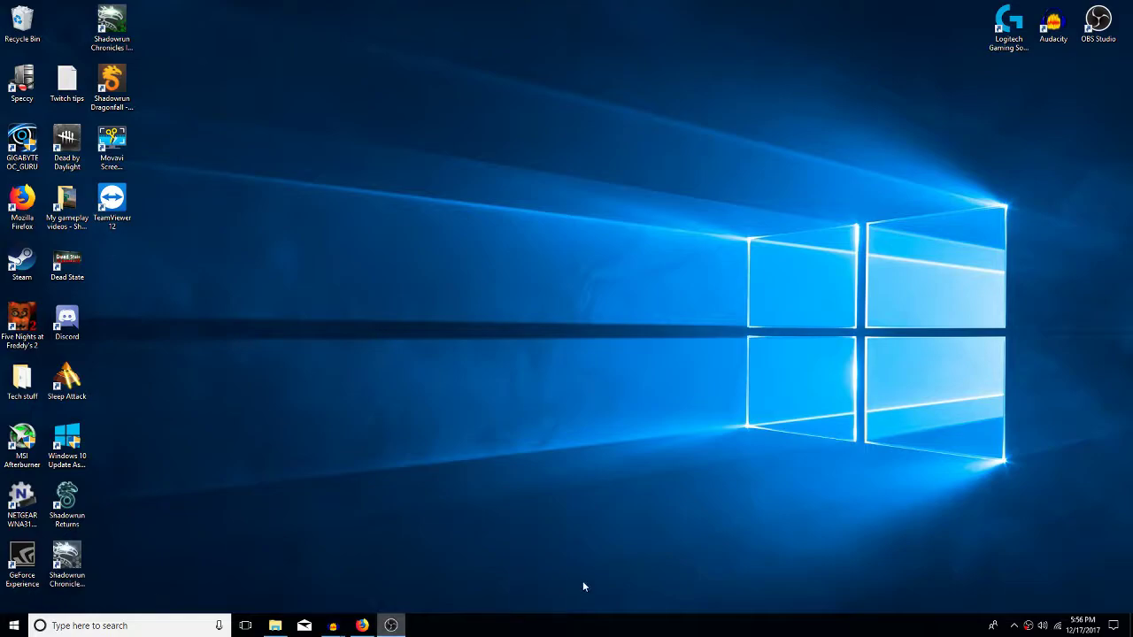
Switch to the Twitch dashboard in Firefox, pop the chat out into its own window and move that window off this screen
left_click(361, 630)
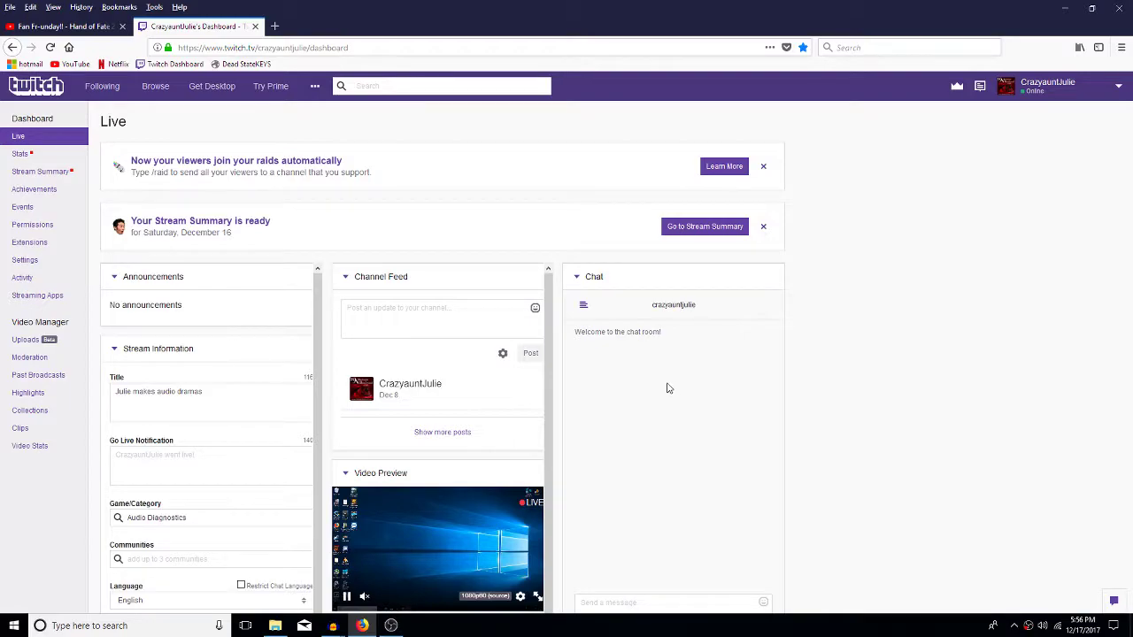
scroll(667, 386, "down", 2)
left_click(584, 539)
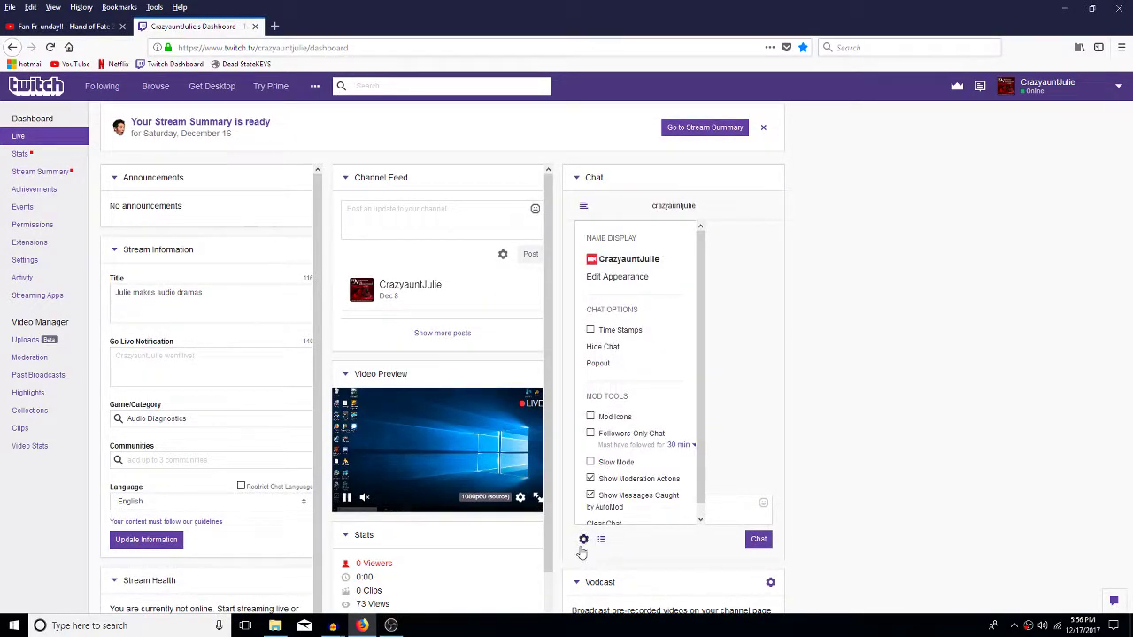
left_click(603, 364)
left_click_drag(250, 39, 0, 50)
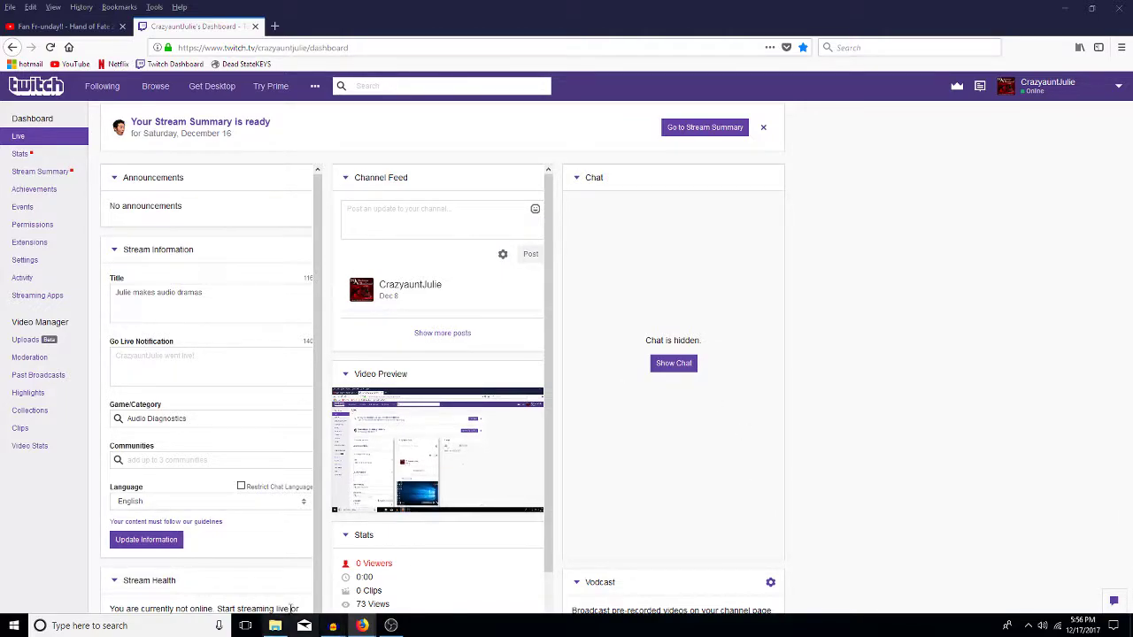
Switch to the Scene23hnedited2 project in Audacity
mouse_move(335, 625)
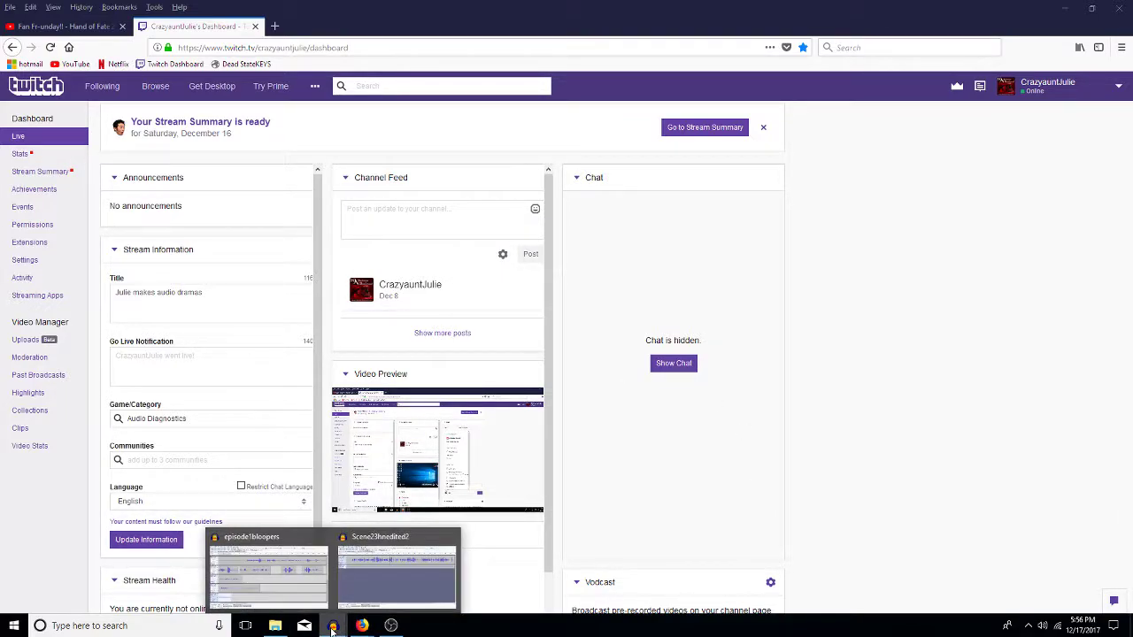
left_click(376, 588)
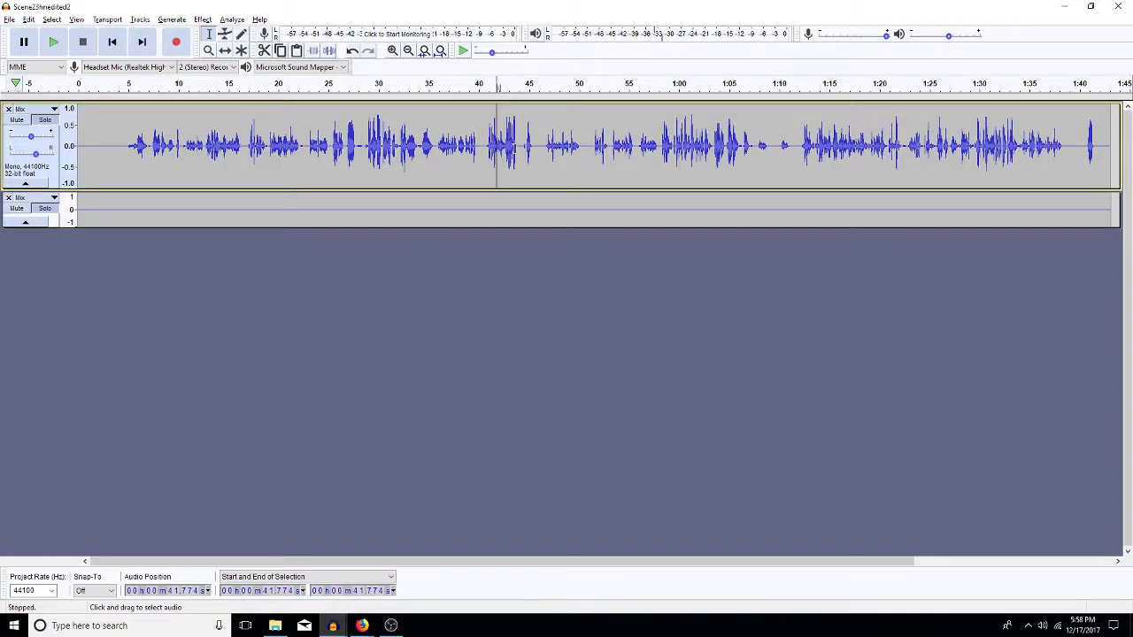
left_click(10, 18)
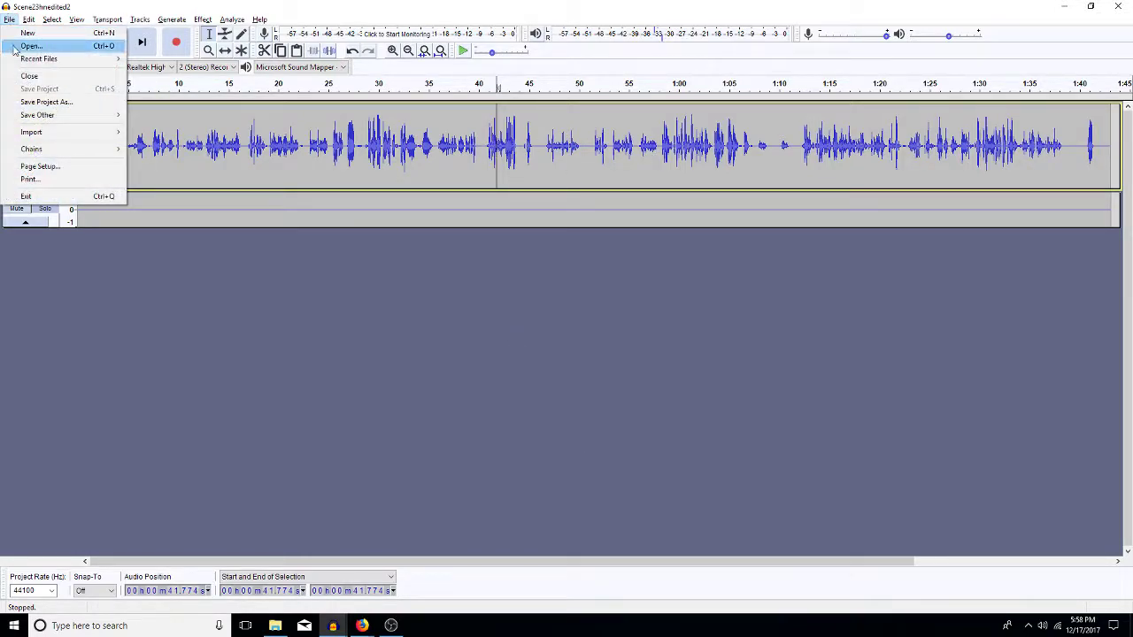
left_click(46, 102)
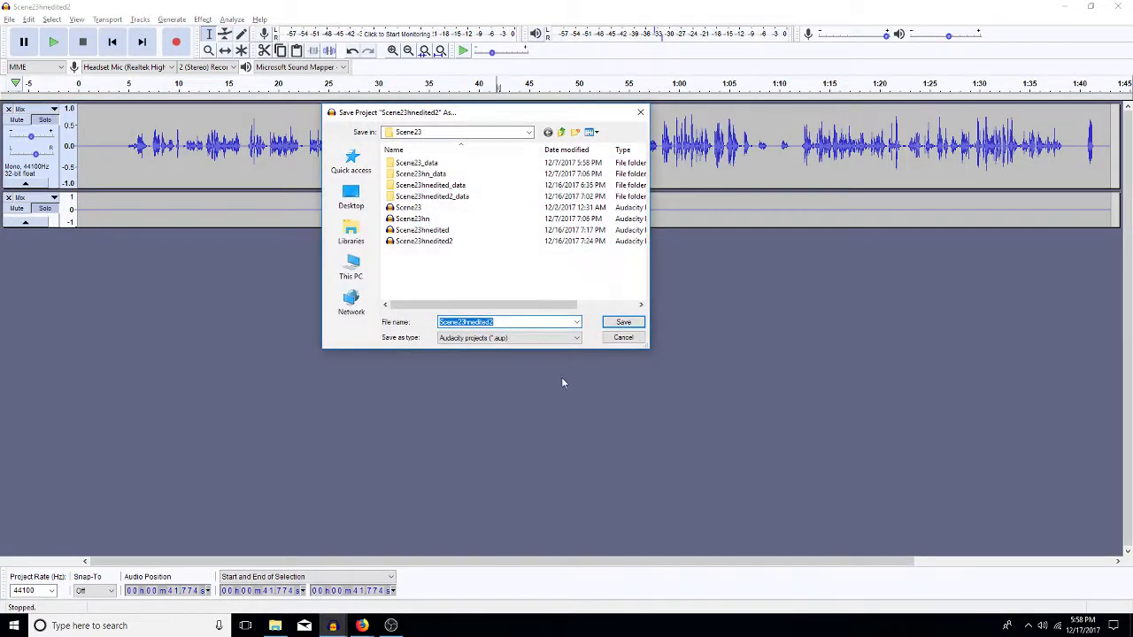
left_click(618, 333)
Save a copy of the project as Scene23hnedited_moving in the Scene23 folder
left_click(10, 18)
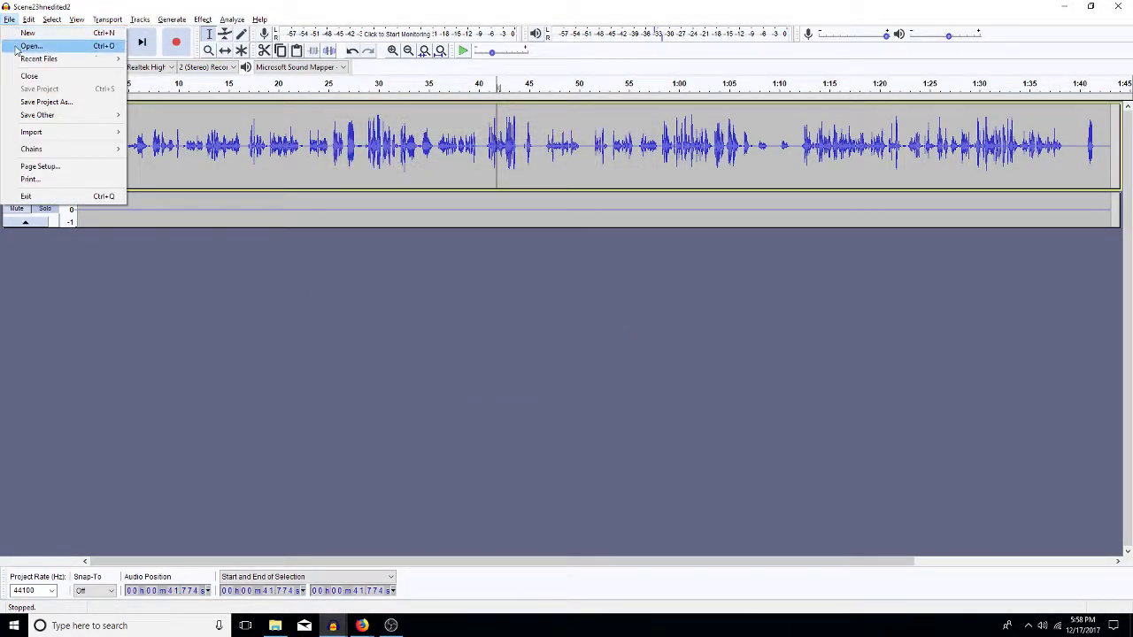
left_click(54, 106)
key("End")
key("shift+Left")
type("_moving")
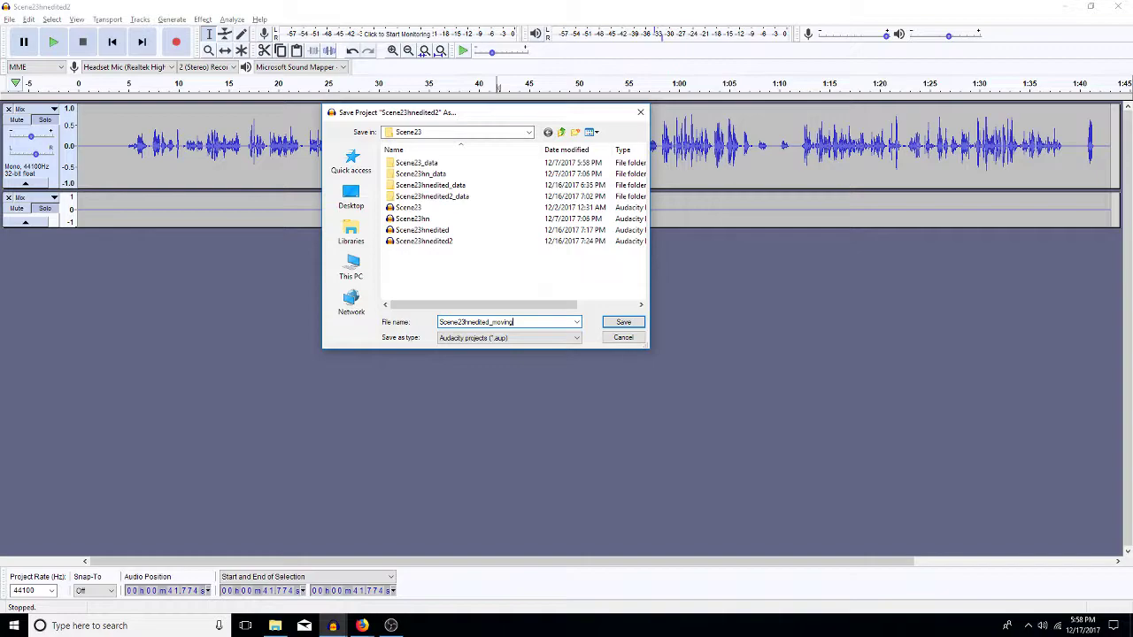
key("Return")
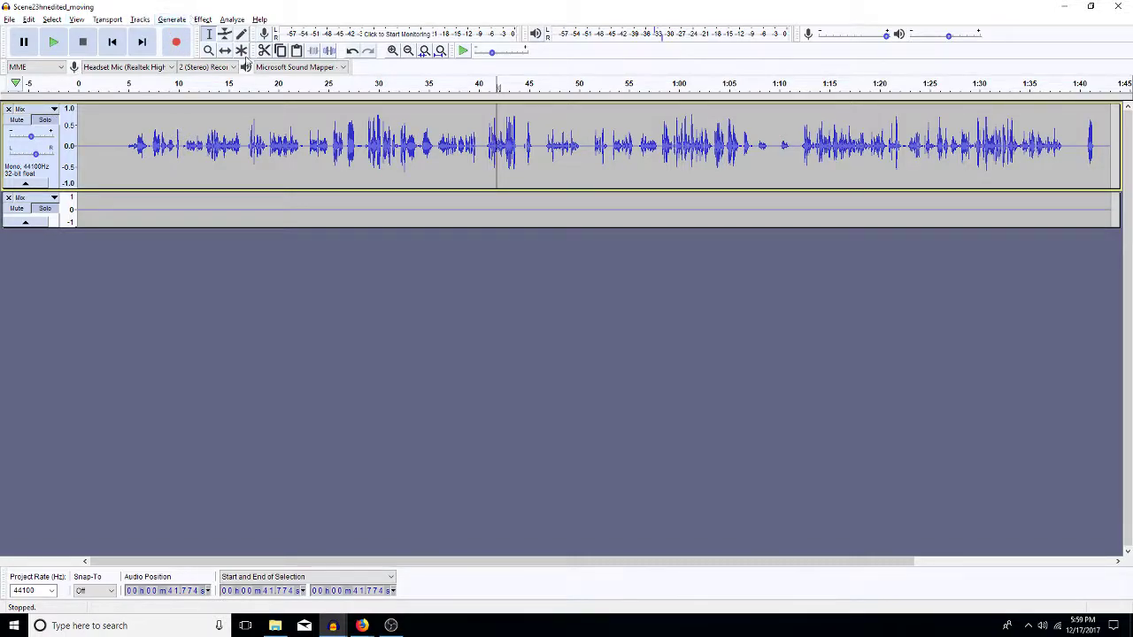
Enlarge the collapsed second track vertically and set the pan of both tracks to centre
double_click(425, 171)
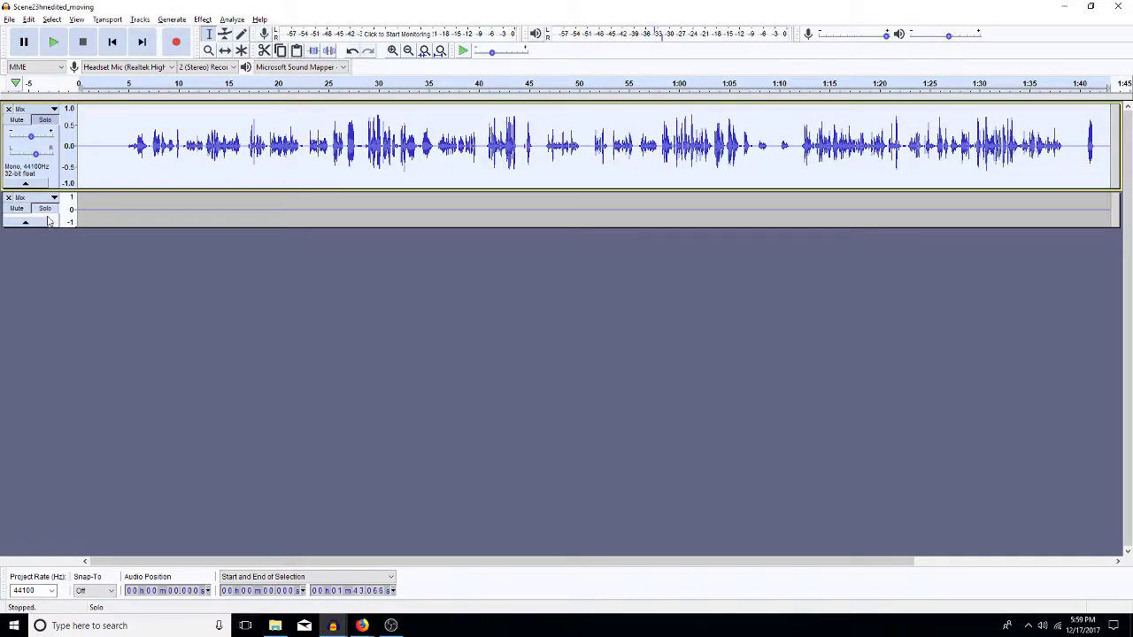
left_click_drag(113, 227, 135, 275)
left_click_drag(35, 155, 31, 156)
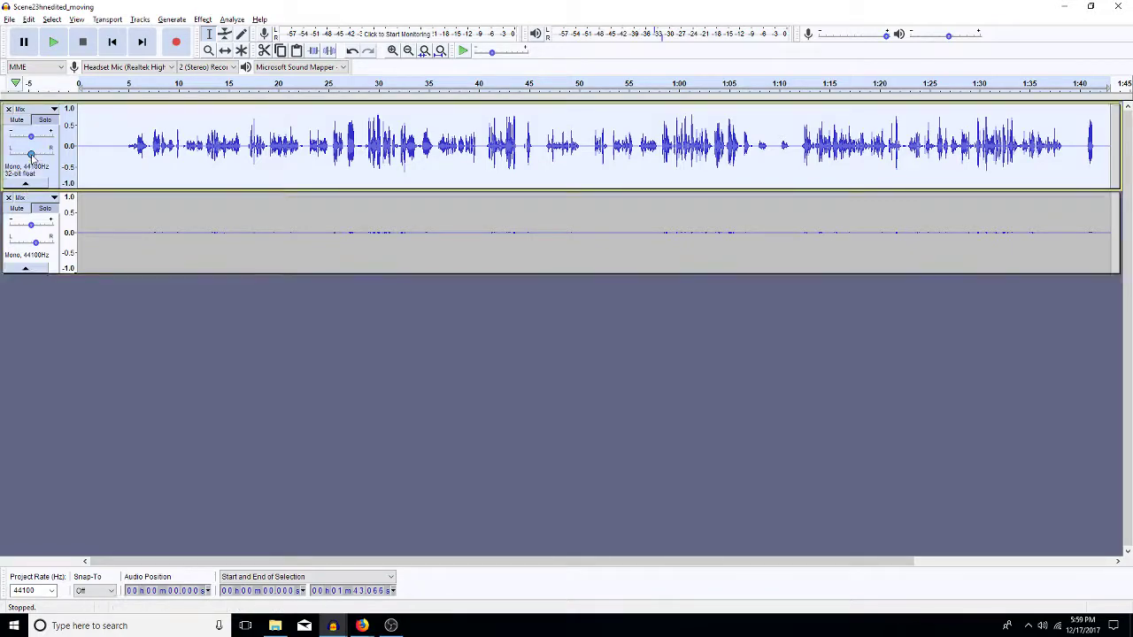
left_click_drag(35, 244, 32, 246)
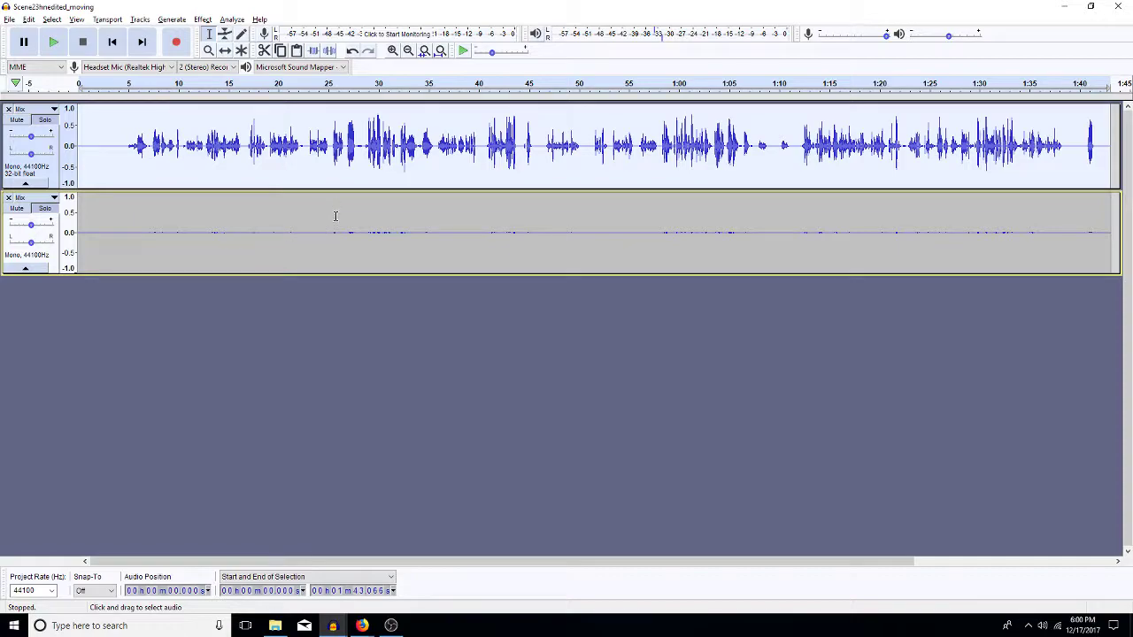
left_click(351, 248)
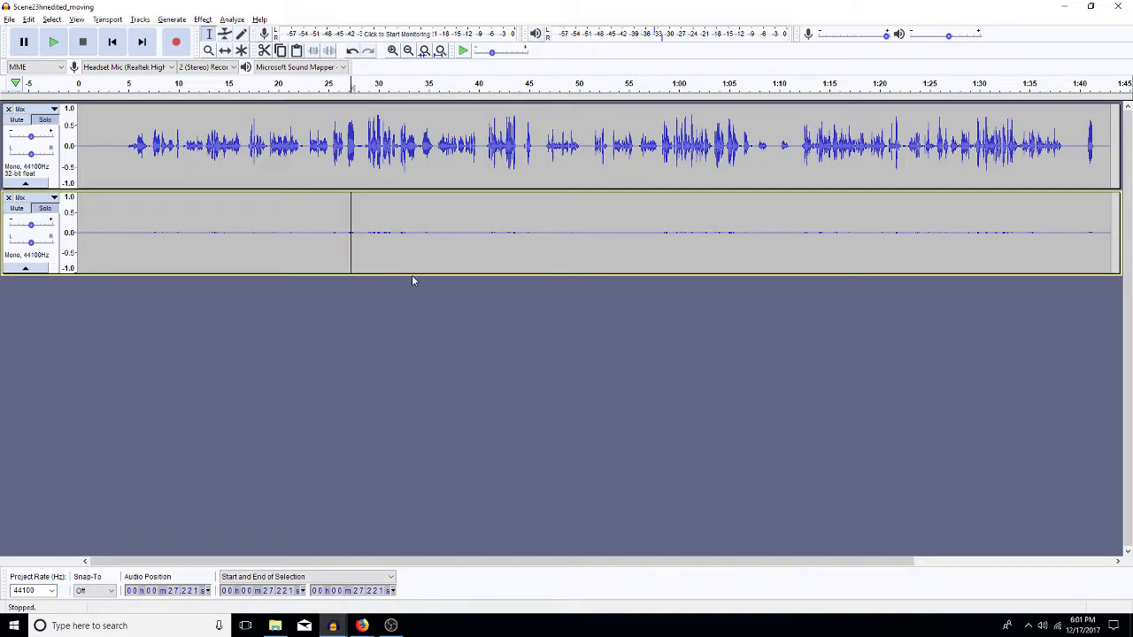
left_click(379, 233)
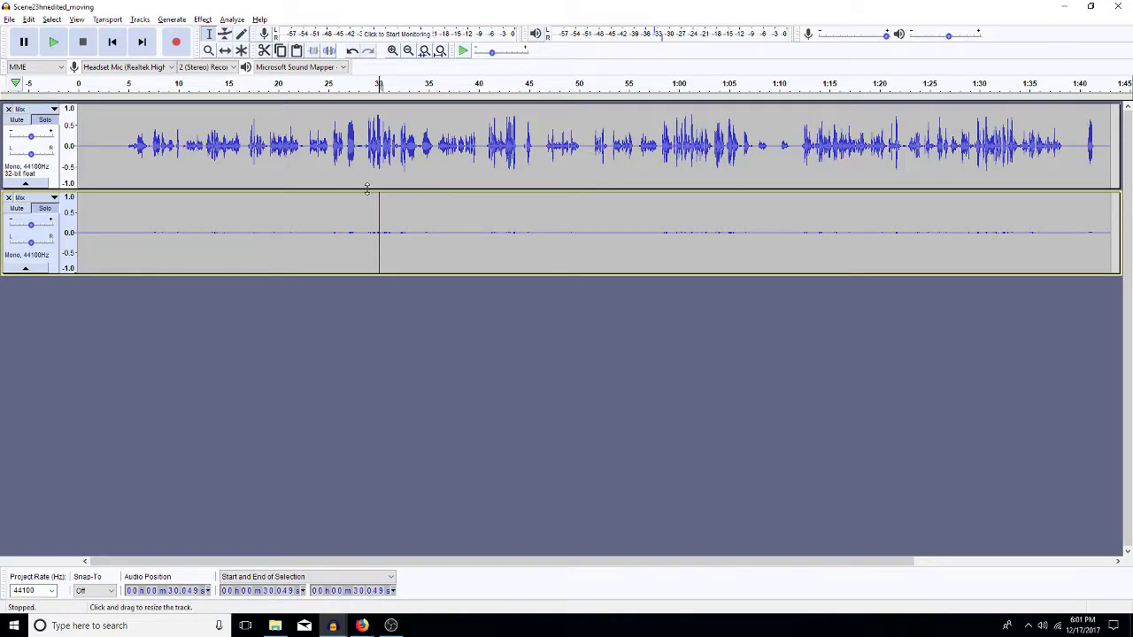
left_click(377, 162)
left_click(400, 139)
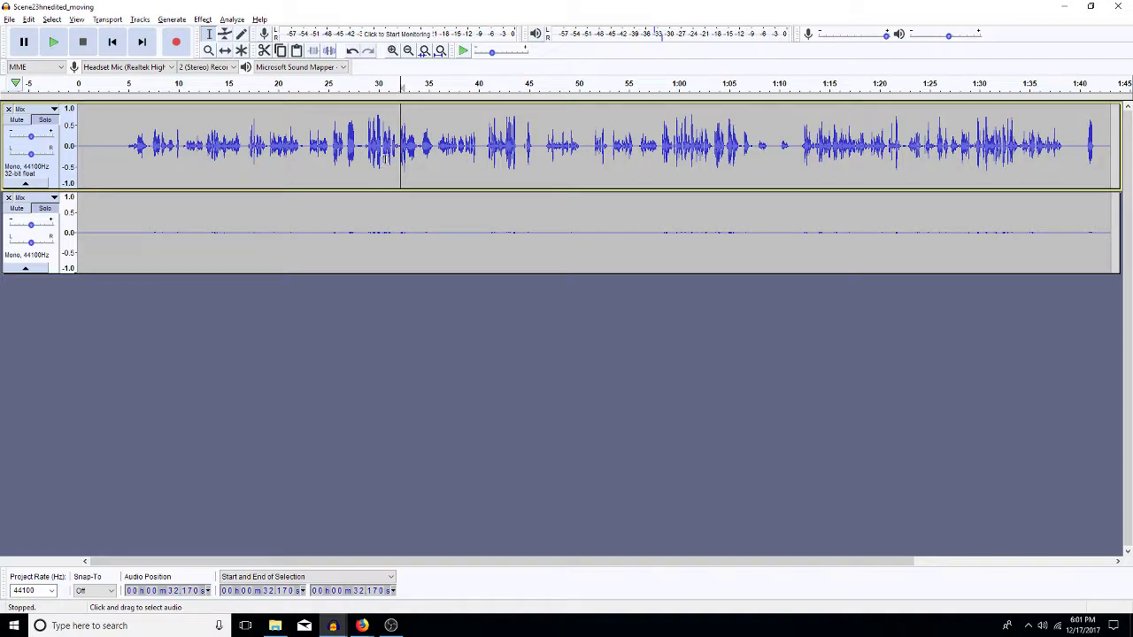
double_click(355, 155)
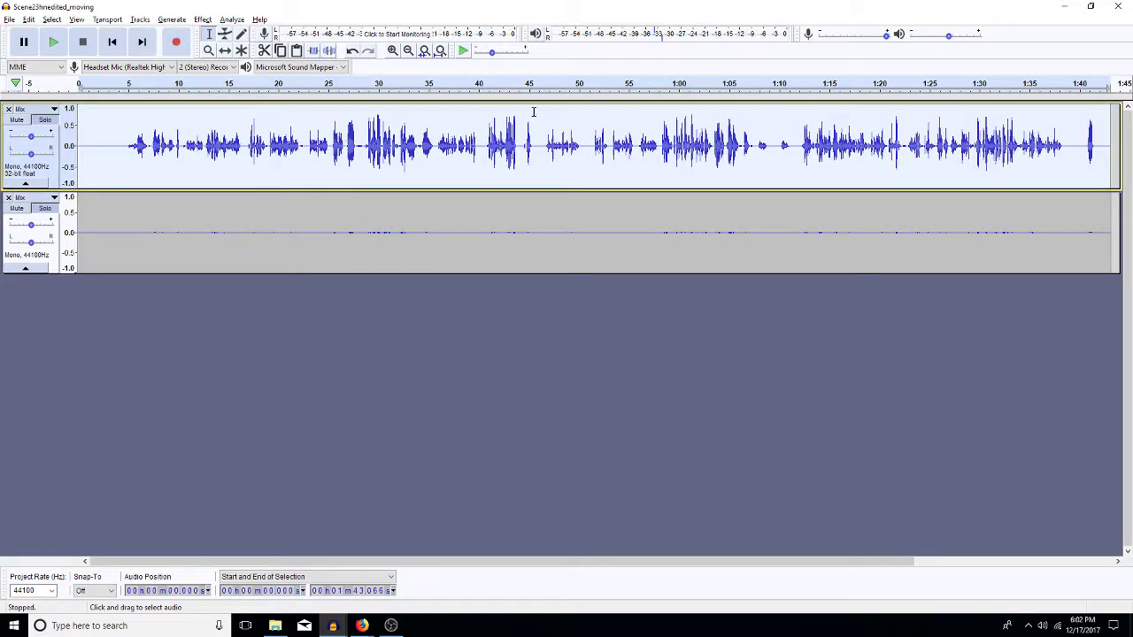
left_click(506, 147)
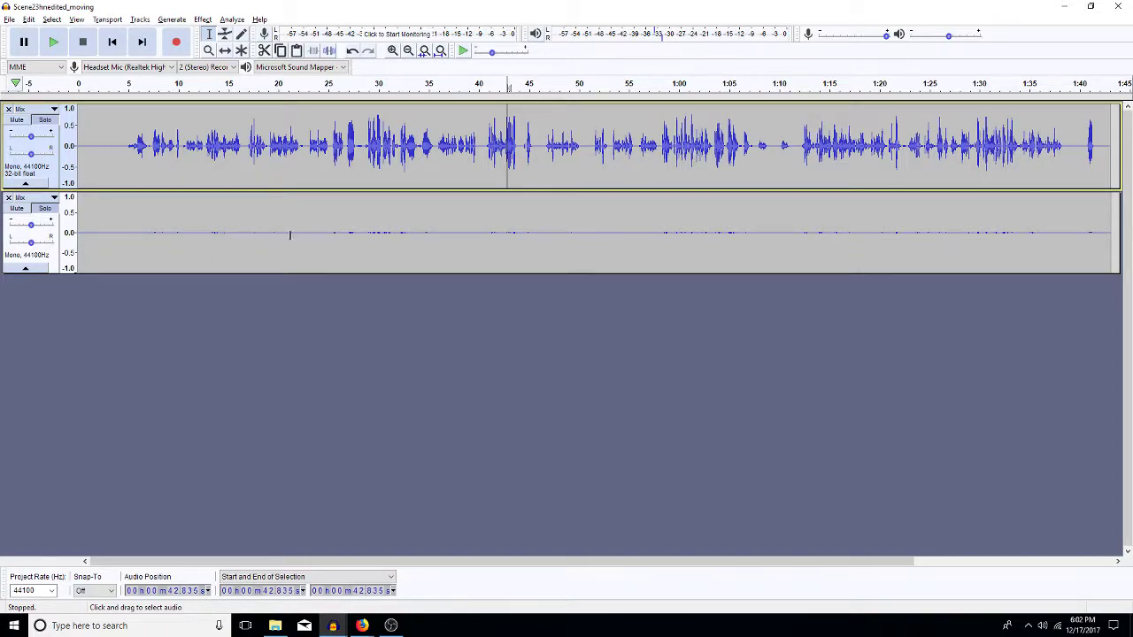
Listen to the tracks from about 22 seconds and again from about 12 seconds, stopping playback after each pass
left_click(301, 200)
key("space")
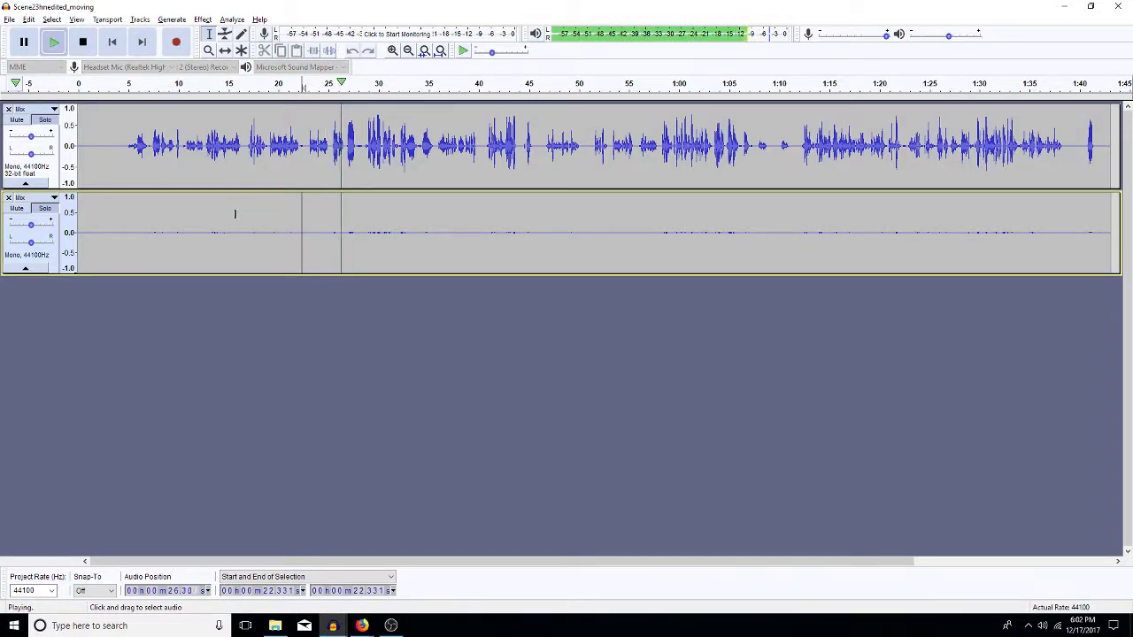
left_click(198, 164)
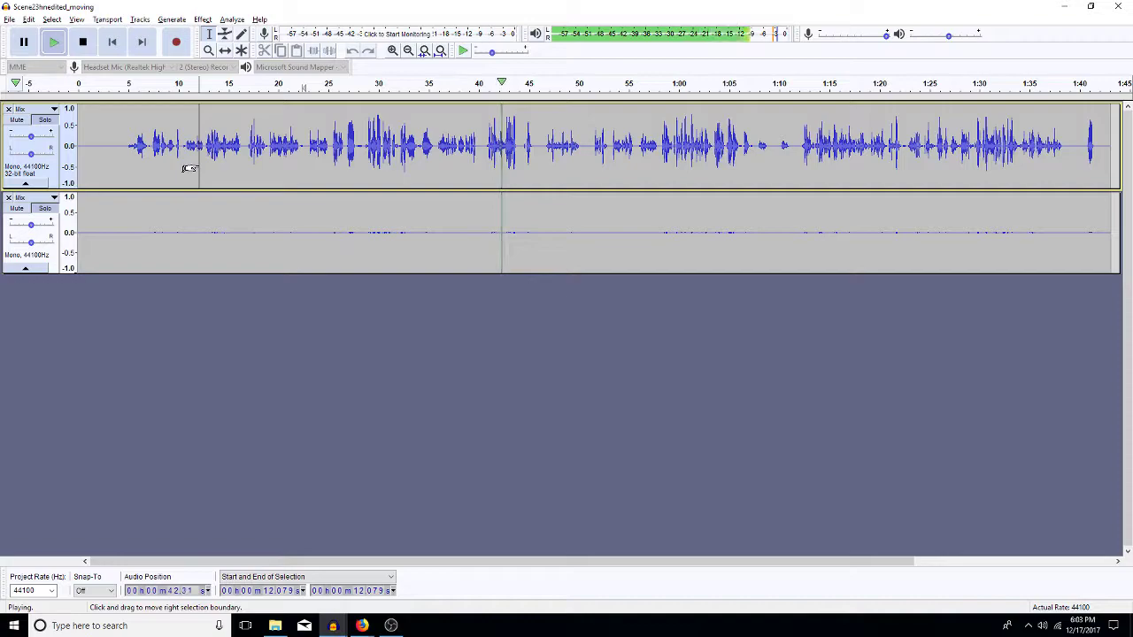
key("space")
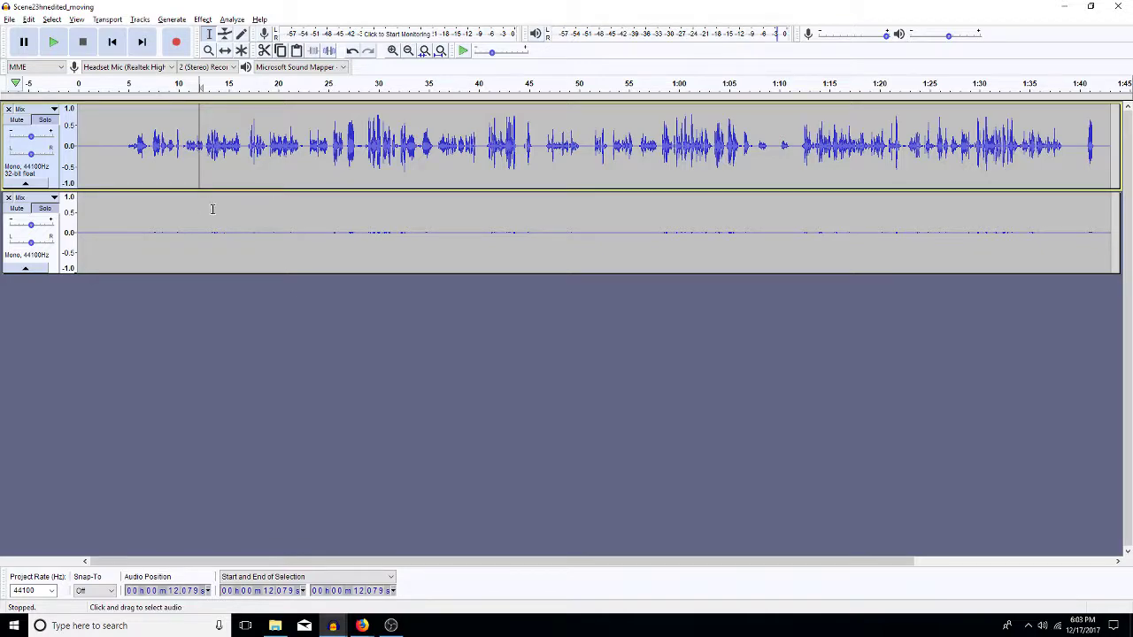
key("space")
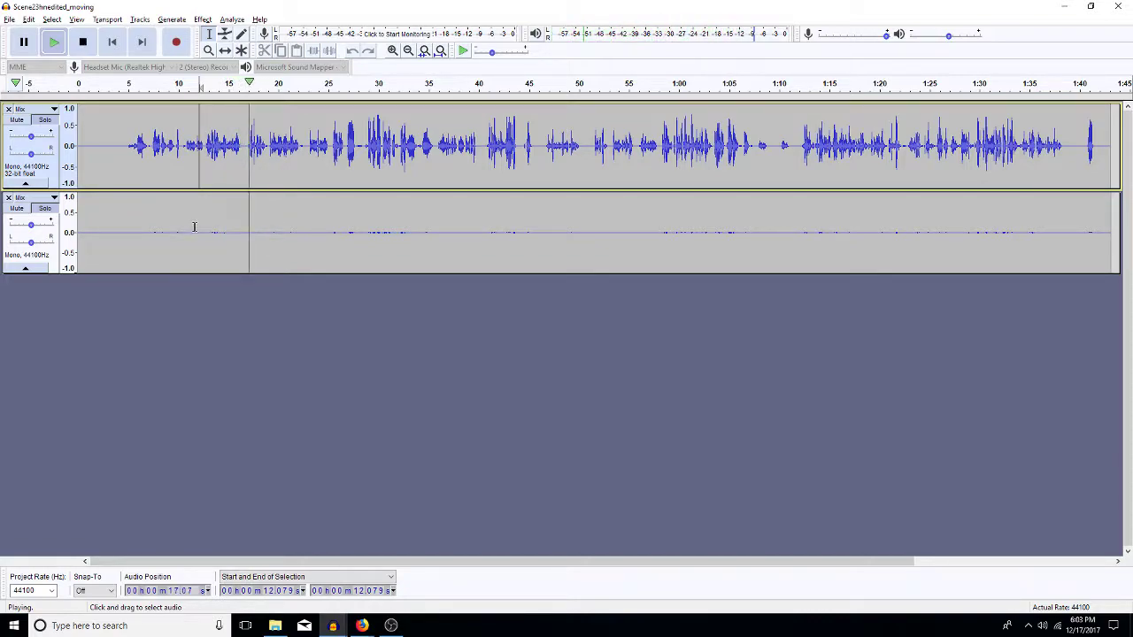
key("space")
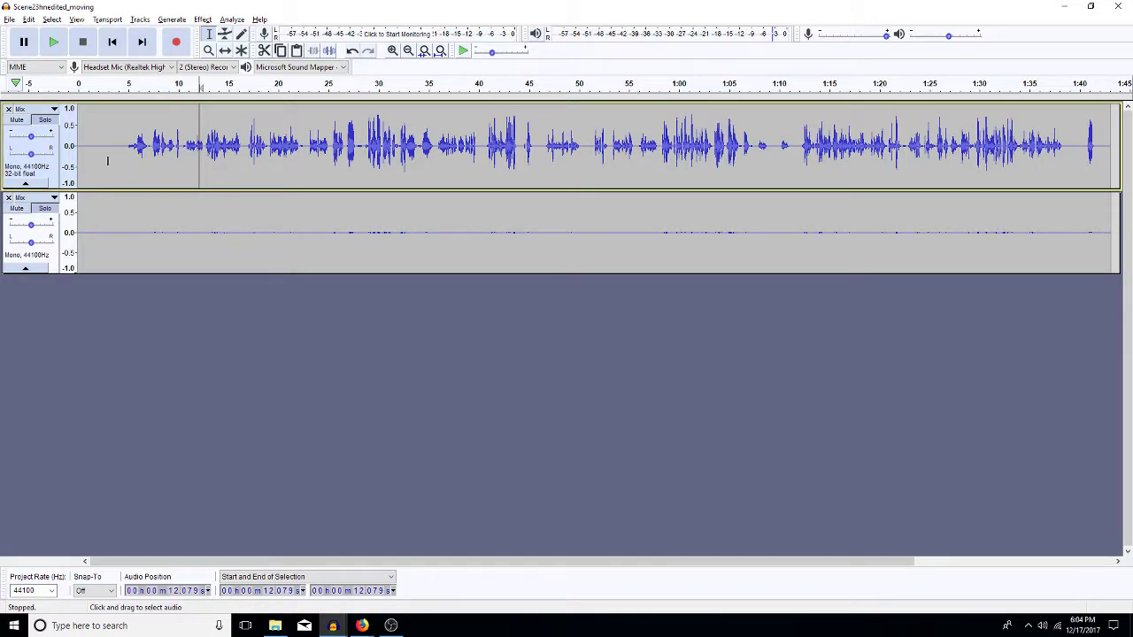
Turn off Solo on both tracks and select the entire first track
left_click(44, 121)
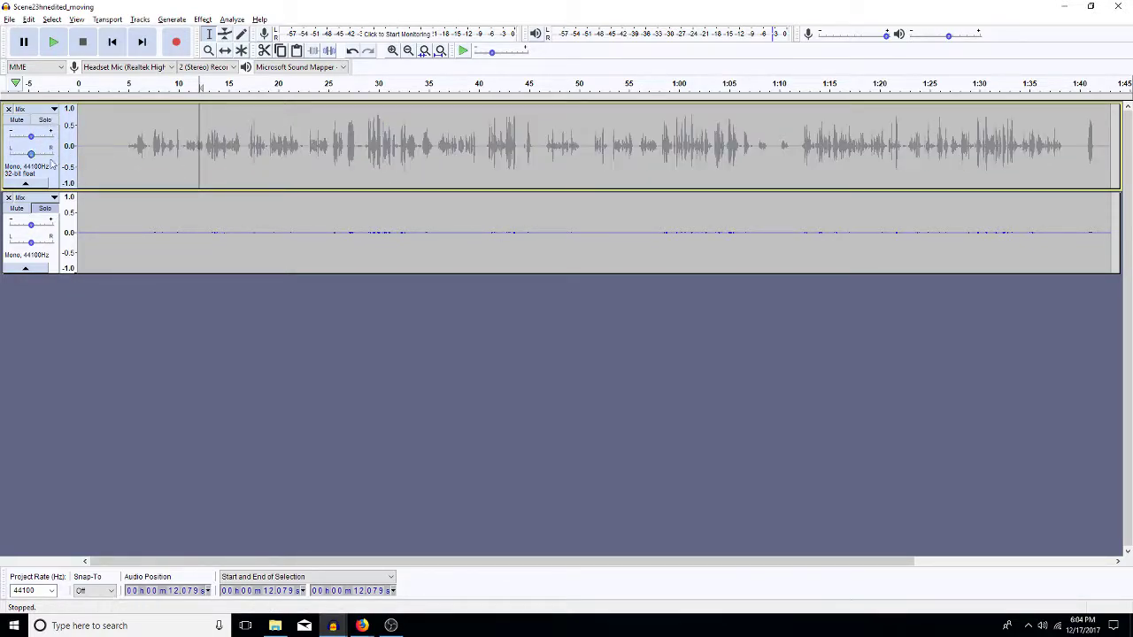
left_click(45, 210)
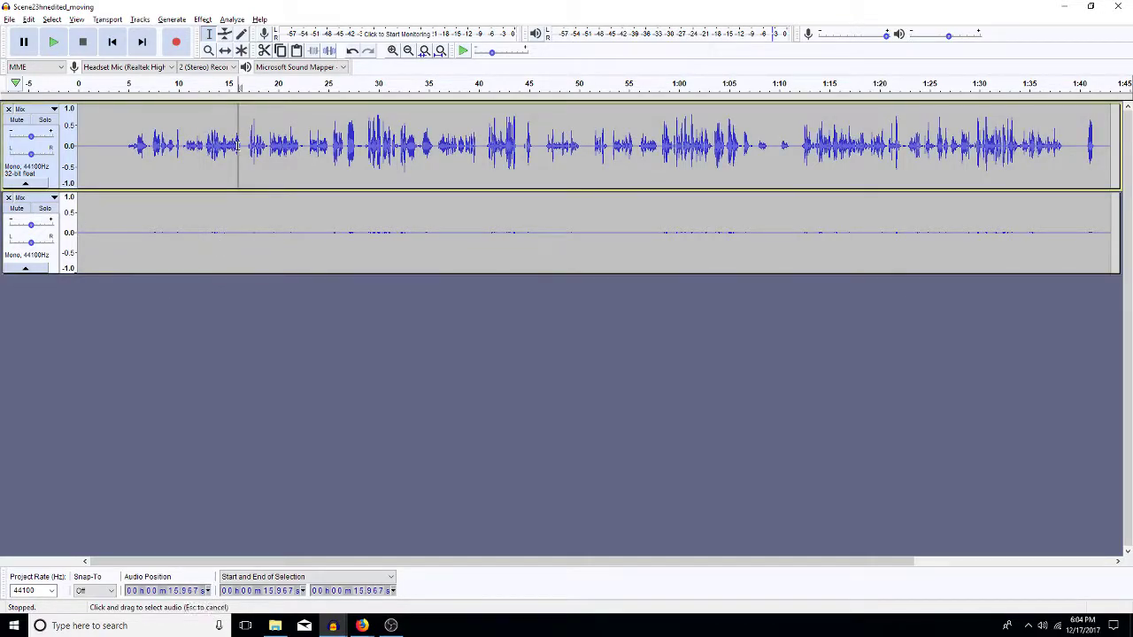
double_click(237, 146)
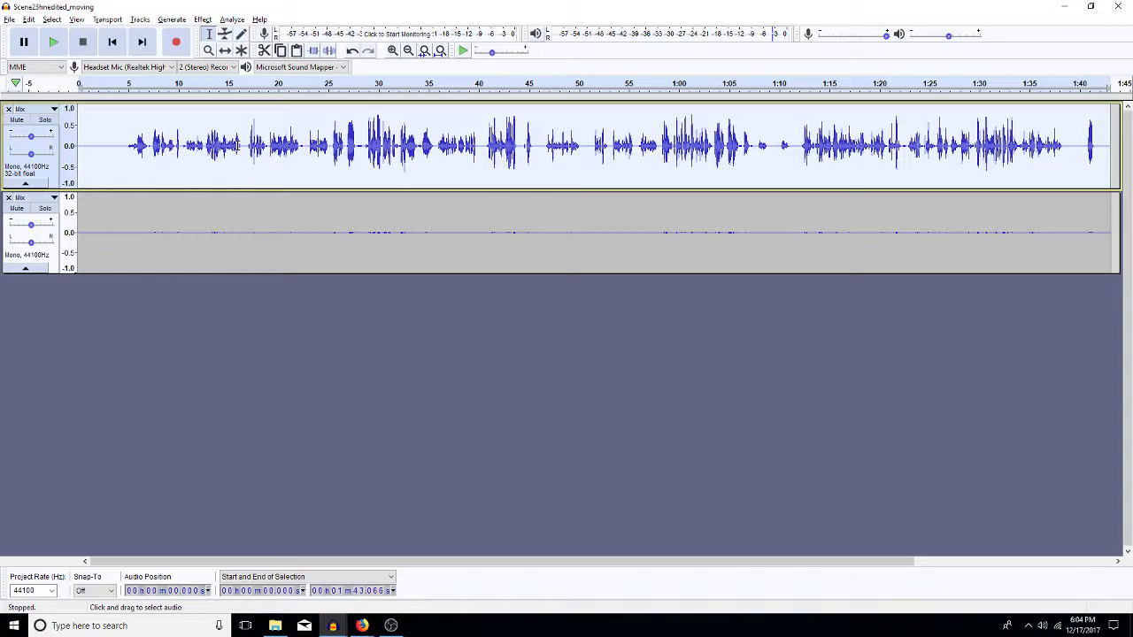
Start playback and try the second track's pan at 40% right before returning it to centre
key("space")
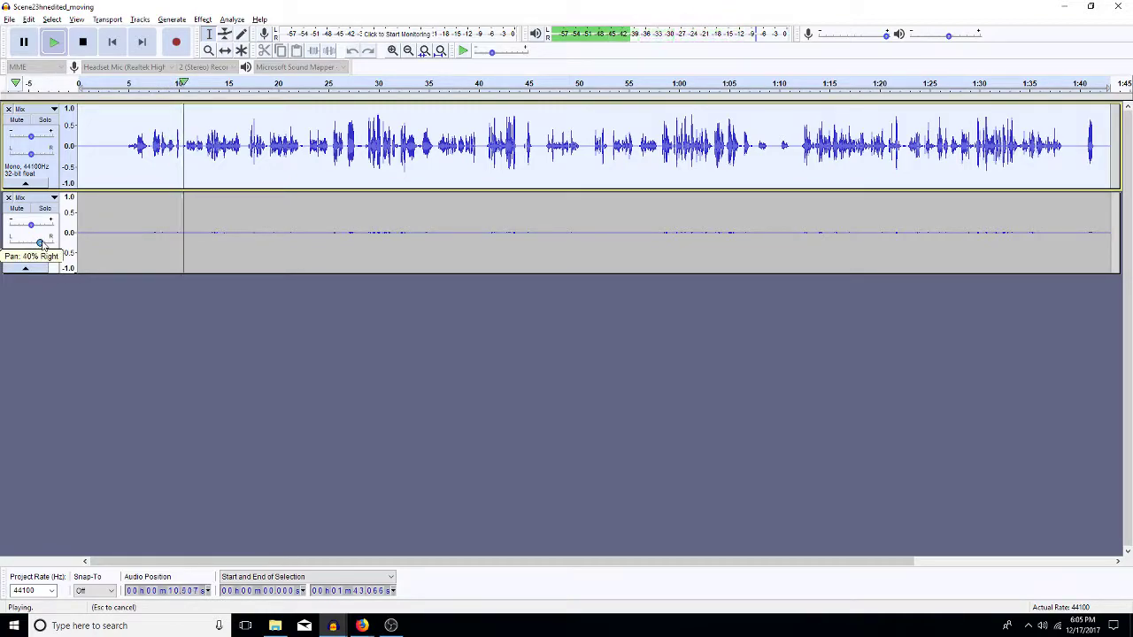
left_click_drag(31, 243, 40, 245)
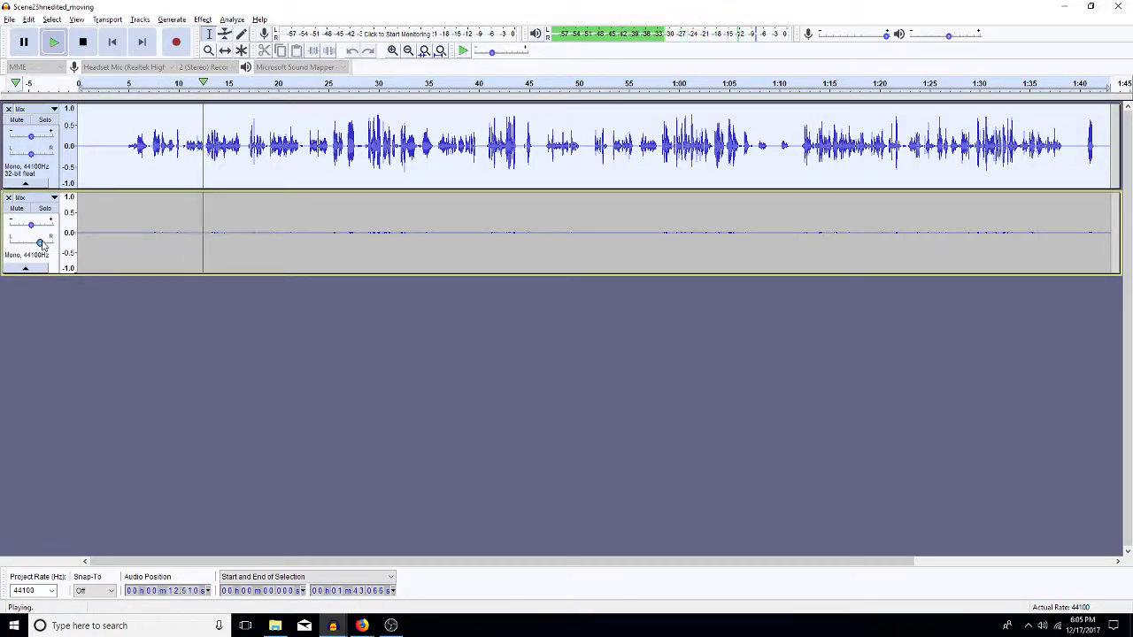
left_click_drag(40, 245, 30, 246)
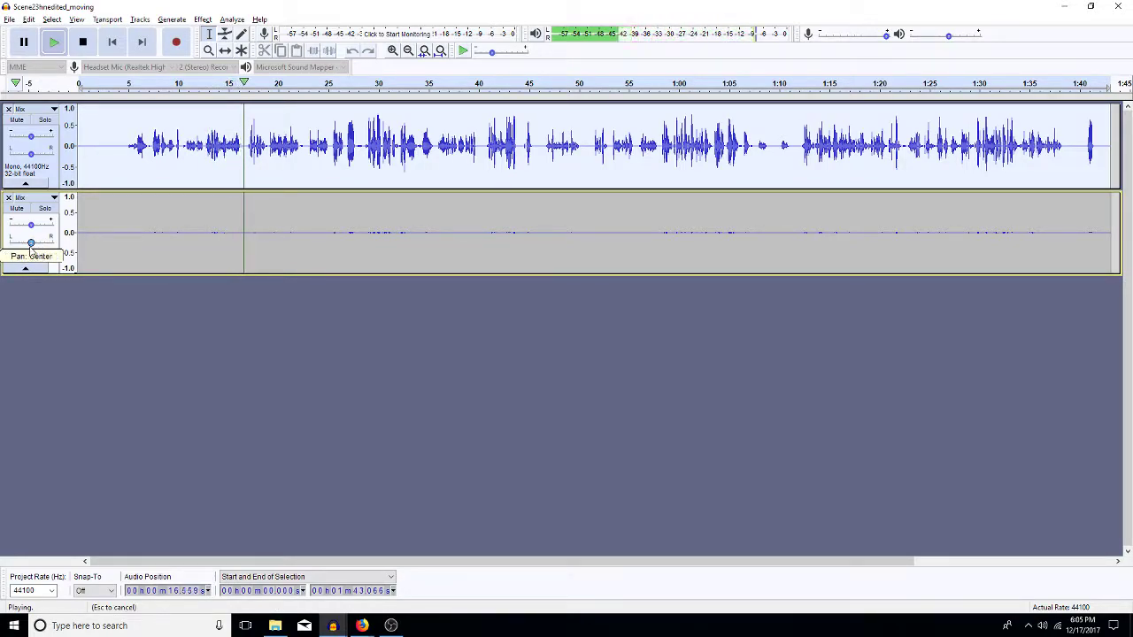
Try raising the second track's gain to +28.0 dB during playback, reduce it to slightly above the midpoint, and stop playback
left_click_drag(31, 226, 63, 223)
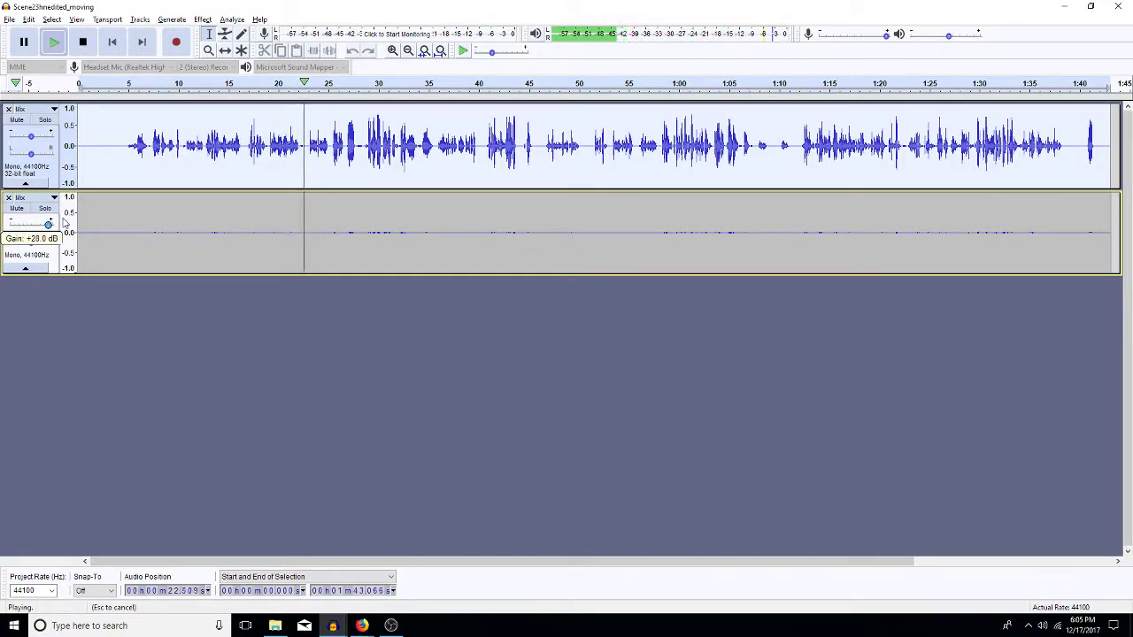
left_click_drag(63, 223, 35, 231)
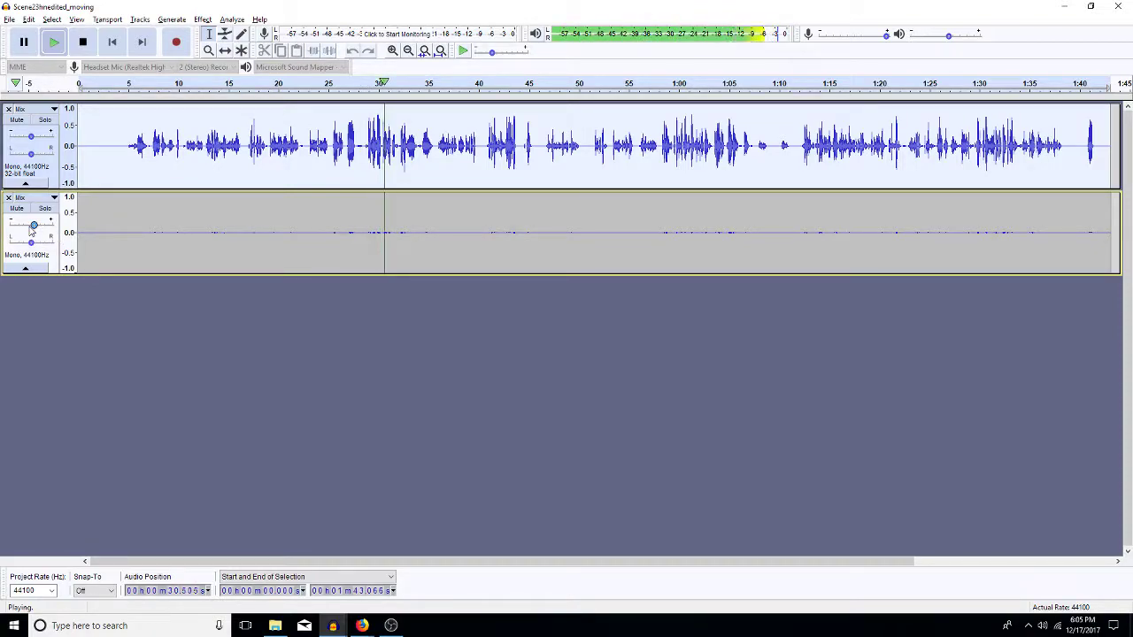
left_click_drag(33, 229, 33, 229)
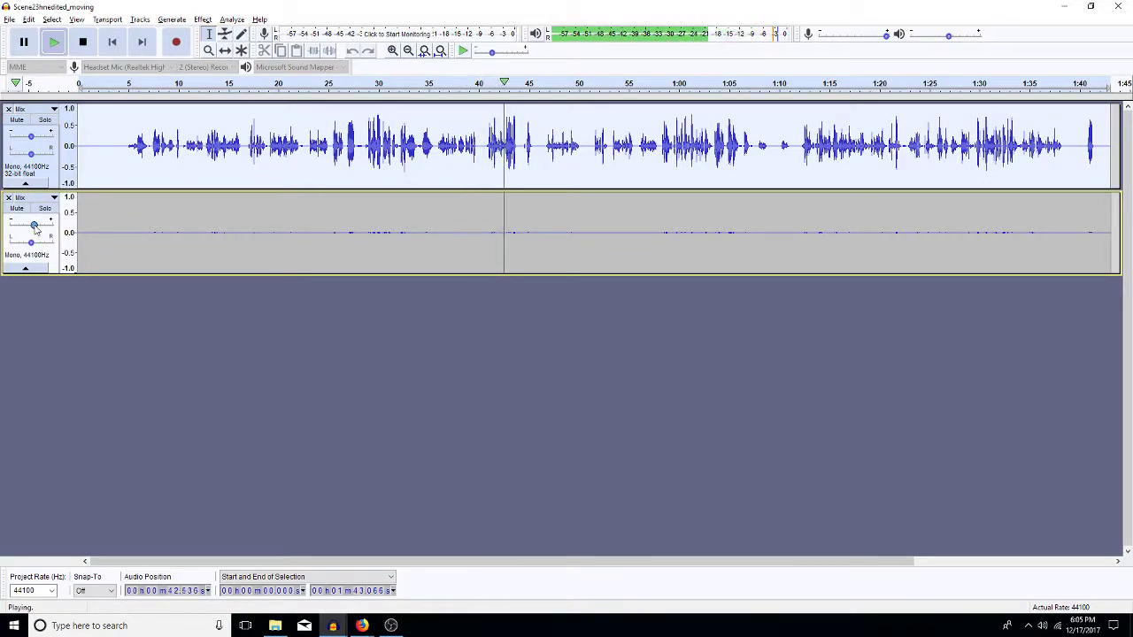
key("space")
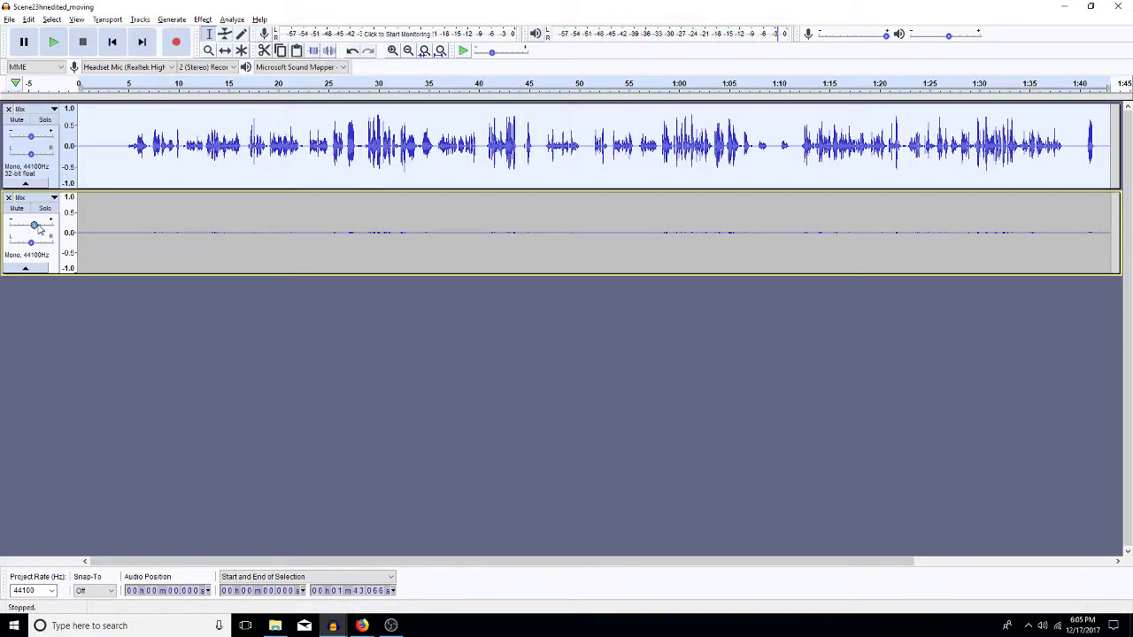
Play from about 8 seconds, return the second track's gain to about the middle of its range, and stop playback
left_click(161, 222)
key("space")
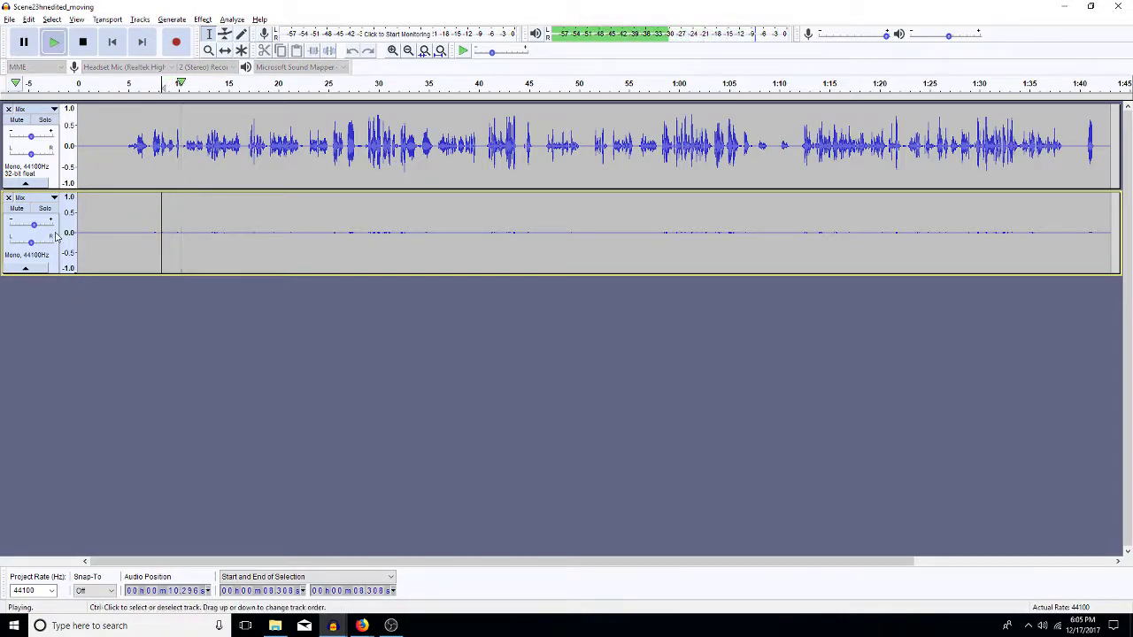
left_click_drag(33, 225, 31, 227)
key("space")
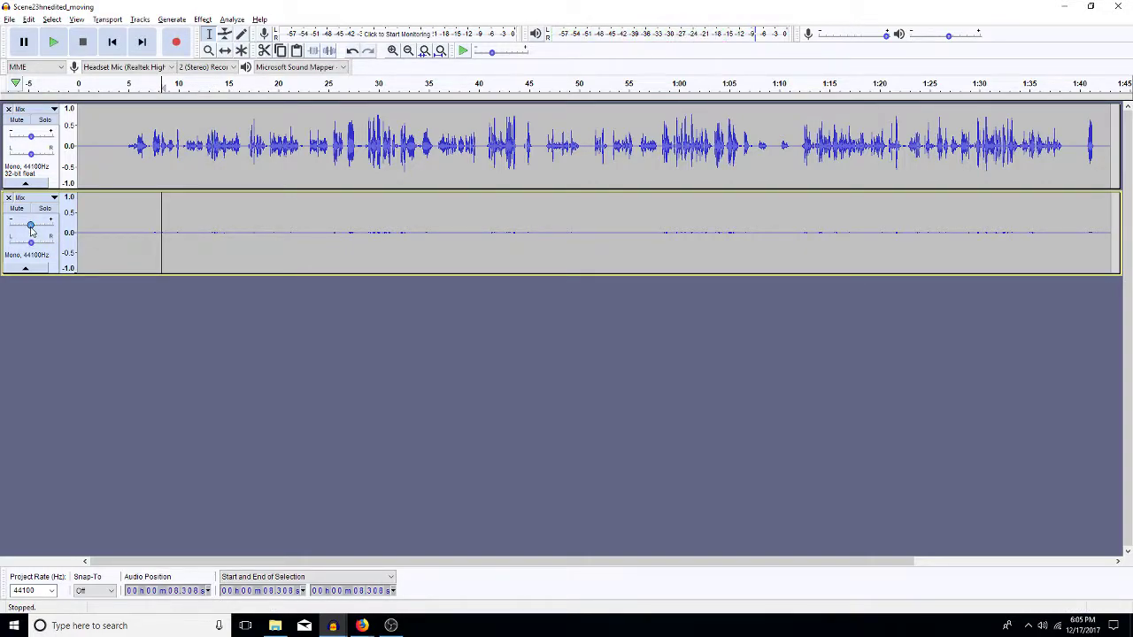
Select the entire second track, preview it briefly, and amplify it by 2 dB
double_click(171, 212)
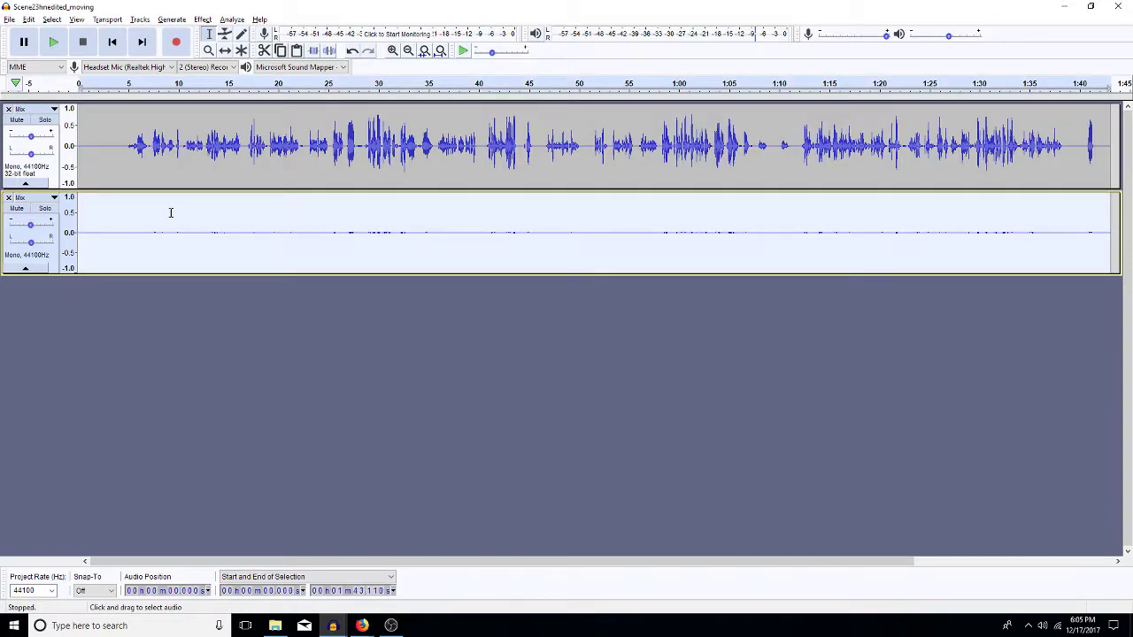
key("space")
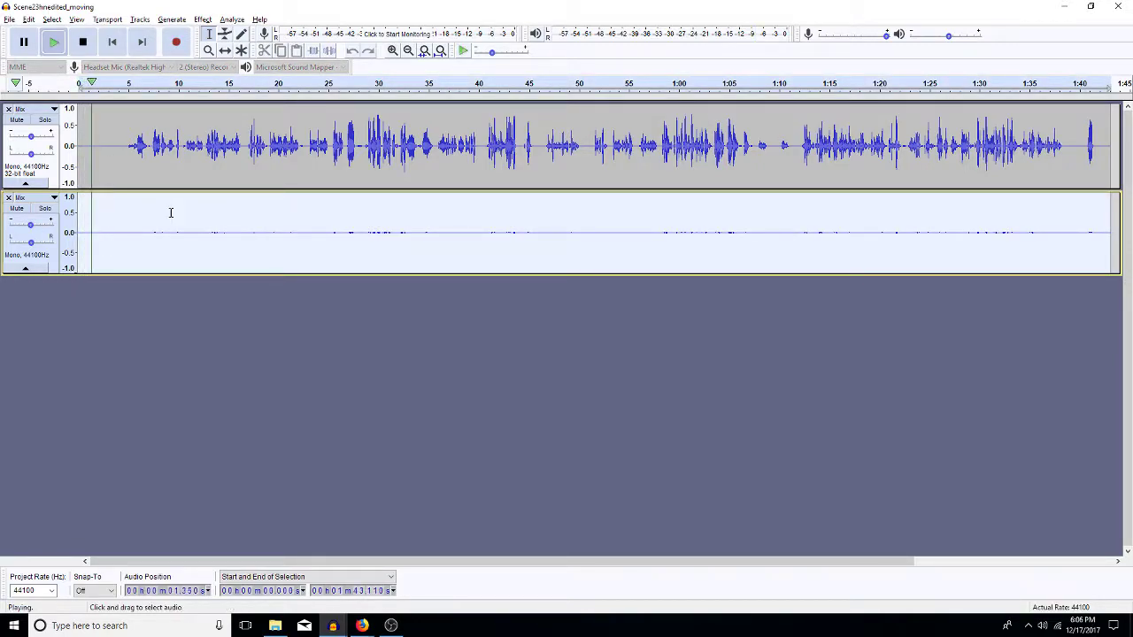
key("space")
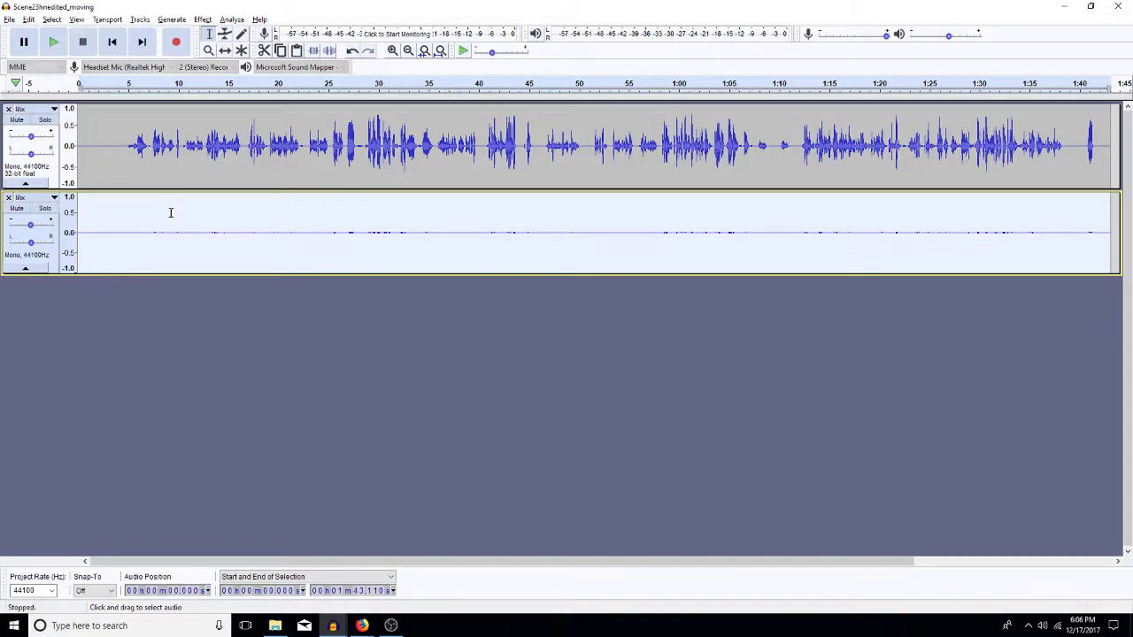
key("alt+c")
key("a")
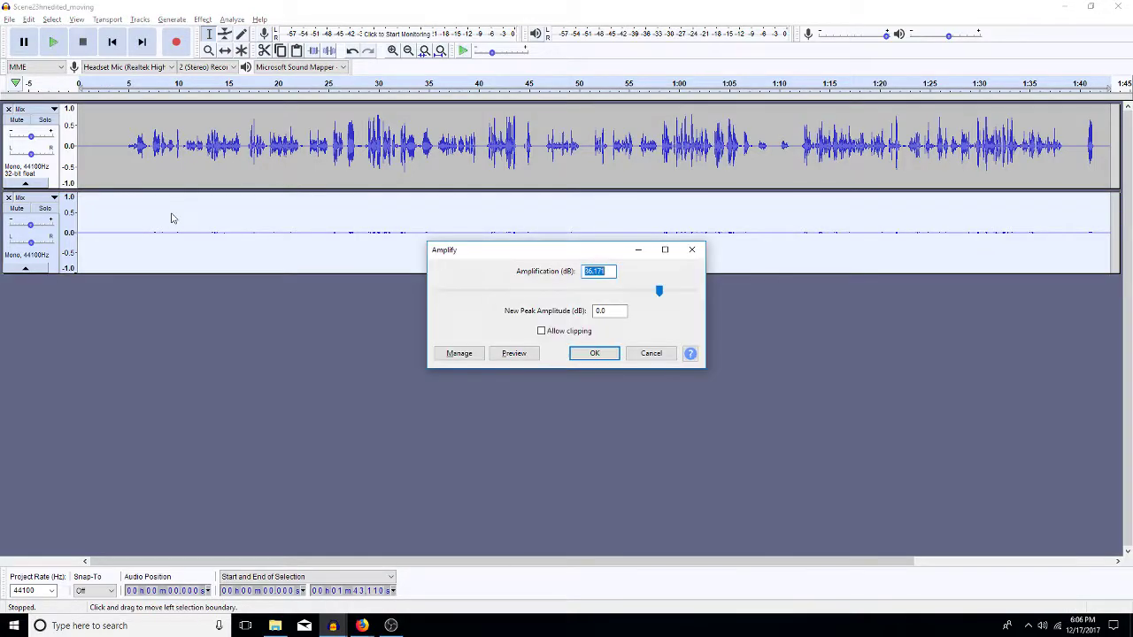
key("Return")
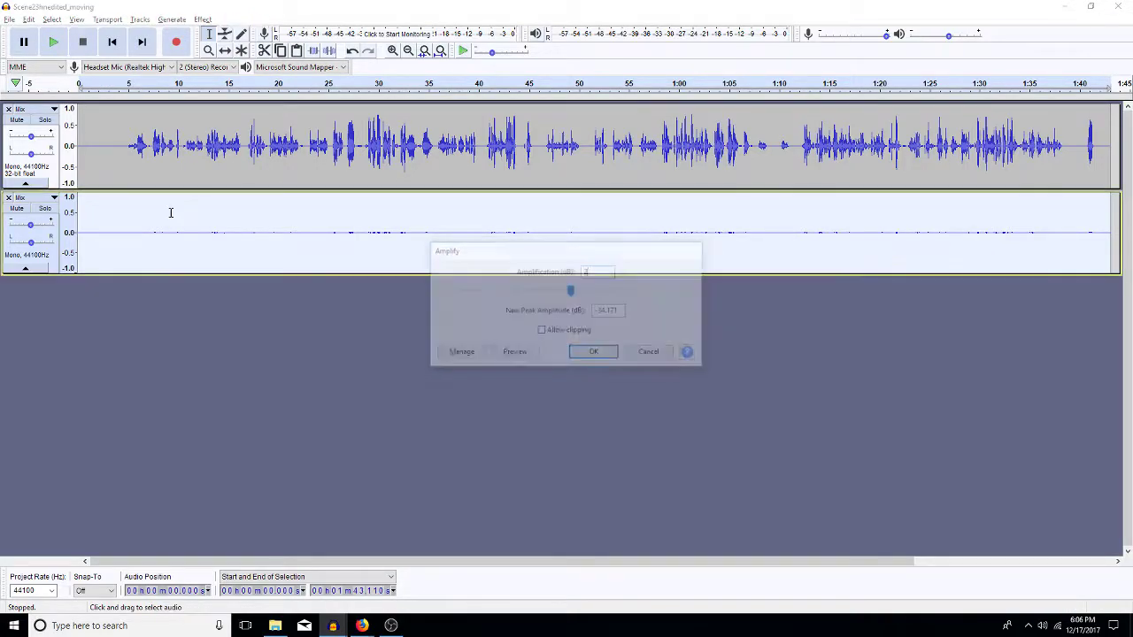
Adjust the second track's gain and set it to exactly 0 dB
left_click_drag(32, 227, 32, 224)
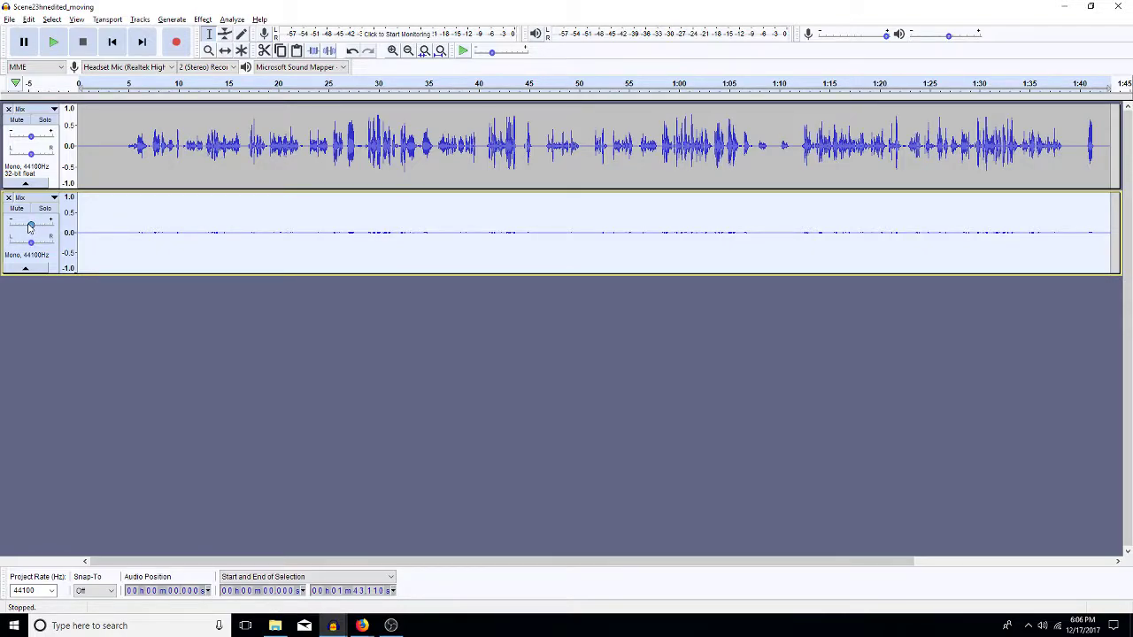
double_click(26, 227)
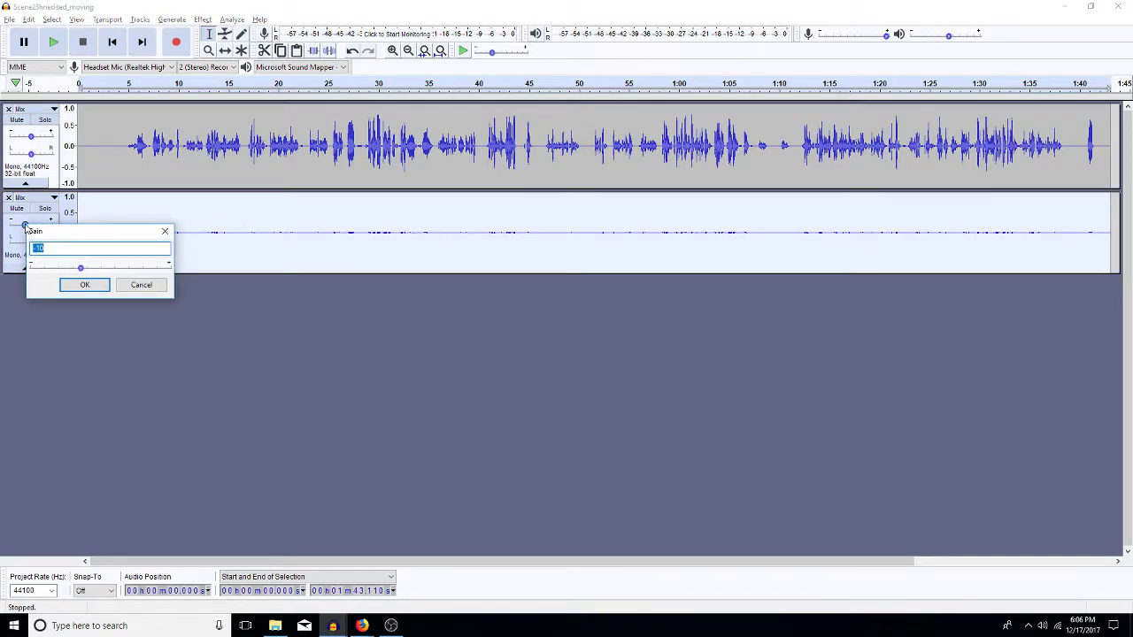
type("0")
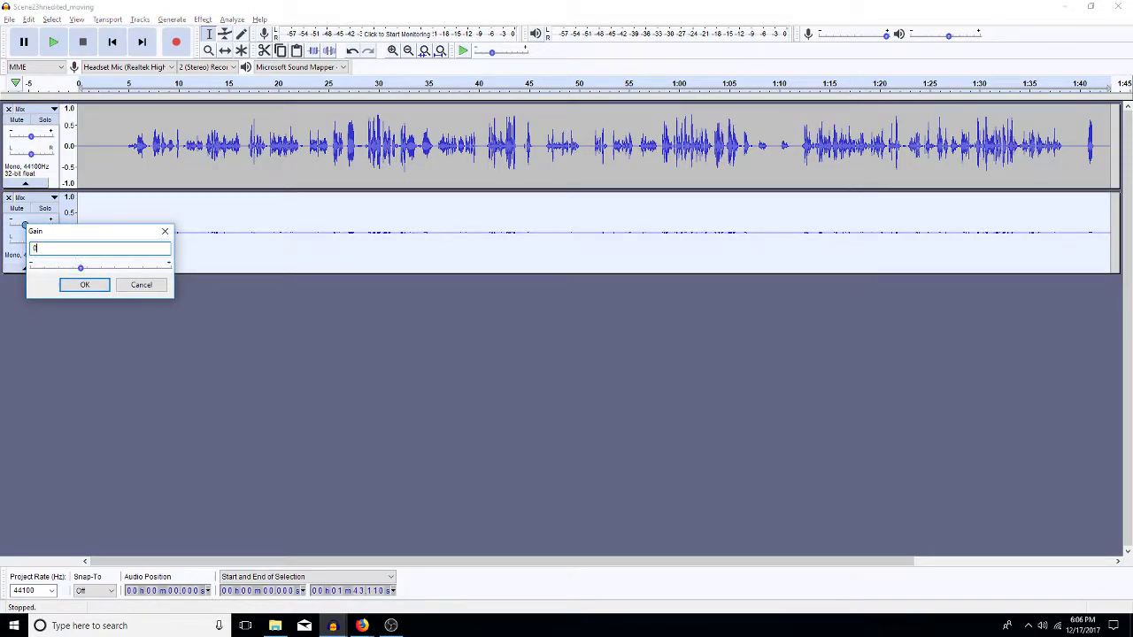
left_click(86, 285)
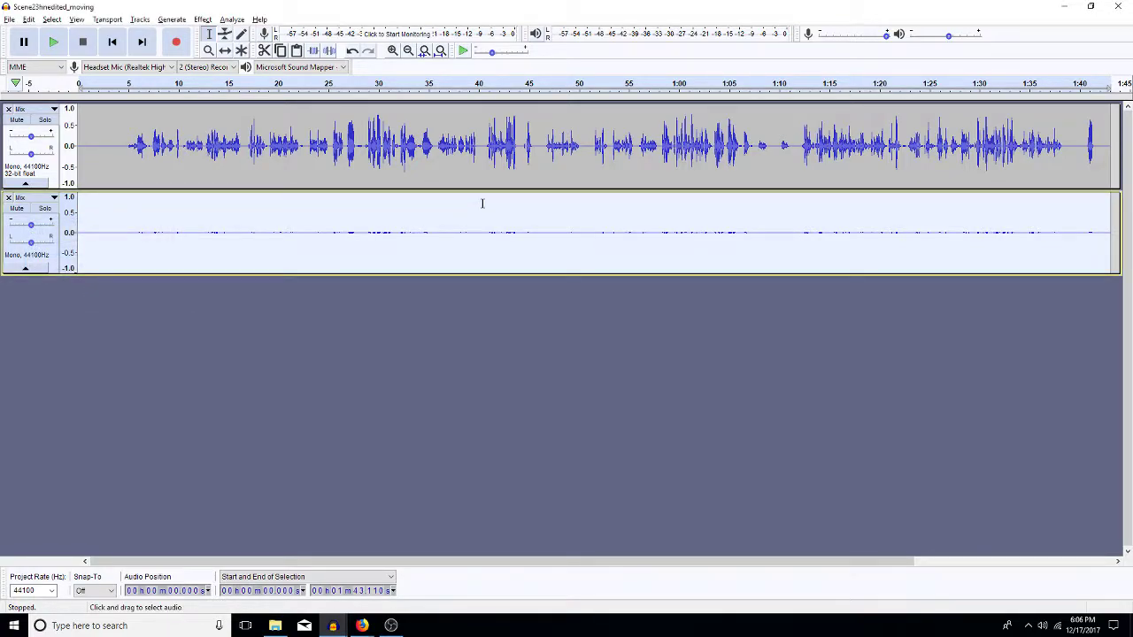
Play the mix from about 13 seconds to check the second track's level, and stop playback
left_click(212, 233)
key("space")
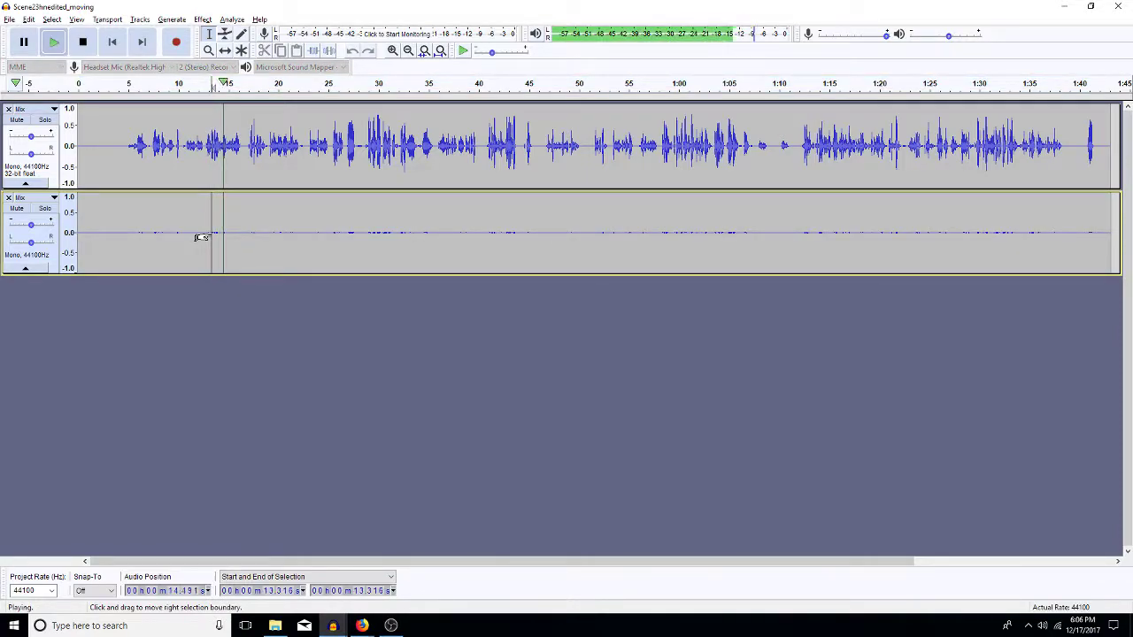
key("space")
Select both tracks in full and undo the recent changes until only the first track is left
left_click(218, 167)
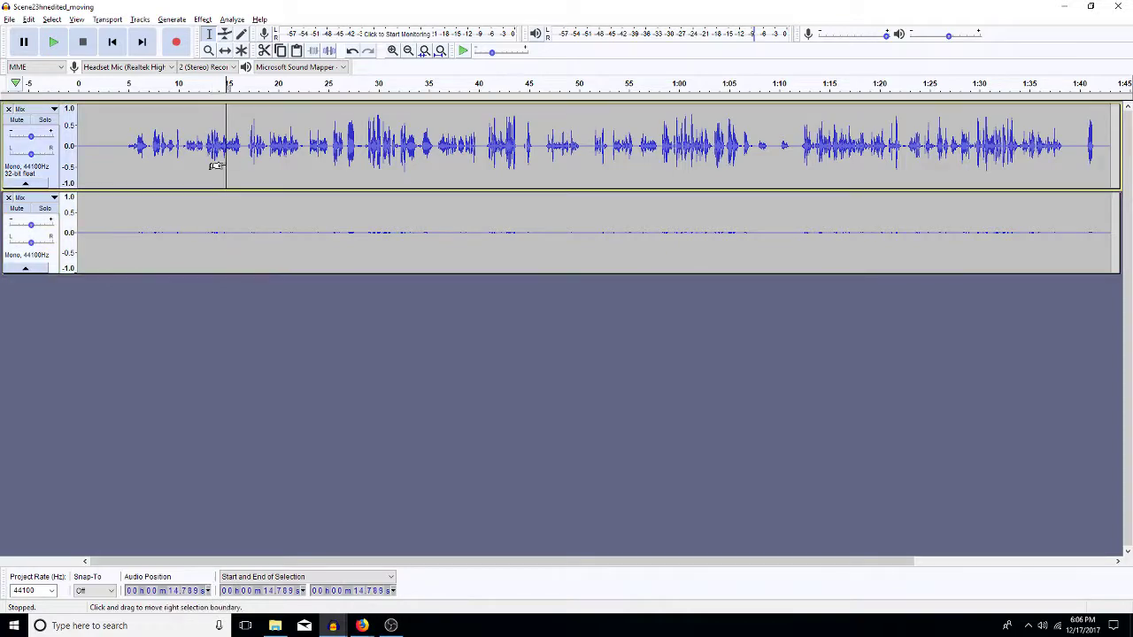
double_click(226, 162)
key("shift+Down")
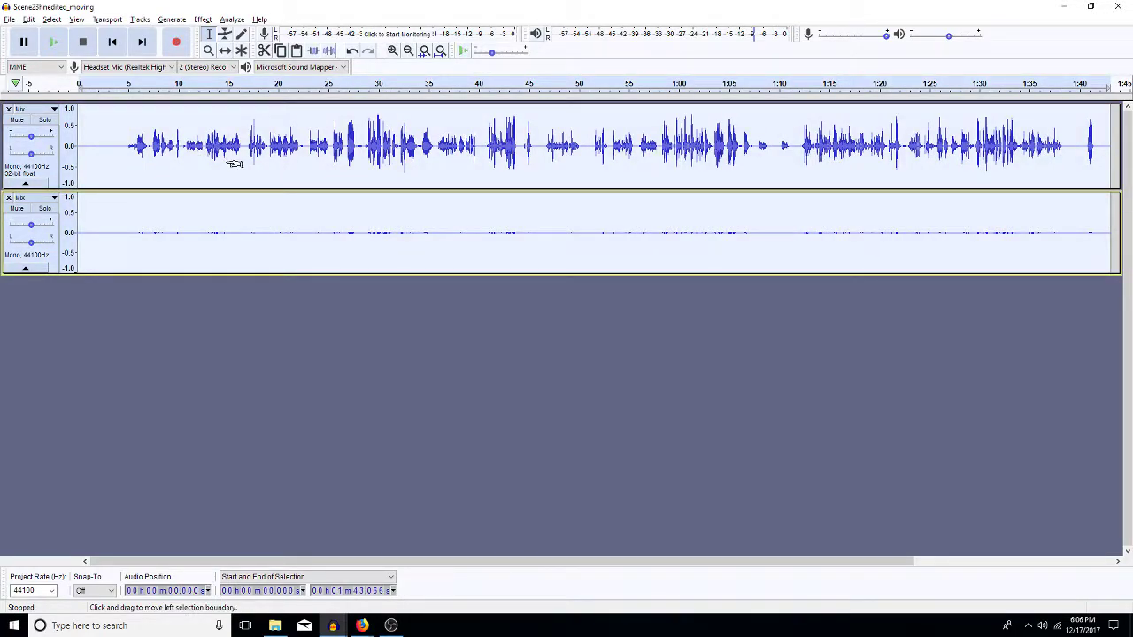
key("ctrl+z")
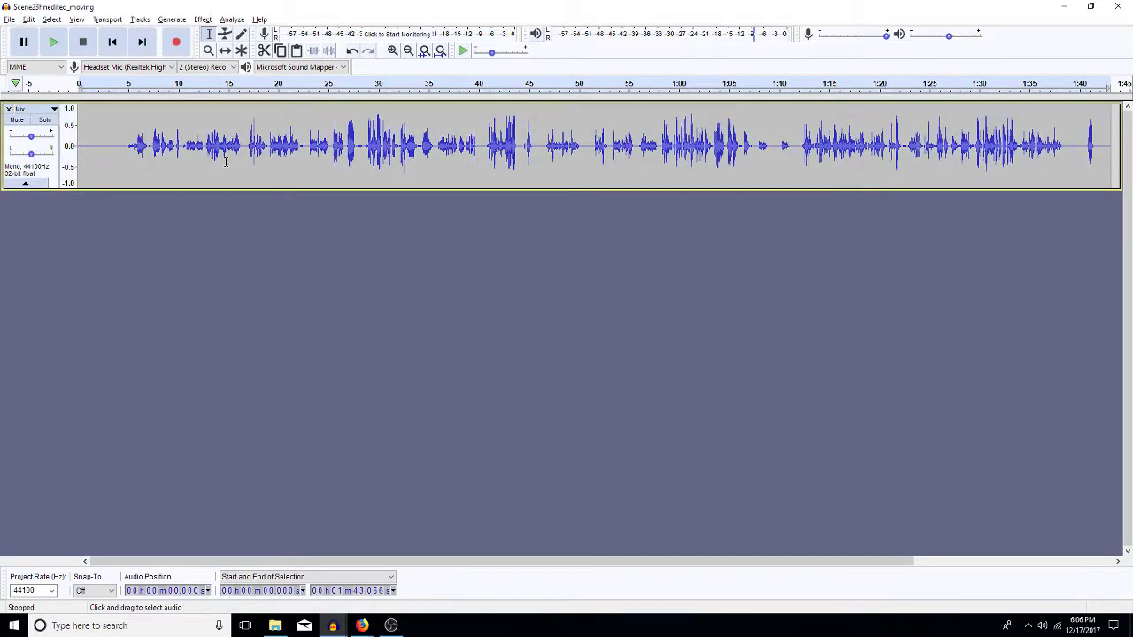
Play the remaining track from about 1 minute 7 seconds
left_click(213, 166)
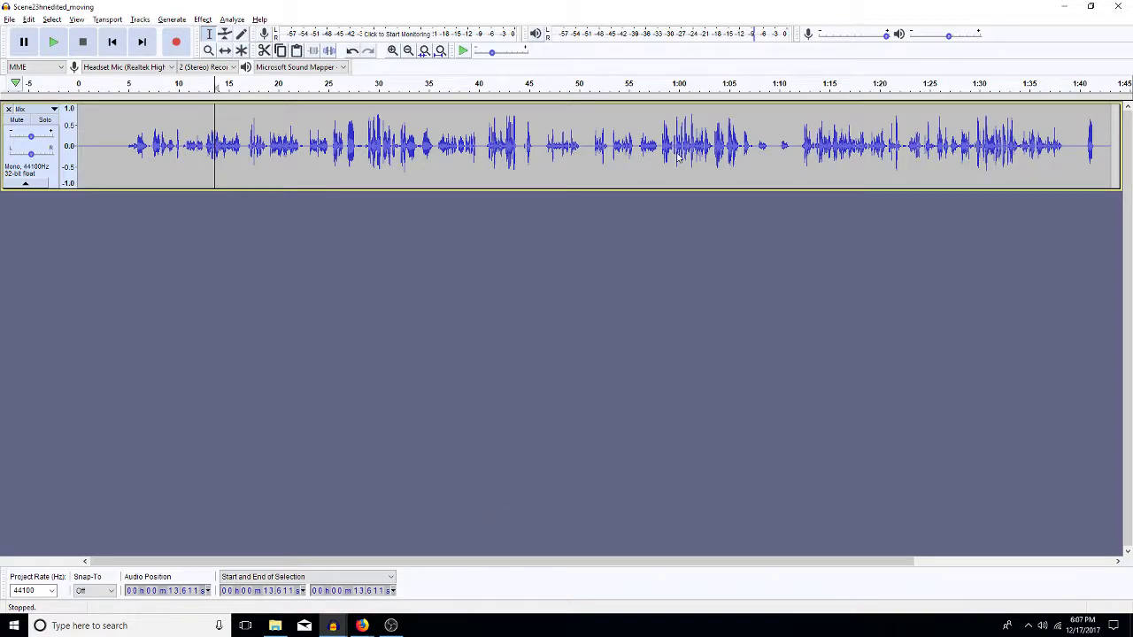
left_click(752, 152)
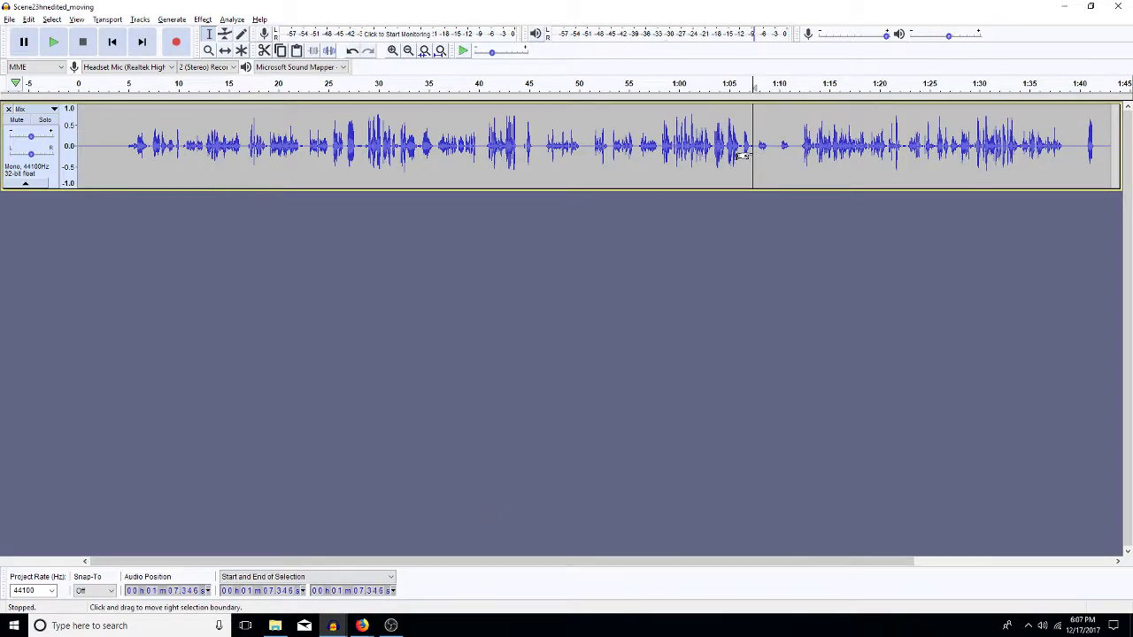
key("space")
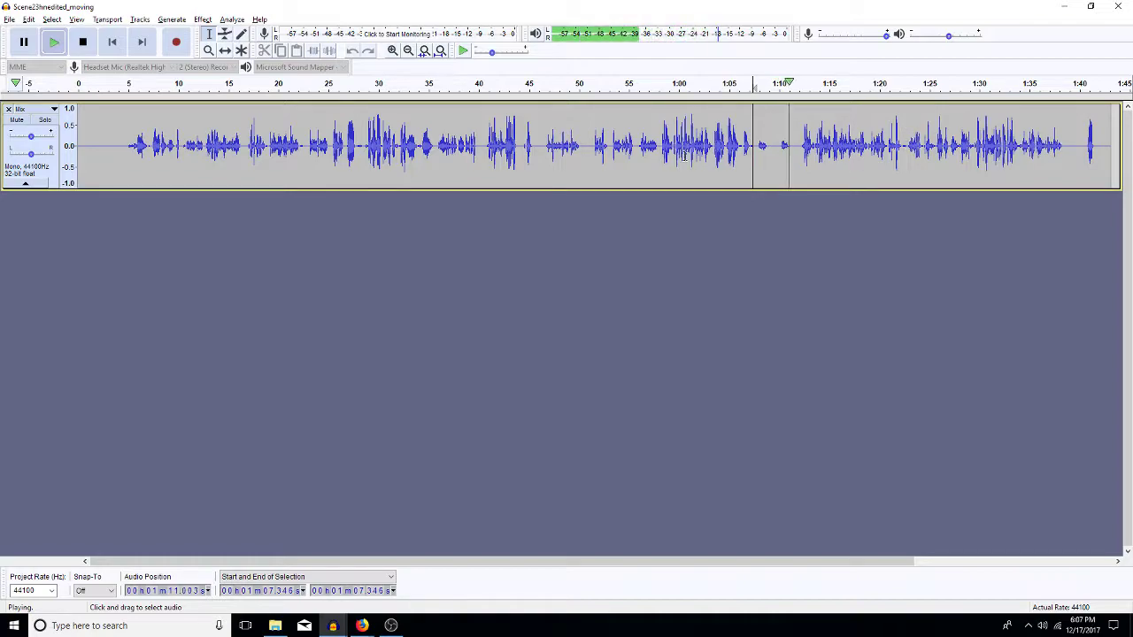
Stop playback and add an empty label at about 49.6 seconds on a new label track
left_click(593, 151)
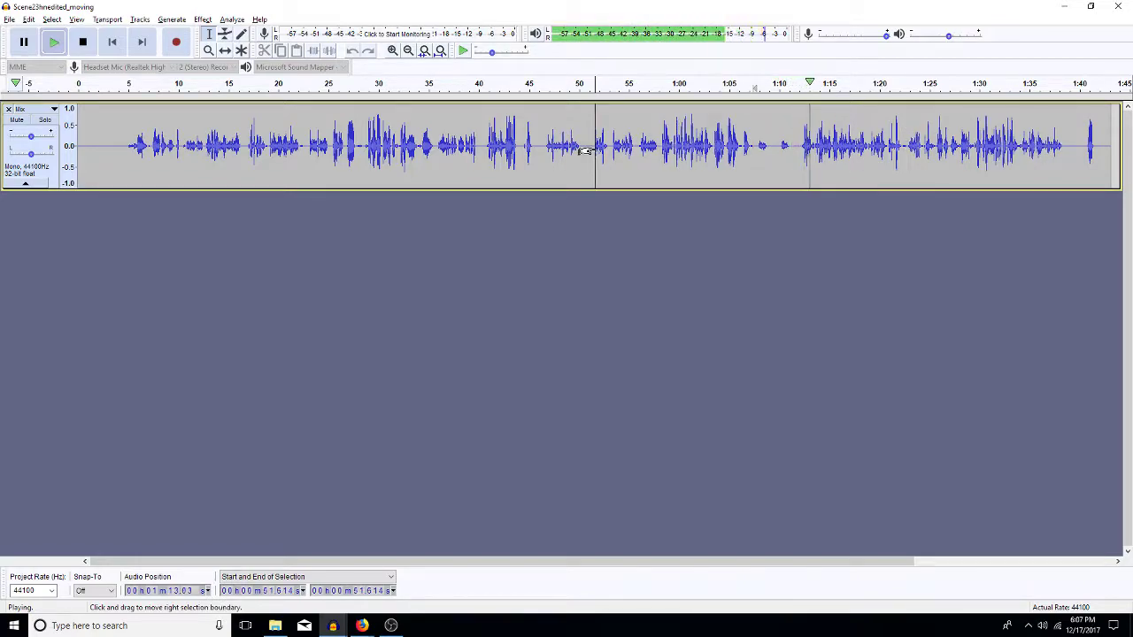
key("space")
left_click(574, 173)
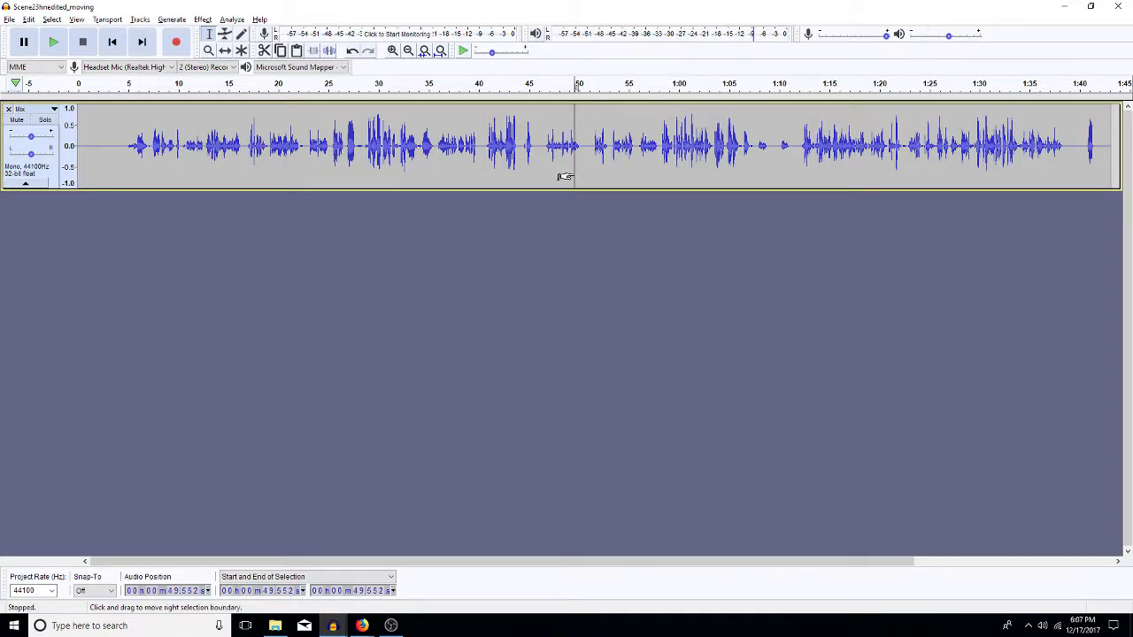
key("ctrl+b")
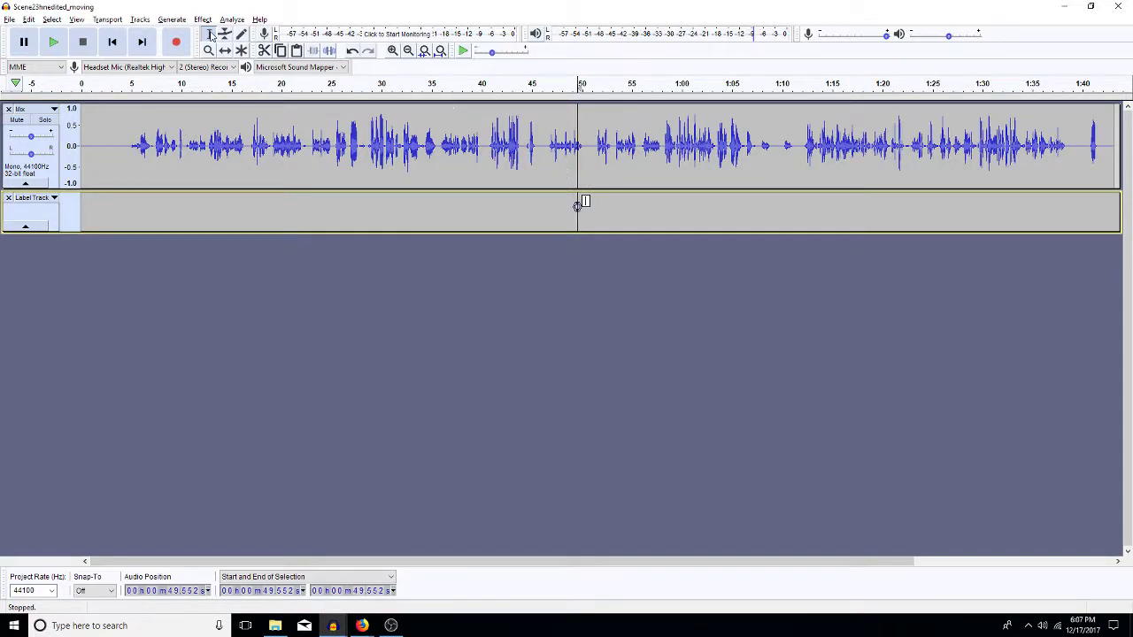
Start opening audio files and browse to 8AllMyFX > 1111 effects and extras inside the 2_SEASON2episode1_WORKING folder
left_click(10, 20)
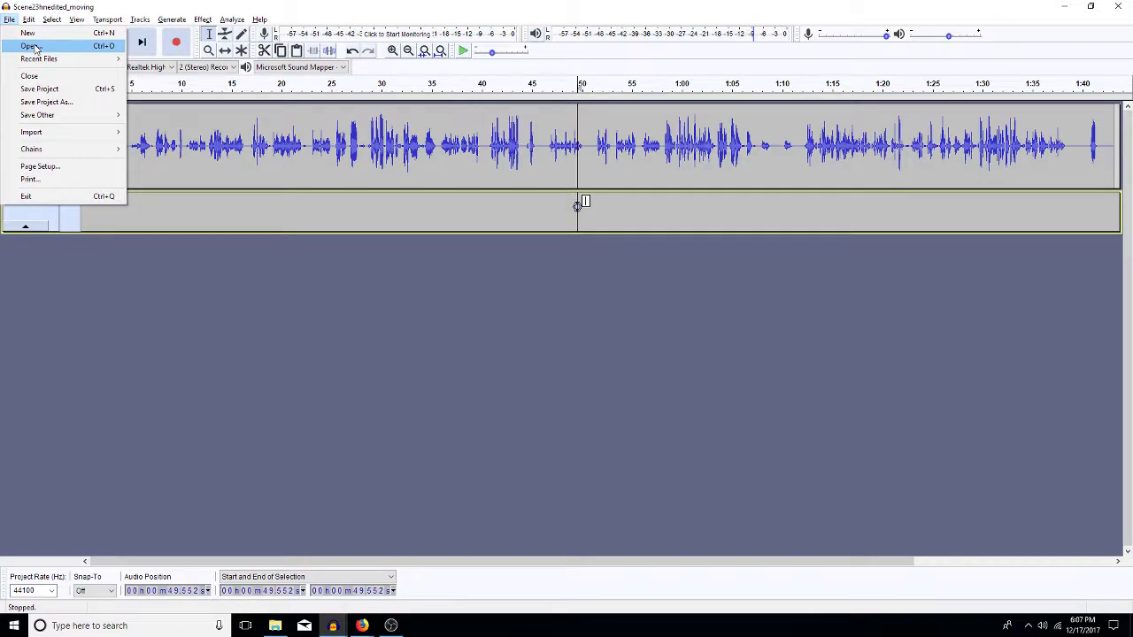
left_click(34, 47)
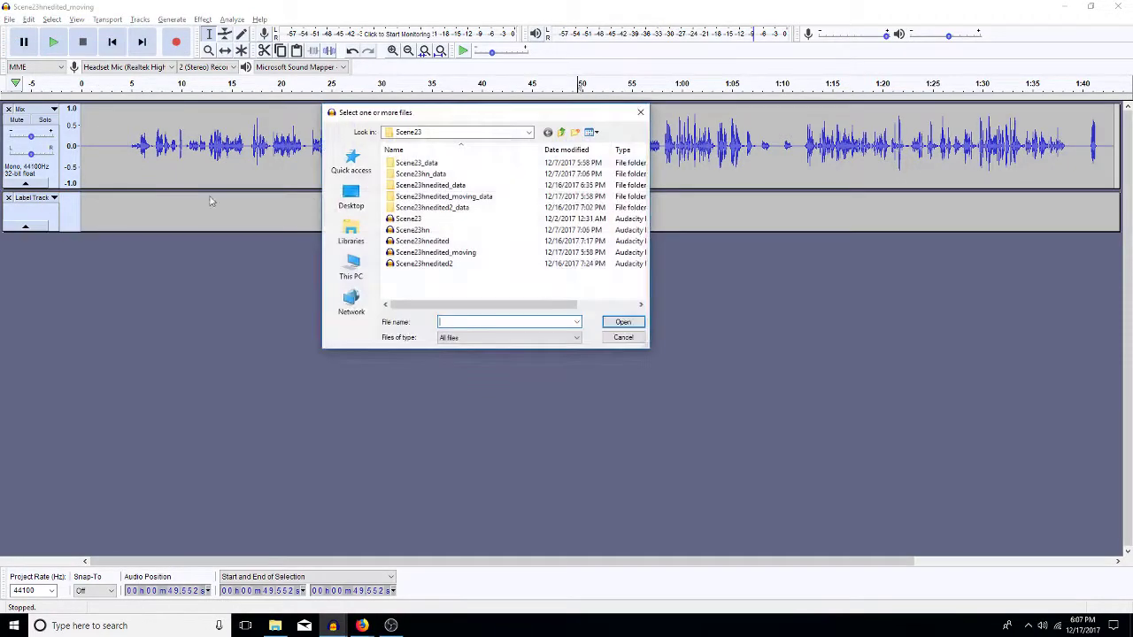
left_click(563, 133)
left_click(563, 133)
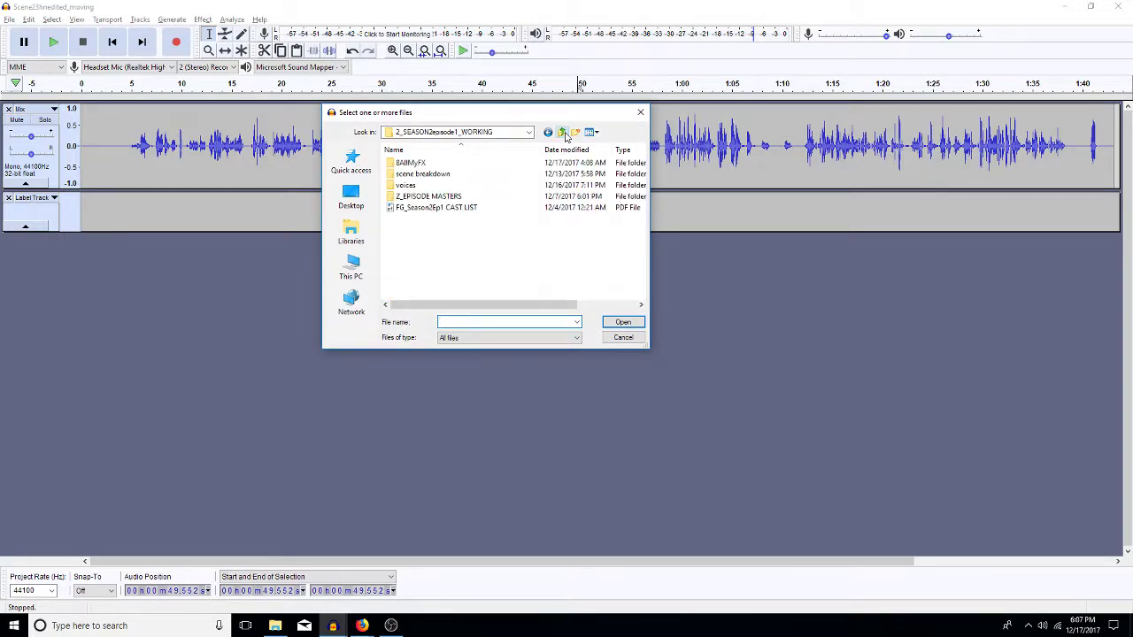
double_click(414, 165)
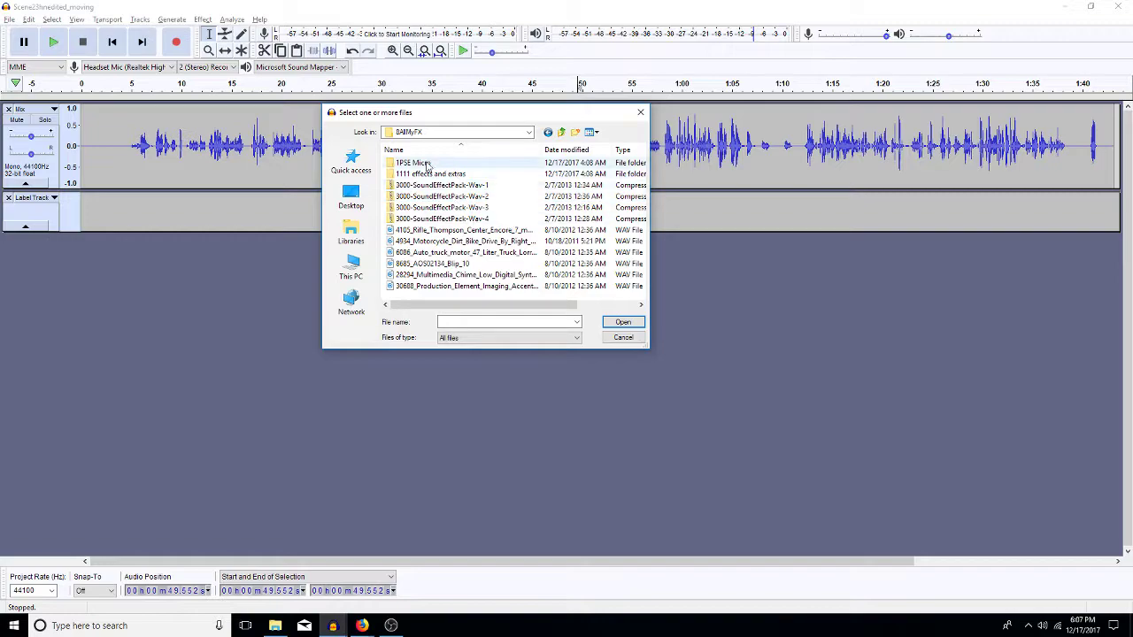
double_click(429, 174)
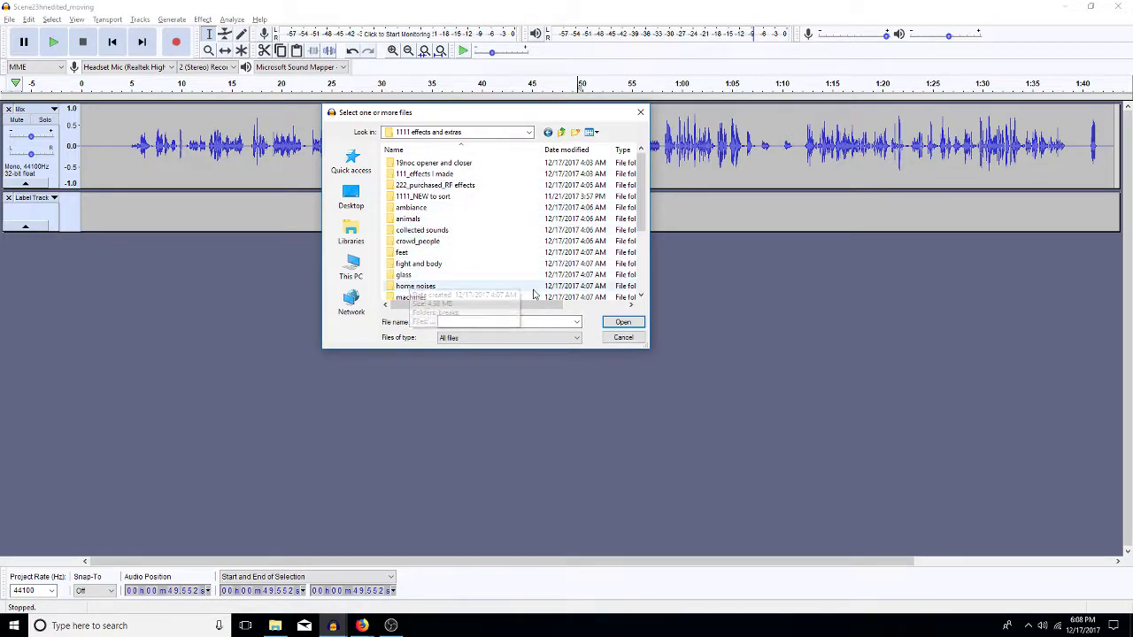
Browse through the home noises and cooking and eating folders to the appliances folder
left_click(641, 297)
left_click(641, 297)
left_click(641, 297)
left_click(641, 296)
left_click(641, 296)
left_click(641, 297)
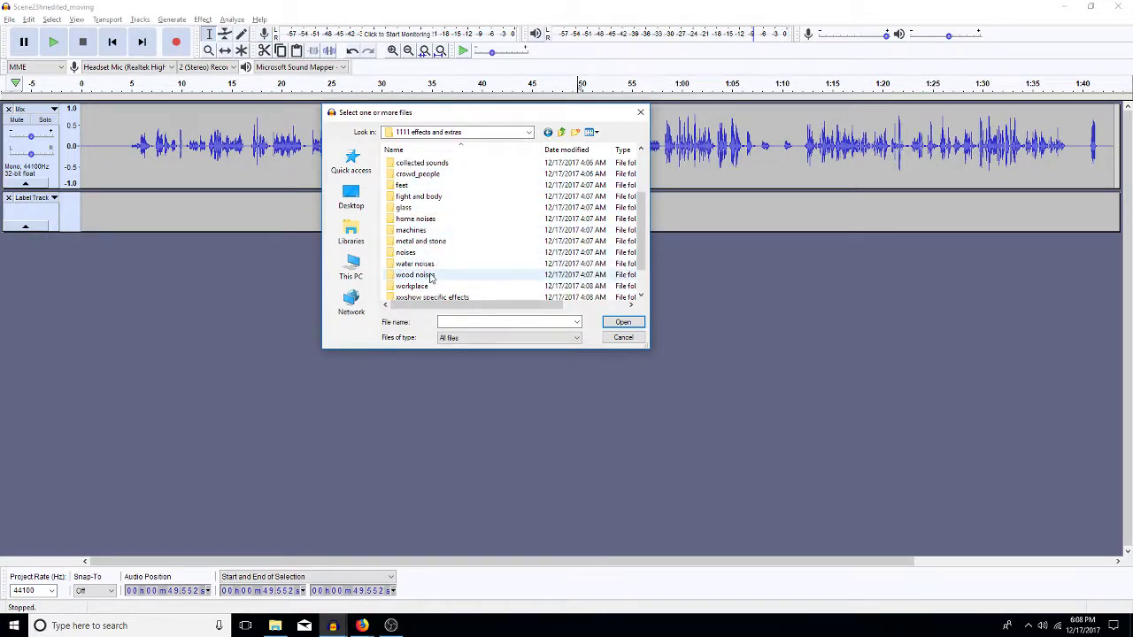
left_click(423, 244)
double_click(424, 220)
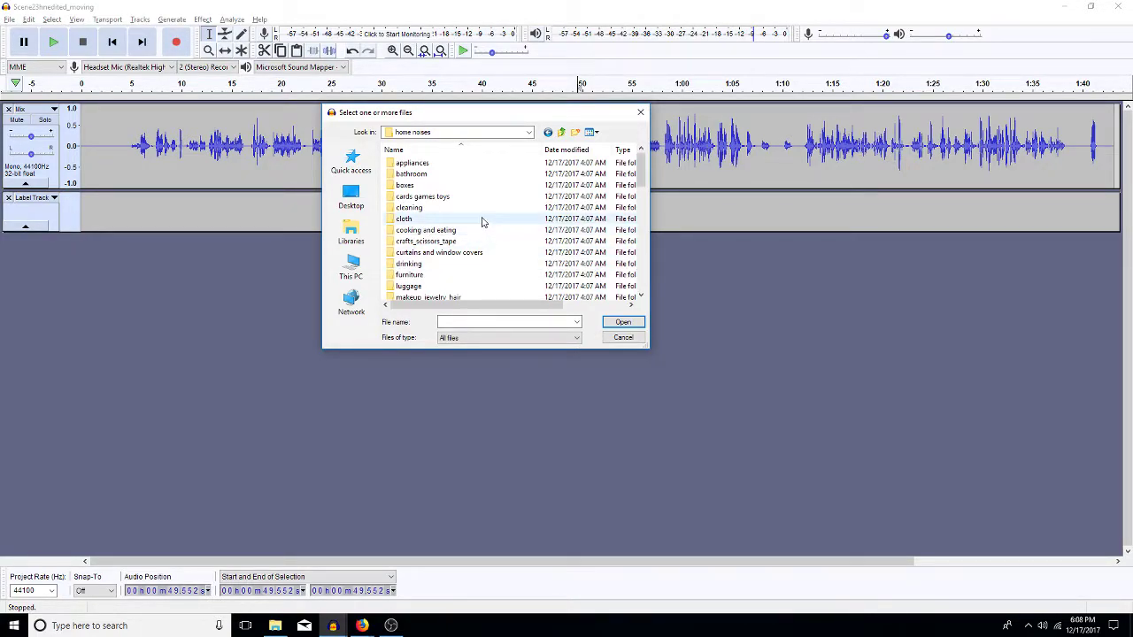
double_click(445, 232)
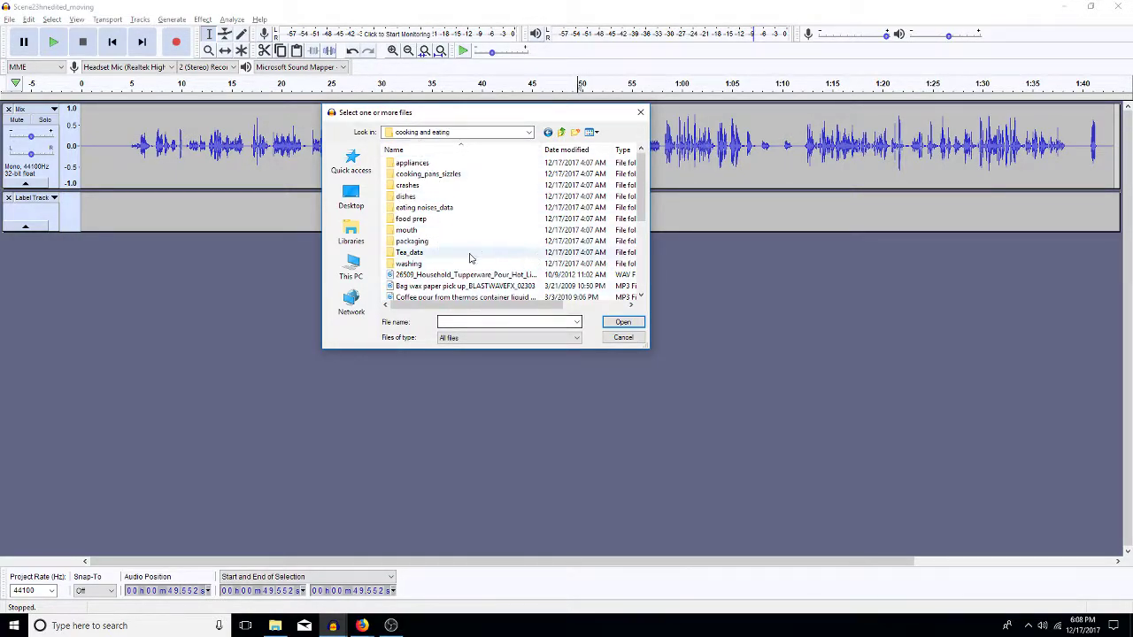
double_click(414, 164)
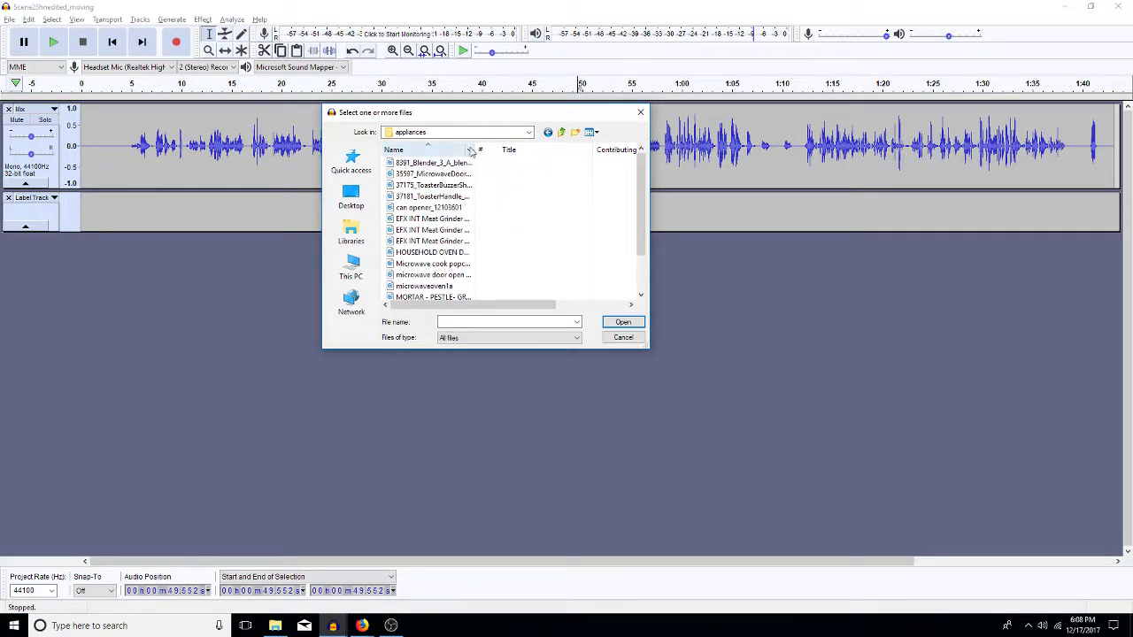
Open the 35597_MicrowaveDoorCloseMed_3, microwave door open and microwaveoven1a sound files together
left_click(457, 175)
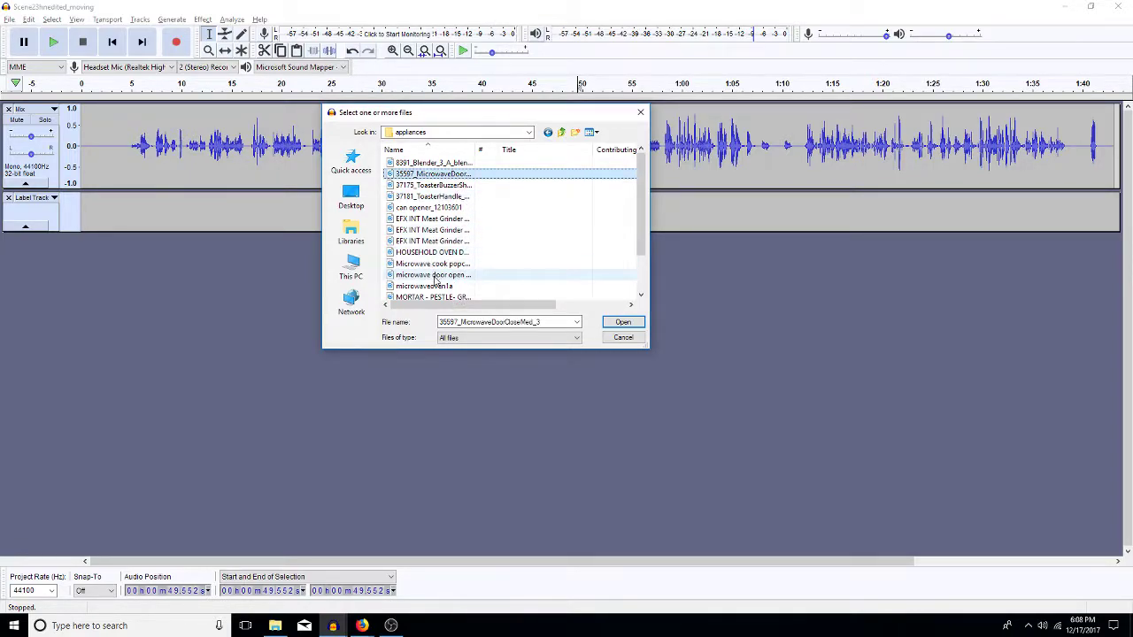
left_click(434, 276, "ctrl")
left_click(429, 286, "ctrl")
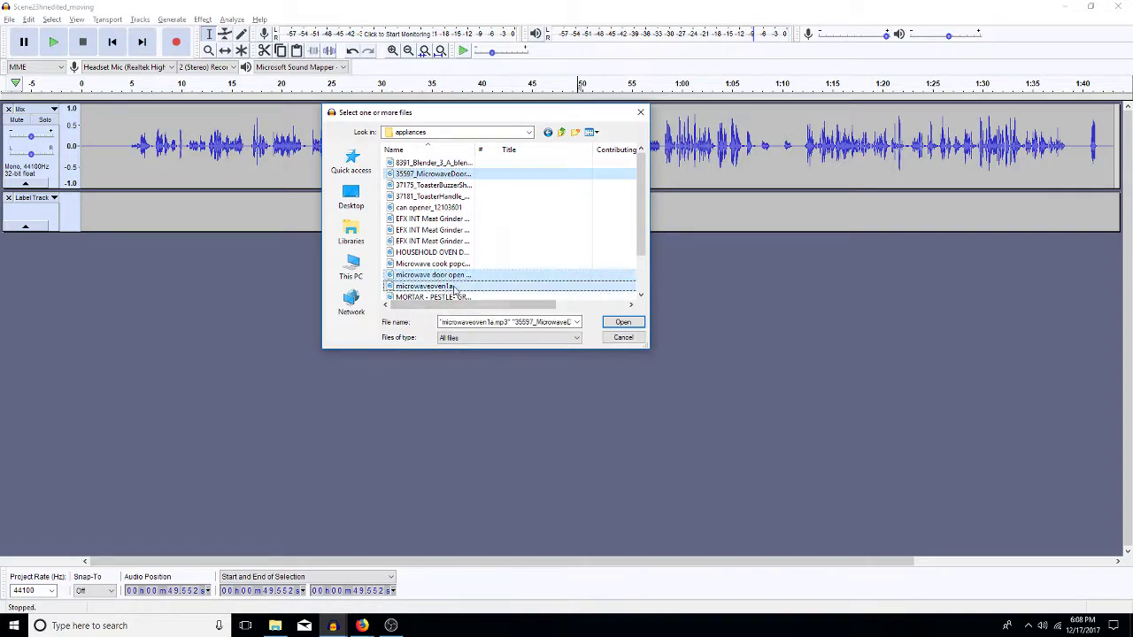
left_click(641, 296)
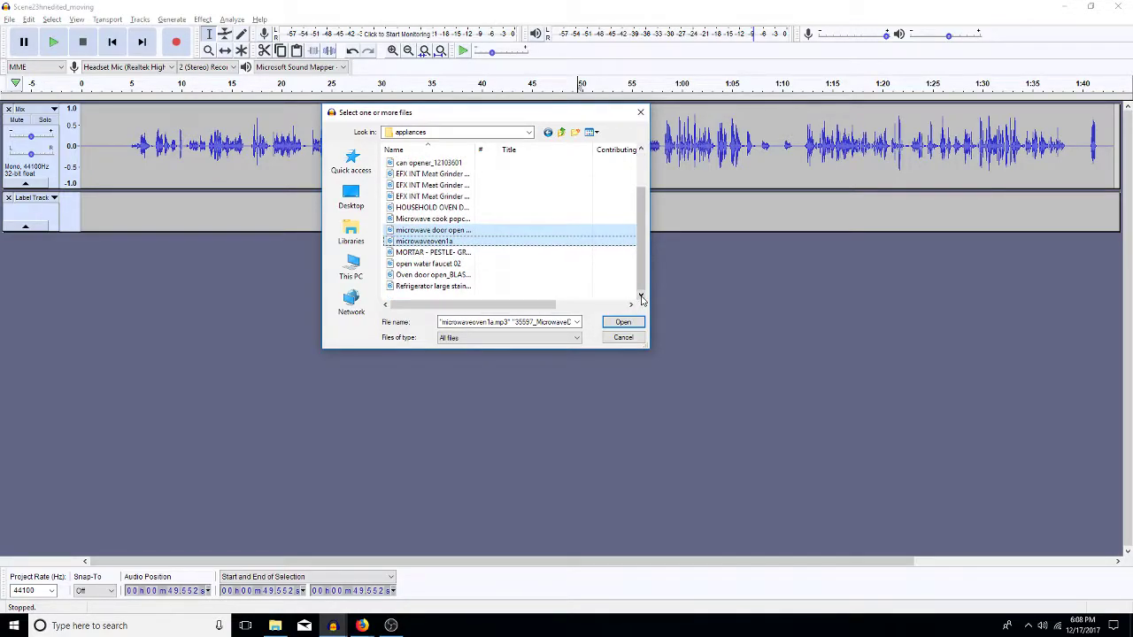
key("Return")
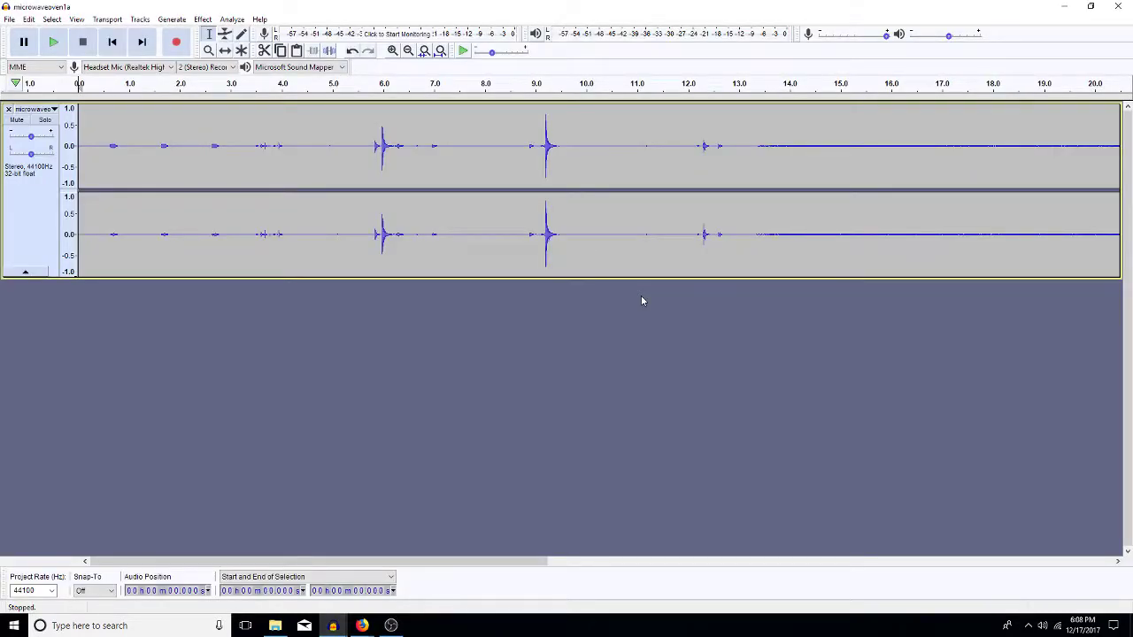
Play the microwaveoven1a sound from the beginning to about 14 seconds, and stop playback
left_click(600, 142)
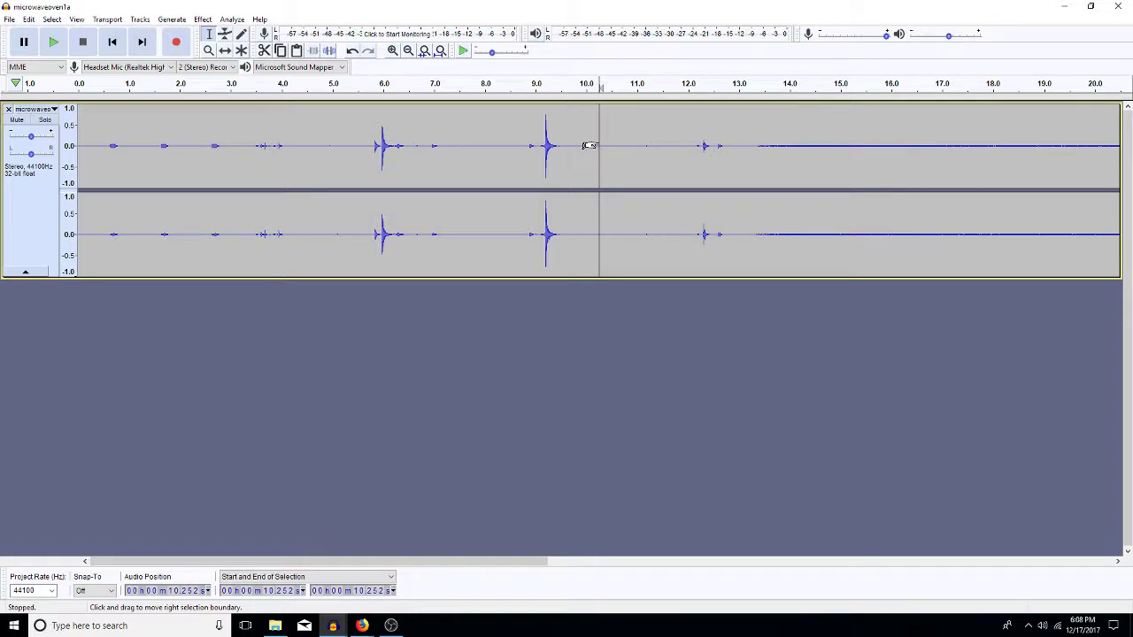
key("Home")
key("space")
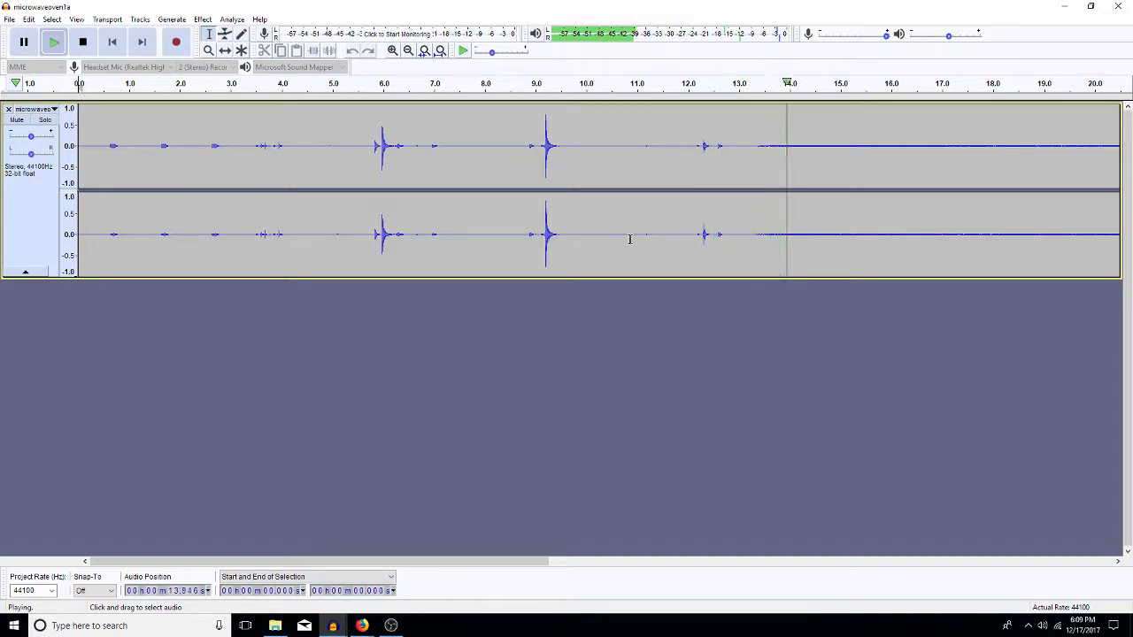
key("space")
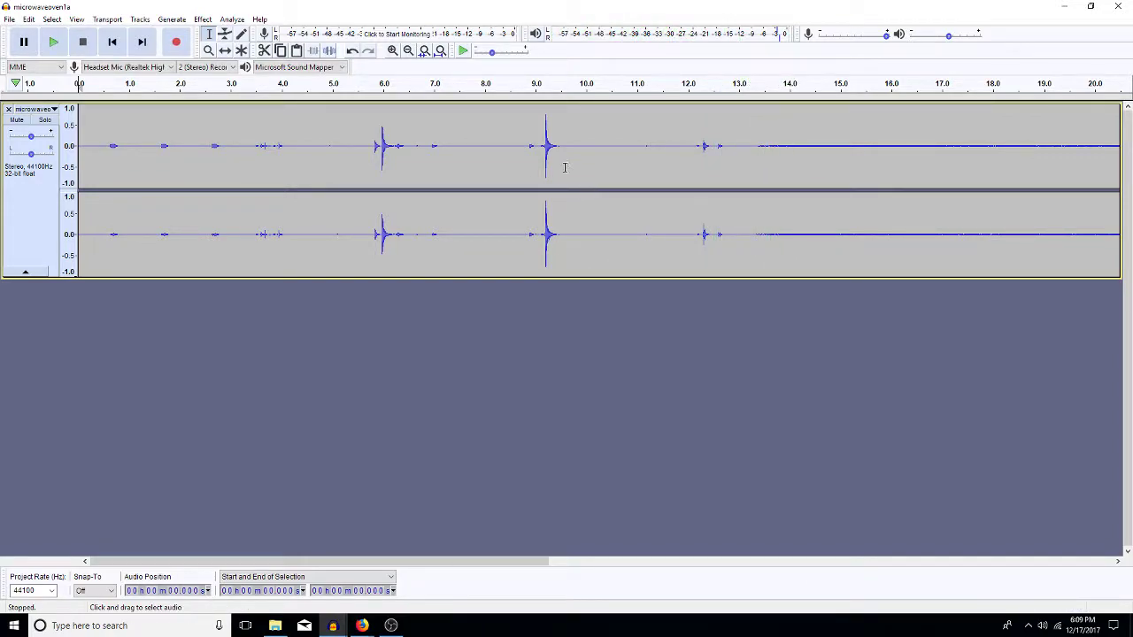
Play the first few seconds of the microwave door open close sound and close its window without saving
left_click(537, 175)
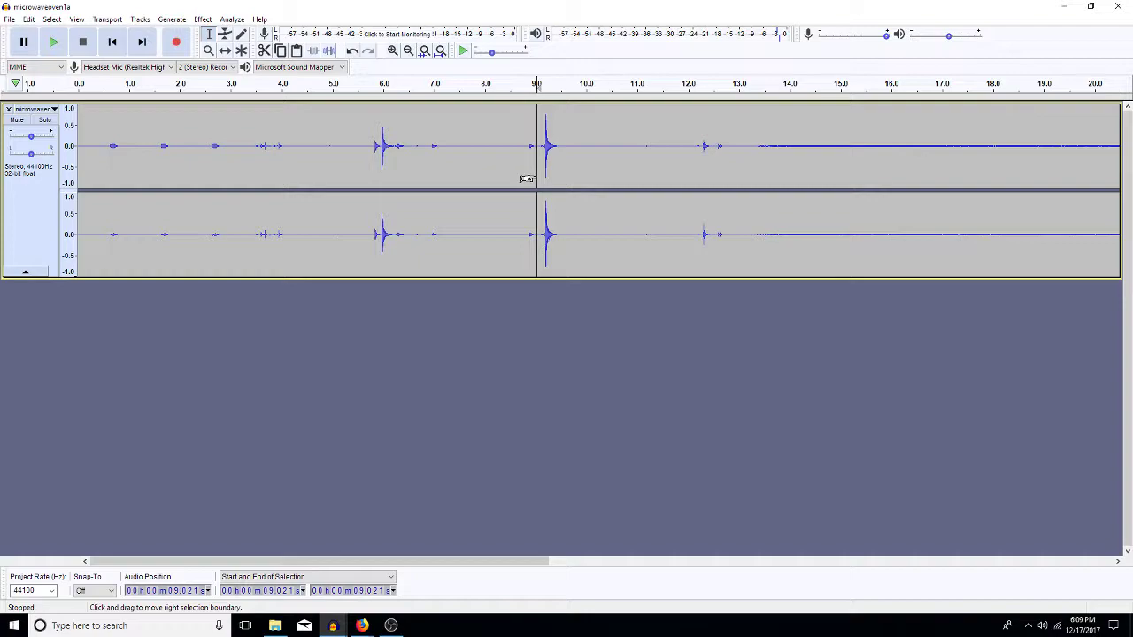
left_click(1063, 6)
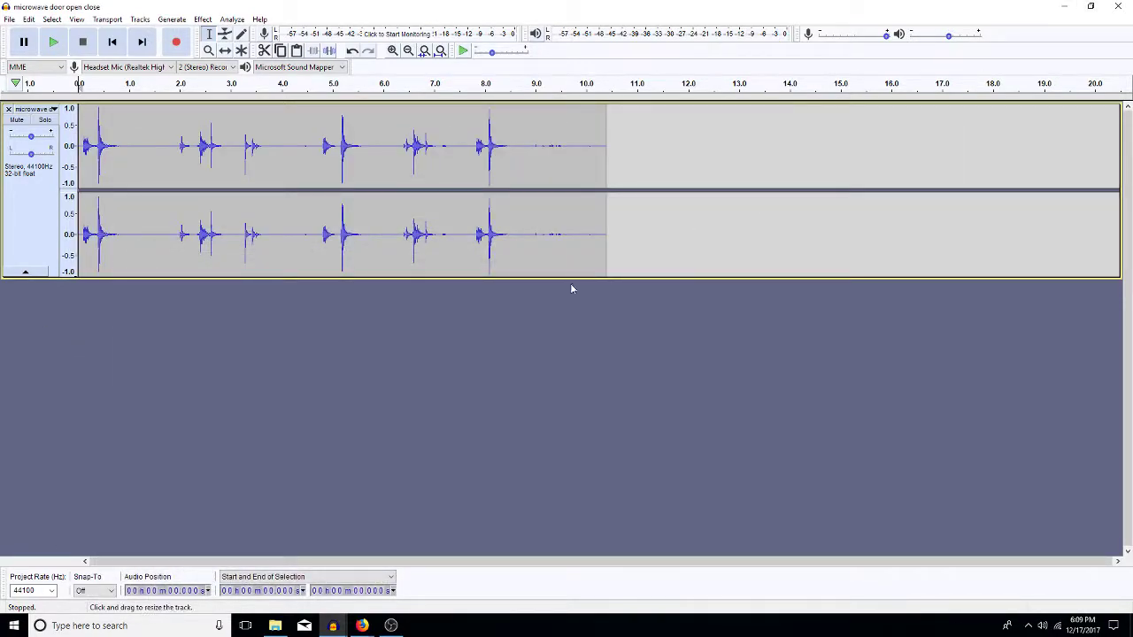
key("space")
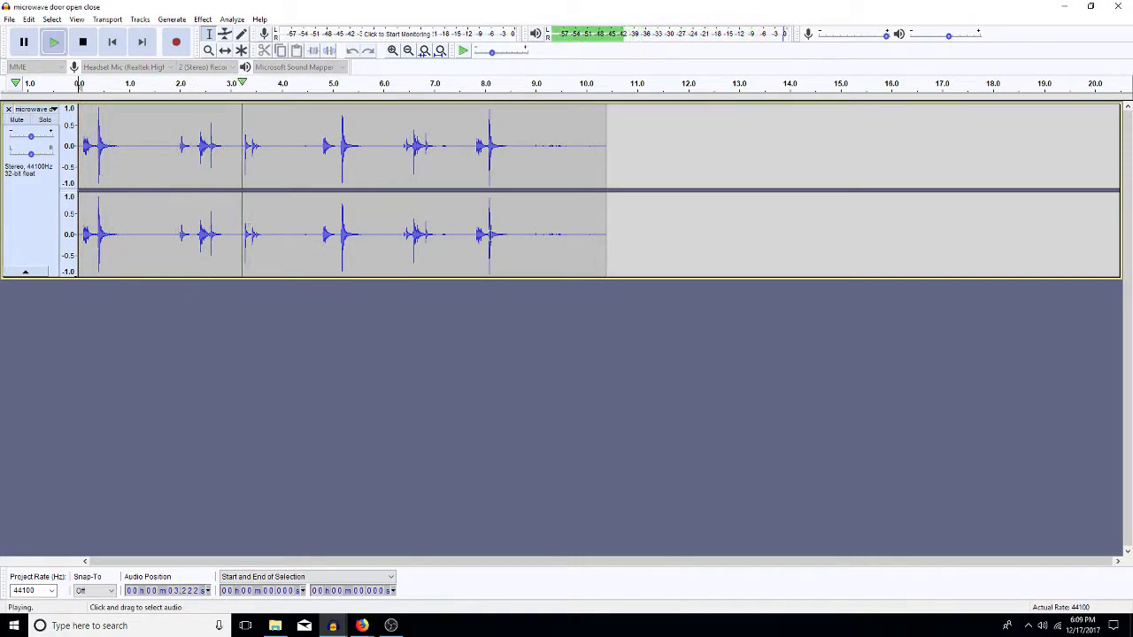
key("space")
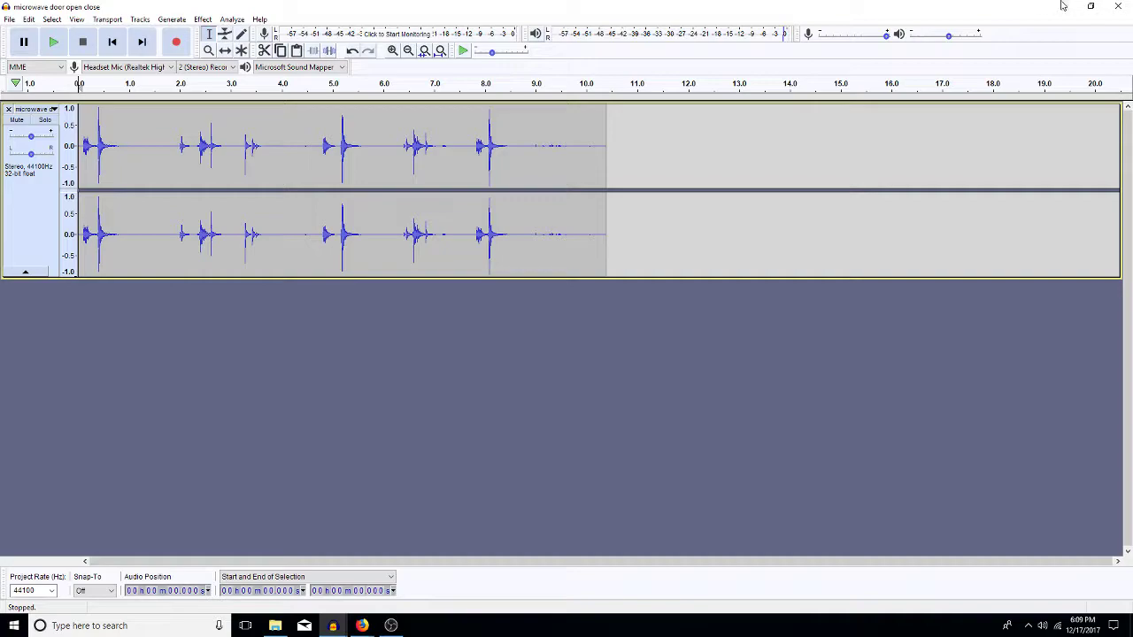
left_click(1115, 7)
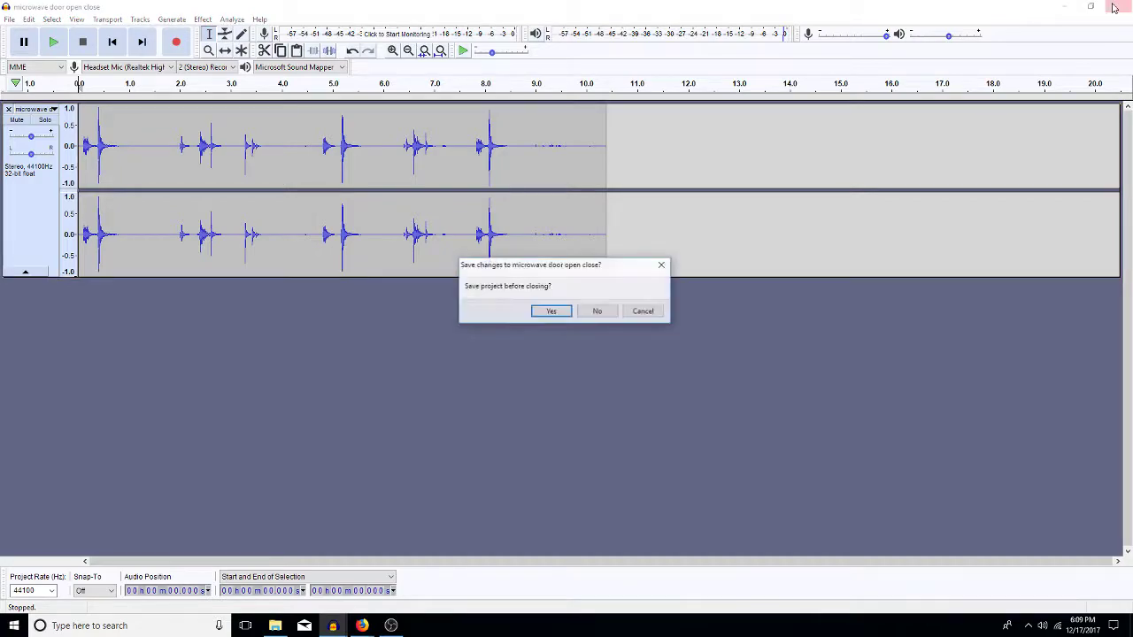
left_click(599, 313)
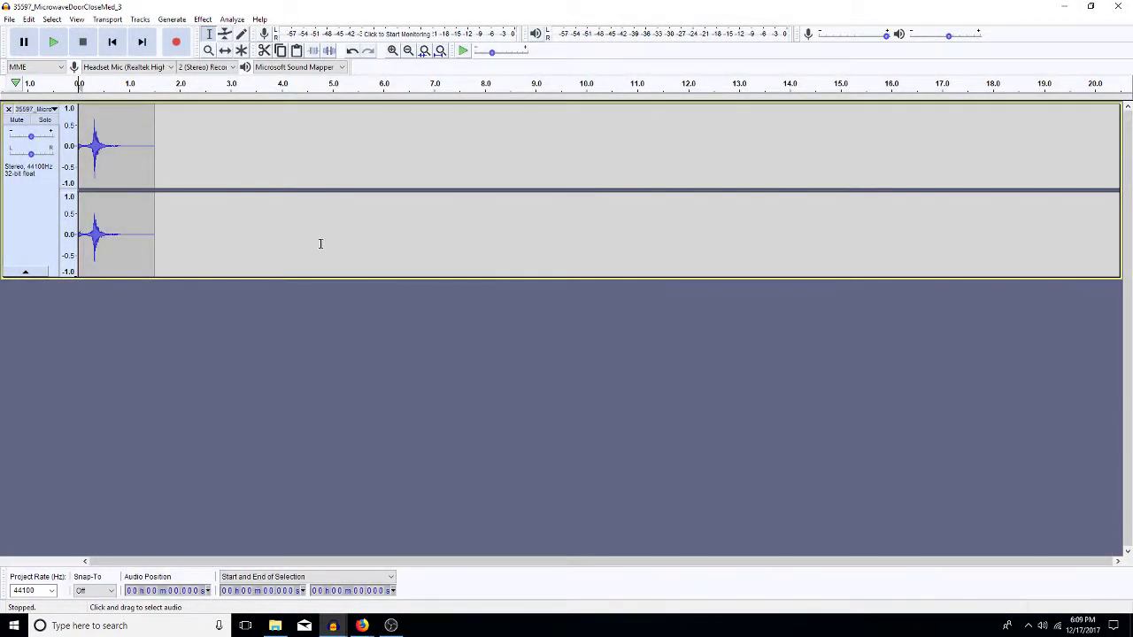
Play the 35597_MicrowaveDoorCloseMed_3 sound, check its full track name, and close its window without saving
key("space")
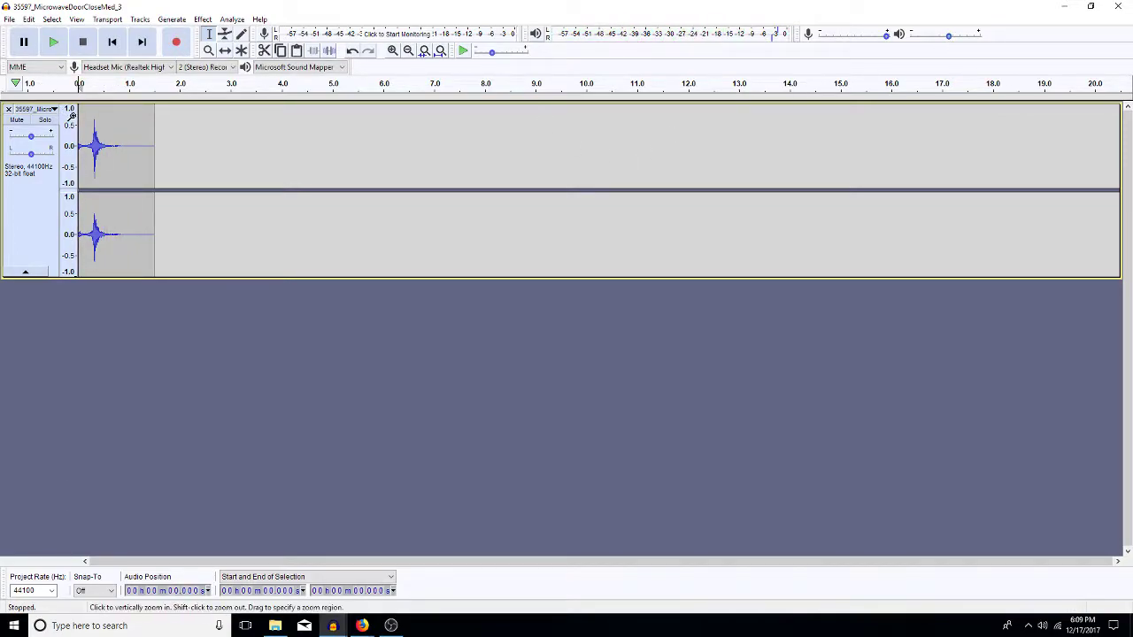
left_click(37, 109)
left_click(49, 125)
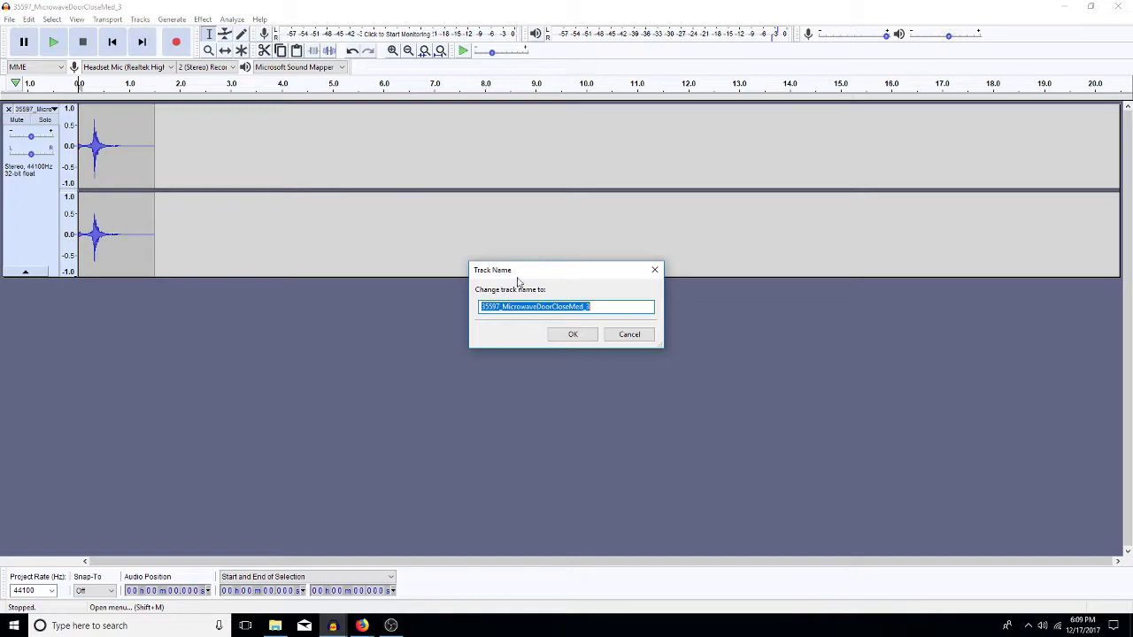
left_click(630, 333)
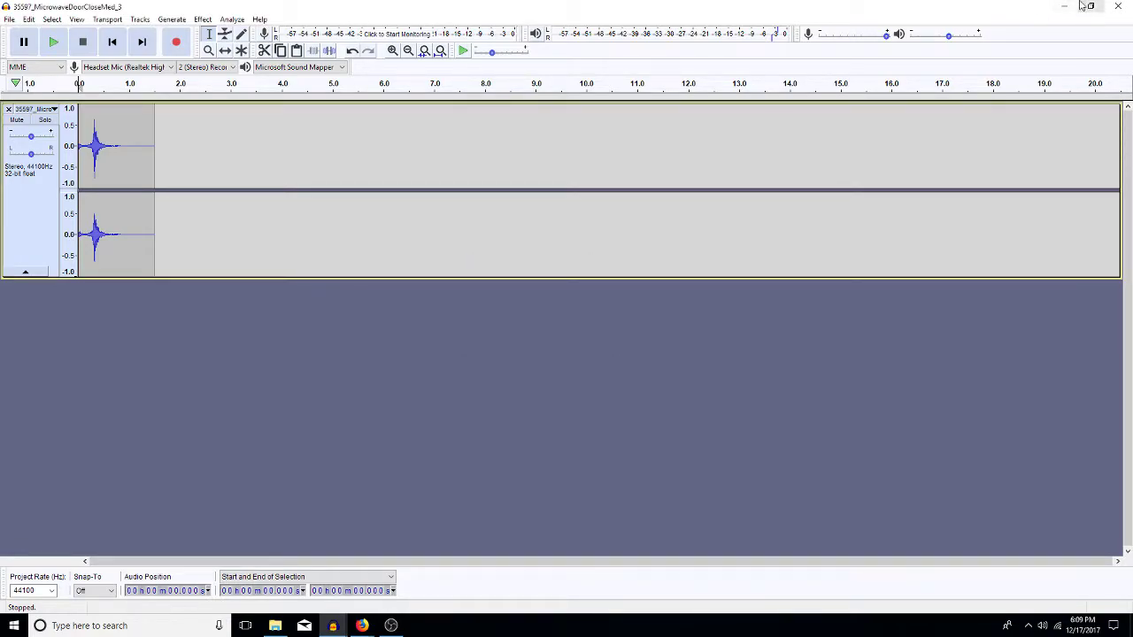
left_click(1120, 8)
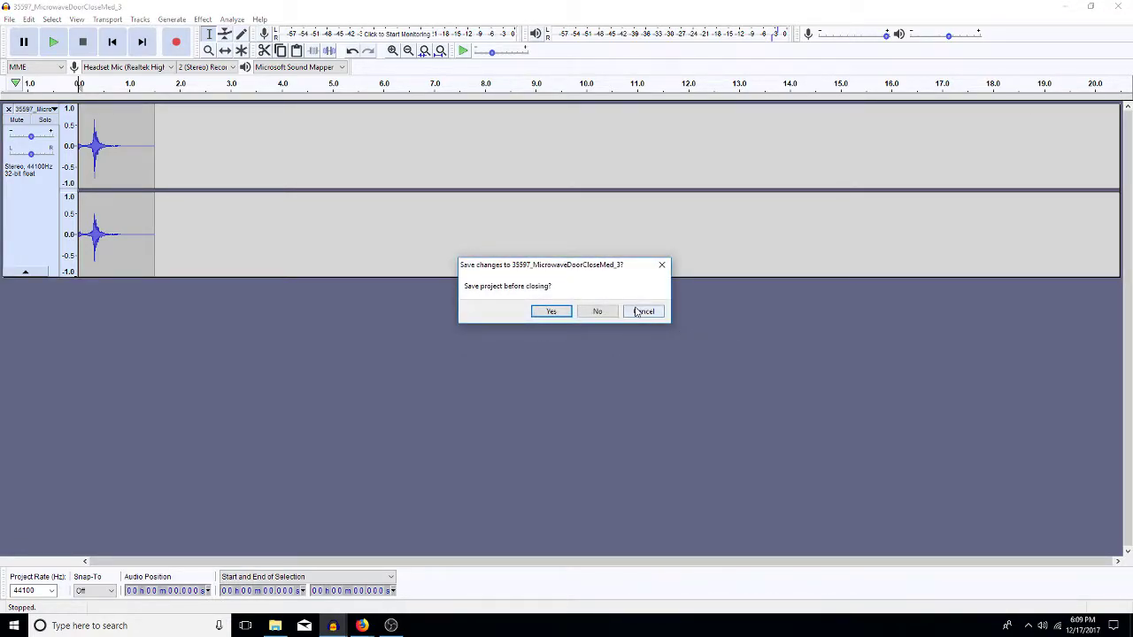
left_click(599, 311)
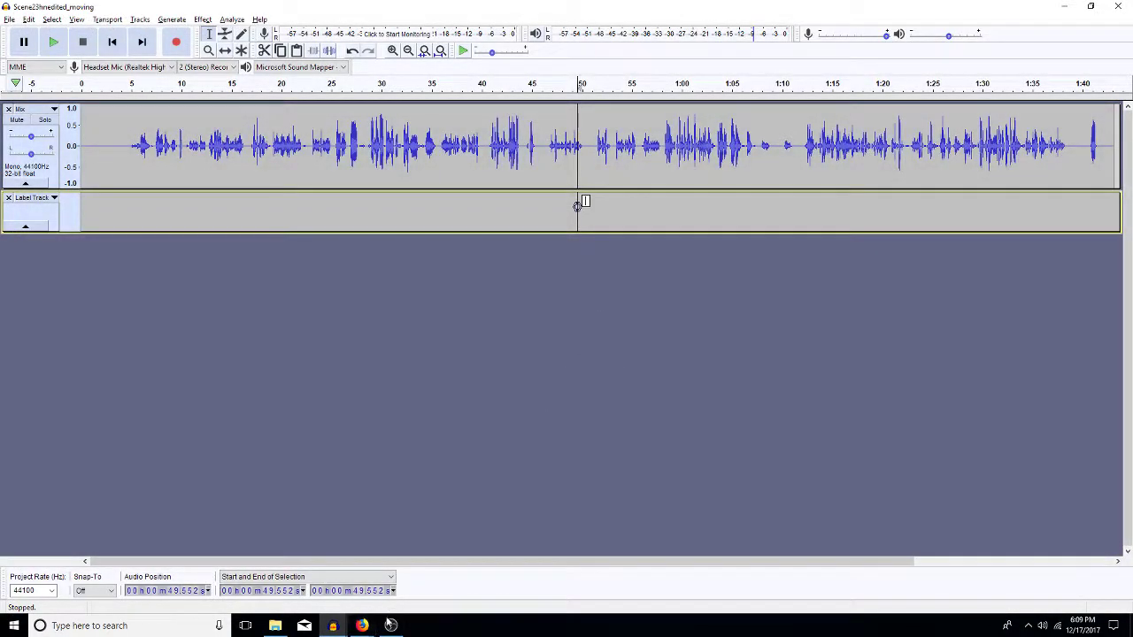
Return to microwaveoven1a, mix its stereo track down to mono, and review the available track mixing commands
mouse_move(333, 626)
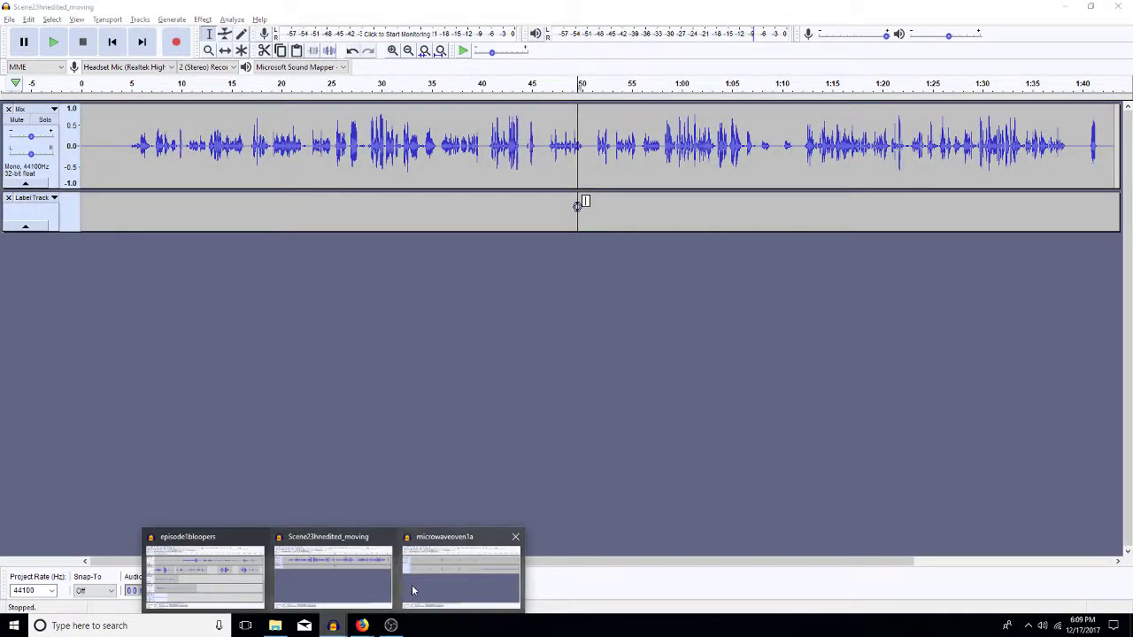
left_click(451, 582)
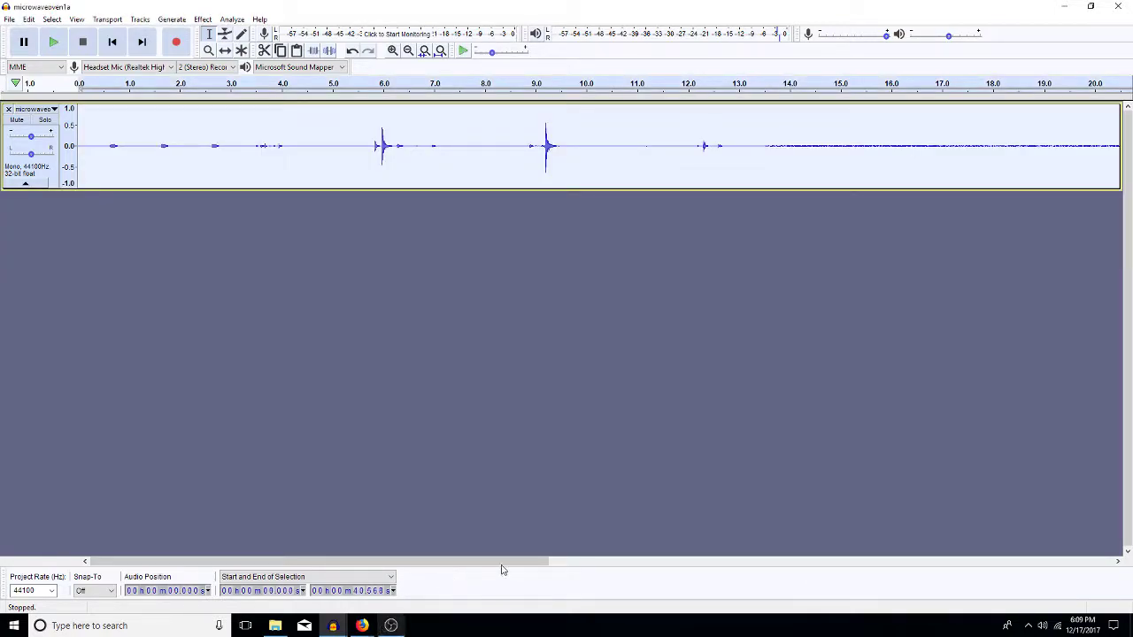
left_click(140, 19)
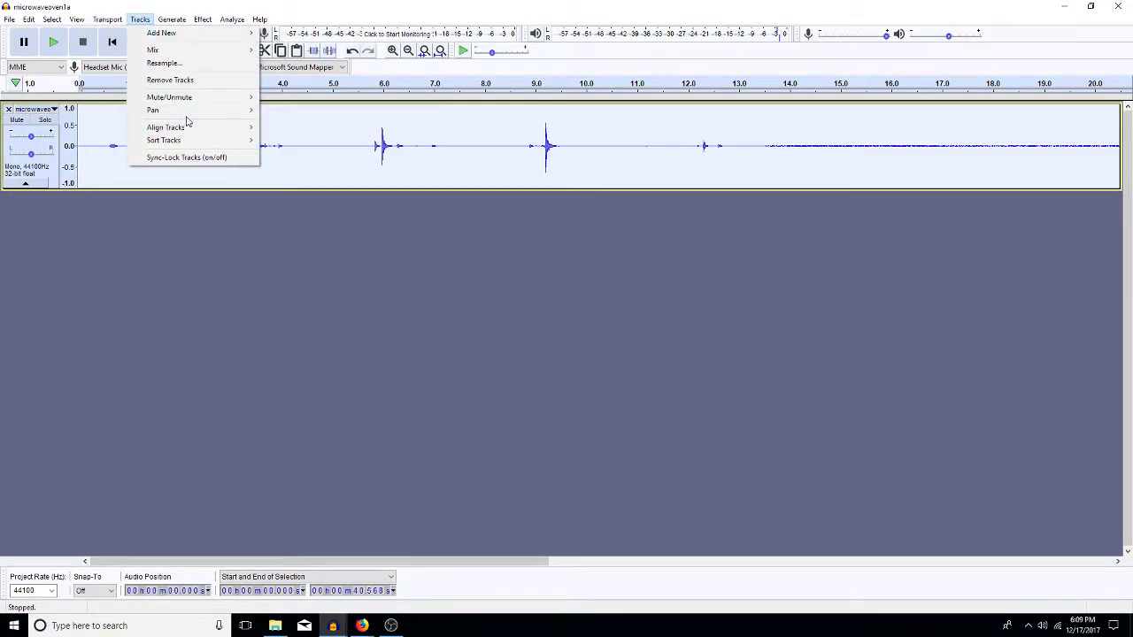
mouse_move(191, 129)
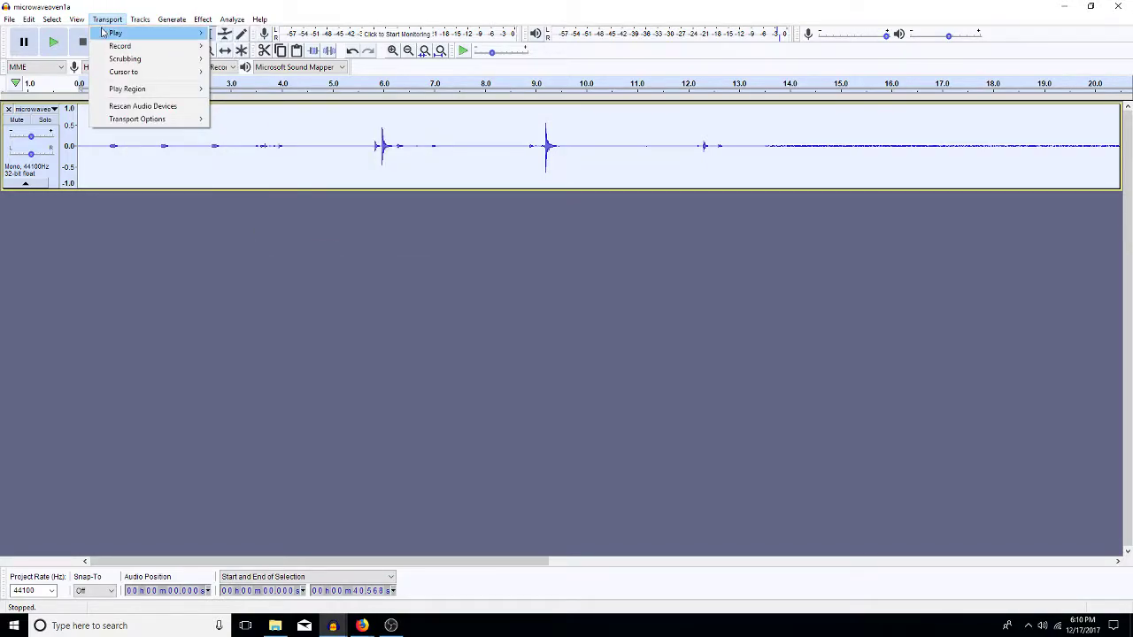
mouse_move(54, 21)
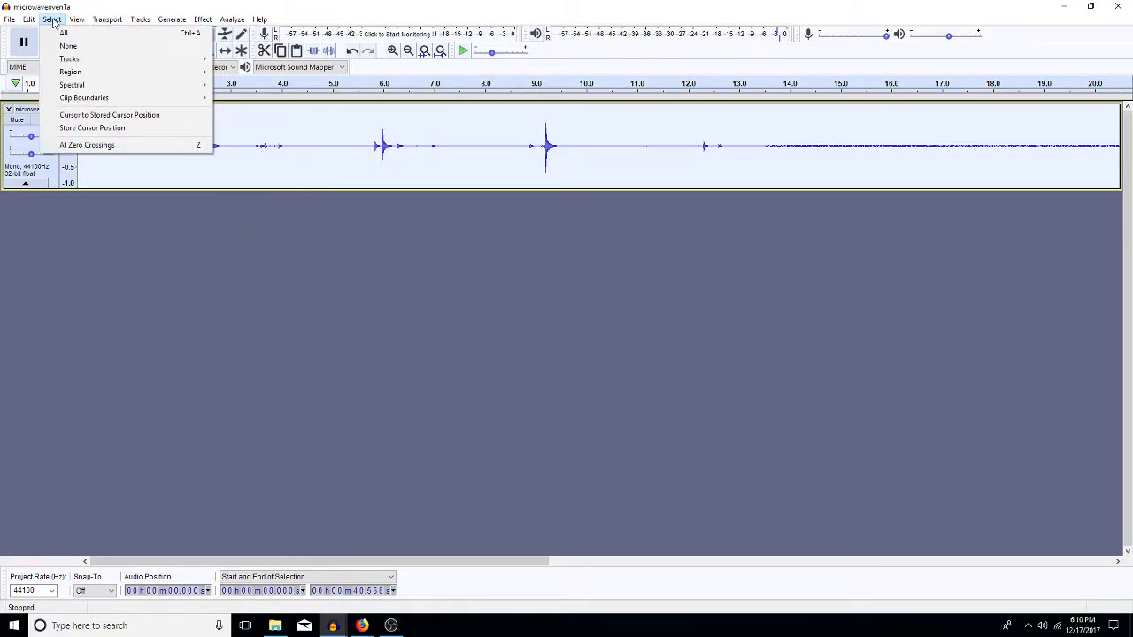
mouse_move(166, 23)
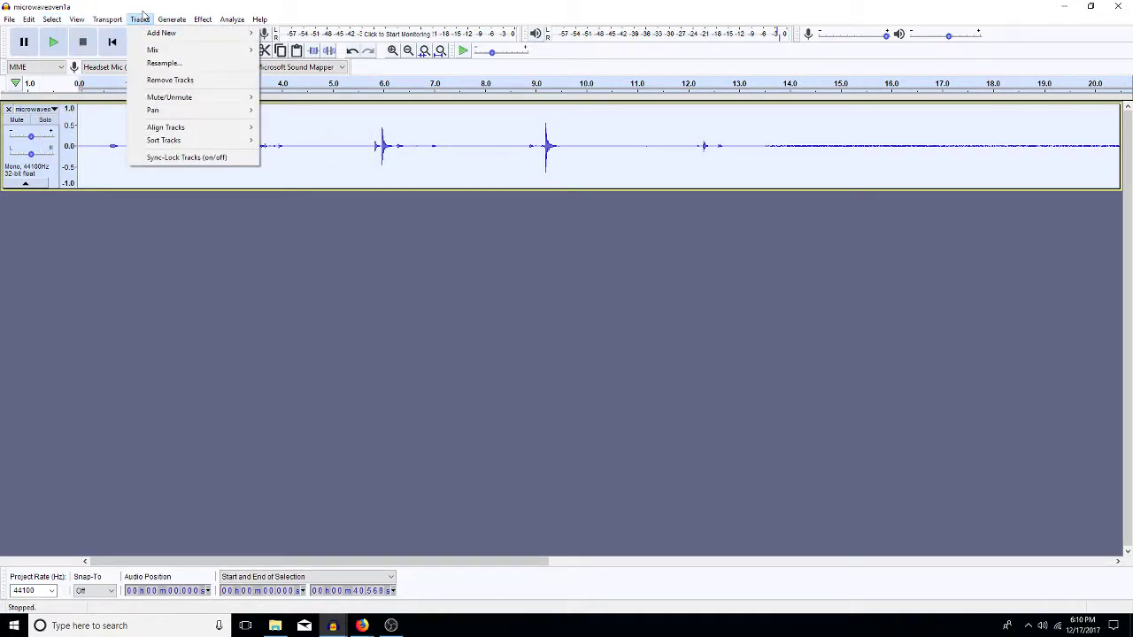
mouse_move(171, 52)
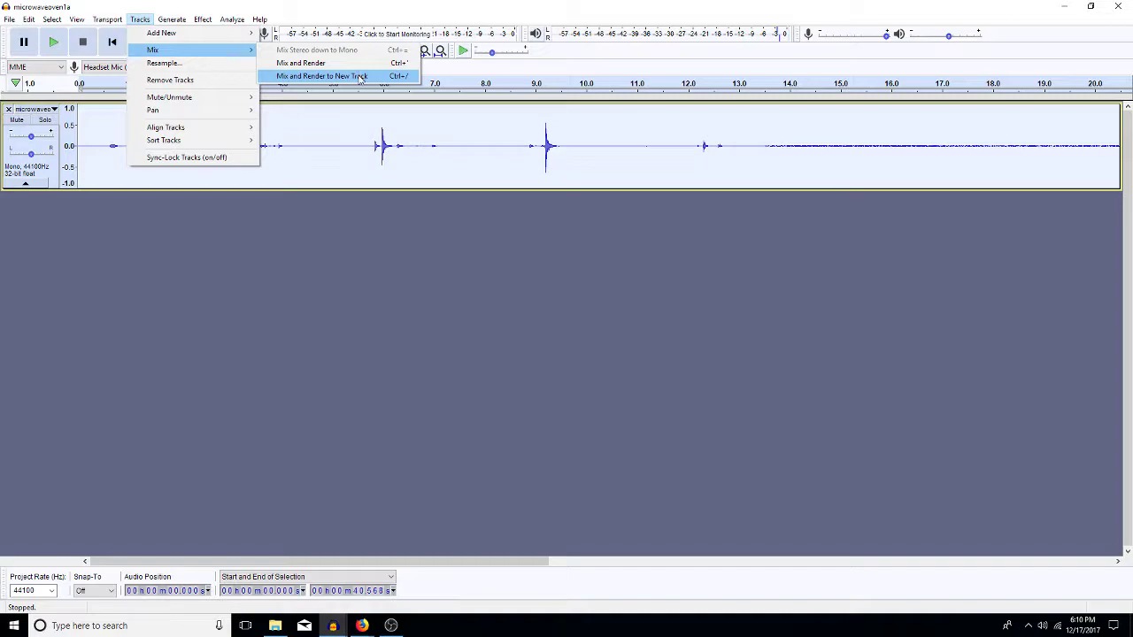
left_click(359, 122)
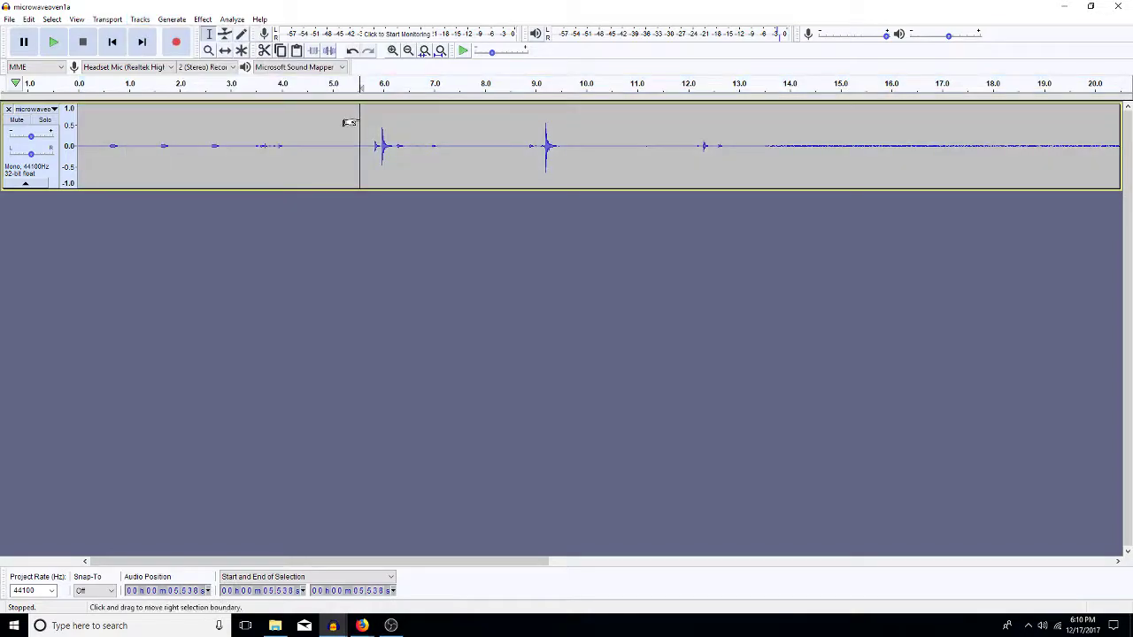
Copy the whole mono microwaveoven1a clip into Scene23hnedited_moving as a new track, closing the source window without saving
double_click(386, 145)
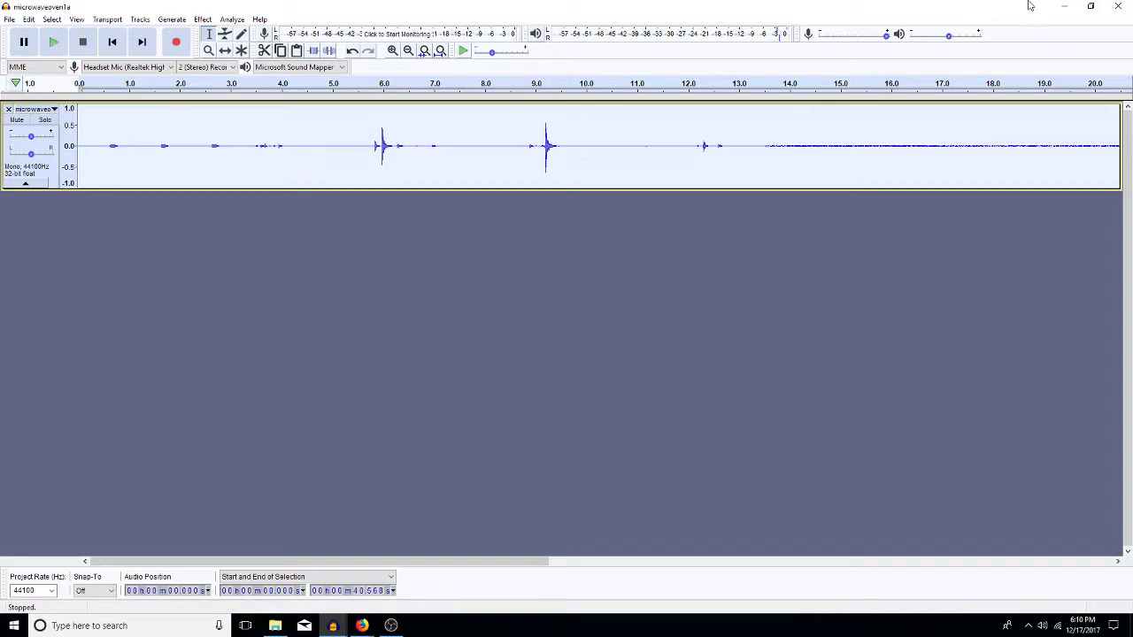
left_click(1121, 7)
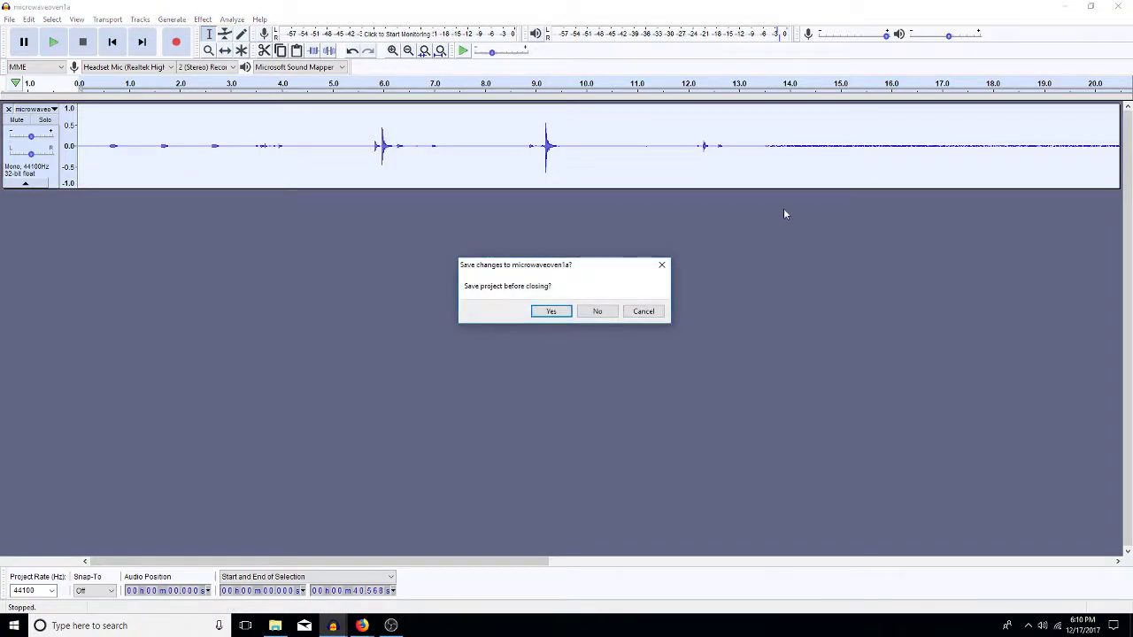
left_click(592, 314)
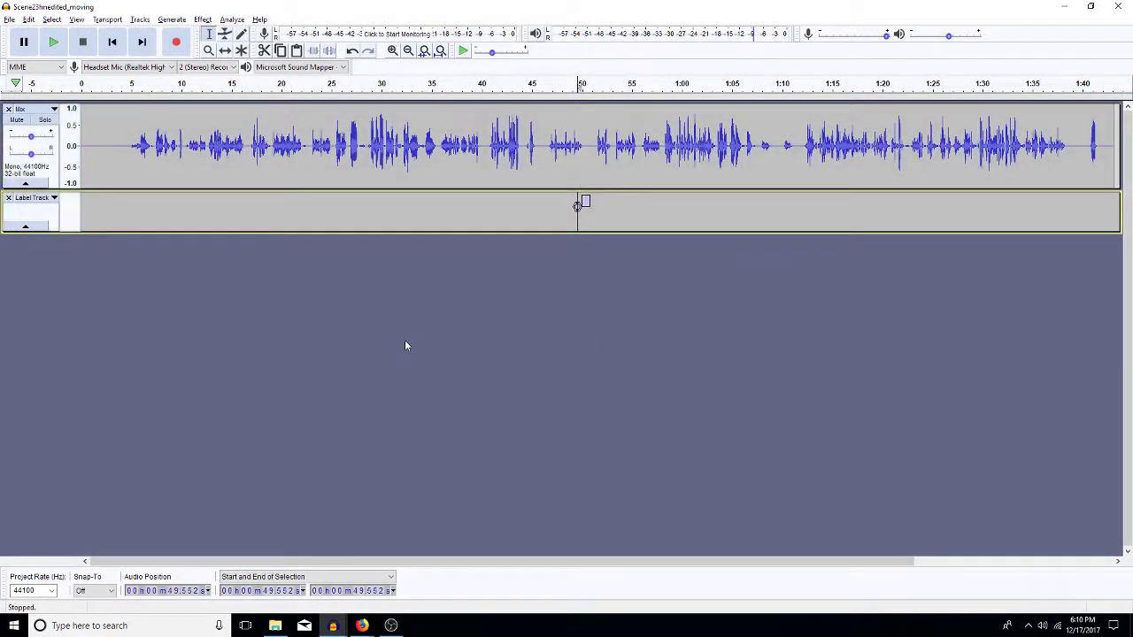
key("ctrl+v")
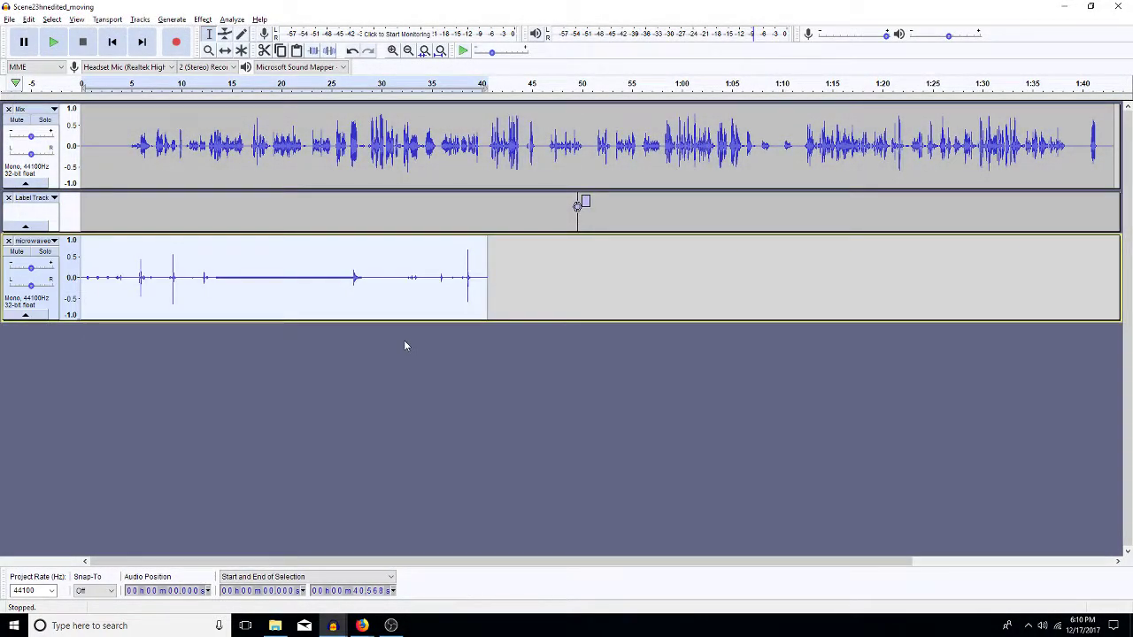
Solo the microwave track and play it from about 26.75 seconds through the loud sound near its end
left_click(350, 274)
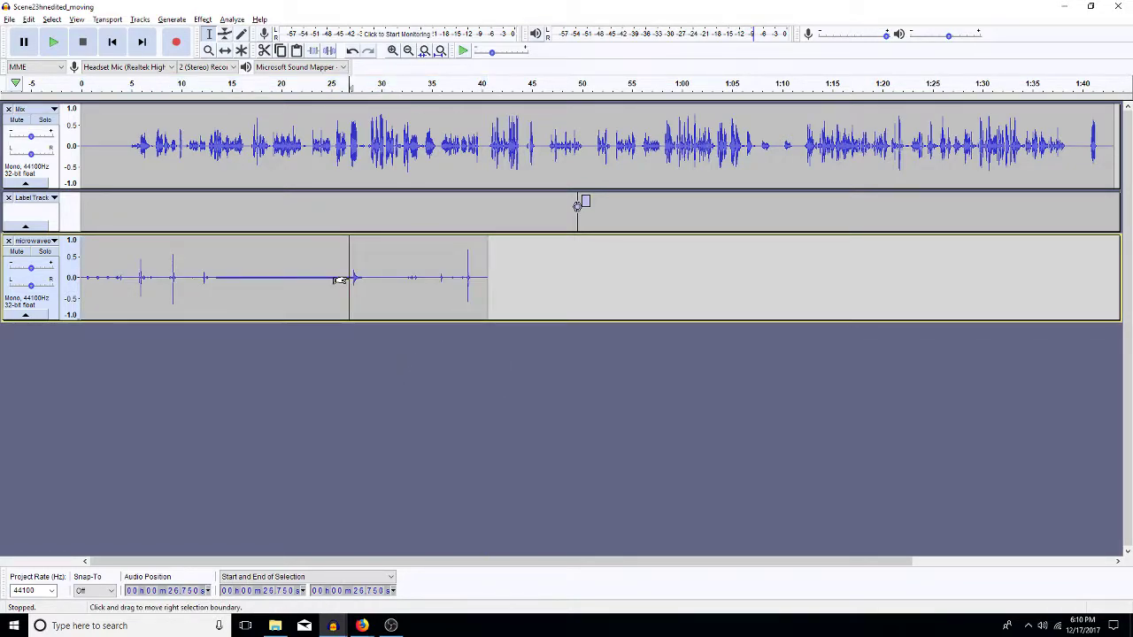
left_click(44, 252)
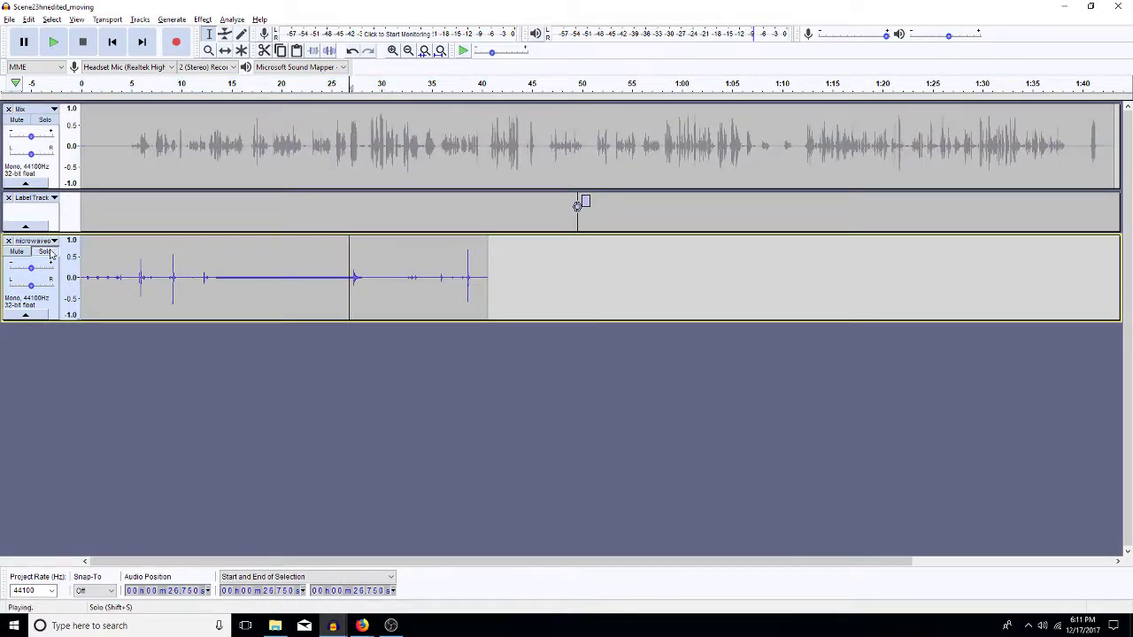
key("space")
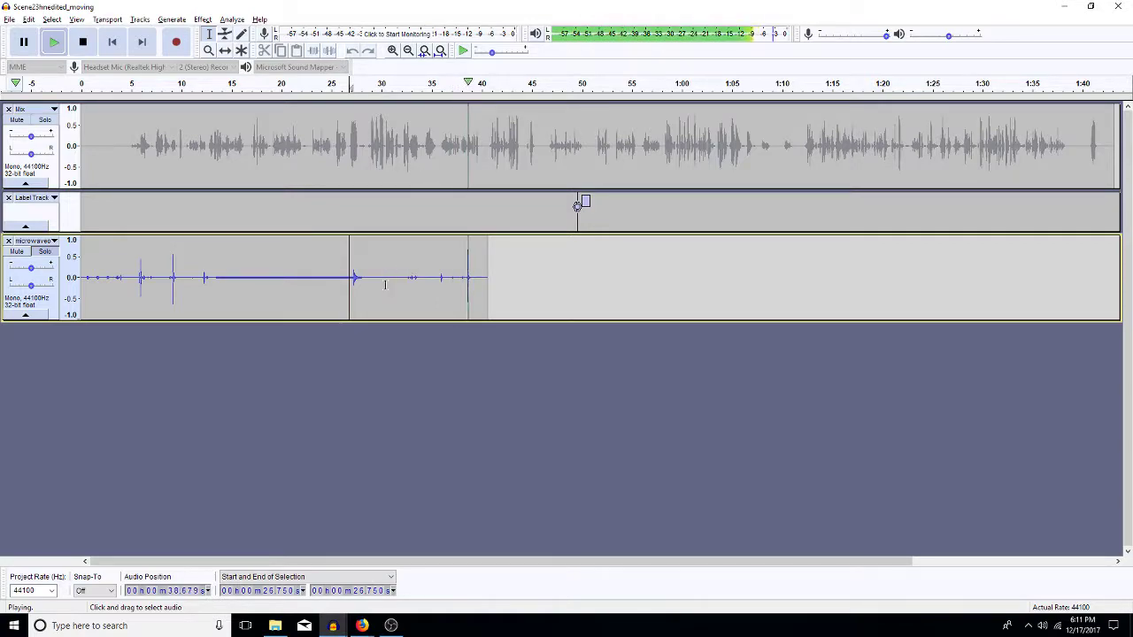
key("space")
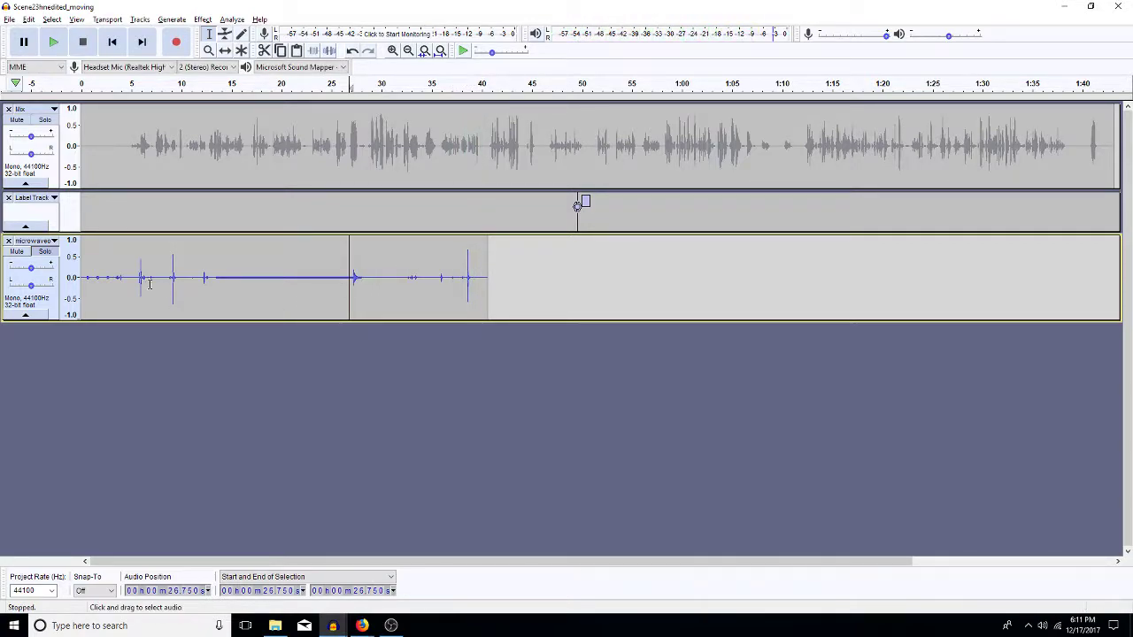
Apply a Low Pass Filter at 1000 Hz with 6 dB rolloff to the whole microwave clip
double_click(288, 275)
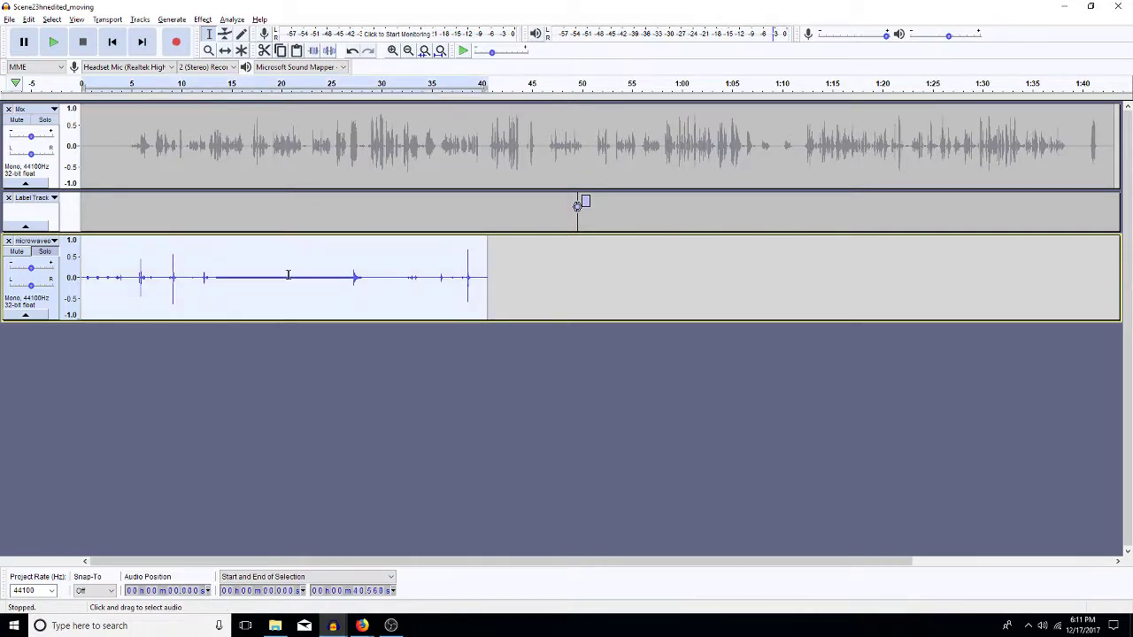
key("ctrl+r")
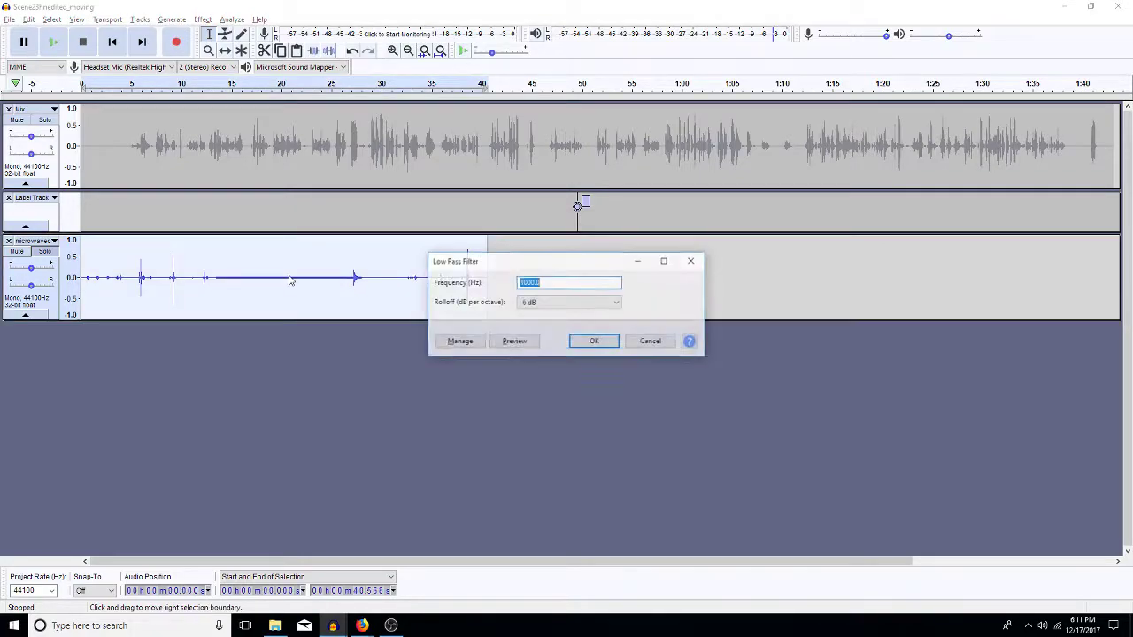
key("Return")
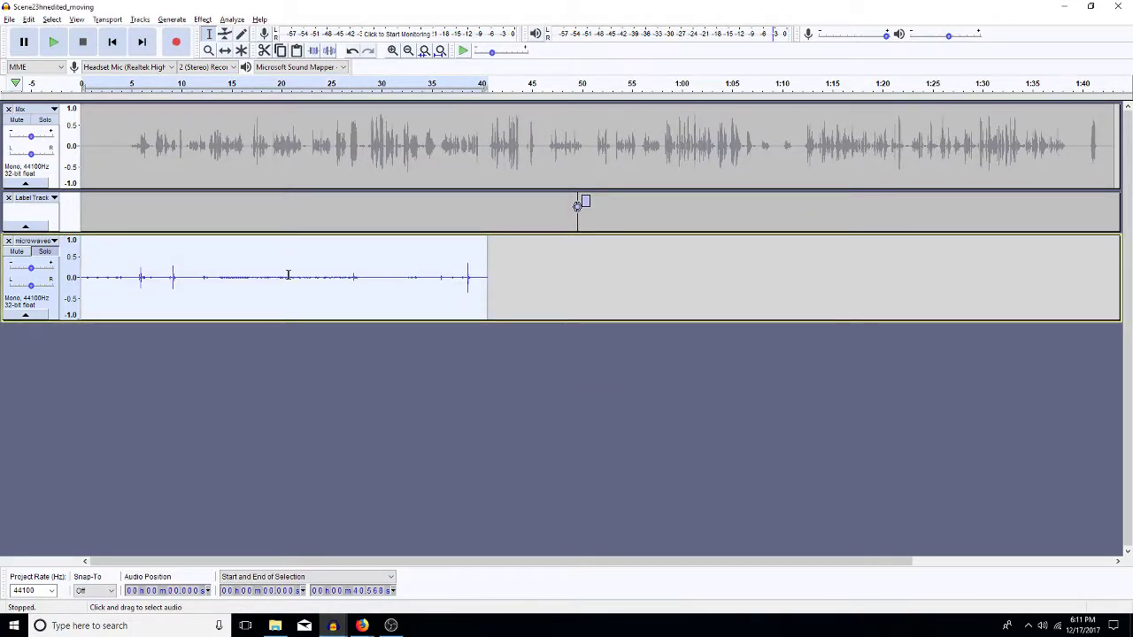
Audition the end of the filtered microwave clip, playing from about 37.6 seconds and again from about 35 seconds
left_click(457, 276)
key("space")
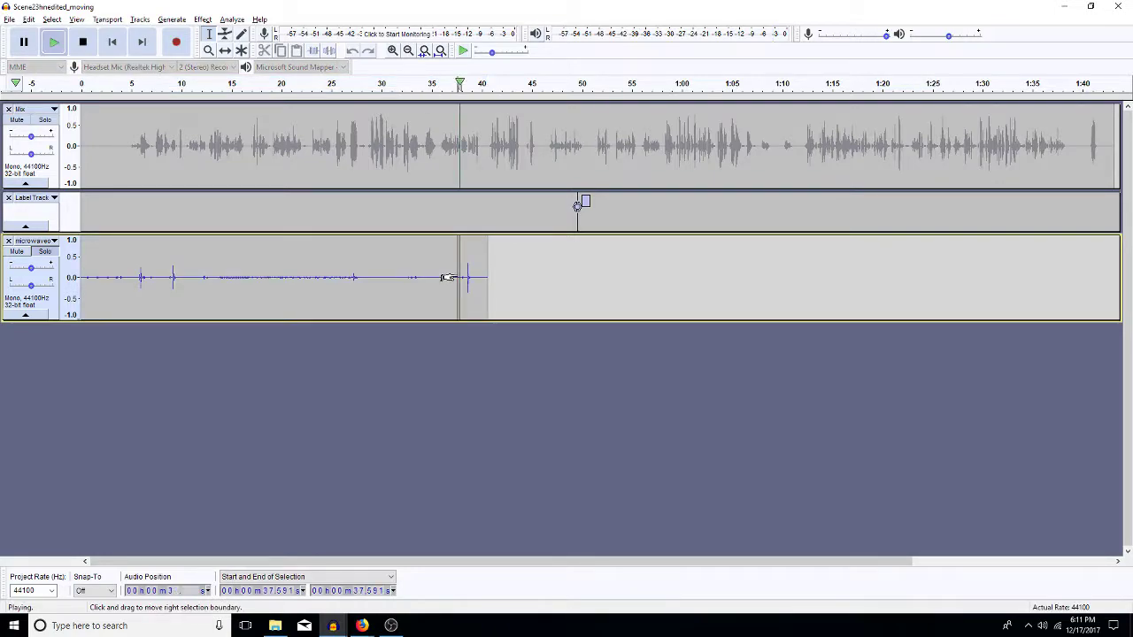
key("space")
left_click(432, 277)
key("space")
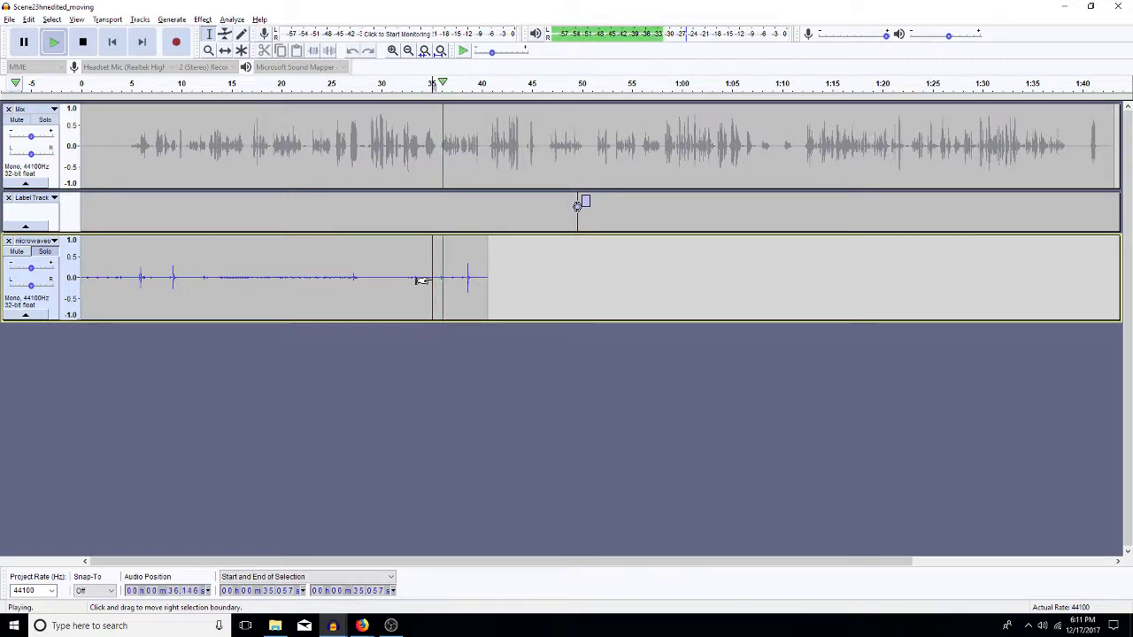
key("space")
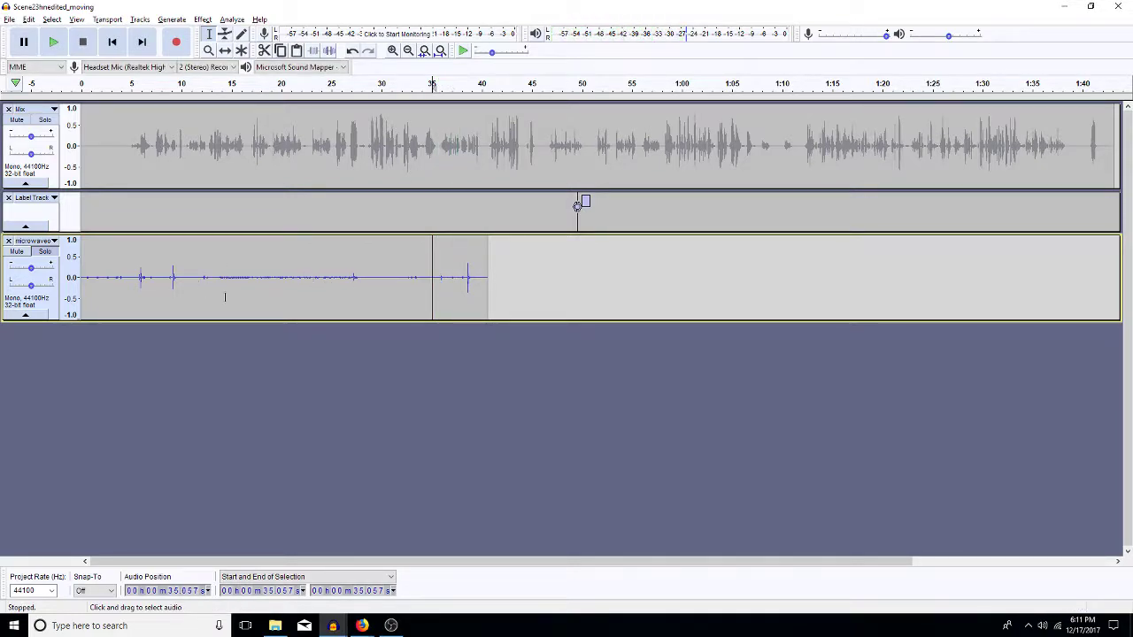
Select the whole microwave clip and time-shift it to start at about 22 seconds
double_click(209, 283)
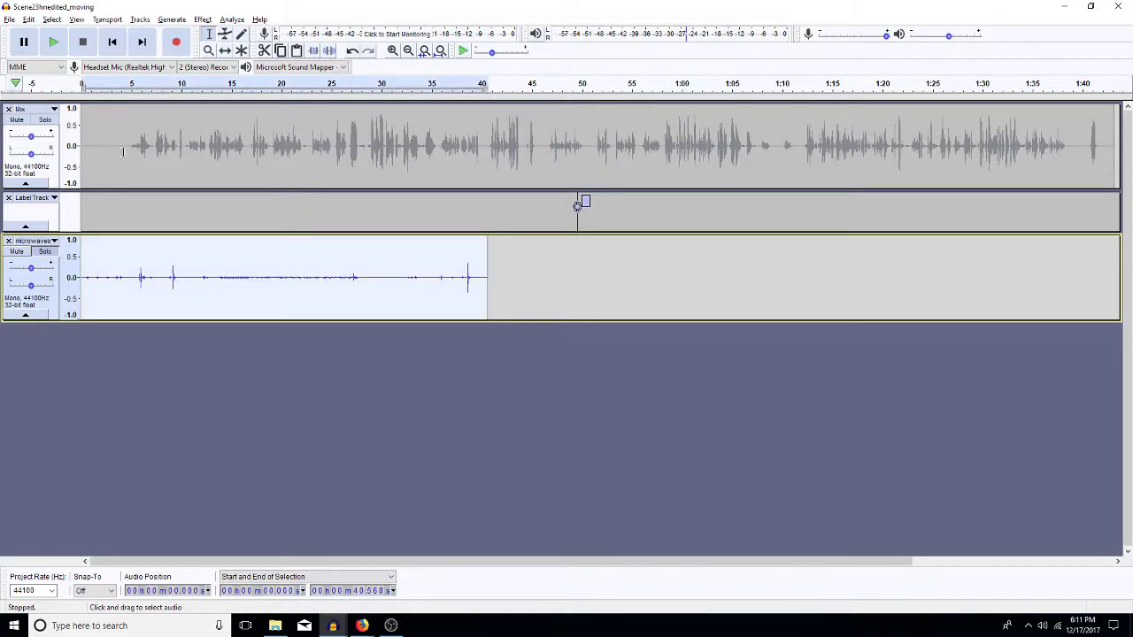
left_click(225, 51)
left_click_drag(222, 266, 447, 255)
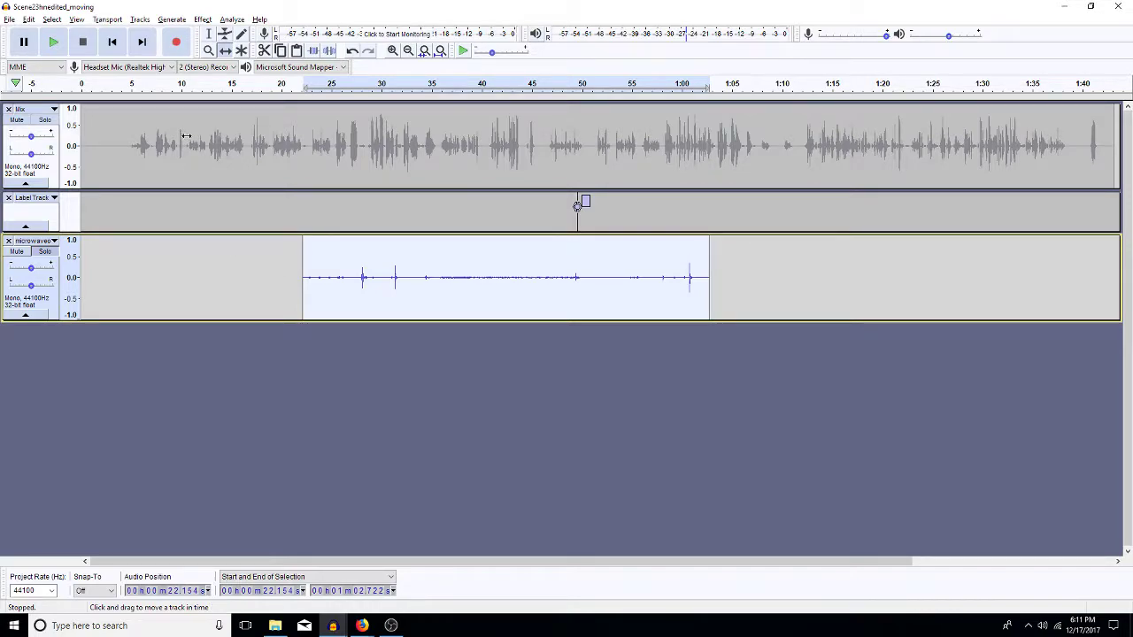
Play the microwave hum from about 38.5 to 46.9 seconds and paste a copy directly after it to lengthen the sound
left_click(209, 33)
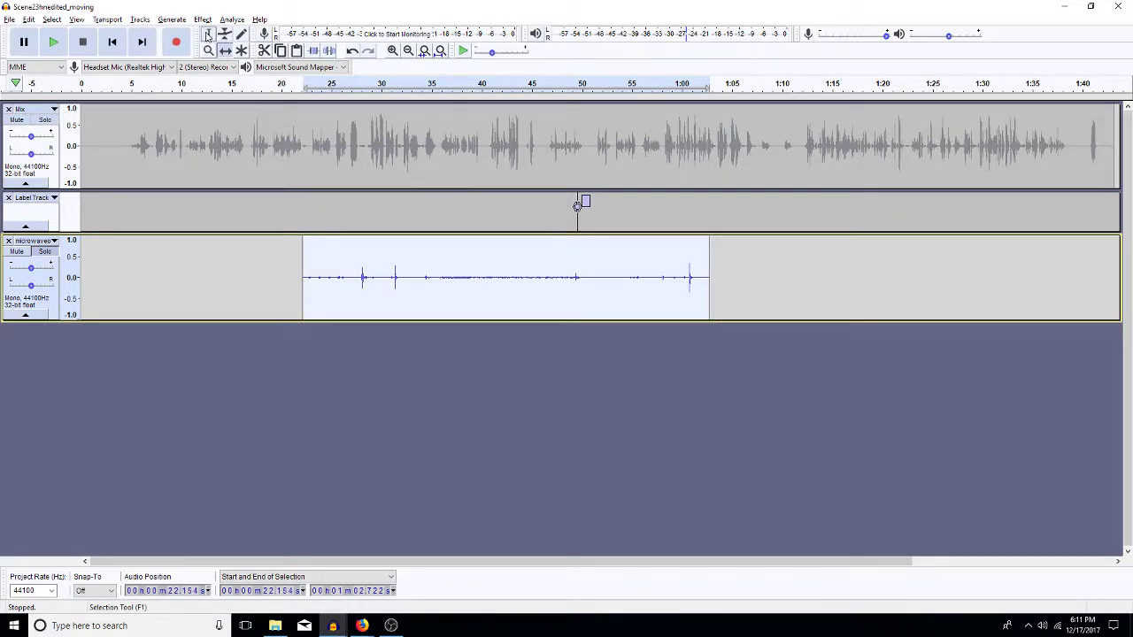
left_click(455, 297)
left_click_drag(550, 276, 466, 297)
key("space")
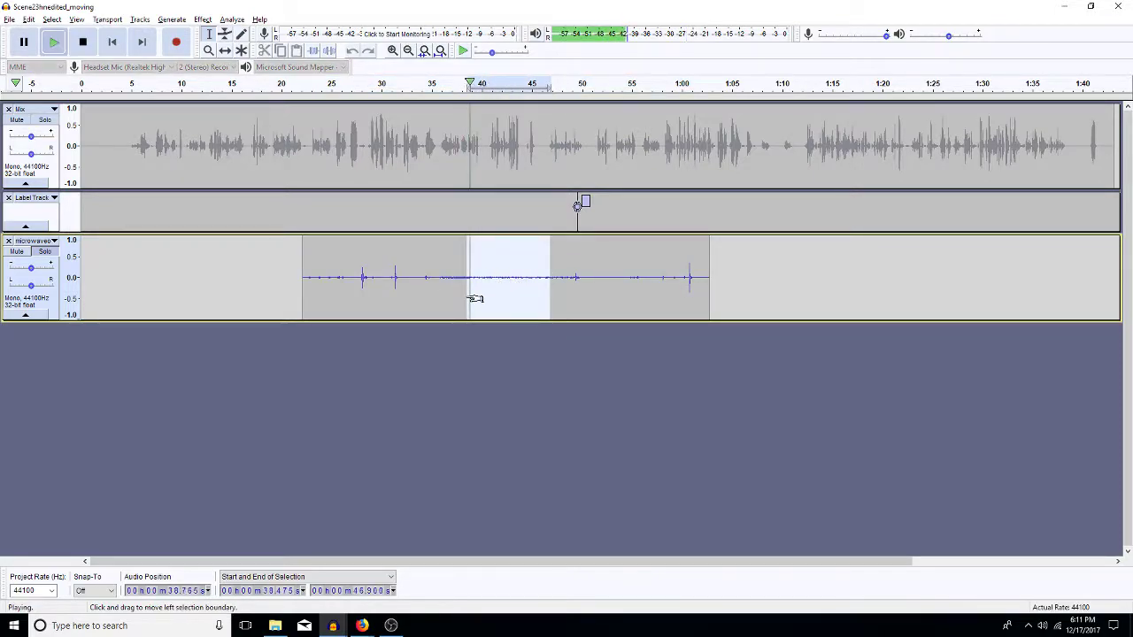
key("space")
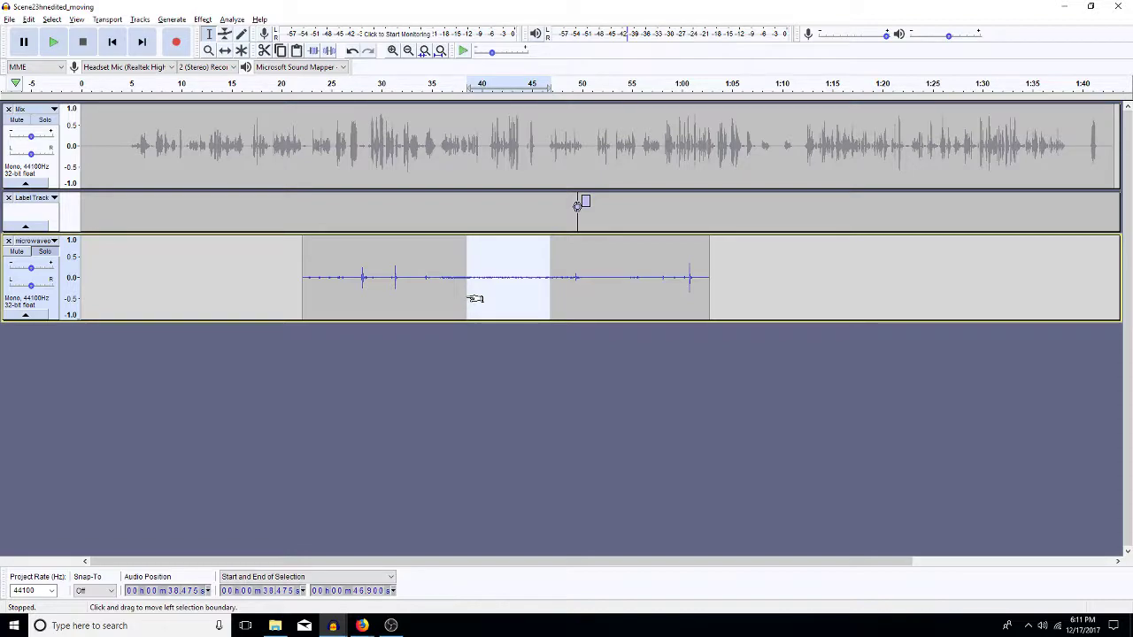
key("Right")
key("ctrl+v")
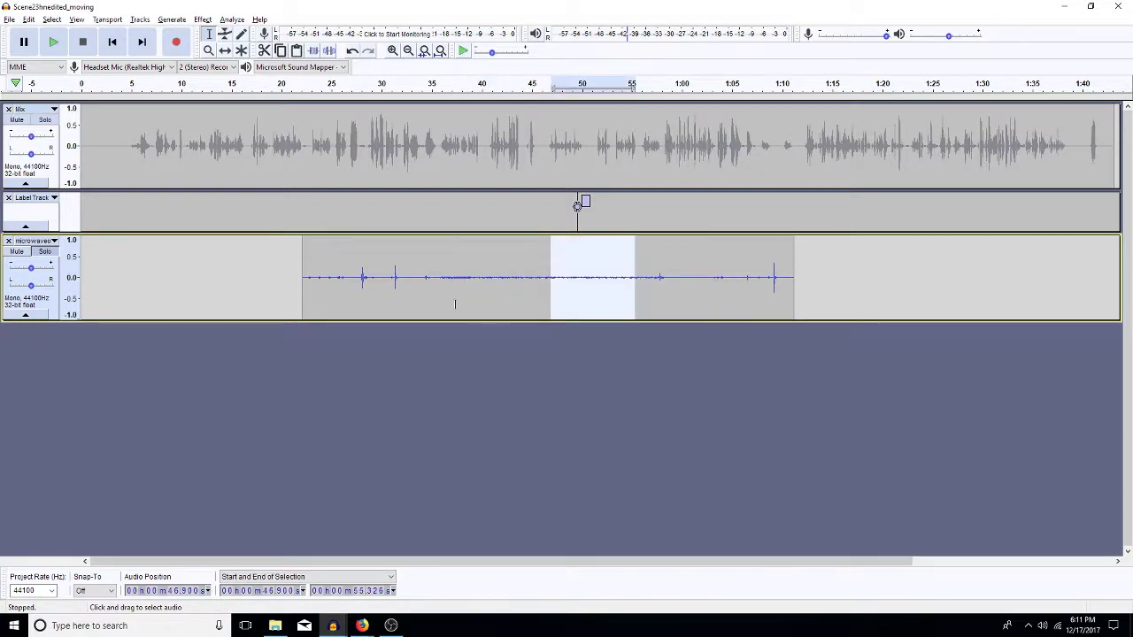
Audition the join in the lengthened microwave clip, playing from about 45.8 seconds
left_click(540, 281)
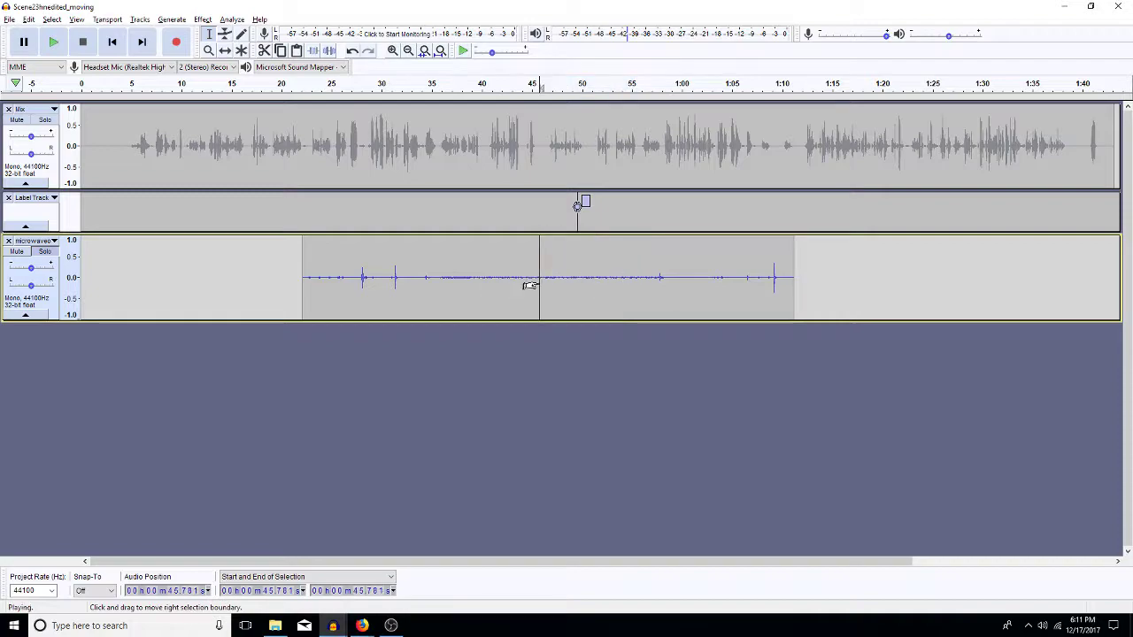
key("space")
key("space")
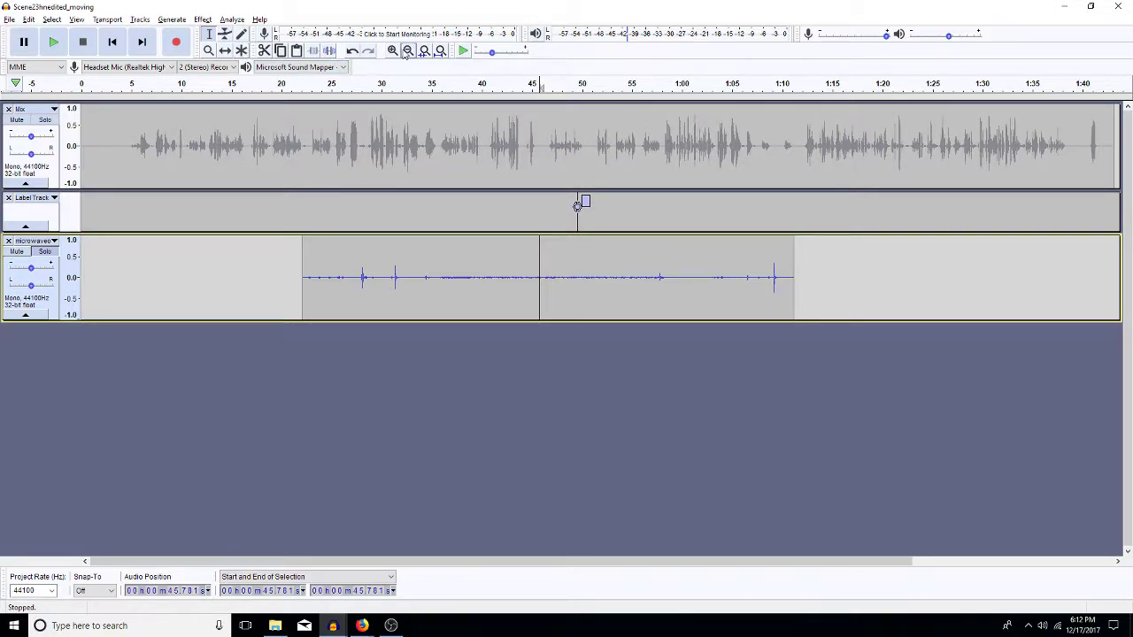
Time-shift the lengthened microwave clip to start at about 15 seconds
left_click(226, 51)
left_click_drag(445, 276, 371, 264)
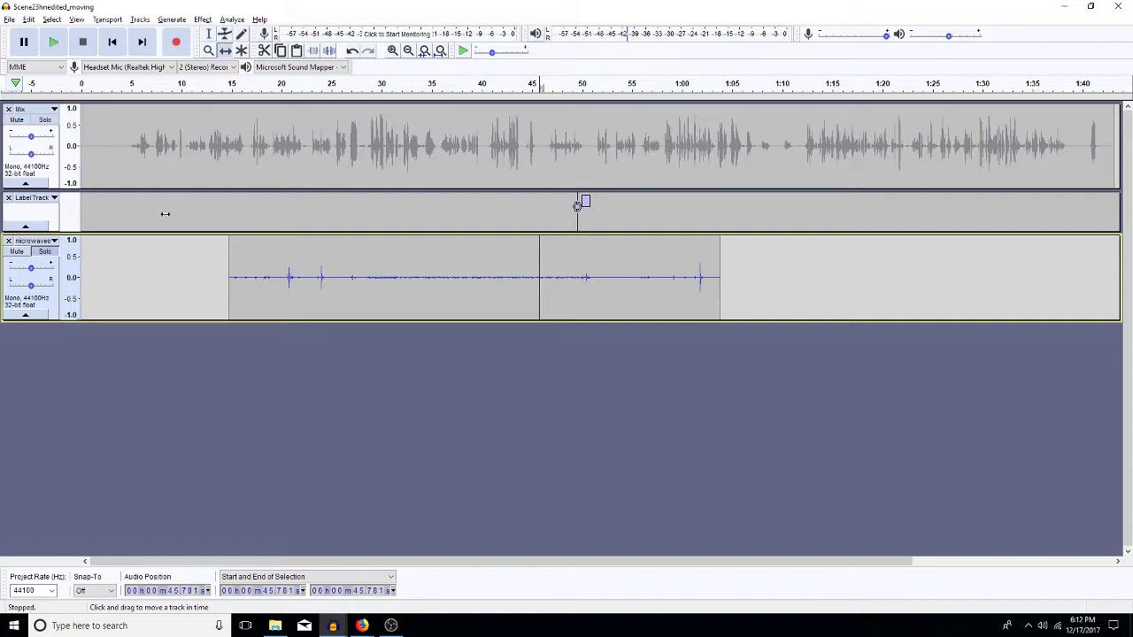
left_click(209, 34)
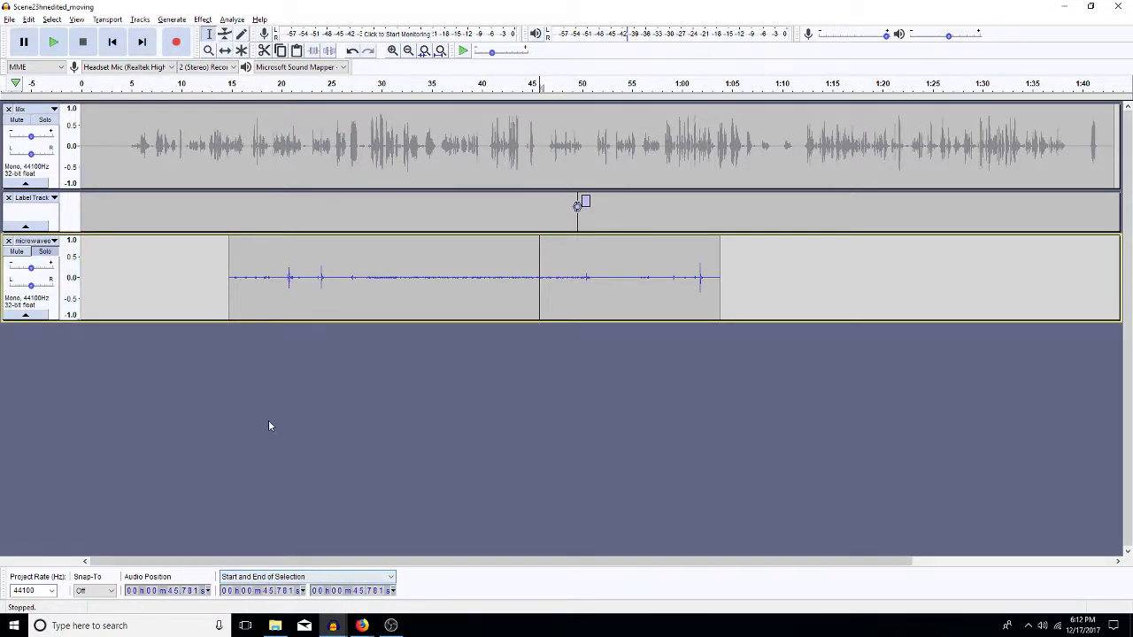
Look through the sound files in the dishes folder under cooking and eating, and close the file chooser without opening one
left_click(9, 19)
left_click(31, 45)
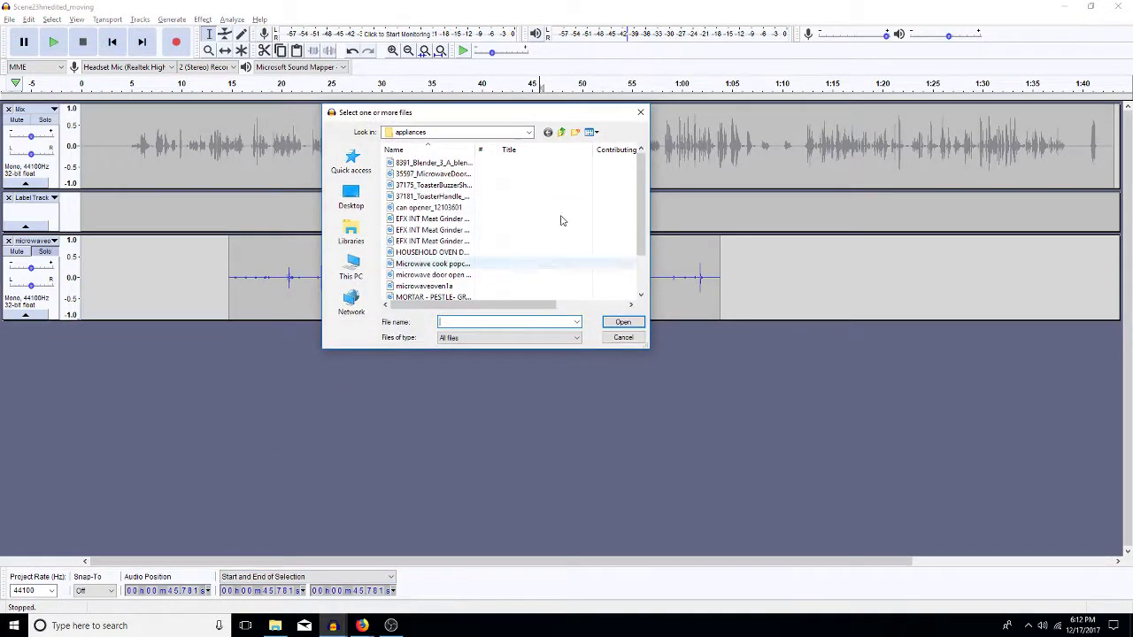
left_click(561, 132)
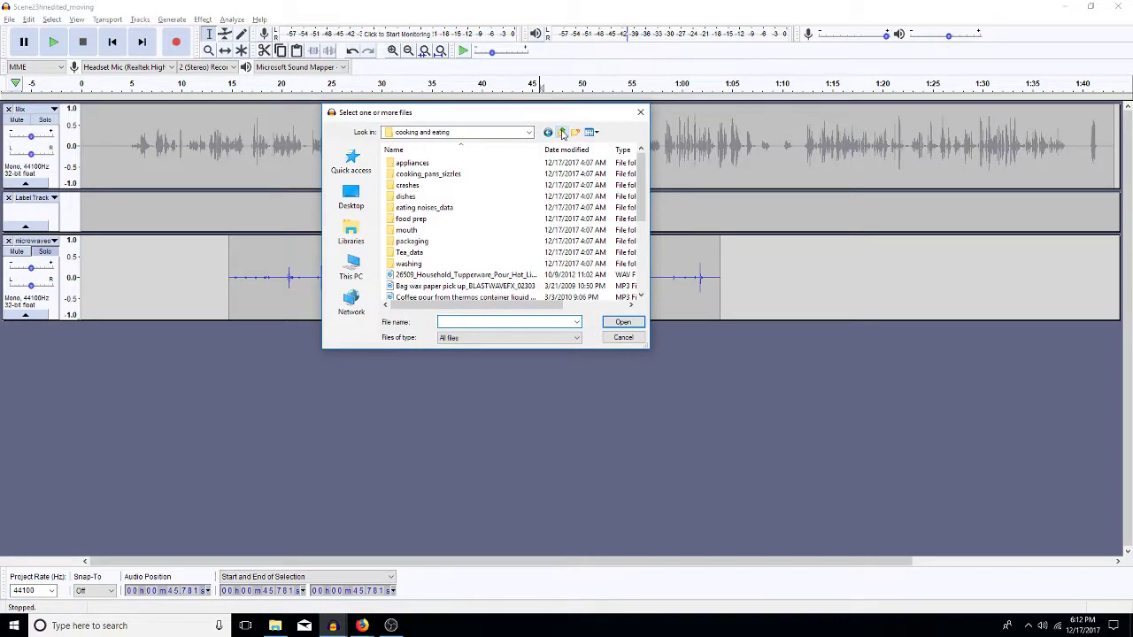
double_click(427, 197)
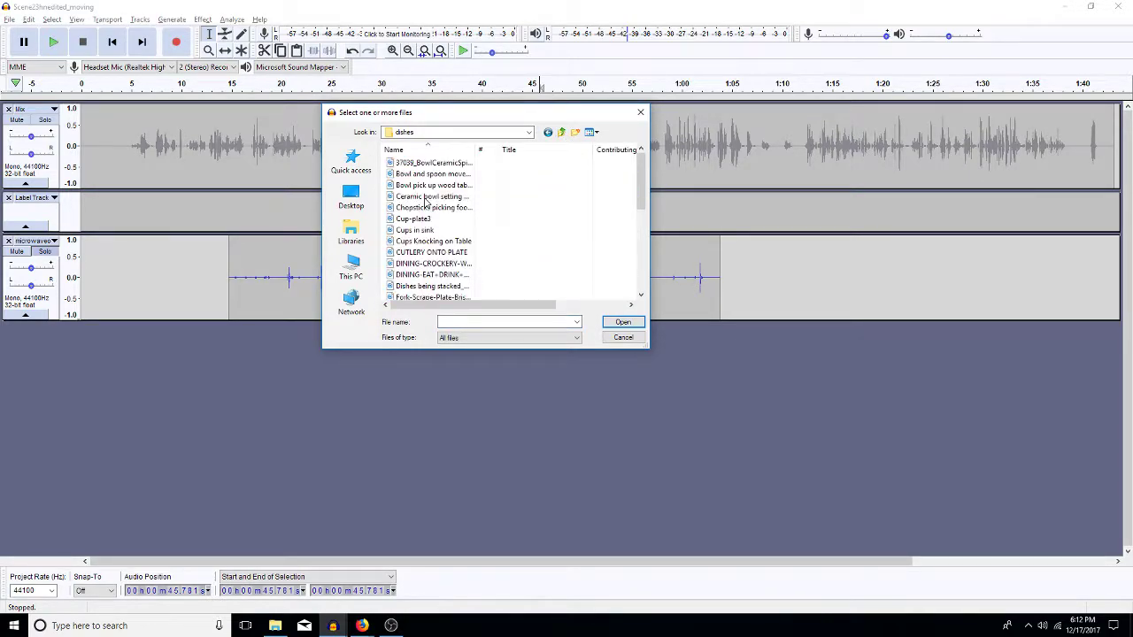
left_click_drag(479, 149, 586, 149)
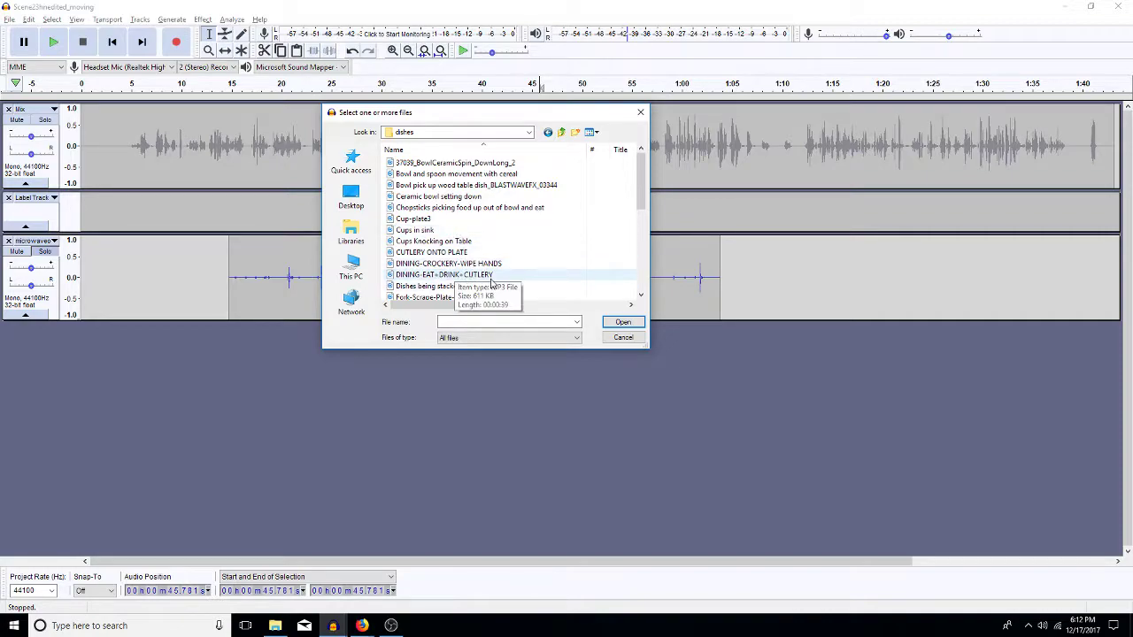
left_click(642, 295)
left_click(642, 294)
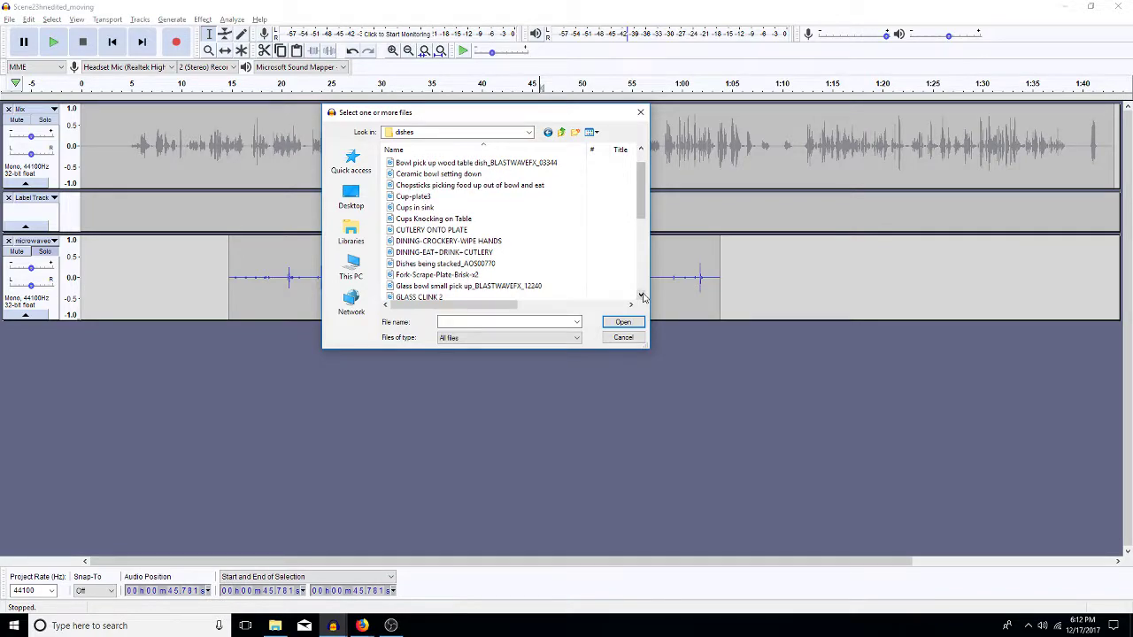
left_click(642, 294)
left_click(642, 295)
left_click(642, 295)
left_click(642, 294)
left_click(641, 295)
left_click(642, 294)
left_click(642, 295)
left_click(642, 295)
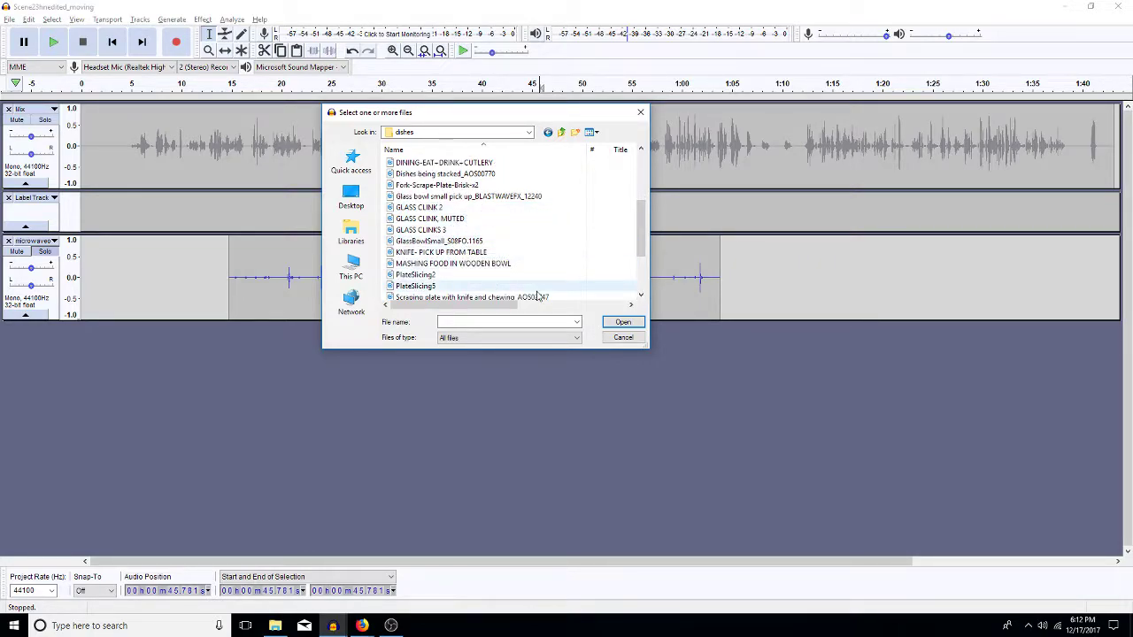
left_click(624, 337)
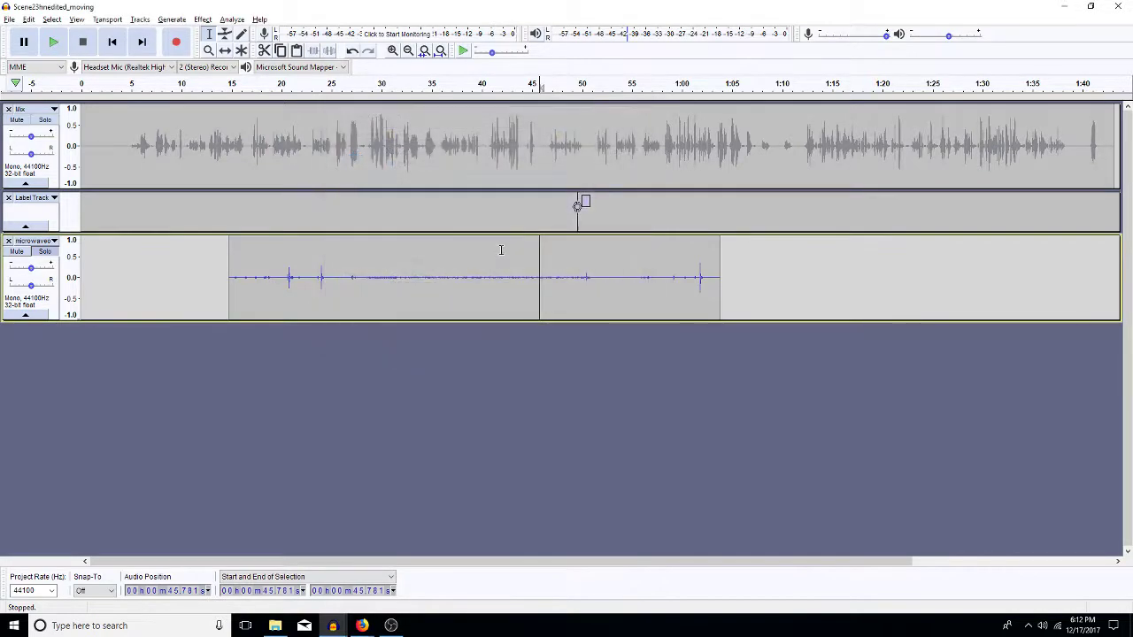
Import the audio file open water faucet 02 from the appliances folder as a new track
left_click(9, 19)
mouse_move(68, 134)
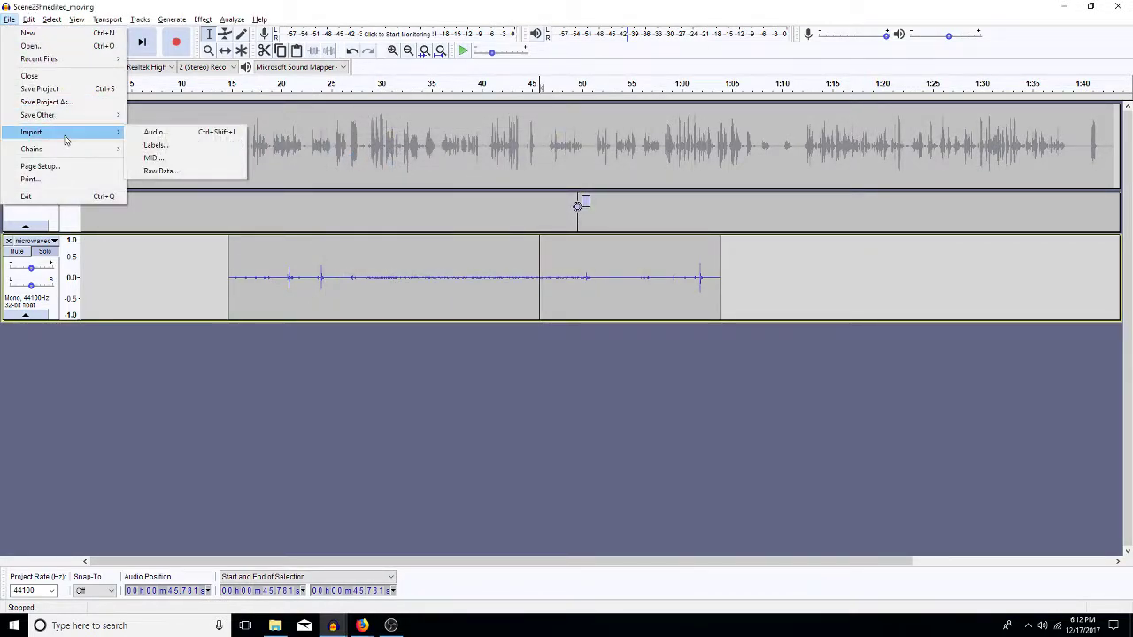
left_click(157, 132)
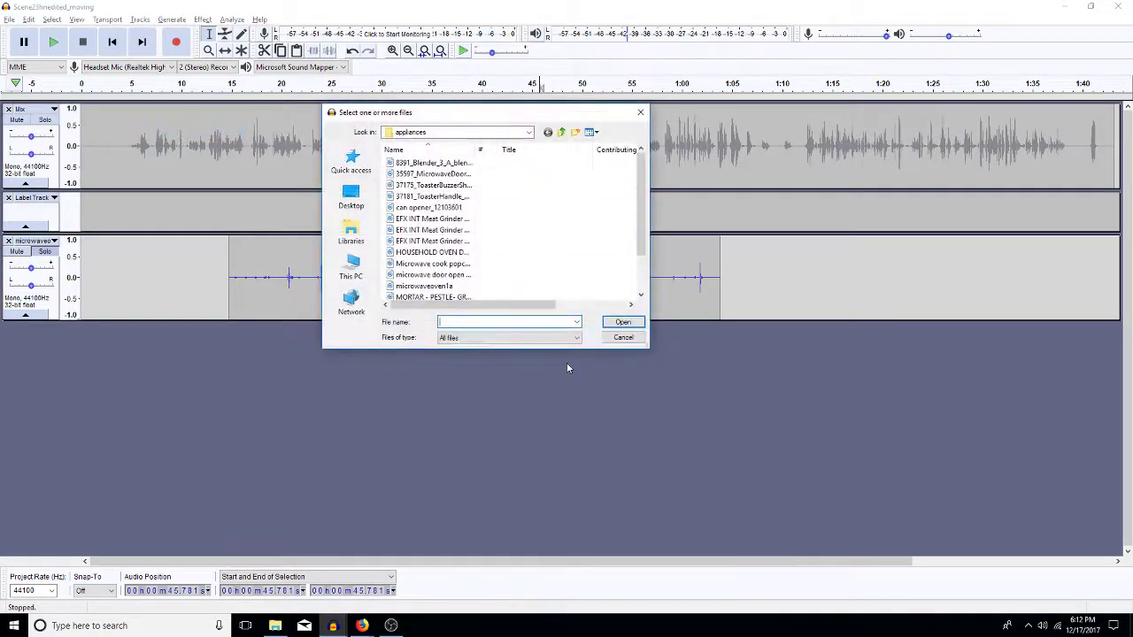
left_click(642, 286)
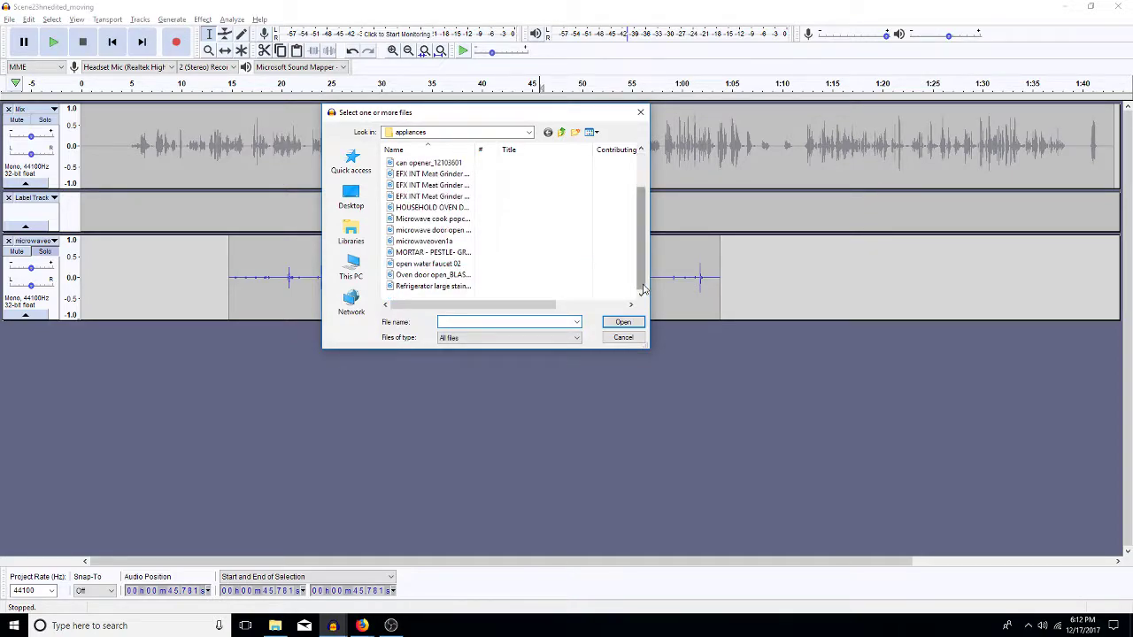
double_click(449, 266)
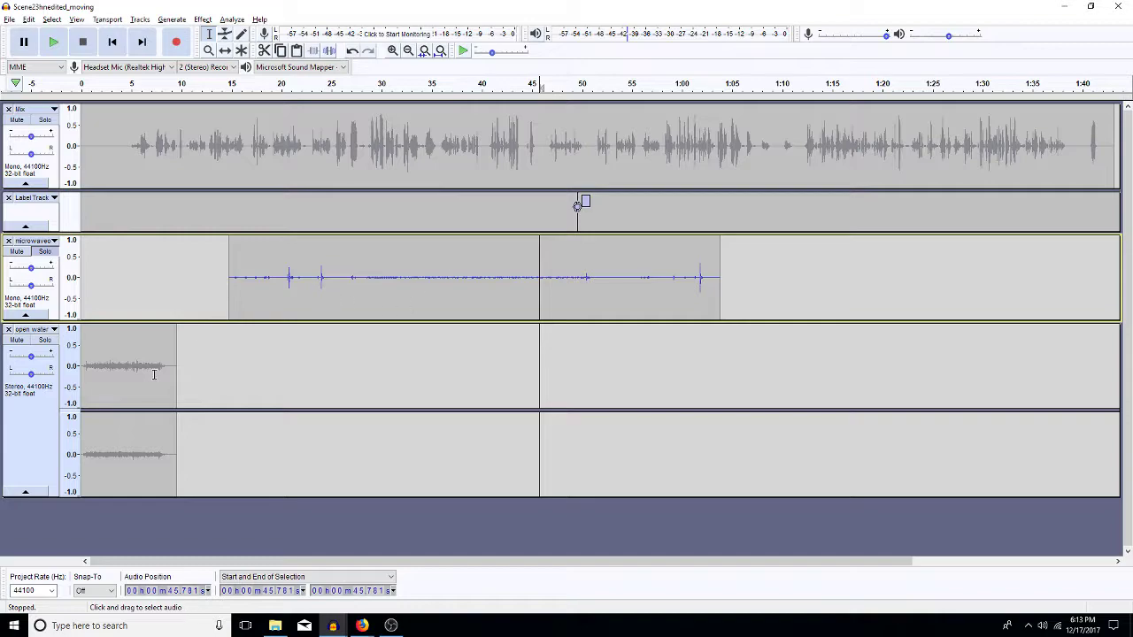
Solo the water faucet track and play its opening seconds
left_click(45, 351)
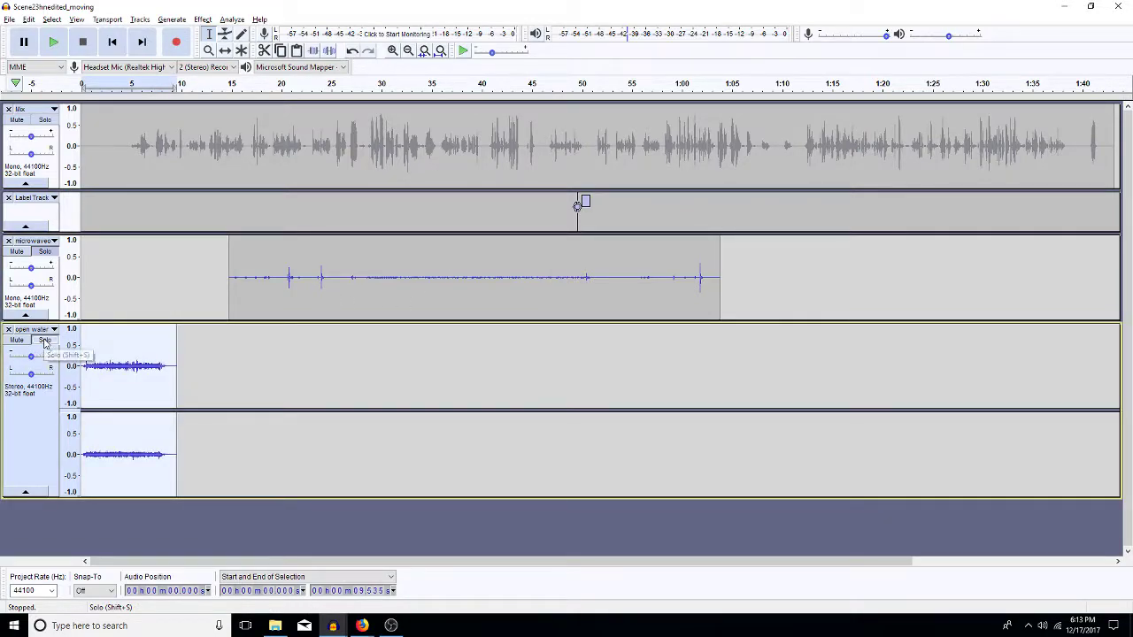
key("ctrl+shift+a")
key("space")
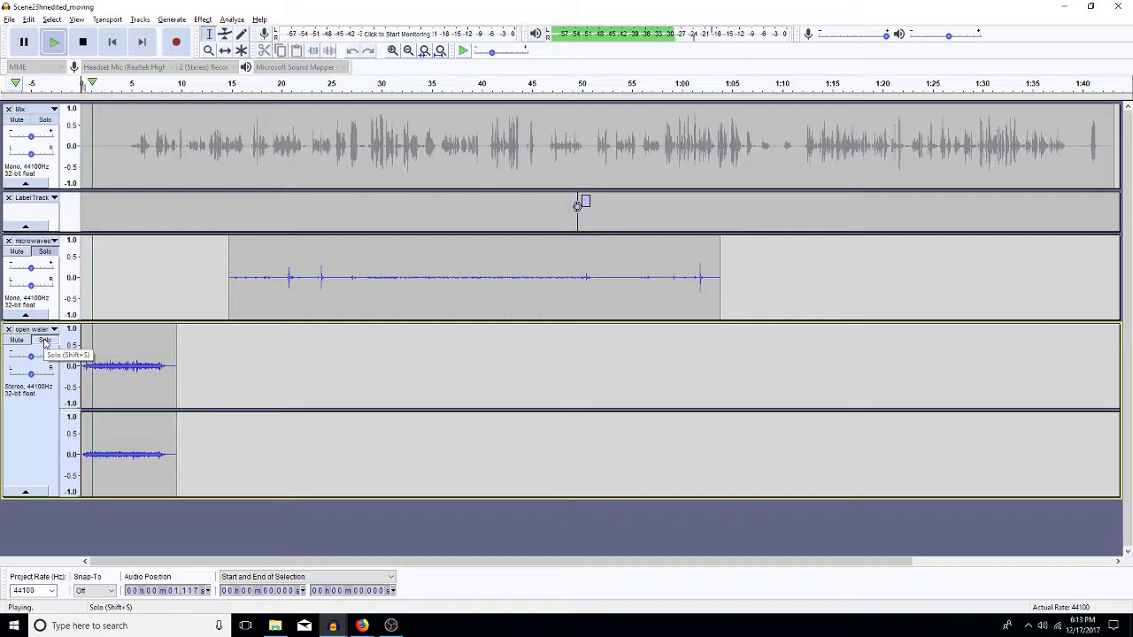
key("space")
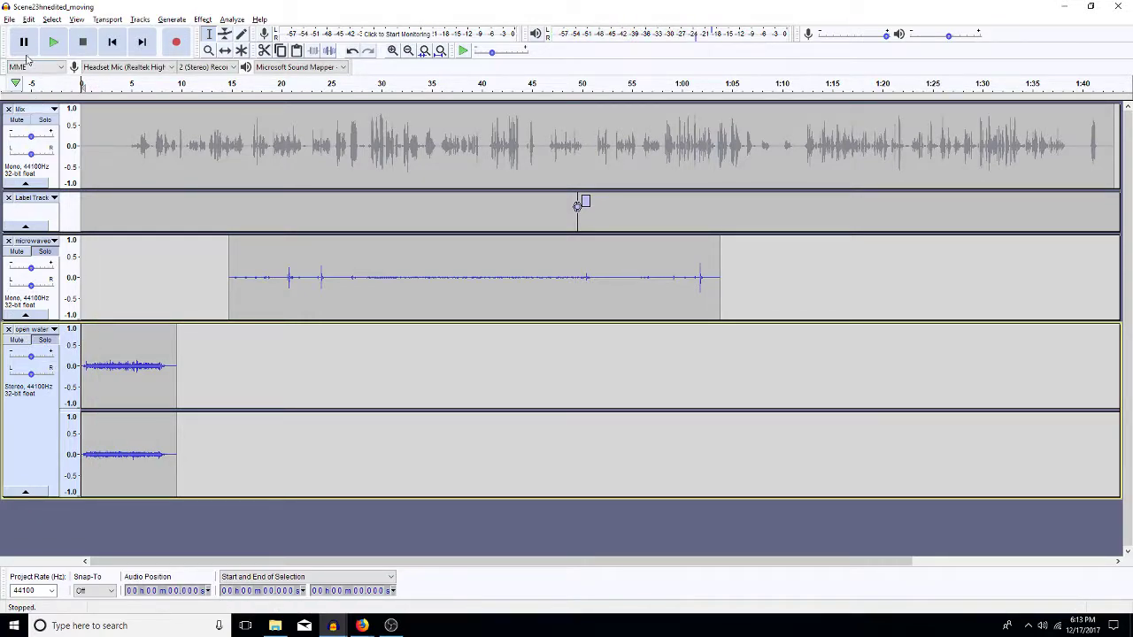
Select the whole water faucet clip and convert the stereo track to mono
left_click(170, 372)
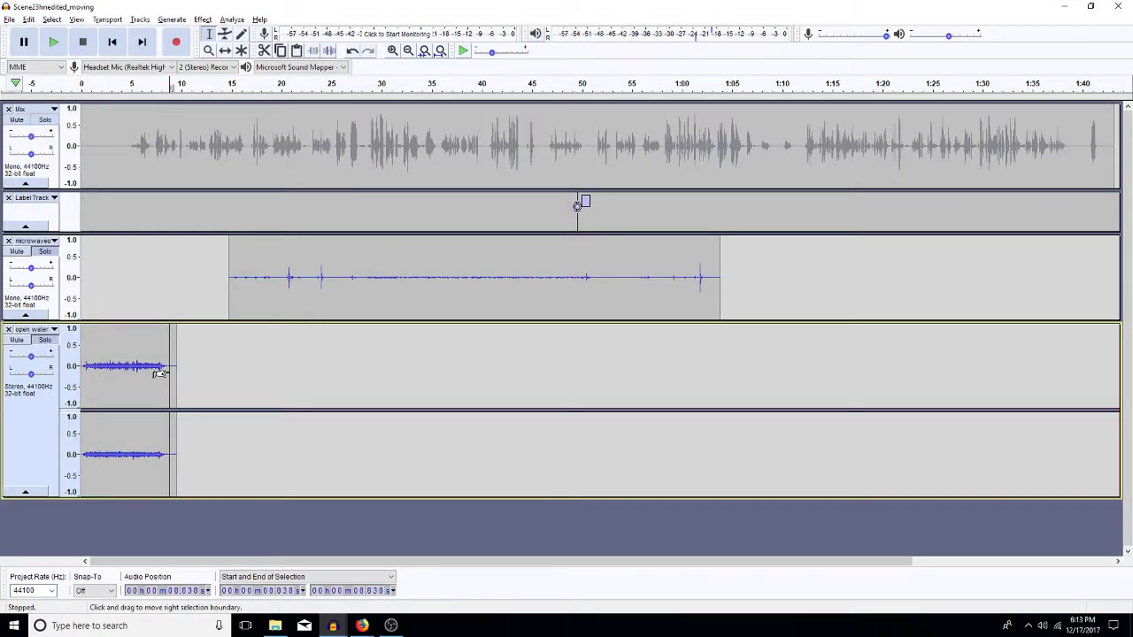
double_click(159, 373)
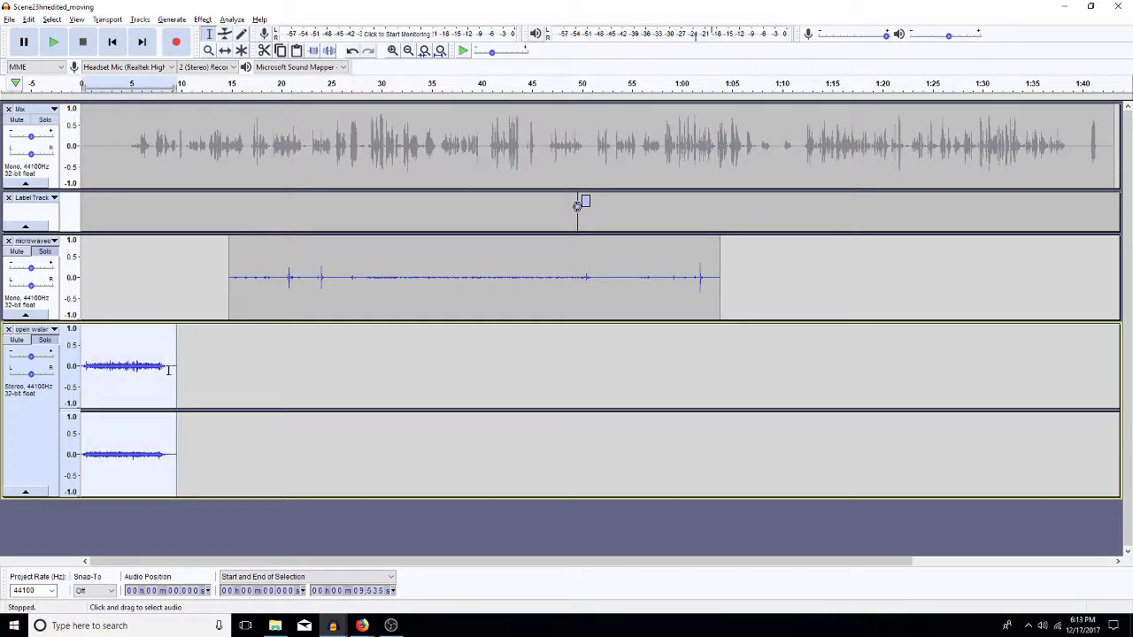
key("ctrl+r")
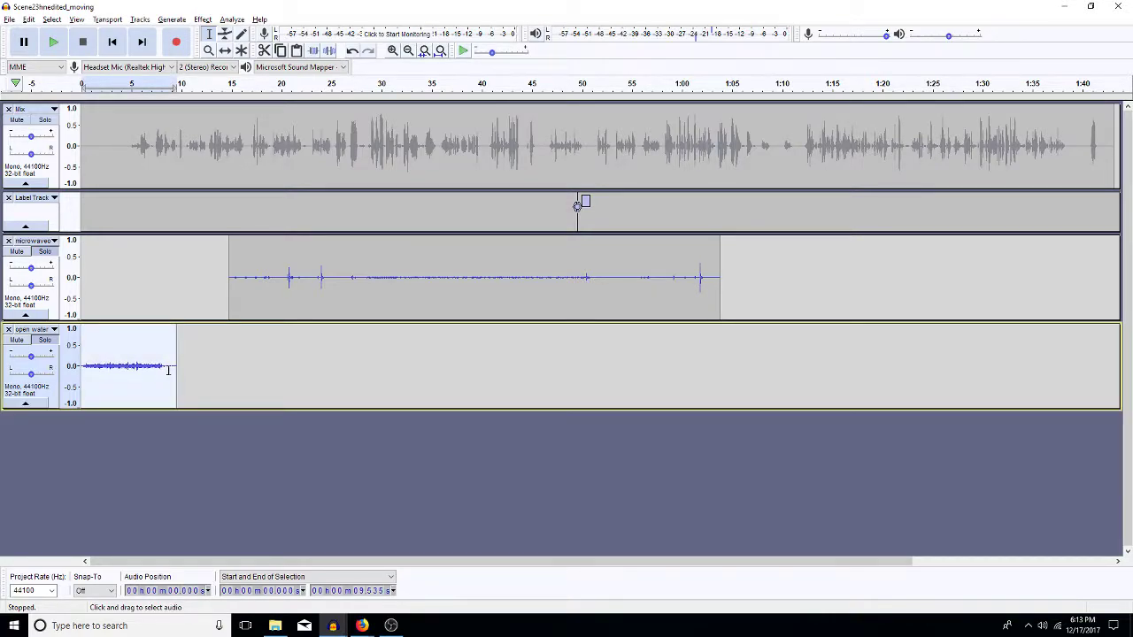
left_click(311, 278)
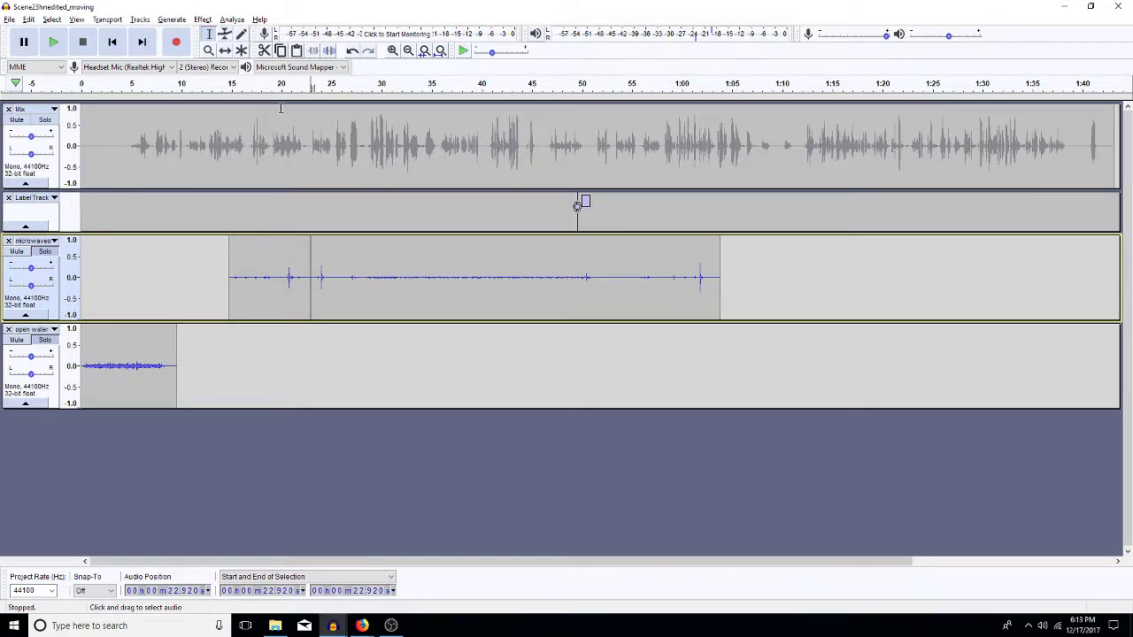
left_click(252, 359)
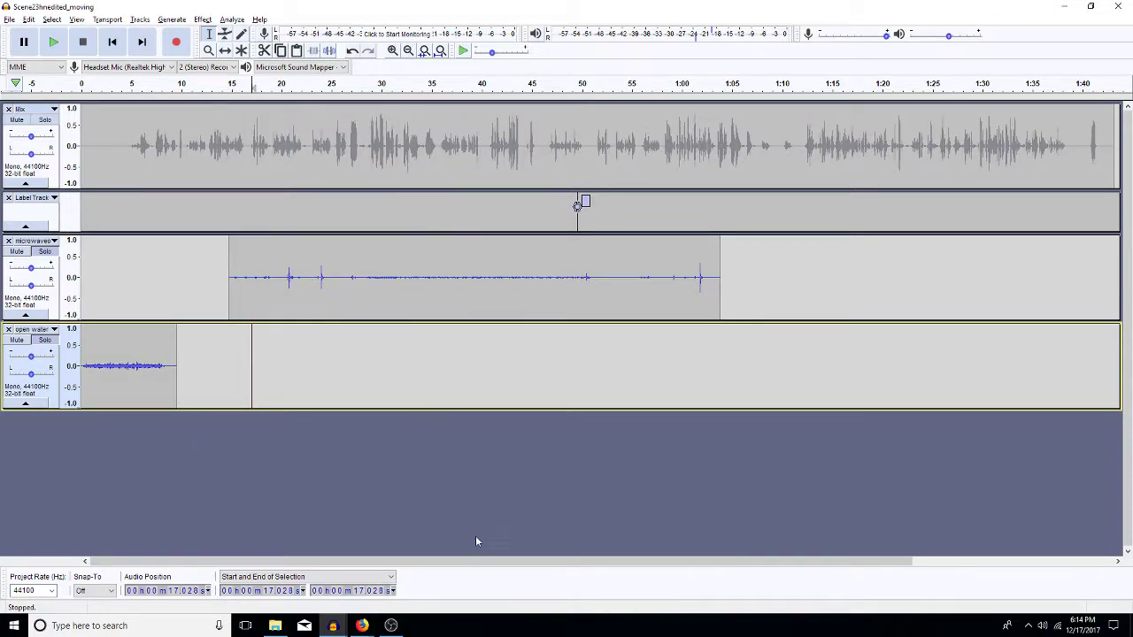
left_click(333, 626)
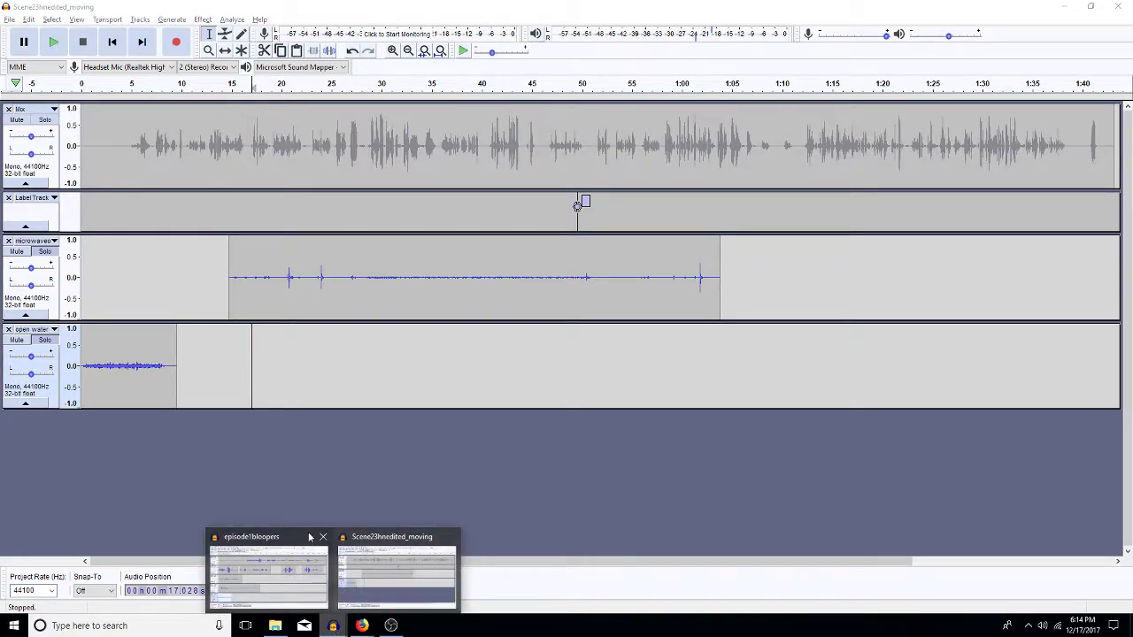
left_click(333, 627)
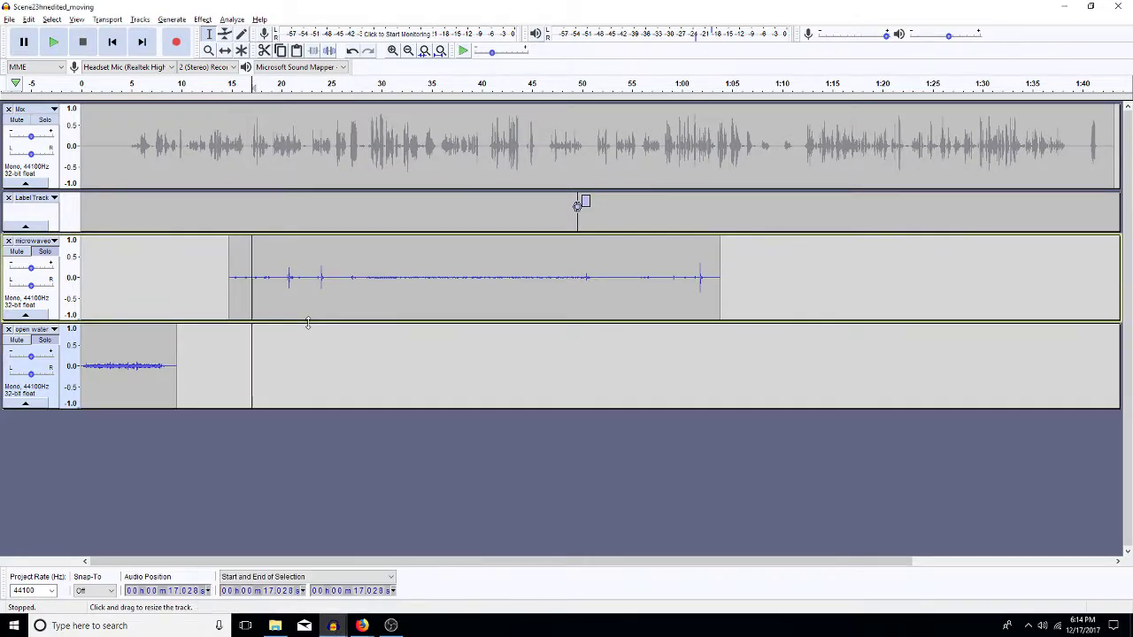
Import the small glass bowl pick up sound (BLASTWAVEFX_12240) from the dishes folder as a new track and solo it
left_click(9, 19)
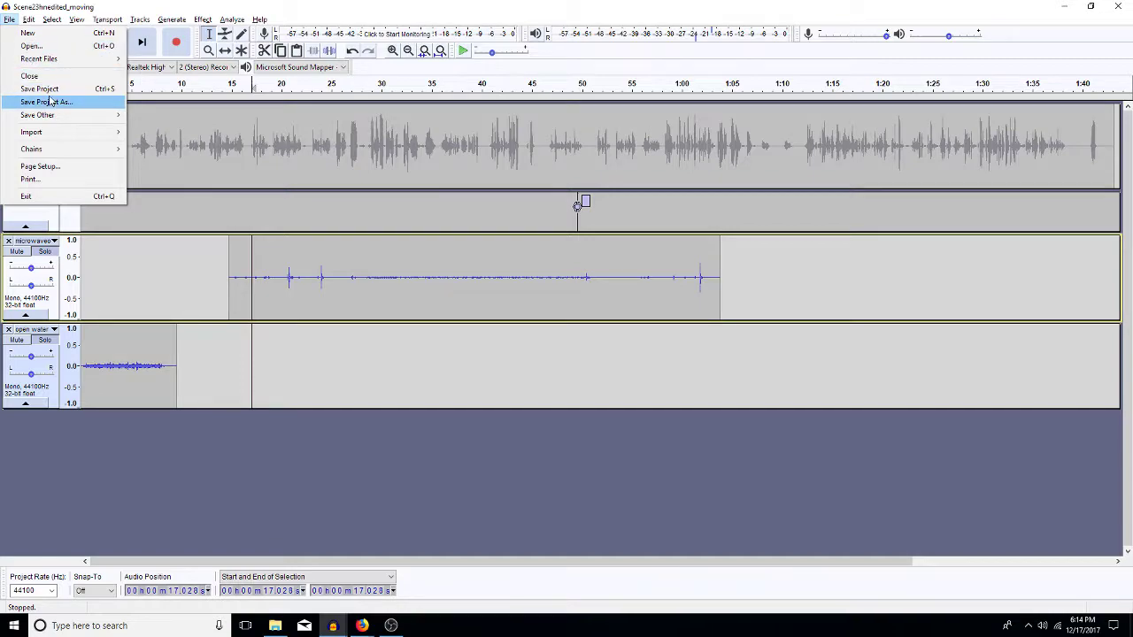
mouse_move(75, 133)
left_click(155, 132)
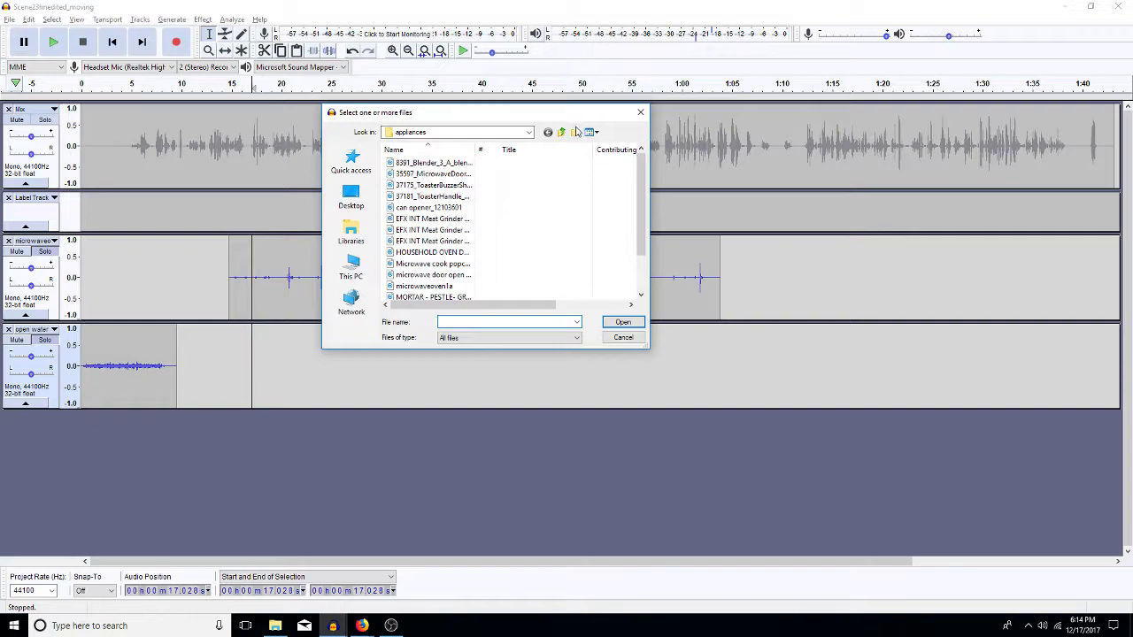
left_click(561, 132)
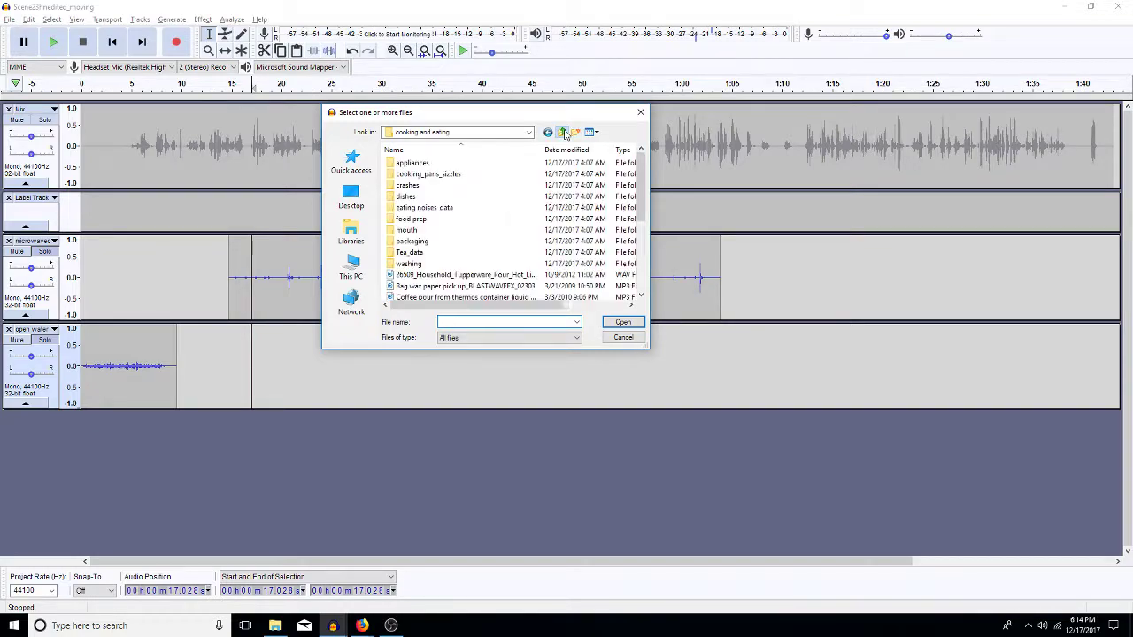
double_click(433, 195)
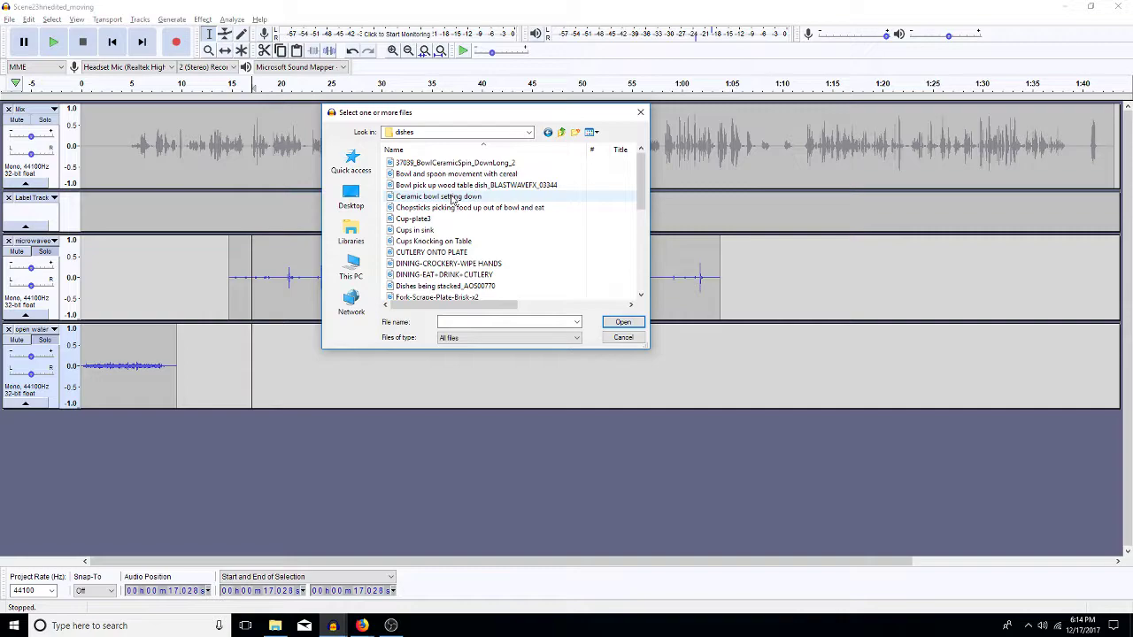
left_click(453, 197)
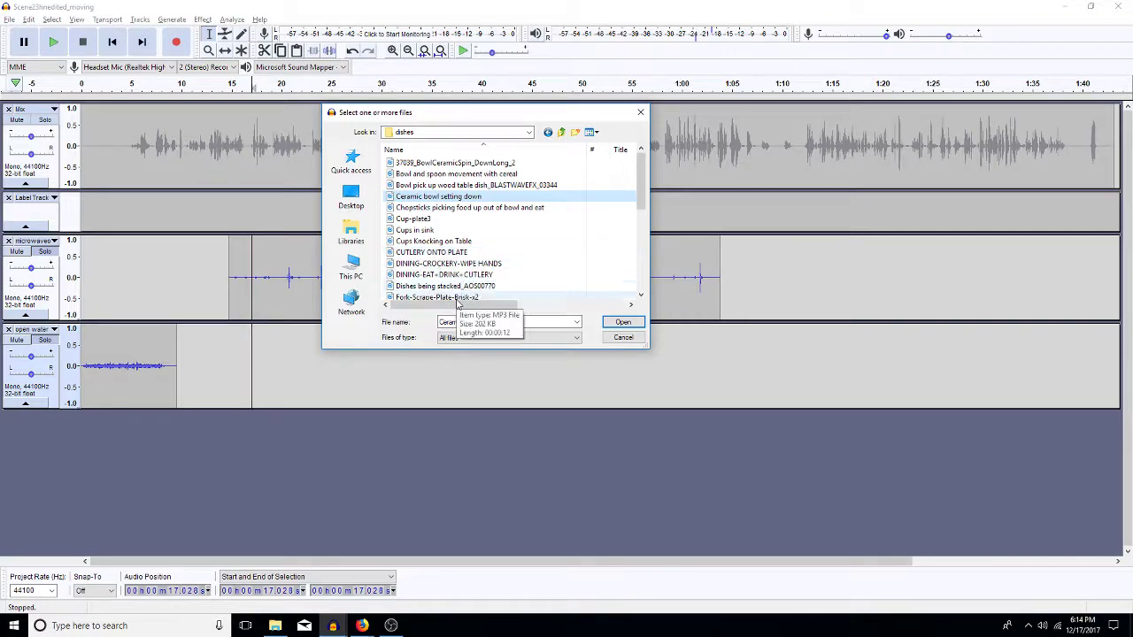
left_click(643, 283)
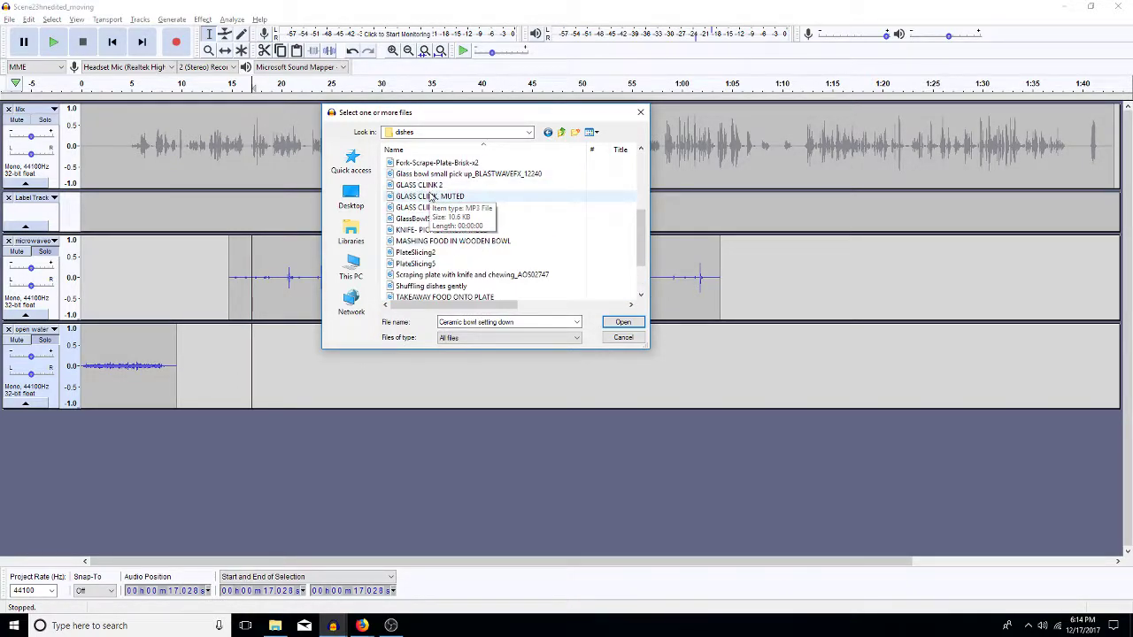
left_click(450, 173)
double_click(450, 173)
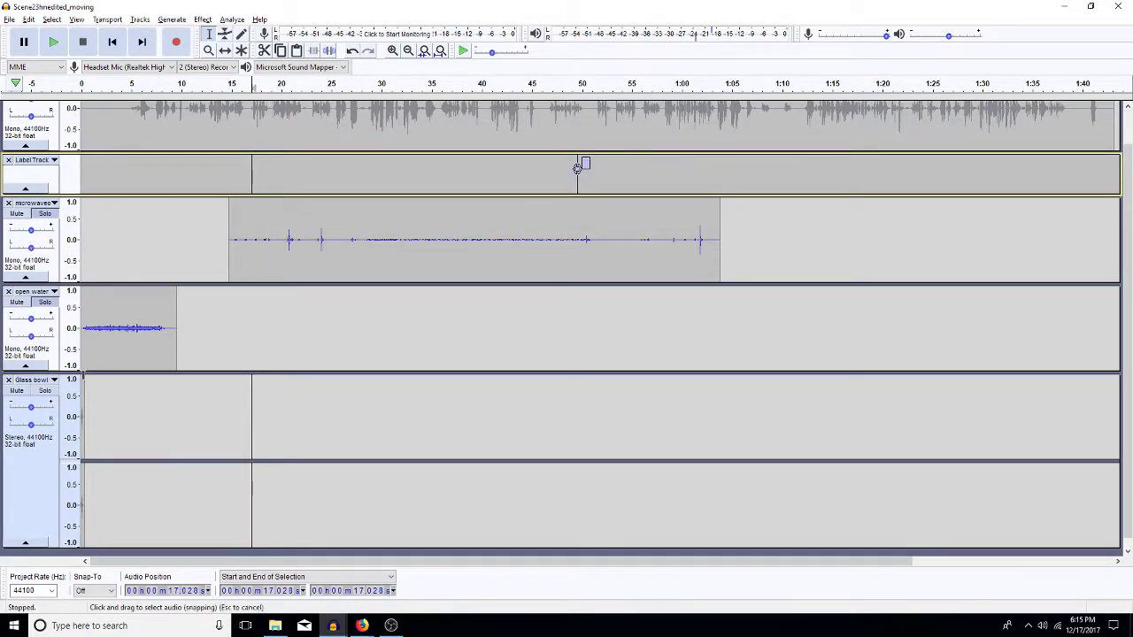
left_click(48, 401)
Set the Solo Button behavior to Simple in the Tracks Behaviors preferences
left_click(30, 19)
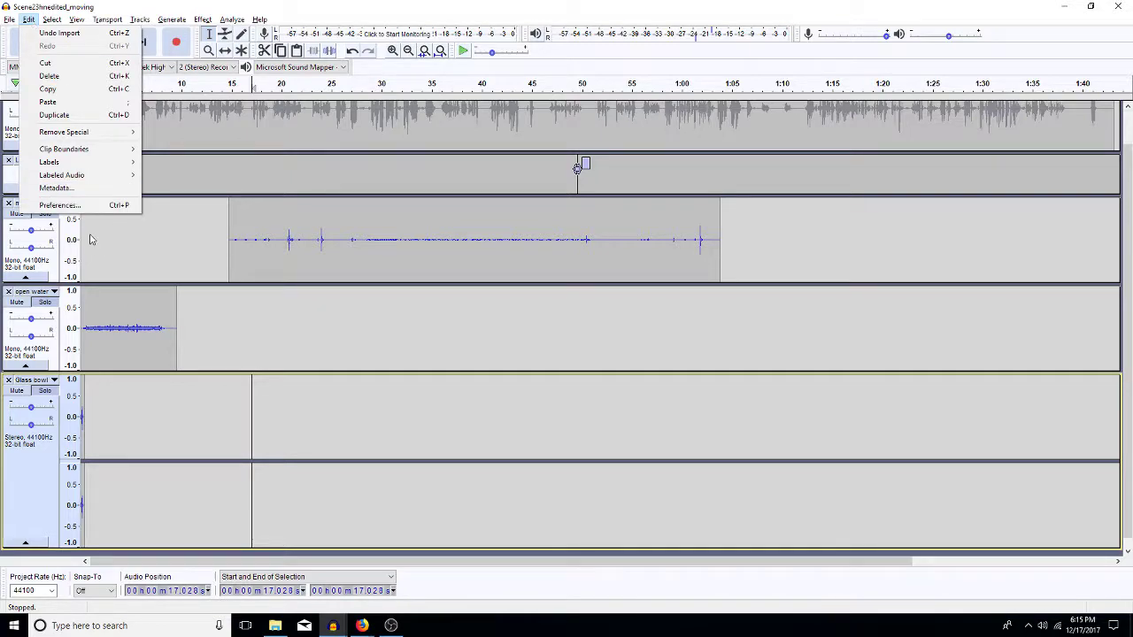
left_click(62, 204)
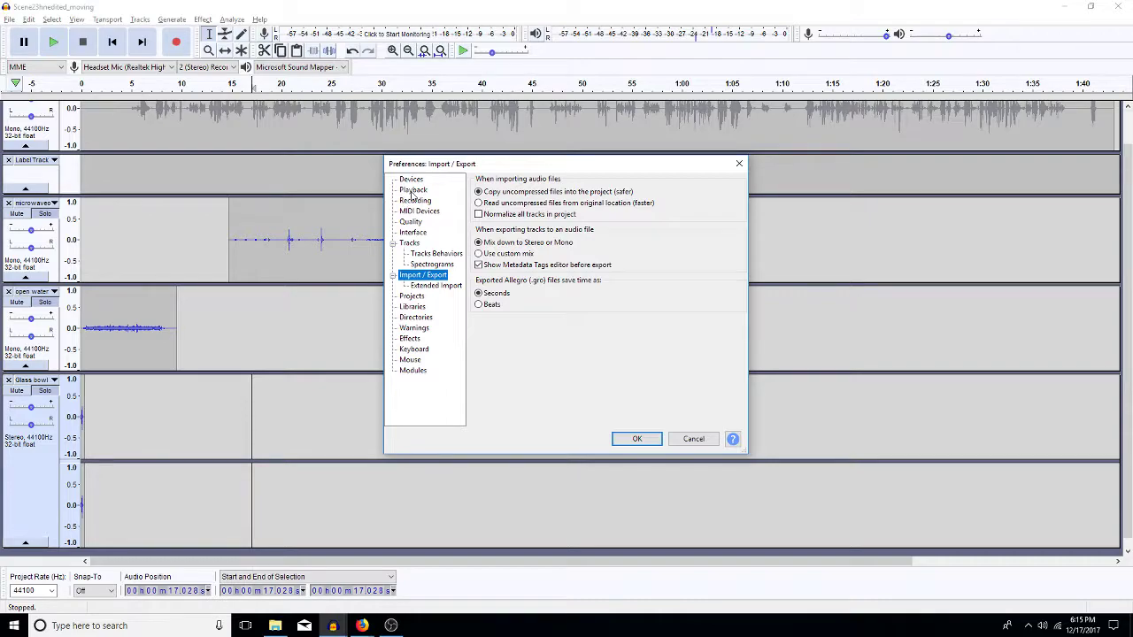
left_click(412, 190)
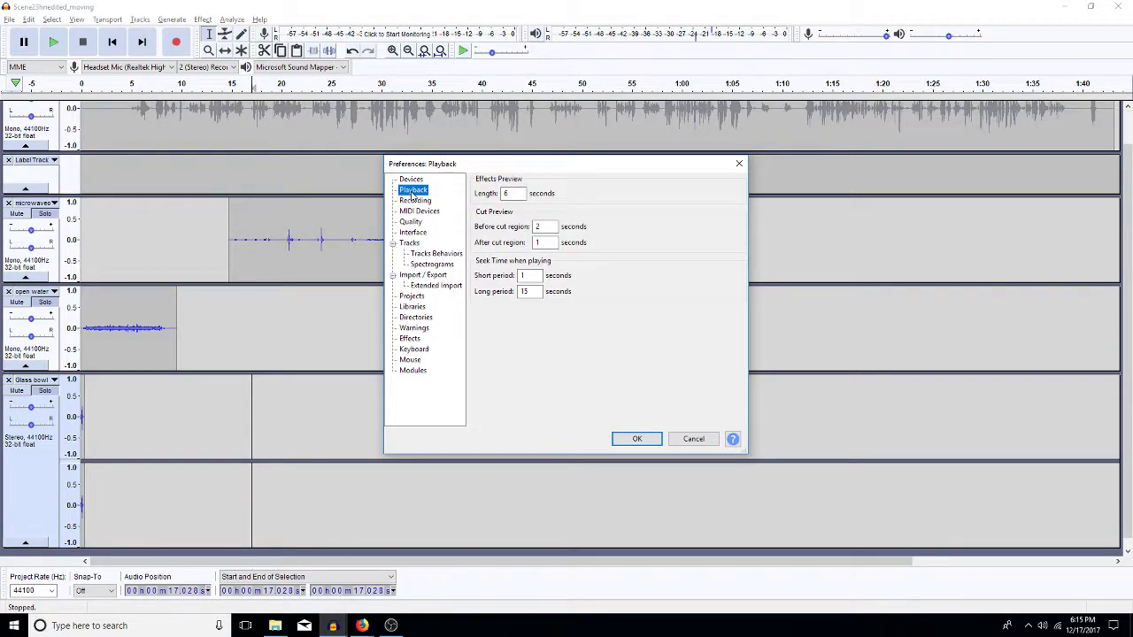
left_click(416, 201)
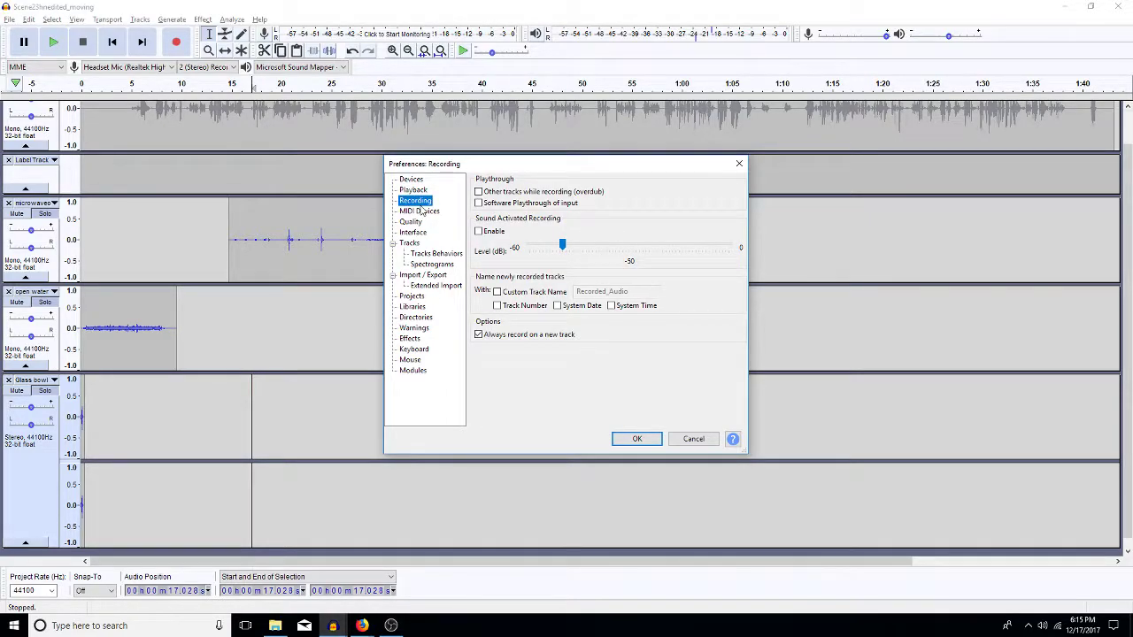
left_click(419, 255)
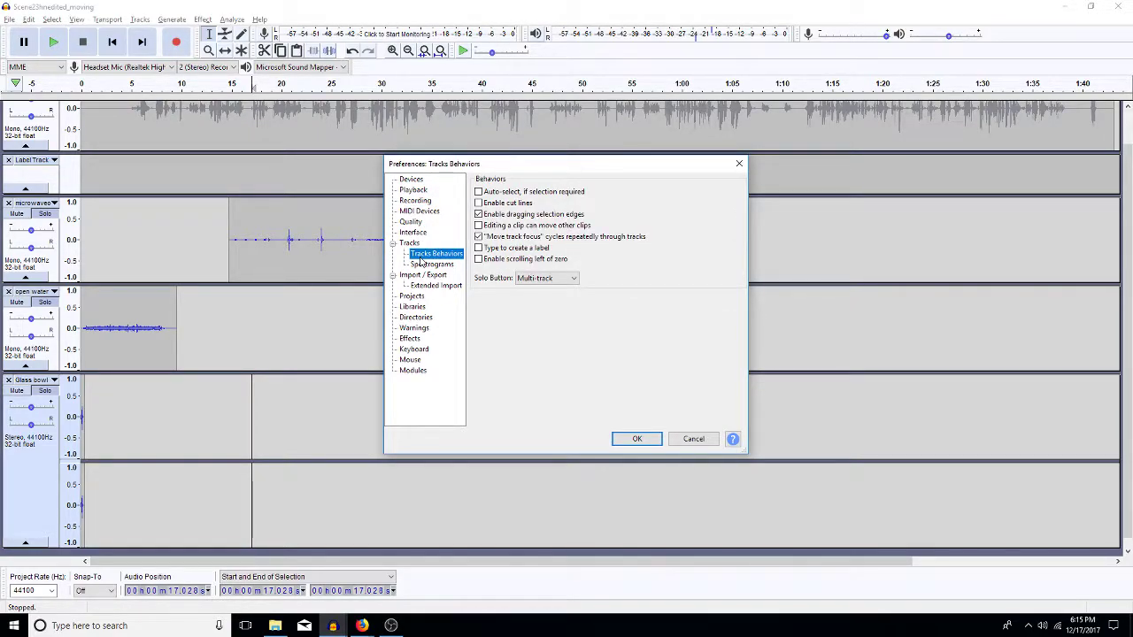
left_click(573, 277)
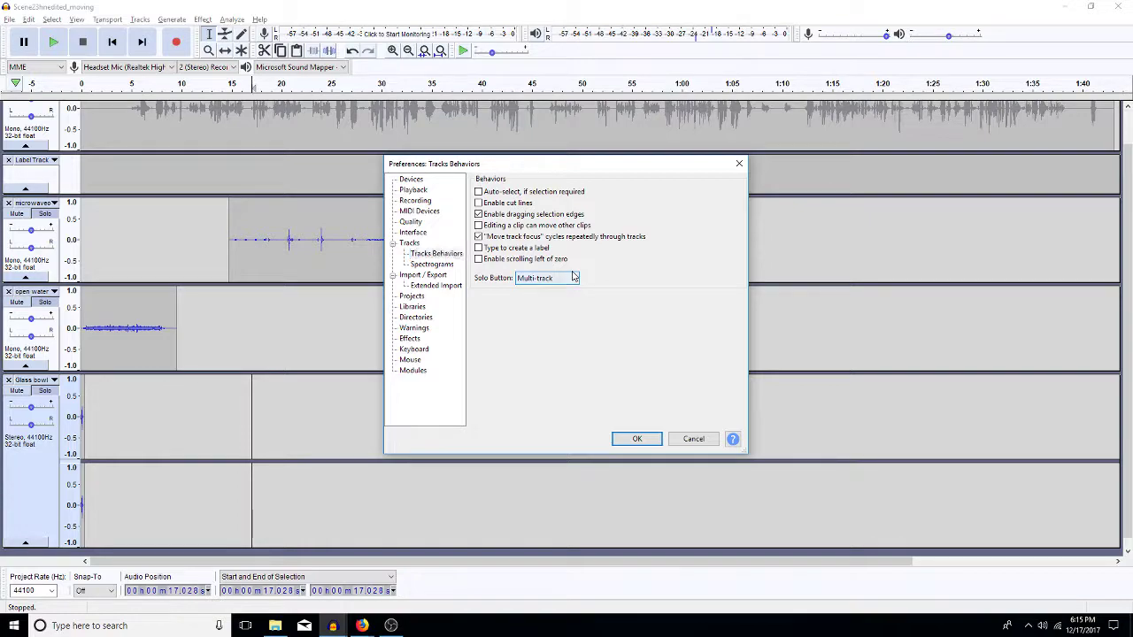
left_click(573, 278)
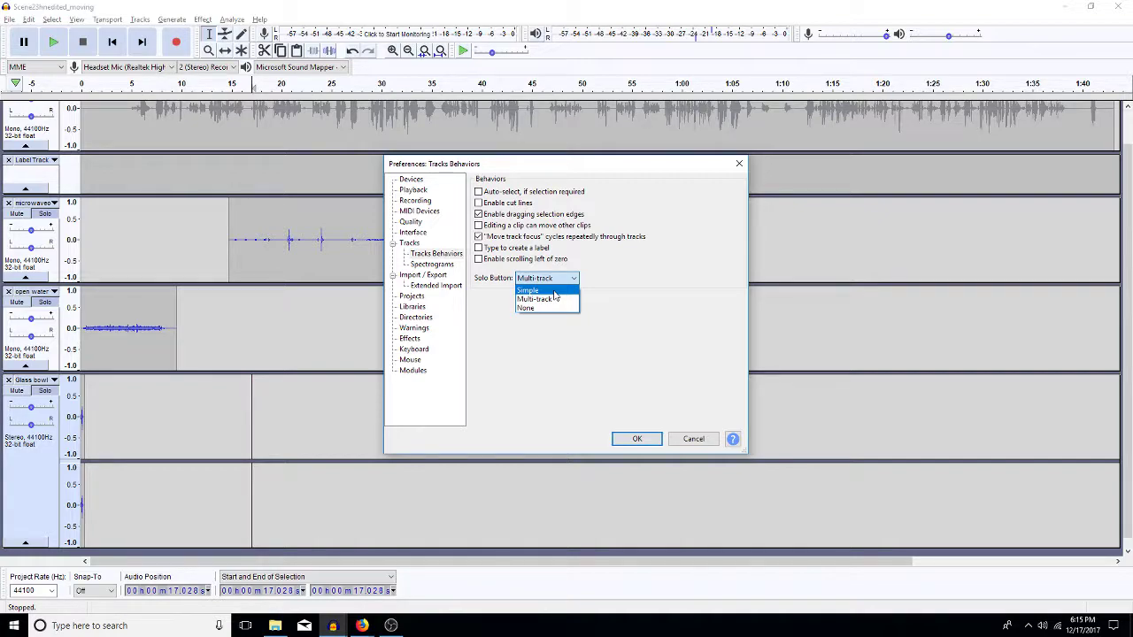
left_click(554, 291)
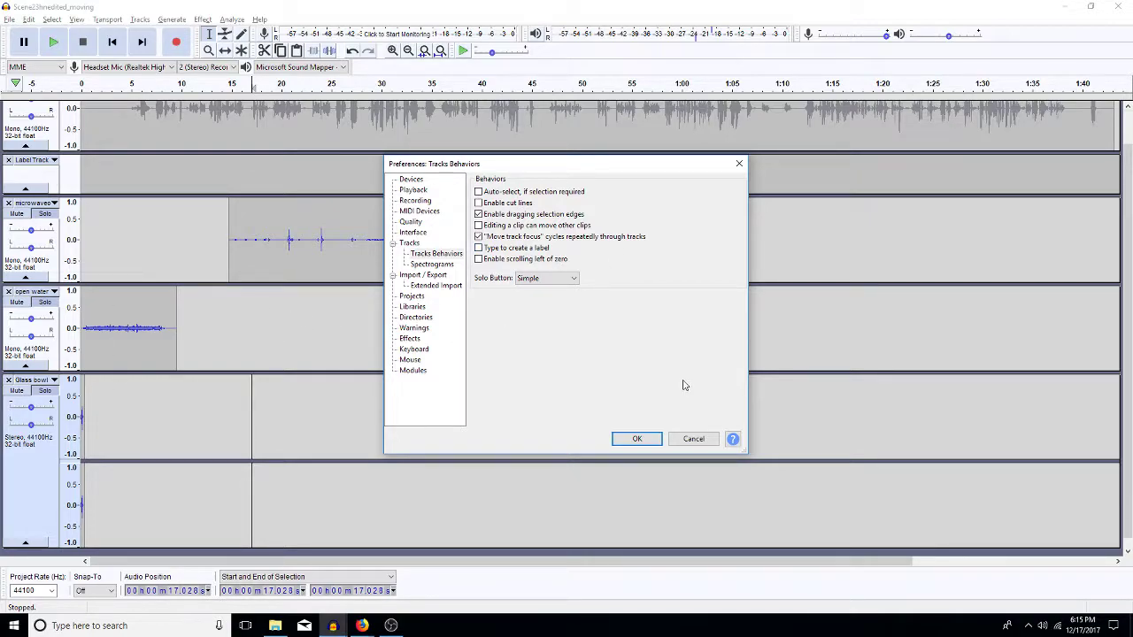
left_click(636, 440)
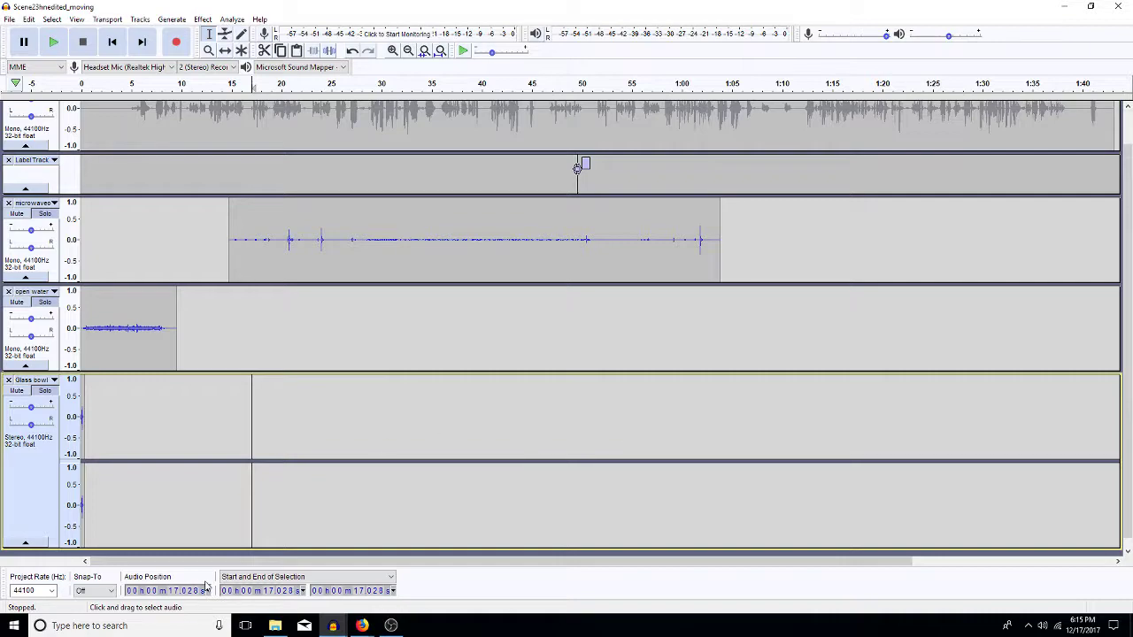
Solo the glass bowl track, play its 0.340-second clip and remove the track from the project
left_click(46, 392)
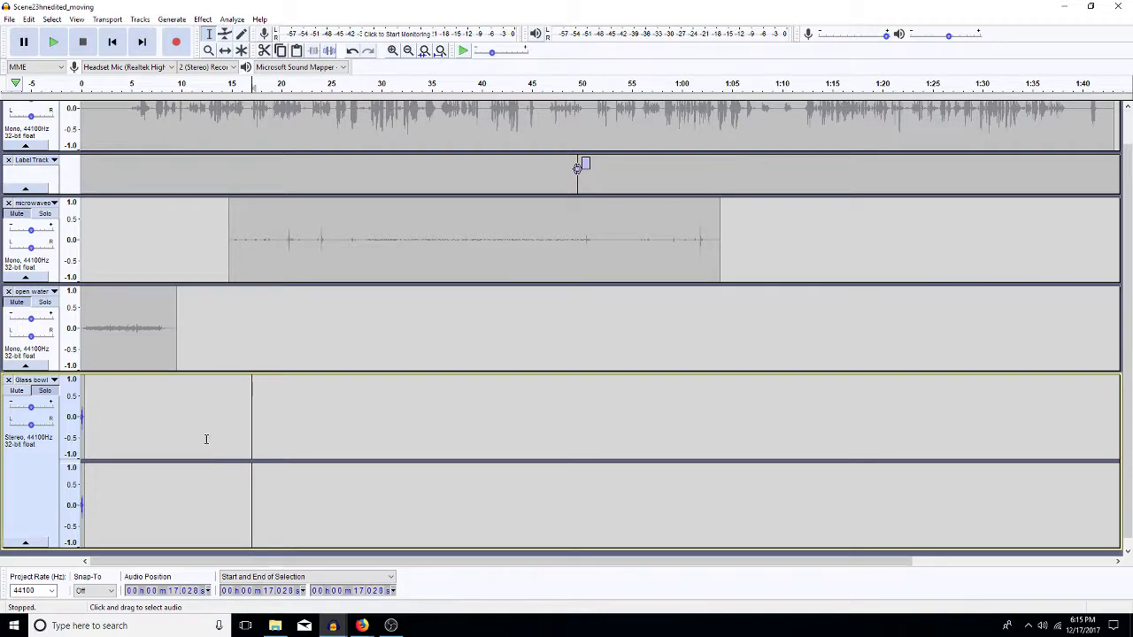
key("Home")
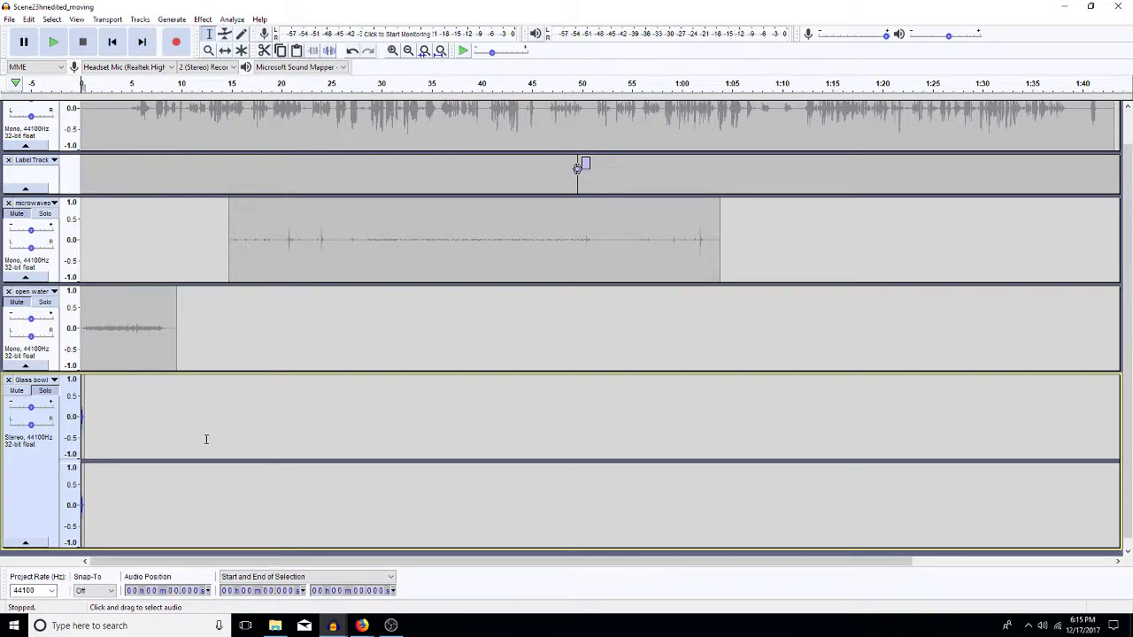
key("shift+Right")
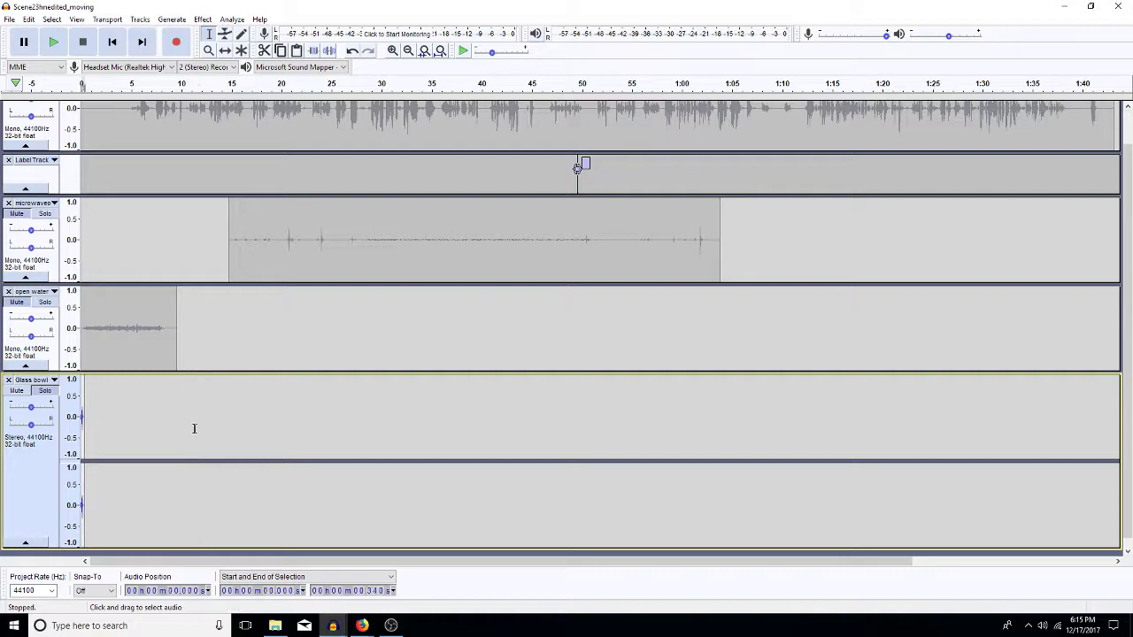
key("ctrl+e")
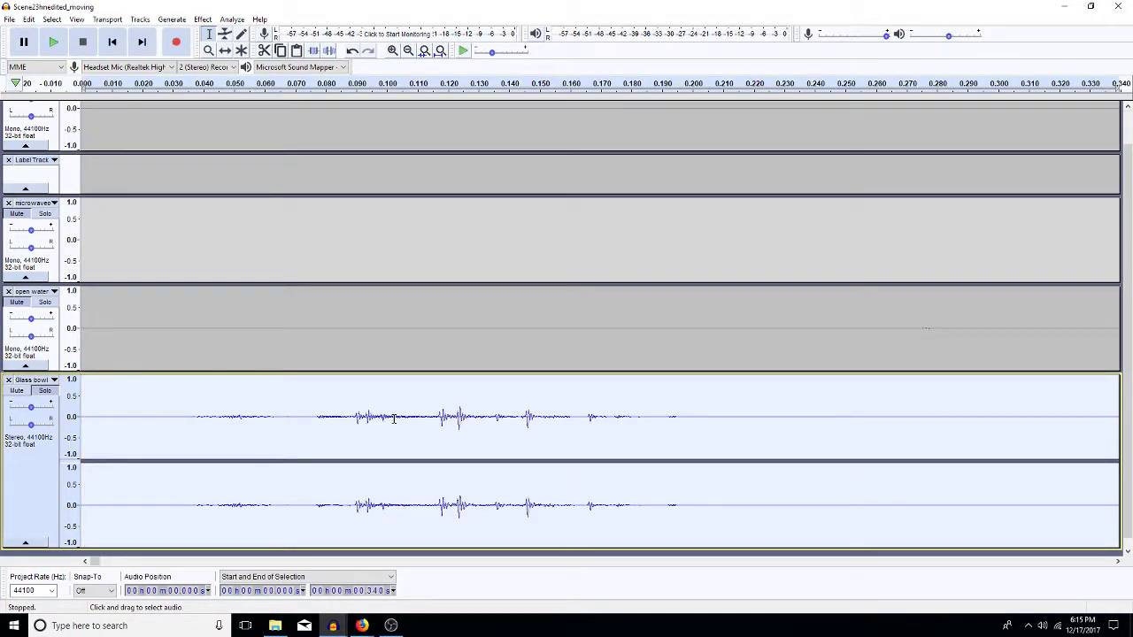
key("space")
key("space")
left_click(8, 381)
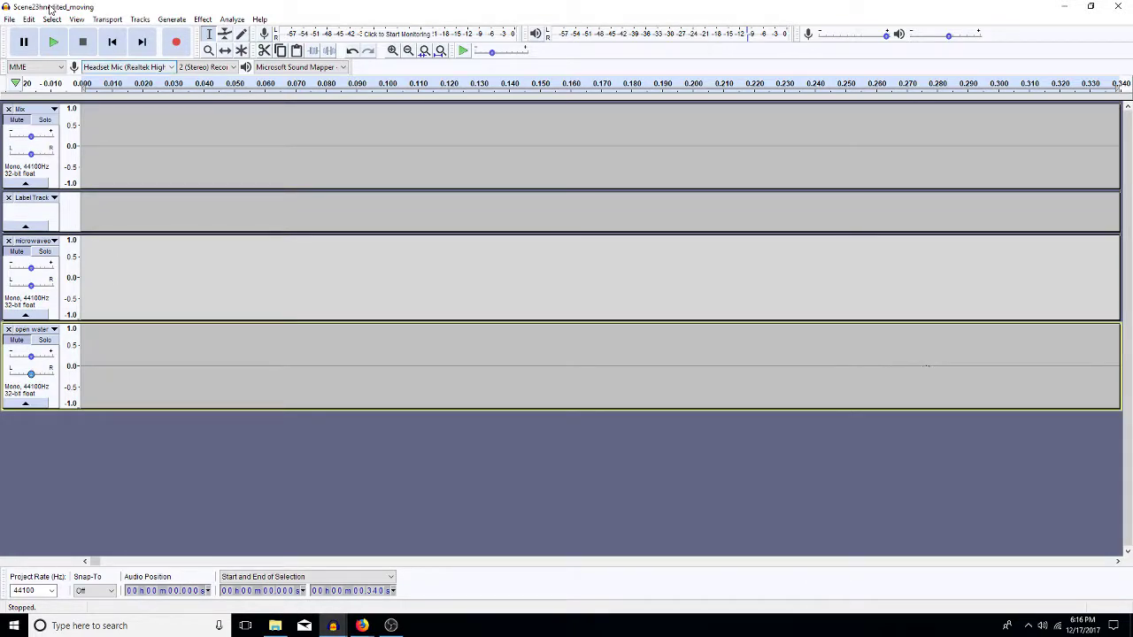
Import the audio file Cup-plate3 from the dishes folder as a new track and play the whole clip
left_click(9, 19)
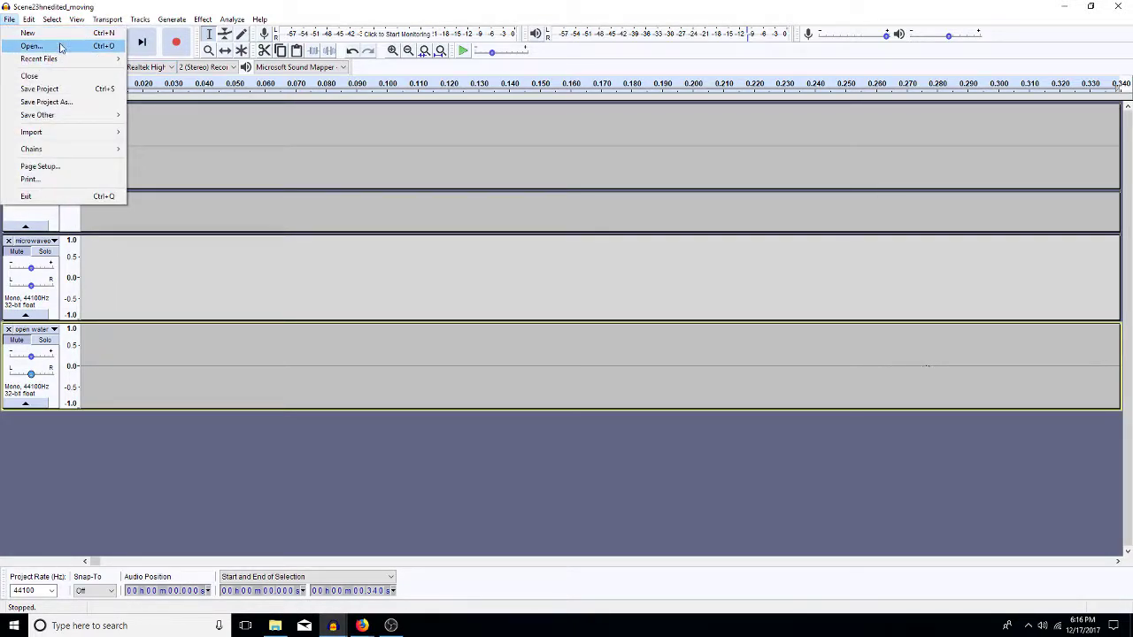
mouse_move(113, 133)
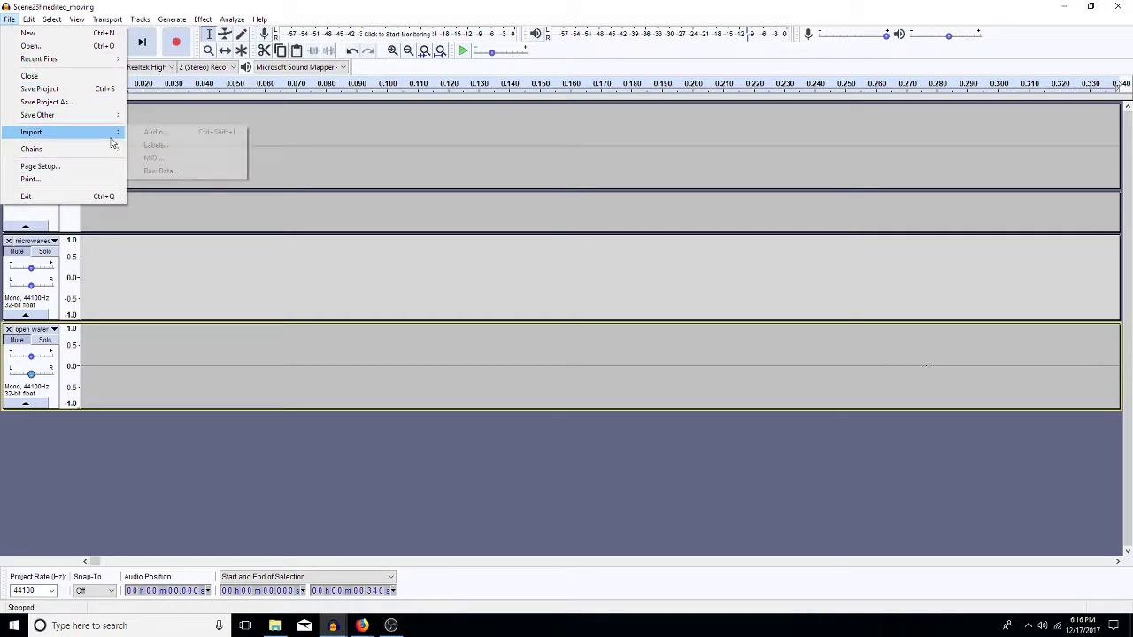
left_click(151, 135)
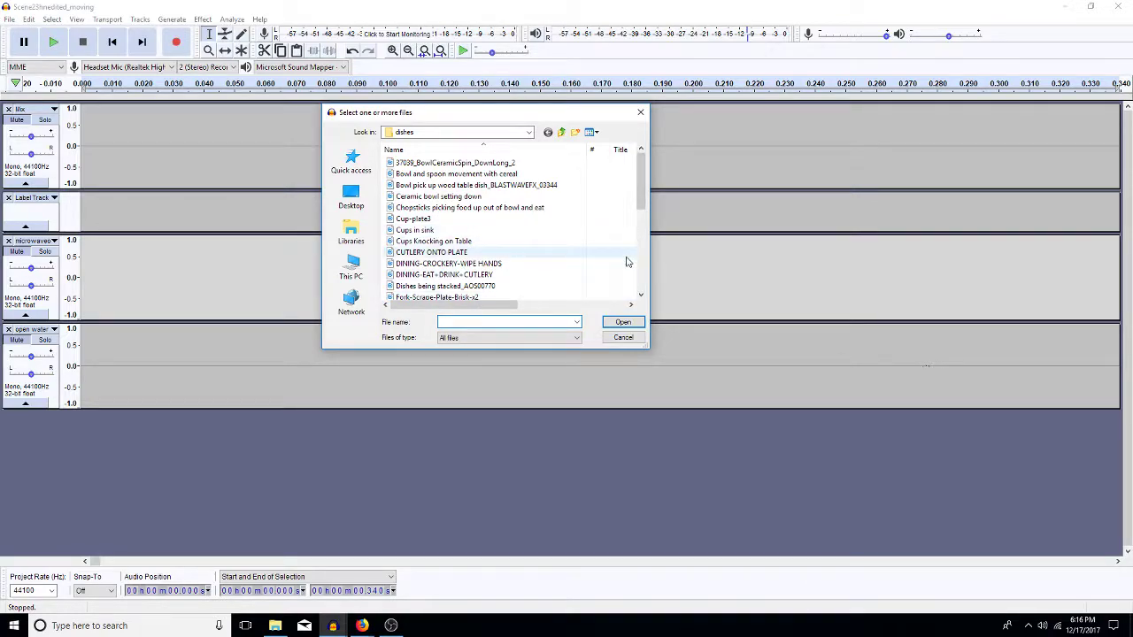
double_click(413, 218)
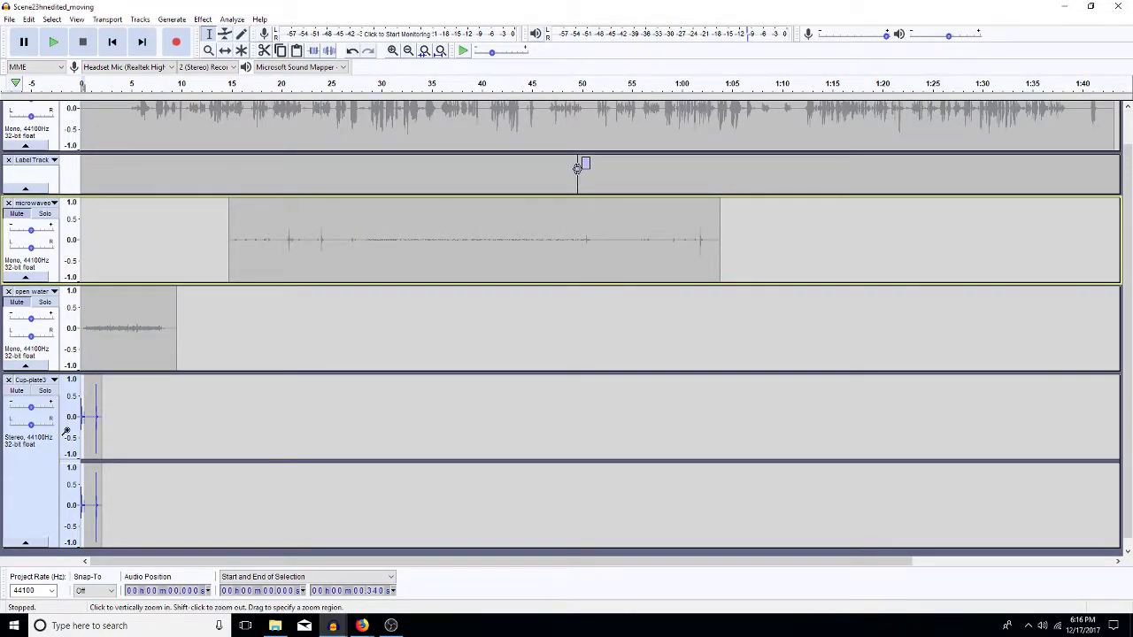
left_click_drag(83, 419, 103, 419)
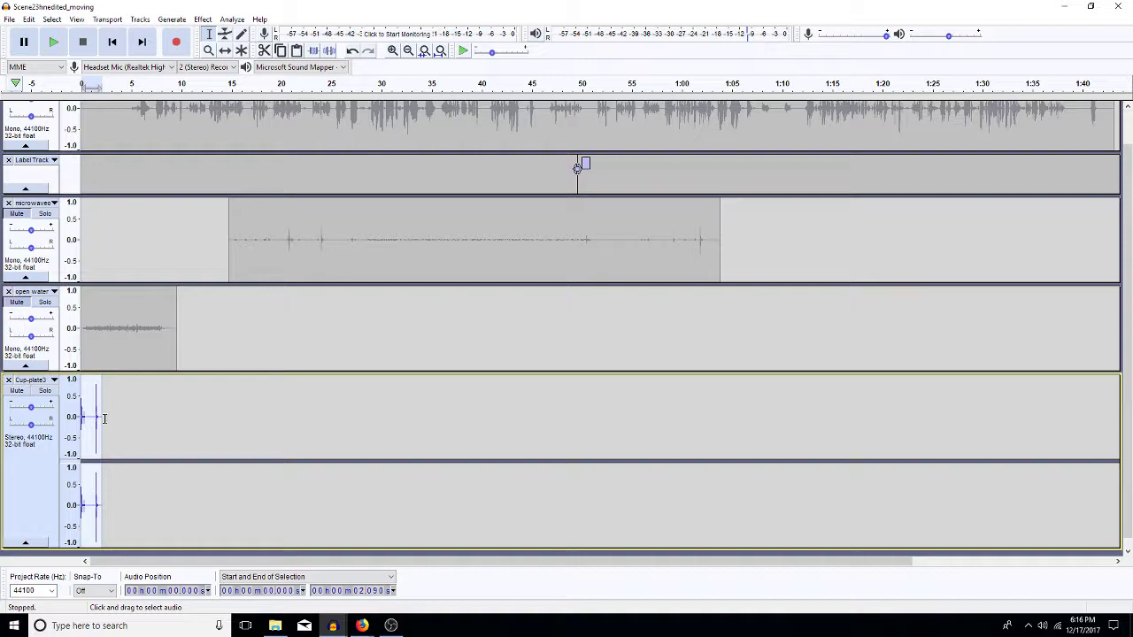
key("space")
Delete the Cup-plate3 audio from 0.884 s to its end and convert the remaining clip to mono
left_click_drag(92, 425, 137, 463)
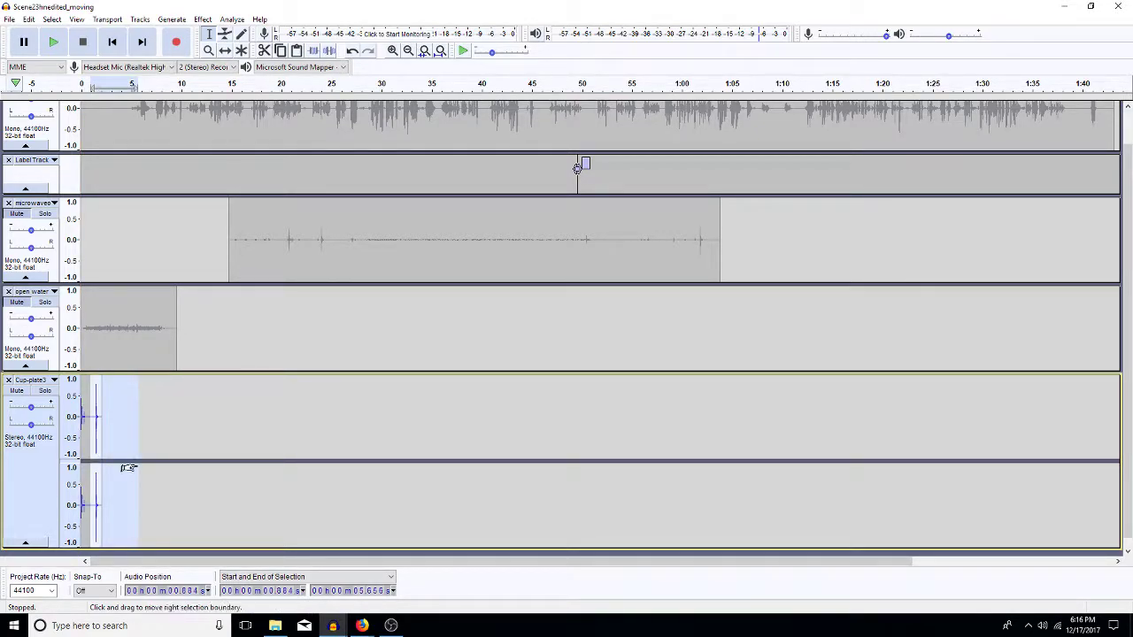
key("Left")
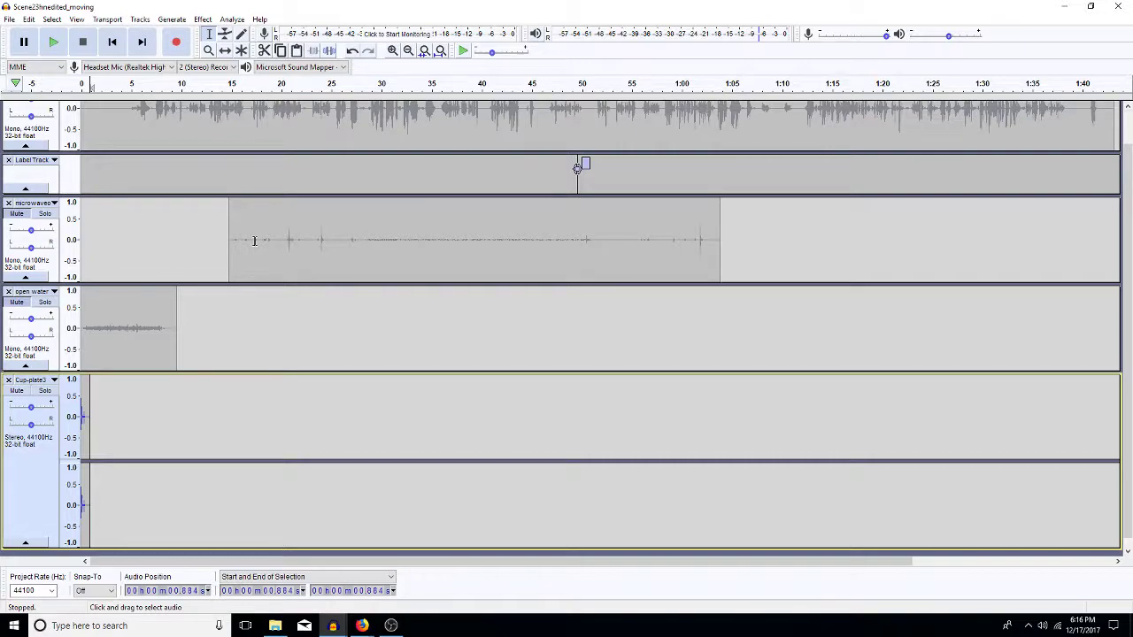
key("shift+Home")
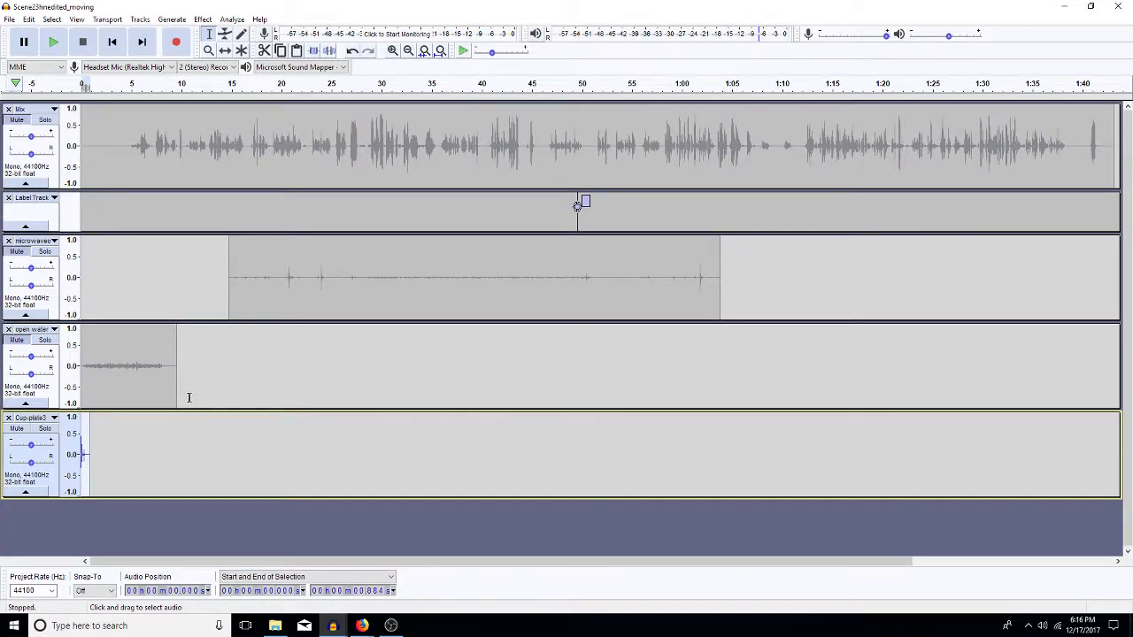
Play the shortened Cup-plate3 clip from its start and again from about 0.264 s to audition the last clink
key("ctrl+e")
key("space")
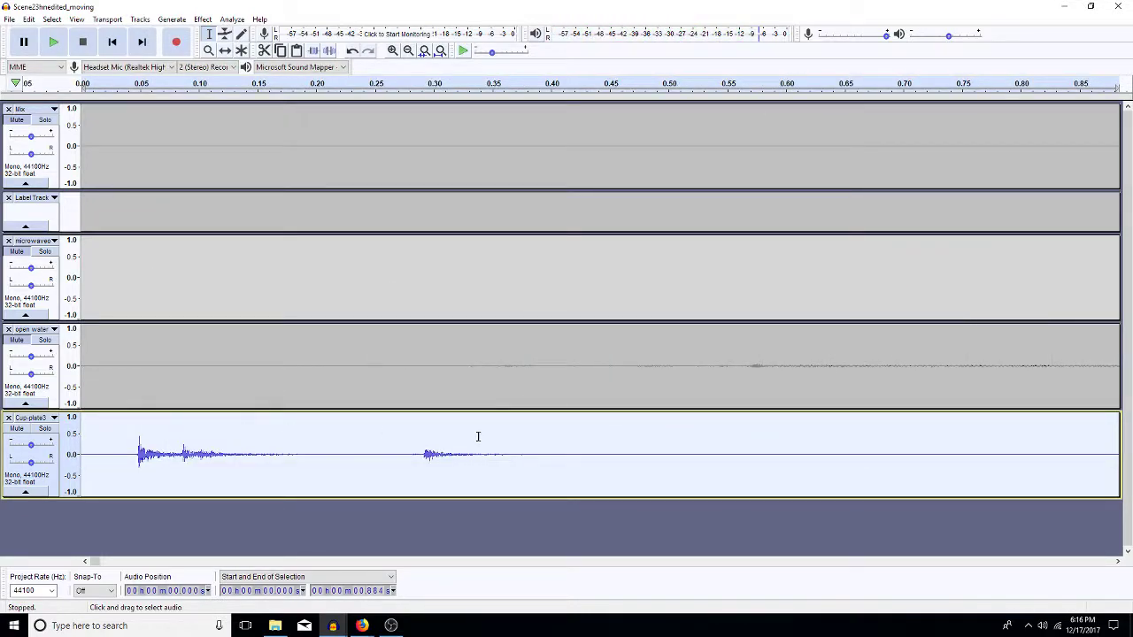
left_click(390, 458)
key("space")
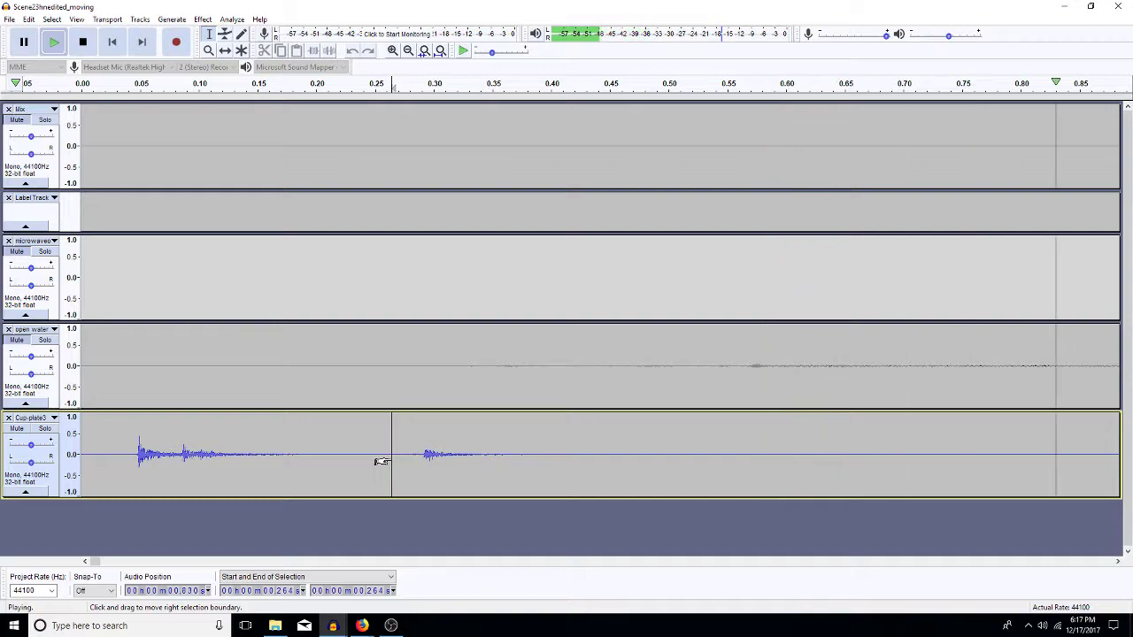
left_click_drag(328, 460, 109, 447)
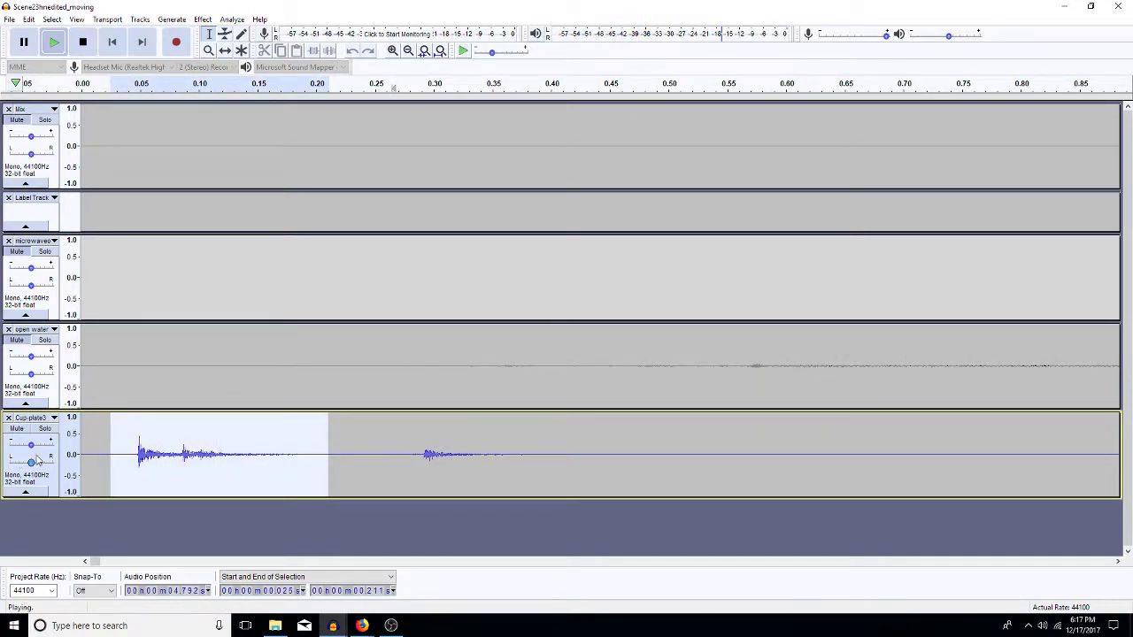
left_click(99, 465)
left_click_drag(364, 457, 110, 492)
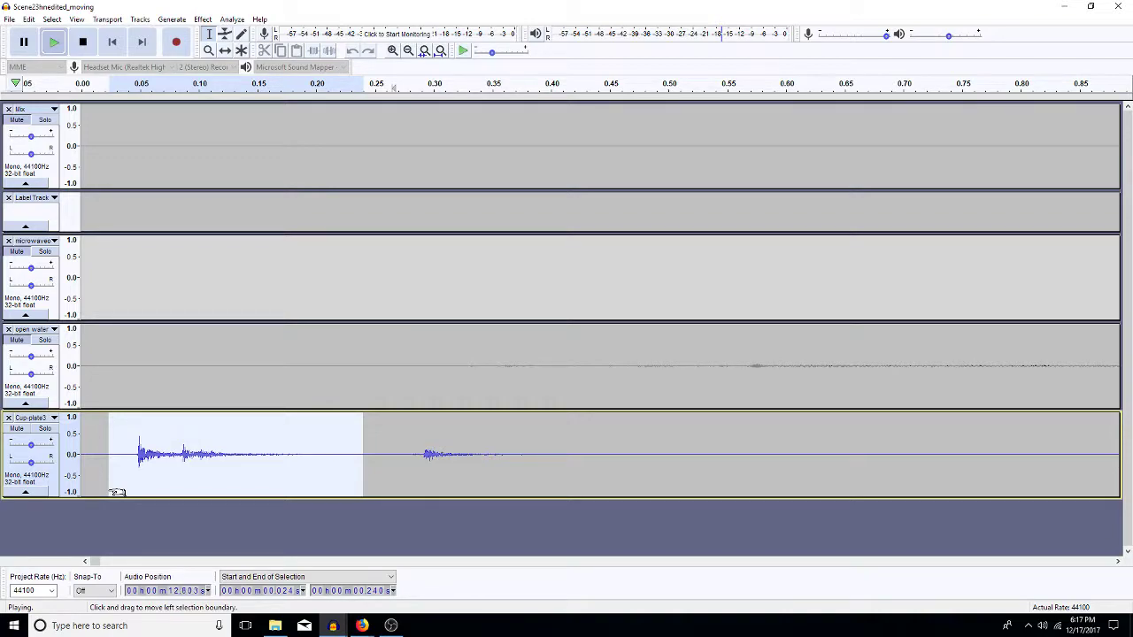
left_click(138, 478)
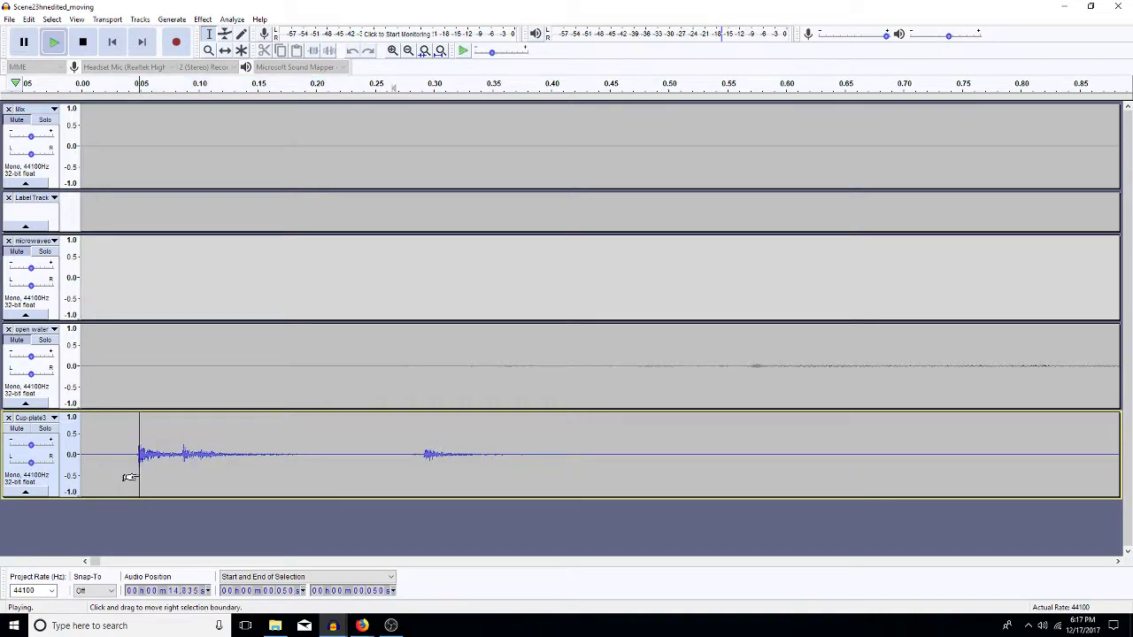
left_click_drag(317, 438, 72, 453)
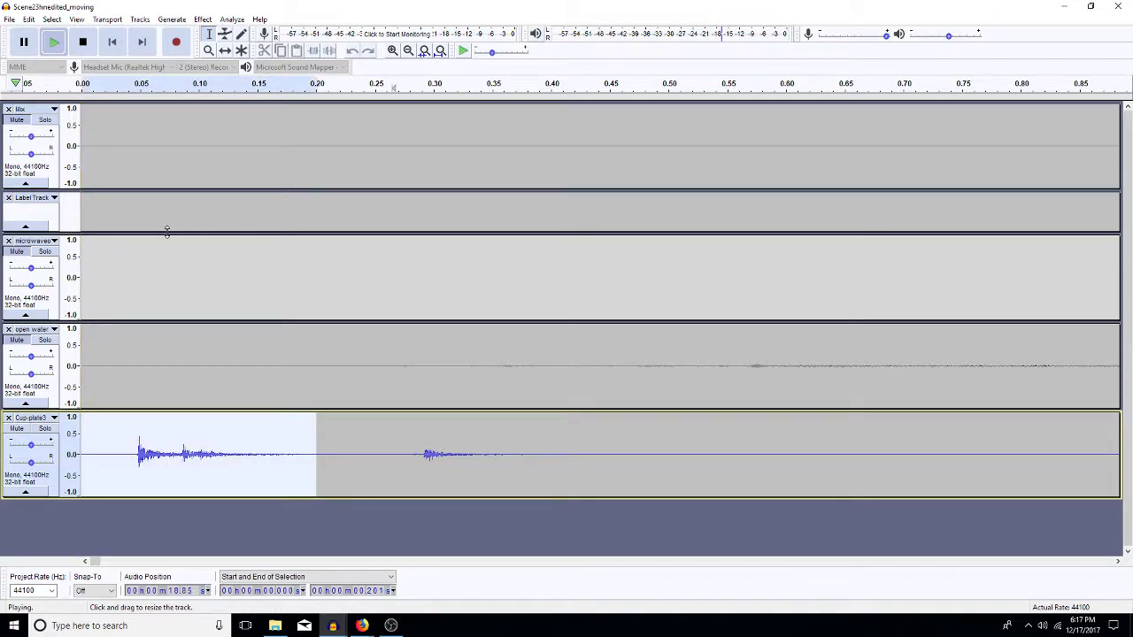
left_click(30, 19)
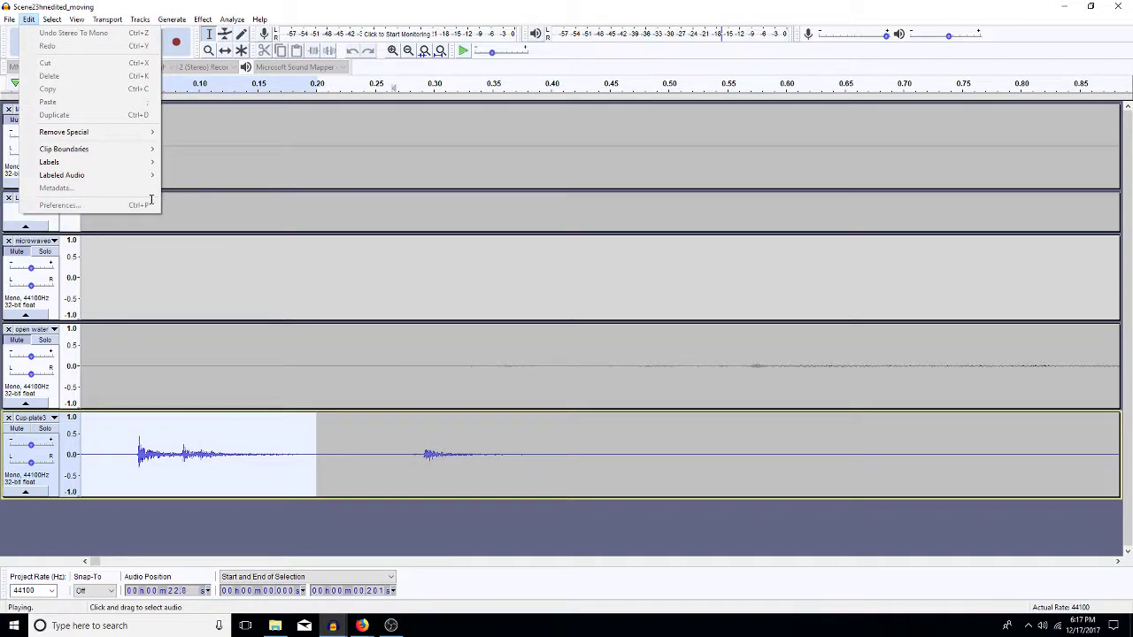
left_click(94, 217)
left_click_drag(334, 443, 120, 486)
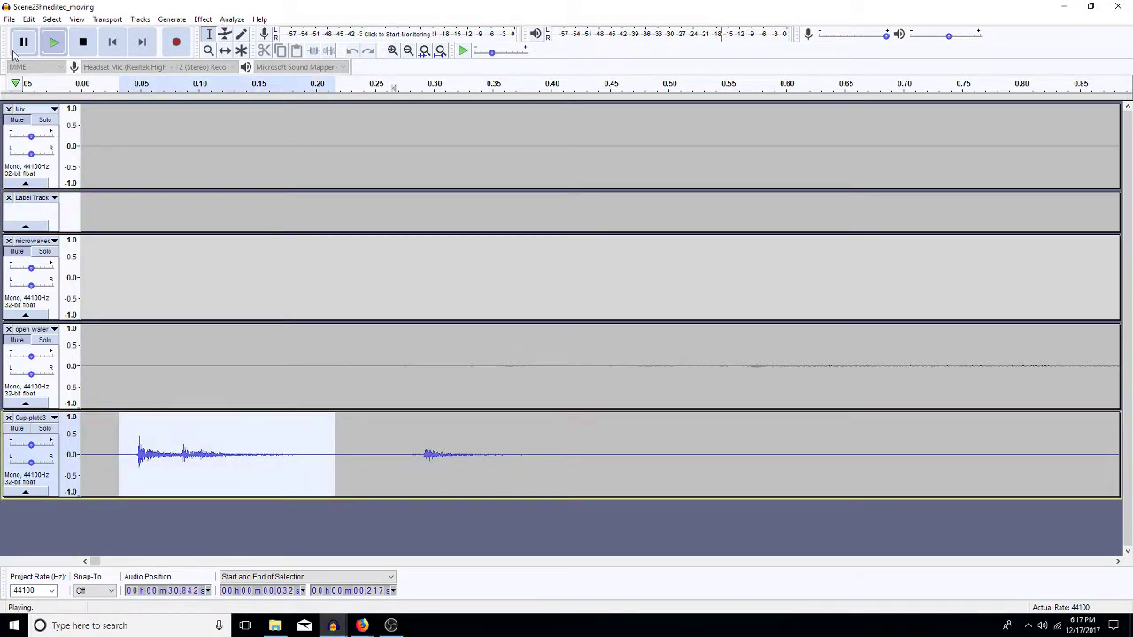
left_click(10, 20)
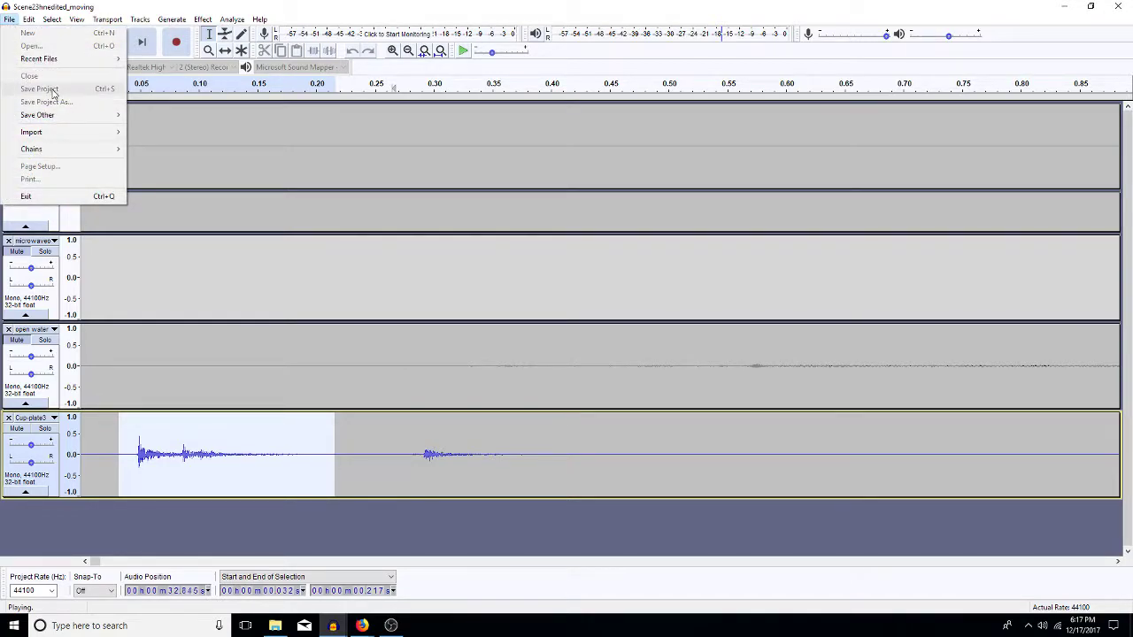
left_click(176, 423)
left_click_drag(156, 462, 303, 453)
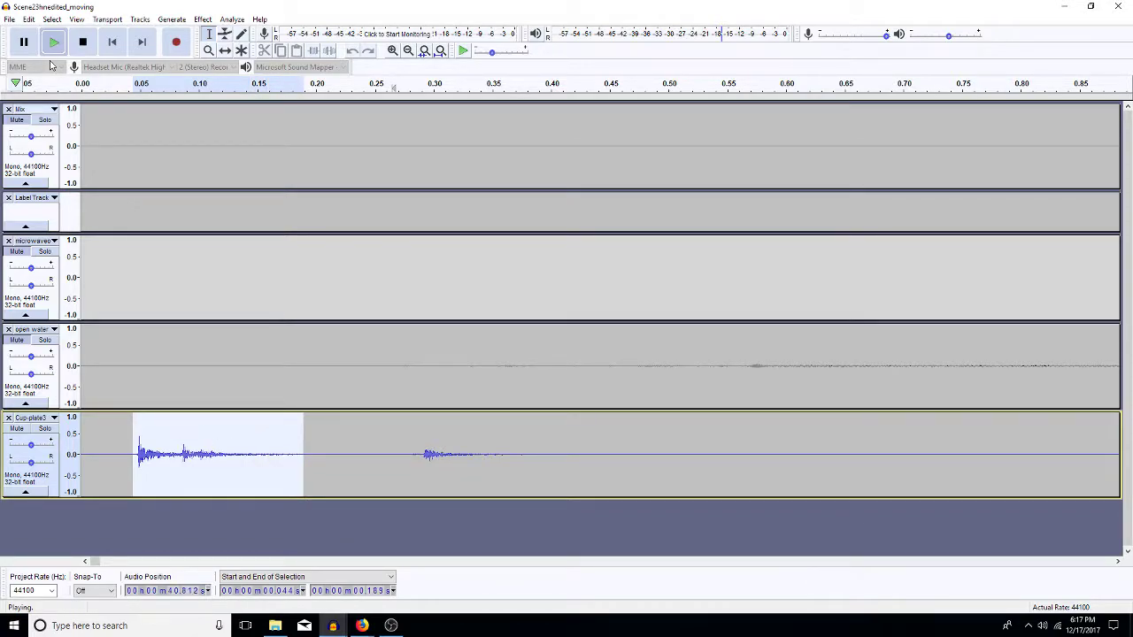
left_click(28, 18)
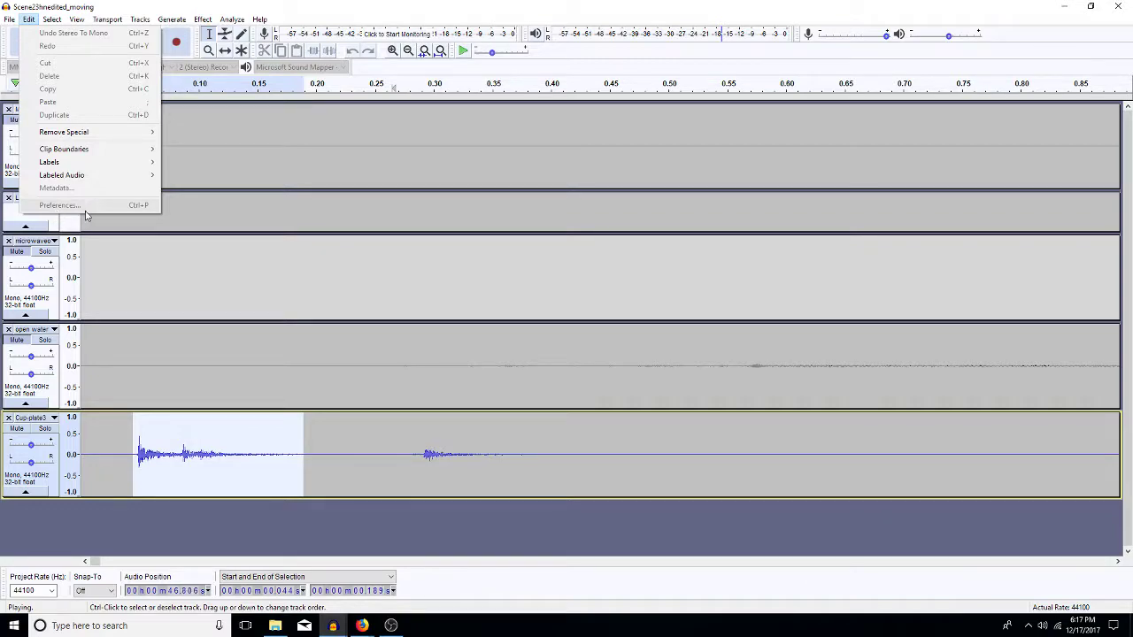
left_click(280, 387)
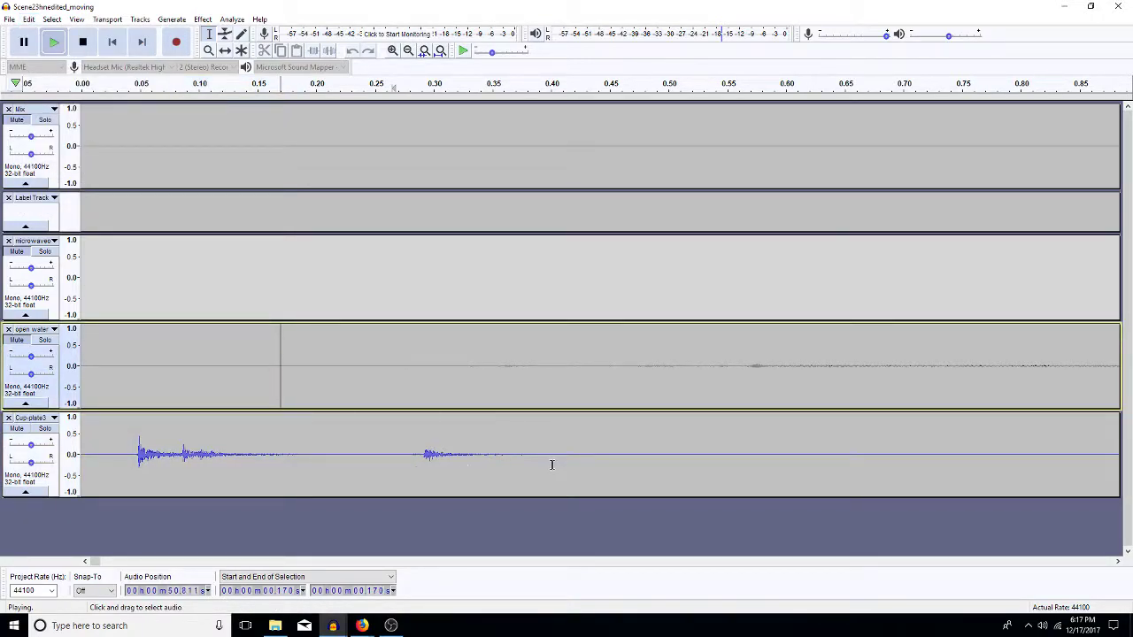
Silence the first clinks on the Cup-plate3 track from 0.038 s to 0.223 s and play the clip from 0.086 s
key("space")
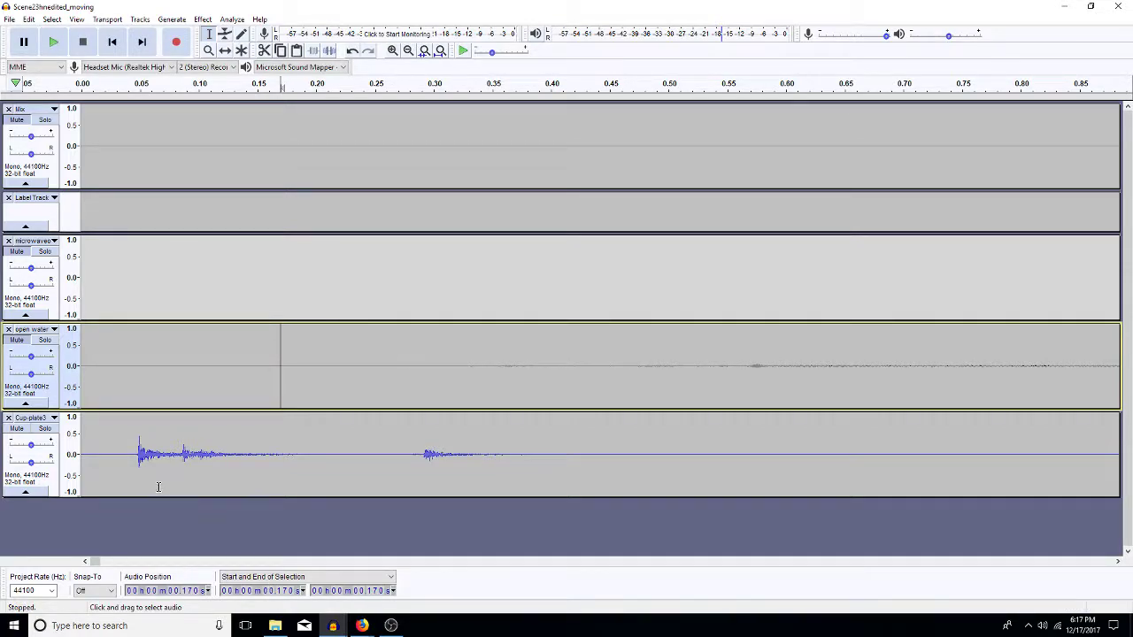
left_click_drag(127, 460, 341, 465)
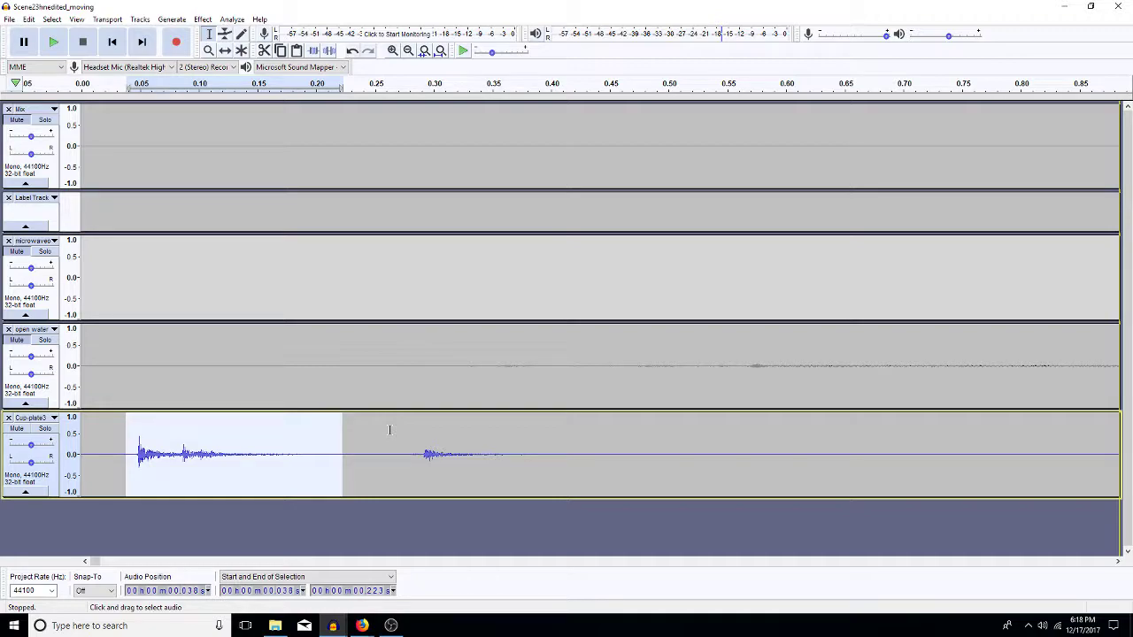
key("ctrl+l")
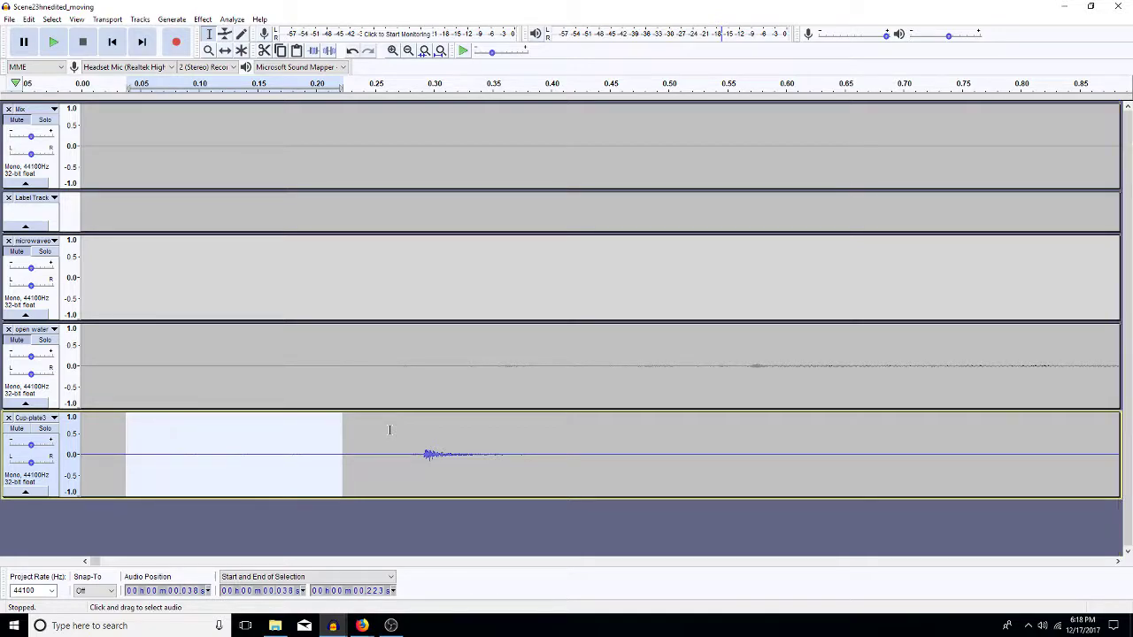
left_click(302, 454)
left_click(183, 466)
key("space")
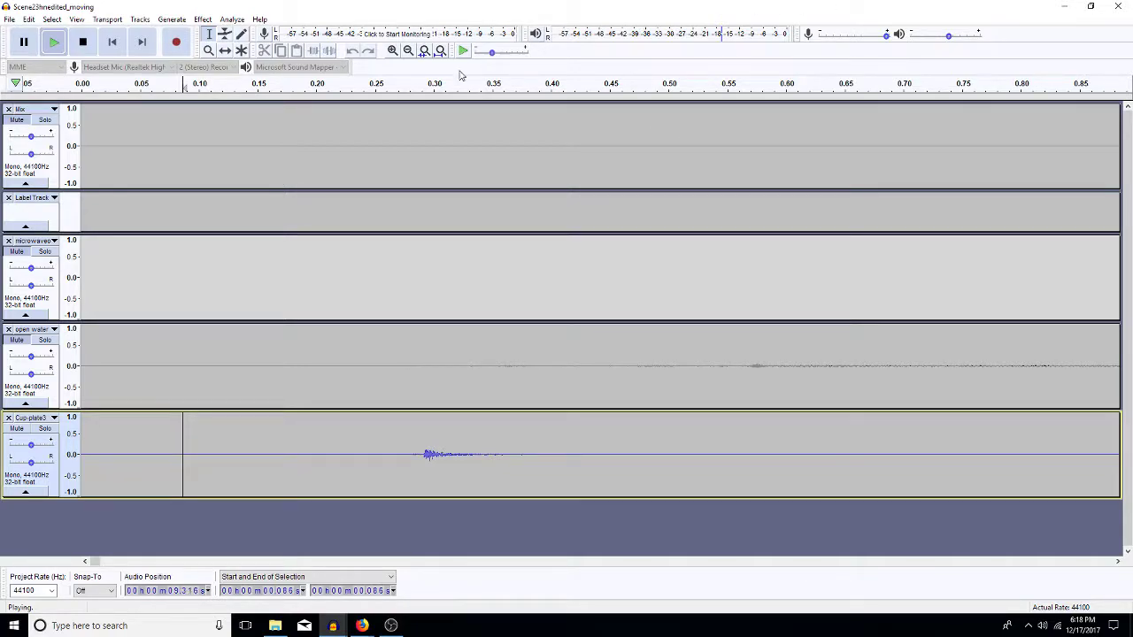
Shift the open water clip to start at about 4 s and move the Cup-plate3 clip into the microwave track just before it
left_click(407, 50)
left_click(407, 50)
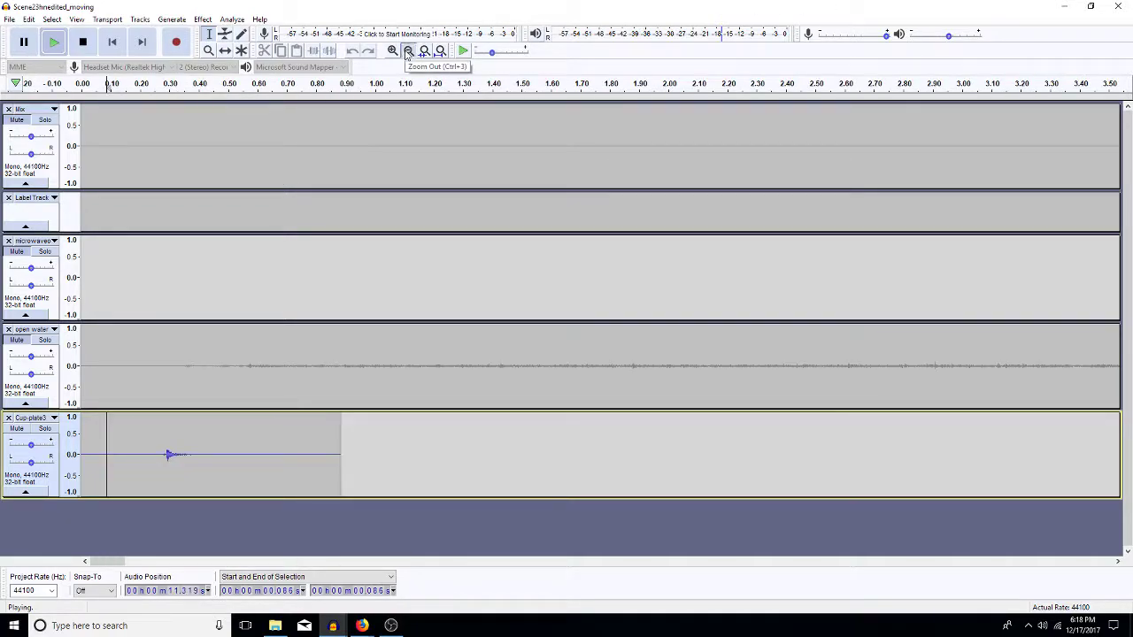
left_click(407, 51)
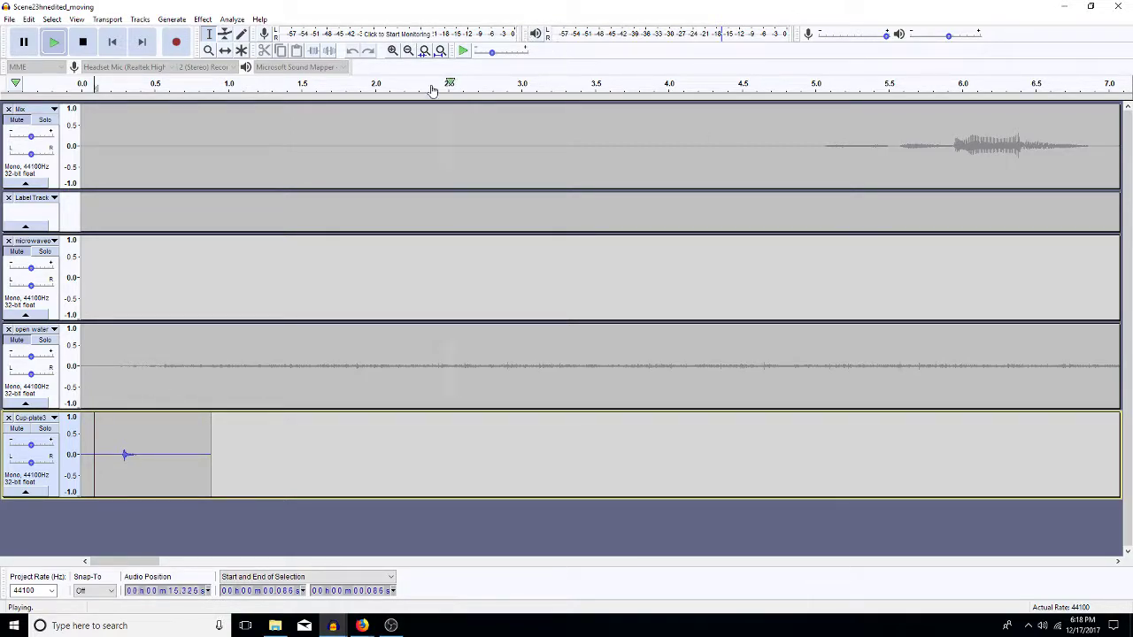
left_click(440, 50)
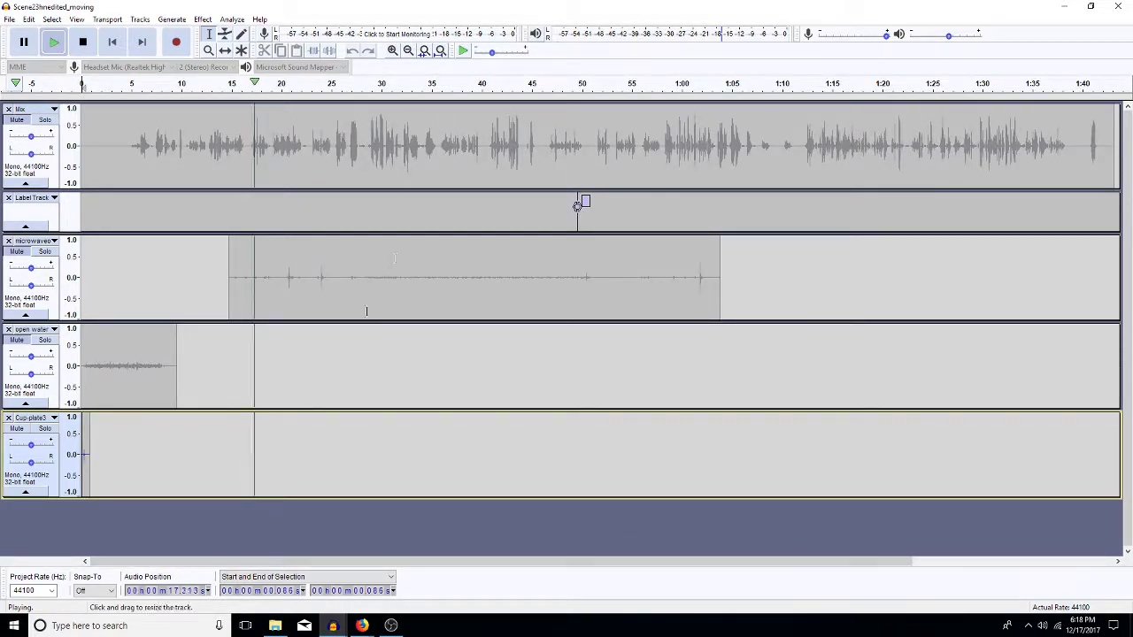
key("space")
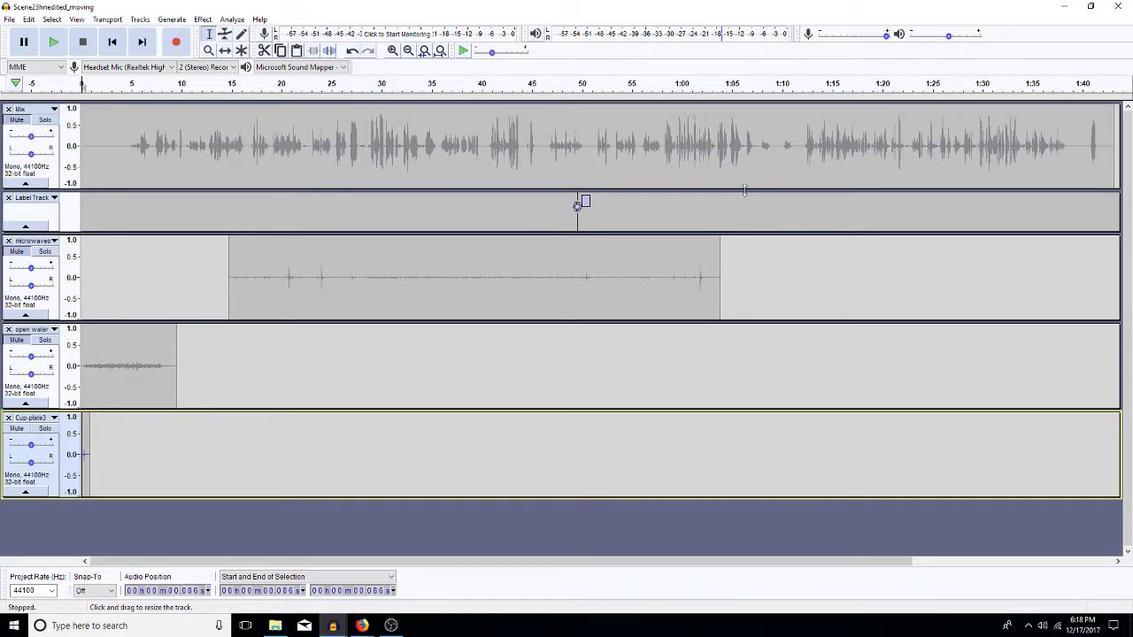
left_click(224, 51)
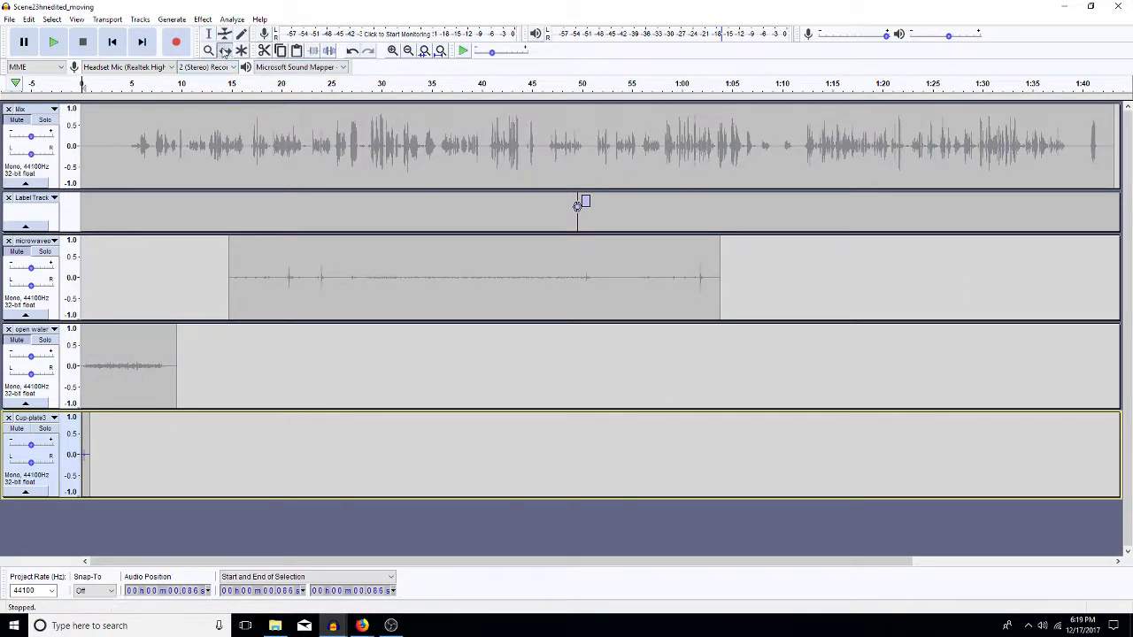
left_click_drag(106, 397, 165, 383)
left_click_drag(85, 455, 123, 277)
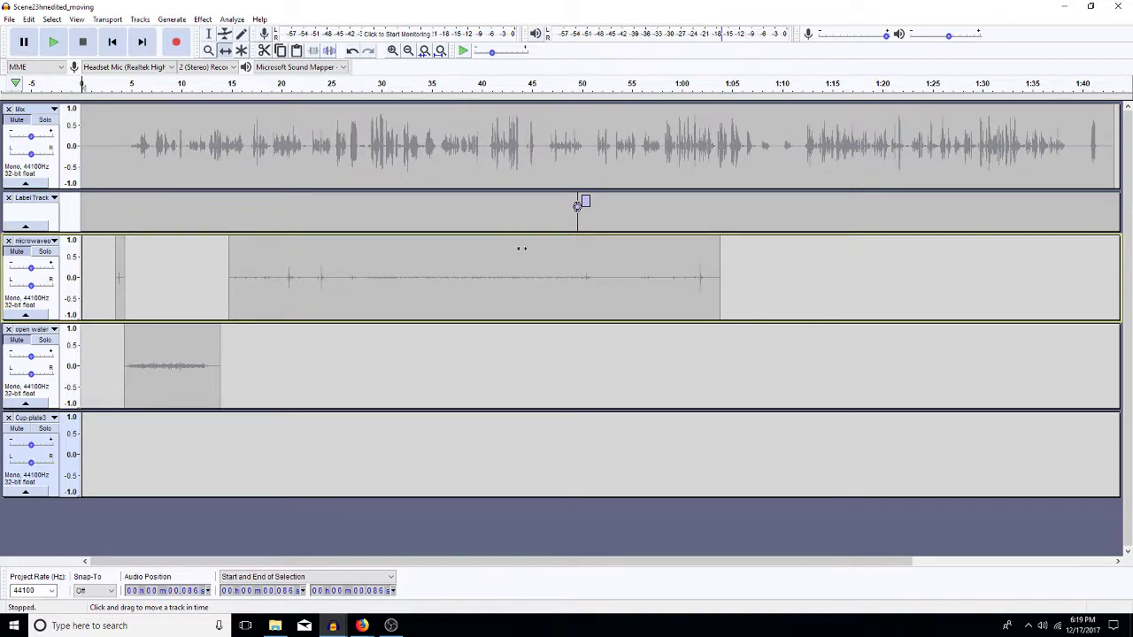
Shift the microwave, water and cup clips to start at about 15.5 s, 6 s and 5 s, and remove the empty Cup-plate3 track
left_click_drag(525, 294, 533, 290)
left_click_drag(193, 385, 205, 384)
left_click_drag(118, 307, 137, 313)
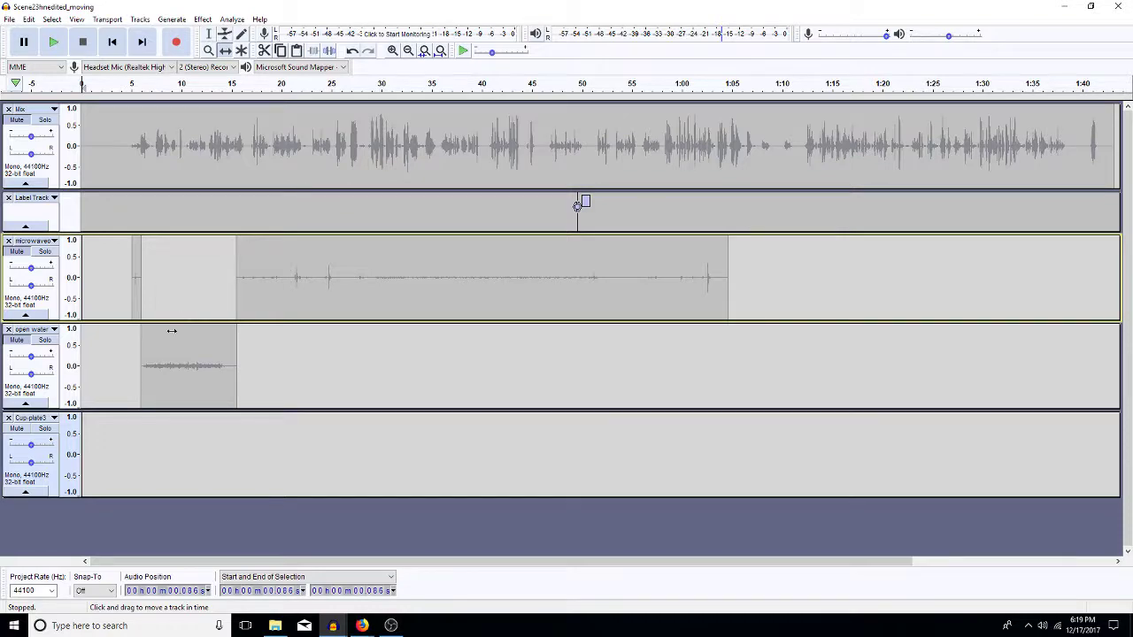
left_click(8, 418)
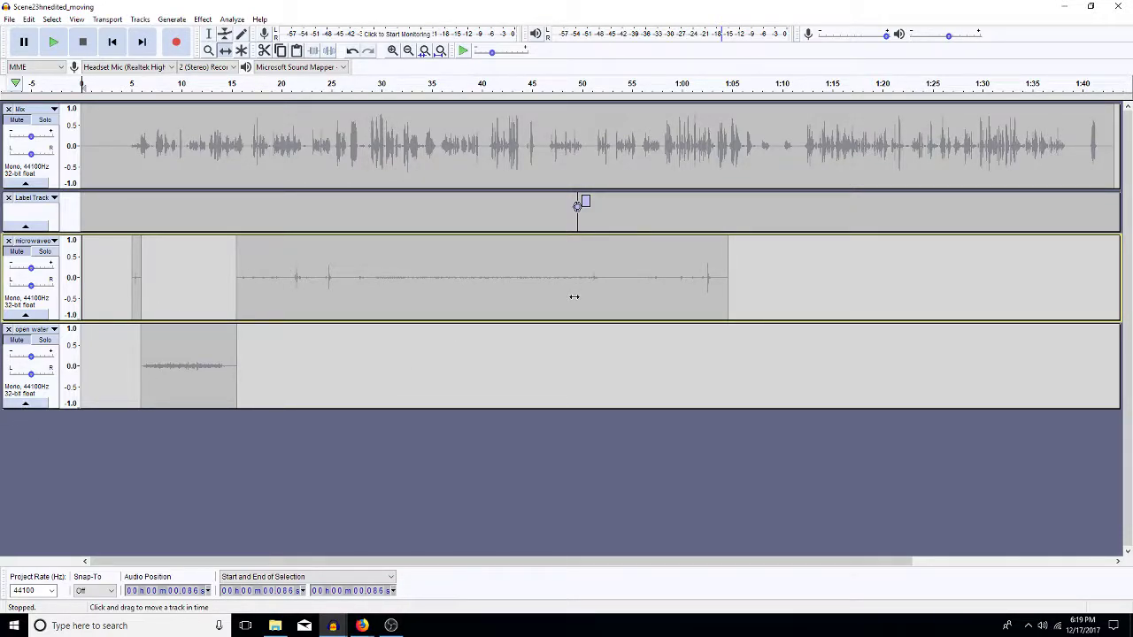
Unmute all tracks and play the layered scene from 4.242 s until about 54 s
left_click(206, 36)
left_click(342, 266)
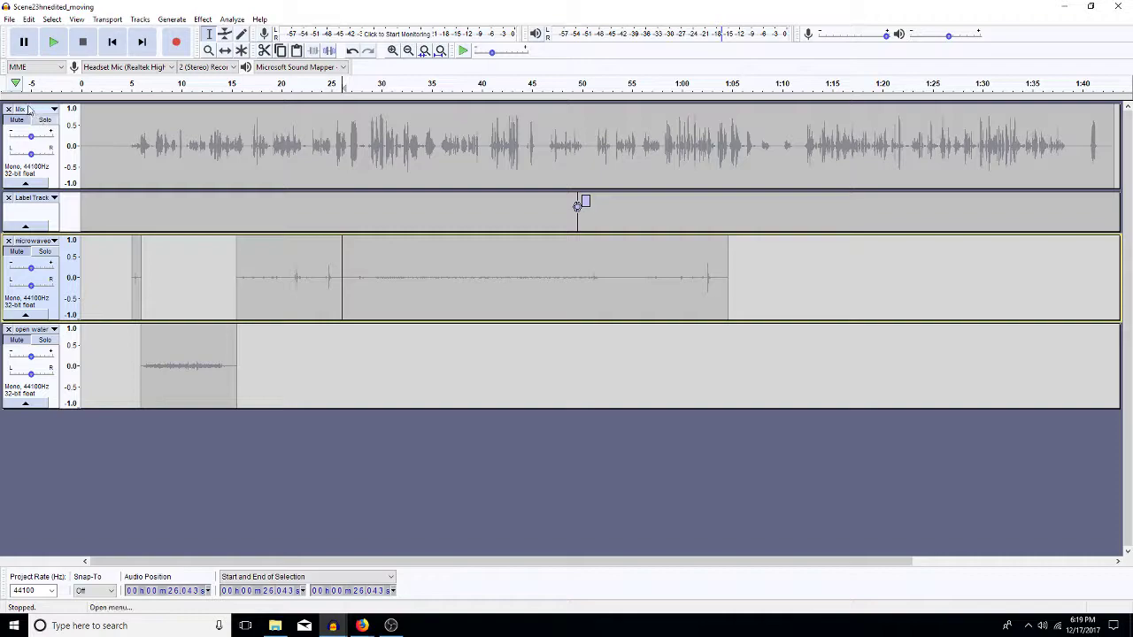
left_click(140, 20)
mouse_move(107, 19)
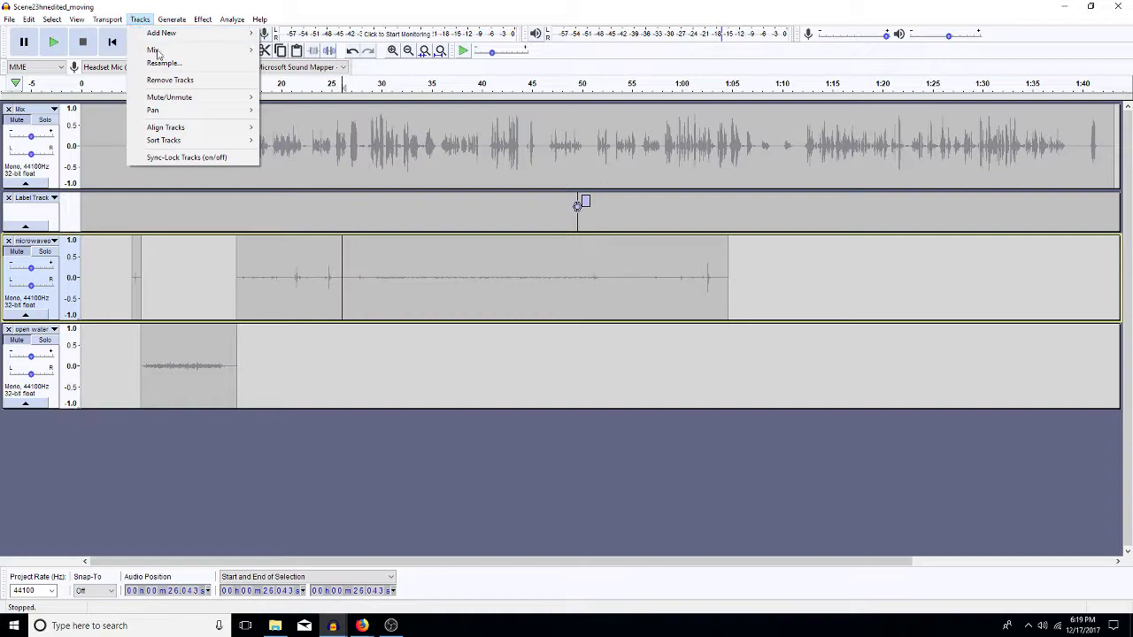
mouse_move(183, 102)
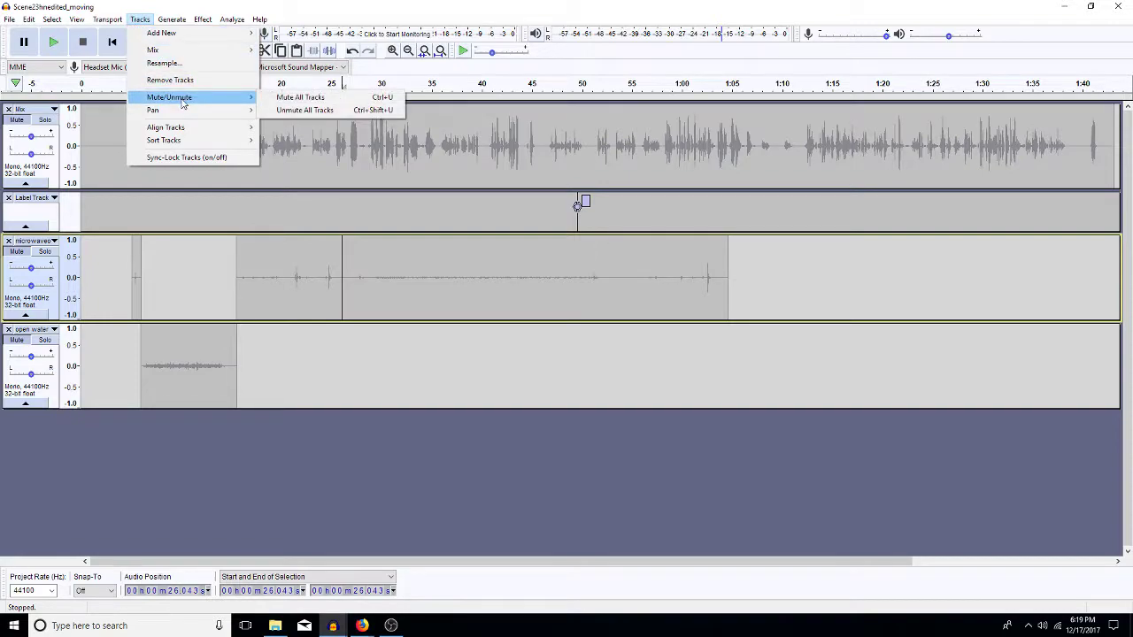
left_click(306, 110)
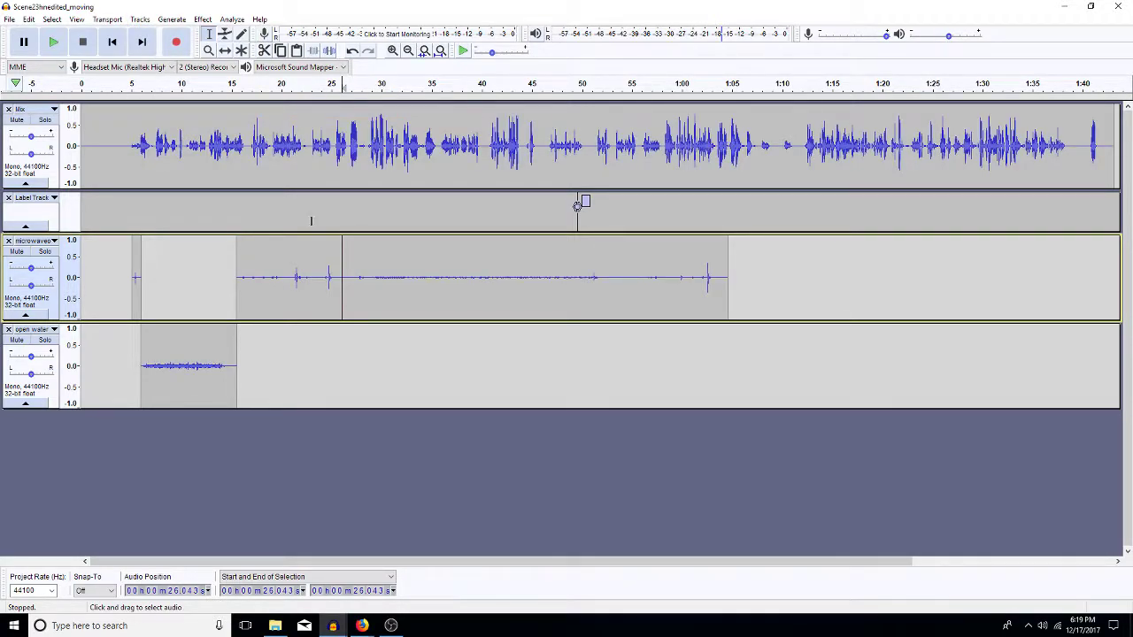
left_click(123, 144)
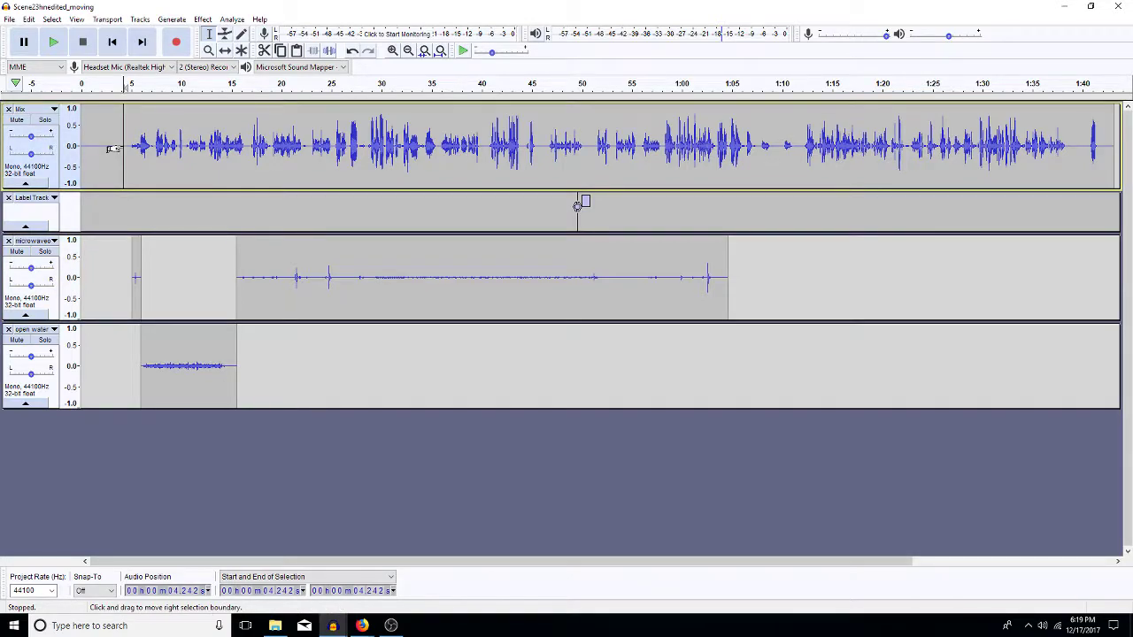
key("space")
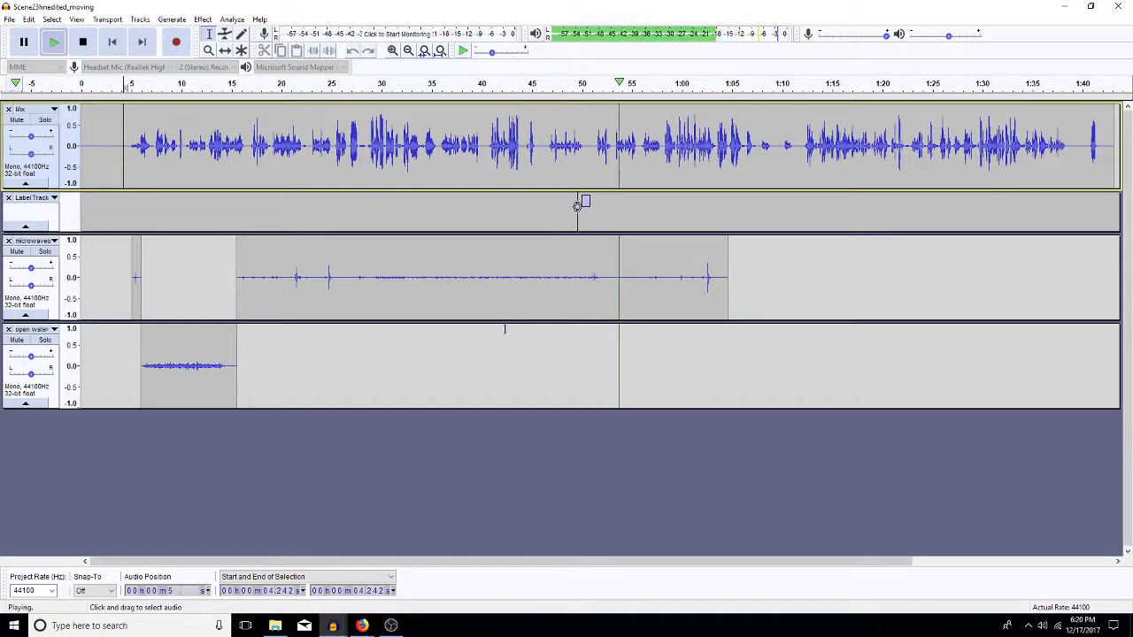
left_click(593, 160)
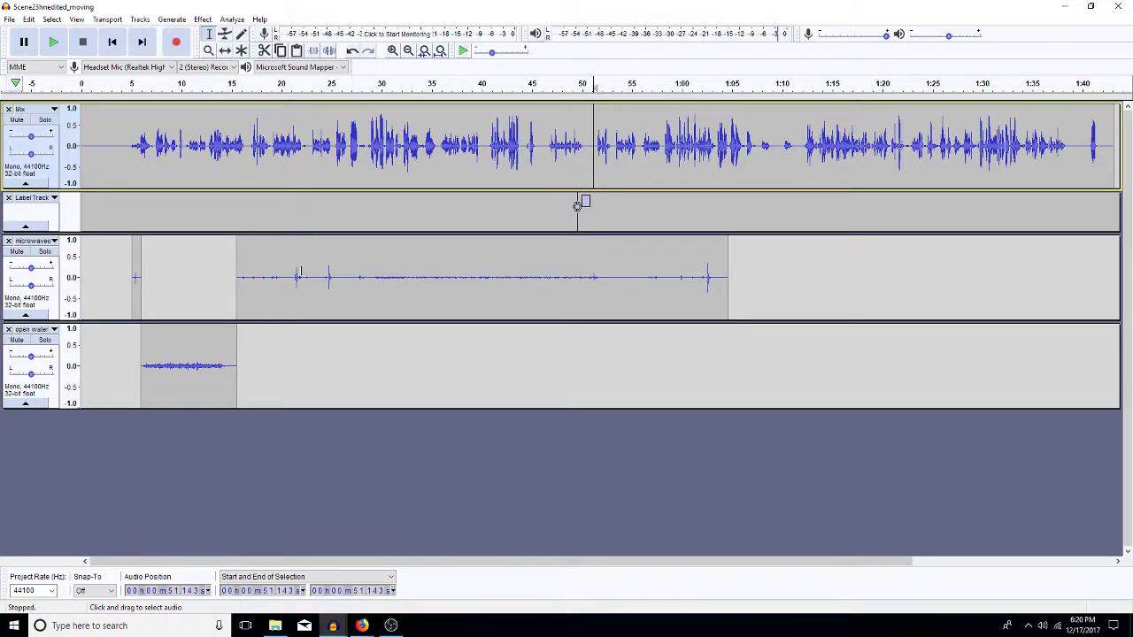
Delete about 3.3 seconds from the middle of the open water clip, starting at 8.484 s
left_click_drag(210, 358, 184, 379)
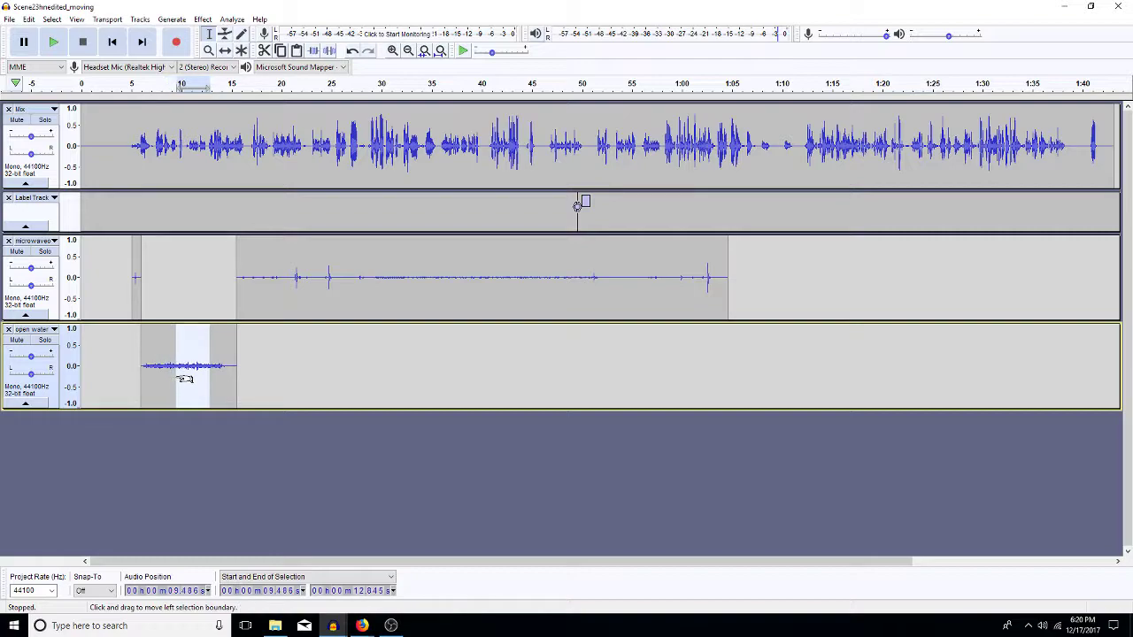
key("Delete")
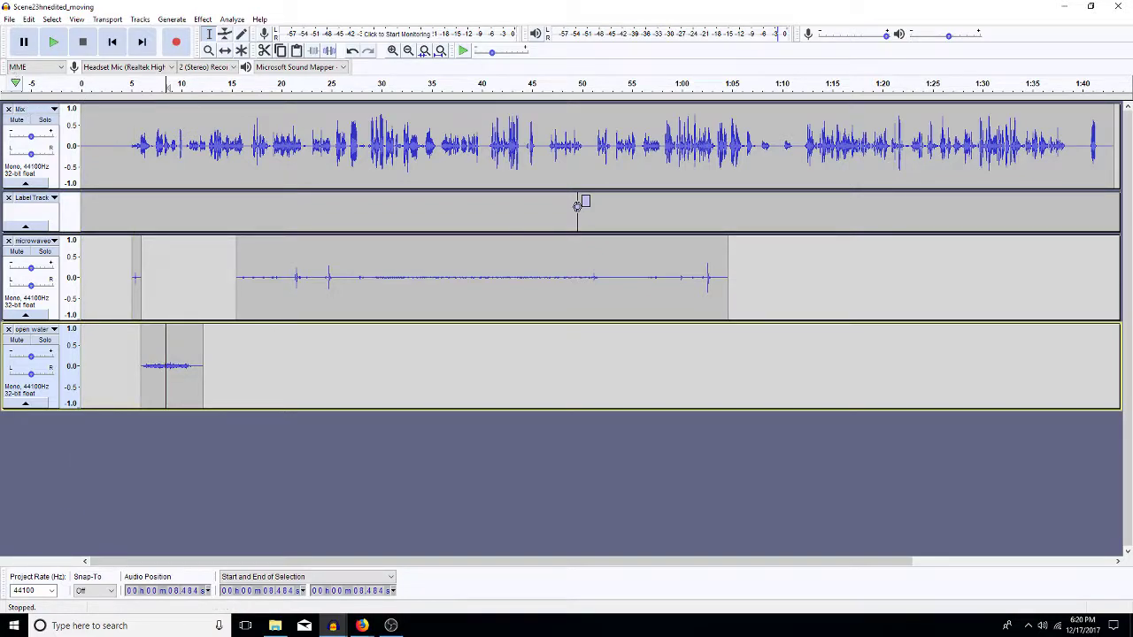
Import the SinkPourDown sound from the washing folder under cooking and eating as a new track
left_click(13, 19)
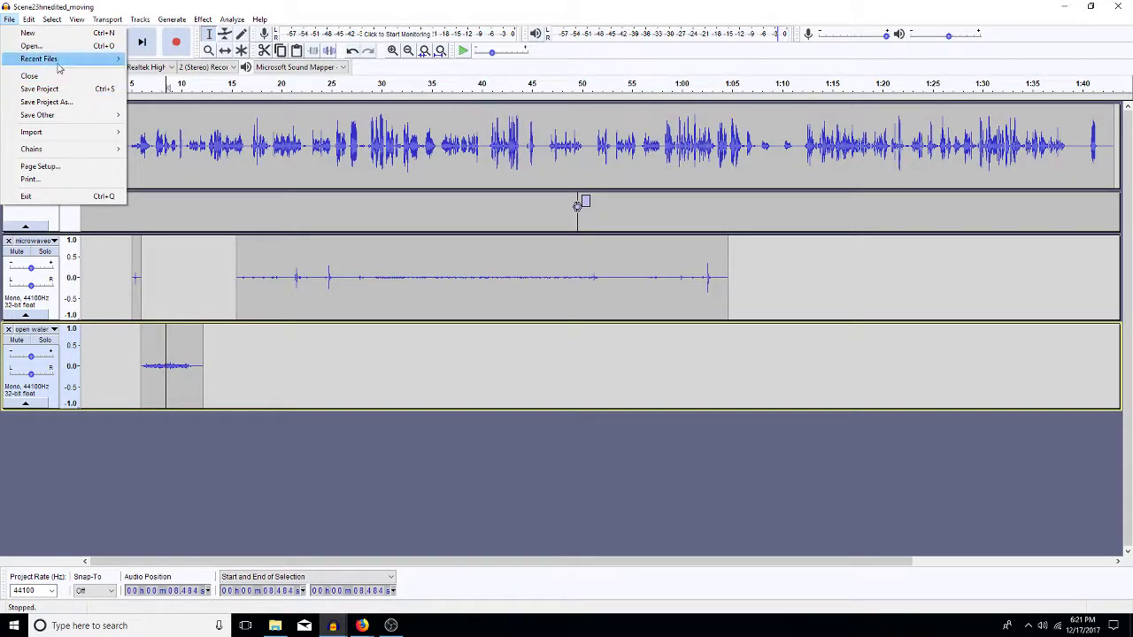
mouse_move(99, 136)
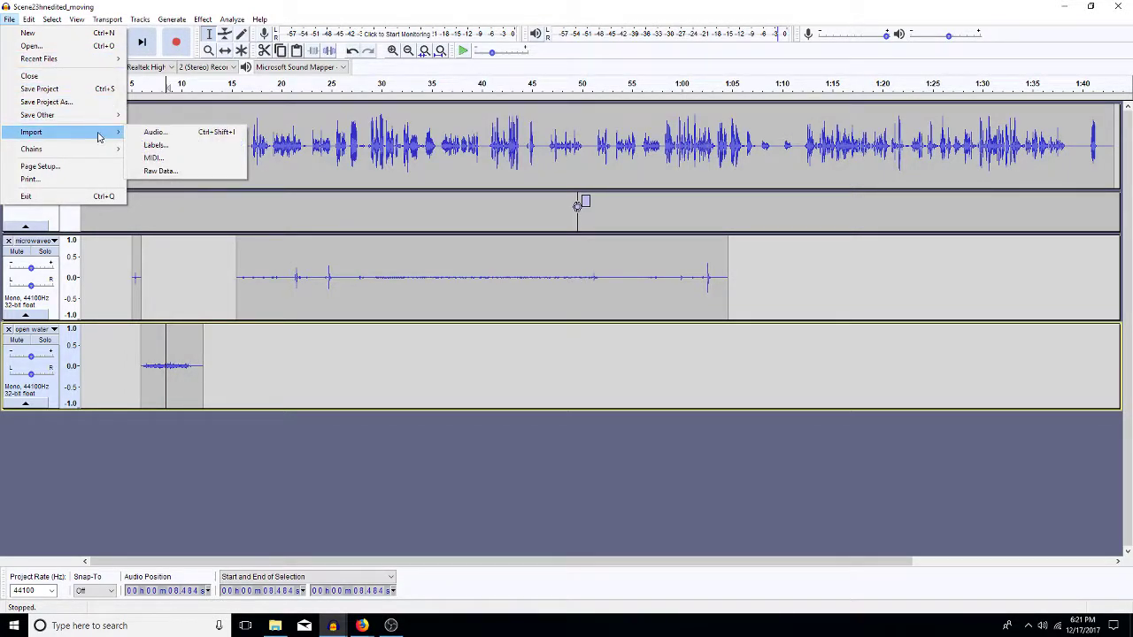
left_click(160, 132)
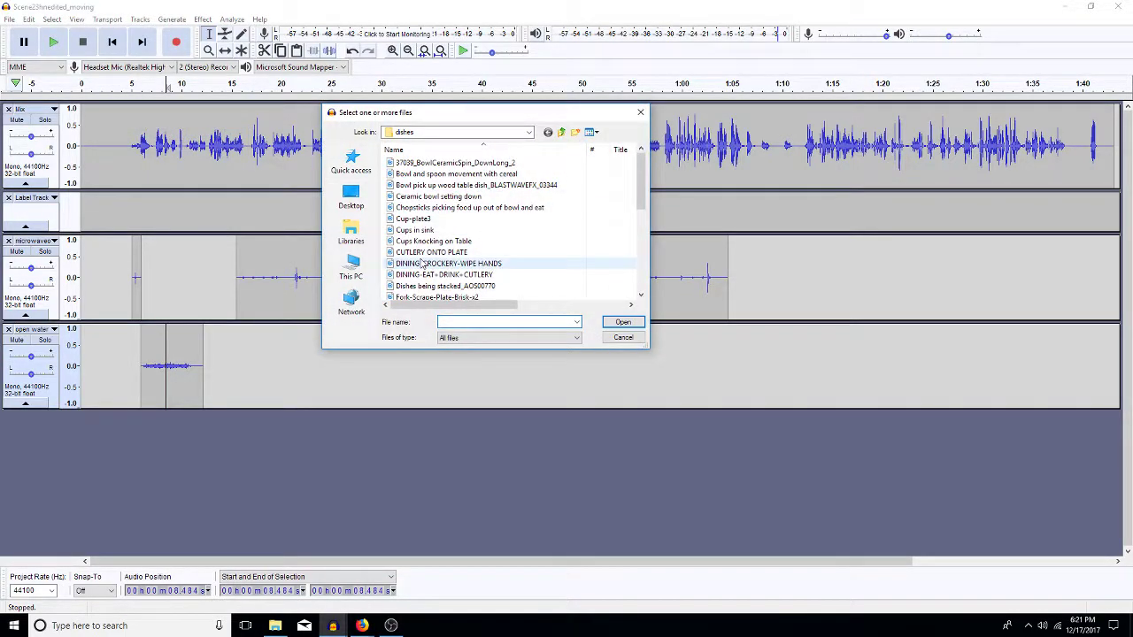
left_click(566, 133)
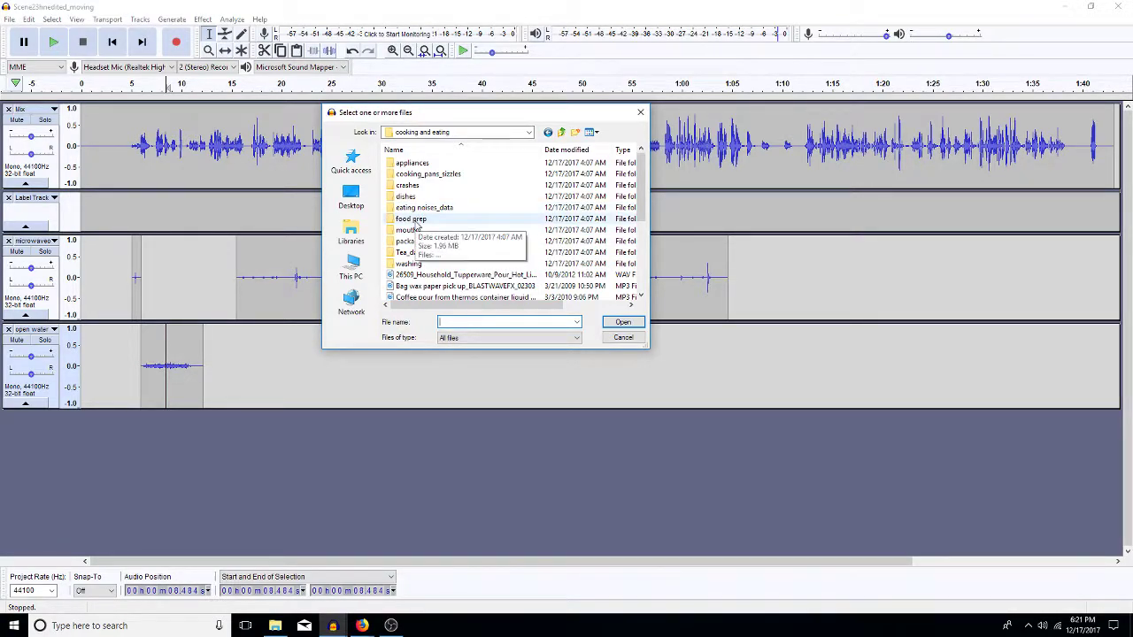
double_click(420, 265)
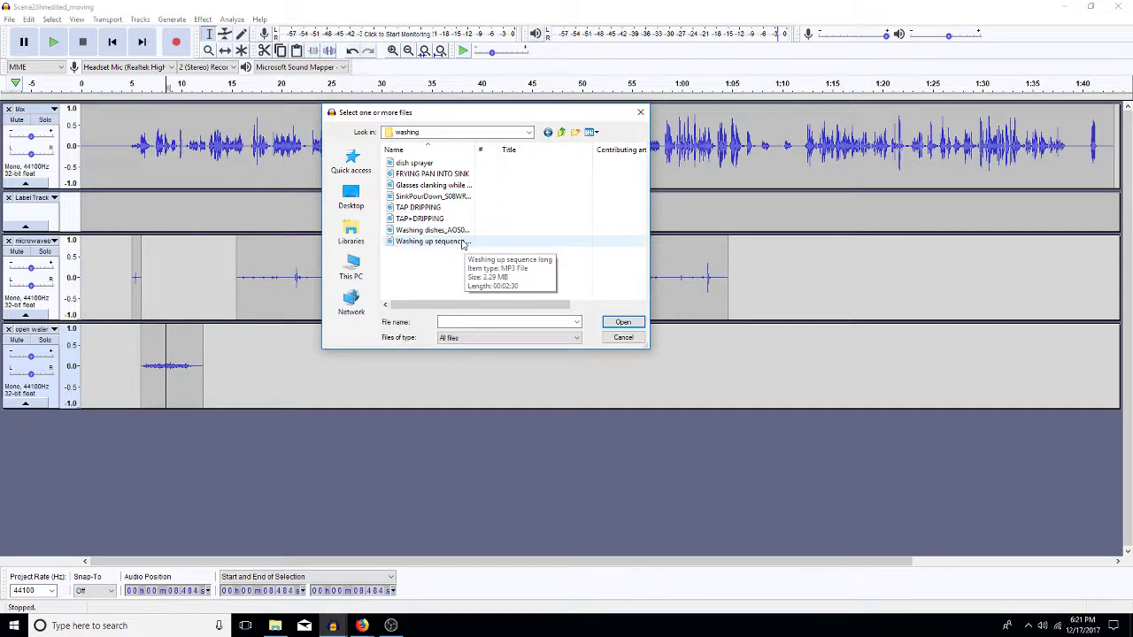
double_click(456, 197)
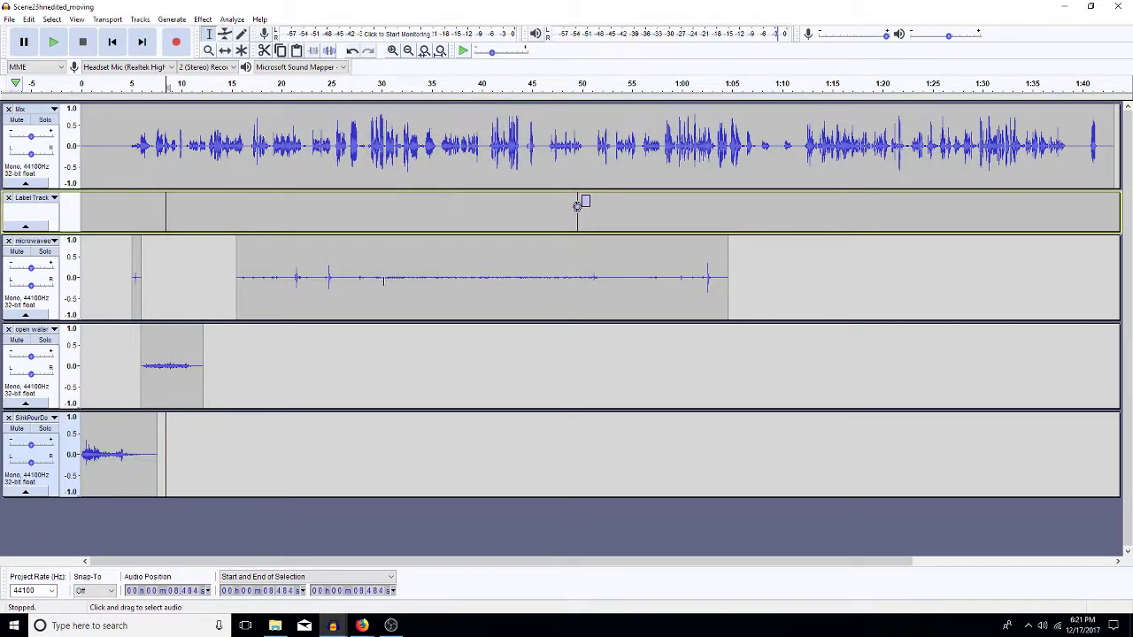
Play the imported sink pour clip on its own, then remove its track
double_click(88, 485)
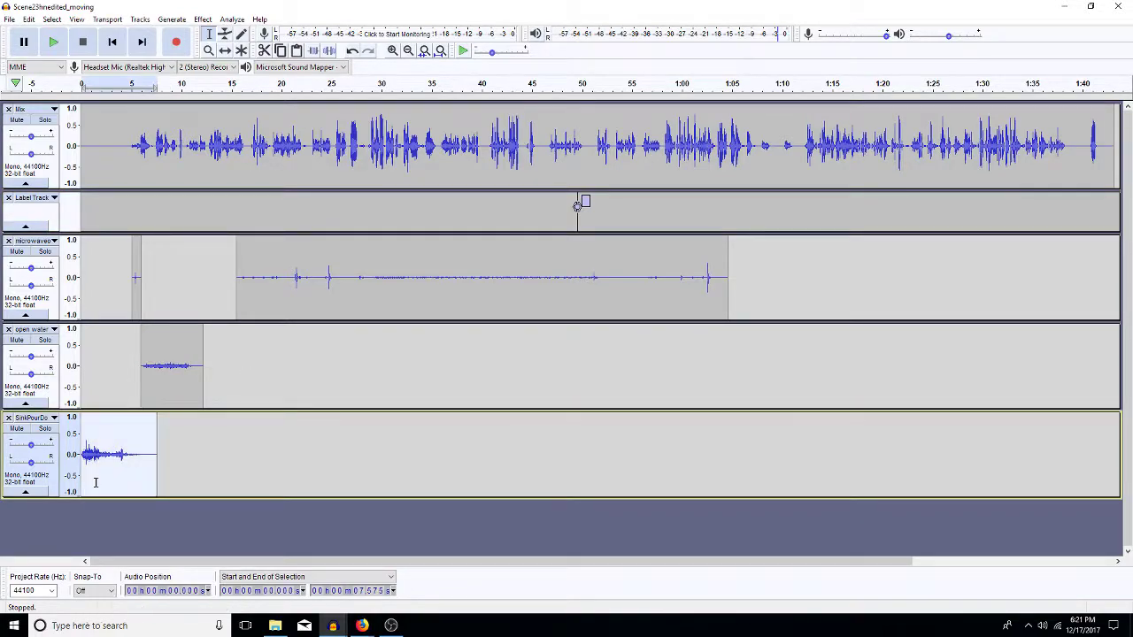
left_click(44, 429)
key("space")
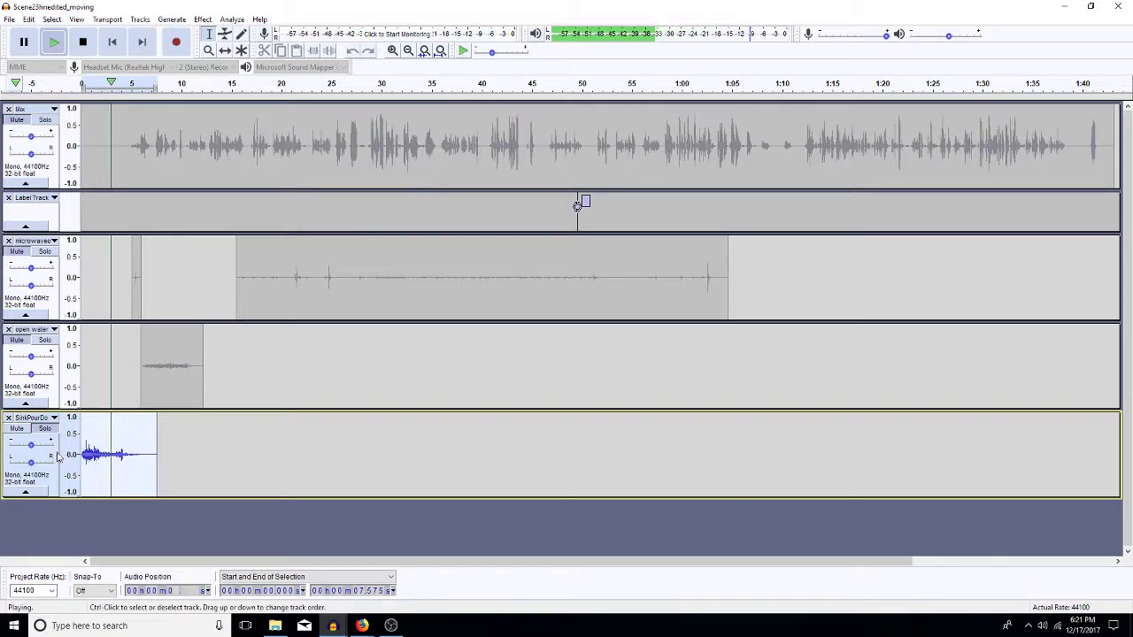
key("space")
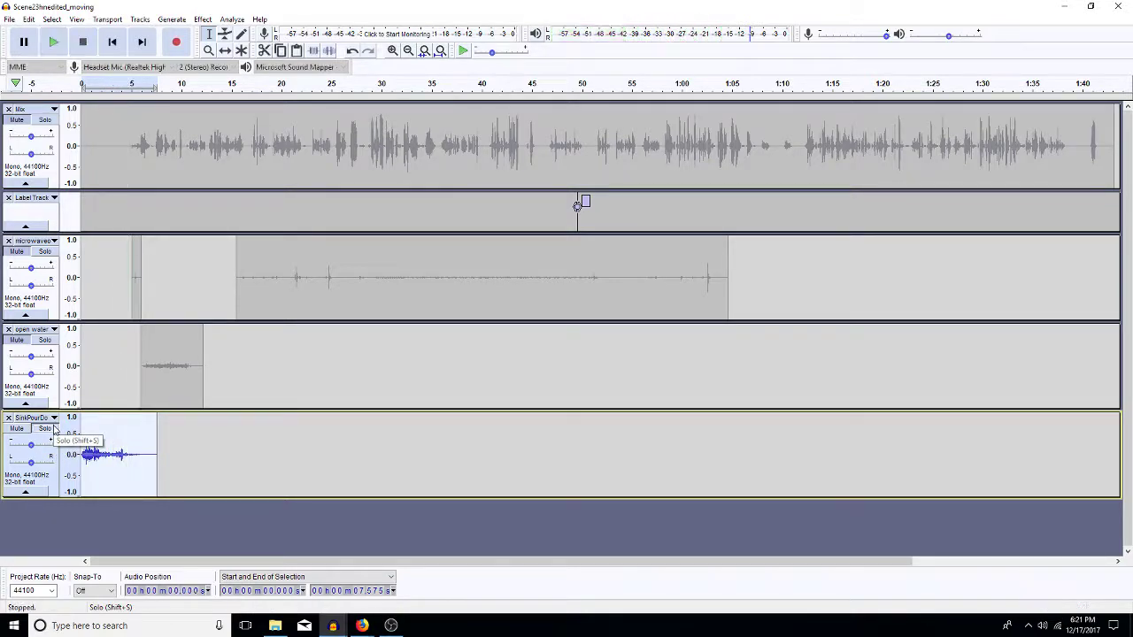
left_click(56, 421)
left_click(174, 455)
left_click(8, 417)
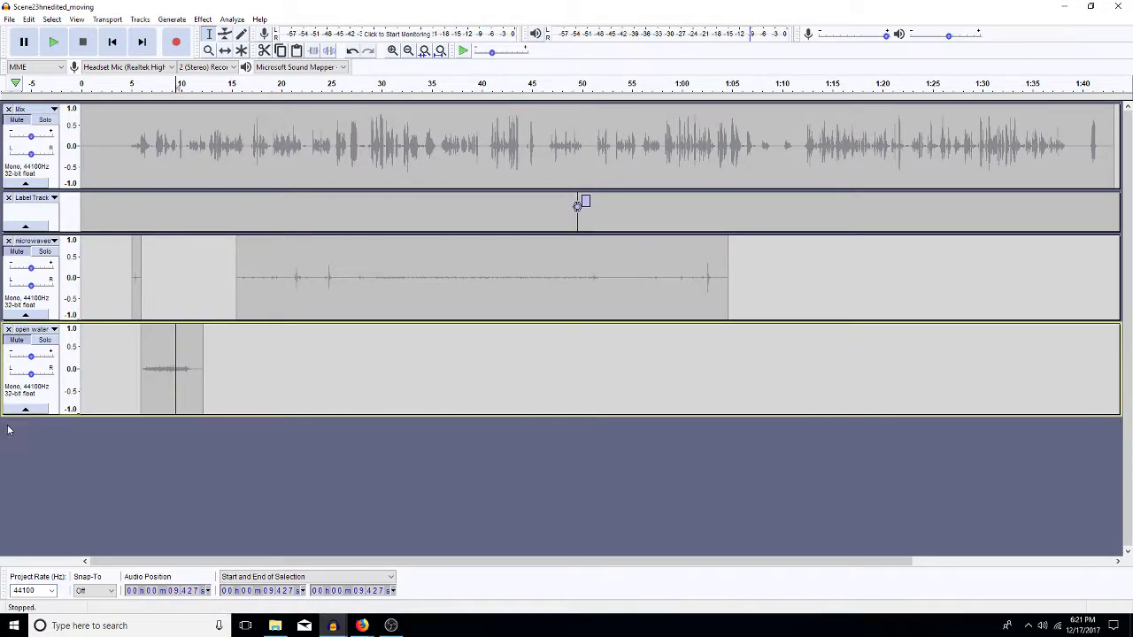
Open the audio import dialog and look through the cooking_pans_sizzles folder for a suitable kitchen sound
left_click(8, 20)
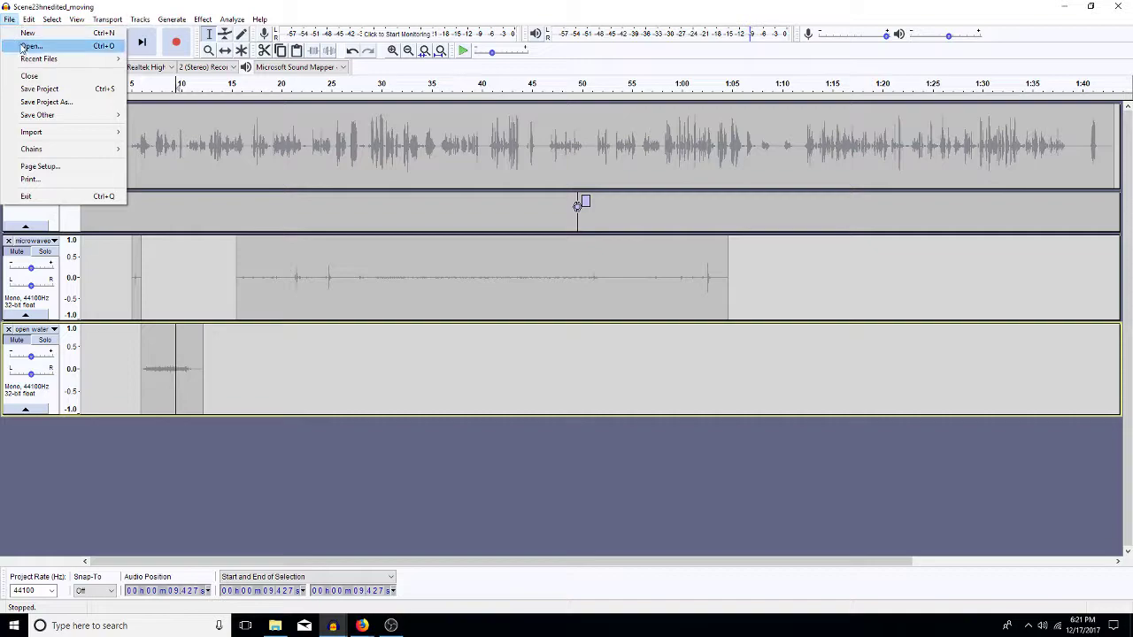
mouse_move(86, 137)
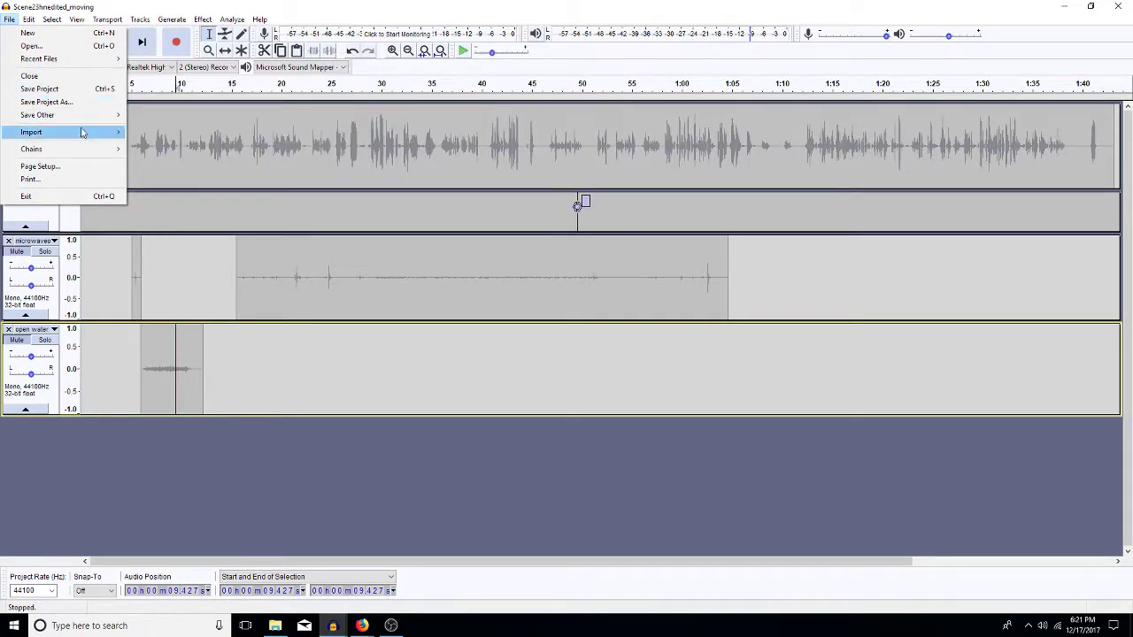
left_click(155, 132)
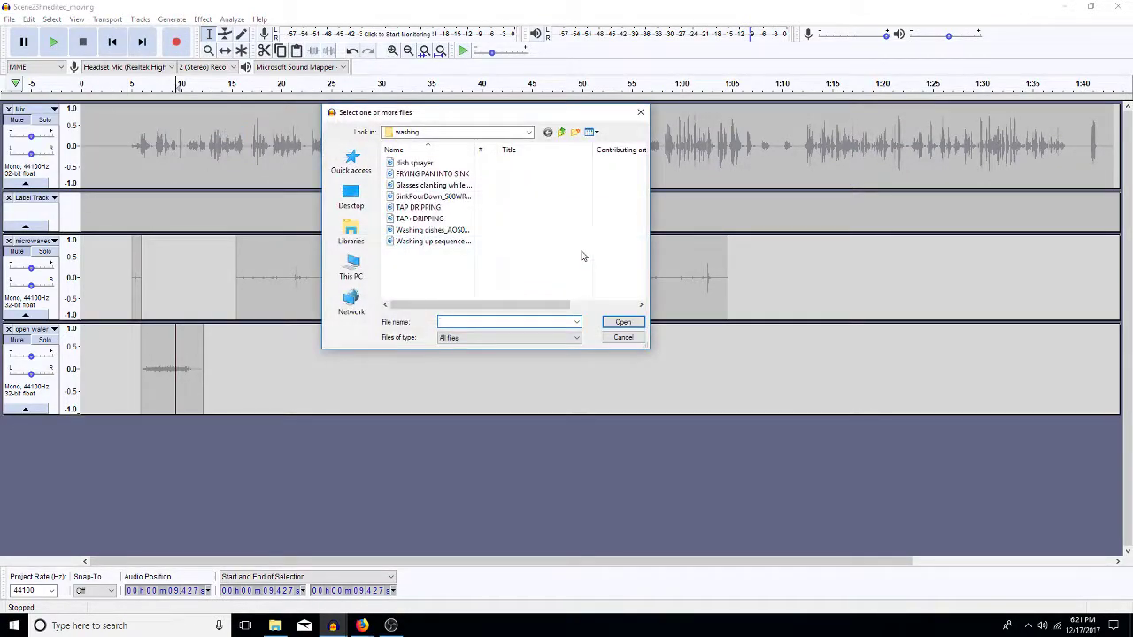
left_click(562, 133)
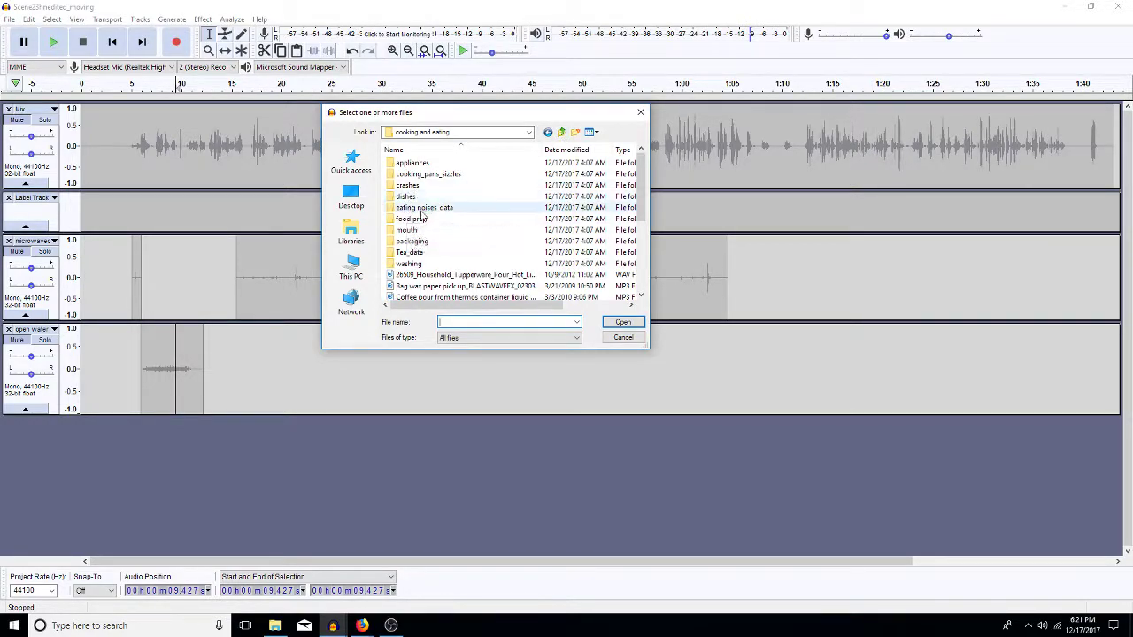
double_click(420, 174)
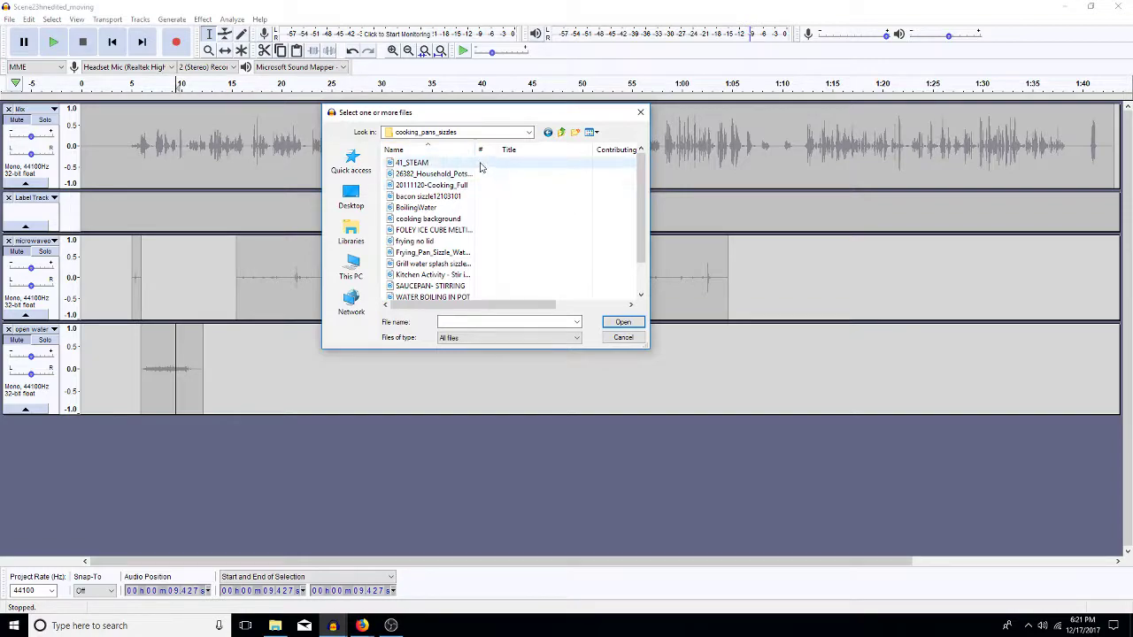
left_click_drag(476, 152, 555, 150)
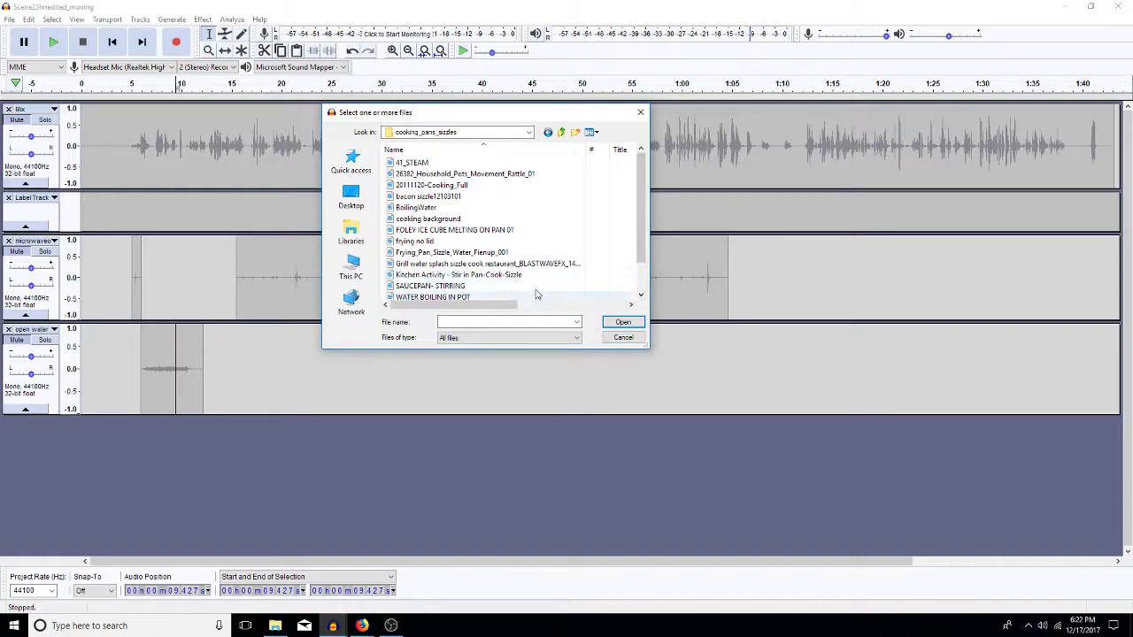
left_click(642, 290)
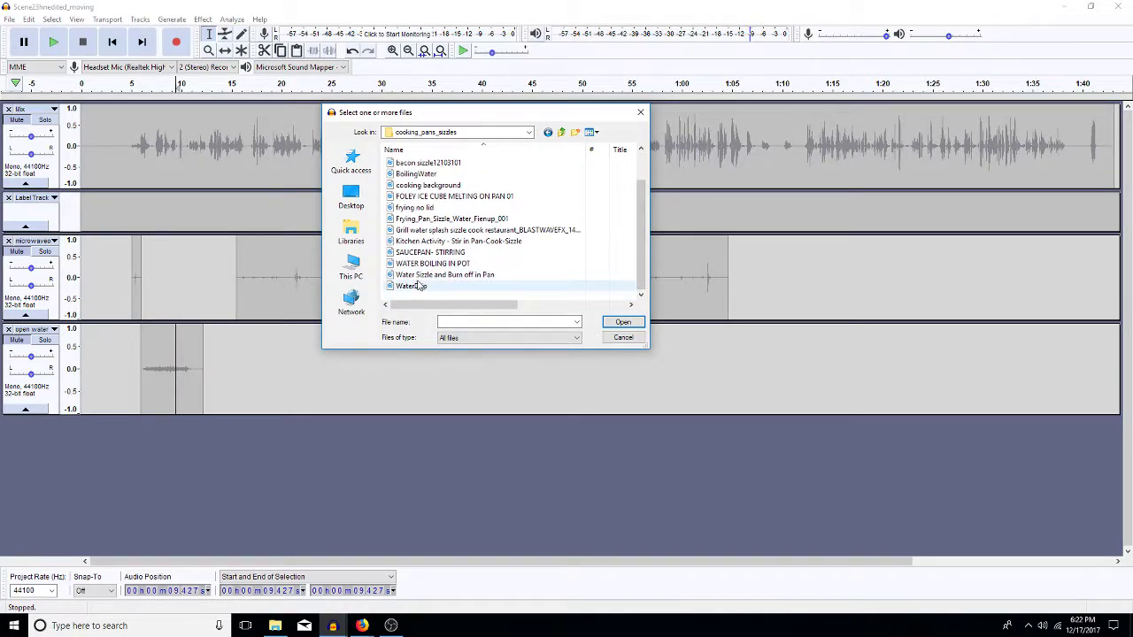
Look through the whole file list of the cooking and eating folder for a usable sound
left_click(564, 131)
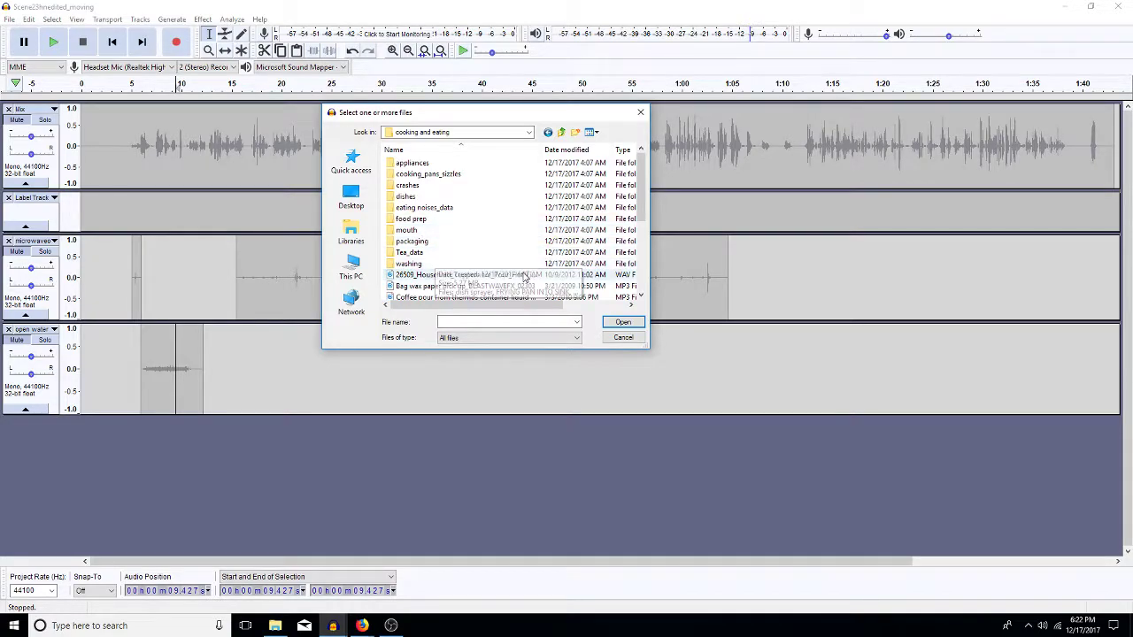
left_click(641, 298)
left_click(641, 297)
left_click(641, 298)
left_click(641, 298)
left_click(641, 297)
left_click(641, 298)
left_click(641, 297)
left_click(641, 297)
left_click(641, 297)
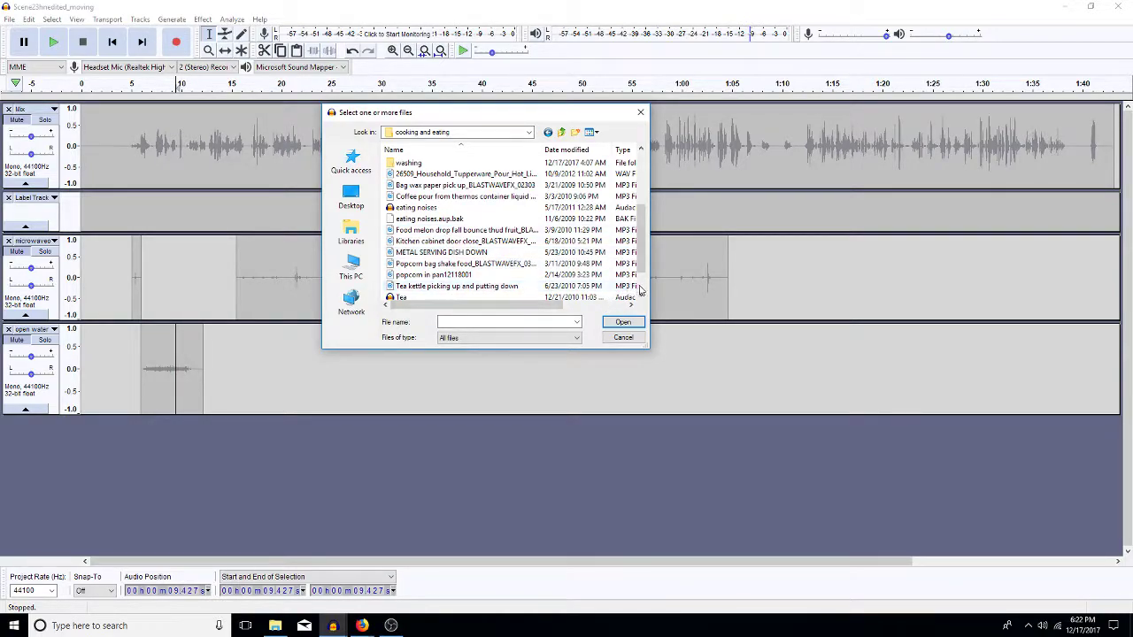
scroll(643, 292, "down", 1)
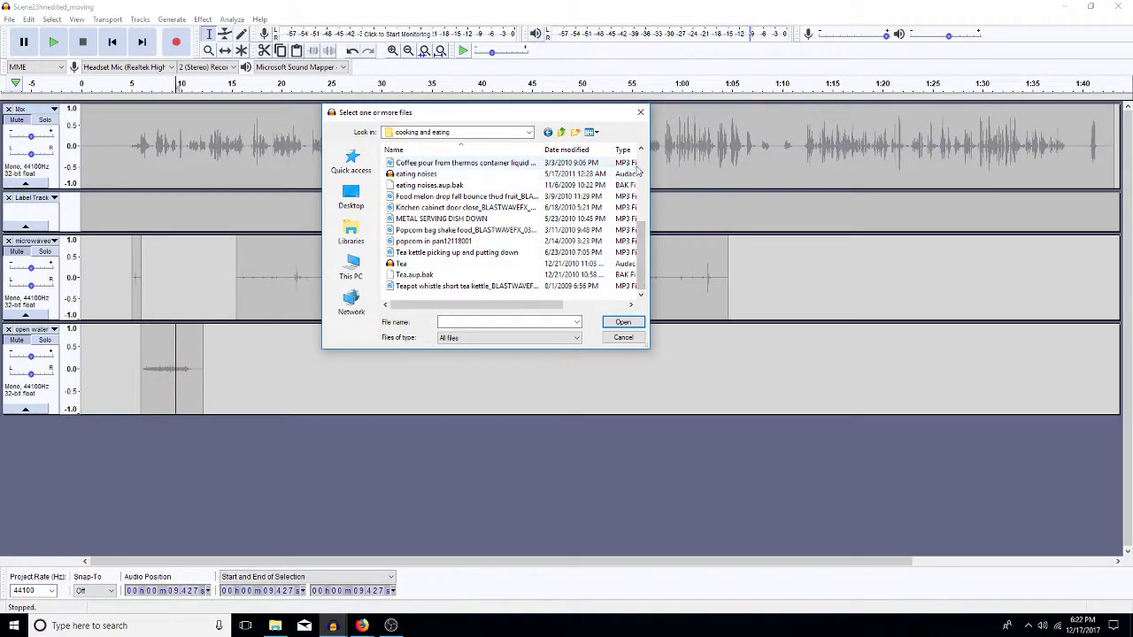
Check the subfolders and files of the home noises folder for a usable sound
left_click(562, 133)
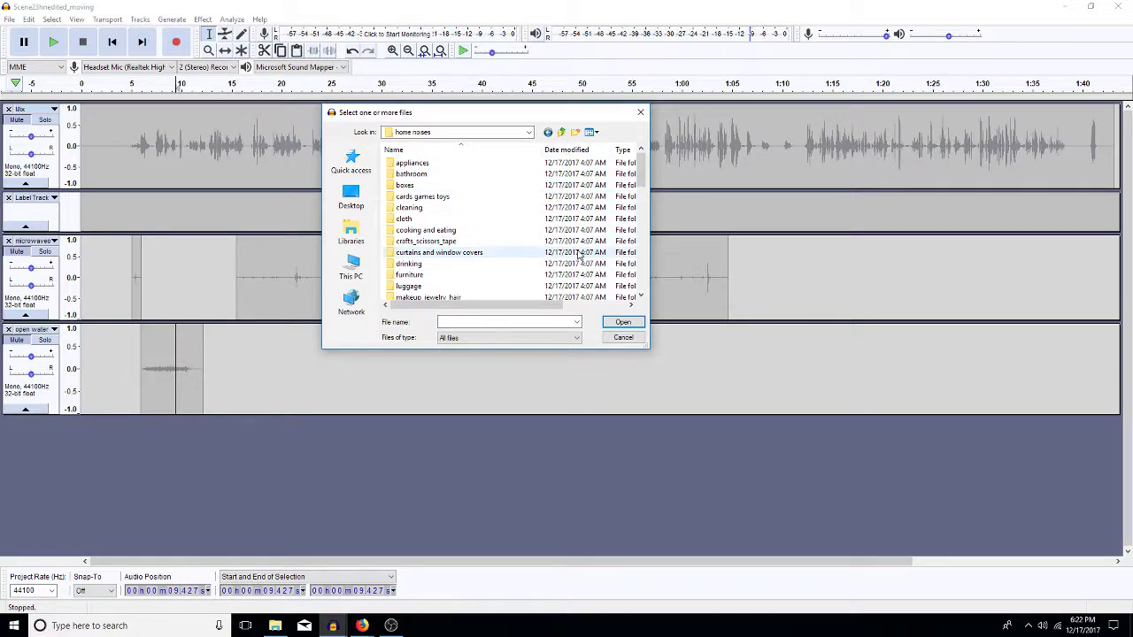
scroll(642, 290, "down", 10)
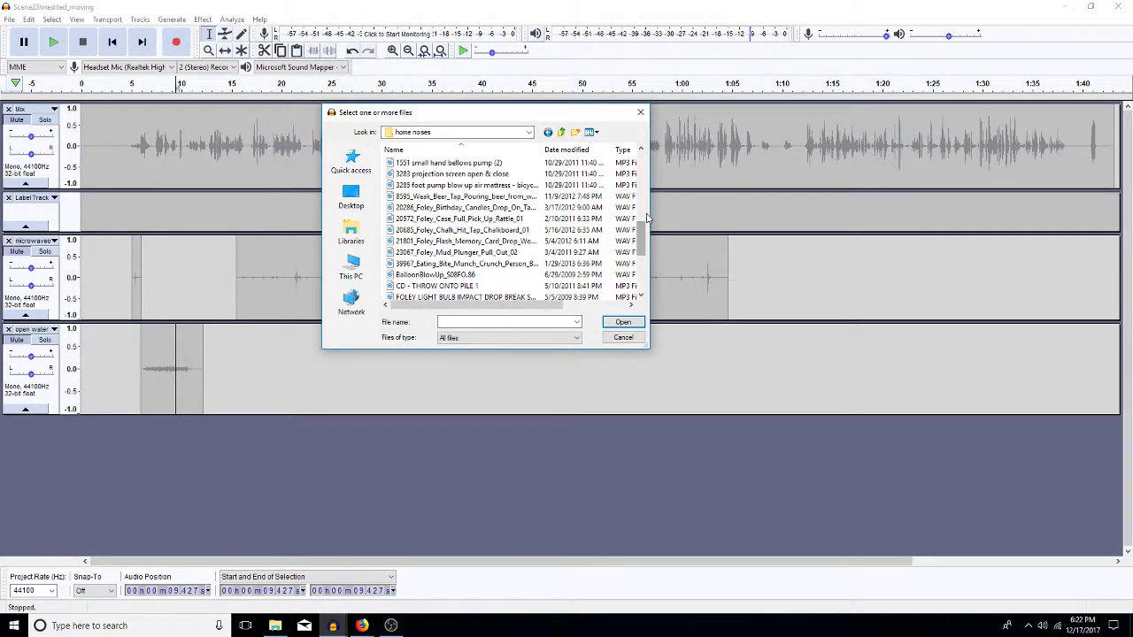
scroll(647, 218, "up", 4)
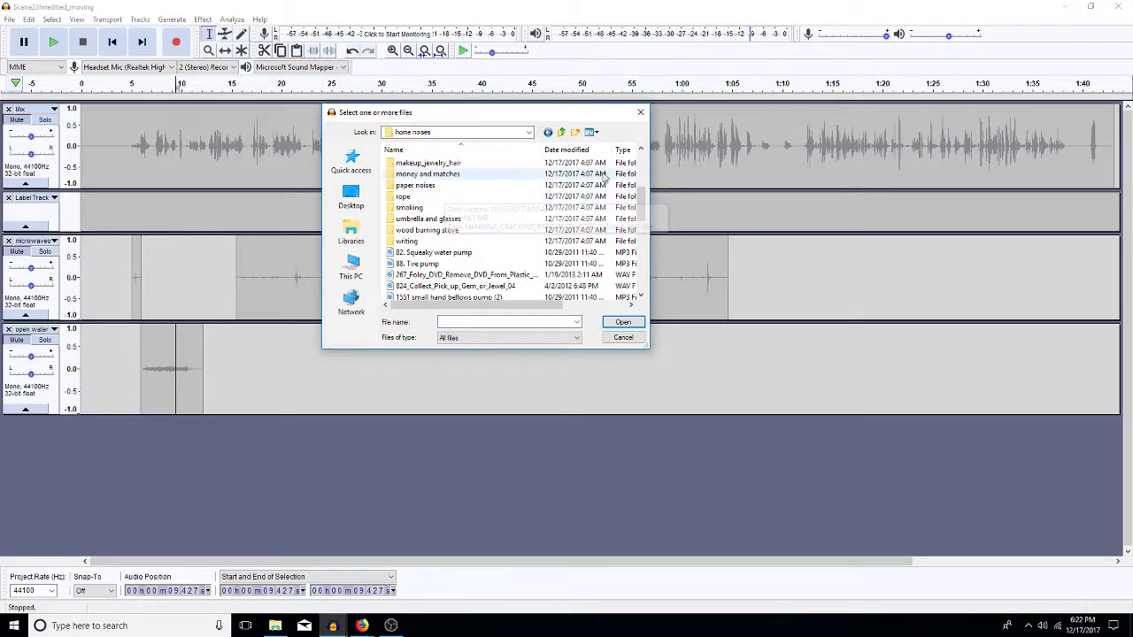
scroll(636, 164, "up", 4)
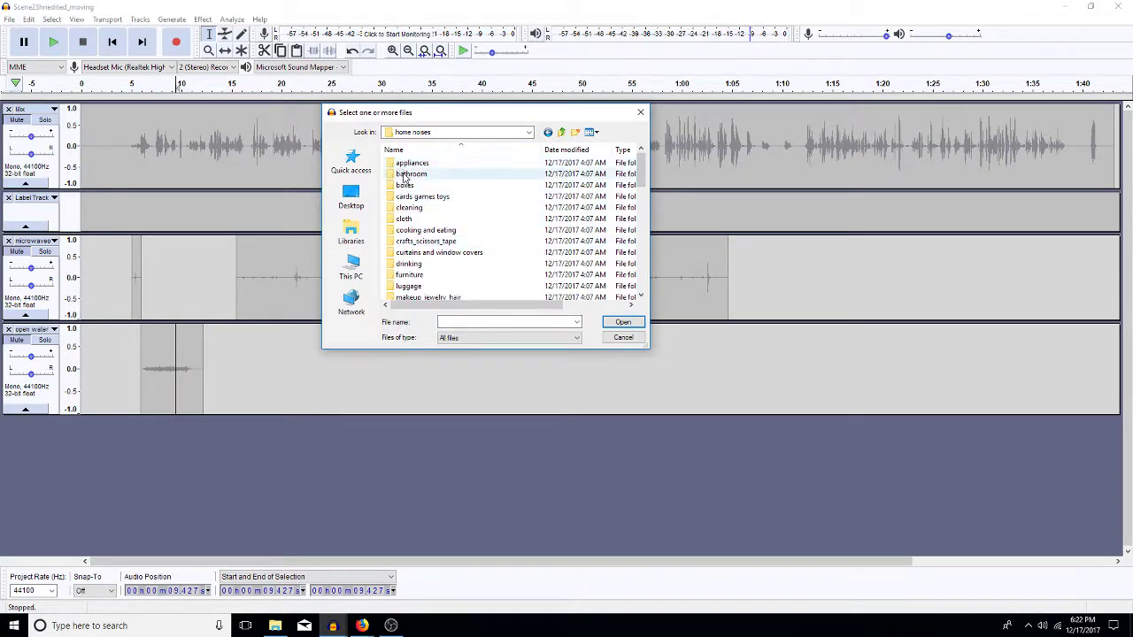
Go to the water noises folder of the effects library and examine its bath subfolder
left_click(562, 132)
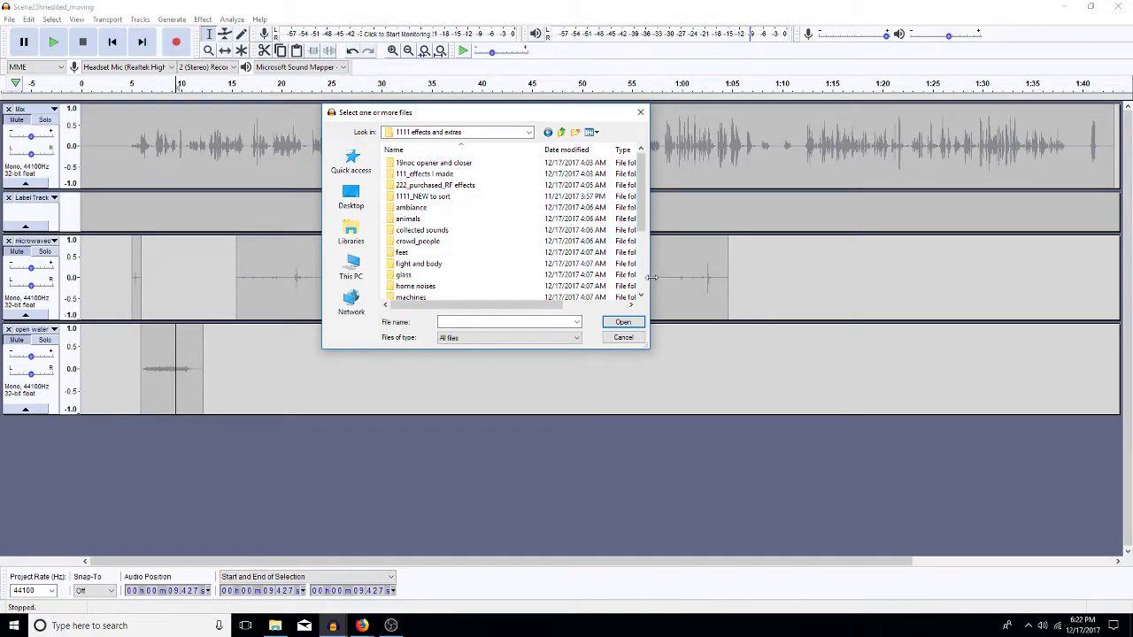
scroll(641, 290, "down", 3)
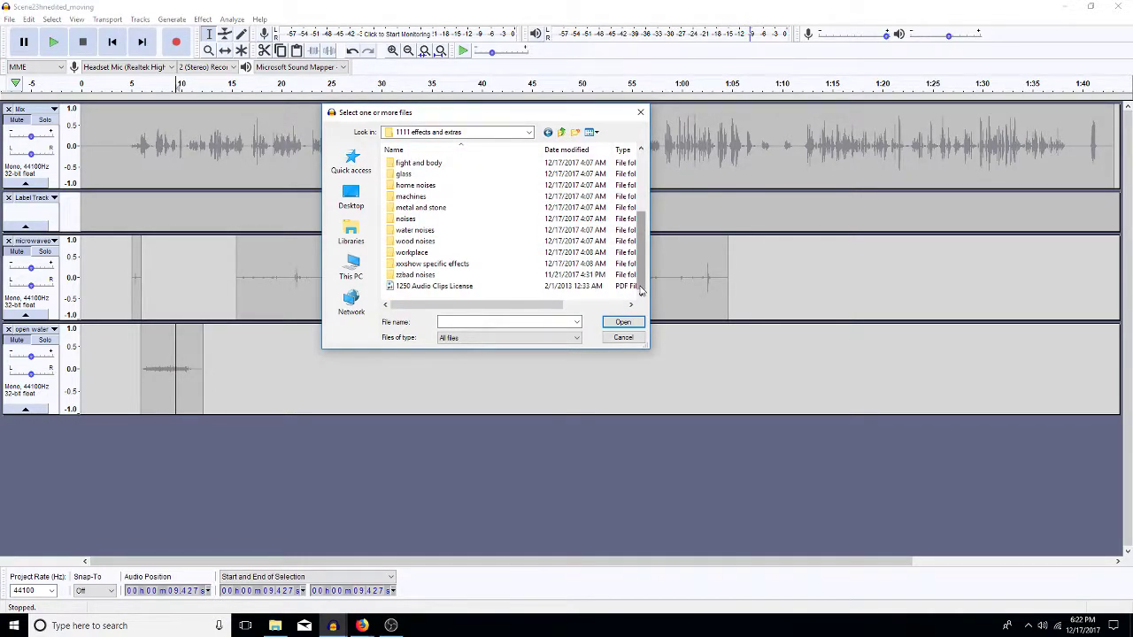
double_click(414, 230)
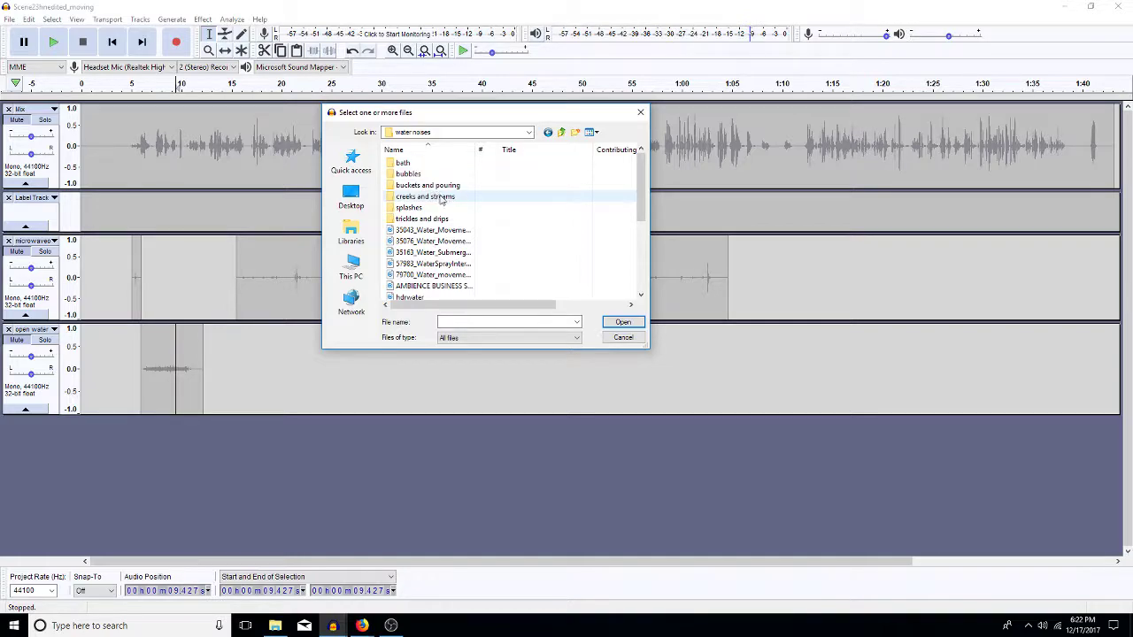
double_click(405, 165)
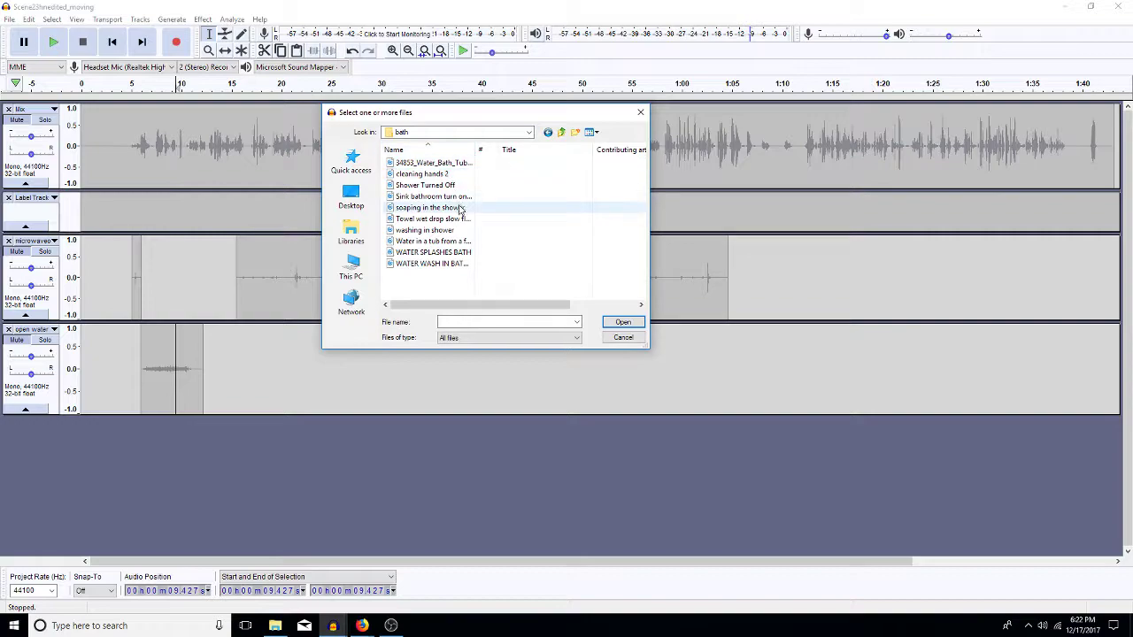
Look through the remaining files in the water noises folder and close the import dialog without importing anything
left_click(561, 133)
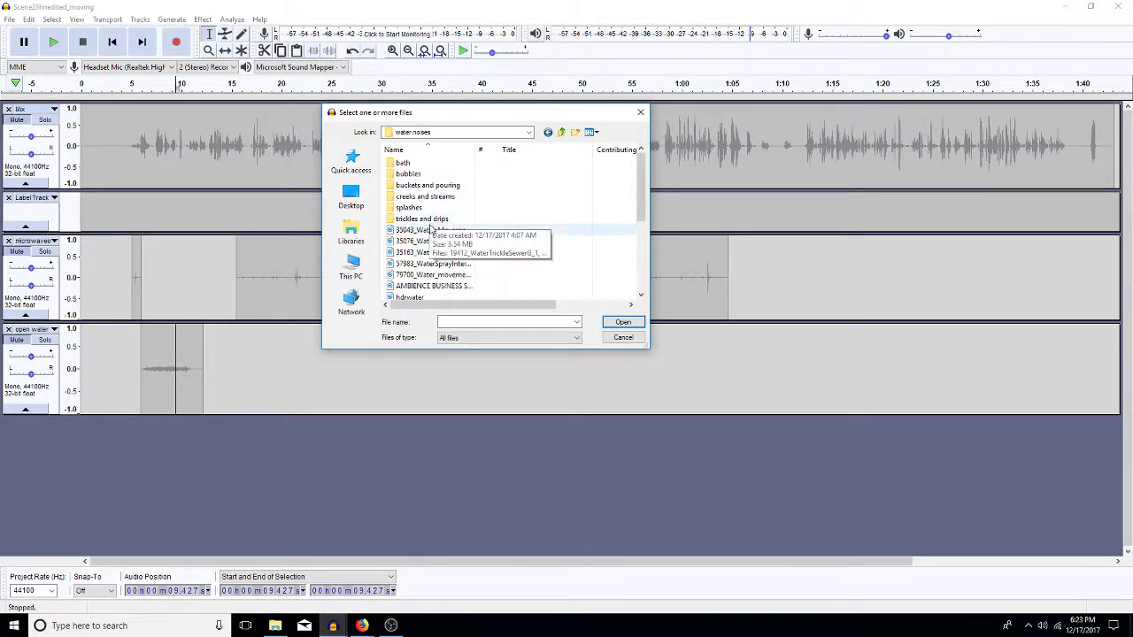
scroll(642, 301, "down", 2)
left_click(642, 298)
left_click(642, 298)
left_click(642, 298)
left_click(641, 298)
left_click(642, 298)
left_click(642, 297)
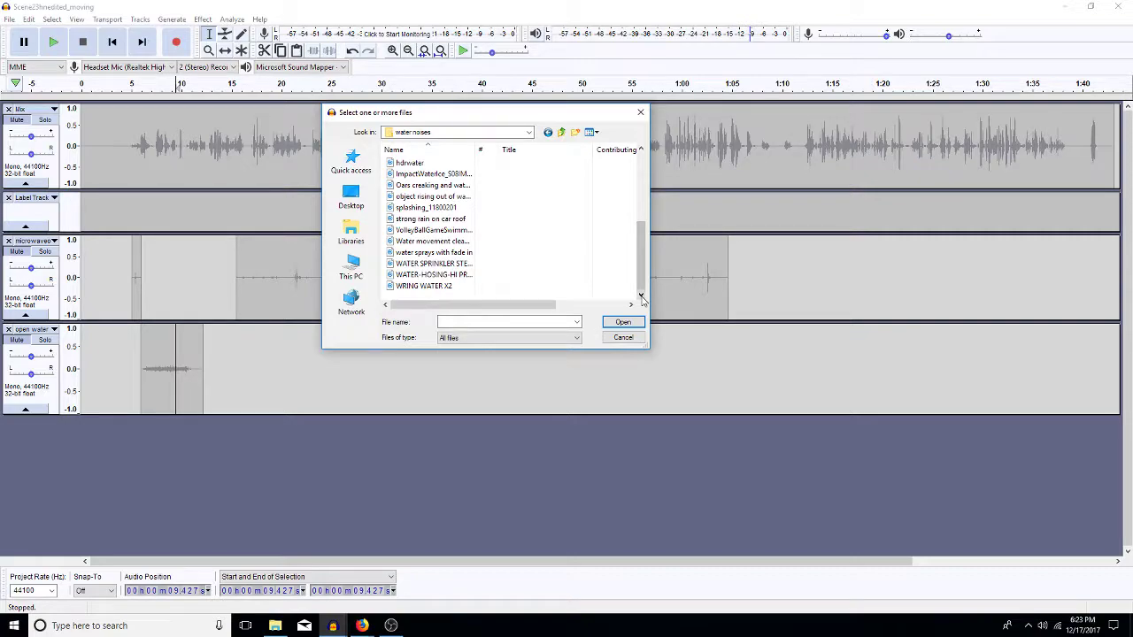
left_click(623, 337)
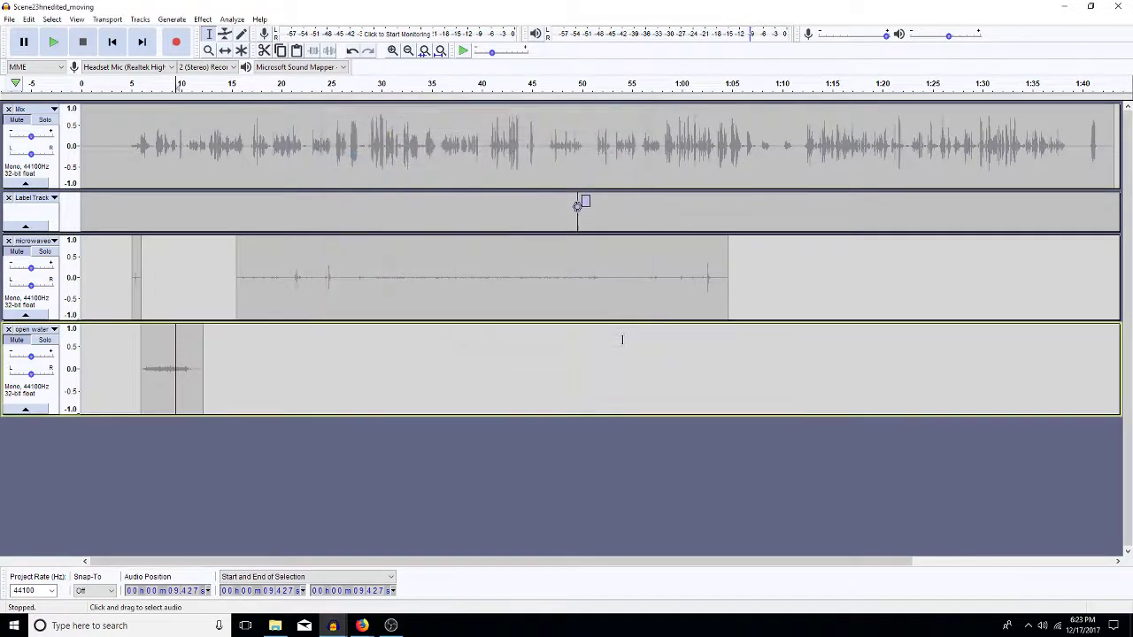
Amplify the whole open water clip, from 6.020 s to 12.196 s, by -8 dB
double_click(171, 380)
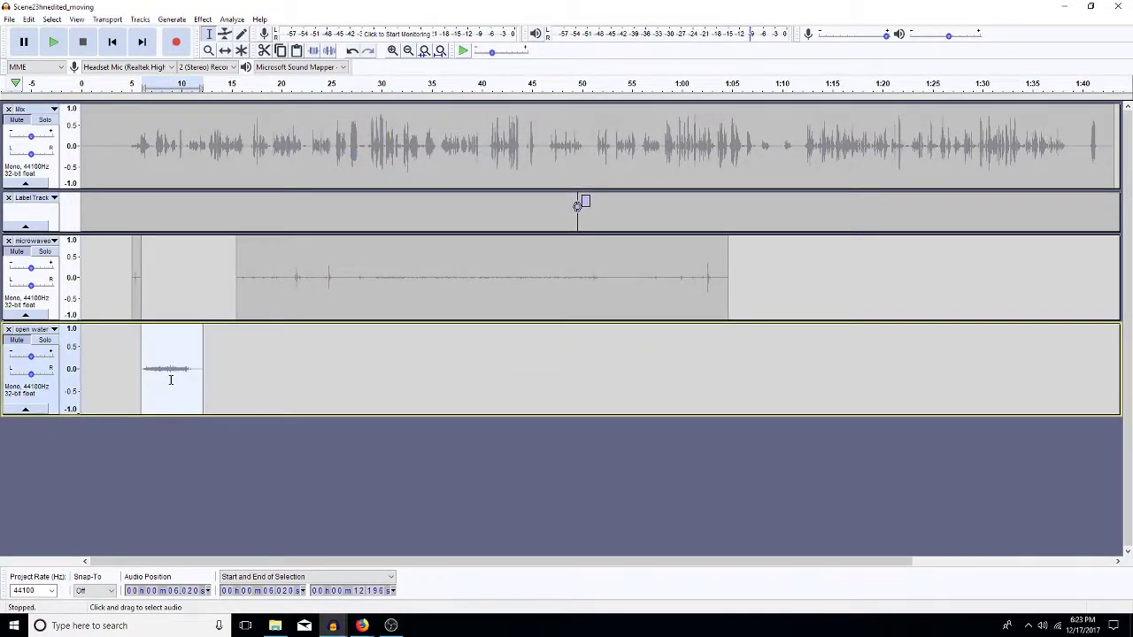
key("ctrl+r")
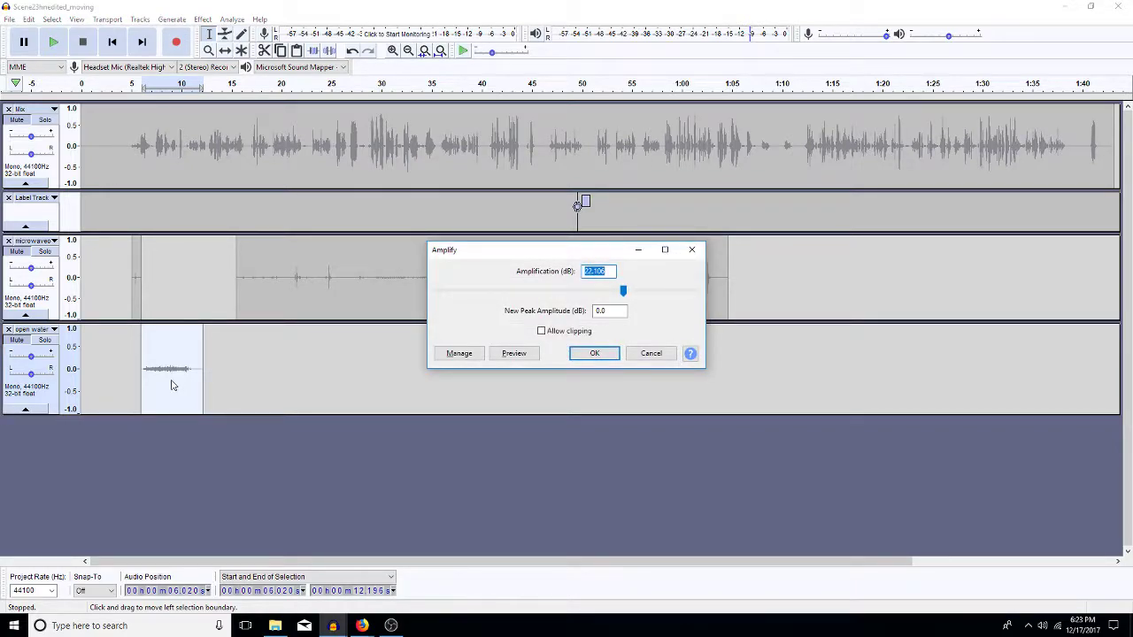
key("BackSpace")
type("-8")
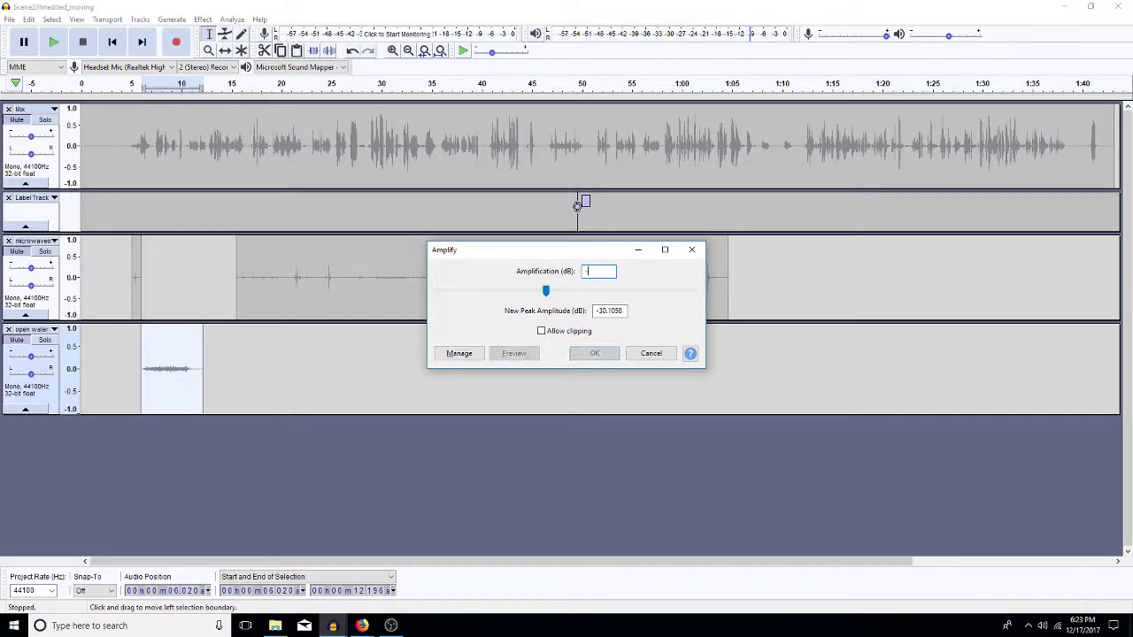
key("Return")
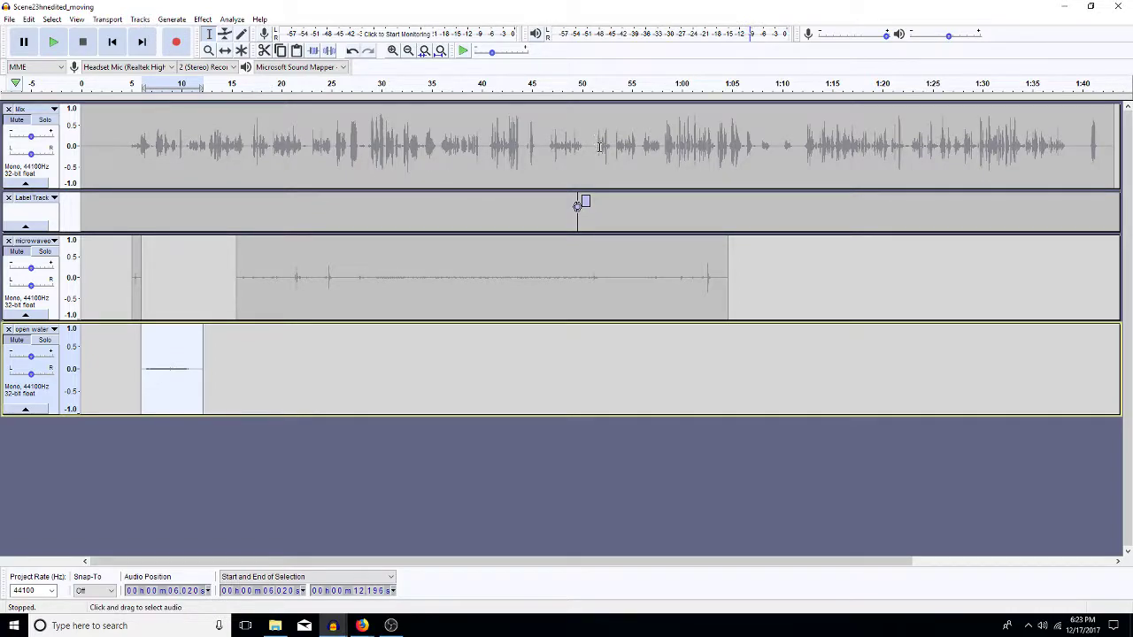
Paste the copied audio into the gap in the Mix track at 51.202 s
mouse_move(594, 156)
left_mouse_down()
mouse_move(582, 166)
mouse_move(594, 172)
left_mouse_up()
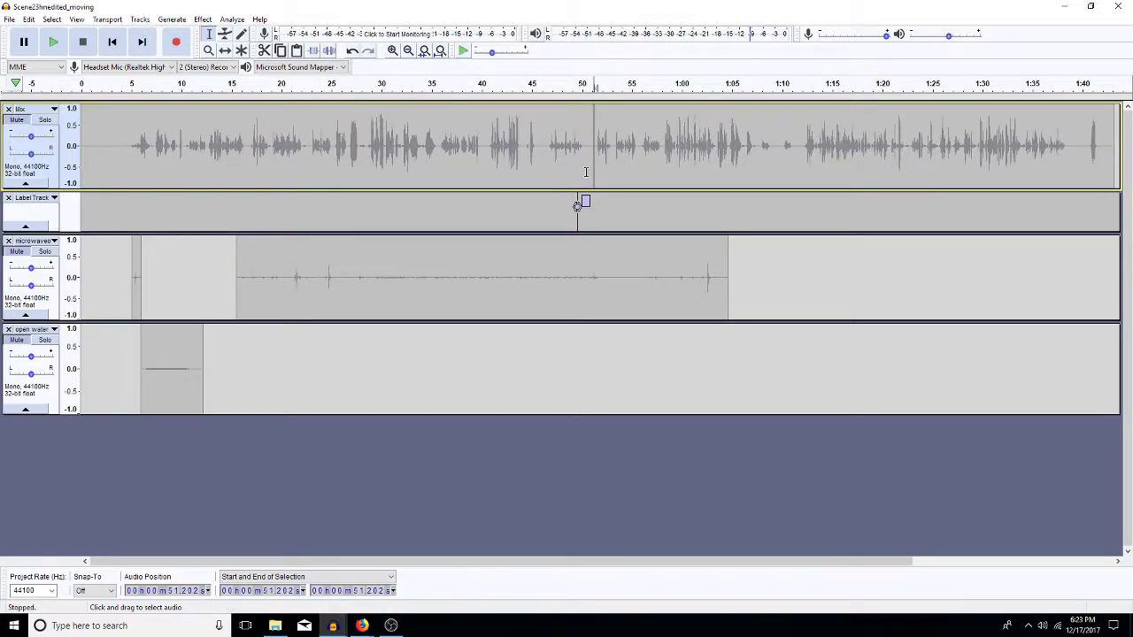
key("ctrl+v")
left_click(510, 158)
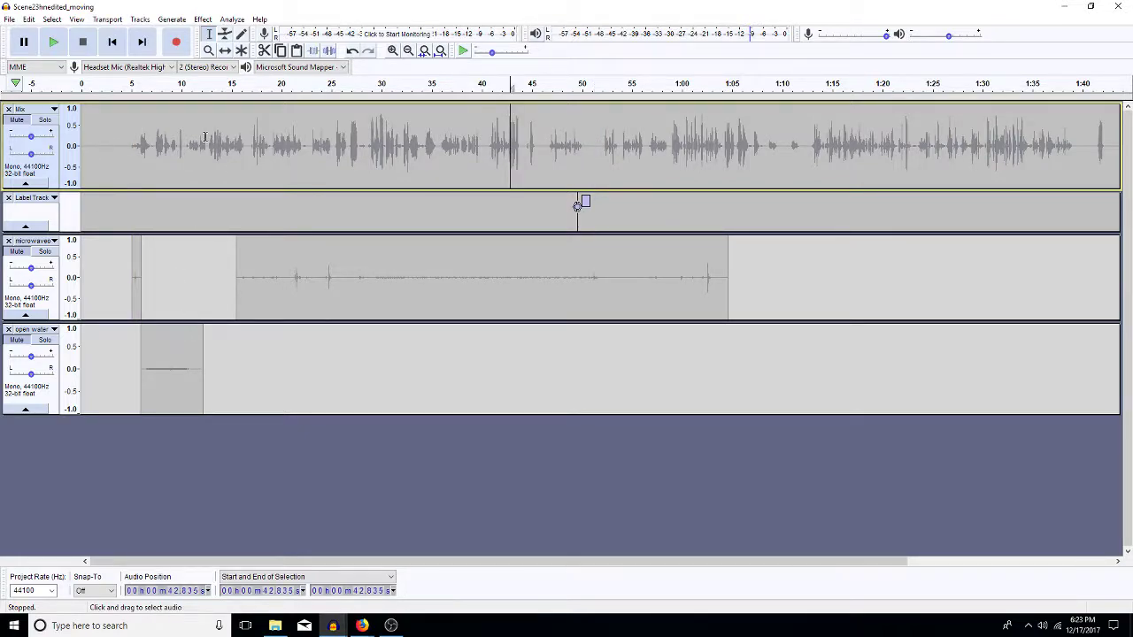
Unmute all tracks and play the scene from 2.651 s to check the sounds under the dialogue
left_click(138, 20)
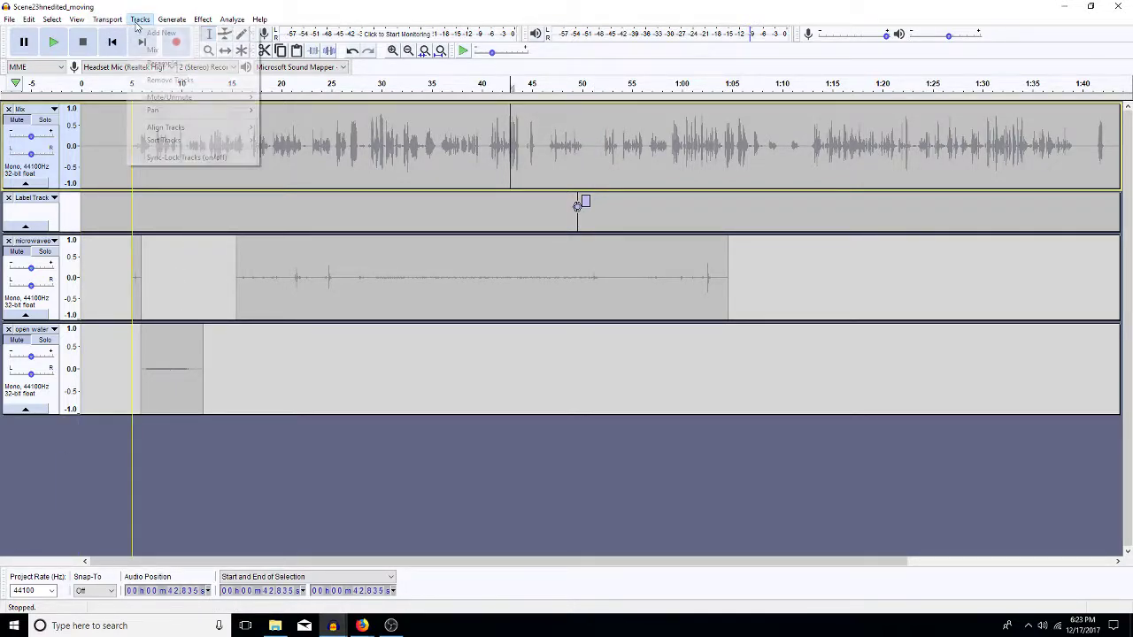
mouse_move(248, 98)
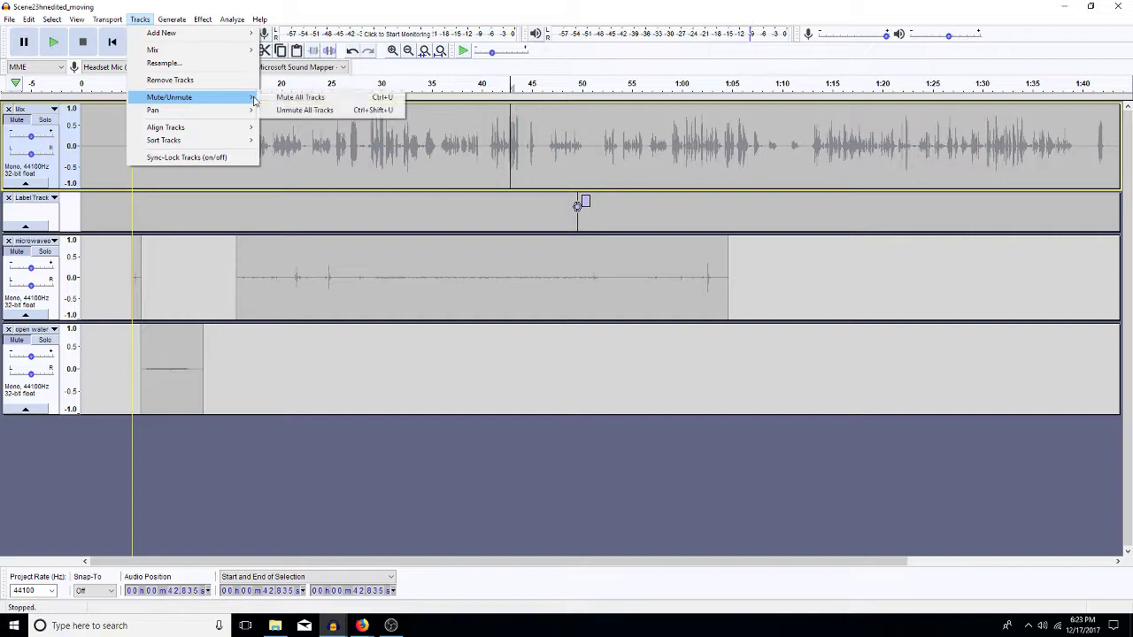
left_click(301, 110)
left_click(106, 151)
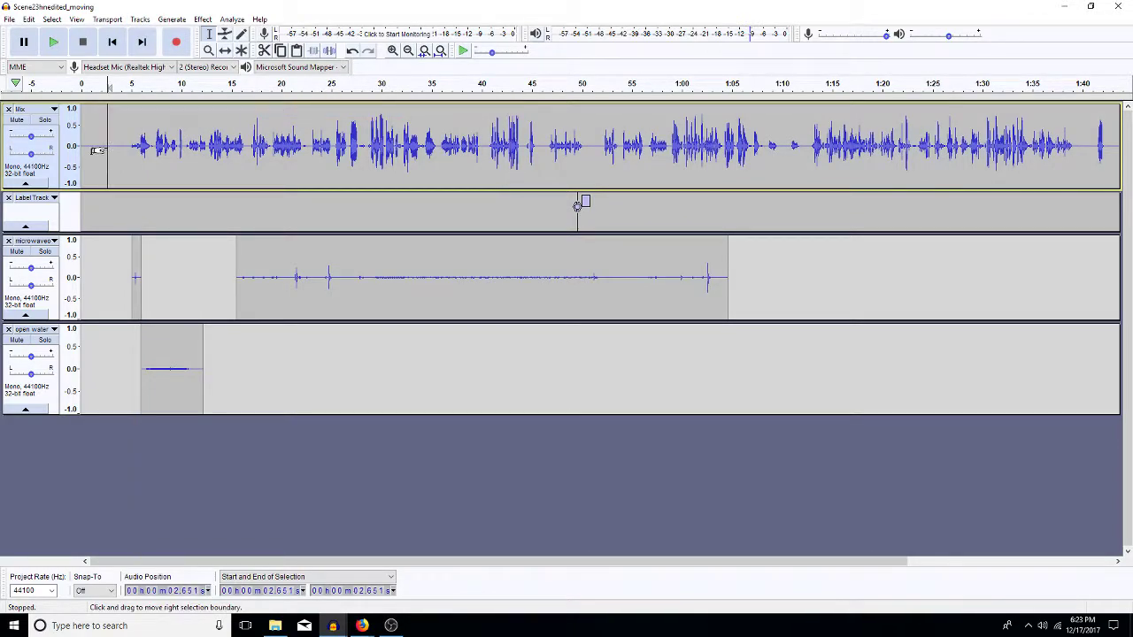
key("space")
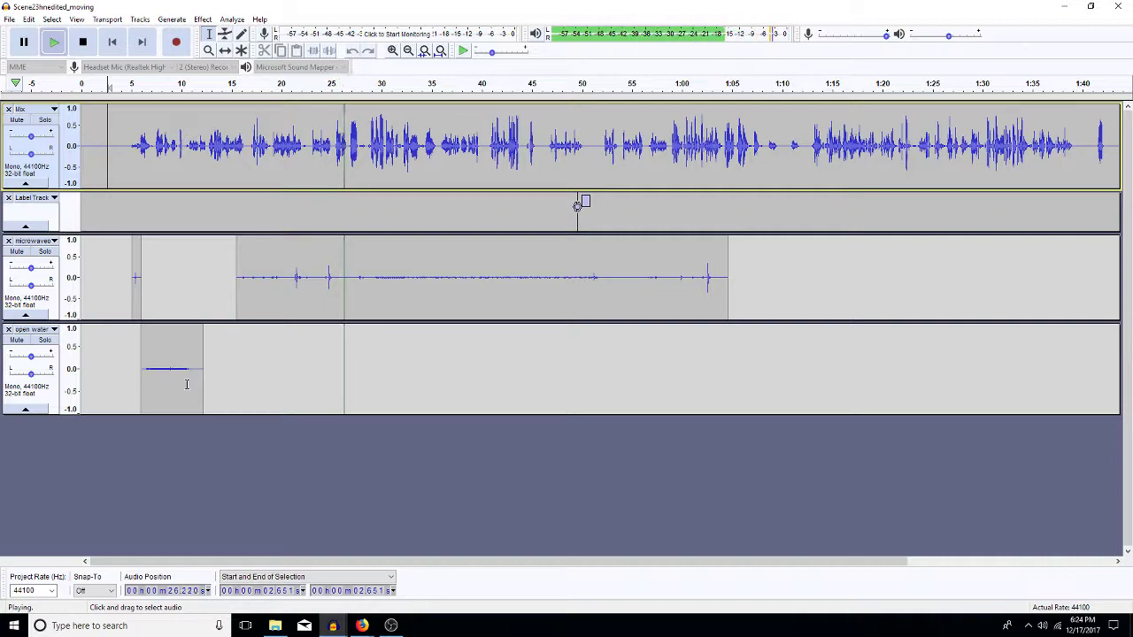
key("space")
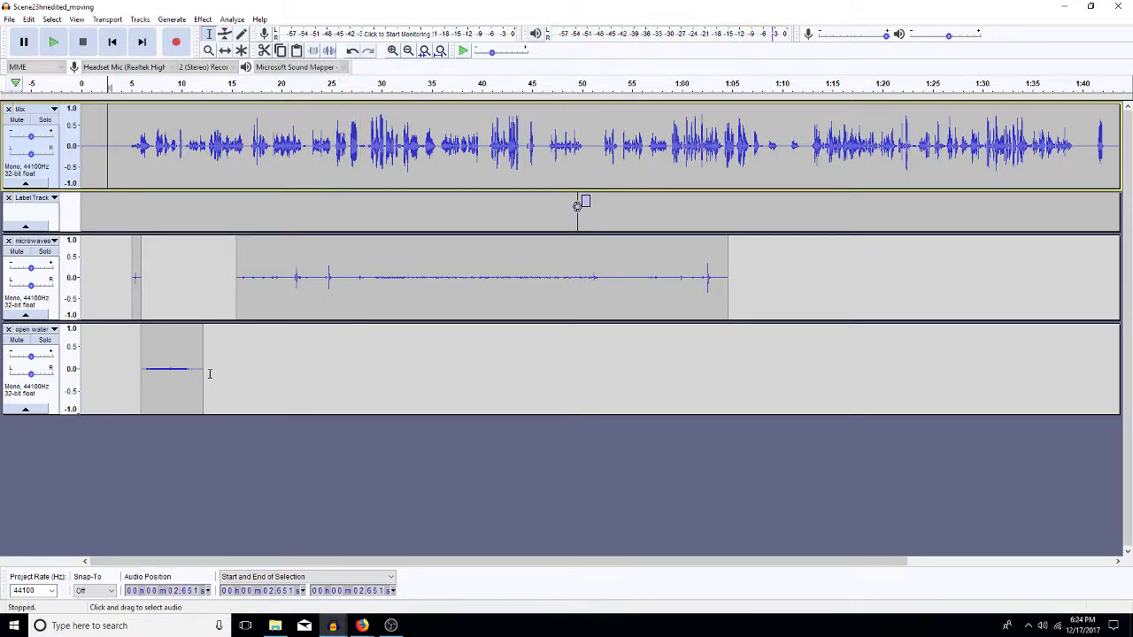
Duplicate the whole open water clip onto a new track and select the copy
double_click(163, 372)
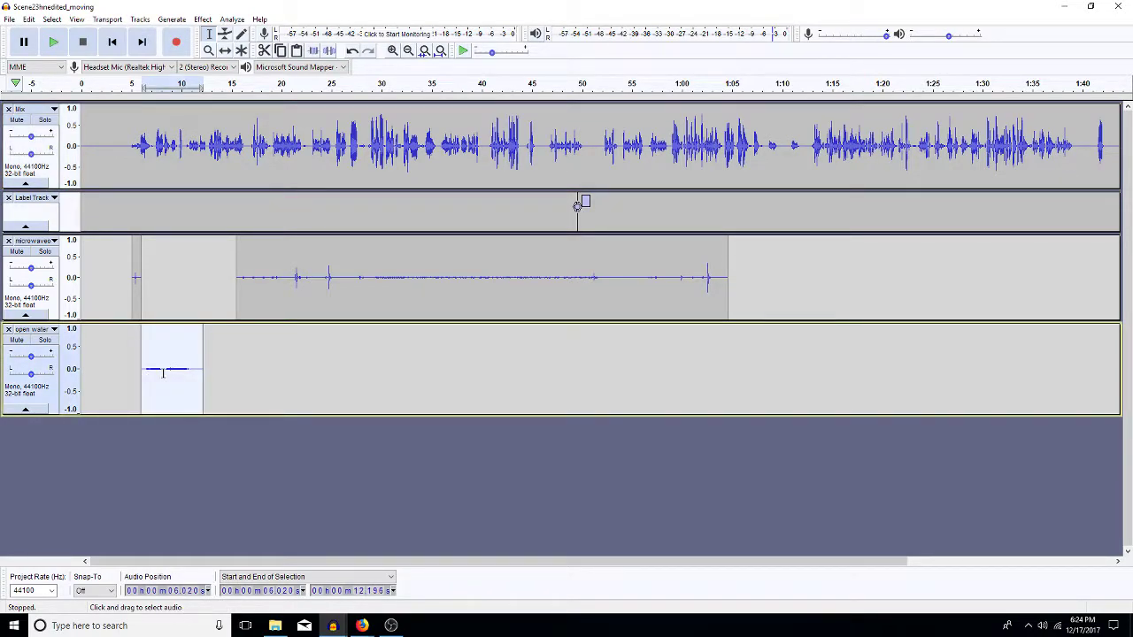
key("ctrl+d")
double_click(179, 462)
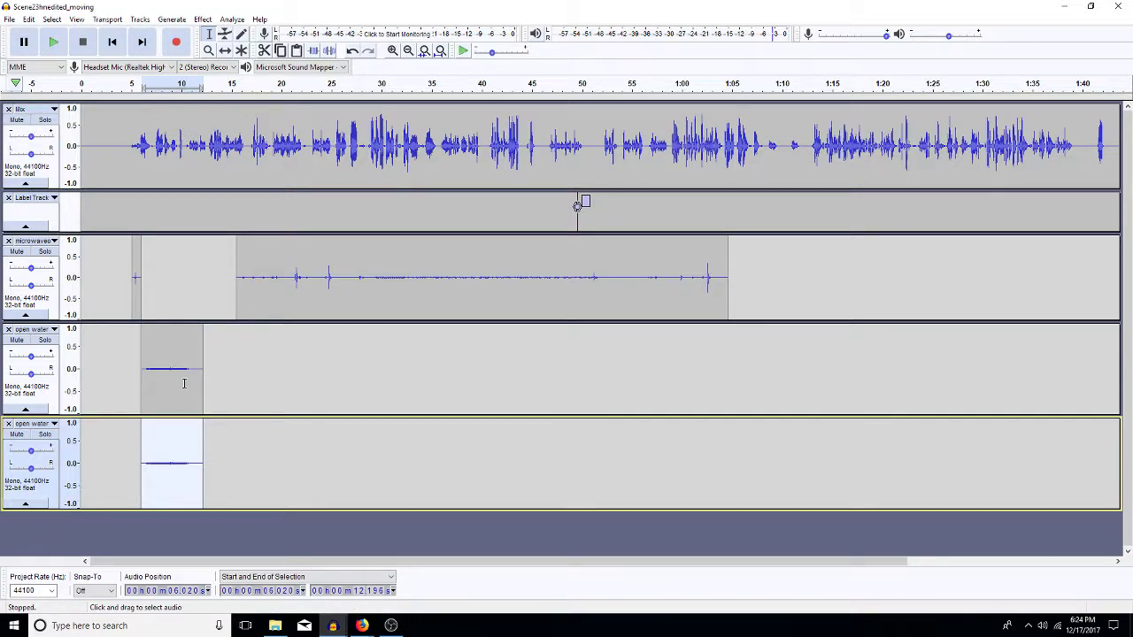
key("ctrl+e")
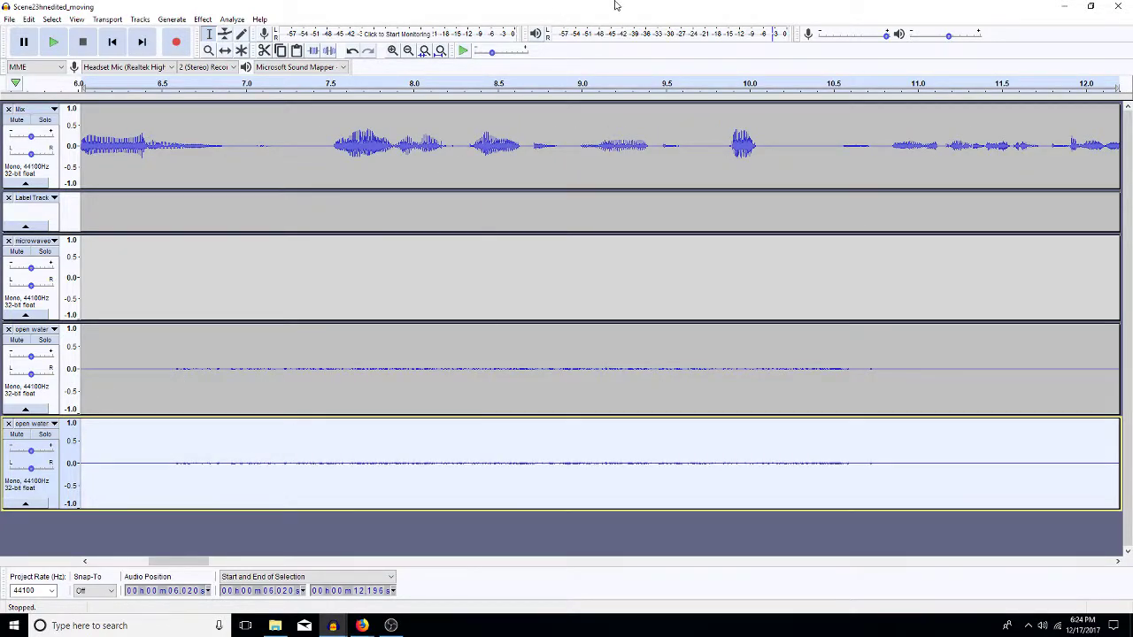
left_click(409, 52)
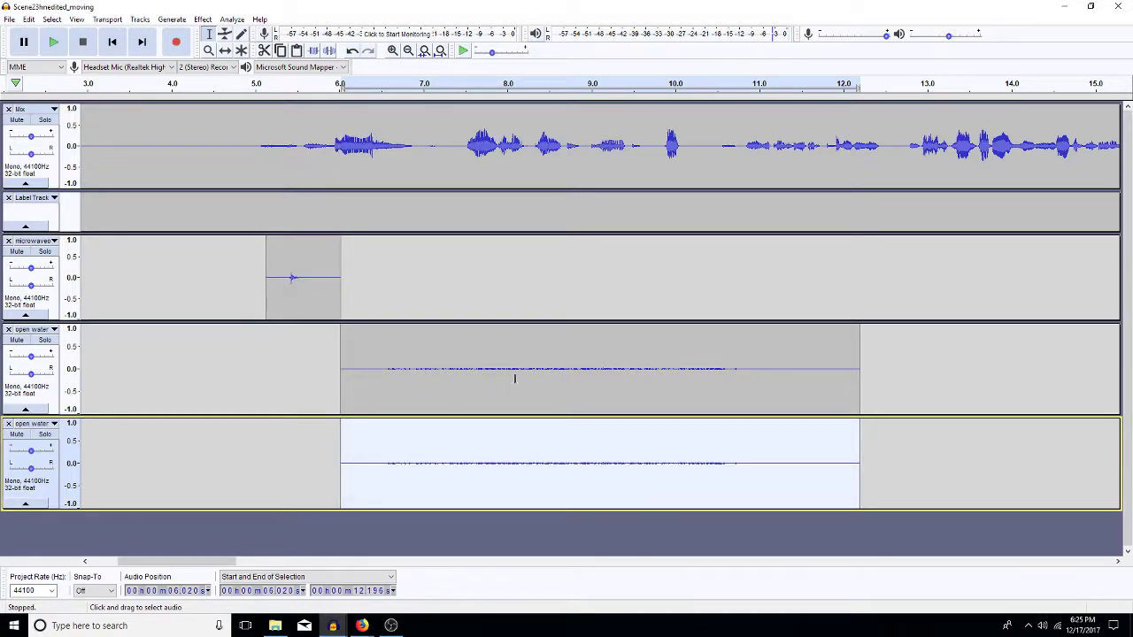
Change the pitch of the duplicated open water clip by 1 semitone
double_click(547, 460)
left_click(144, 20)
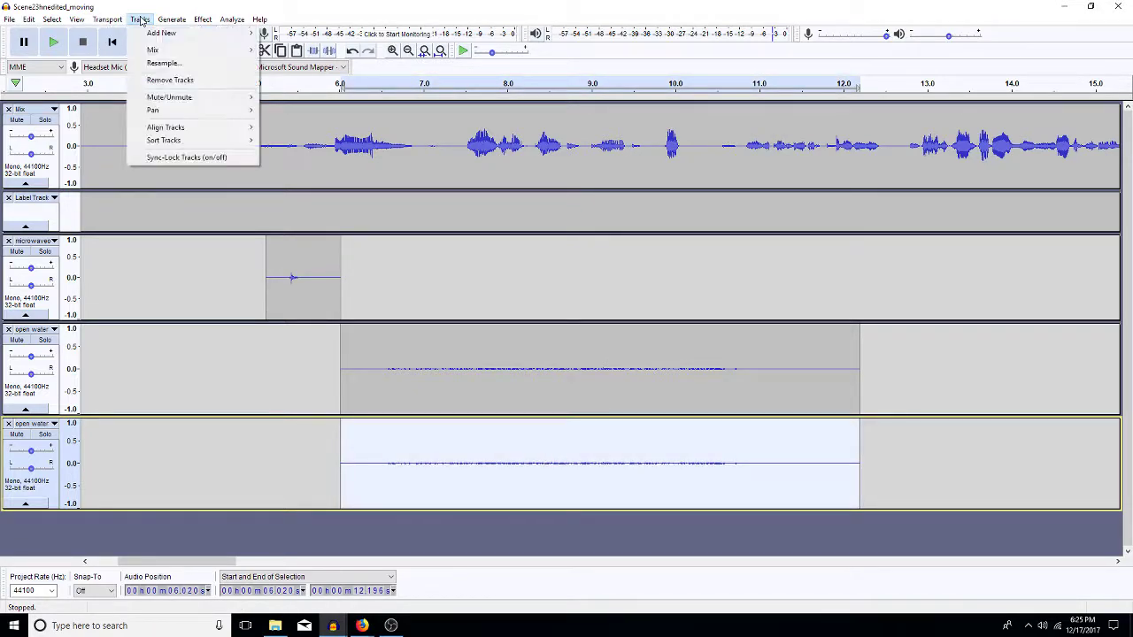
mouse_move(202, 20)
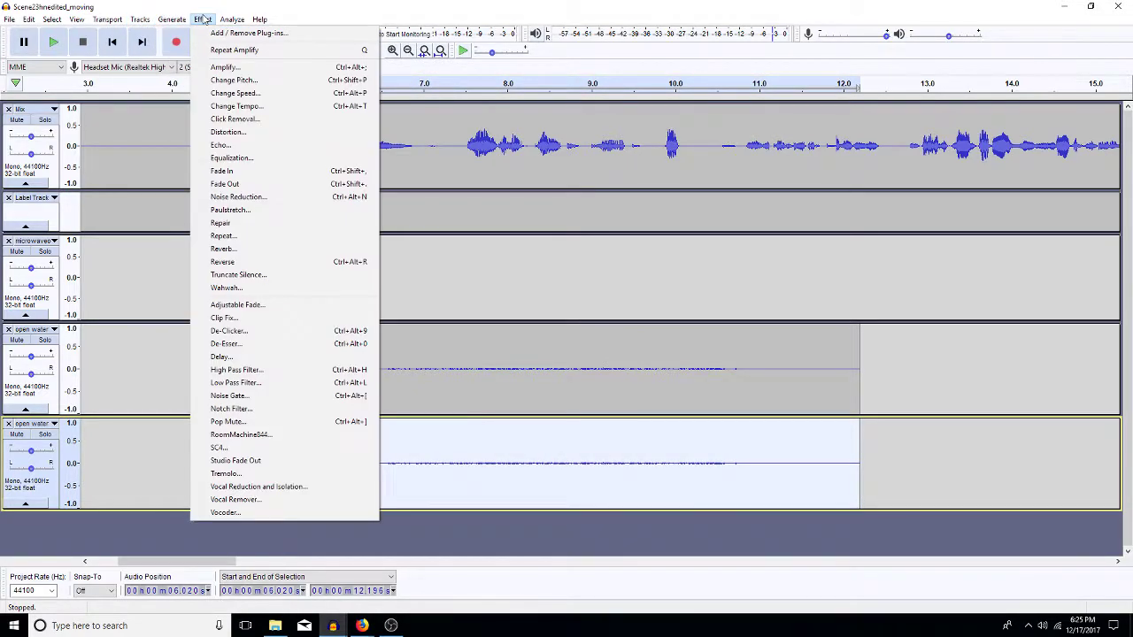
left_click(234, 79)
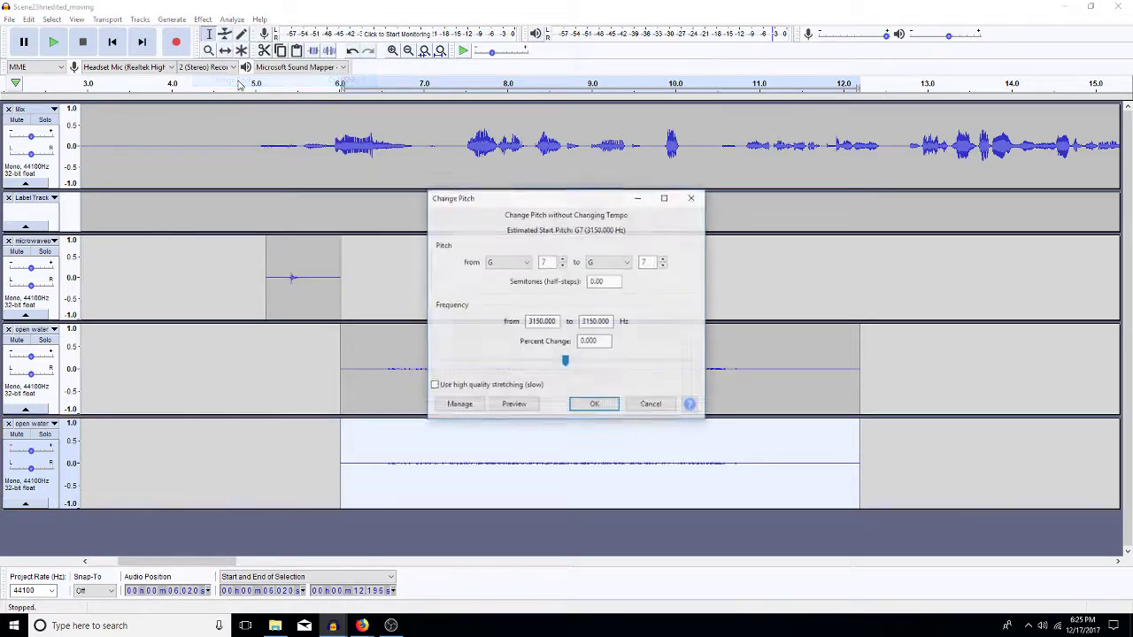
left_click_drag(600, 281, 585, 283)
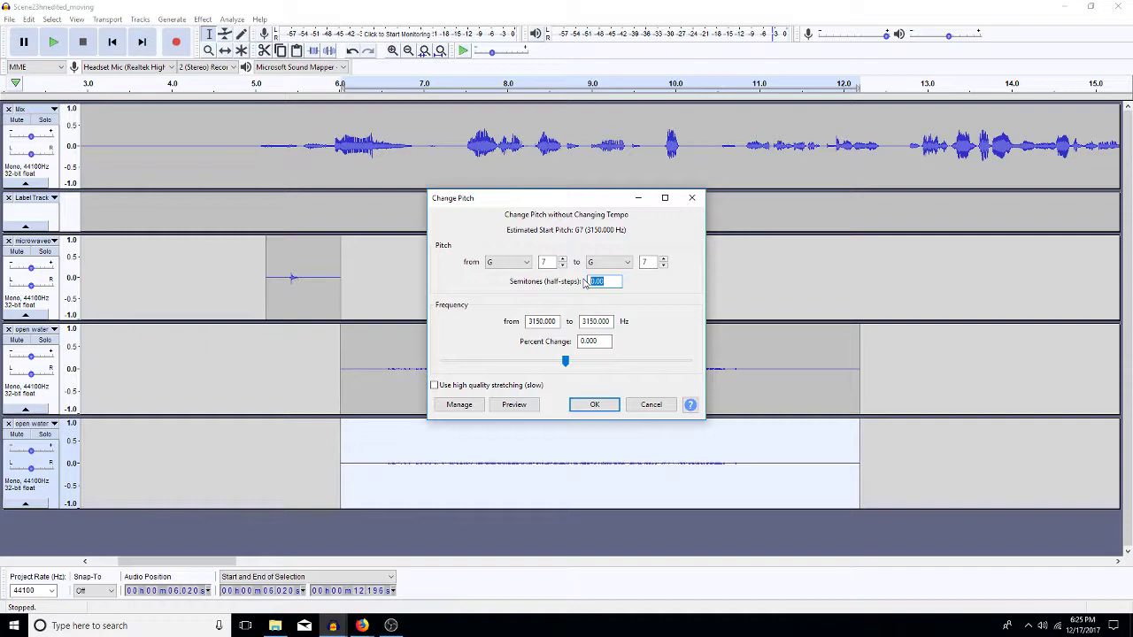
type("1")
key("Return")
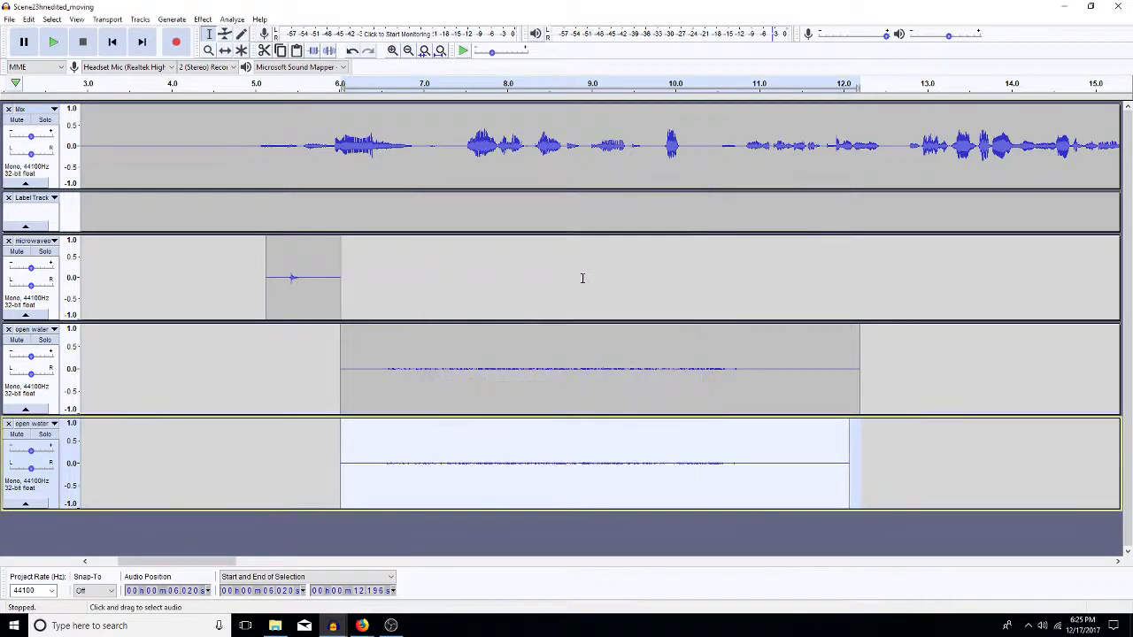
Play the tracks from 6.475 s to hear the pitch-shifted water together with the original
left_click(378, 456)
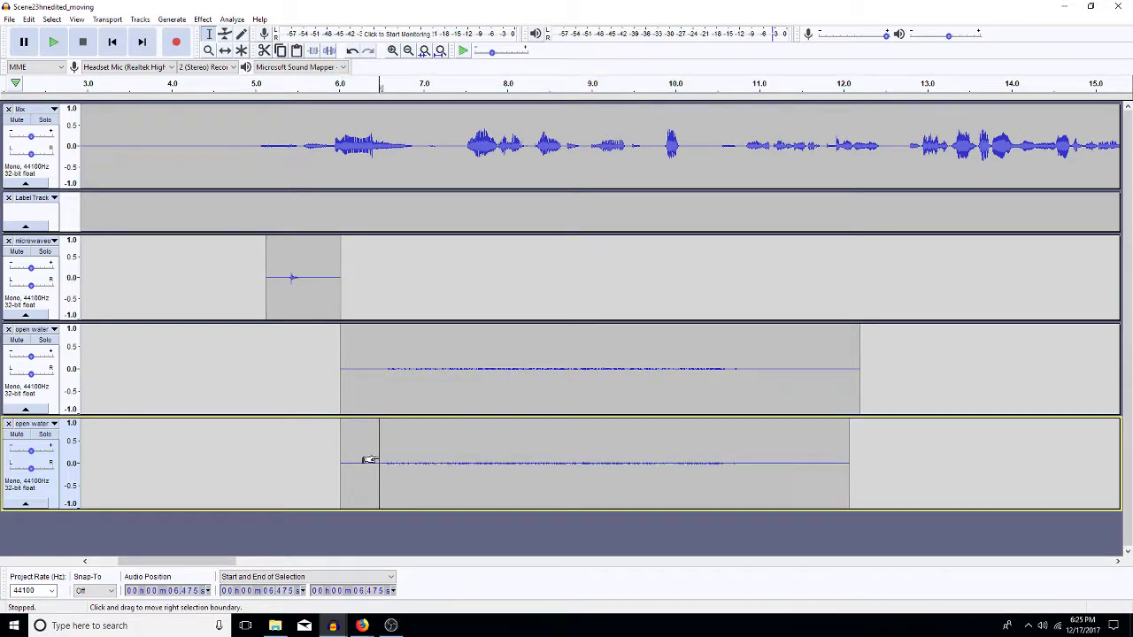
key("space")
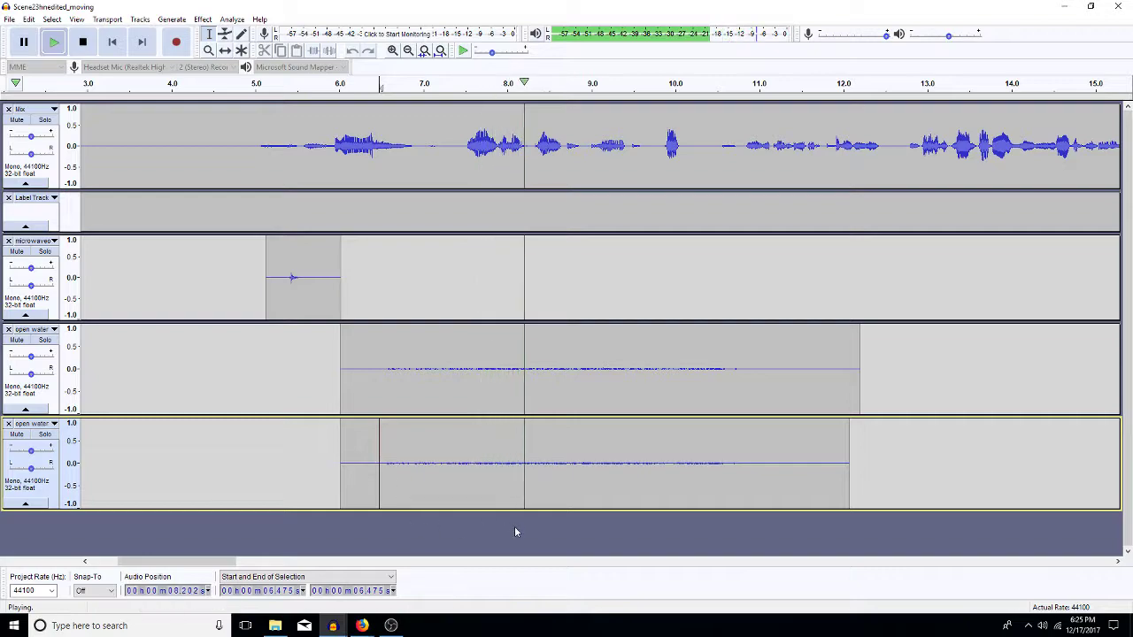
key("space")
Fade in the start of the duplicated open water clip over 6.334–7.928 s and over 7.879–8.160 s
left_click_drag(537, 467, 379, 489)
left_click_drag(501, 469, 368, 483)
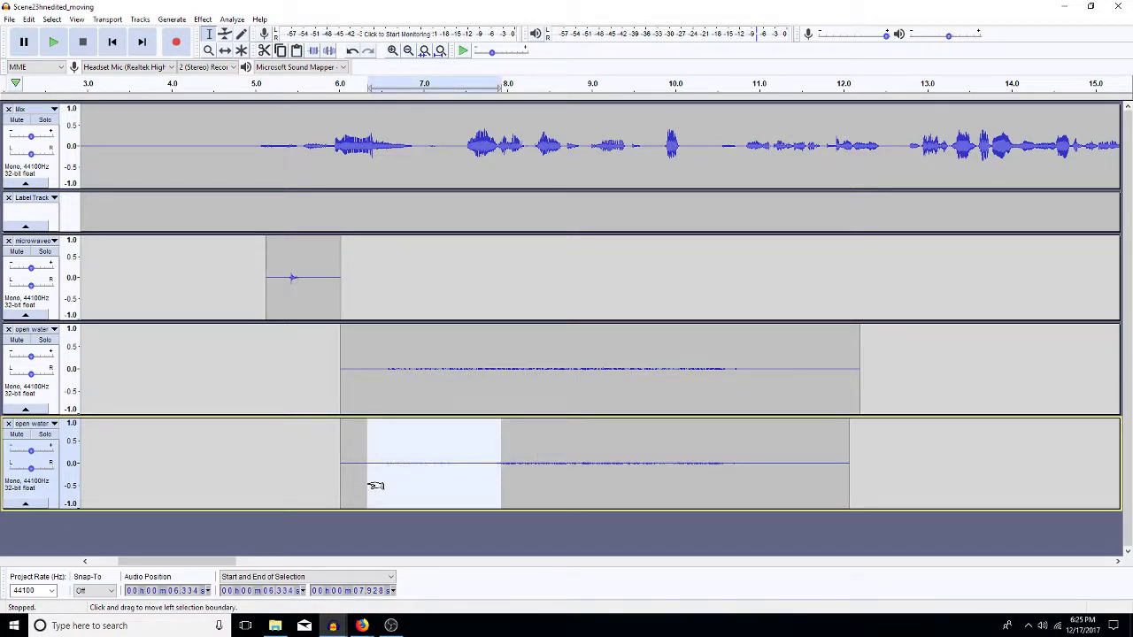
left_click_drag(526, 465, 497, 474)
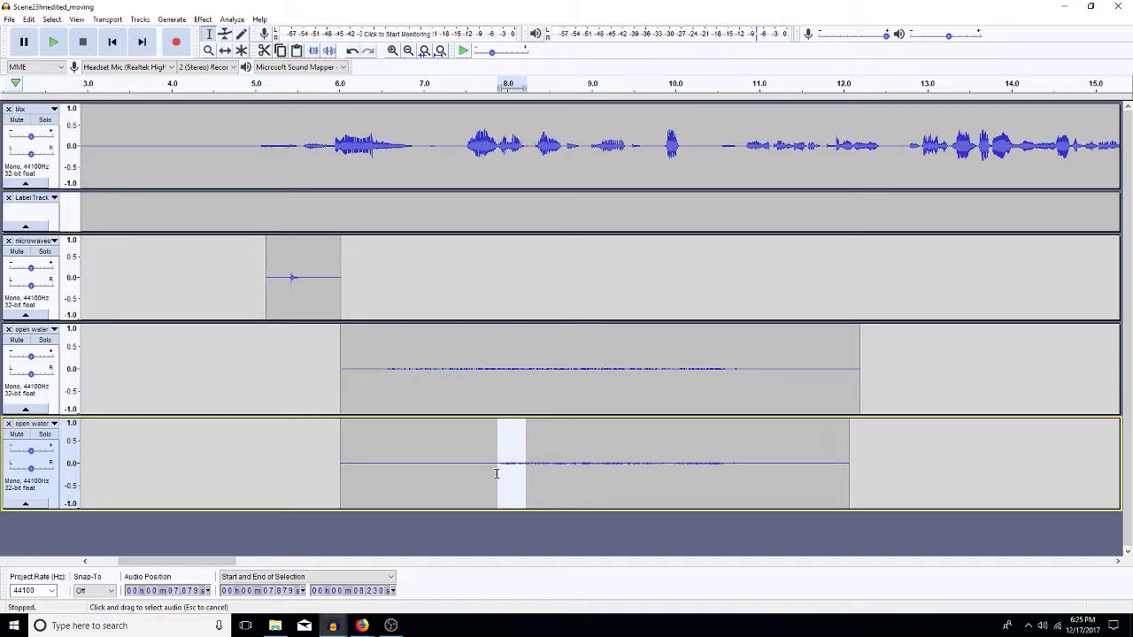
key("shift")
left_click(499, 477)
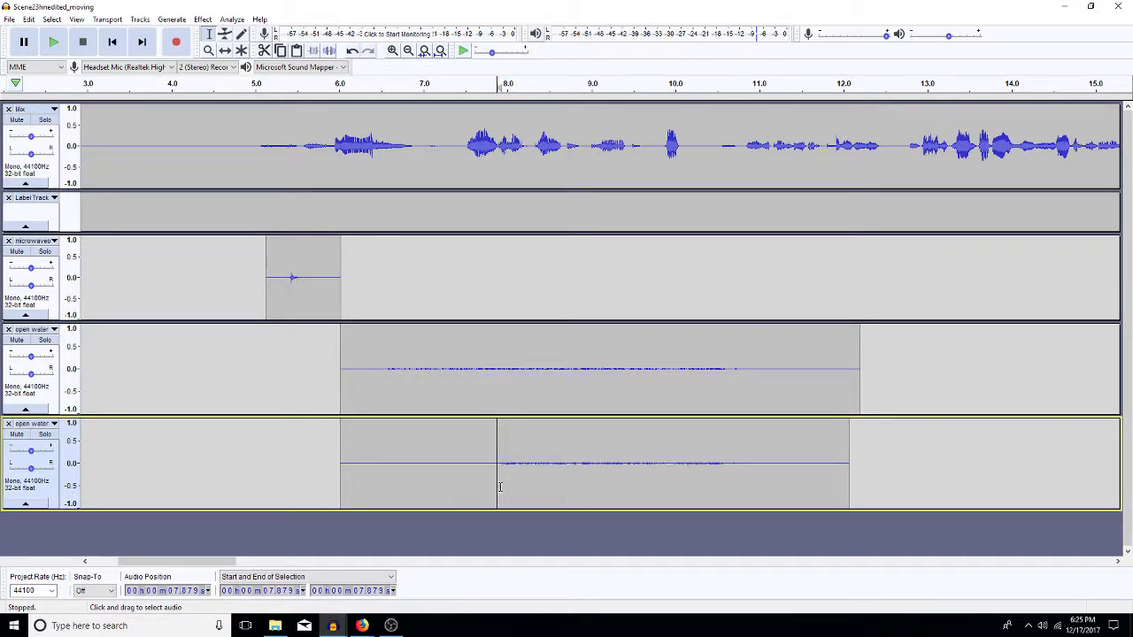
left_click_drag(500, 487, 521, 487)
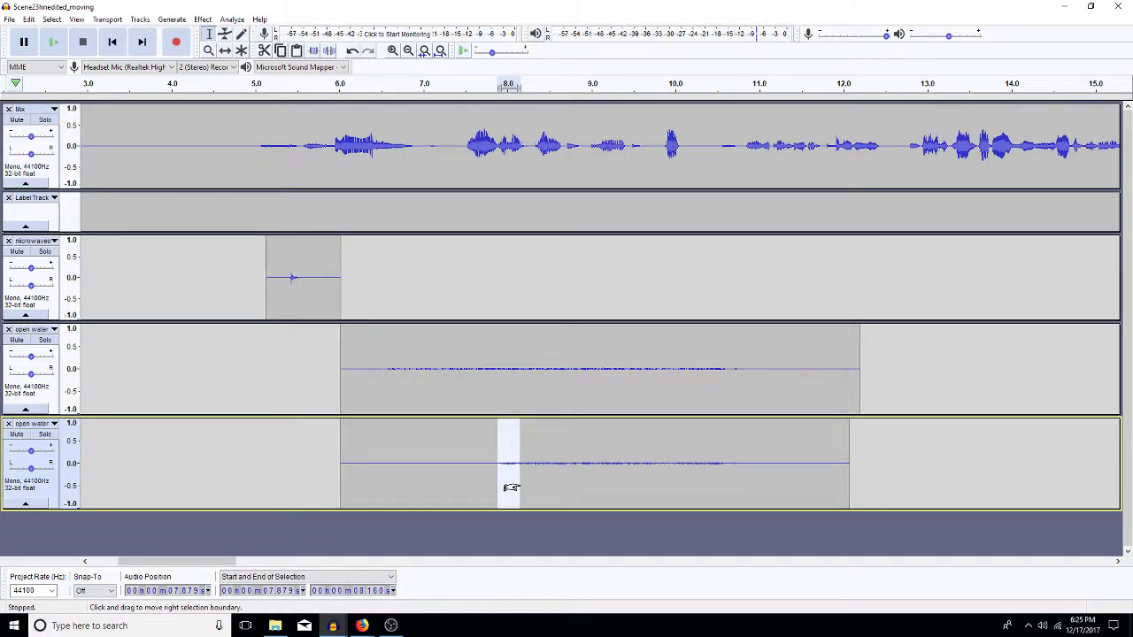
key("ctrl+z")
Play the tracks from 7.100 s to check the fade-in on the duplicated water
left_click(481, 470)
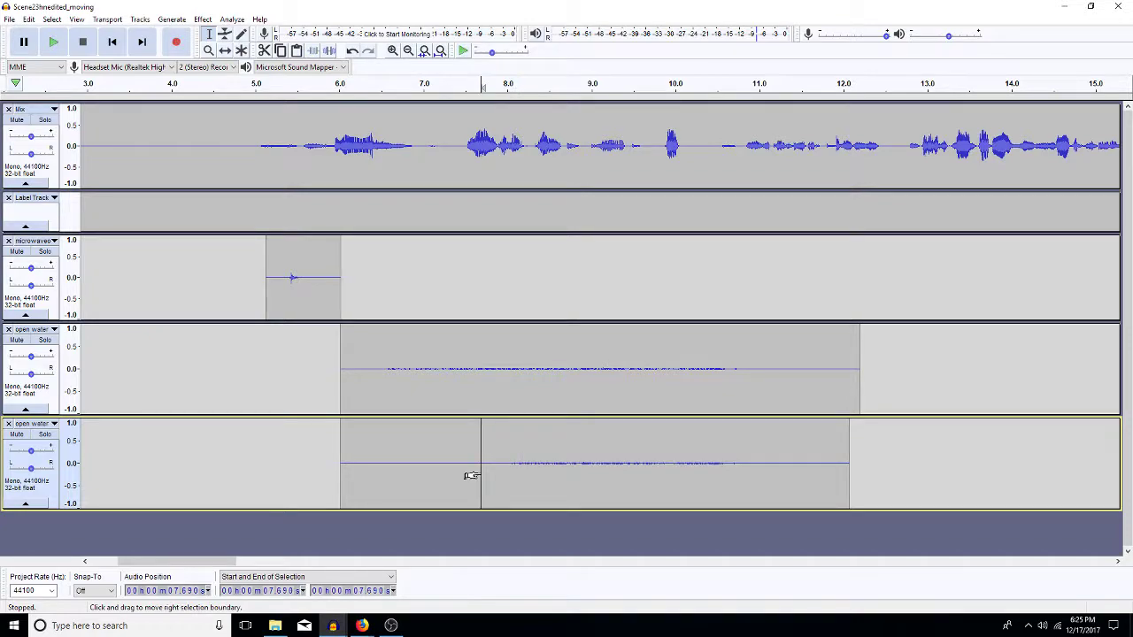
left_click(431, 460)
key("space")
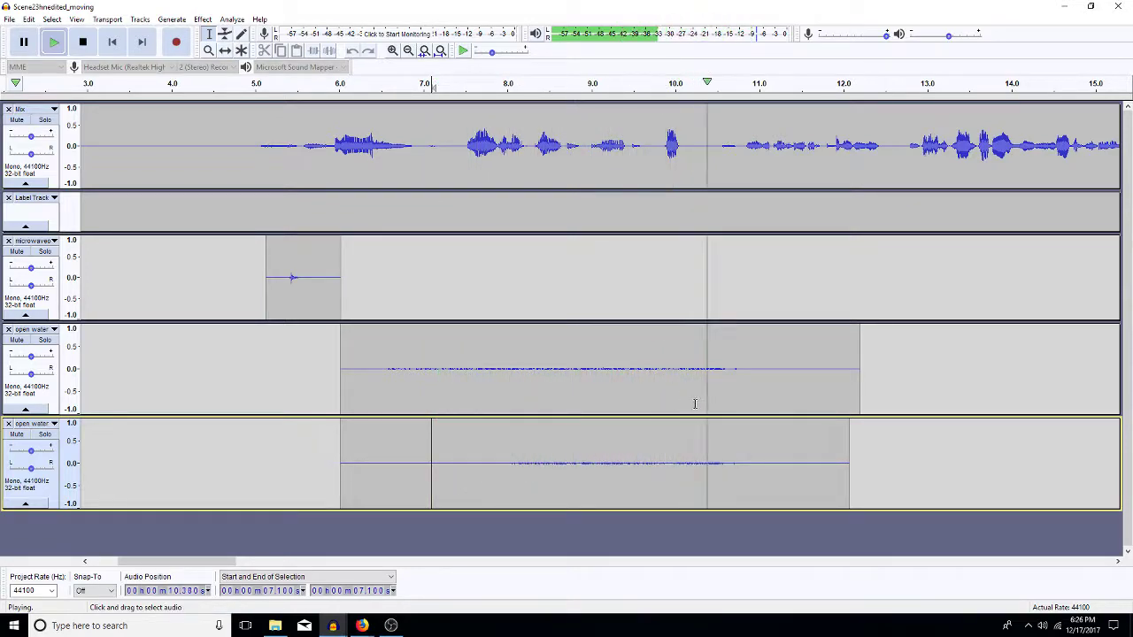
key("space")
Apply Reverb with 75% room size and 50% reverberance to the duplicated open water clip and reduce its level
double_click(616, 455)
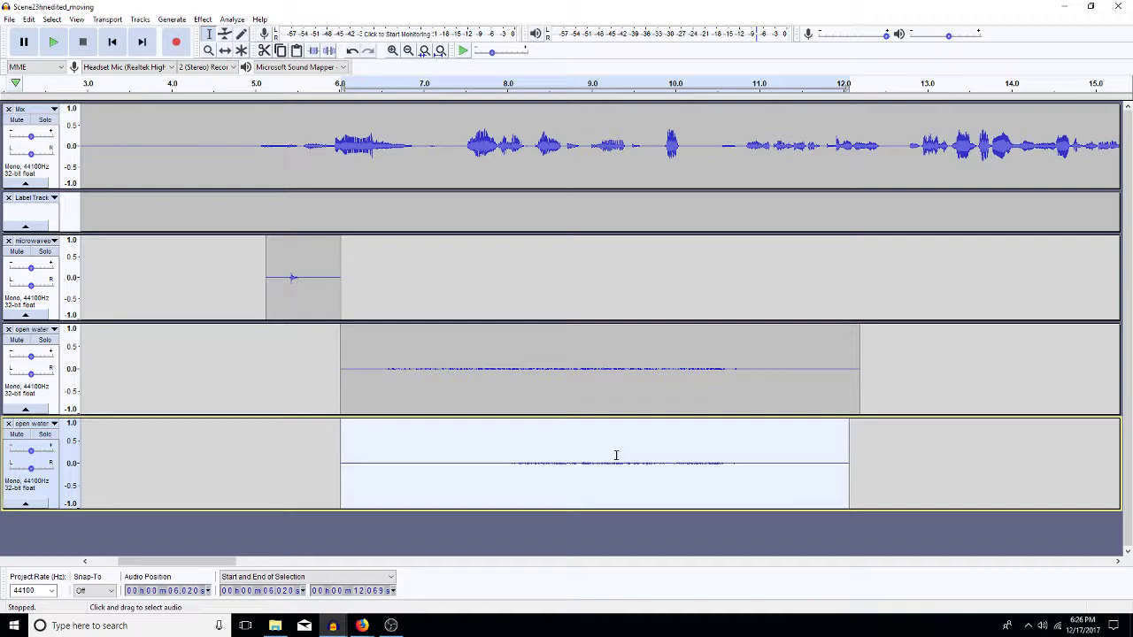
left_click(203, 19)
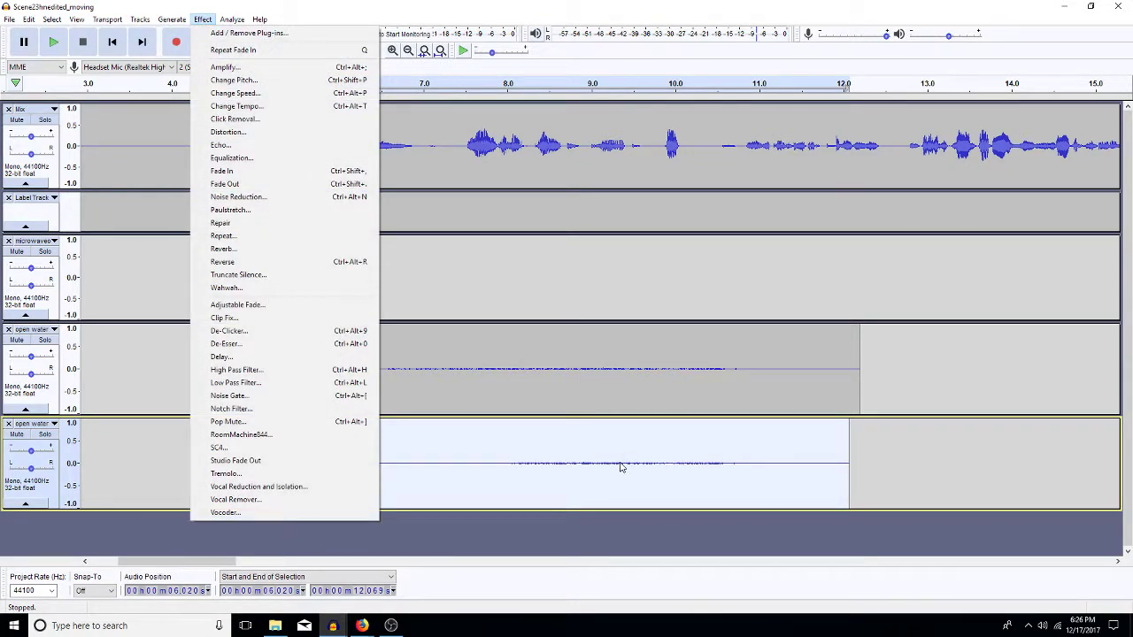
left_click(314, 257)
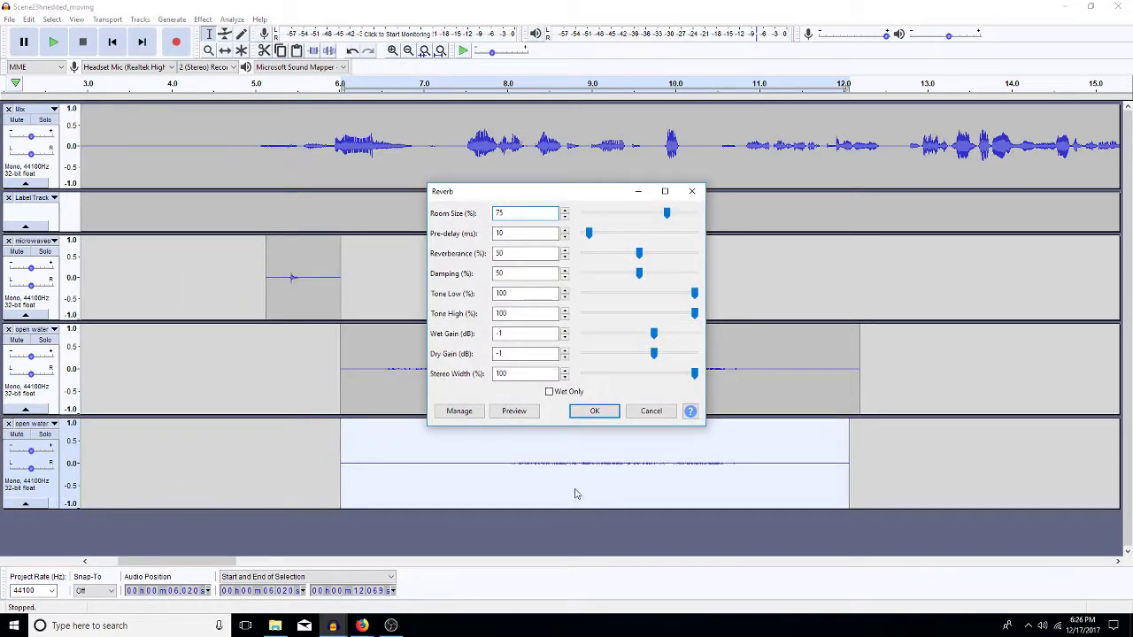
left_click(593, 412)
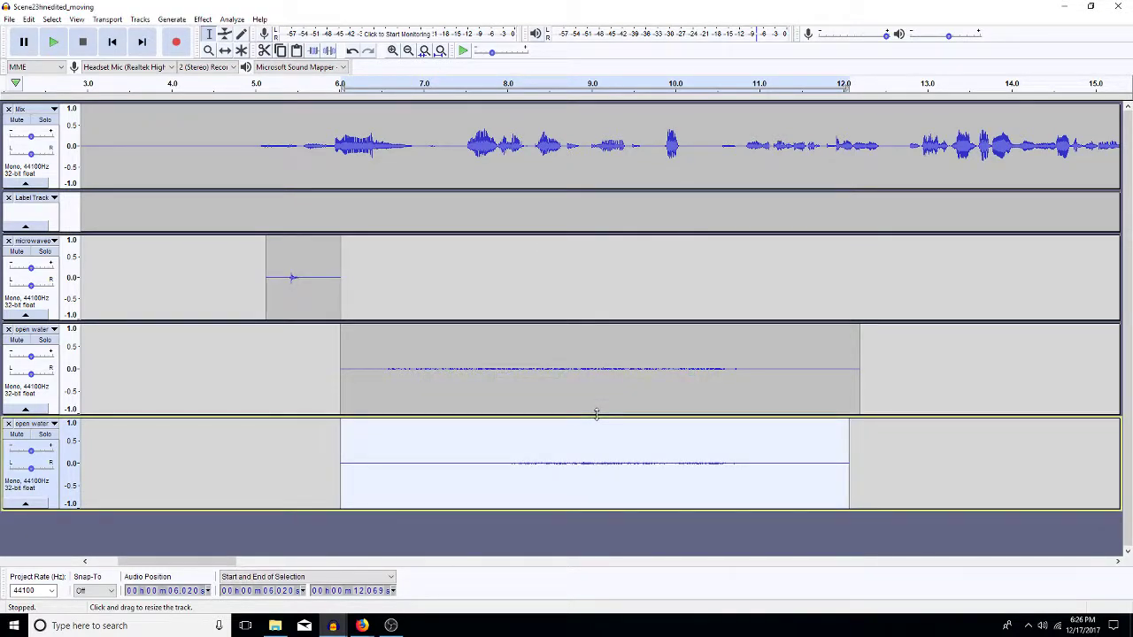
key("ctrl+r")
key("Return")
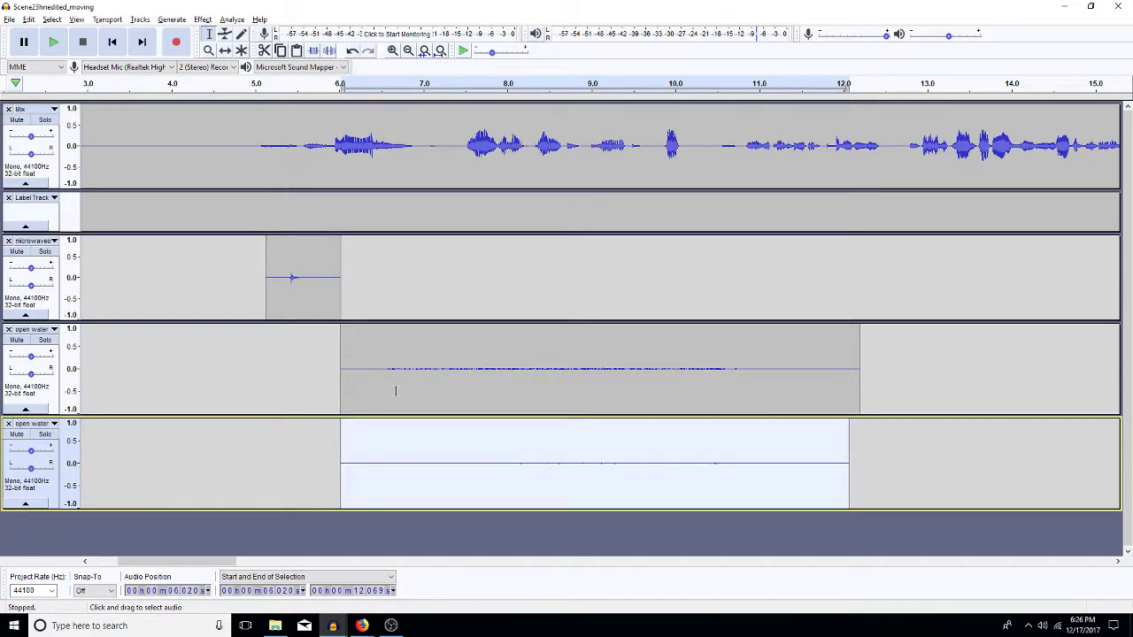
Play the layered water from 6.503 s, and delete the duplicated open water track
left_click(382, 482)
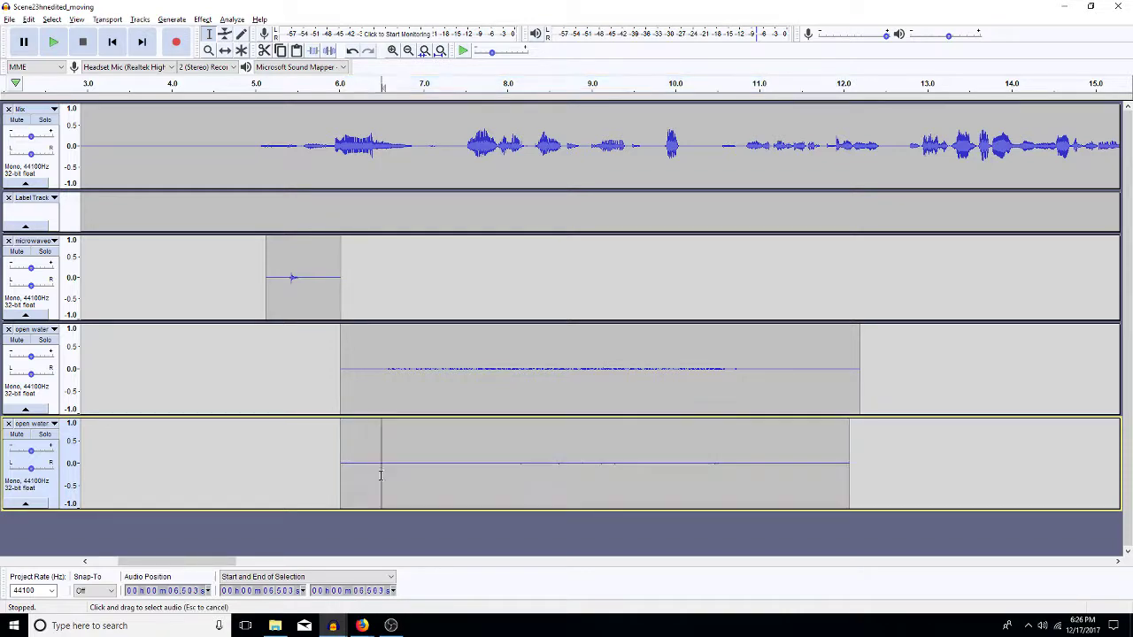
key("space")
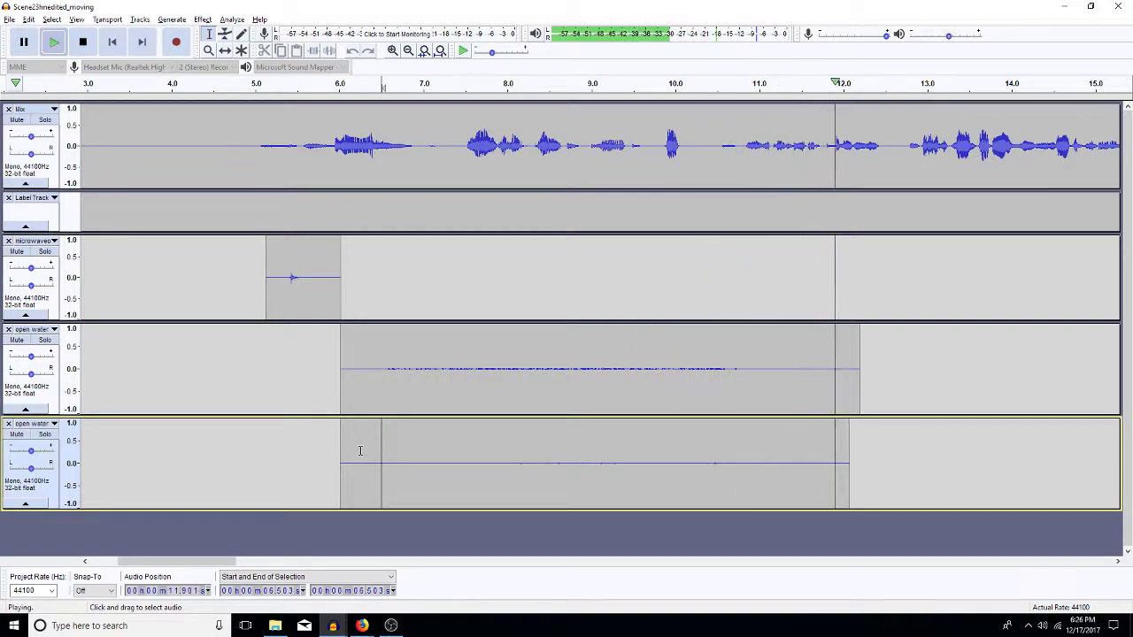
key("space")
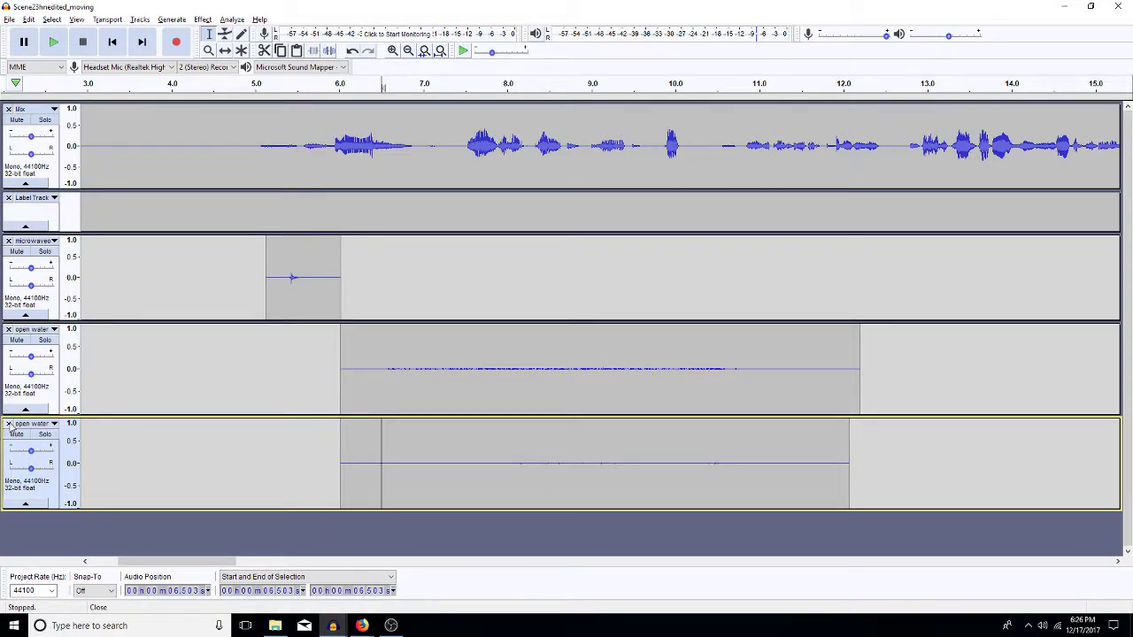
left_click(8, 424)
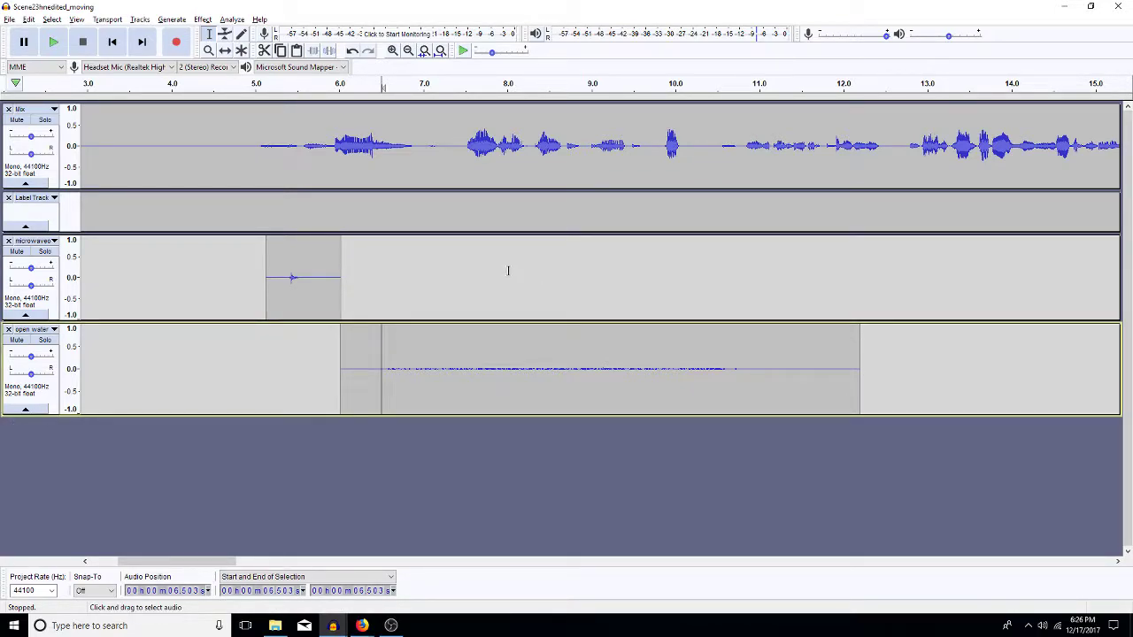
Shift the open water clip to start at about 7.1 s and the short microwave clip to about 6.7 s
left_click(408, 52)
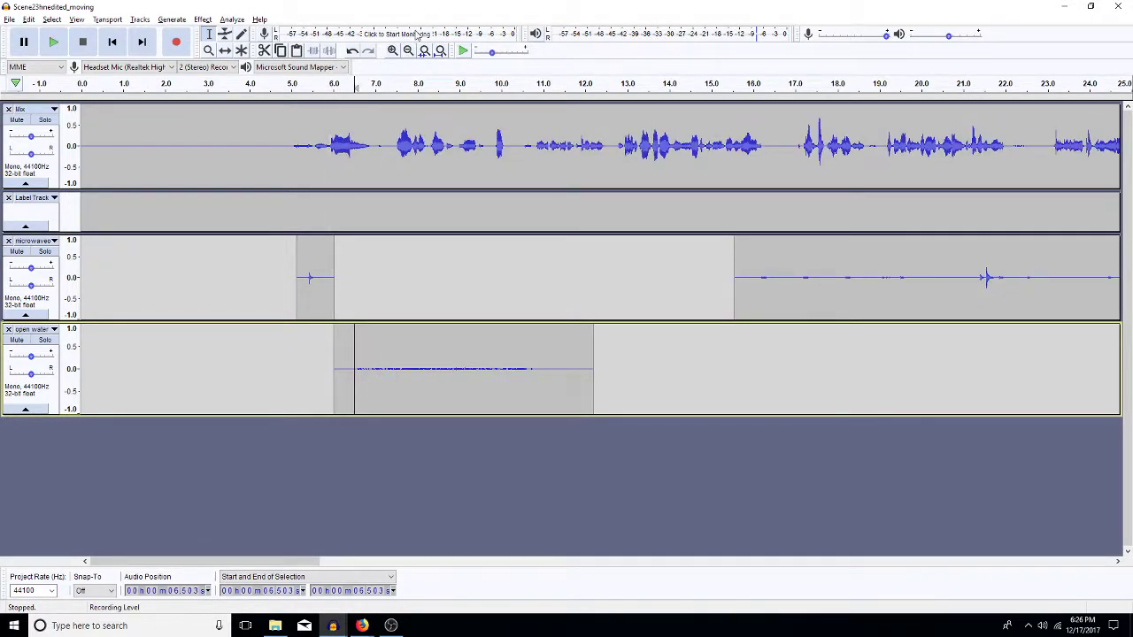
left_click(225, 50)
left_click_drag(439, 378, 486, 378)
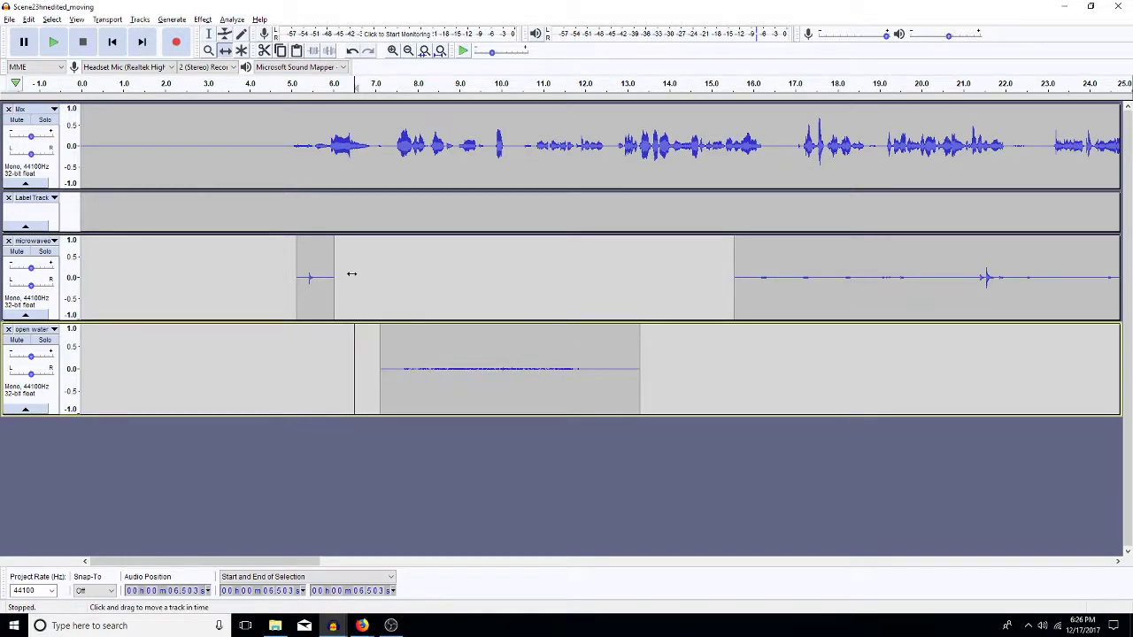
left_click_drag(313, 293, 373, 279)
Play the scene from 3.890 s to check the timing of the moved microwave and water clips
left_click(209, 34)
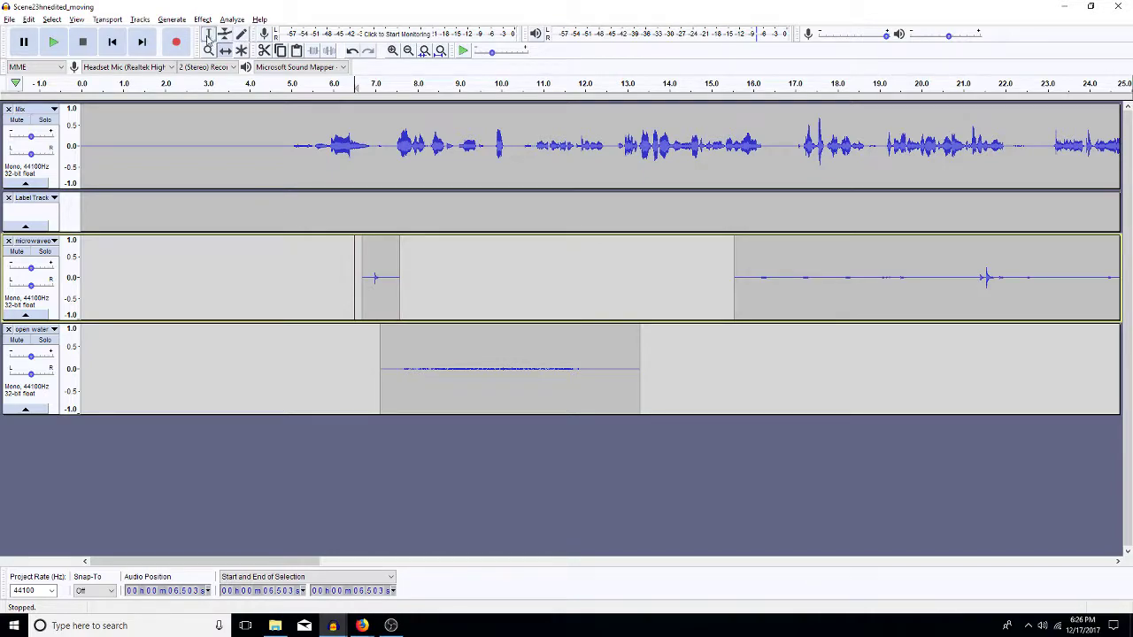
left_click(245, 144)
key("space")
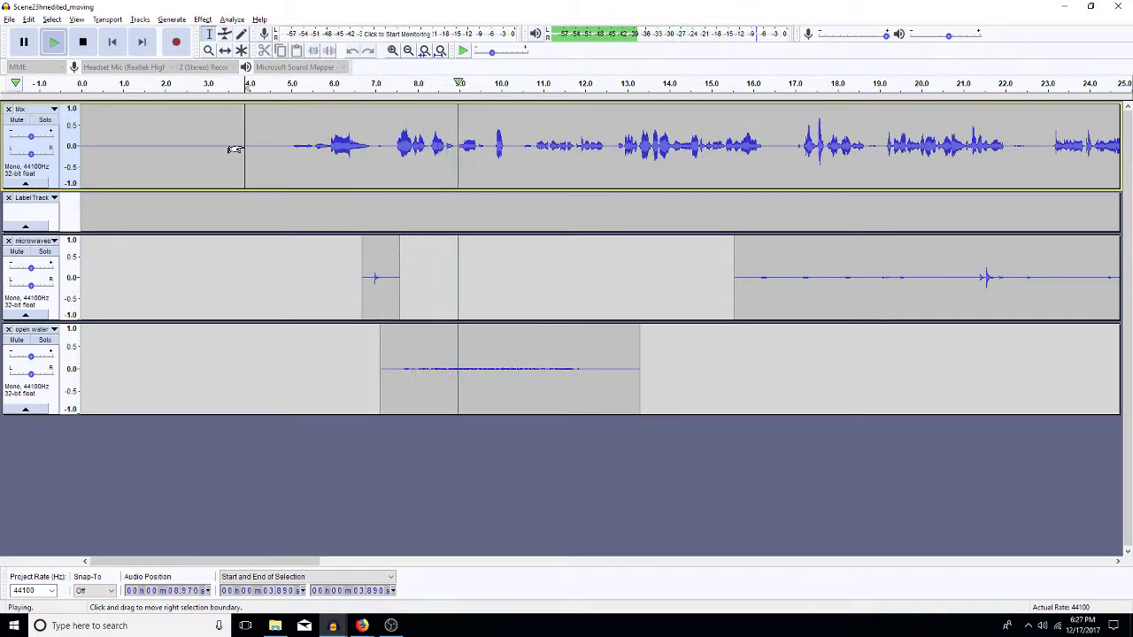
key("space")
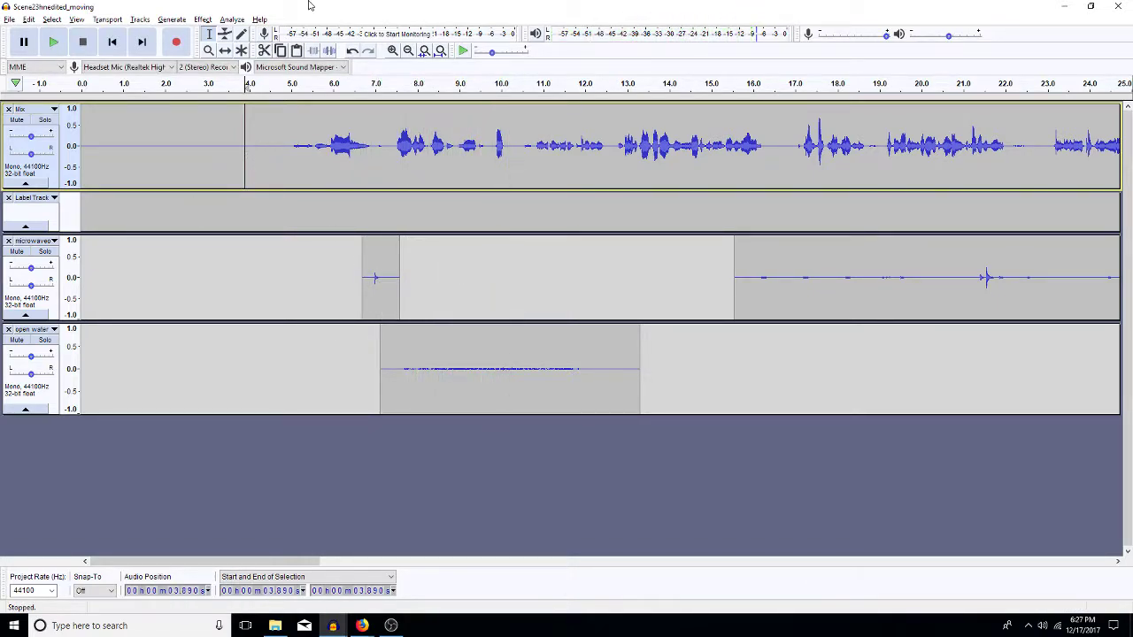
Shift the open water clip to start at about 7.6 s, in line with the end of the first microwave clip
left_click(225, 50)
left_click_drag(409, 382, 428, 377)
left_click(209, 35)
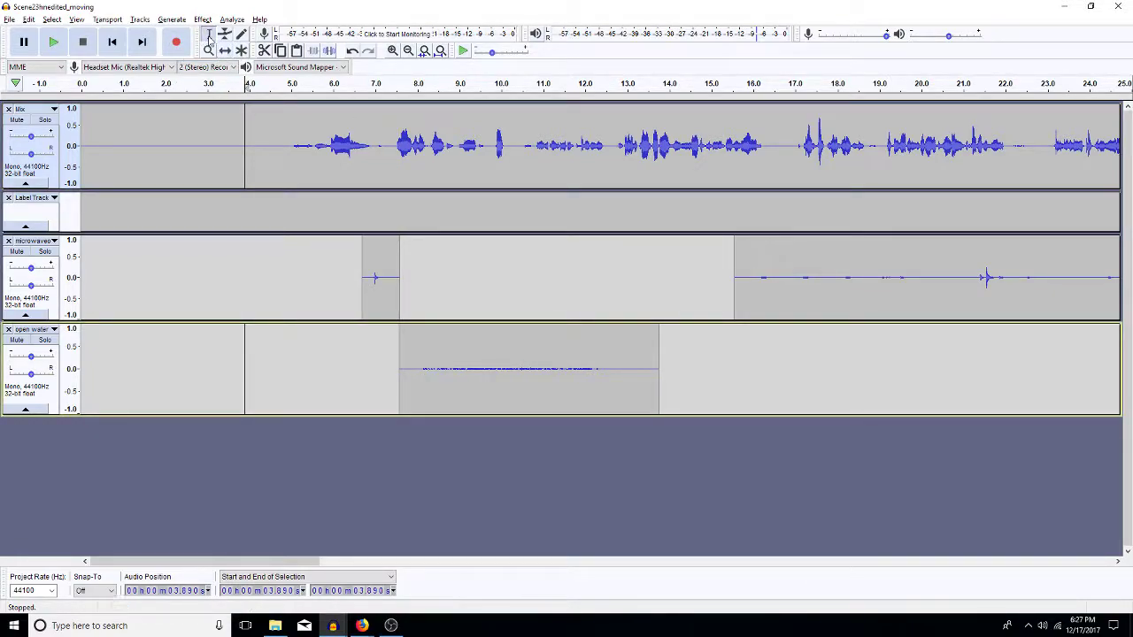
Start opening a sound file and browse from the washing folder to wood noises, drawers_cabinets_boxes
left_click(13, 20)
left_click(37, 43)
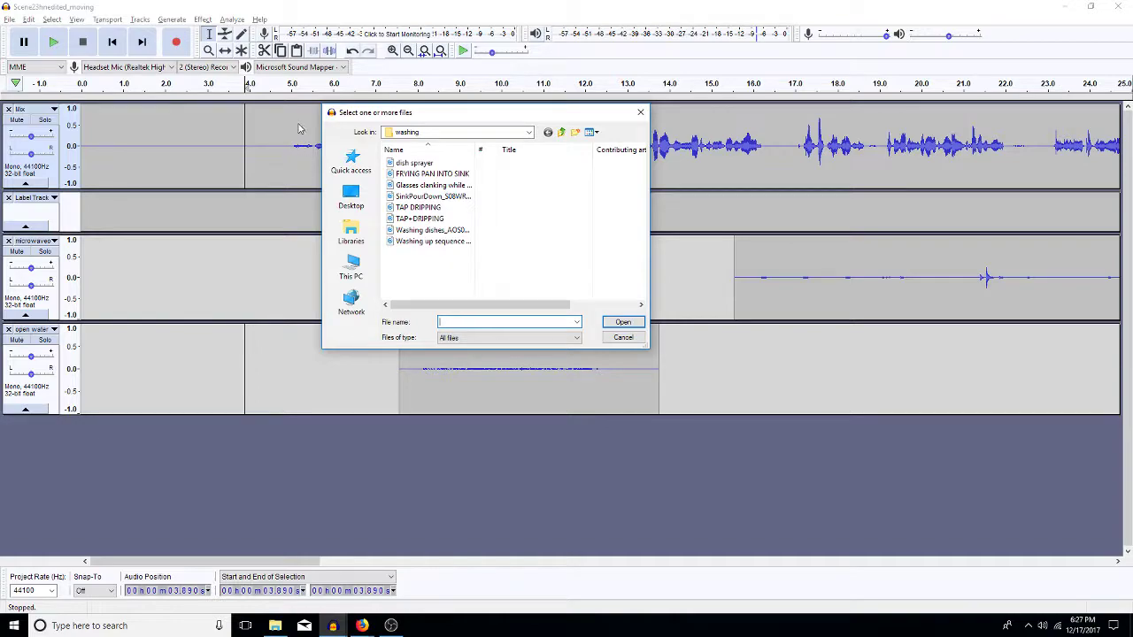
left_click(561, 133)
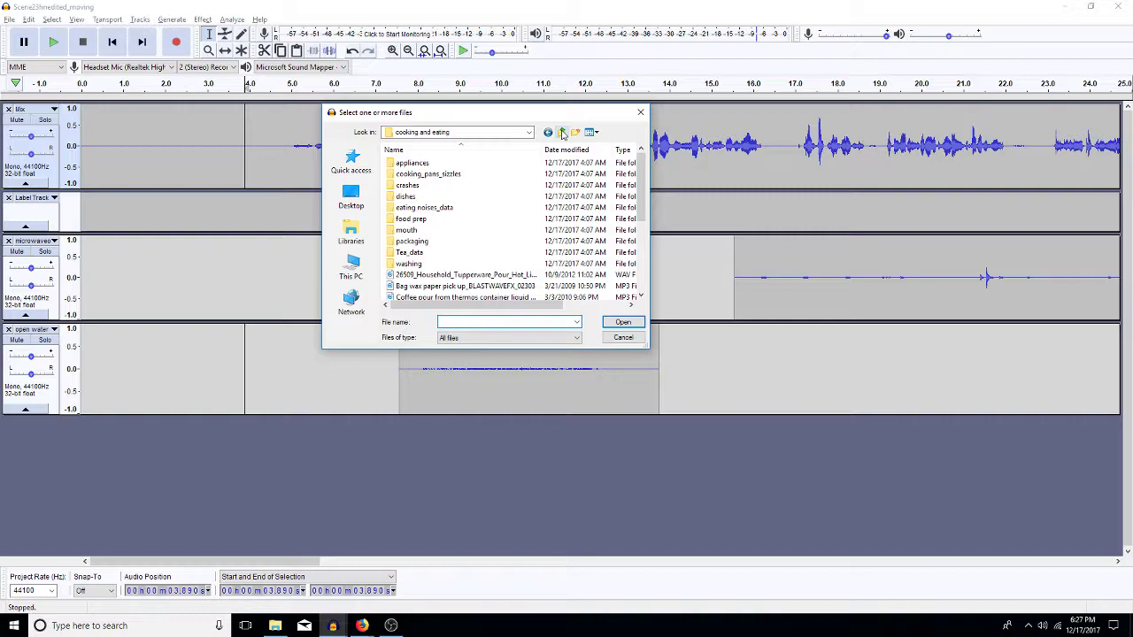
left_click(561, 132)
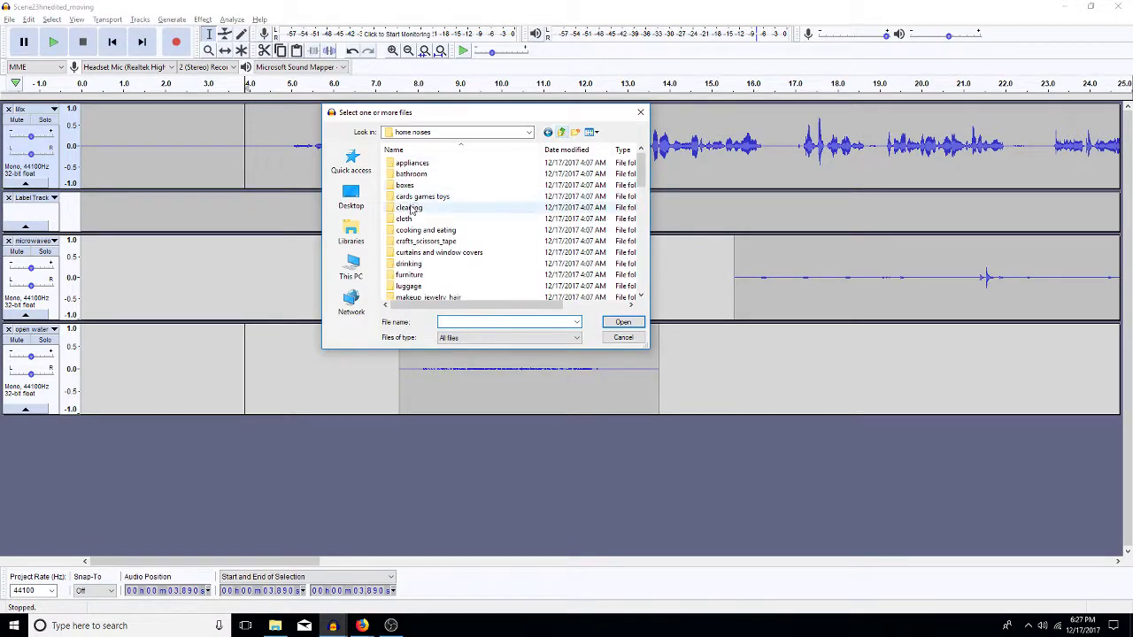
left_click(562, 132)
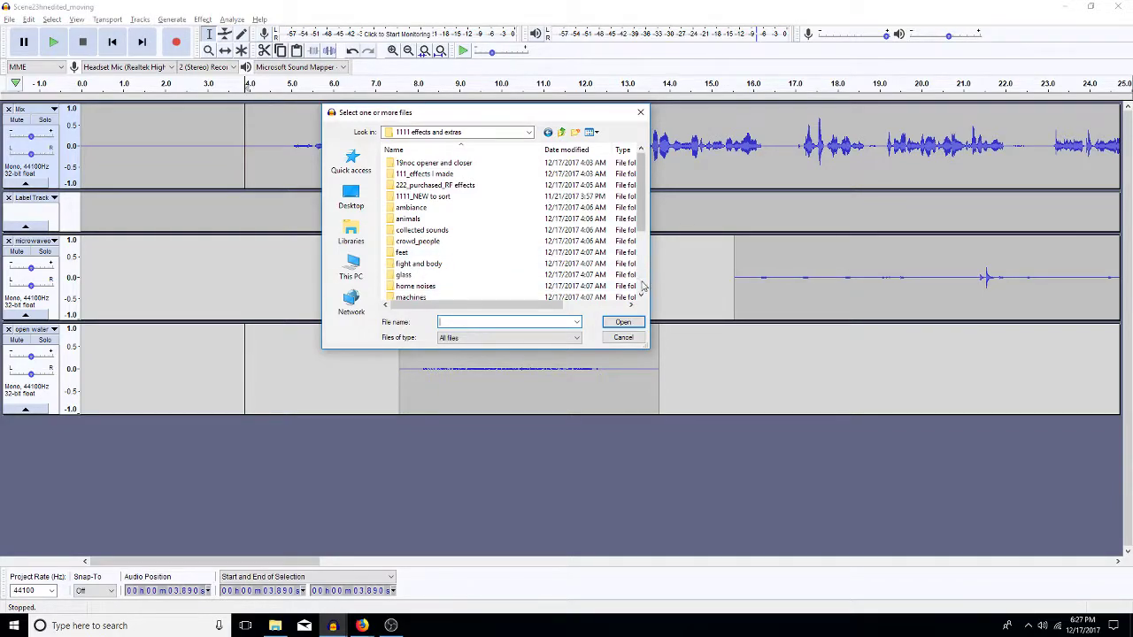
scroll(643, 286, "down", 3)
double_click(420, 243)
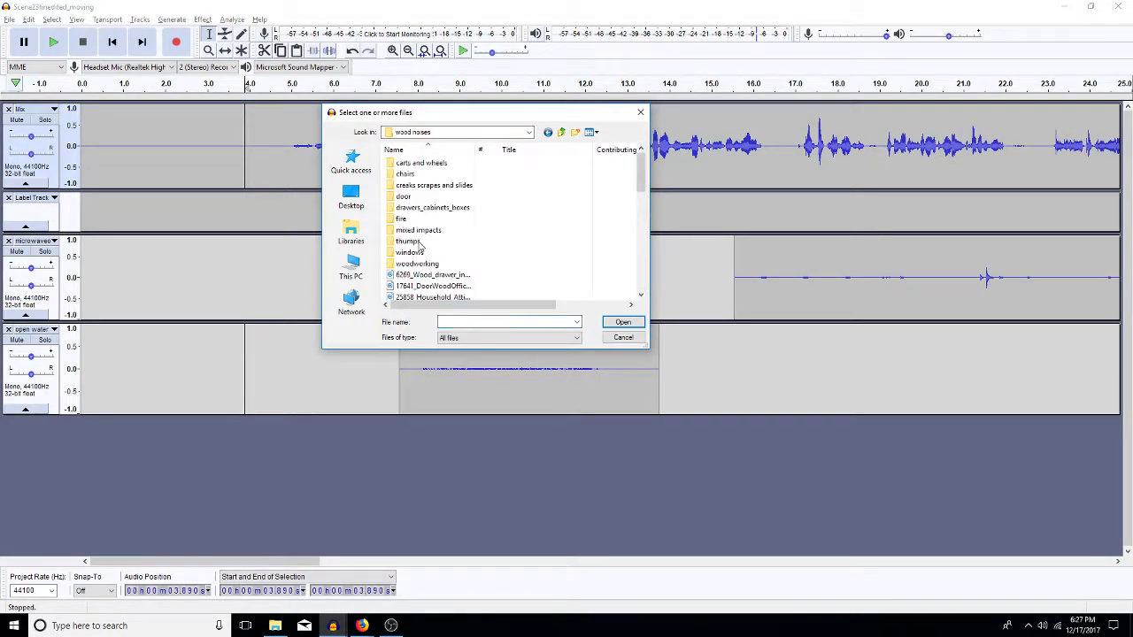
double_click(448, 208)
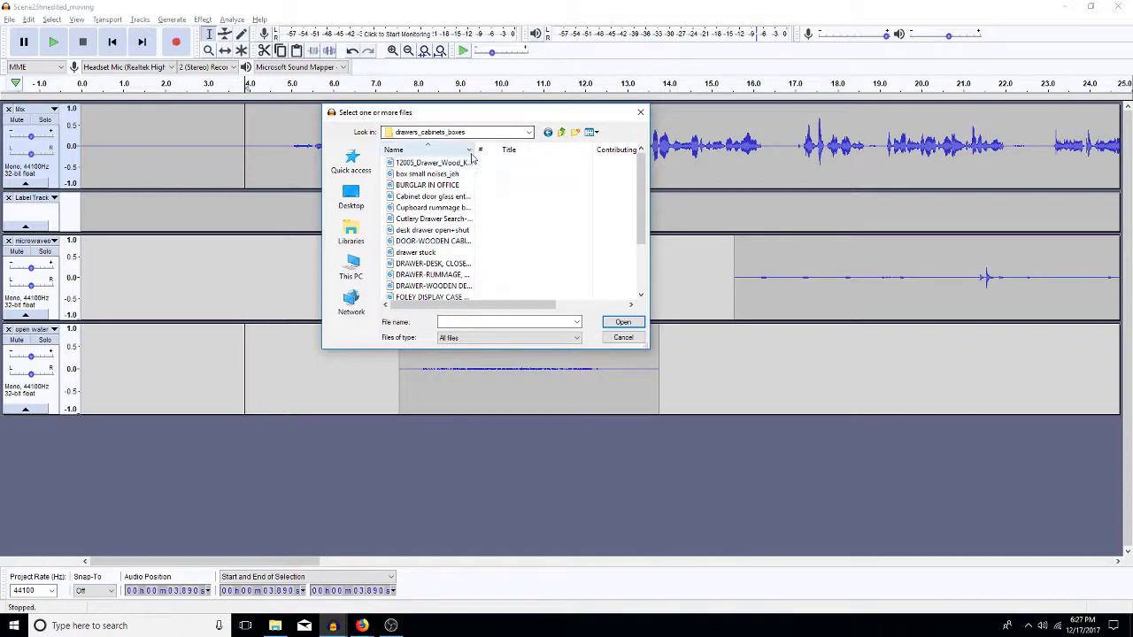
Widen the file name column, open the DOOR-WOODEN CABINET-OP-CL sound effect, and play it
left_click_drag(478, 150, 571, 150)
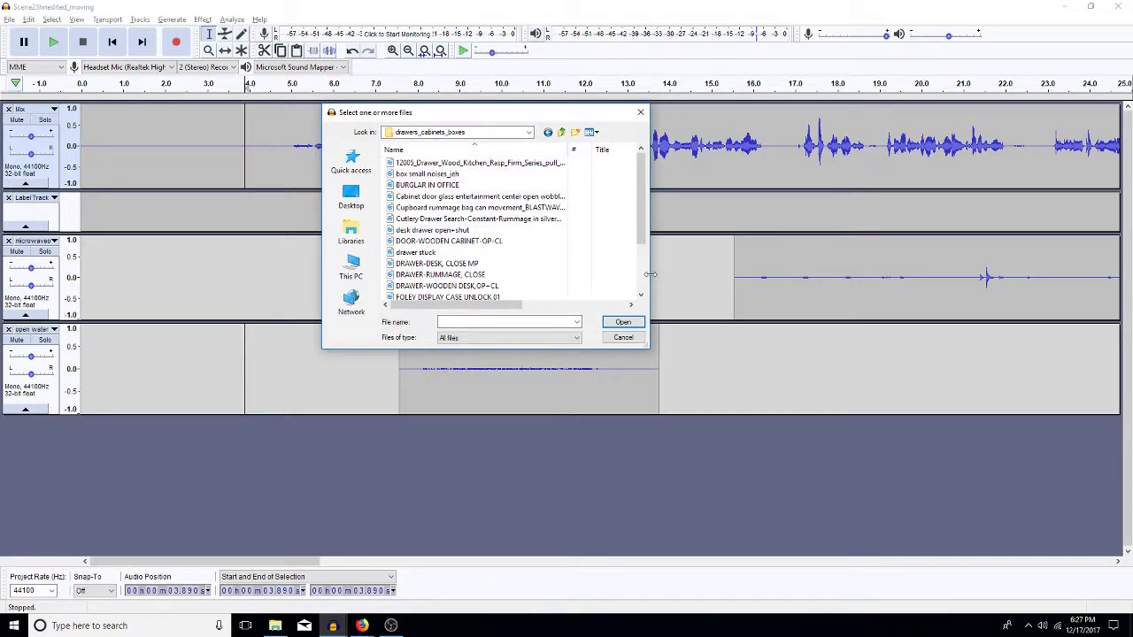
left_click(641, 296)
left_click(641, 296)
double_click(641, 296)
left_click(641, 295)
left_click(641, 295)
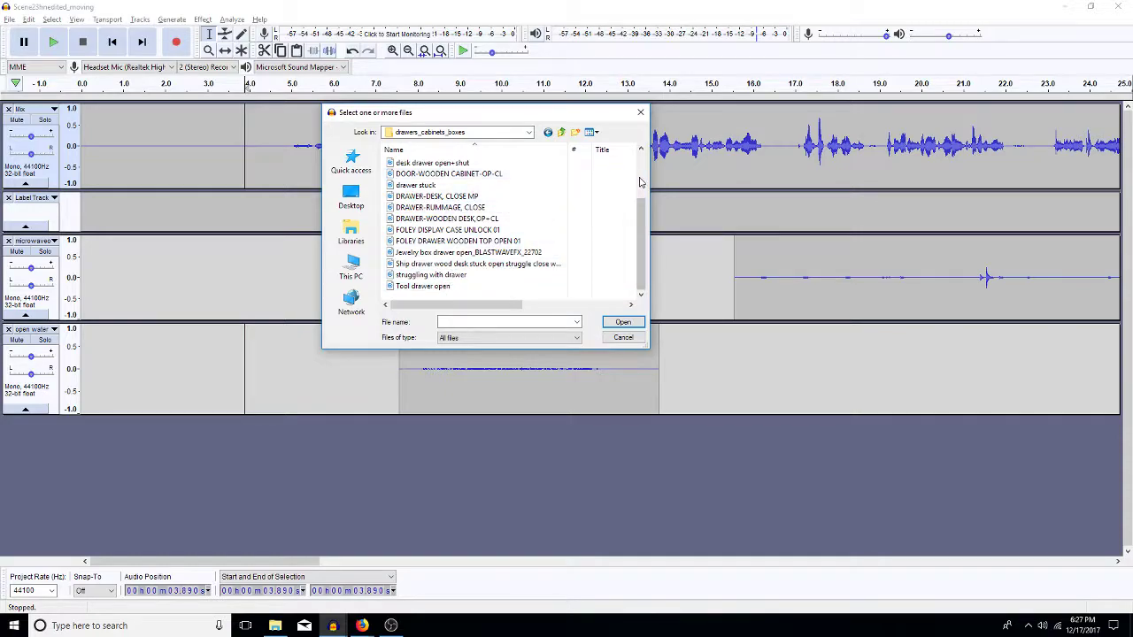
double_click(476, 174)
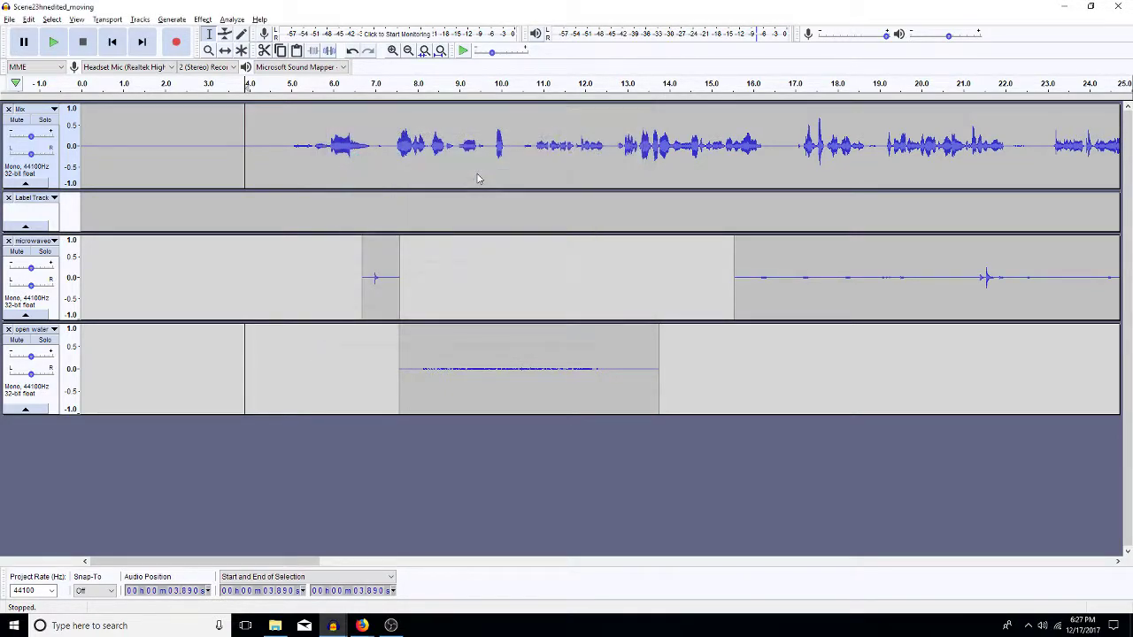
key("space")
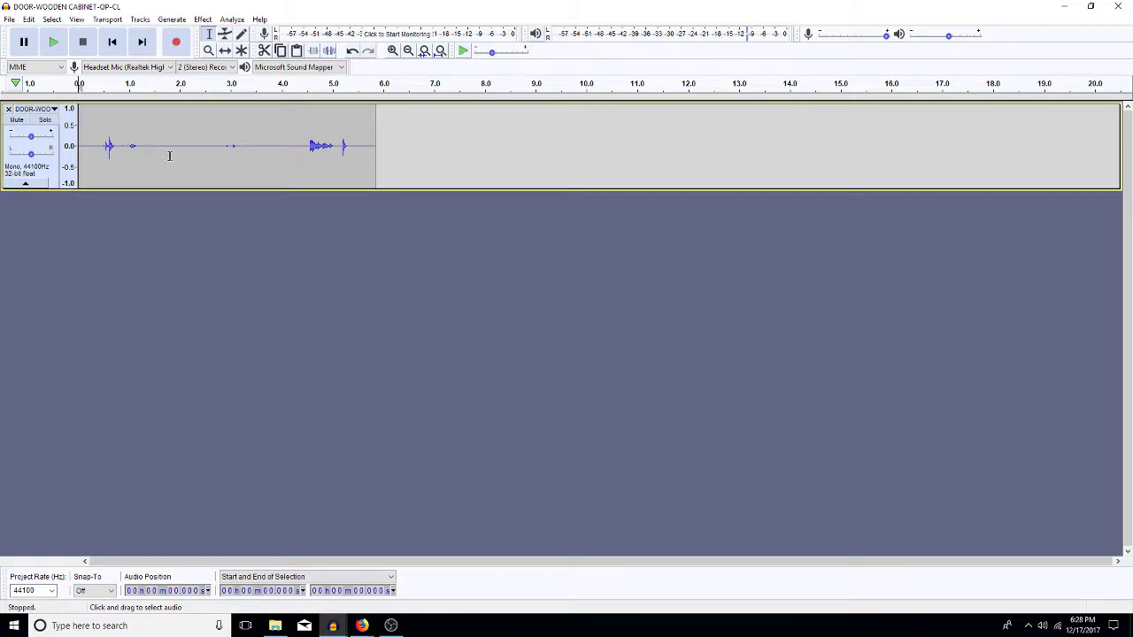
Cut the first 1.8 seconds containing the cabinet opening from the sound effect and close its project without saving
left_click_drag(169, 156, 17, 185)
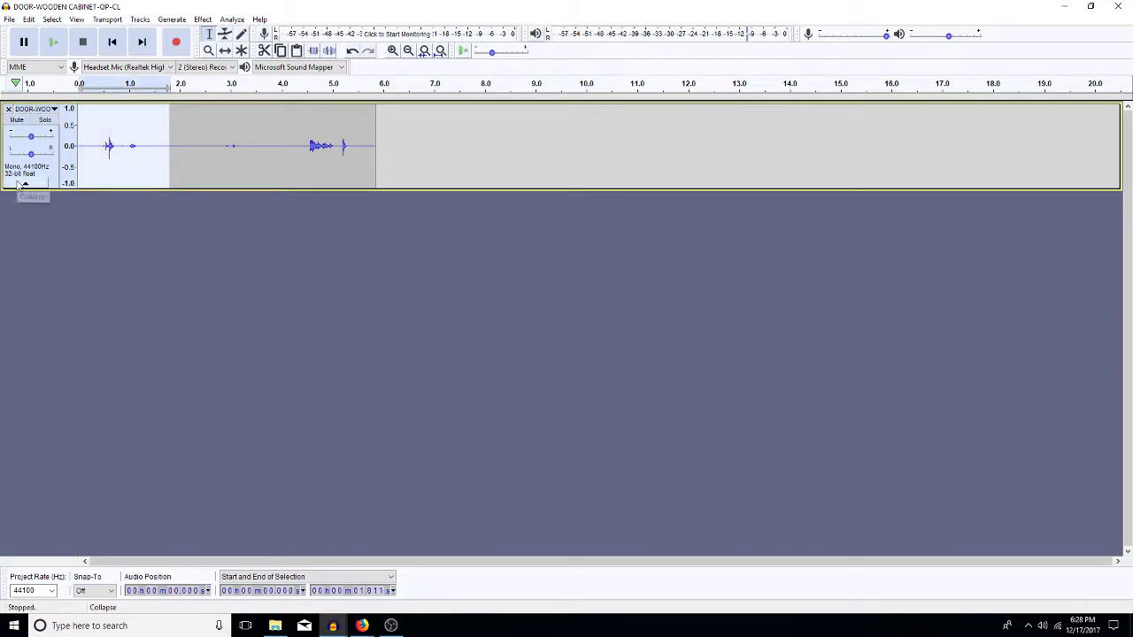
key("Delete")
left_click(1120, 6)
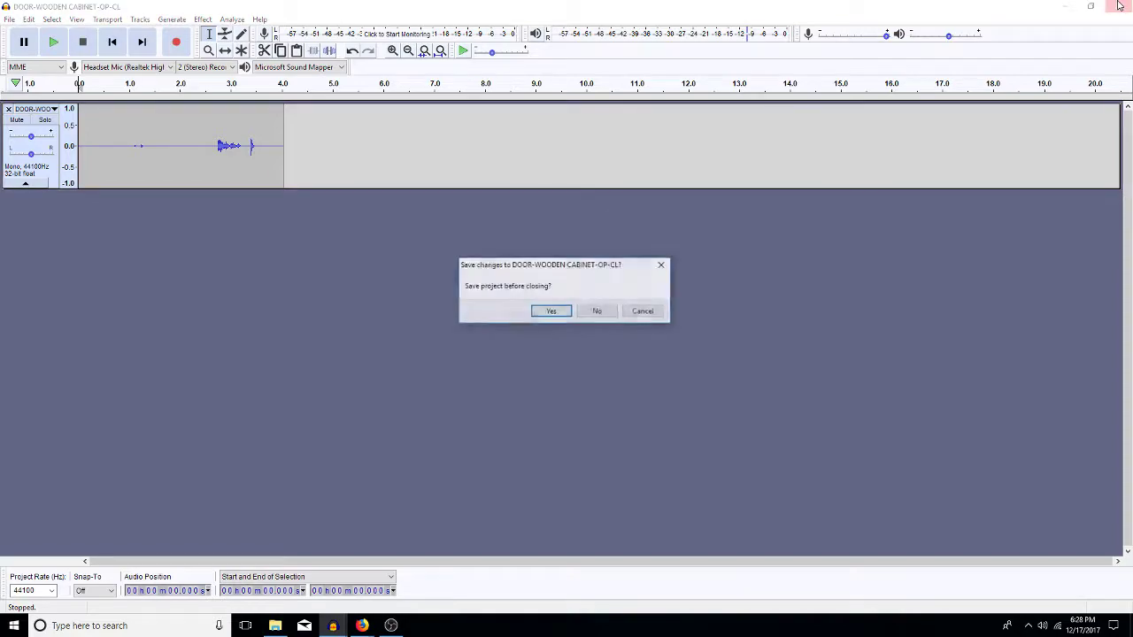
left_click(598, 312)
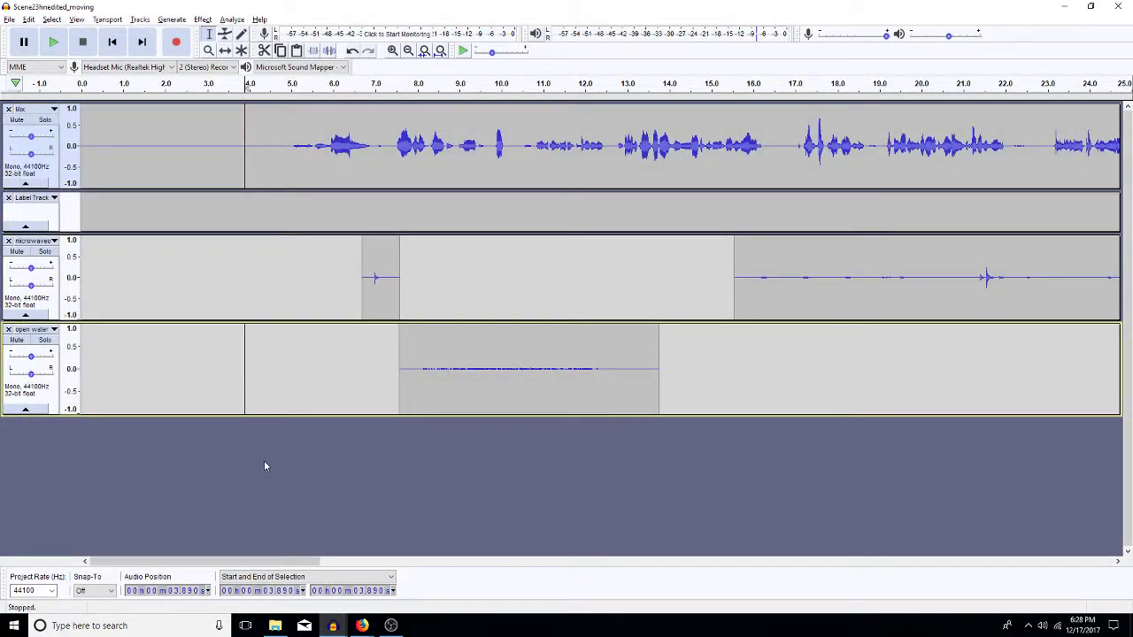
Duplicate the Mix track's audio from about 3.5 to 5.3 s onto a new track and replace it with the cut cabinet sound
left_click_drag(306, 156, 230, 161)
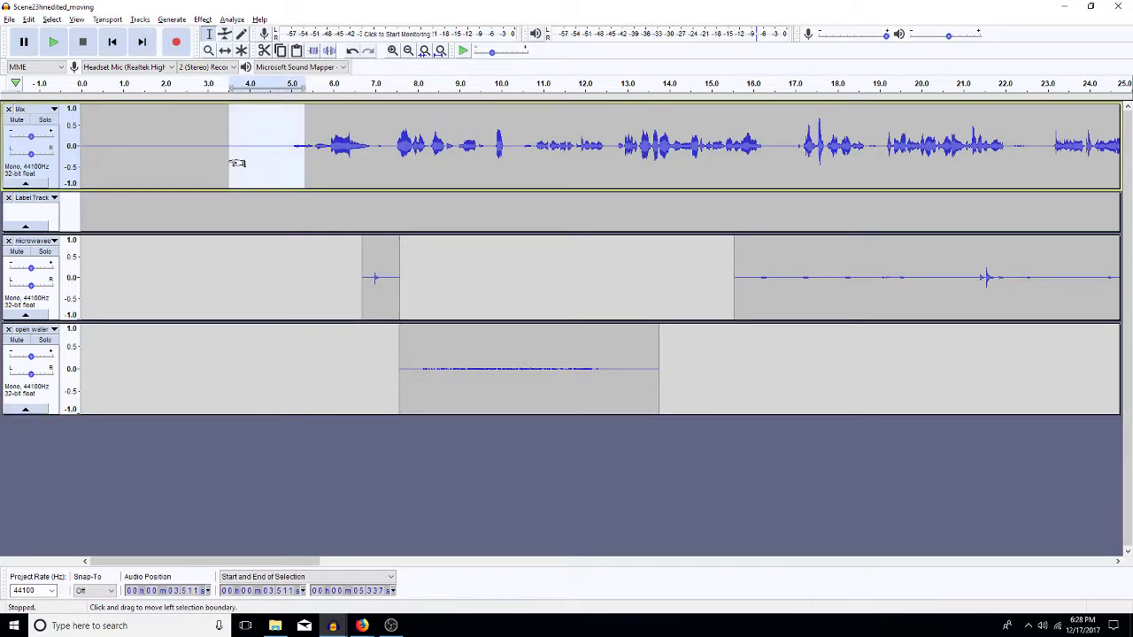
key("ctrl+d")
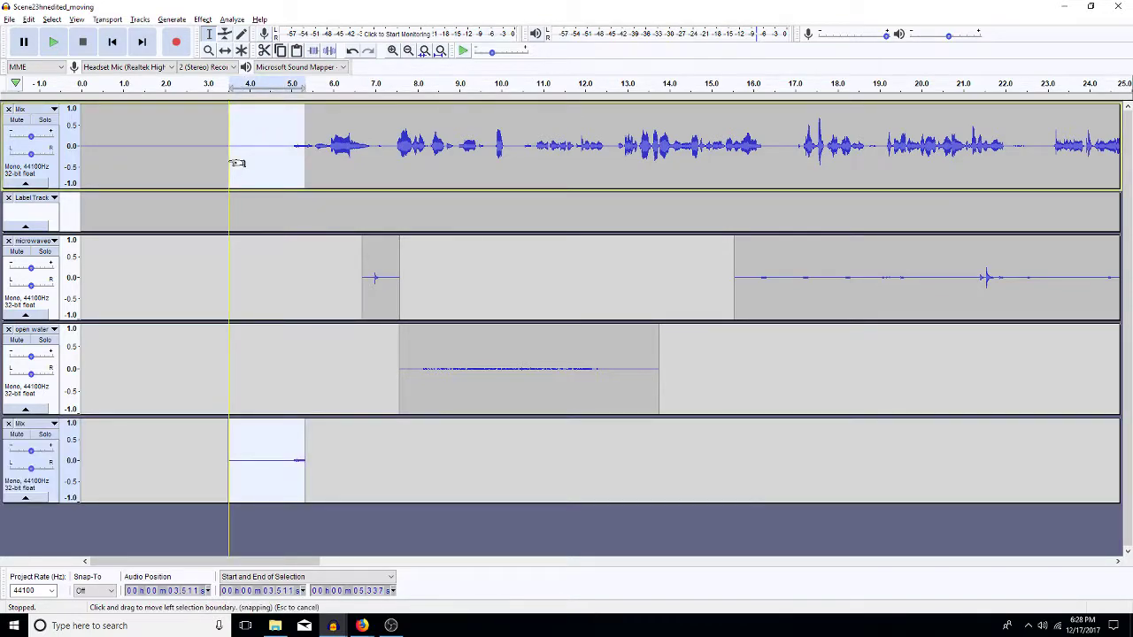
left_click(276, 450)
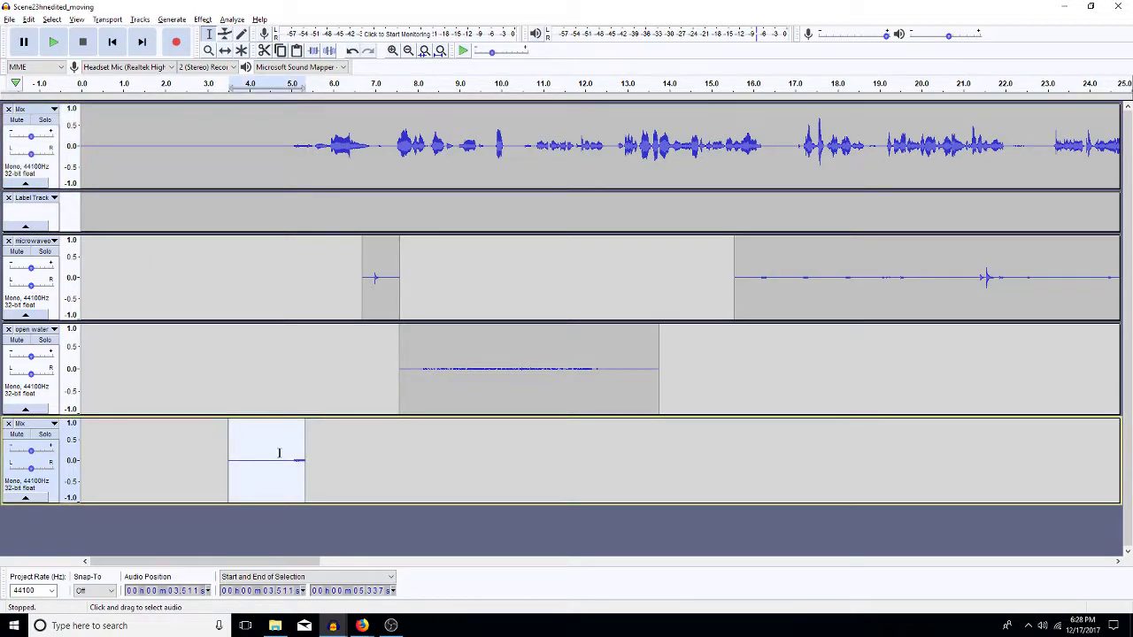
key("ctrl+r")
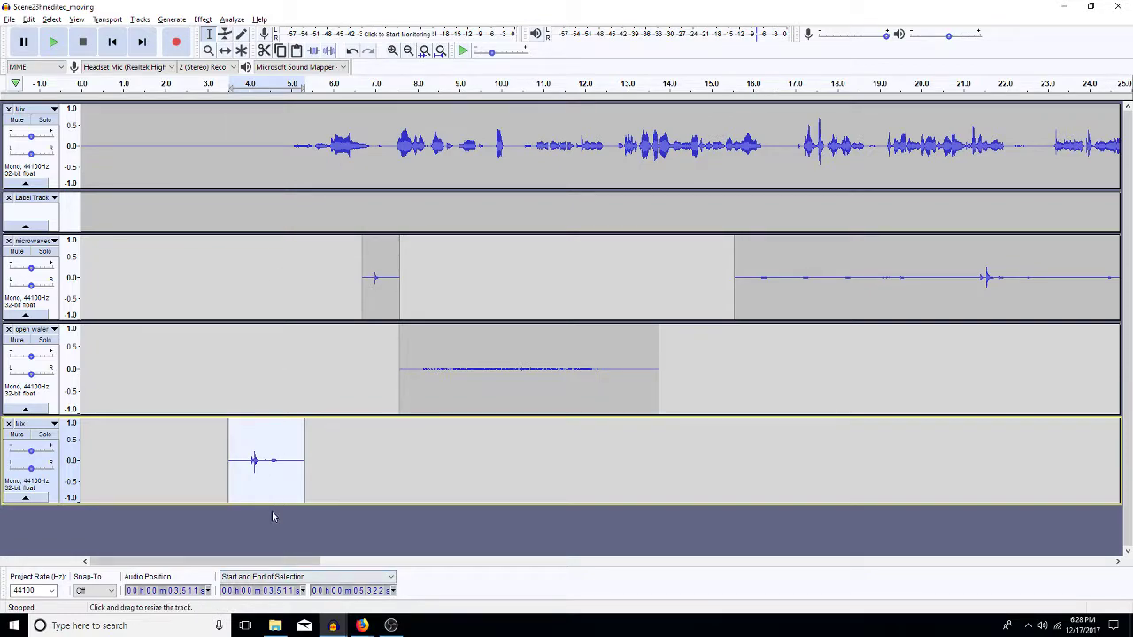
Paste the cabinet sound as a separate track below the others and remove that track
left_click(266, 545)
key("ctrl+v")
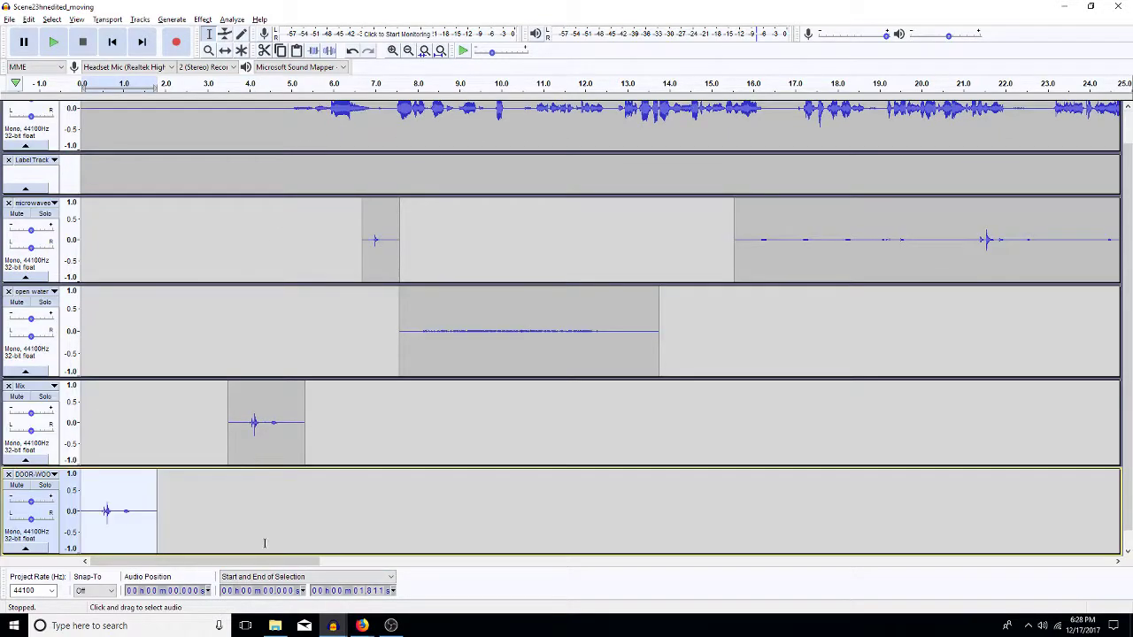
left_click(8, 474)
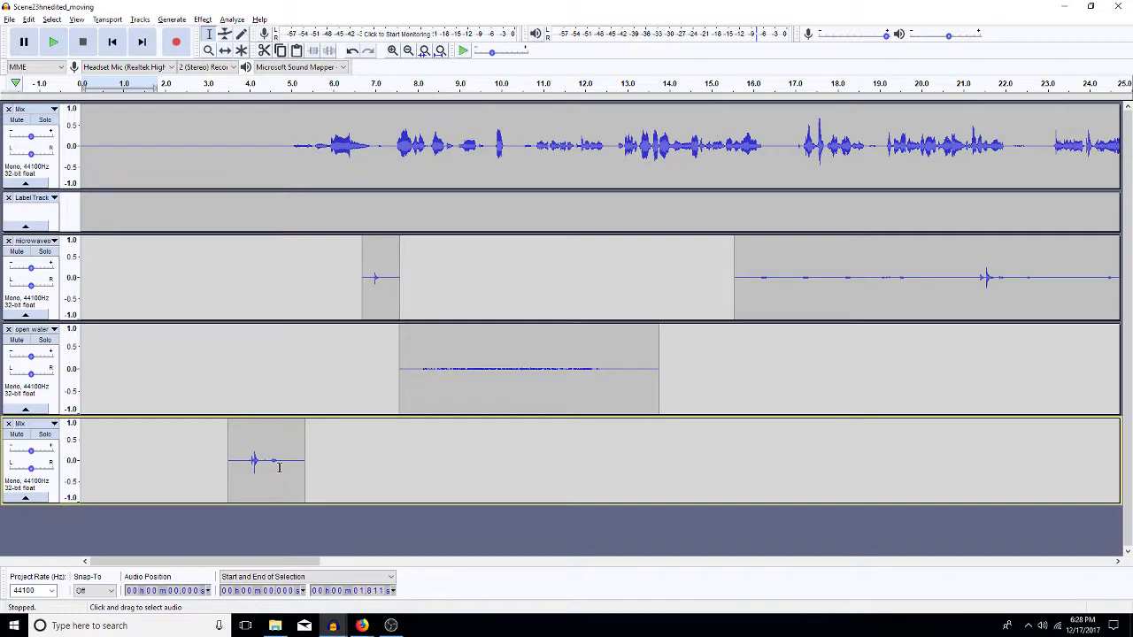
Play the scene from about 3.1 s to check the timing of the cabinet sound
left_click(213, 458)
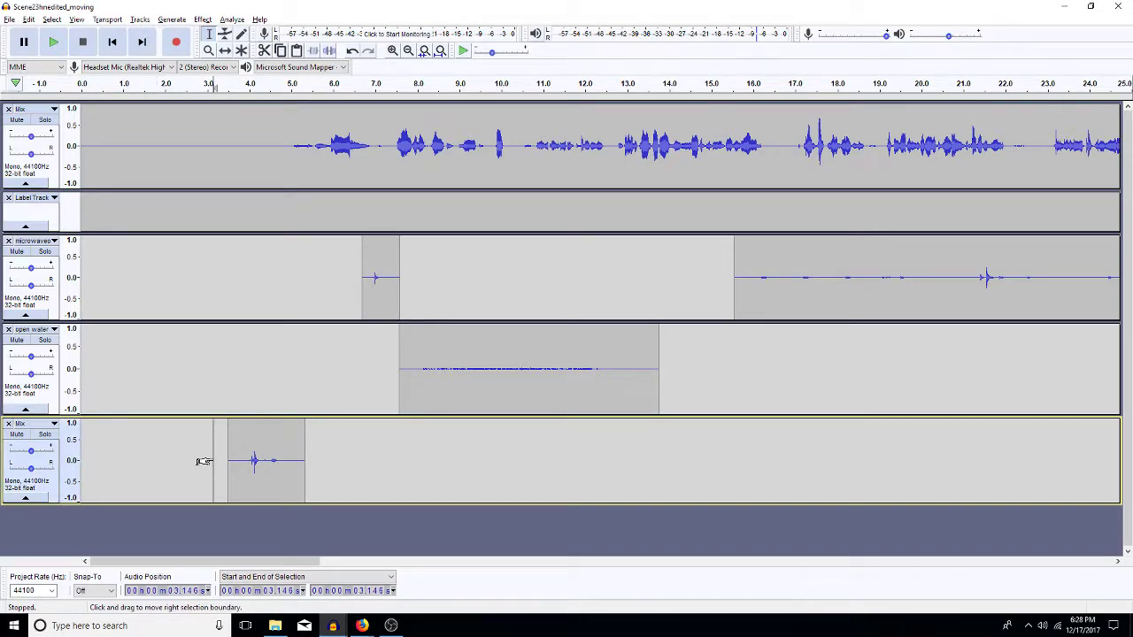
key("space")
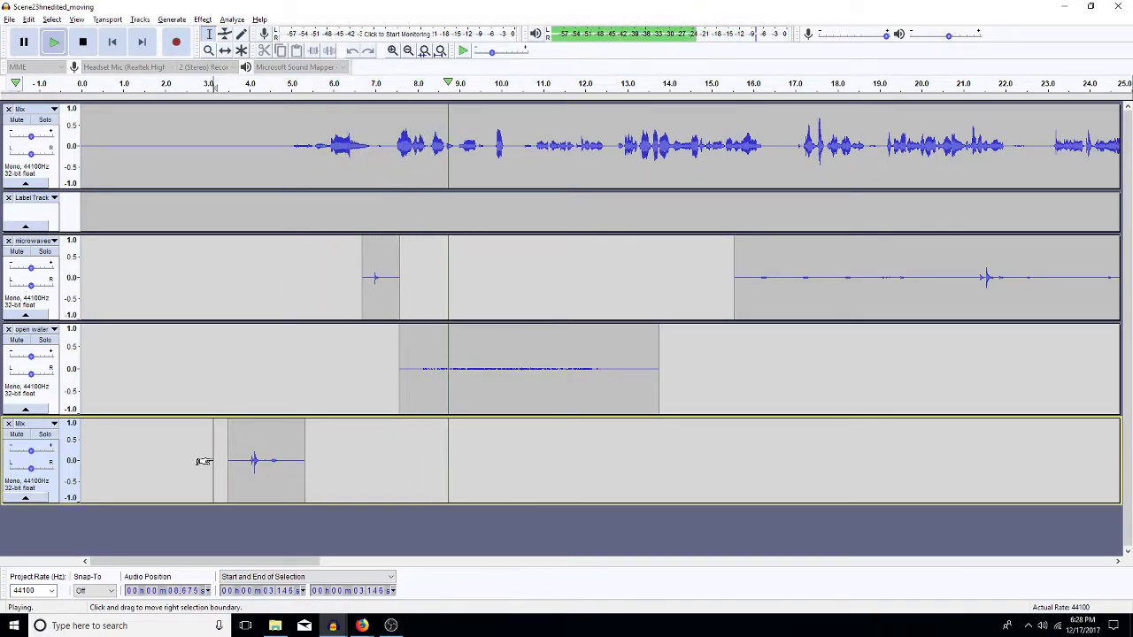
key("space")
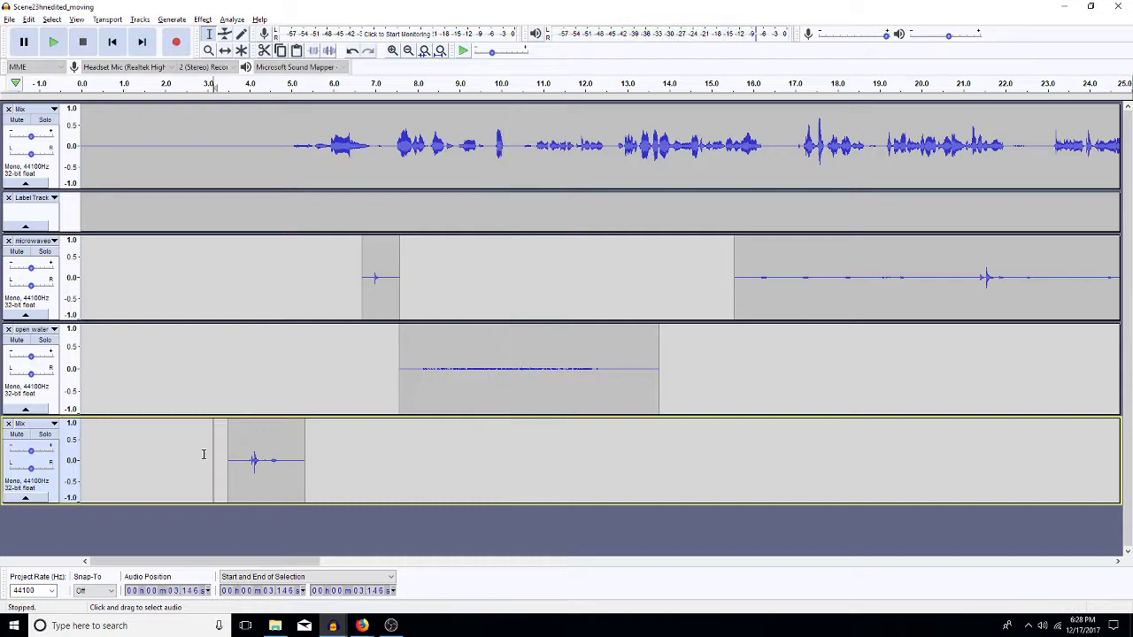
Shift the cabinet clip to start at about 4.1 s, preview the scene, and shift the open water clip to about 8.0 s
left_click(225, 51)
left_click_drag(250, 461, 271, 457)
key("space")
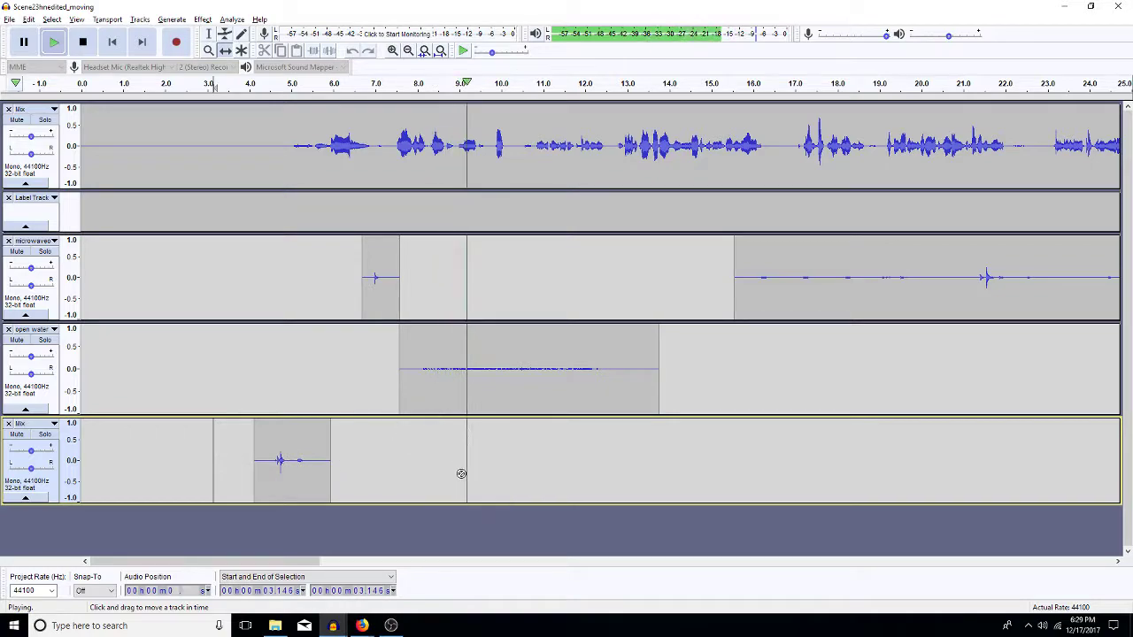
key("space")
left_click_drag(427, 350, 448, 351)
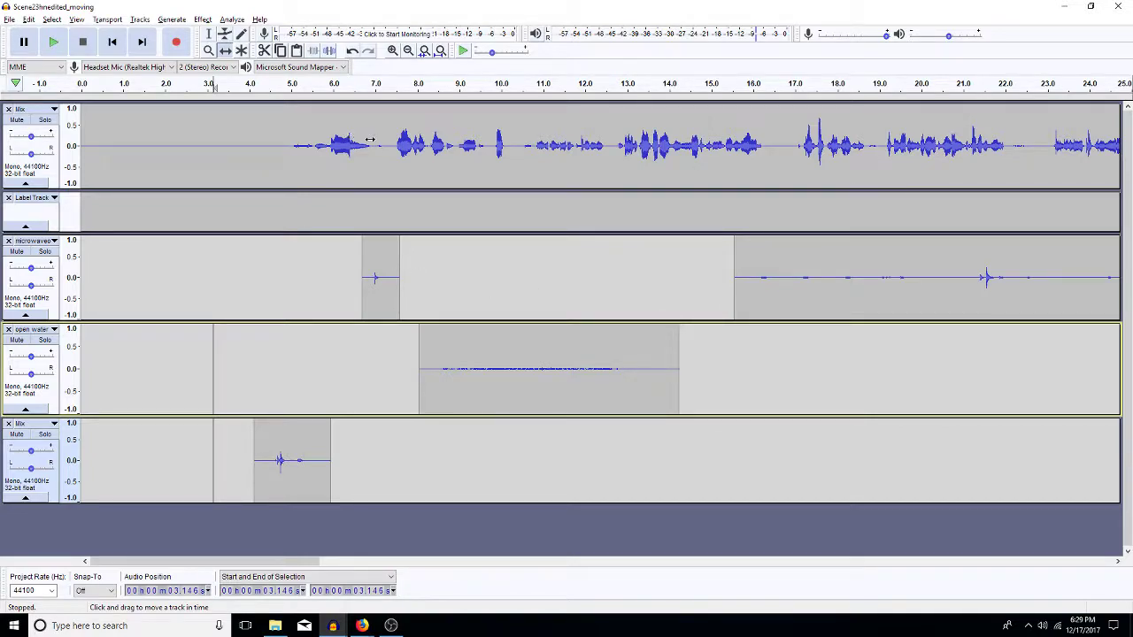
left_click(209, 33)
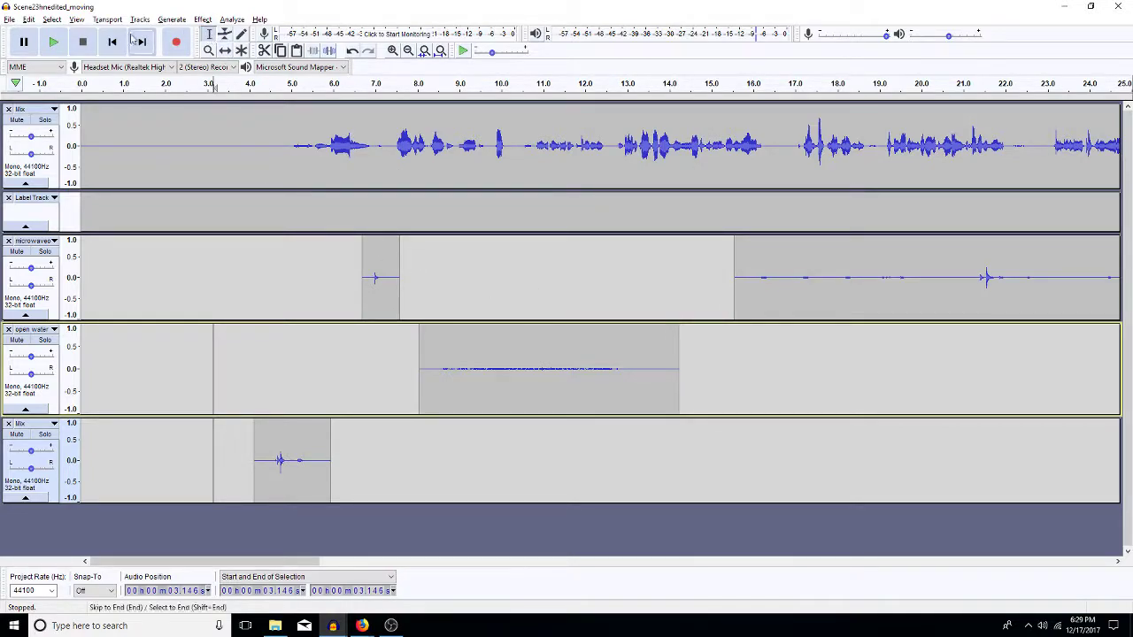
Start opening another sound file and browse up to 1111 effects and extras and into the feet folder
left_click(8, 19)
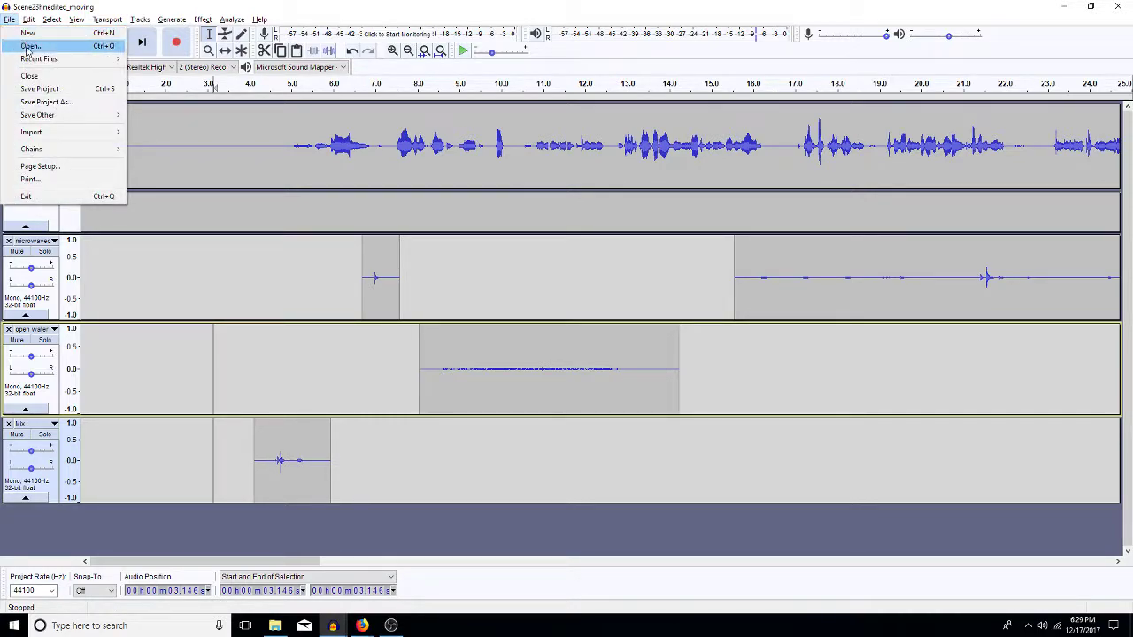
left_click(28, 48)
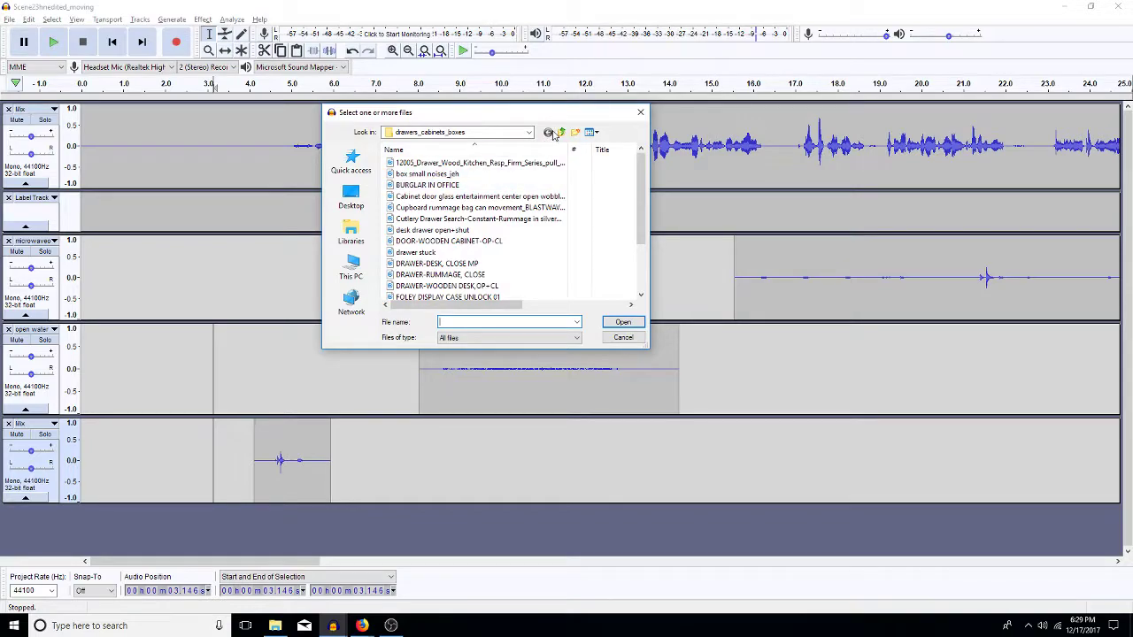
left_click(562, 133)
left_click(562, 133)
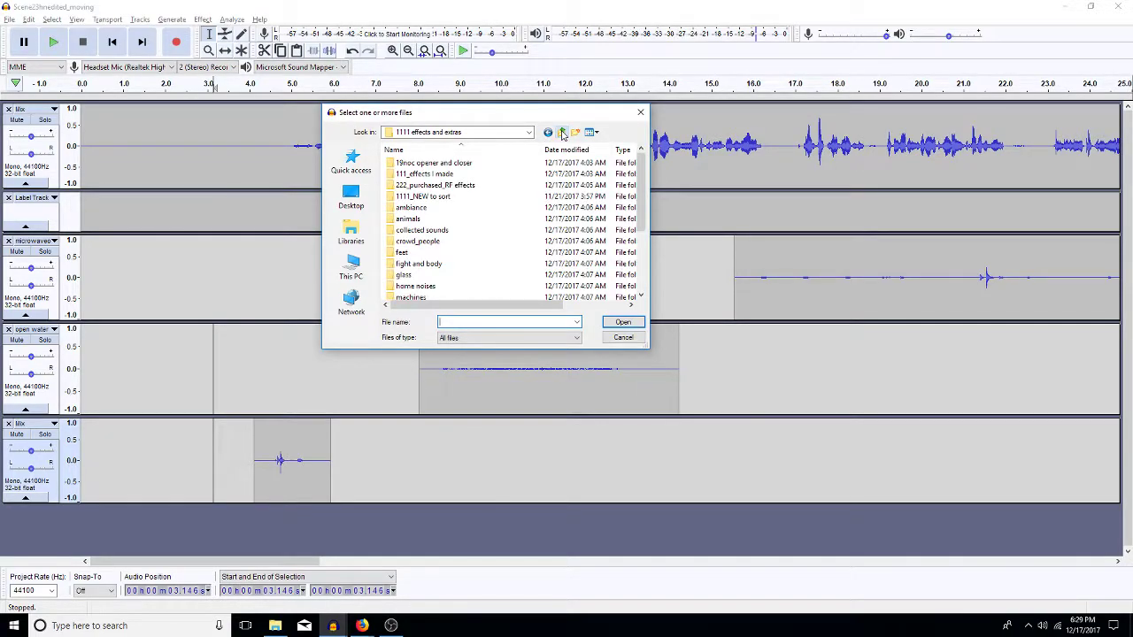
double_click(429, 253)
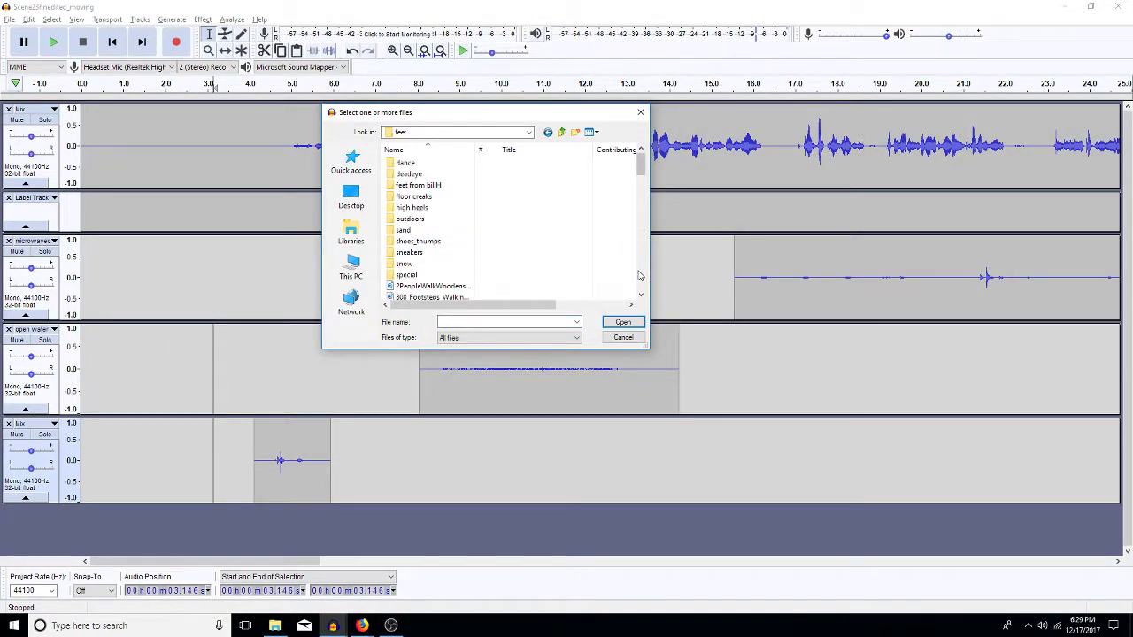
Widen the file name column, open the "1707 footsteps wood male barefoot walk scuff (4)_cleaned" sound, and play it
left_click(641, 299)
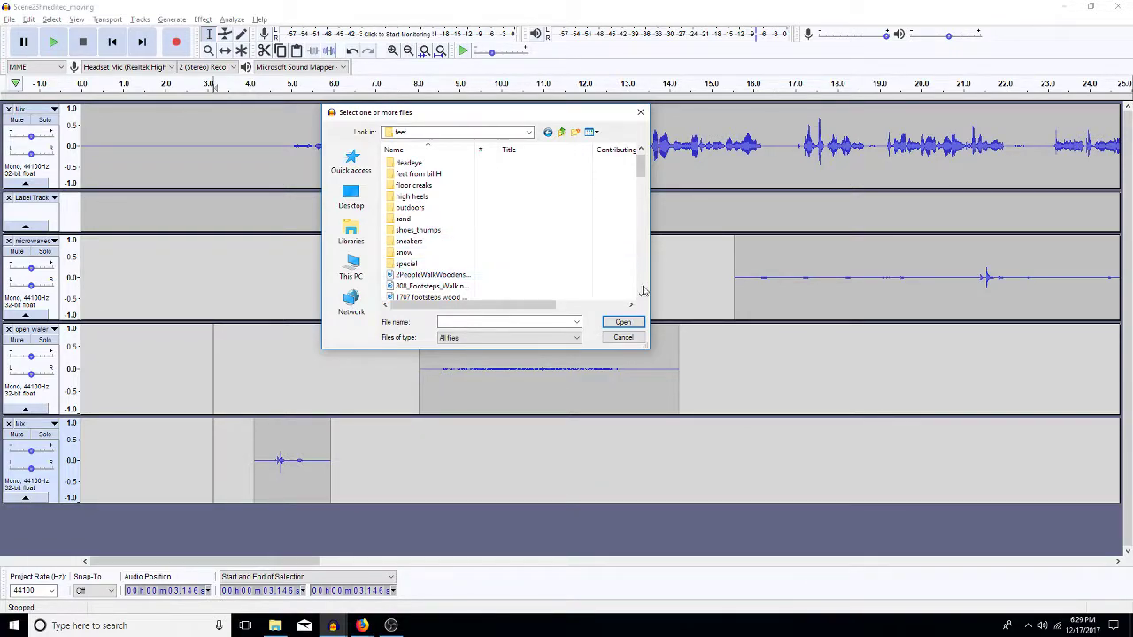
left_click(641, 289)
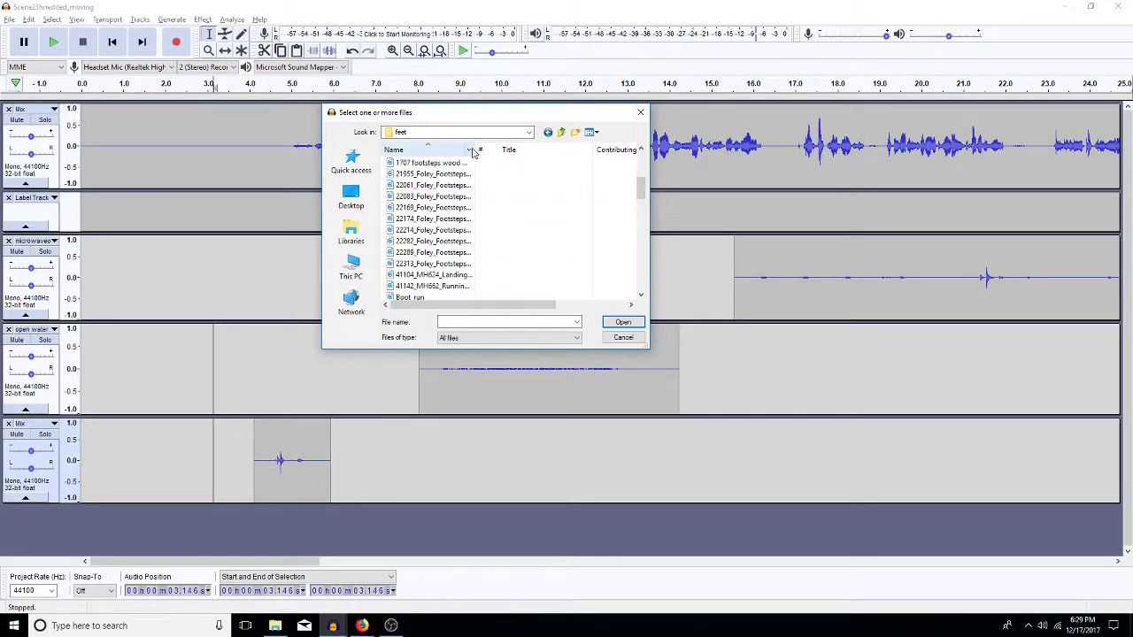
left_click_drag(476, 149, 536, 153)
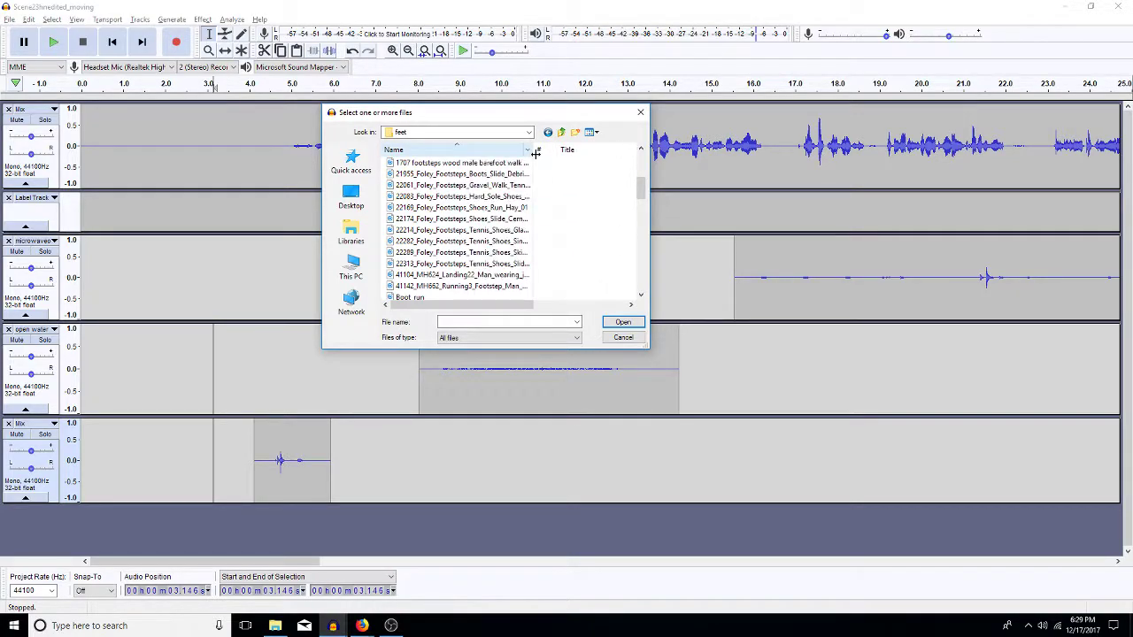
double_click(454, 165)
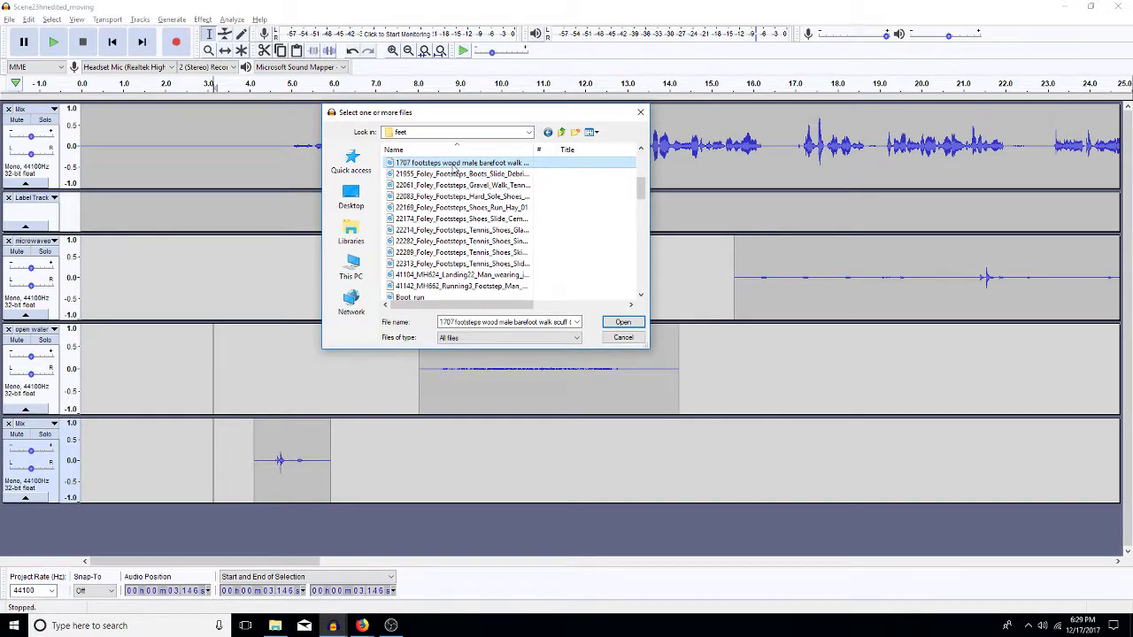
key("space")
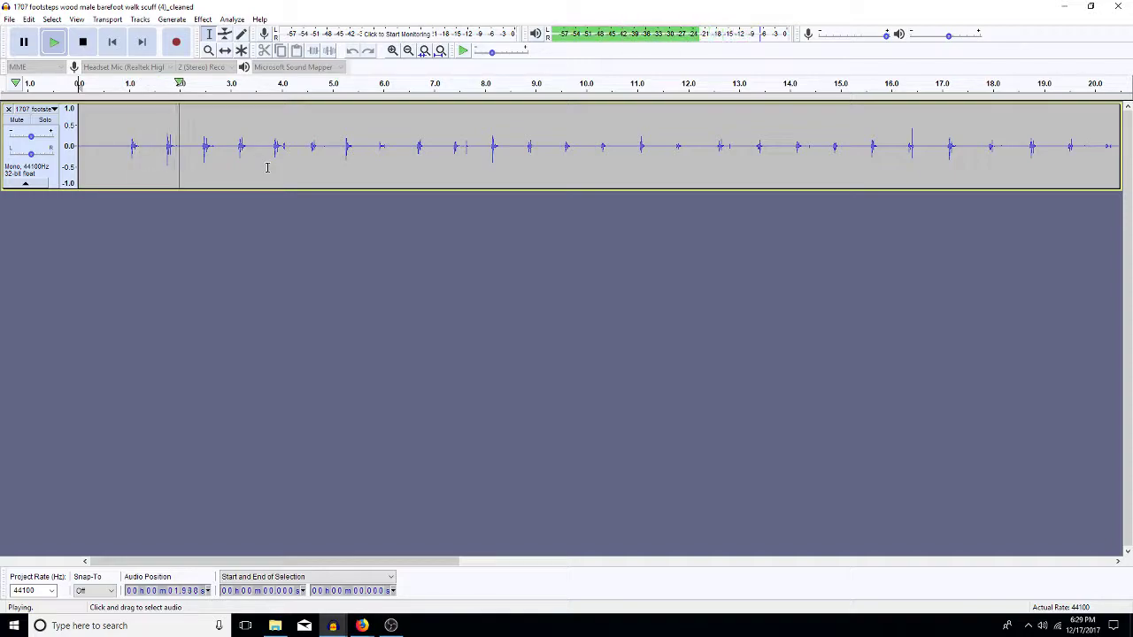
Stop playback and apply Noise Reduction with its existing settings to the entire footsteps track
key("space")
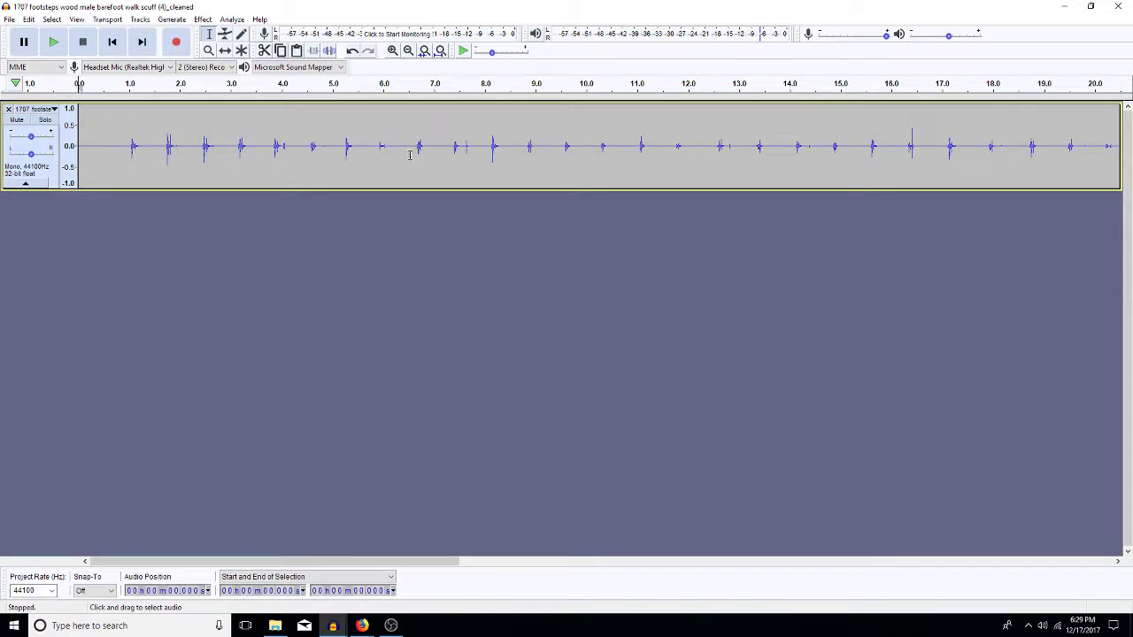
key("ctrl+a")
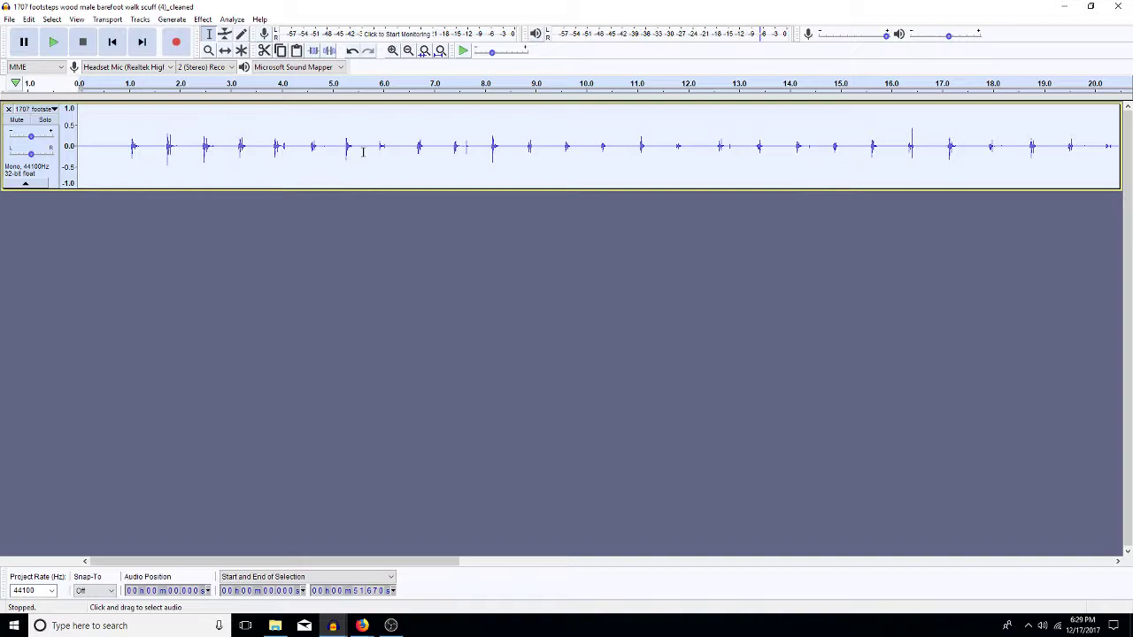
key("ctrl+r")
key("Return")
Play the footsteps track from about 0.9 s to check it, and select its first 7.2 s or so
left_click(125, 167)
key("space")
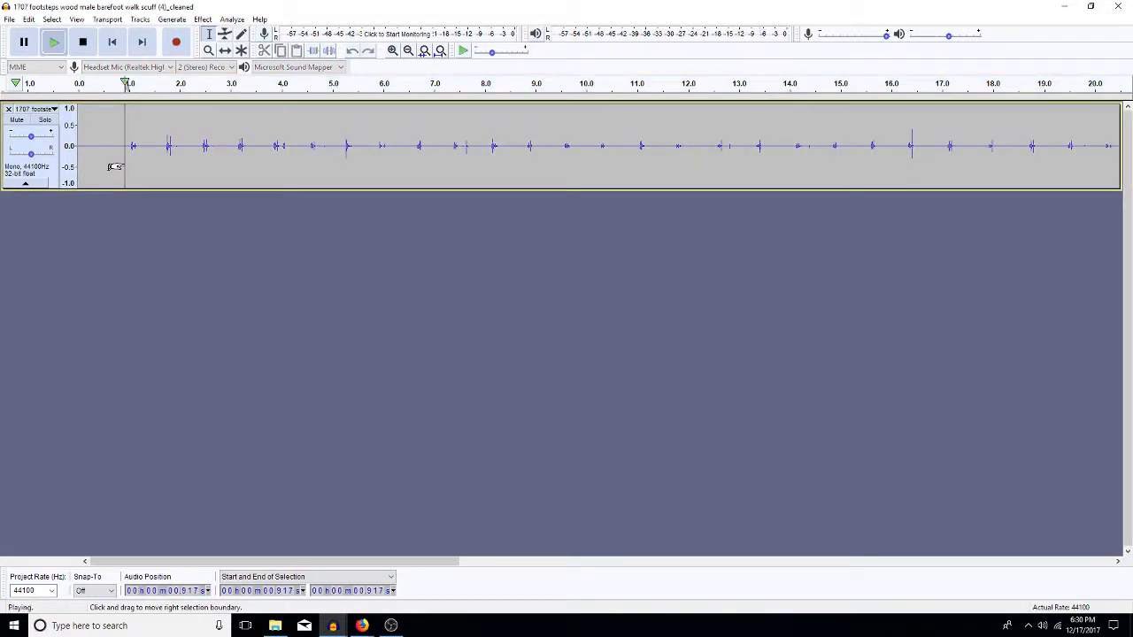
key("space")
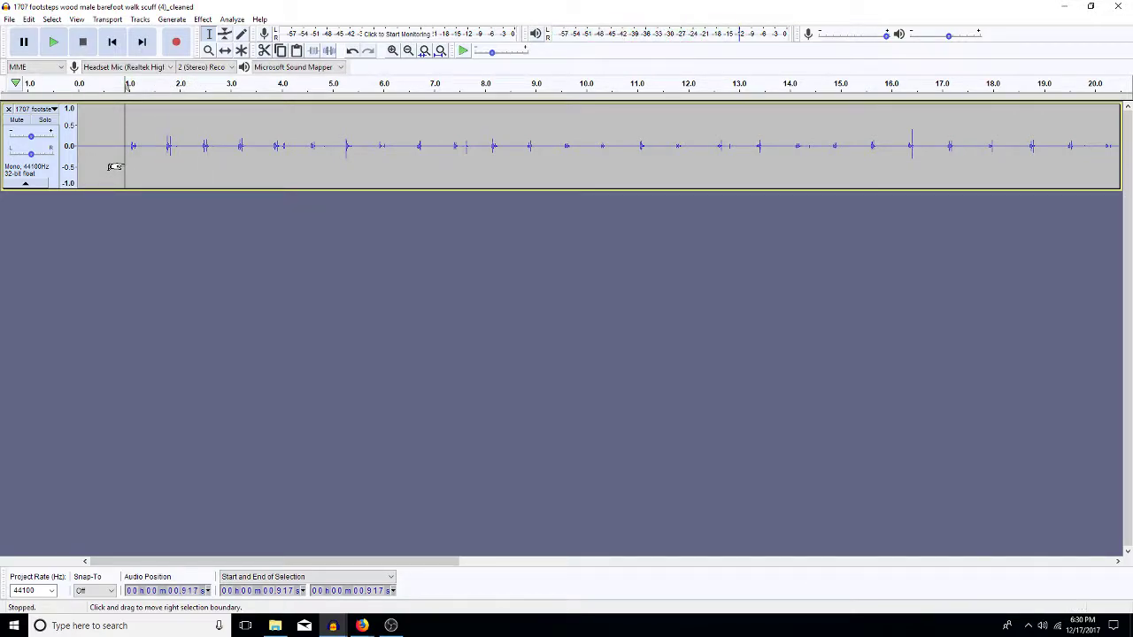
left_click_drag(442, 135, 50, 171)
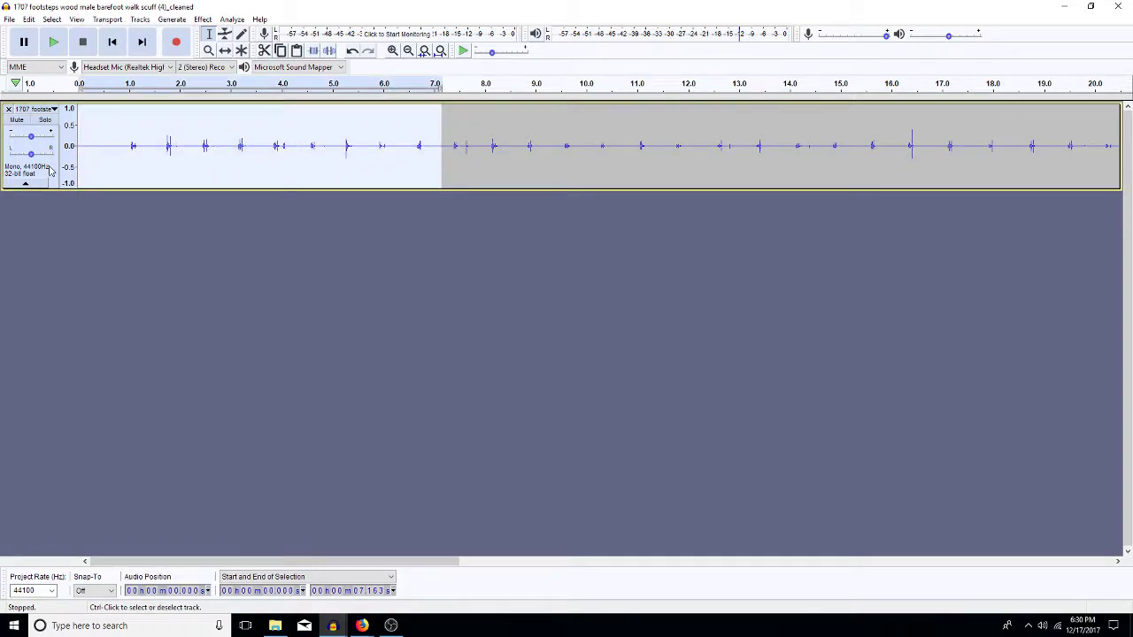
key("ctrl+w")
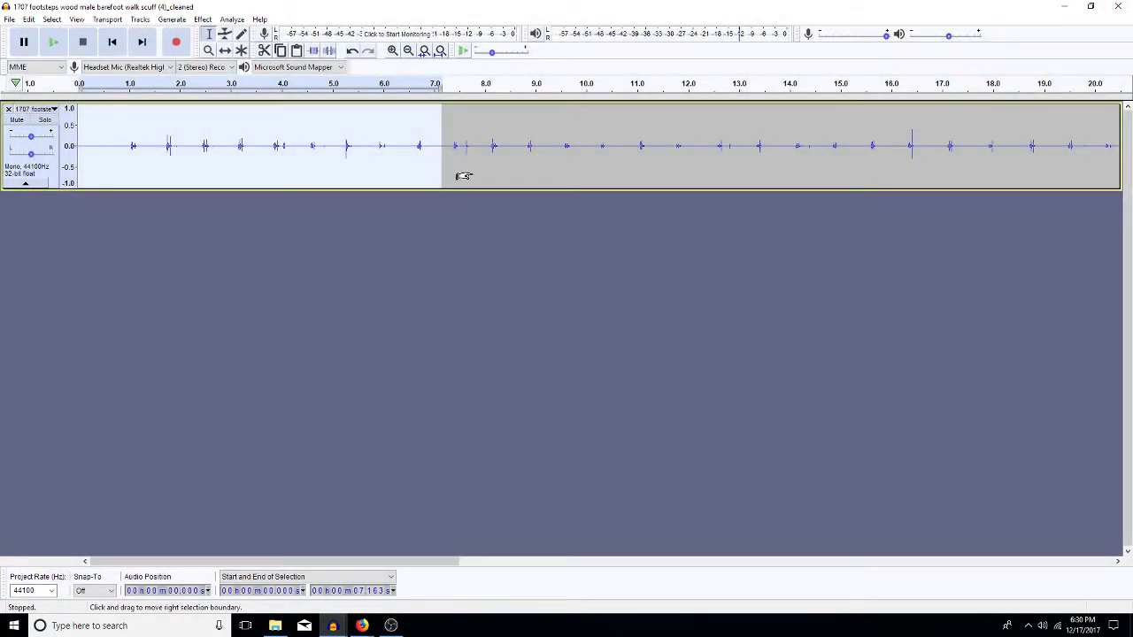
key("ctrl+r")
left_click(672, 413)
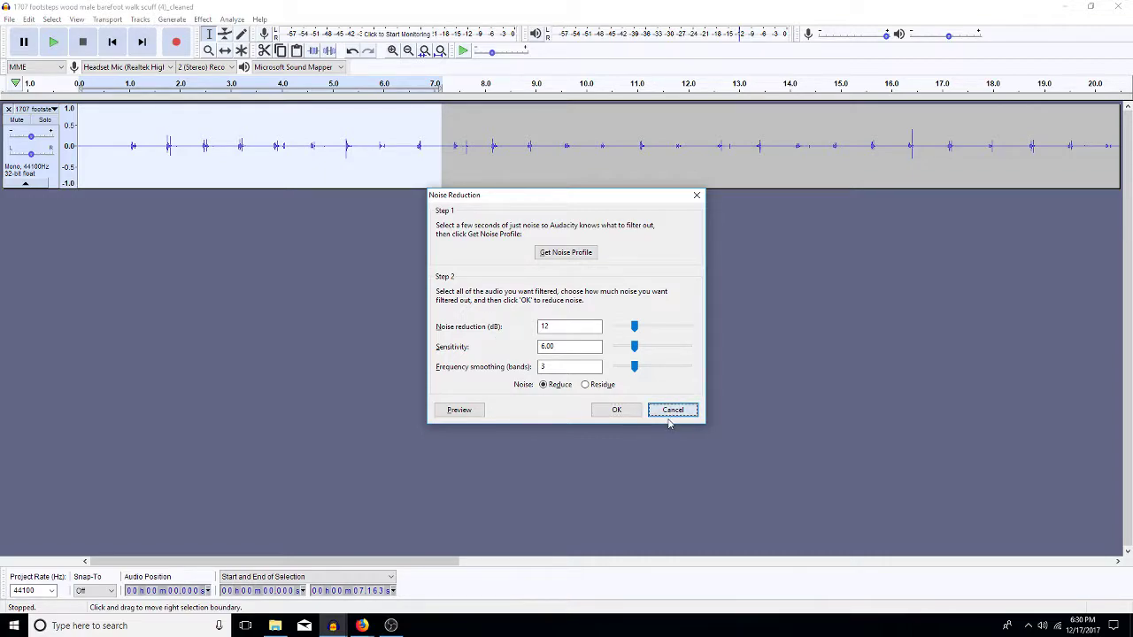
left_click(673, 412)
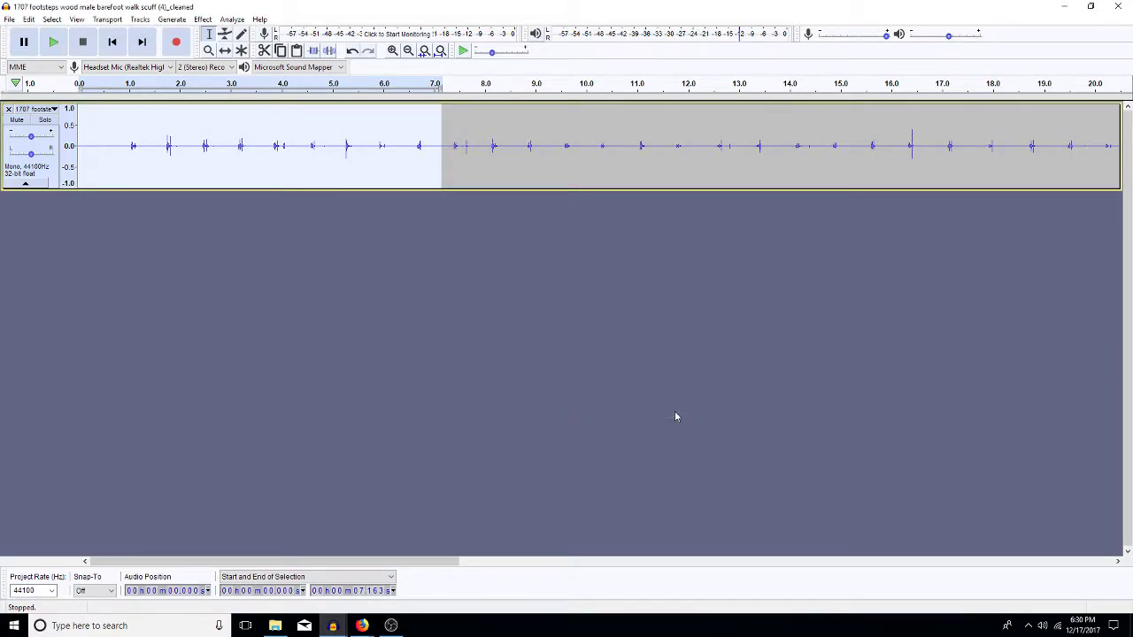
Duplicate the selected footsteps section onto a second track and fit that copy to the window width
key("ctrl+d")
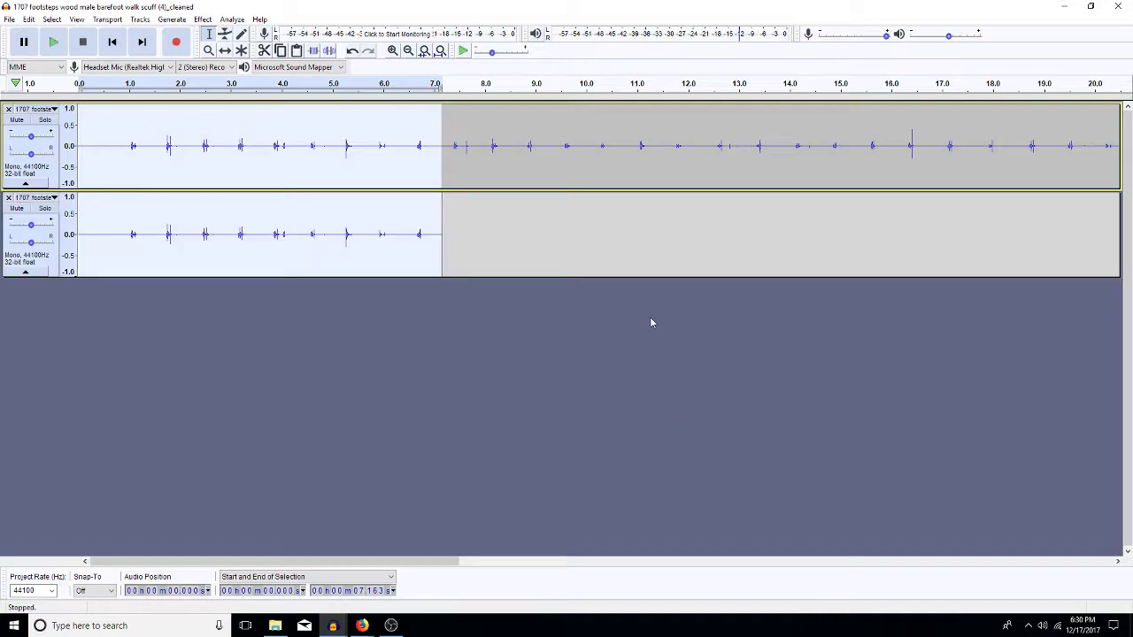
left_click(366, 235)
key("ctrl+e")
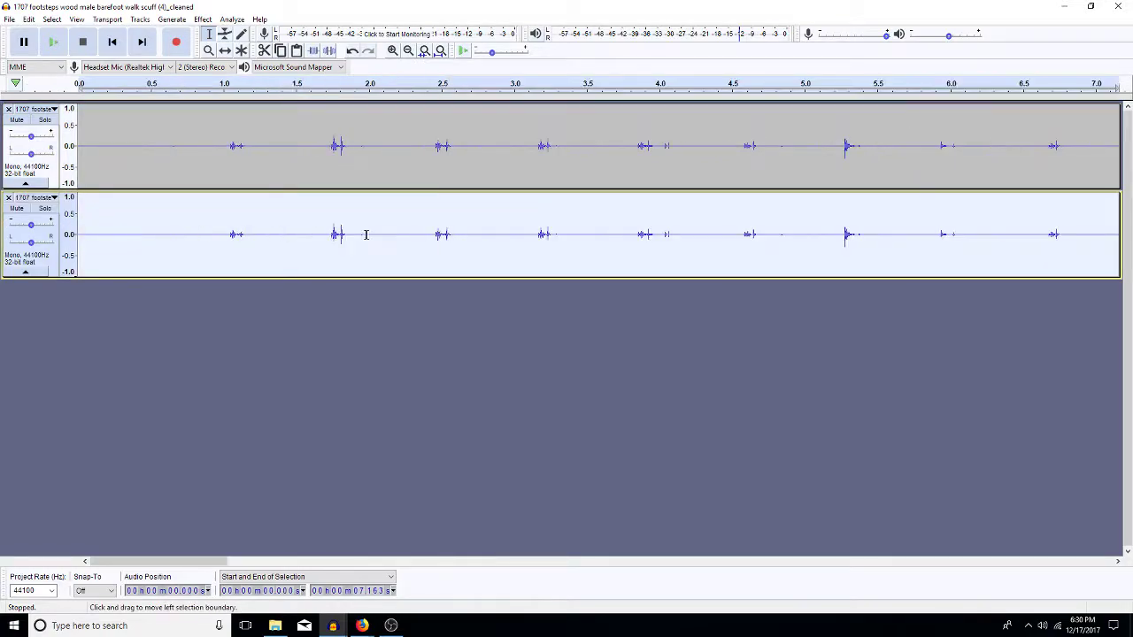
Cut every footstep out of the duplicated track so that only the background noise between the steps remains
left_click_drag(221, 232, 804, 237)
key("Delete")
key("Delete")
key("Delete")
key("Delete")
key("Delete")
key("Delete")
key("Delete")
key("Delete")
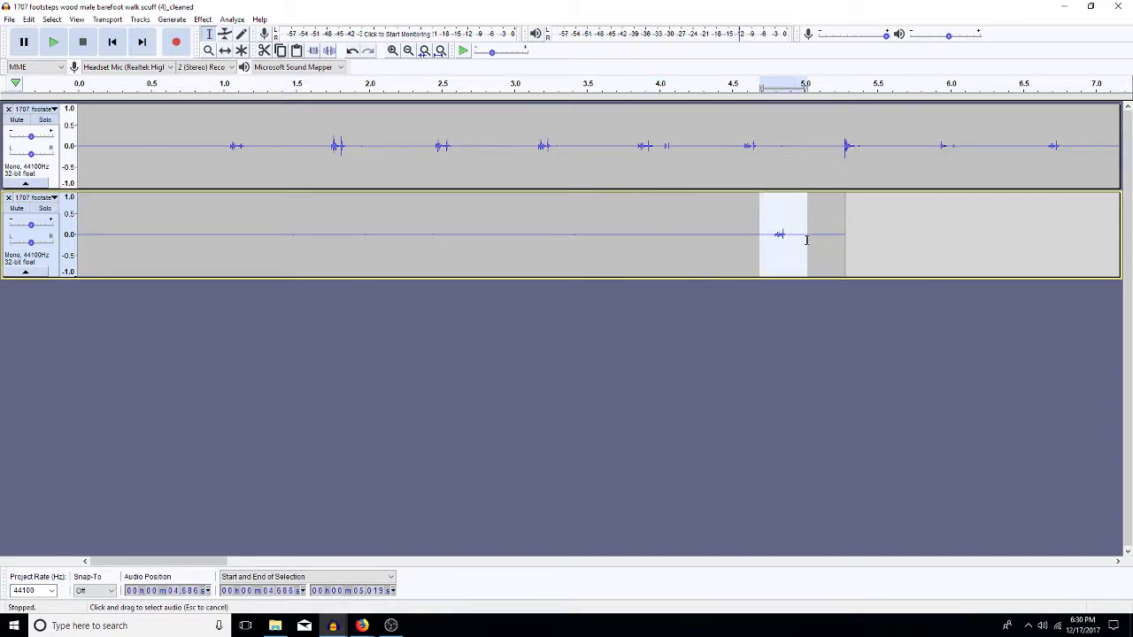
key("Delete")
Duplicate the remaining background noise onto a third track and amplify the second track to a 0.0 dB peak
double_click(605, 240)
key("ctrl+d")
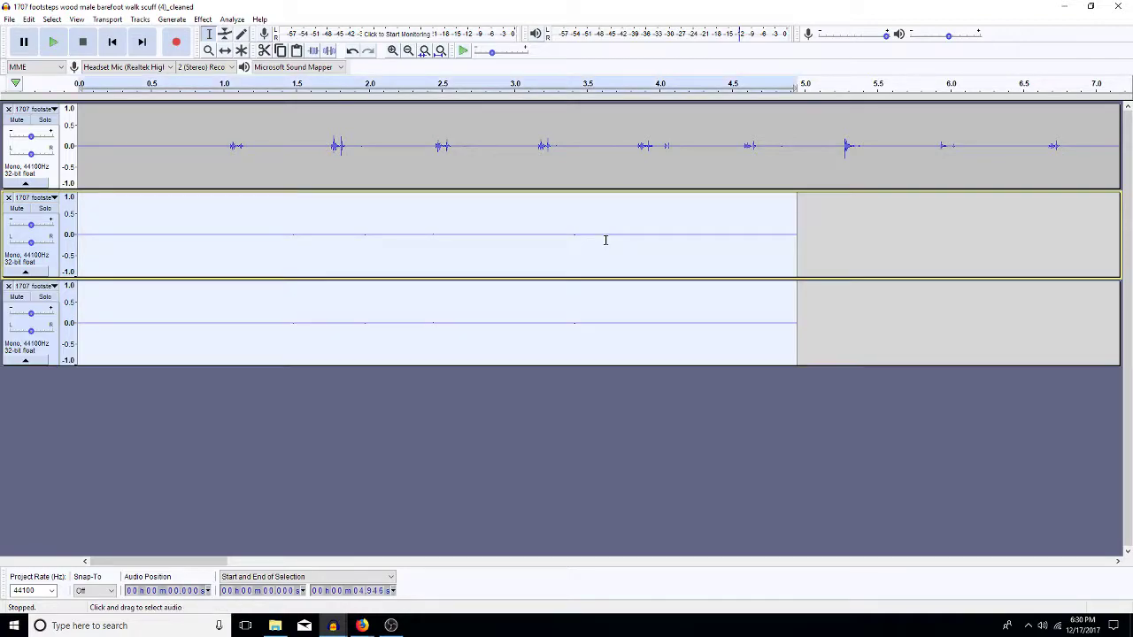
double_click(225, 250)
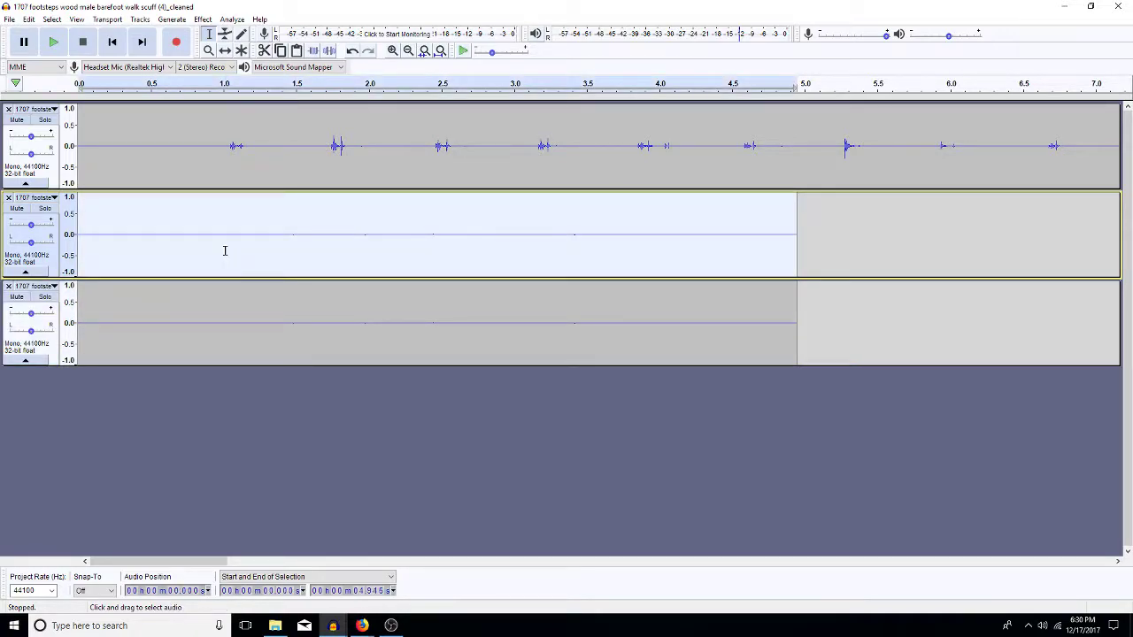
key("alt+c")
key("a")
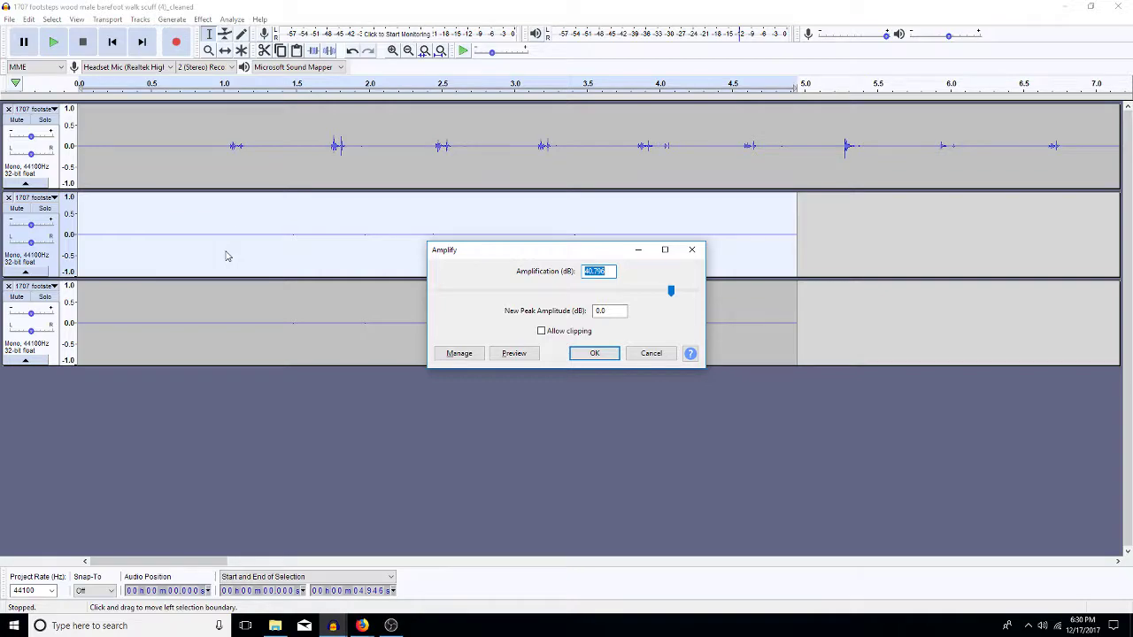
key("Return")
Delete each footstep remnant revealed in the amplified track from both the second and third tracks together, leaving only steady background noise
left_click_drag(147, 254, 183, 289)
key("Delete")
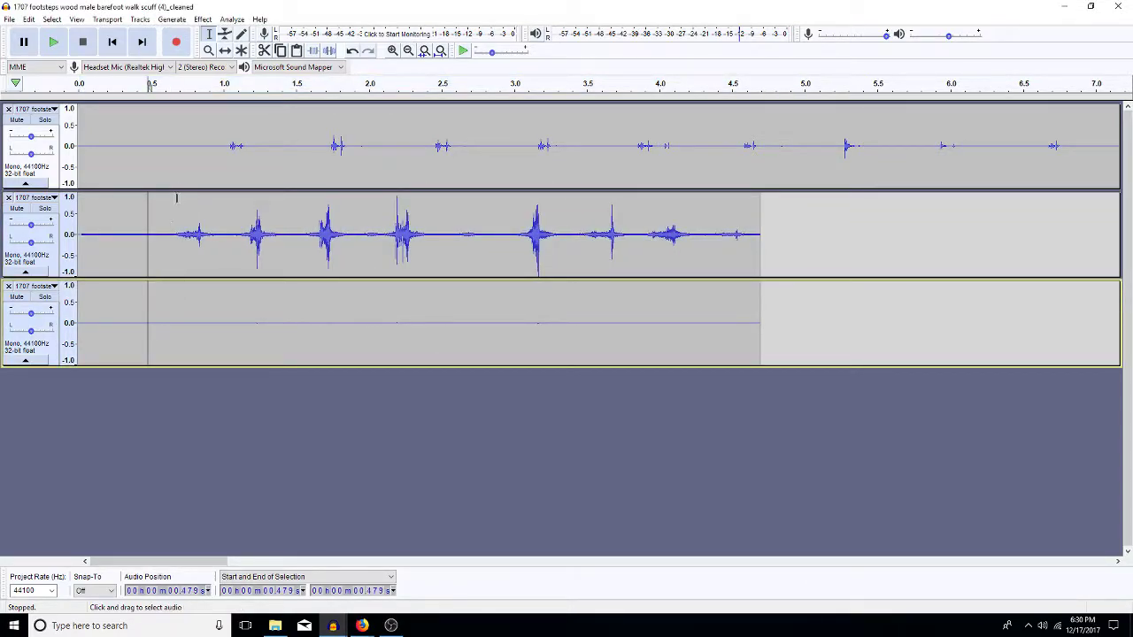
left_click_drag(177, 235, 221, 279)
key("Delete")
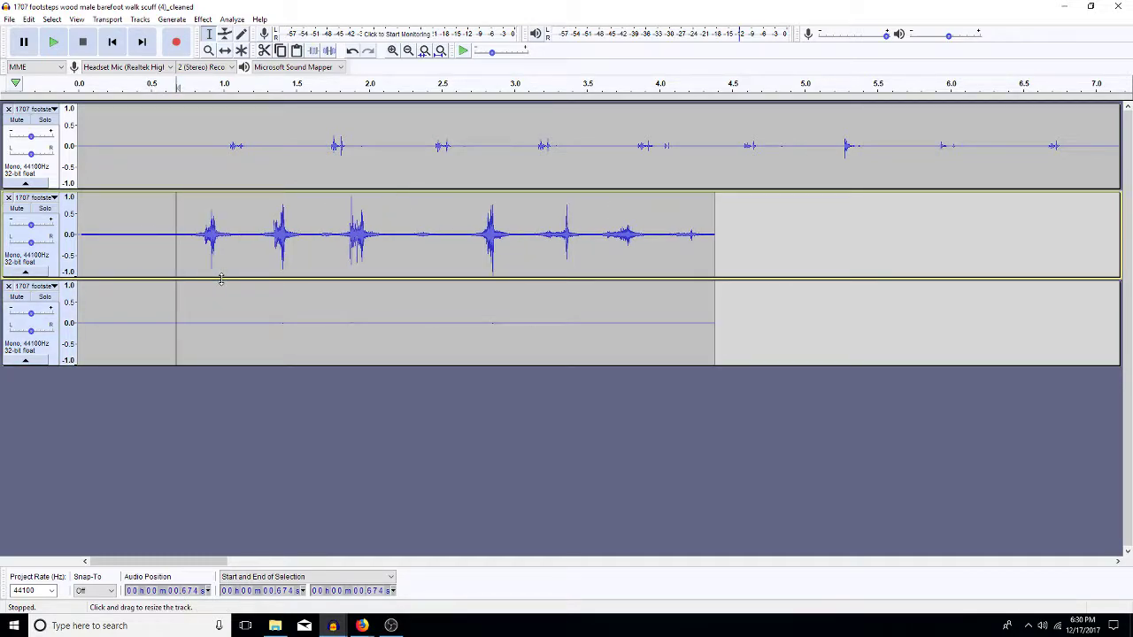
left_click_drag(196, 231, 237, 298)
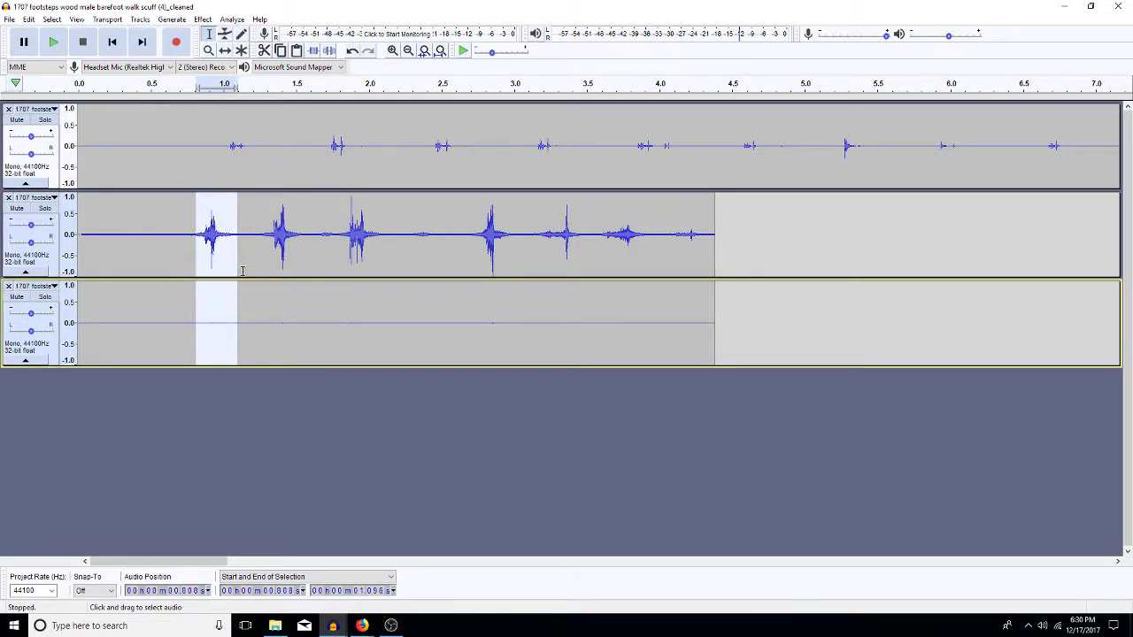
key("Delete")
left_click_drag(216, 234, 266, 299)
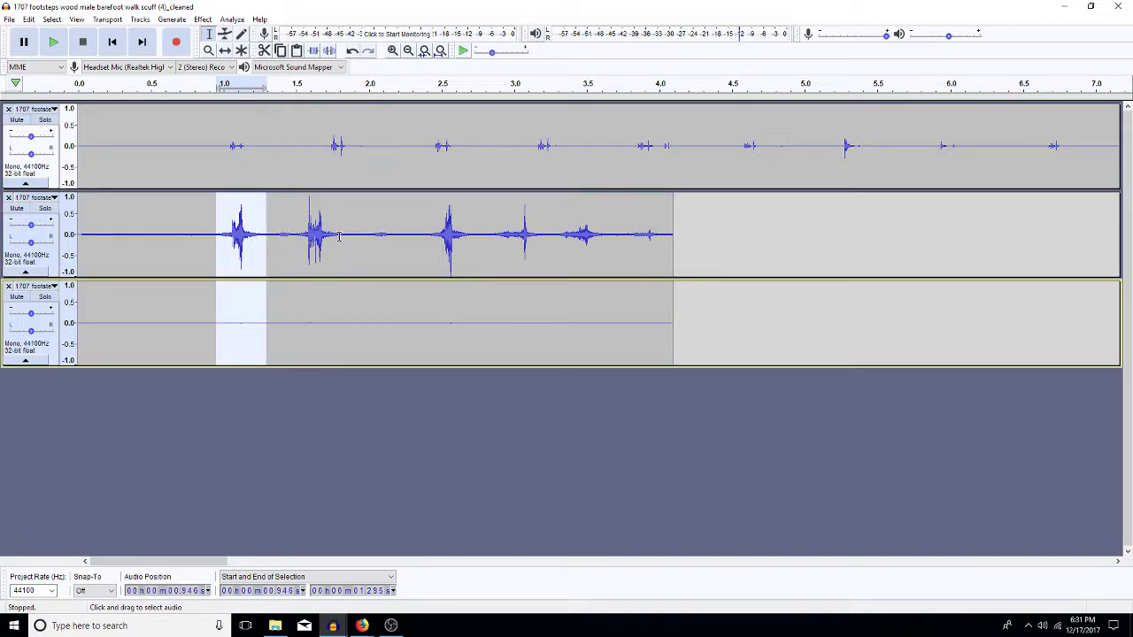
left_click_drag(345, 234, 217, 279)
key("Delete")
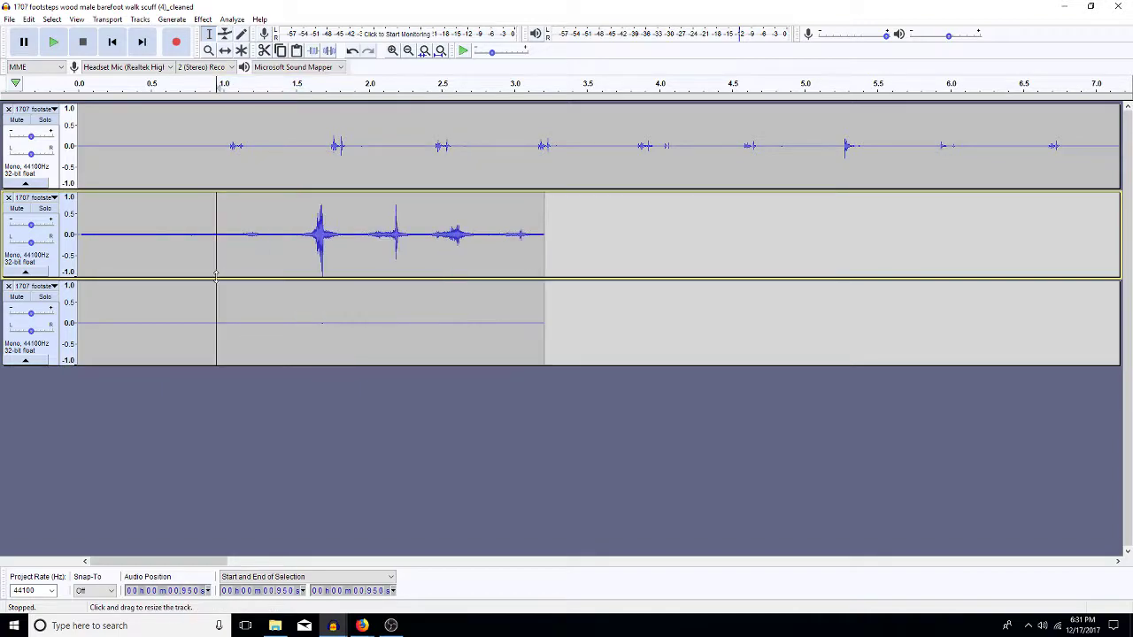
left_click_drag(240, 239, 268, 290)
key("Delete")
left_click(269, 235)
left_click_drag(269, 236, 308, 296)
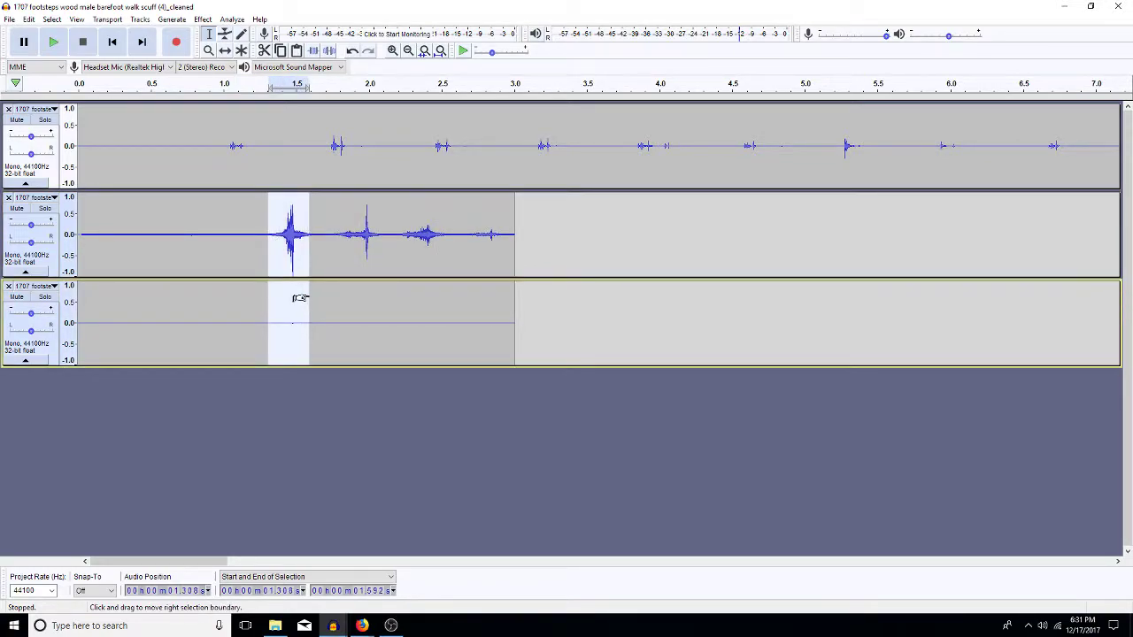
key("Delete")
left_click_drag(293, 235, 342, 292)
key("Delete")
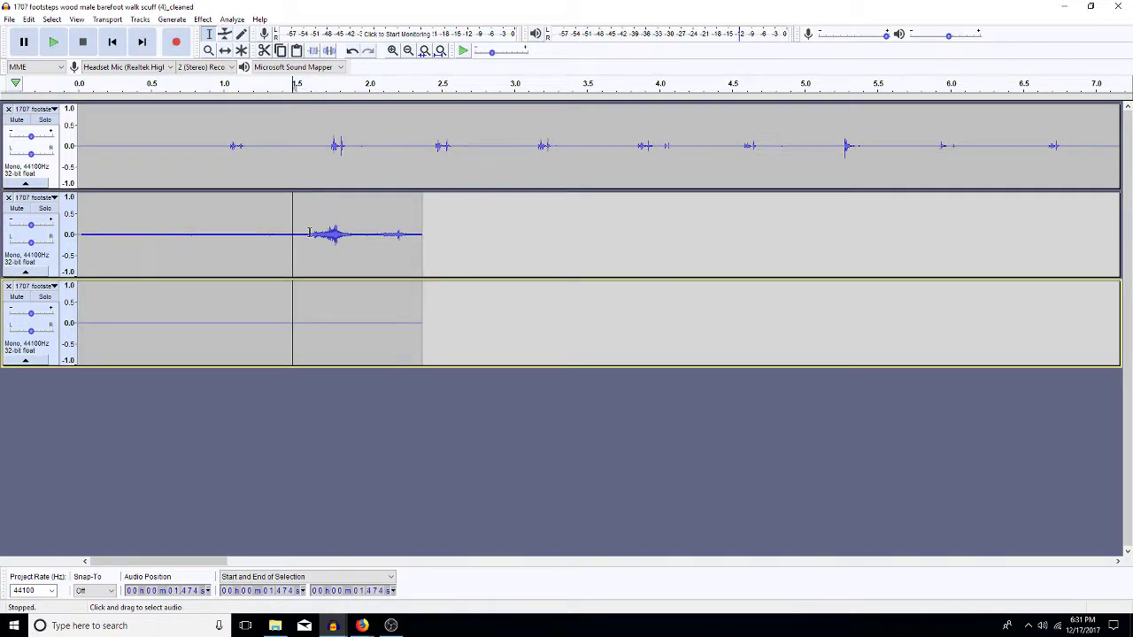
left_click_drag(305, 236, 358, 293)
key("Delete")
left_click_drag(325, 232, 375, 285)
key("Delete")
Amplify the second track to a 0.0 dB peak again and run the High Pass Filter on it with its existing settings
double_click(211, 248)
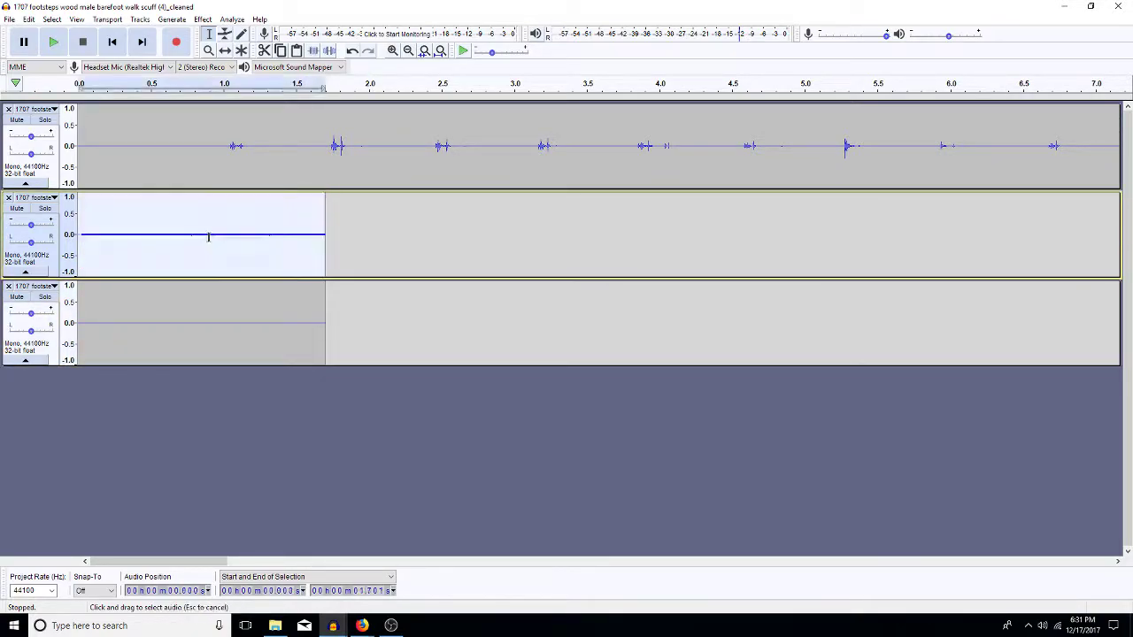
key("alt+c")
key("a")
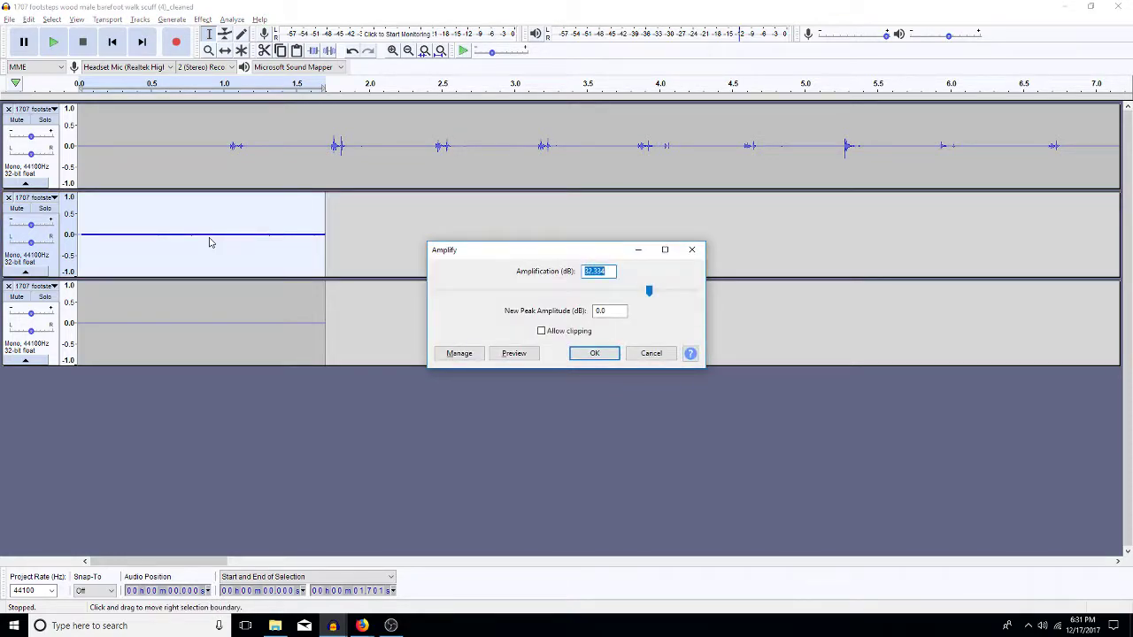
key("Return")
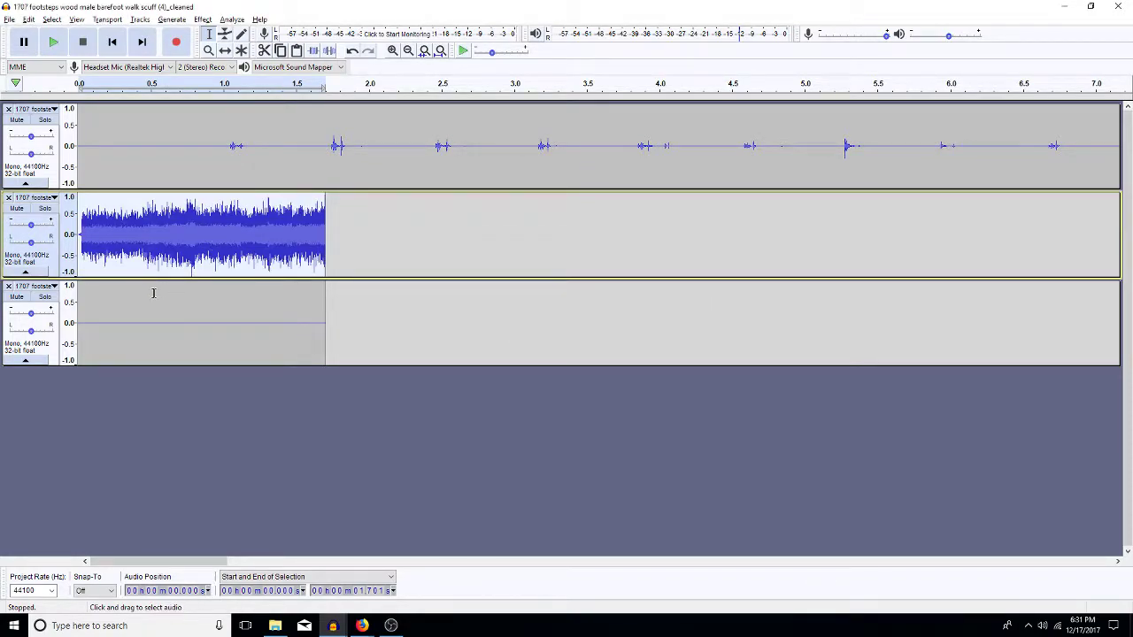
key("alt+c")
key("h")
key("Return")
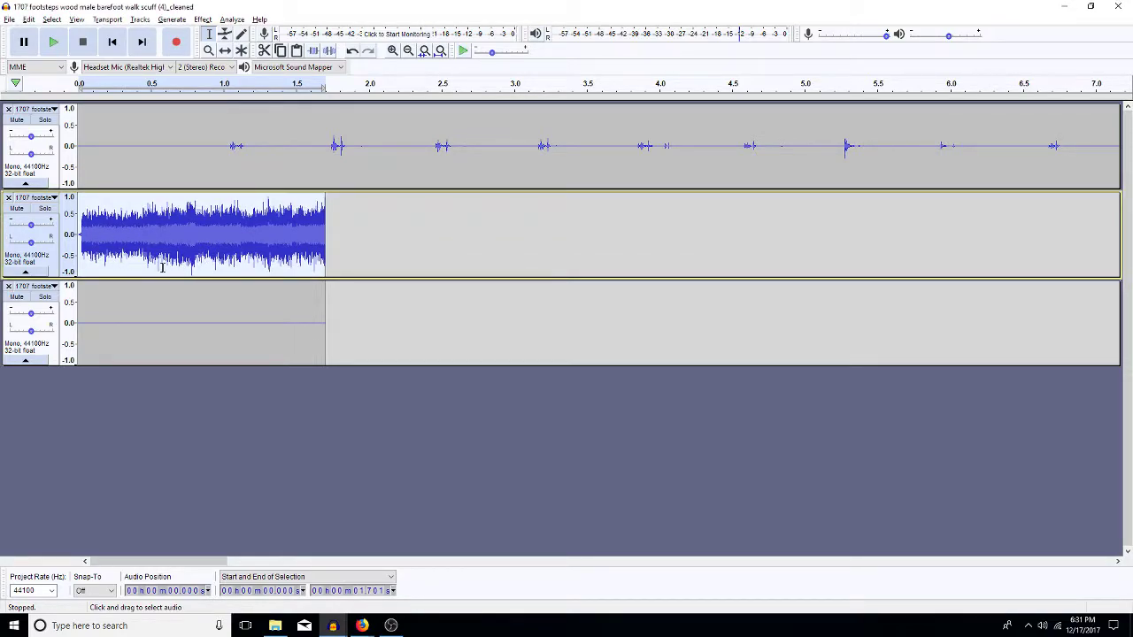
Delete the section from about 0.72 to 0.82 s and the first 0.06 s from both noise tracks
left_click_drag(183, 257, 197, 307)
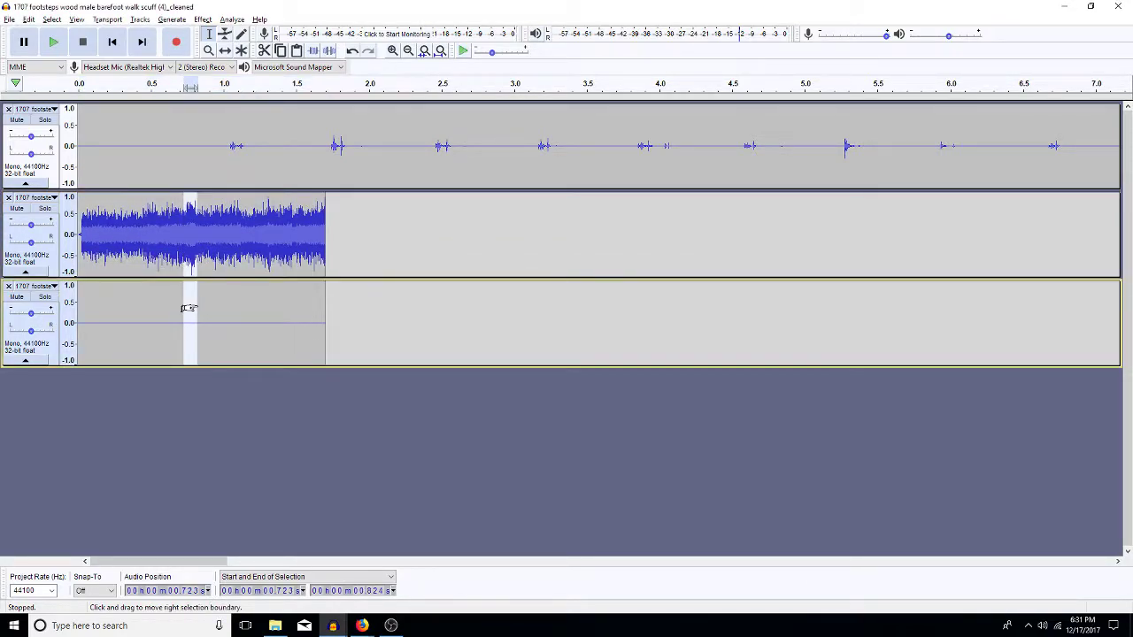
key("Delete")
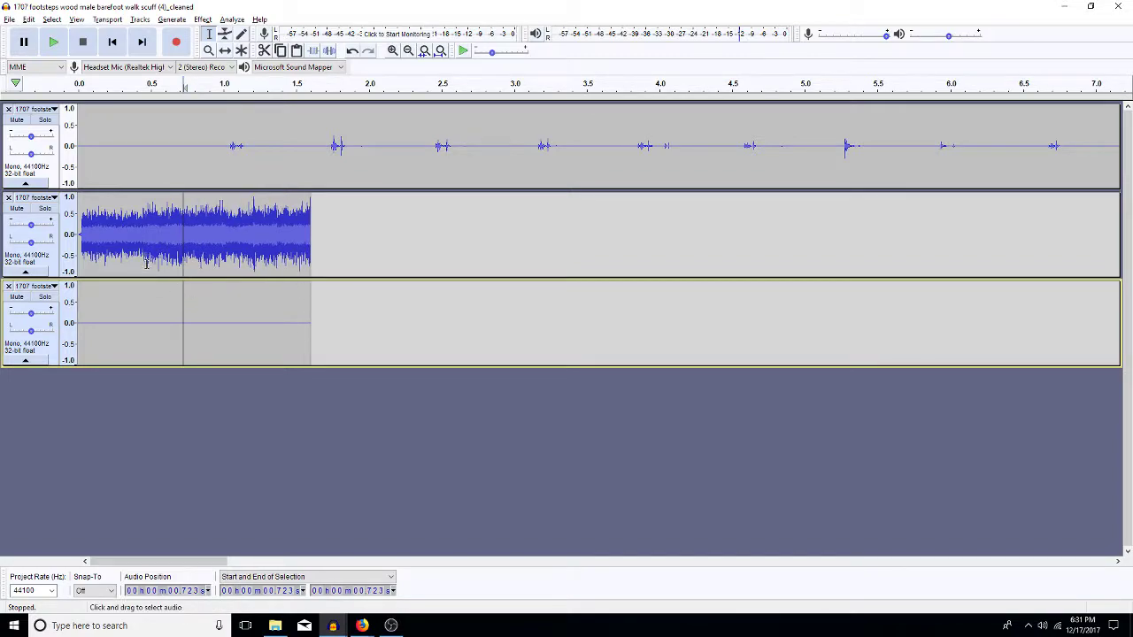
double_click(170, 325)
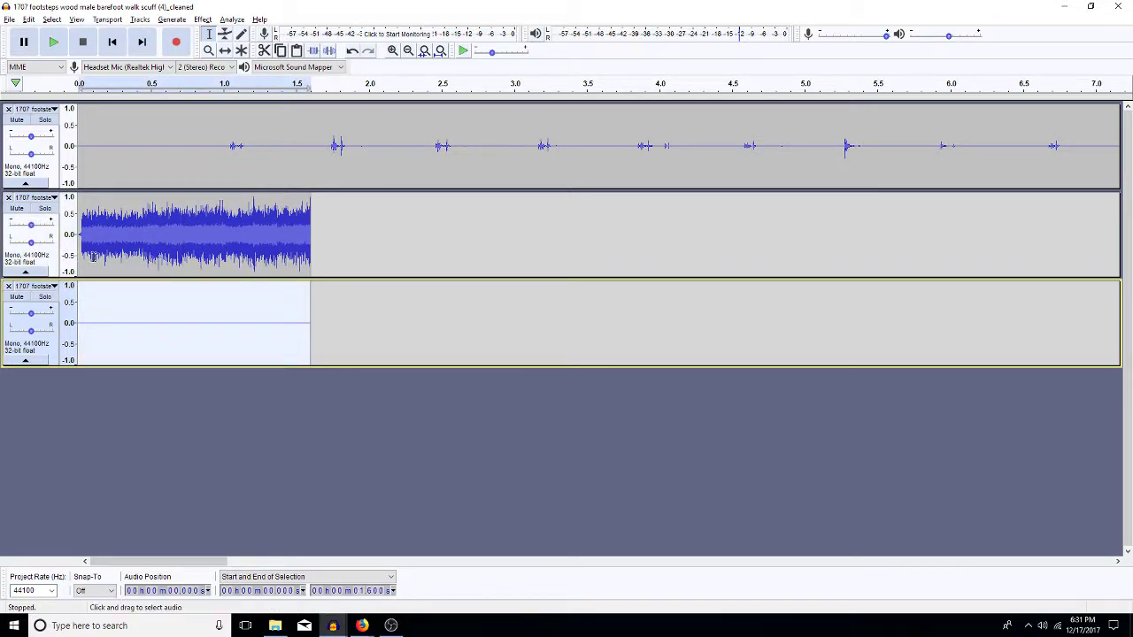
left_click_drag(86, 262, 31, 387)
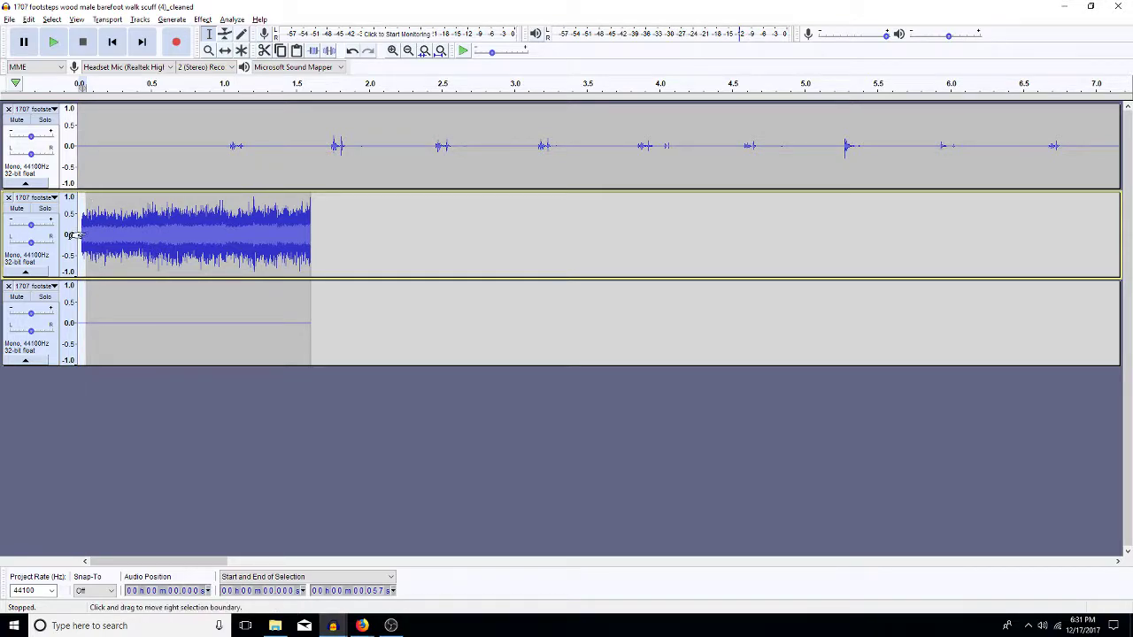
key("Delete")
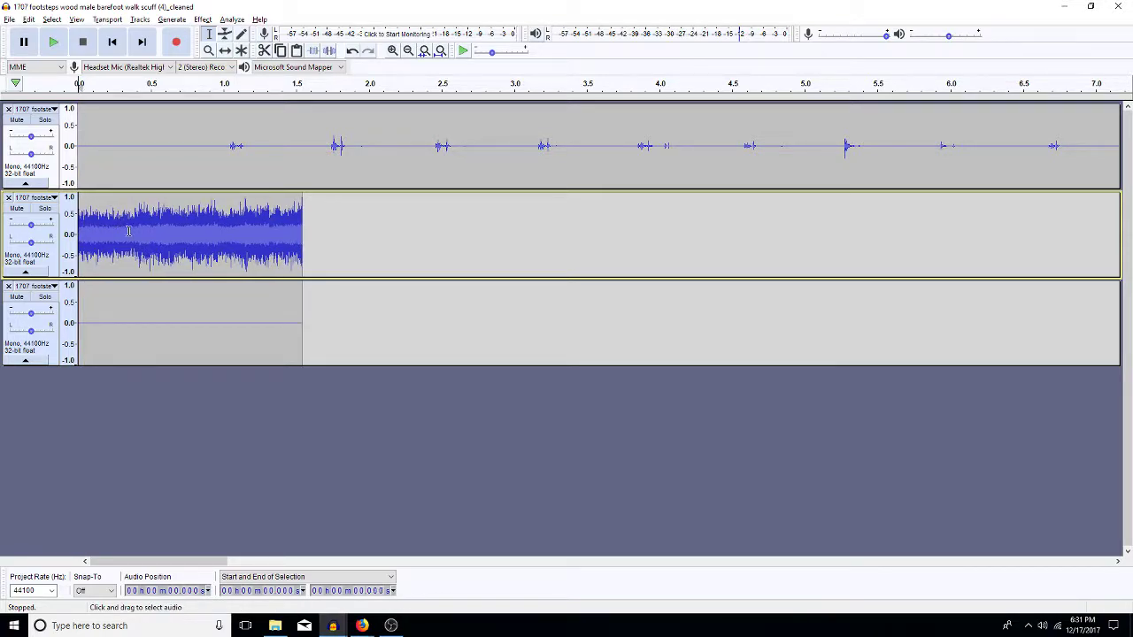
Copy the quiet noise on the third track and paste it three times to extend that track to about 6.17 s
double_click(169, 301)
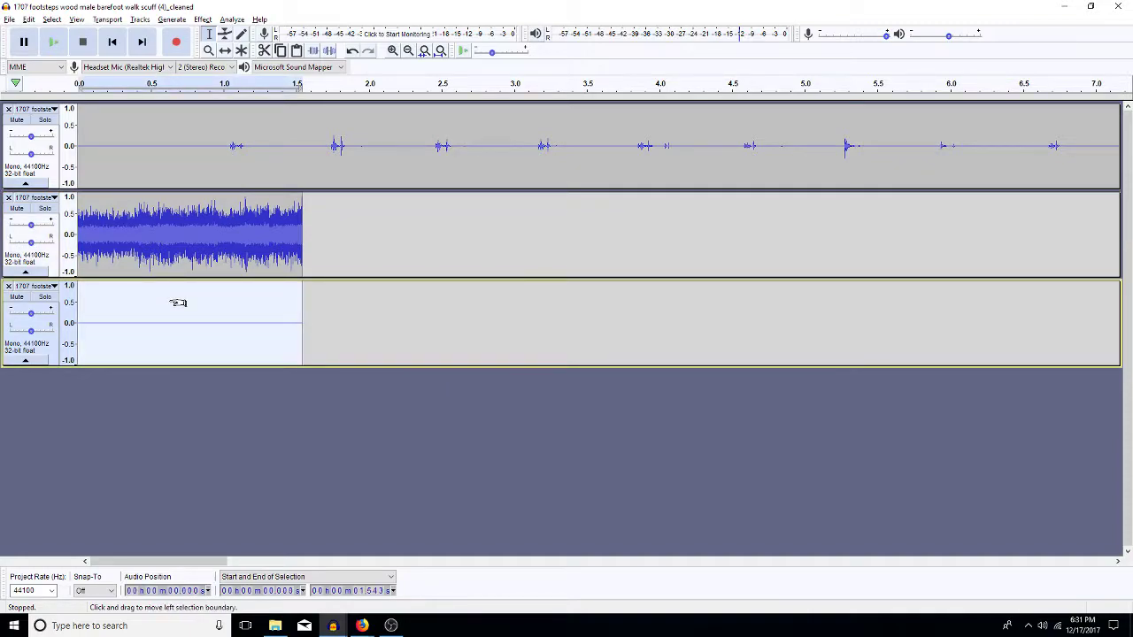
key("ctrl+shift+a")
key("ctrl+v")
key("ctrl+v")
key("ctrl+v")
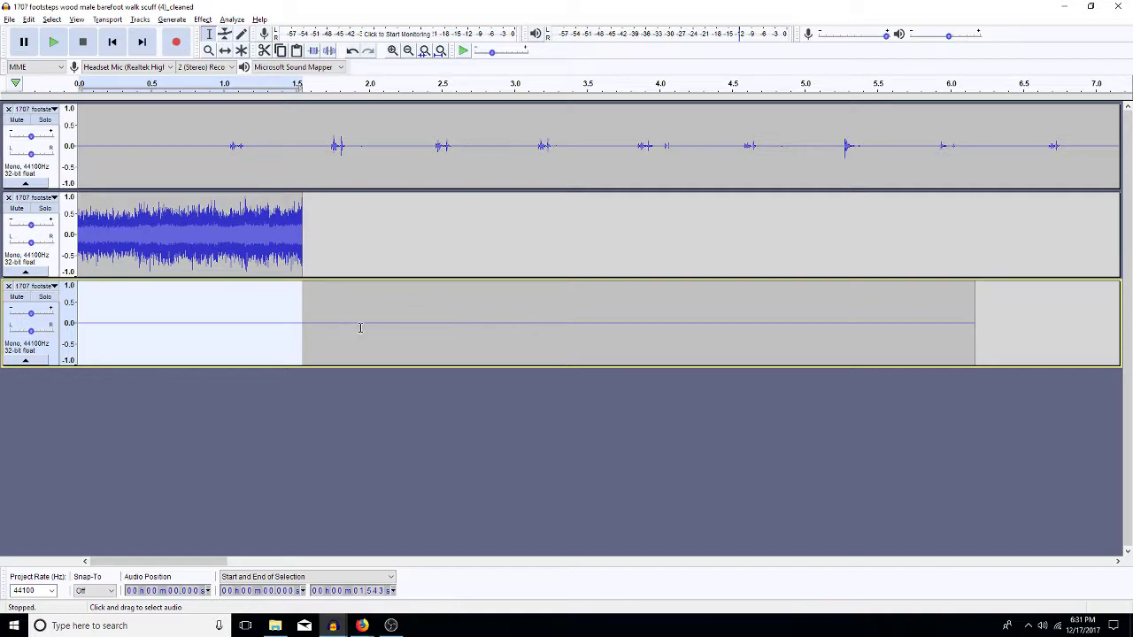
Capture a Noise Reduction profile from the entire extended noise on the third track
double_click(385, 353)
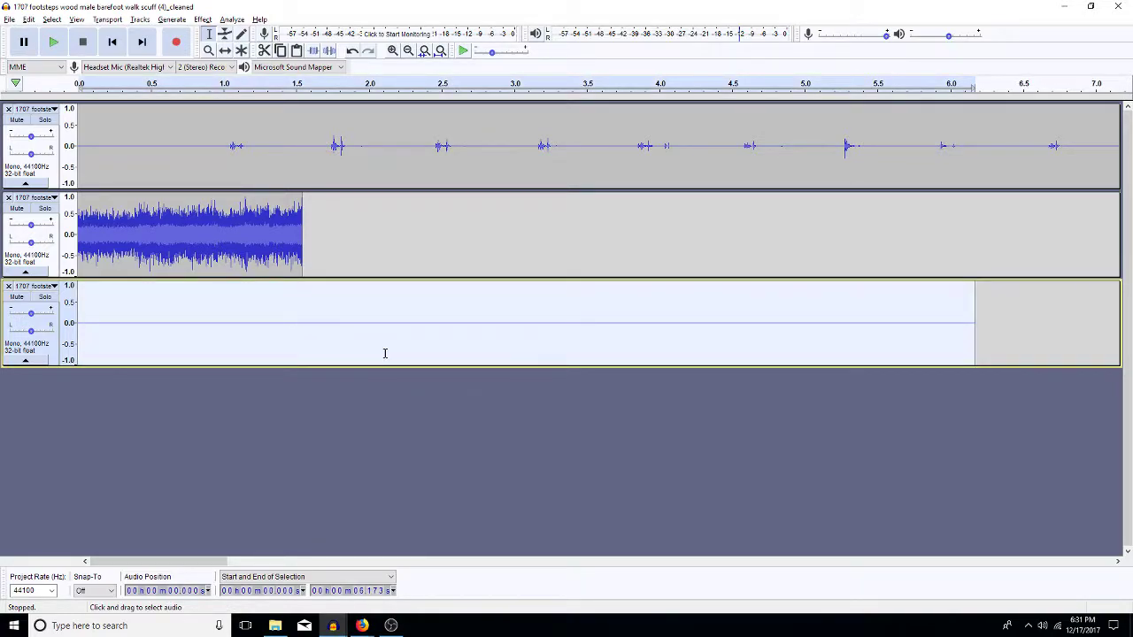
key("ctrl+r")
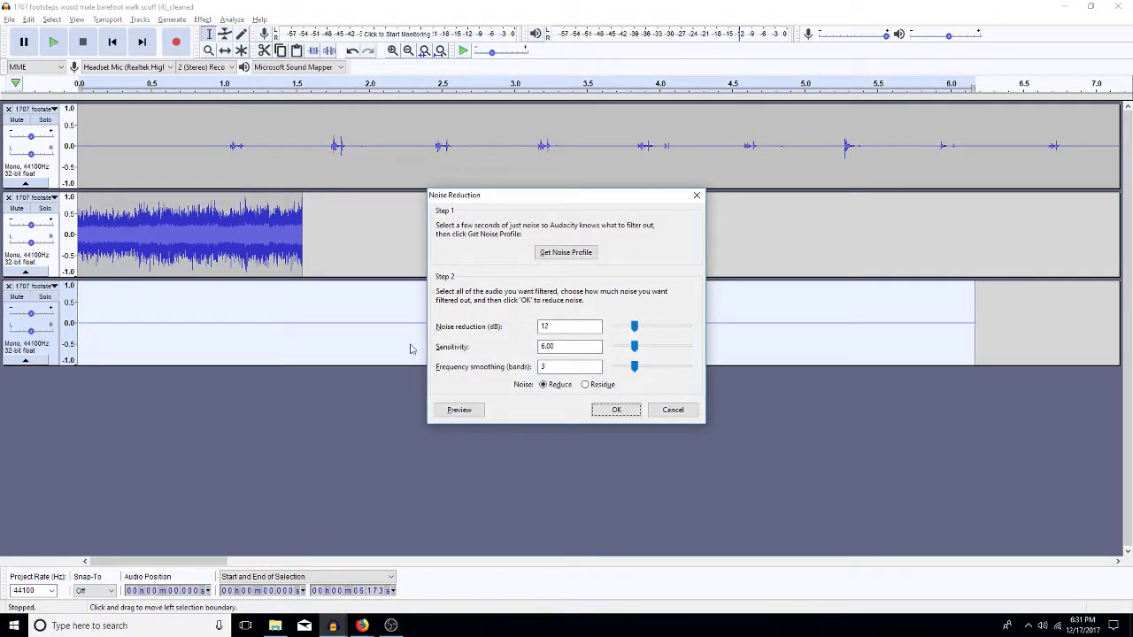
left_click(584, 253)
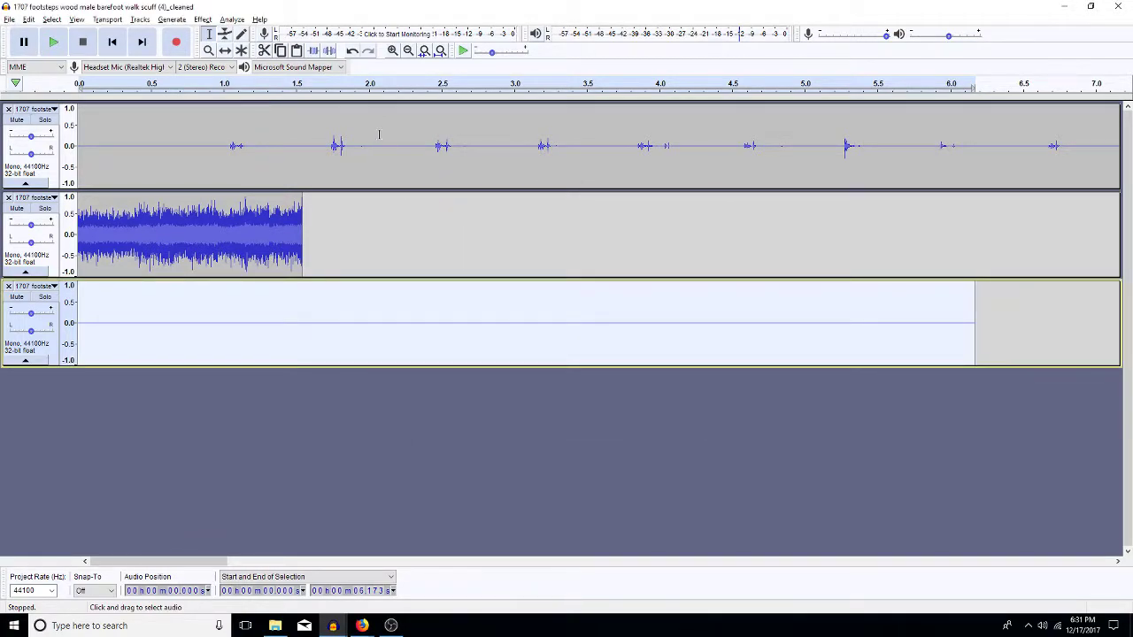
Apply Noise Reduction to the whole footsteps track at 12 dB, sensitivity 6.00 and 3 smoothing bands, and remove the loud noise track
left_click(384, 139)
double_click(384, 140)
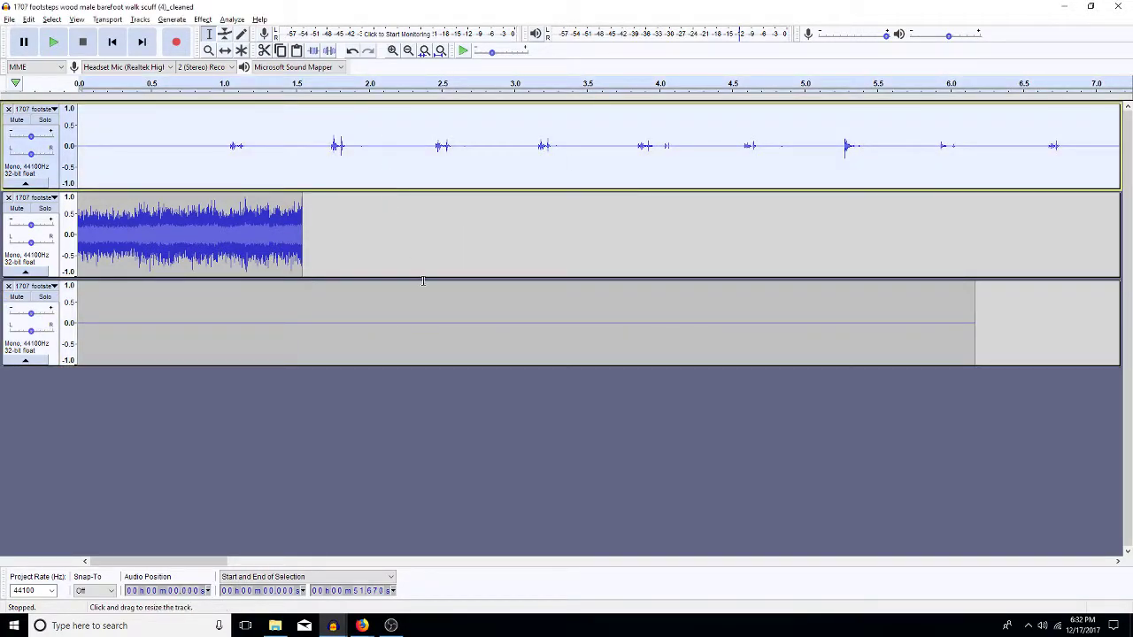
key("ctrl+r")
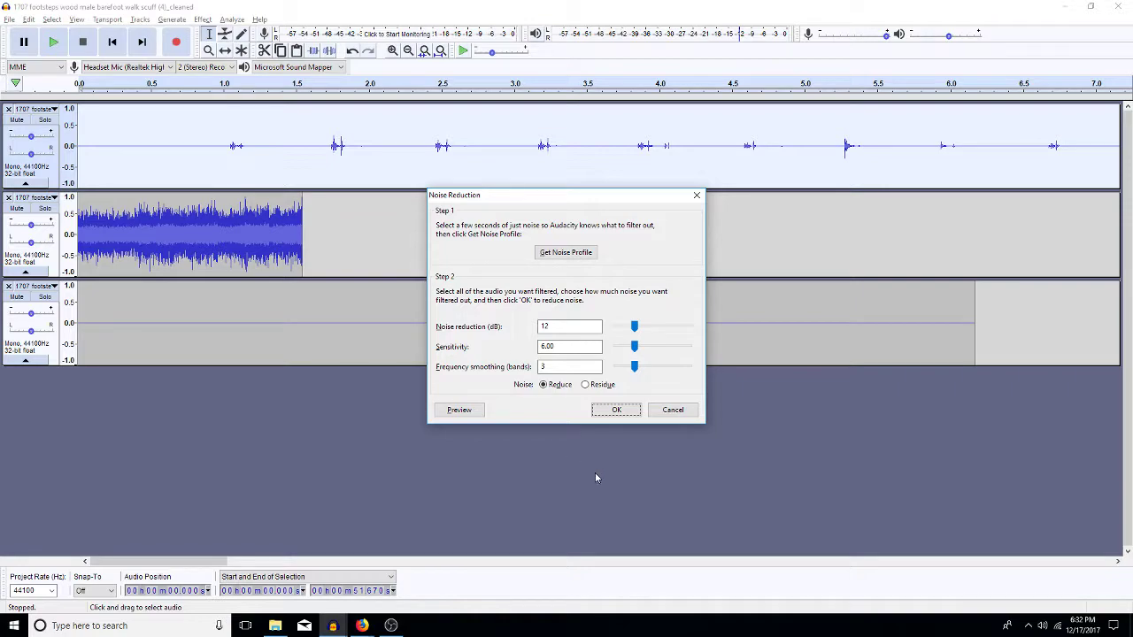
left_click(615, 412)
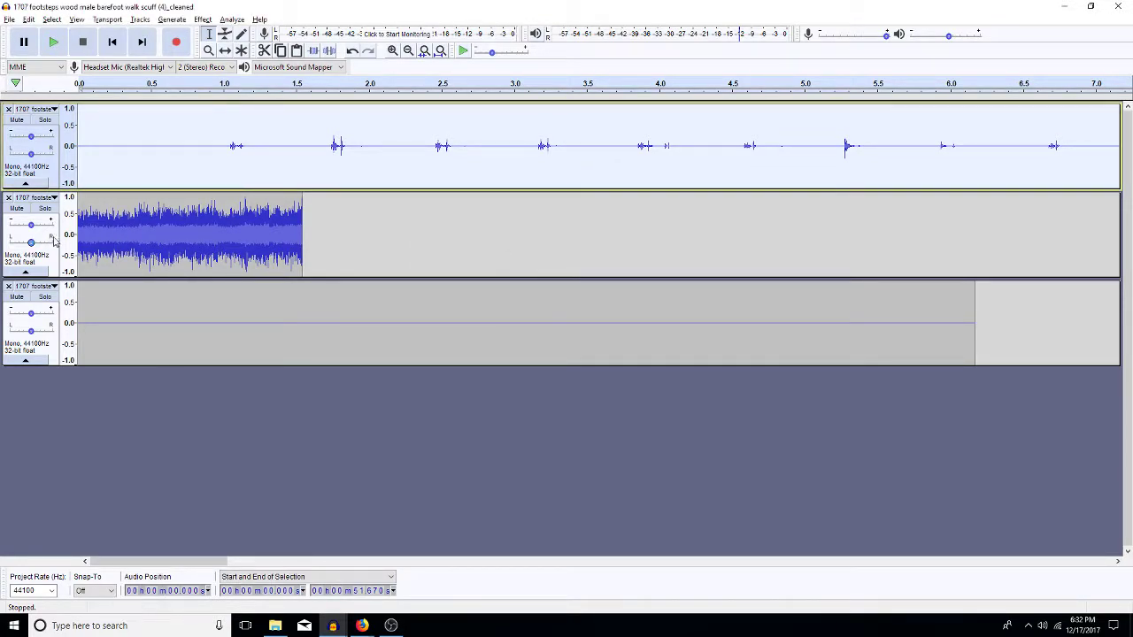
left_click(8, 197)
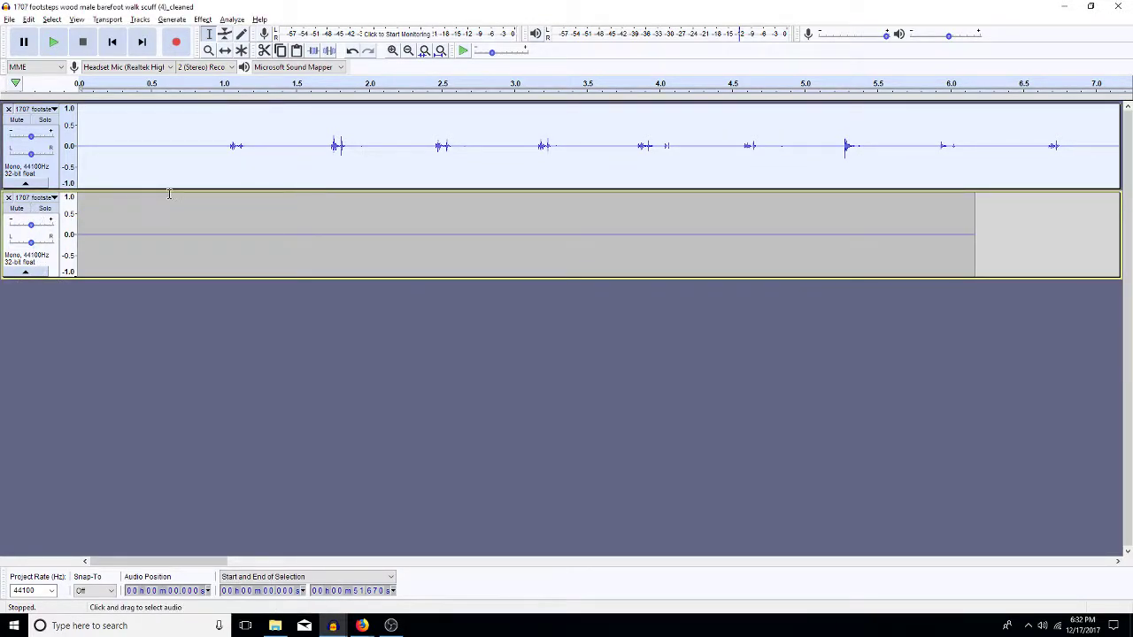
Solo the cleaned footsteps track and play it back from about 0.38 s
left_click(134, 168)
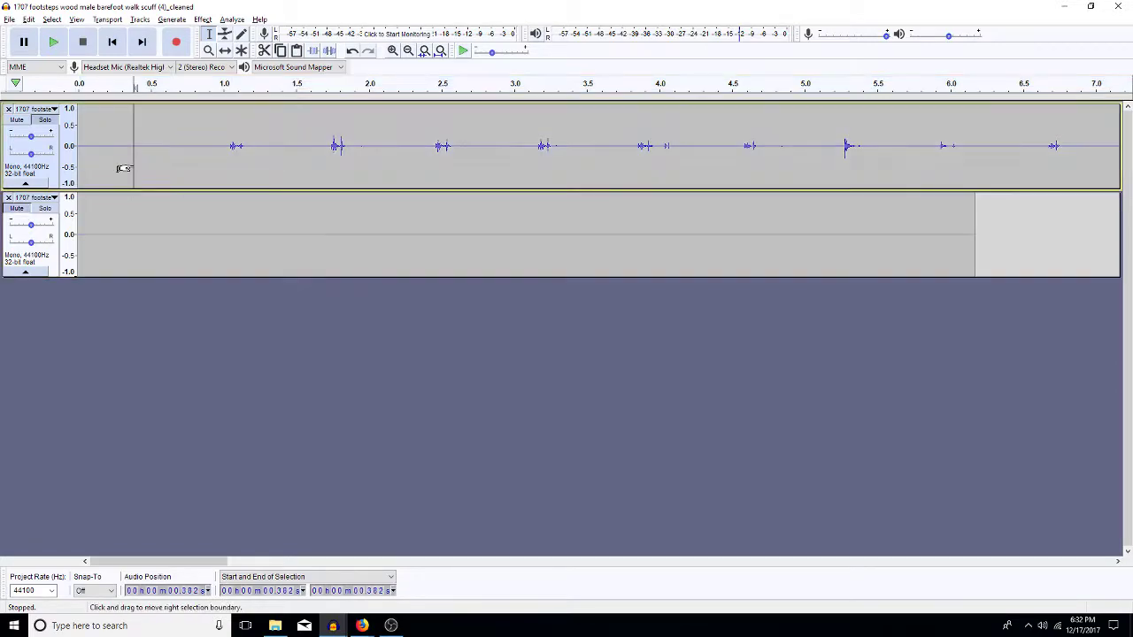
key("space")
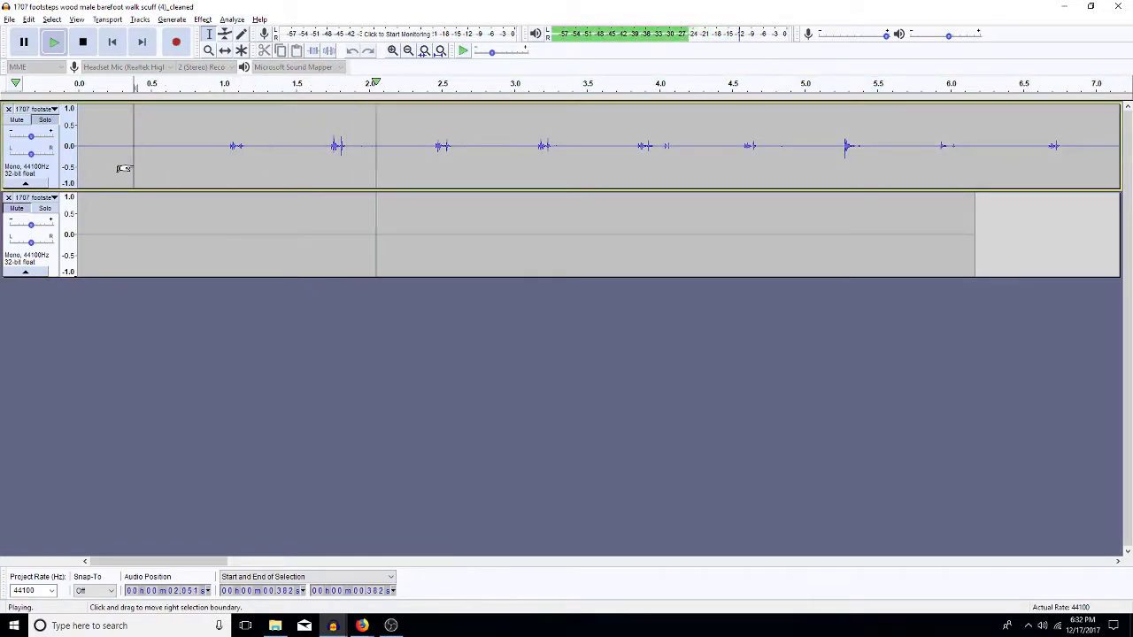
key("space")
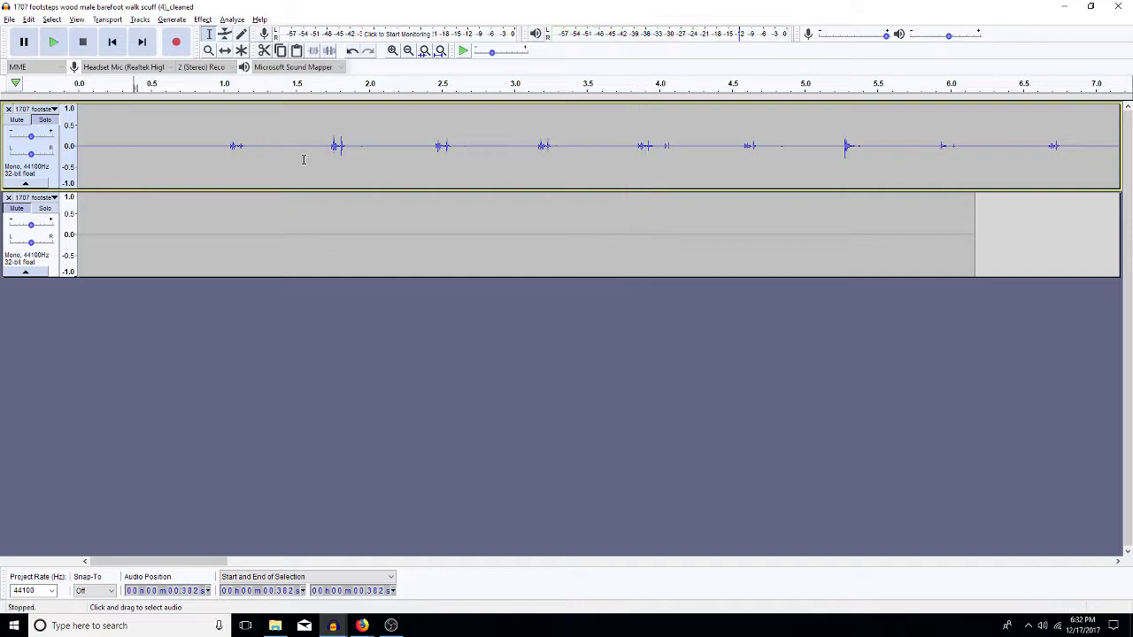
Amplify the entire footsteps track by -5 dB and play it back from the start
double_click(344, 150)
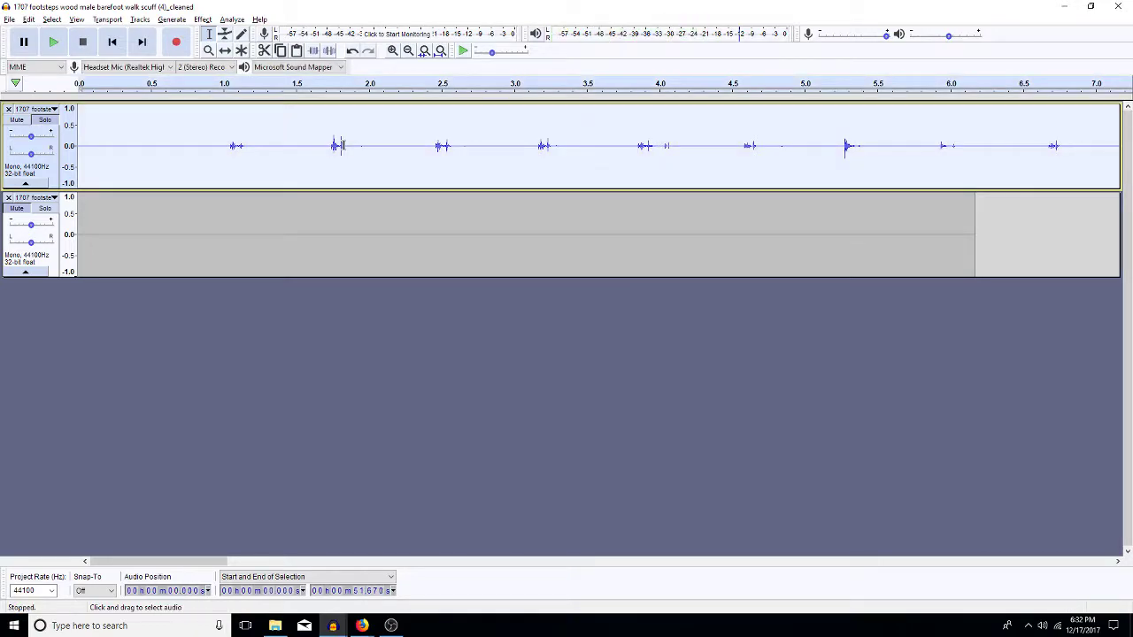
key("alt+c")
key("a")
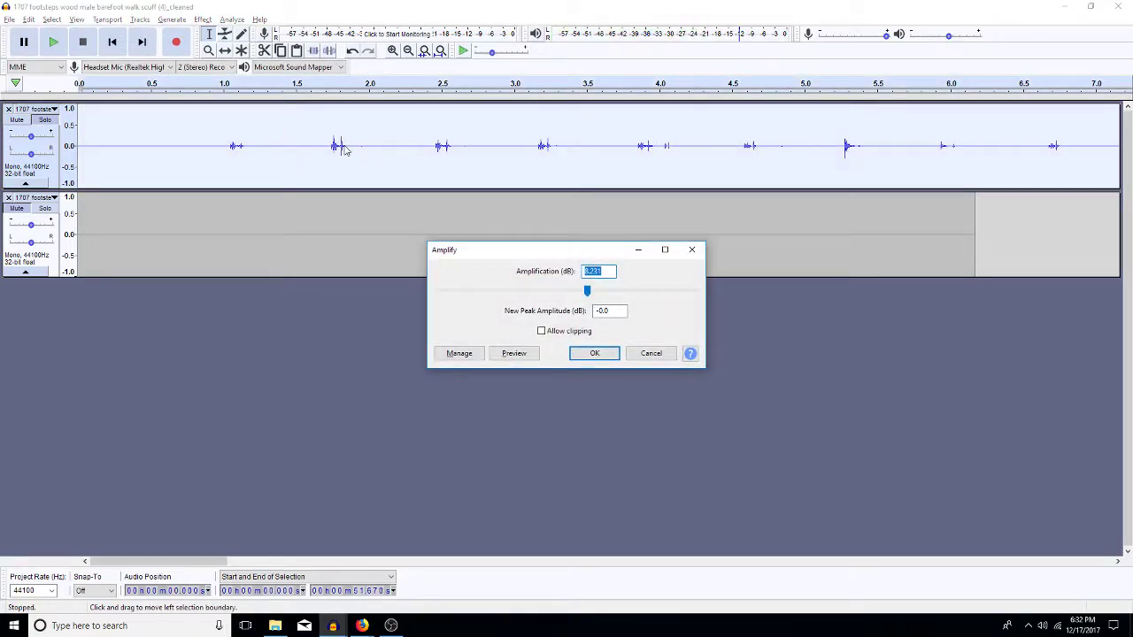
type("-")
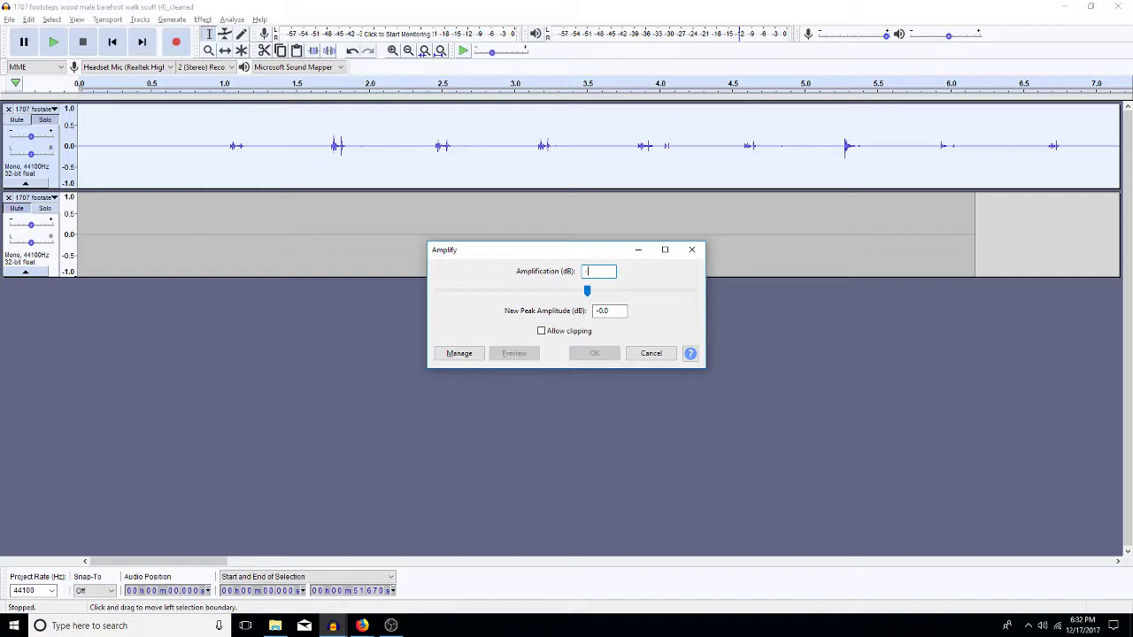
type("5")
key("Return")
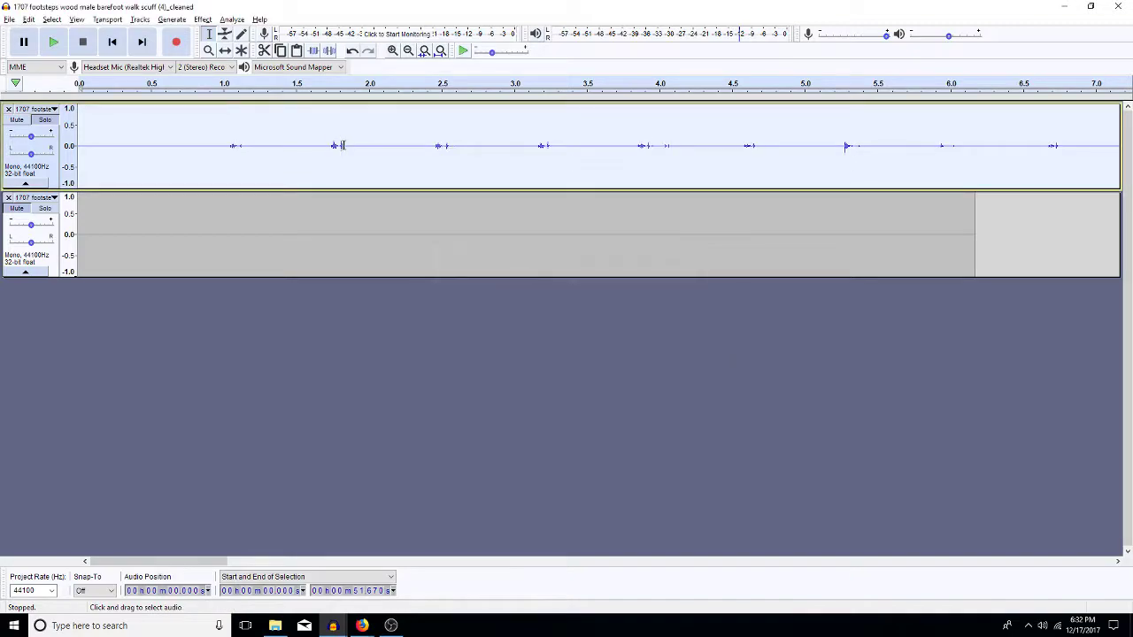
key("space")
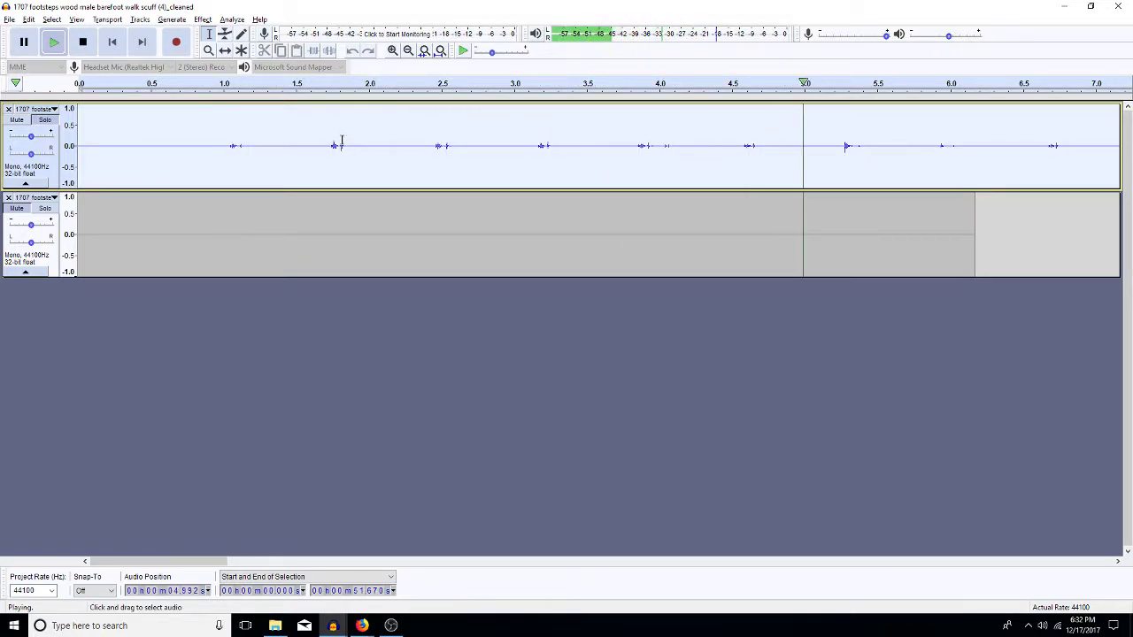
key("space")
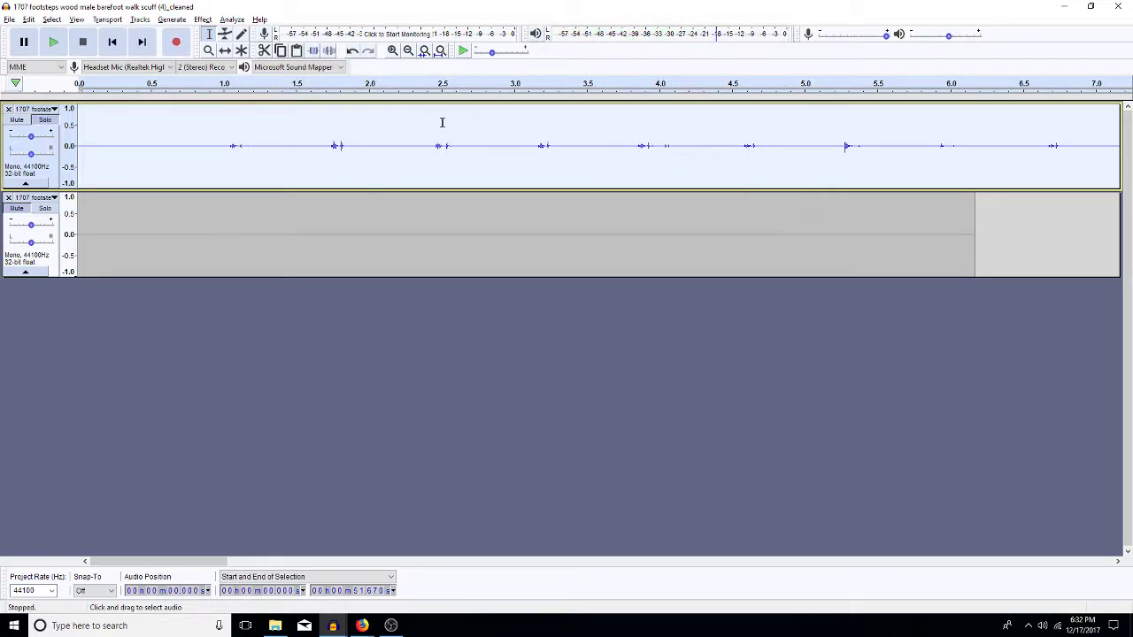
Fit the whole footsteps recording in view, preview it from about 32.92 s, and copy the section from about 33.06 to 34.83 s
left_click(441, 50)
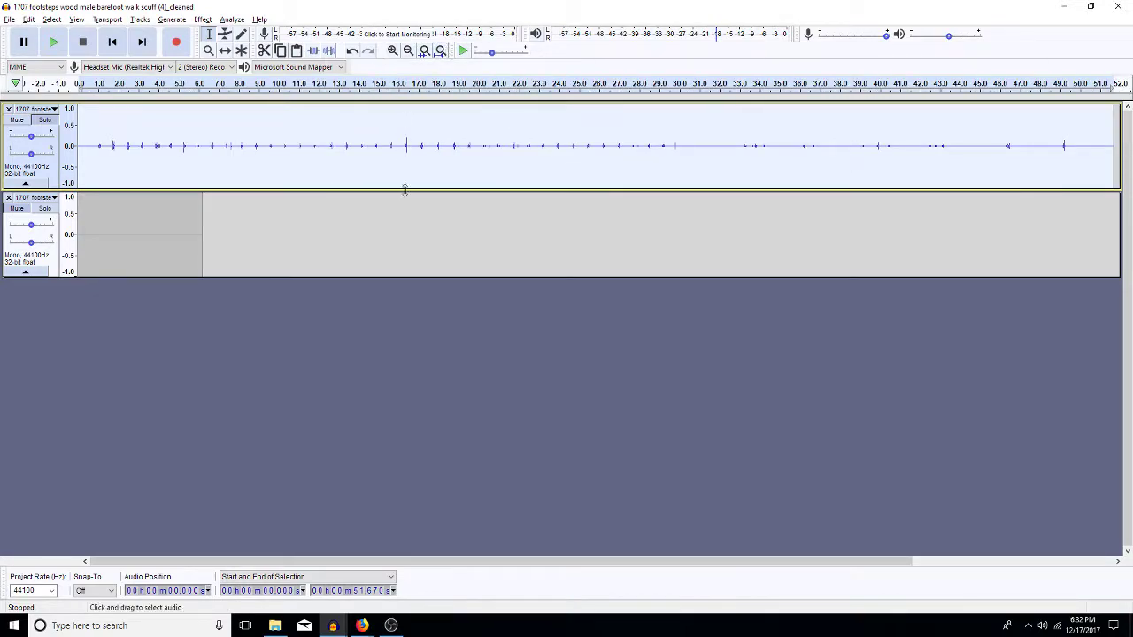
left_click(738, 146)
key("space")
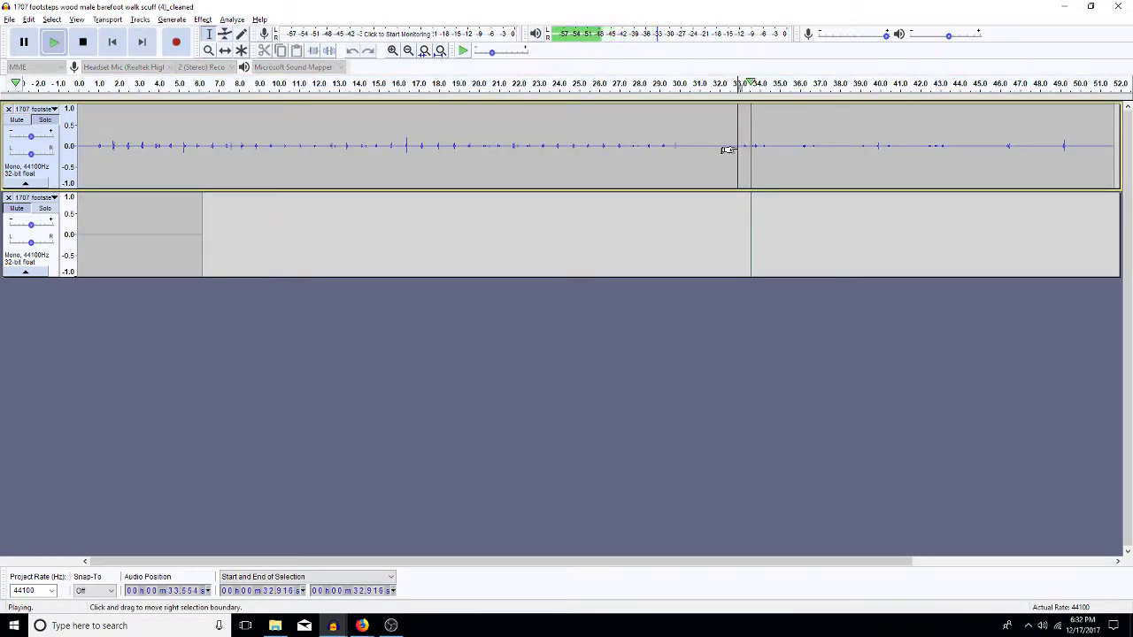
key("space")
left_click_drag(776, 160, 741, 163)
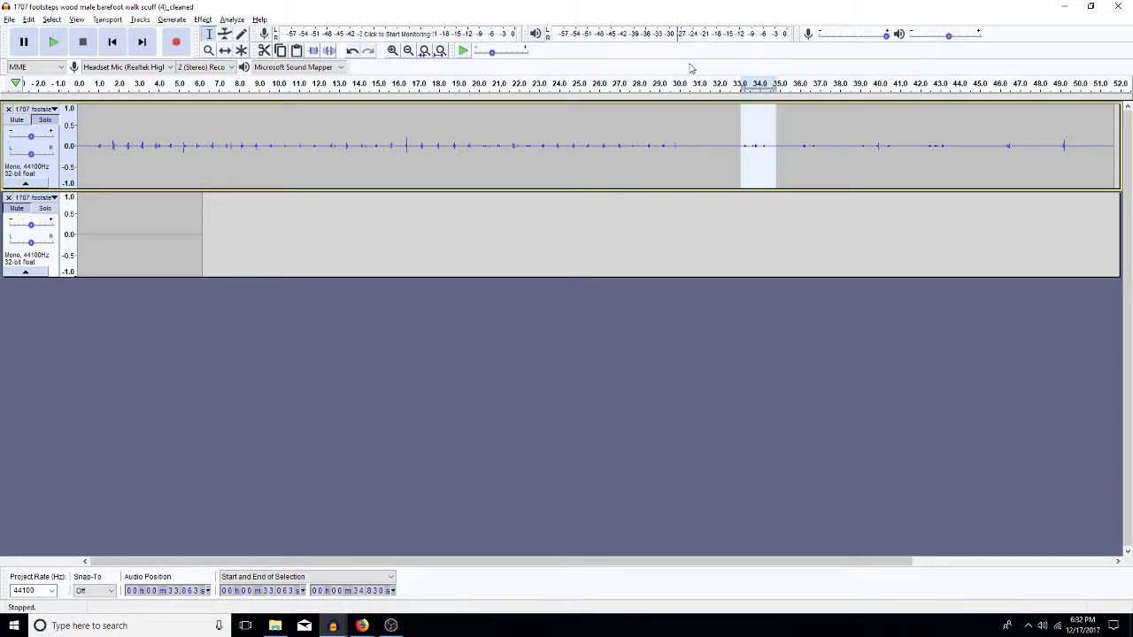
Switch to the scene project, paste the footsteps into the lowest track at about 13.17 s, and shift the clip to start at about 13.79 s
left_click(1066, 8)
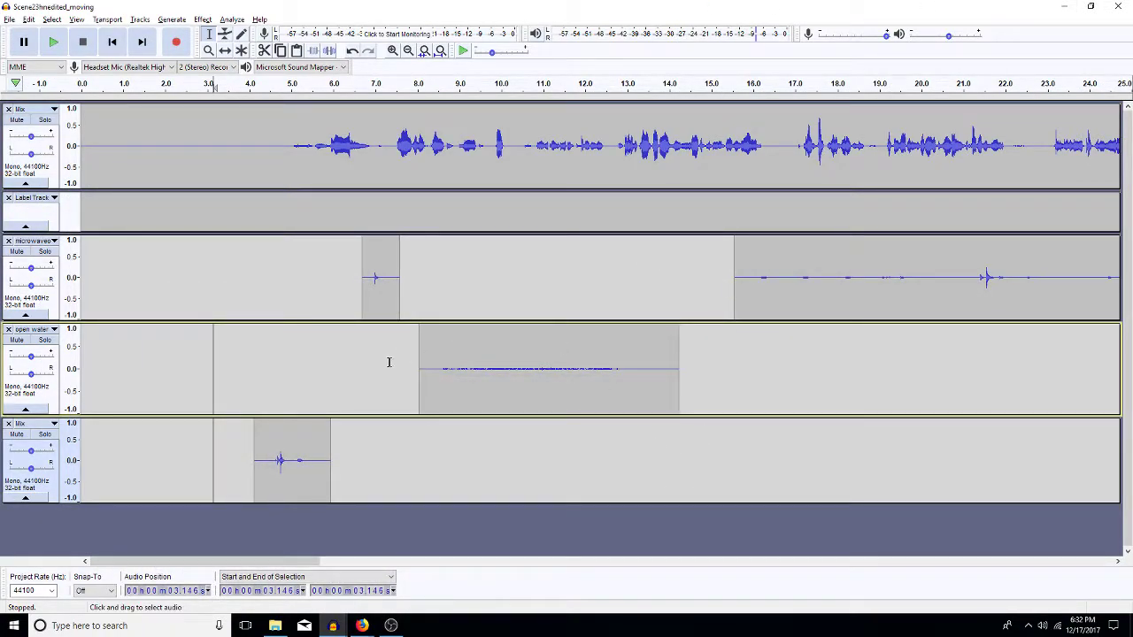
left_click(634, 452)
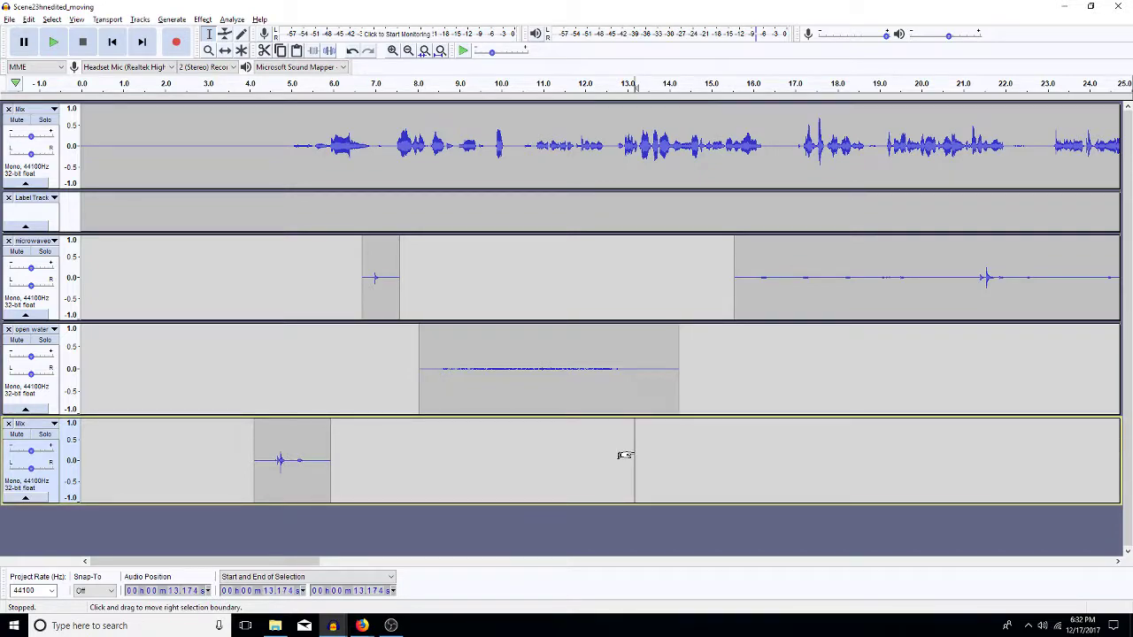
left_click_drag(626, 455, 708, 455)
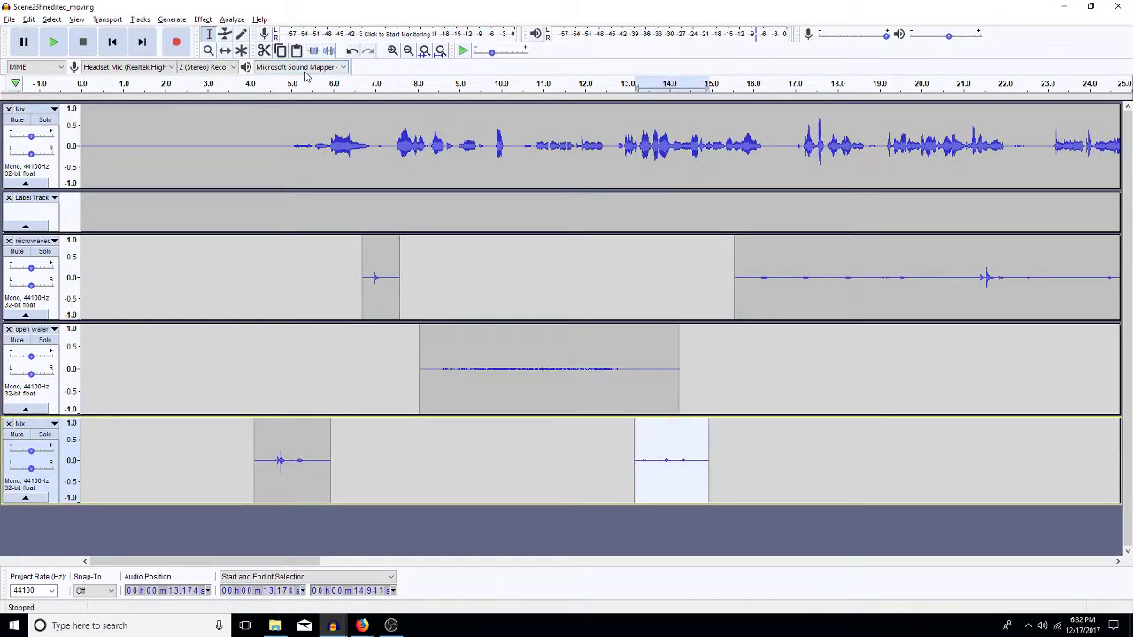
left_click(225, 51)
left_click_drag(663, 476, 691, 476)
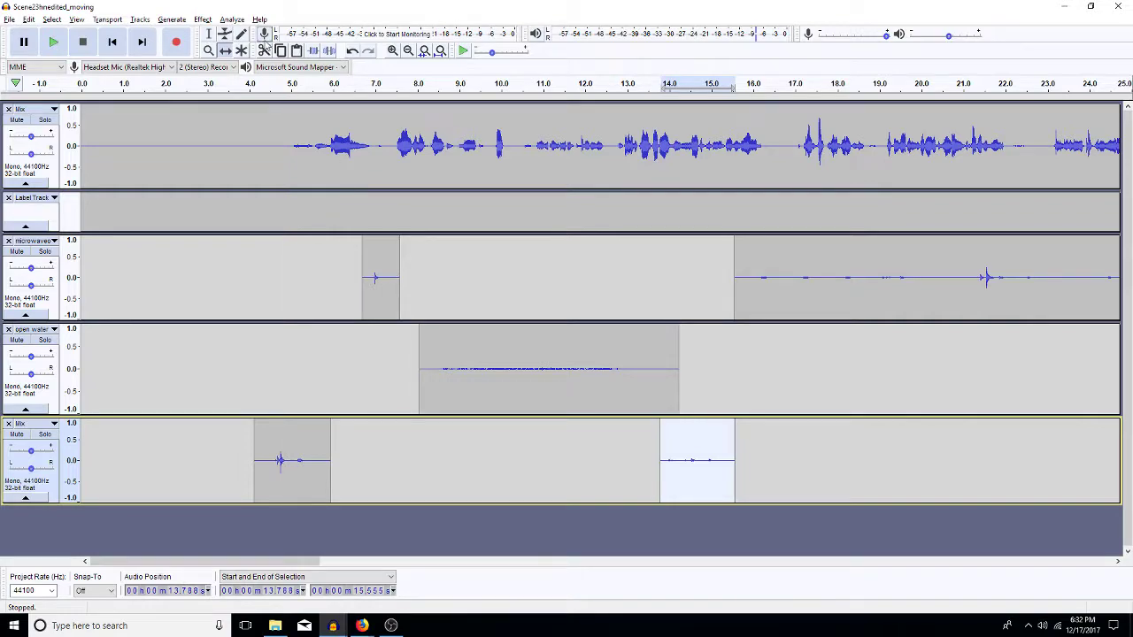
left_click(213, 36)
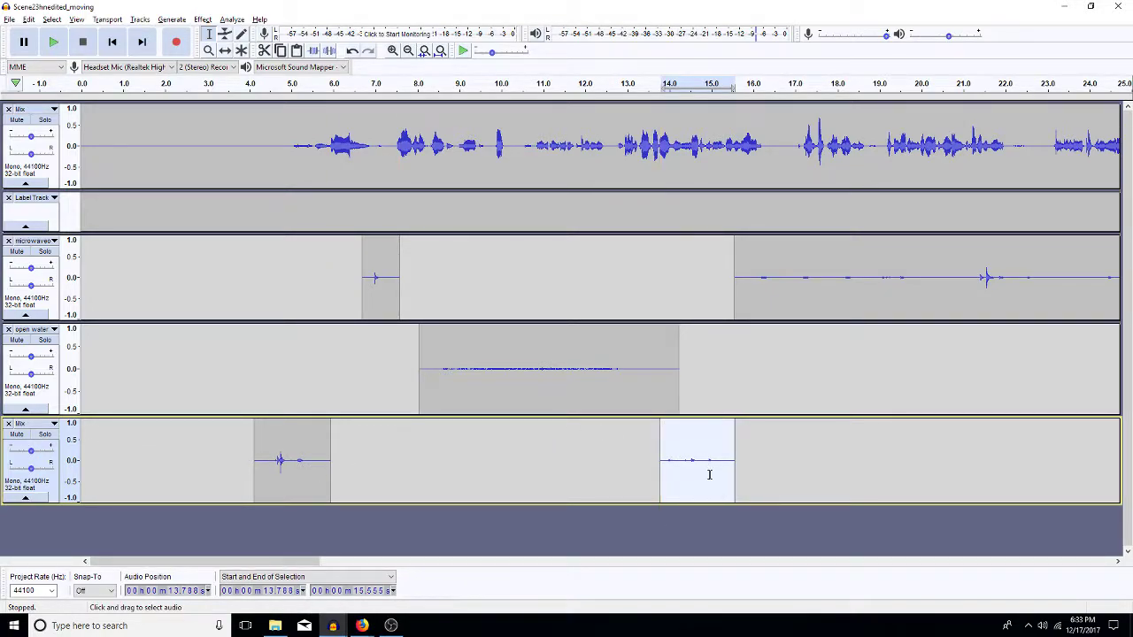
Shift the pasted footsteps clip to start at about 14.11 s and play the scene from about 8.85 s
left_click(834, 447)
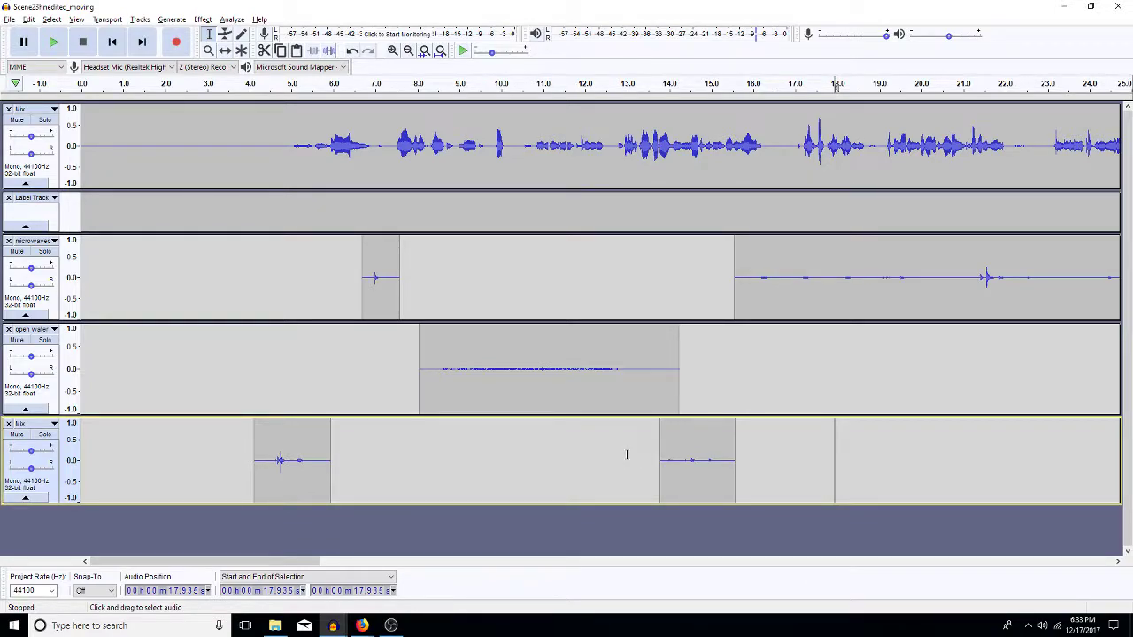
double_click(695, 459)
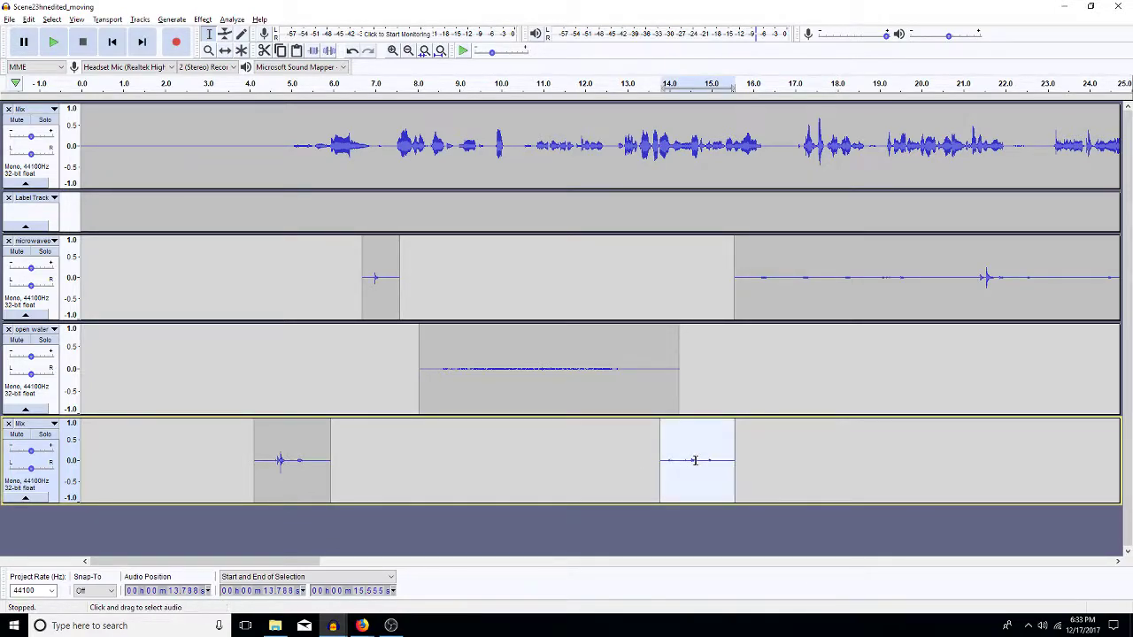
key("space")
left_click_drag(683, 451, 695, 475)
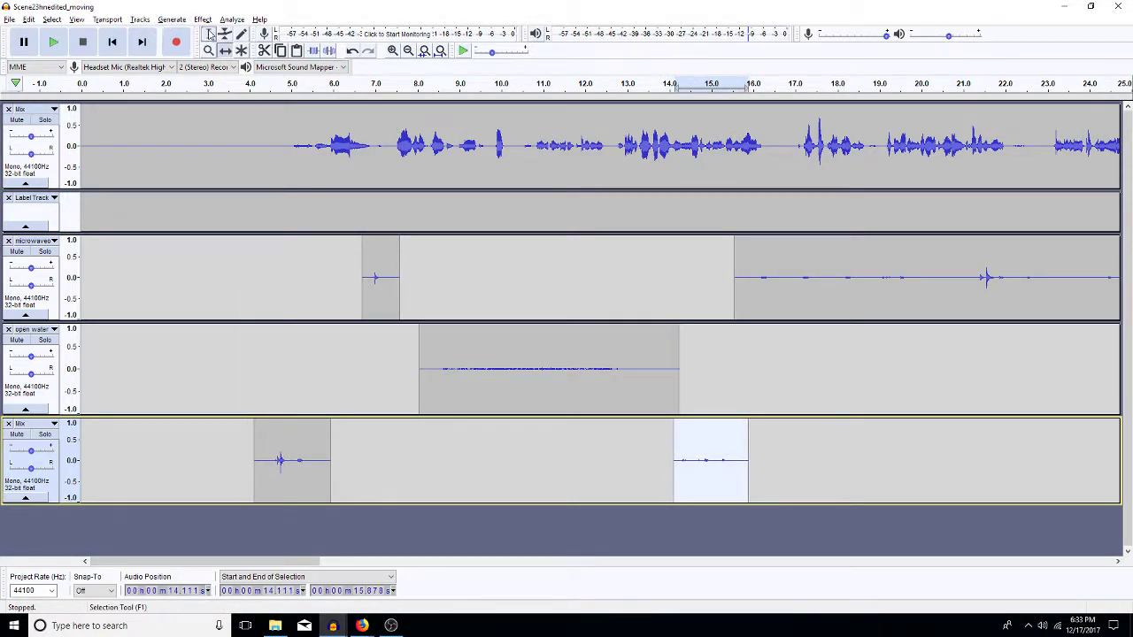
left_click(454, 447)
key("space")
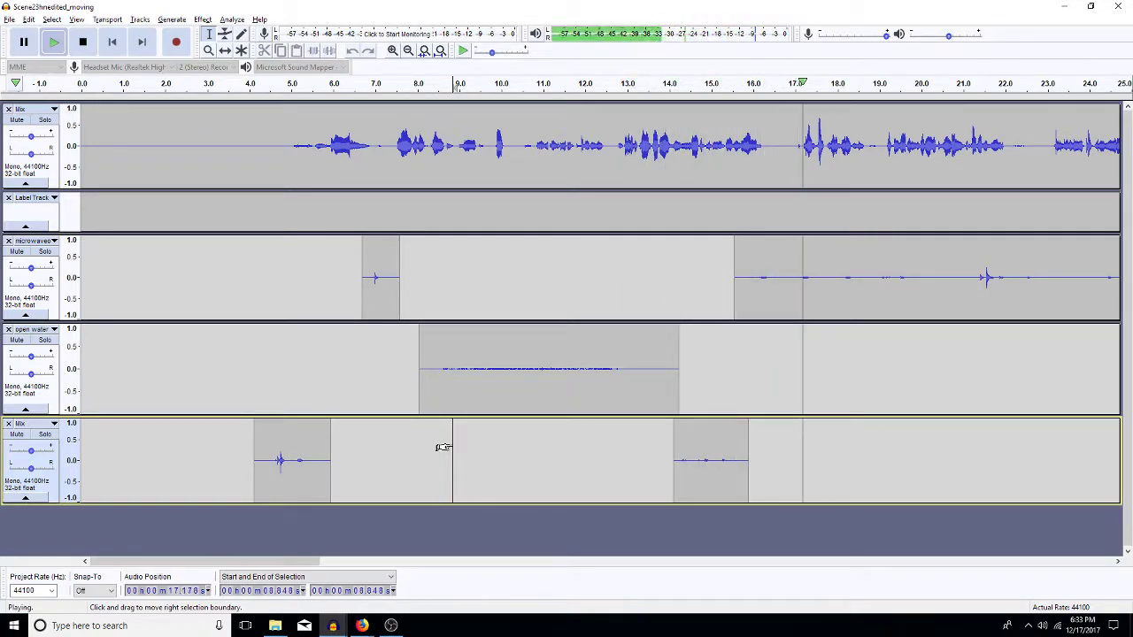
key("space")
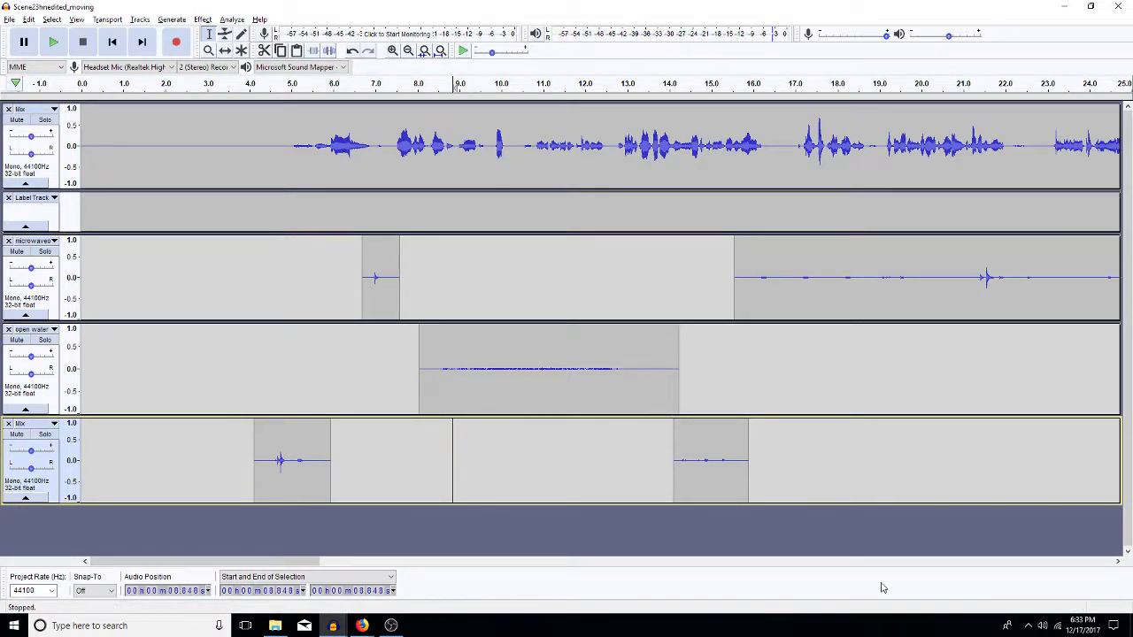
Play the scene from about 50 s and place the cursor at about 1:12.08 on the open water track
left_click(914, 564)
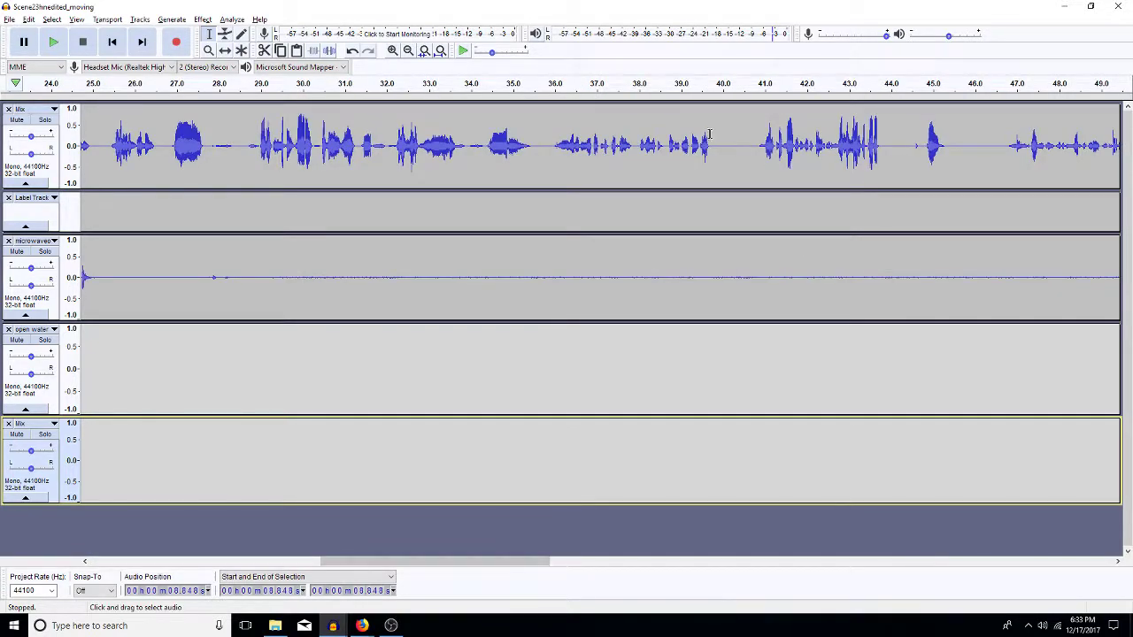
left_click(408, 51)
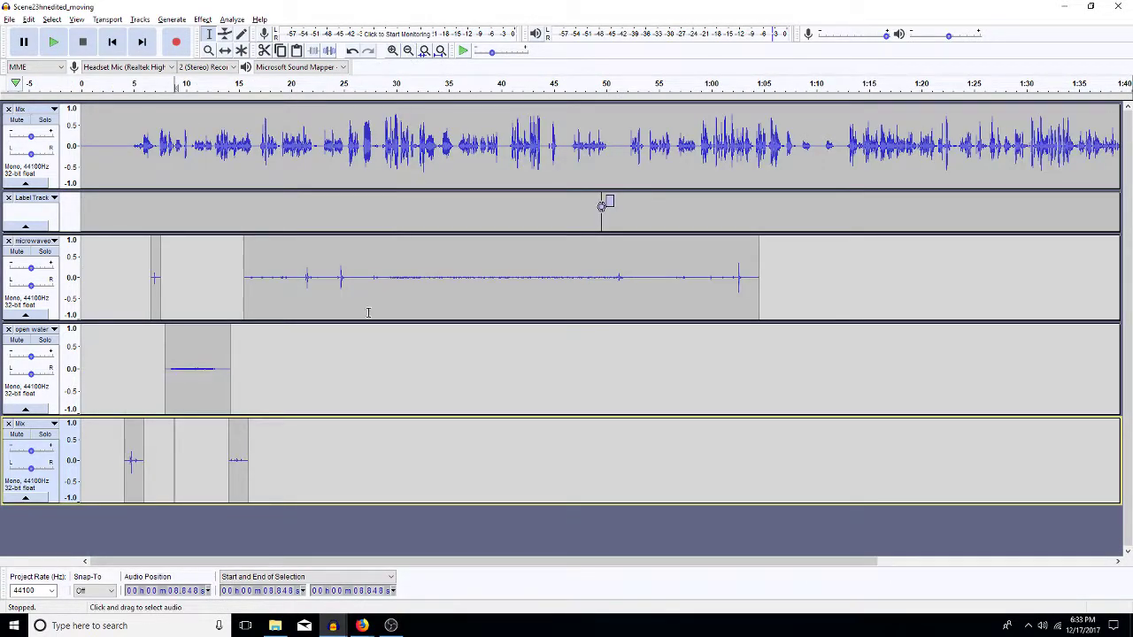
left_click(379, 267)
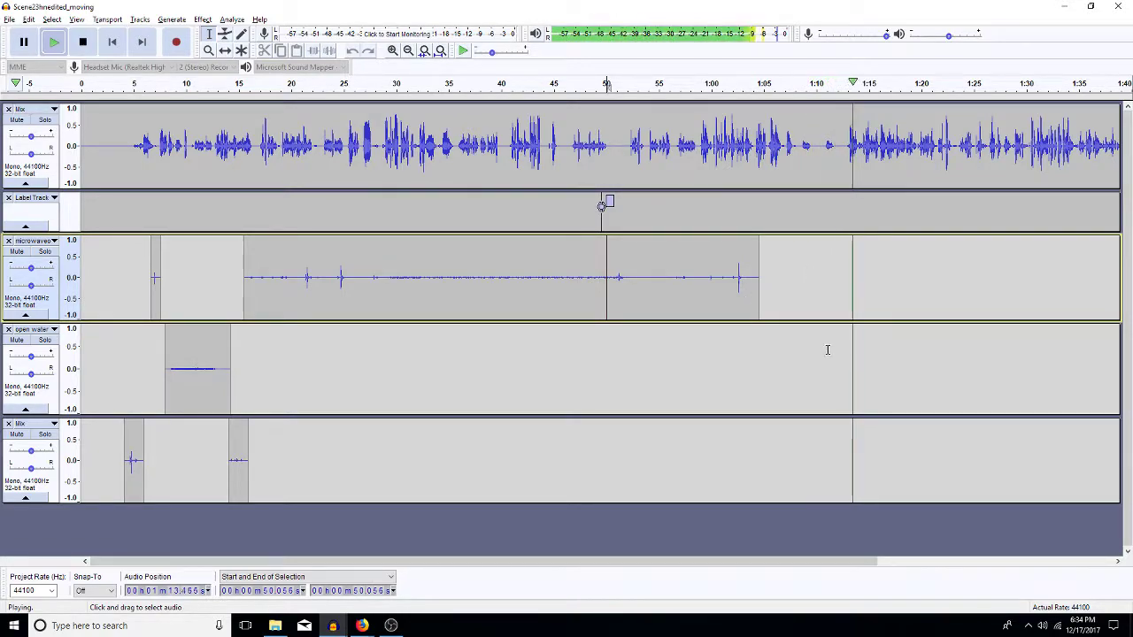
left_click(869, 363)
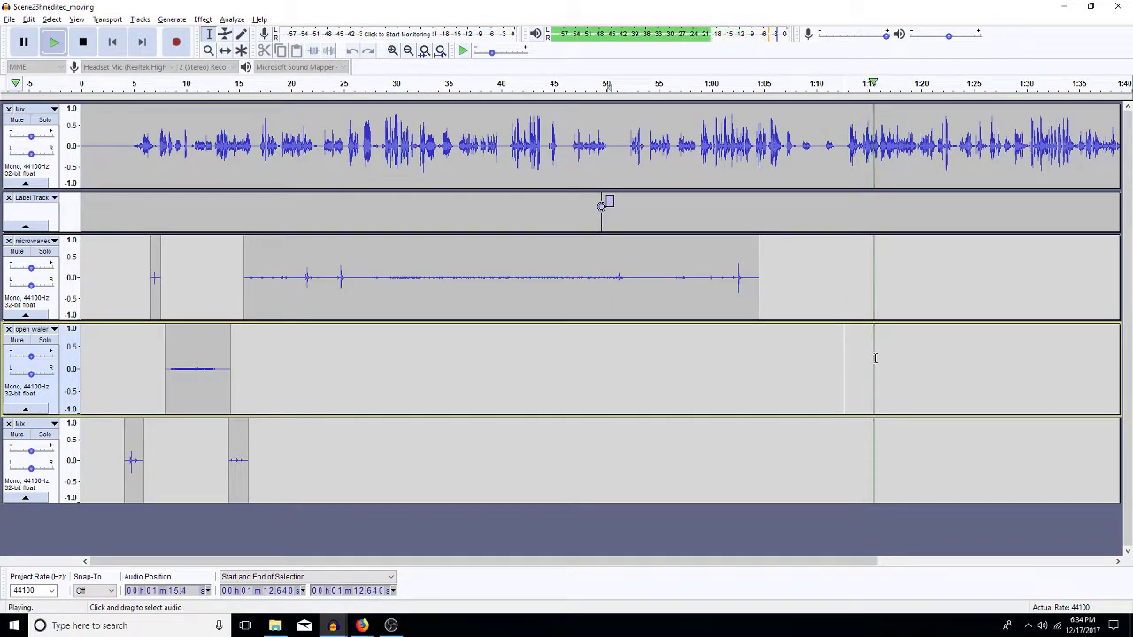
left_click(1117, 562)
left_click(1117, 562)
left_click(1117, 561)
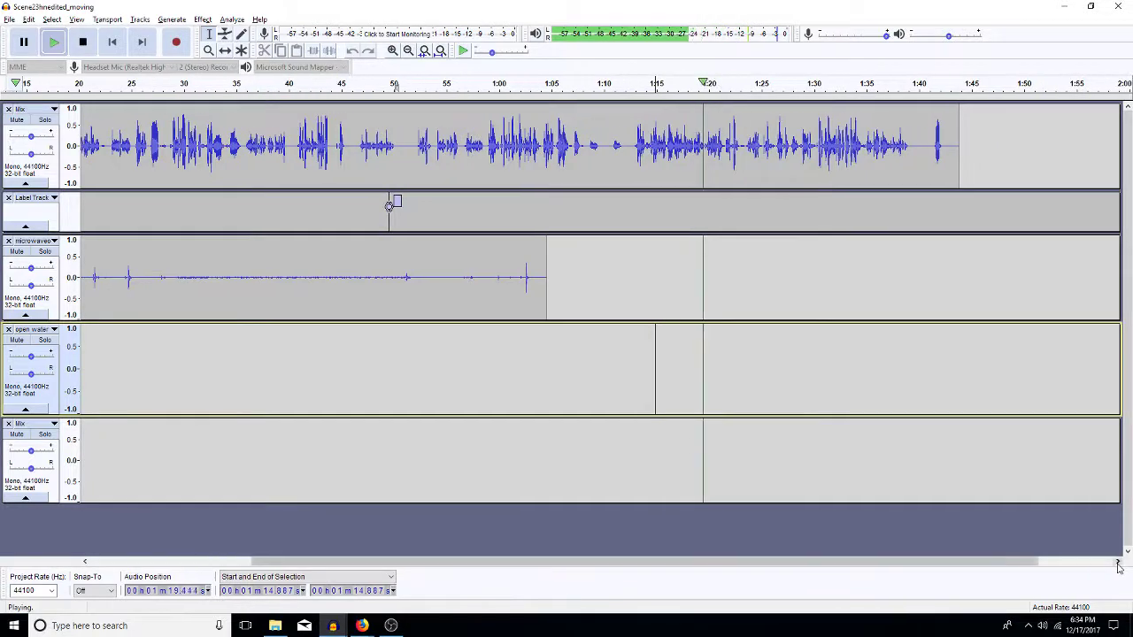
left_click(633, 368)
key("space")
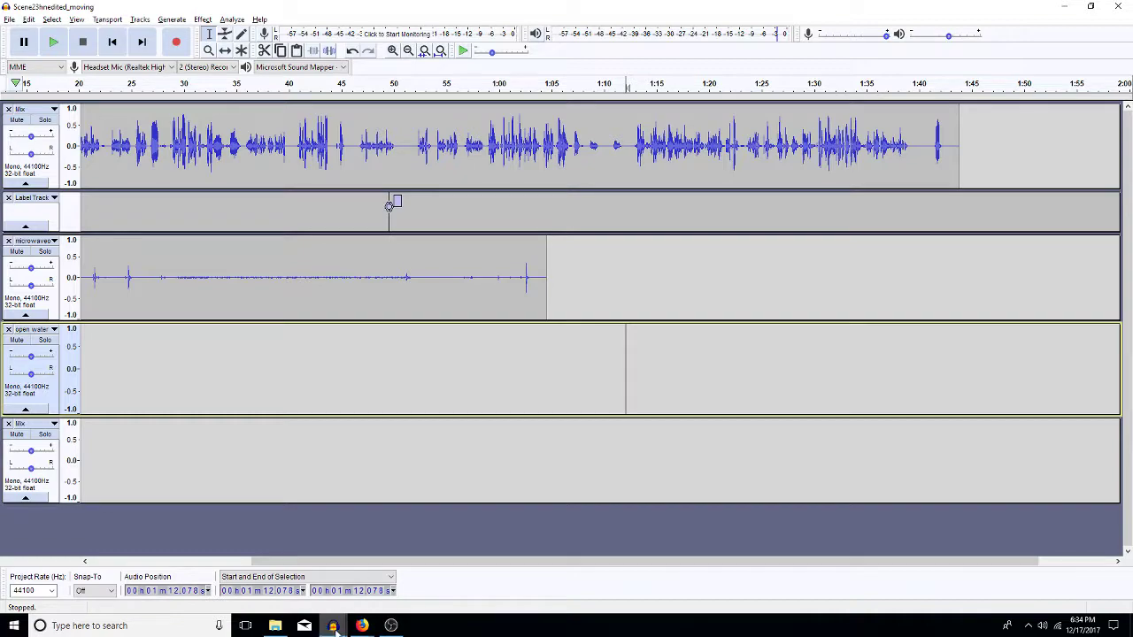
Switch to the footsteps project, copy the section from about 3.09 to 30.38 s, and return to the scene project
mouse_move(333, 626)
left_click(462, 577)
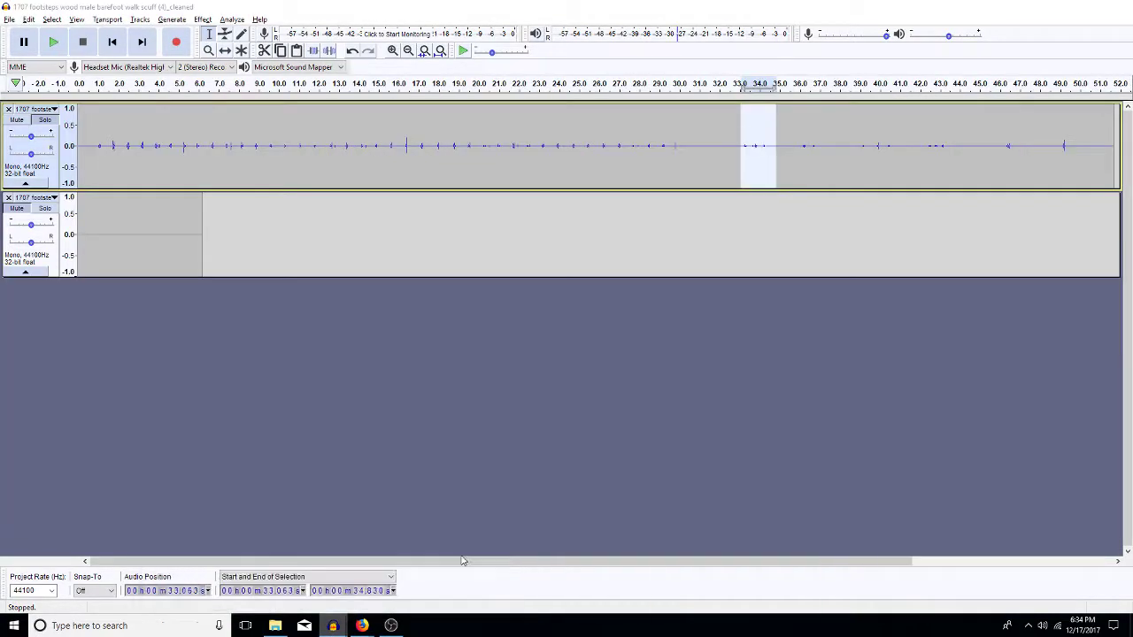
left_click_drag(687, 124, 139, 163)
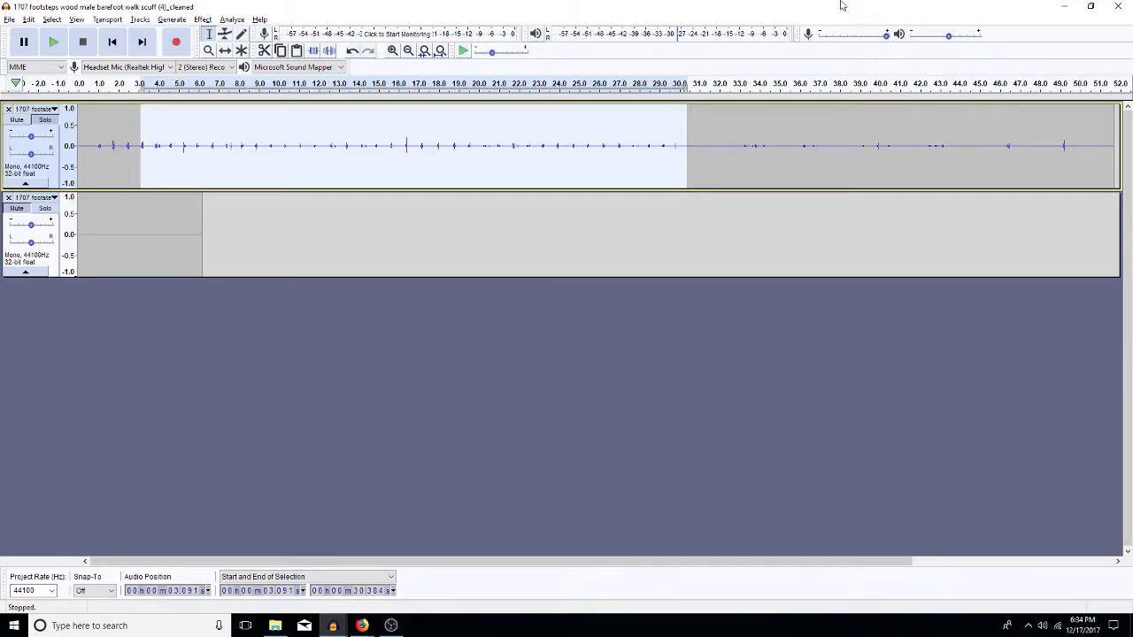
left_click(1068, 8)
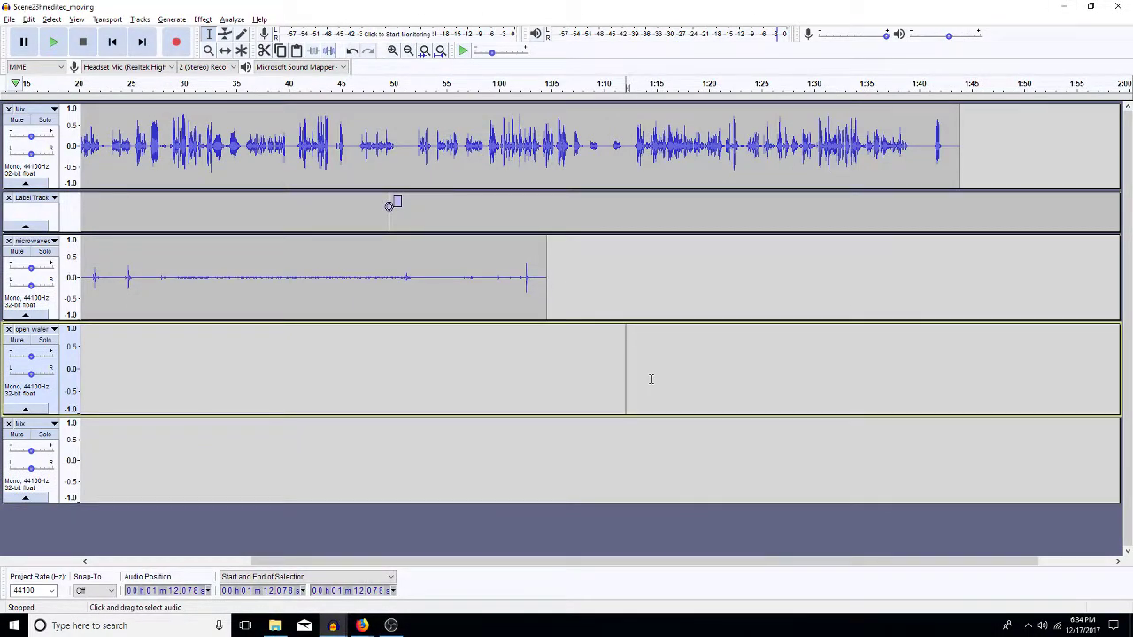
Paste the copied footsteps into the open water track at about 1:12.08 and play the scene from about 1:09.72
key("ctrl+v")
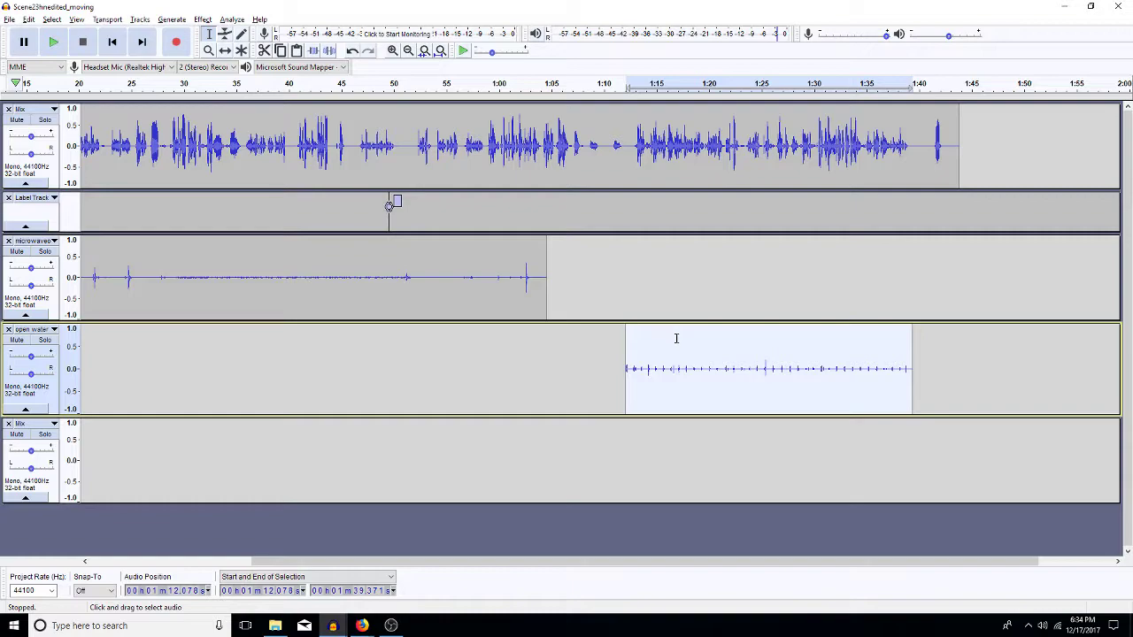
left_click(608, 369)
key("space")
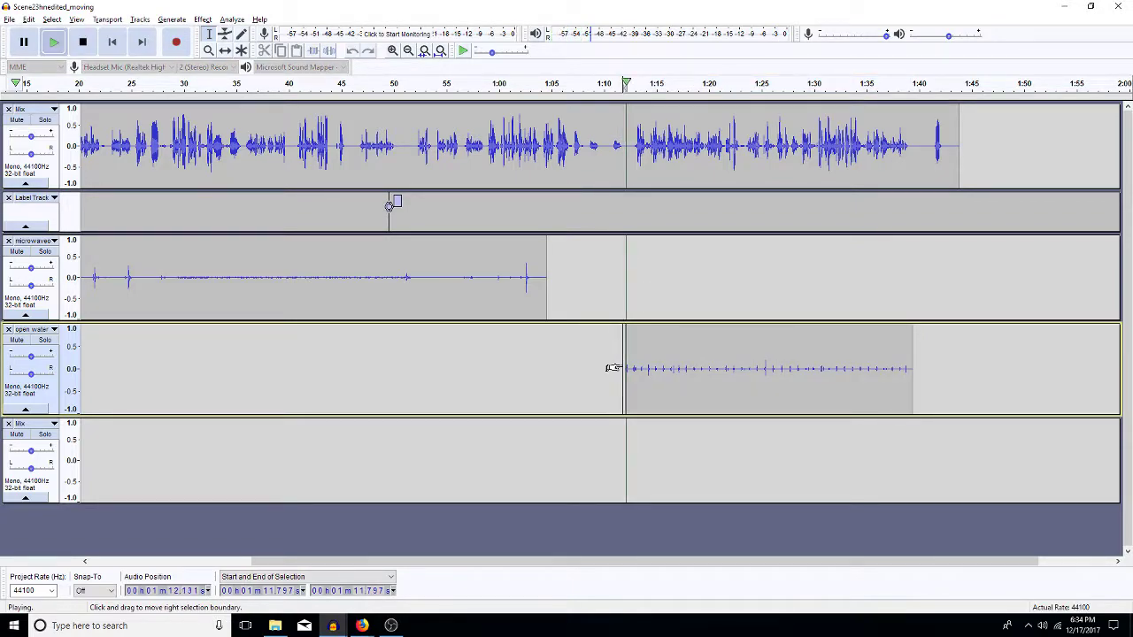
key("space")
left_click(601, 361)
key("space")
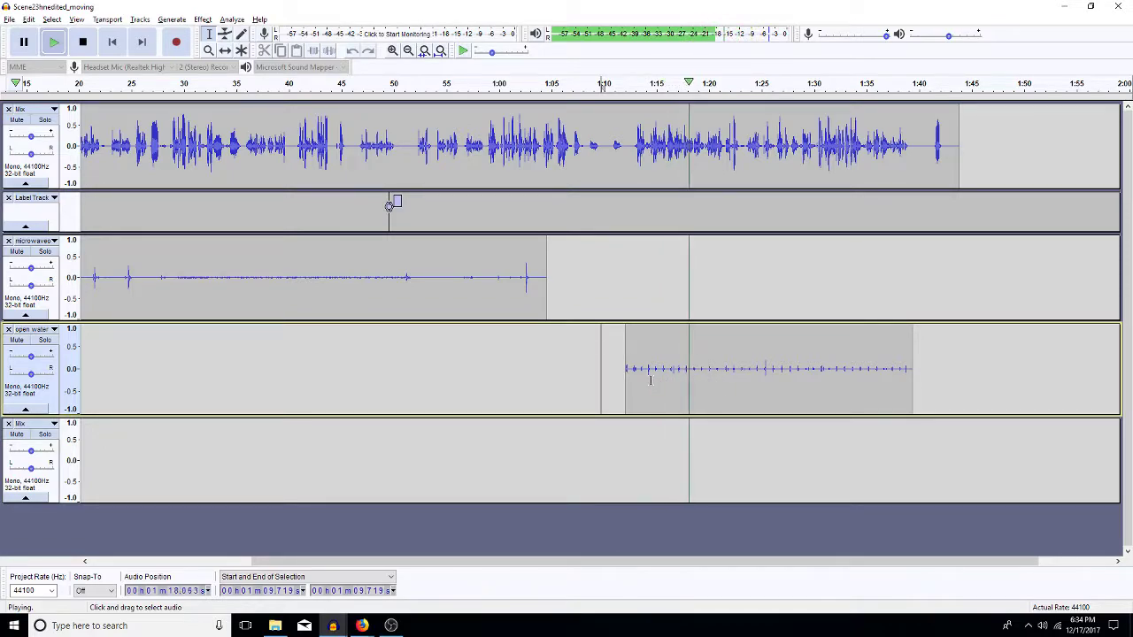
key("space")
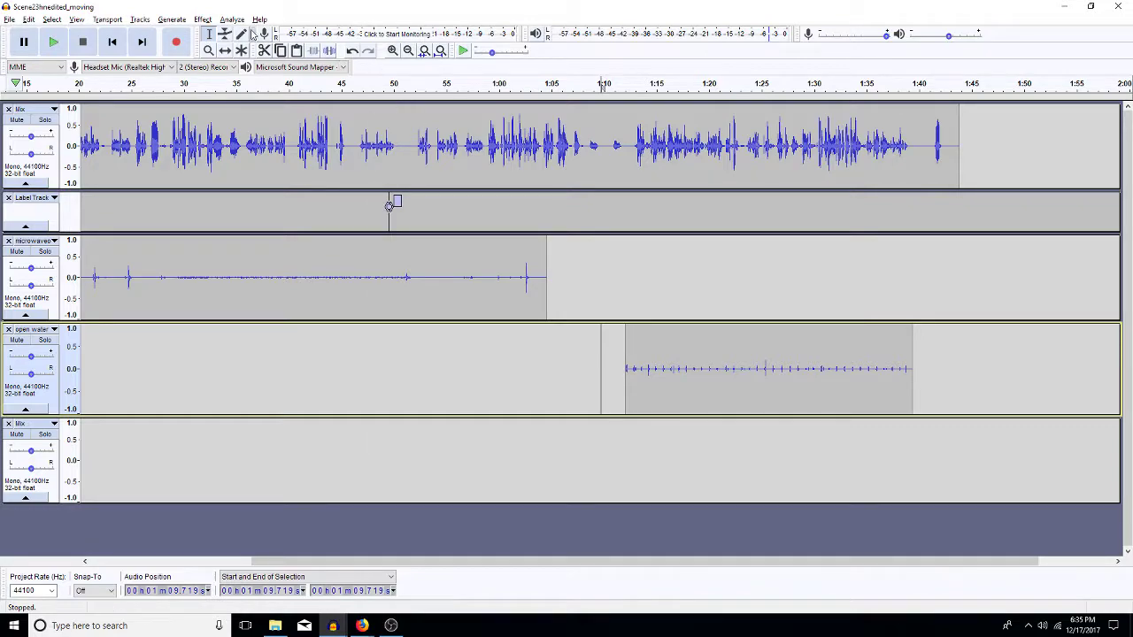
Shift the pasted footsteps clip to start at about 1:14.3 and play the scene from about 1:07.47
left_click_drag(628, 389, 653, 376)
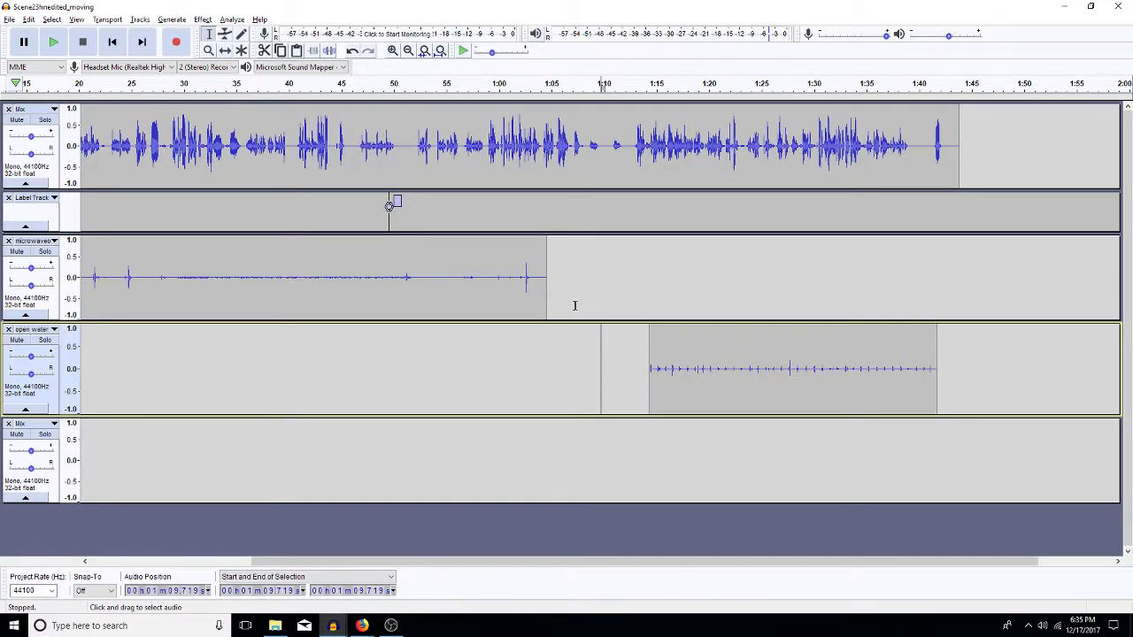
left_click(577, 299)
key("space")
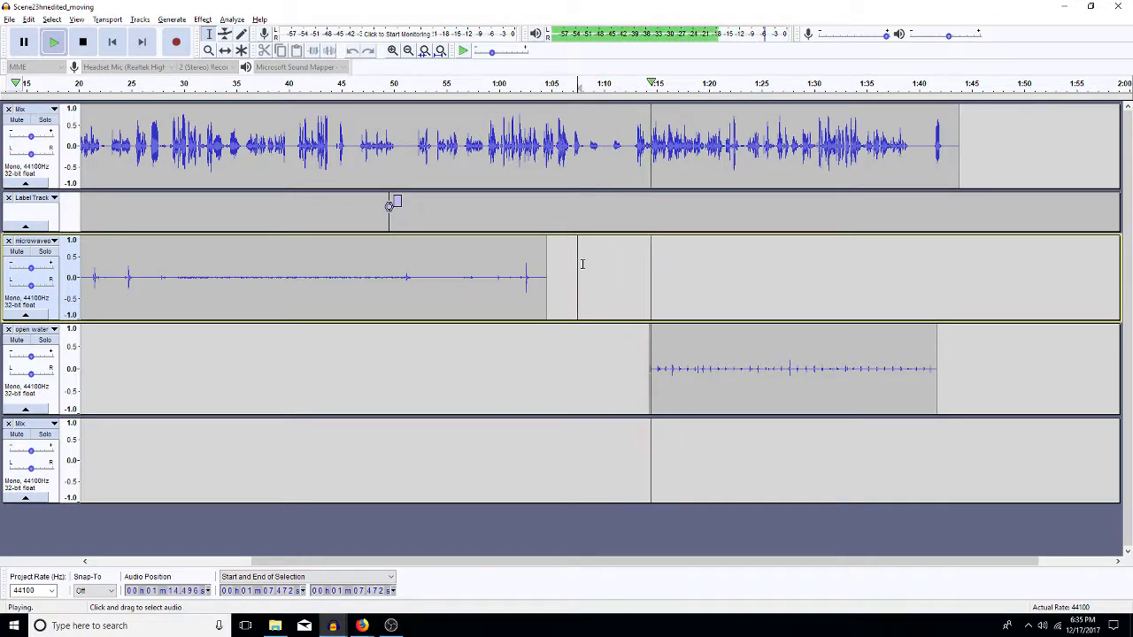
key("space")
Try to insert about 0.84 s of copied silence into the dialogue track at about 1:11.85, play it back, and undo the paste
left_click_drag(632, 162, 628, 162)
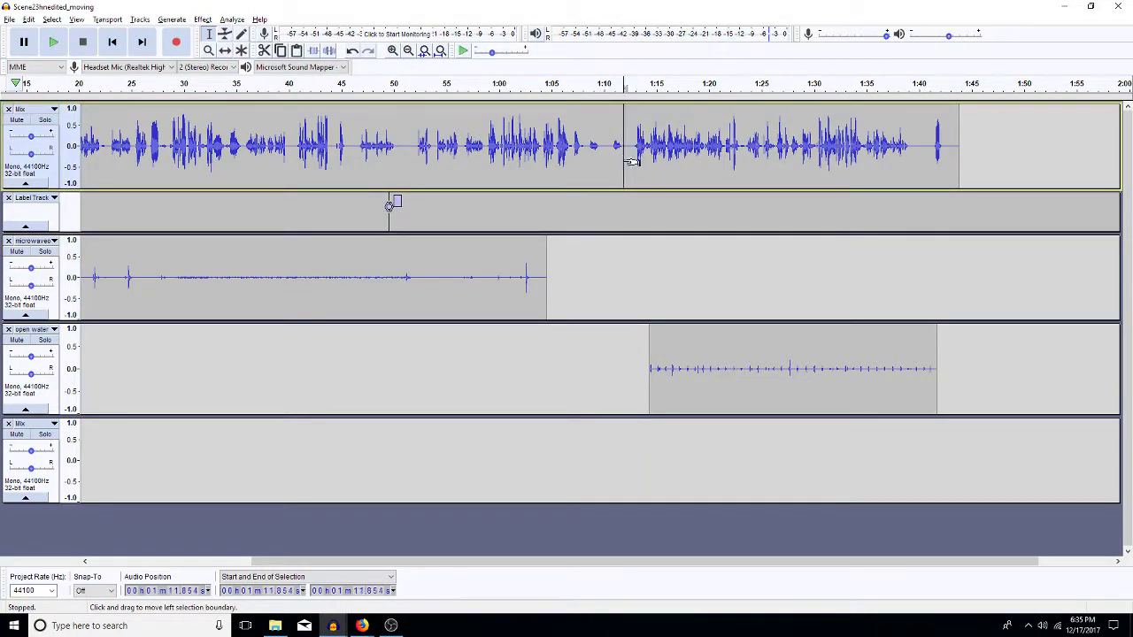
key("ctrl+v")
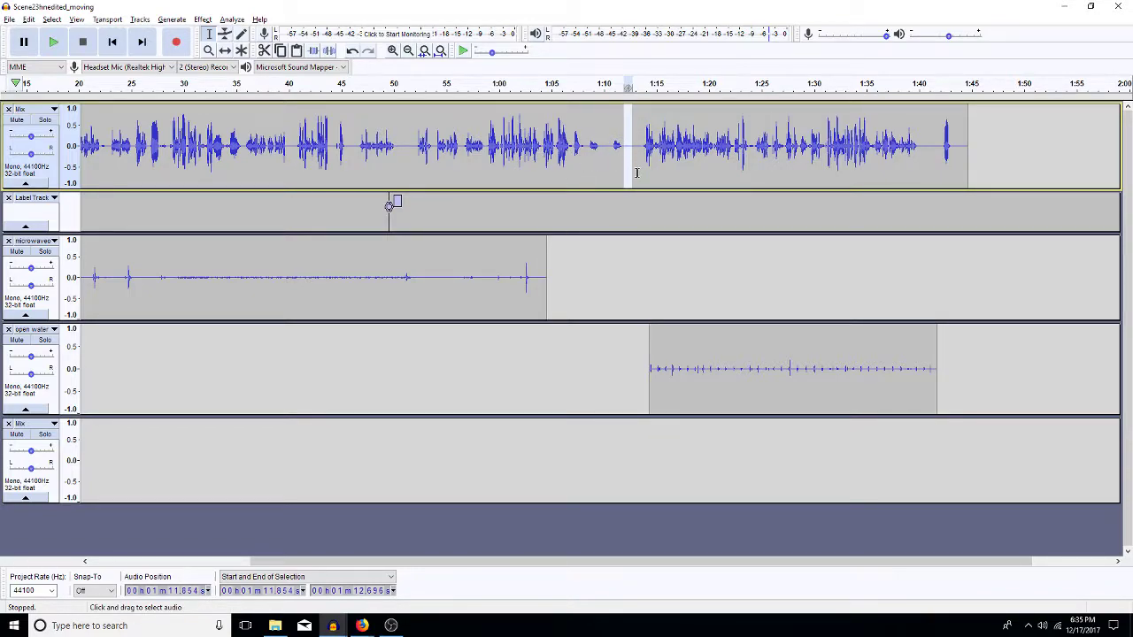
left_click(629, 170)
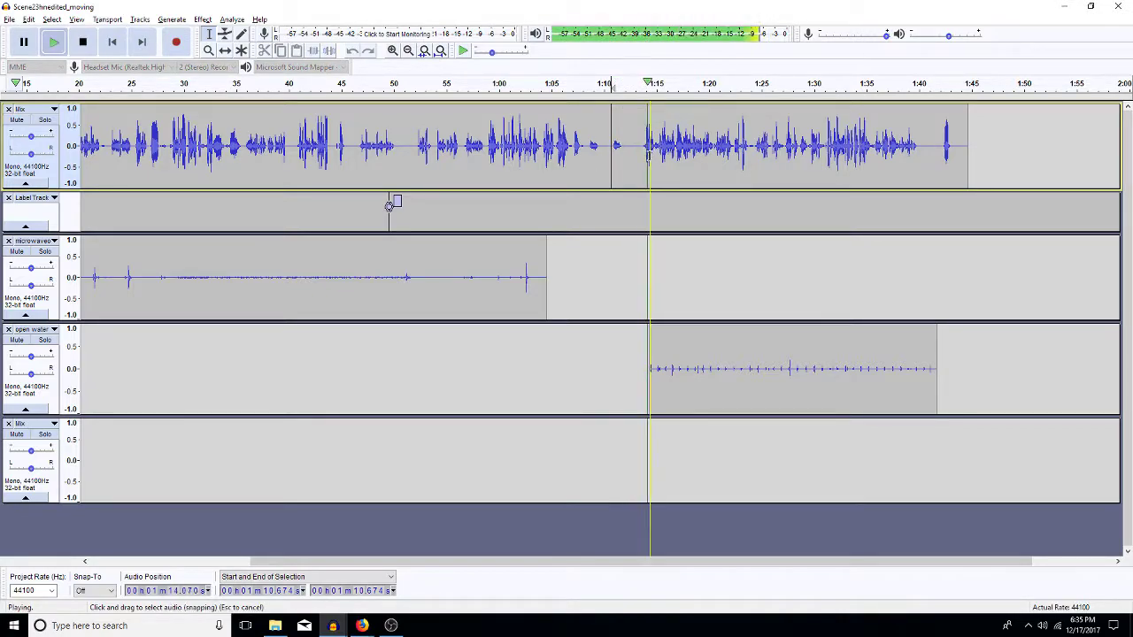
key("space")
key("ctrl+z")
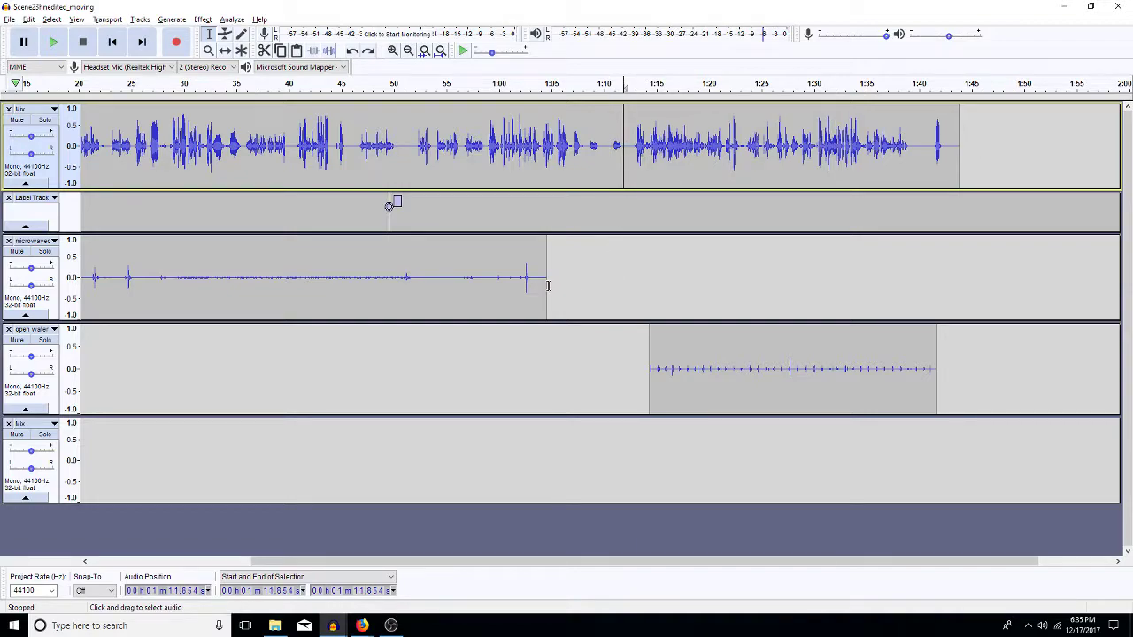
Copy the dialogue track's silence from about 1:39.72 to 1:41.07, paste it at about 1:12.58, and play the scene from about 1:06.18
key("space")
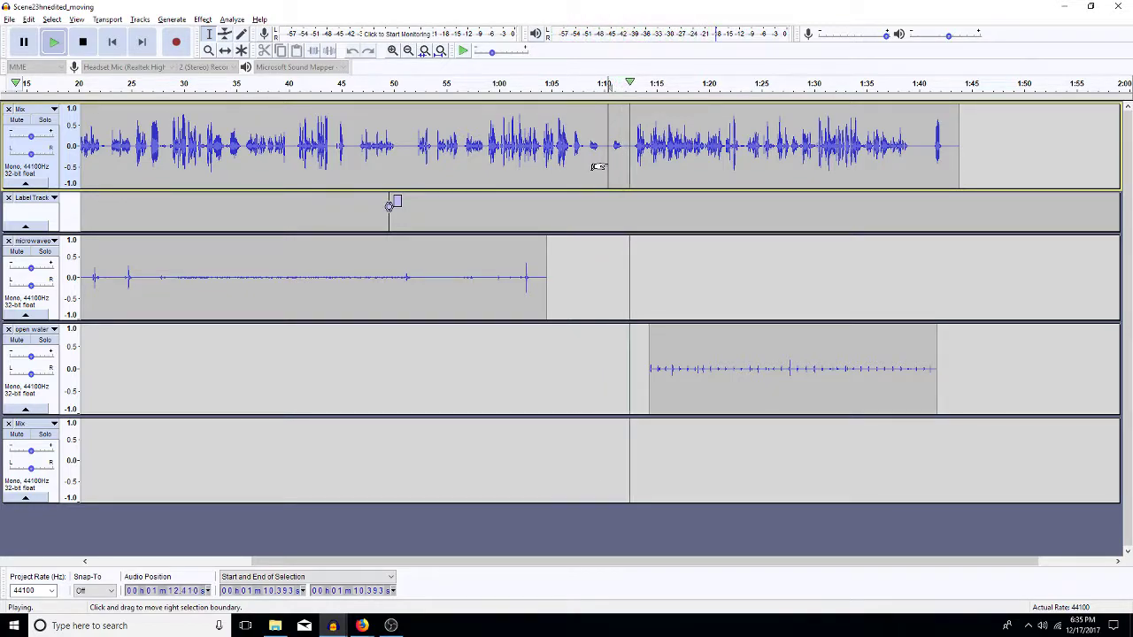
key("space")
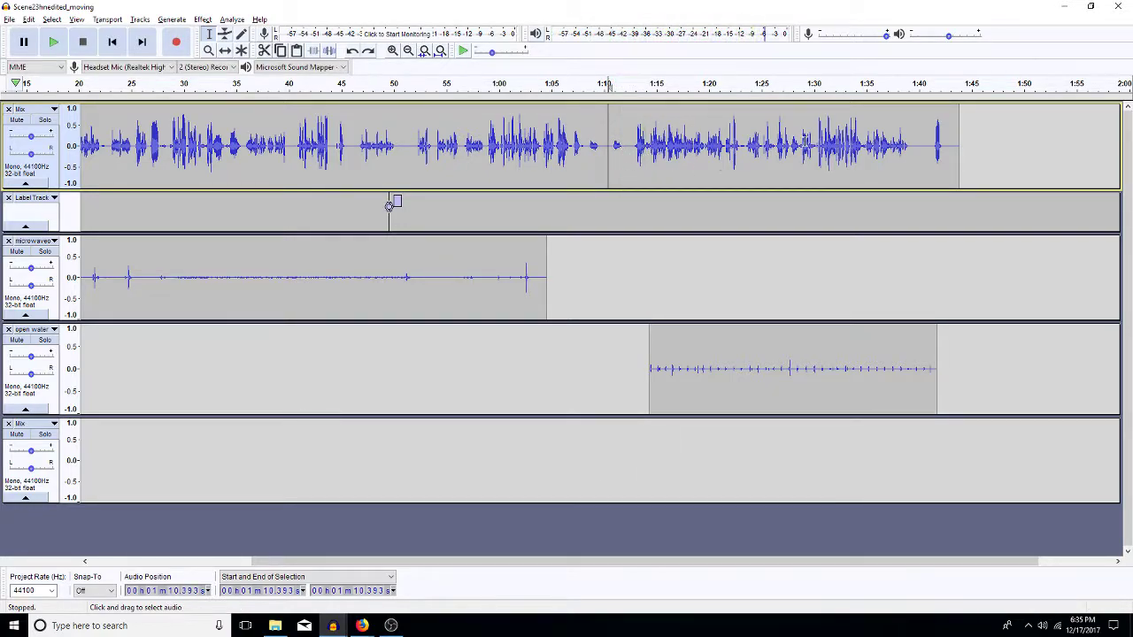
left_click_drag(915, 151, 930, 156)
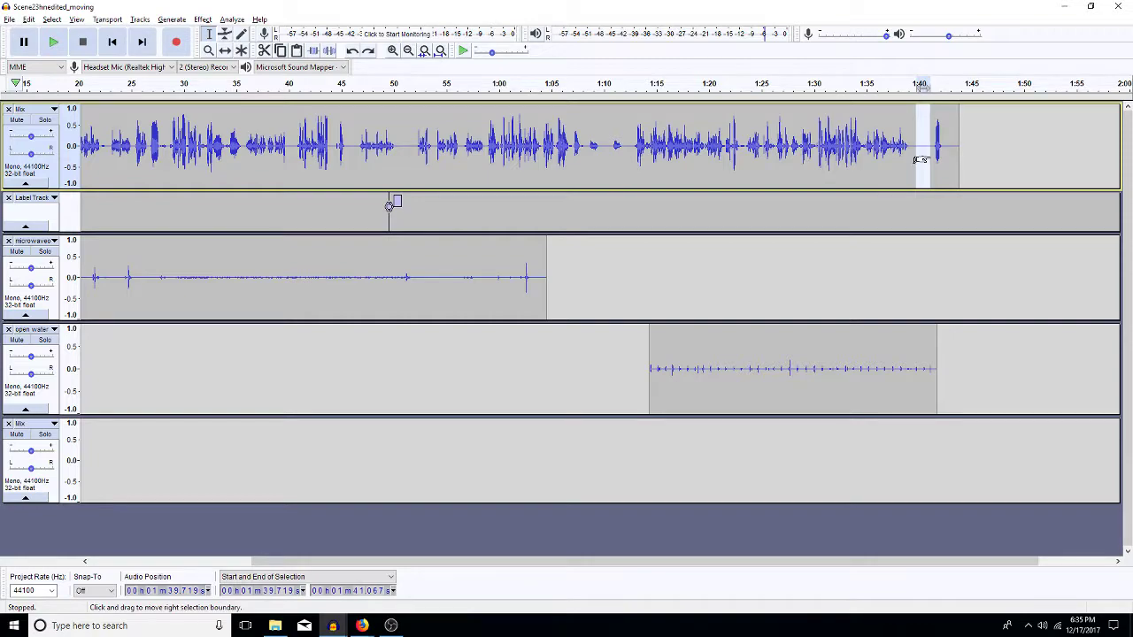
key("space")
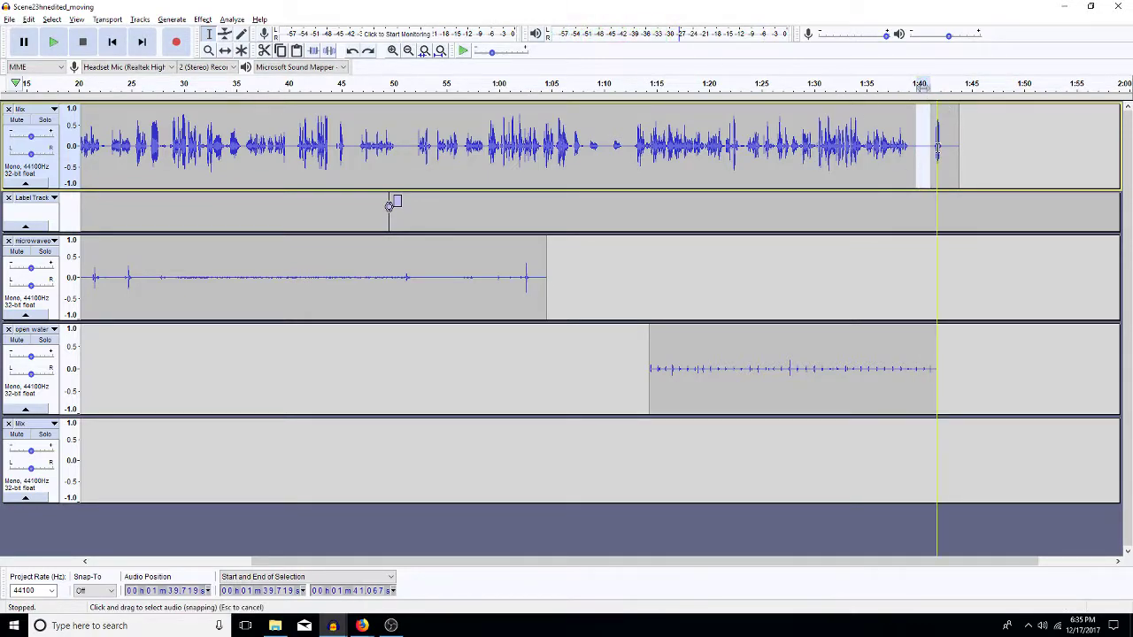
left_click(630, 150)
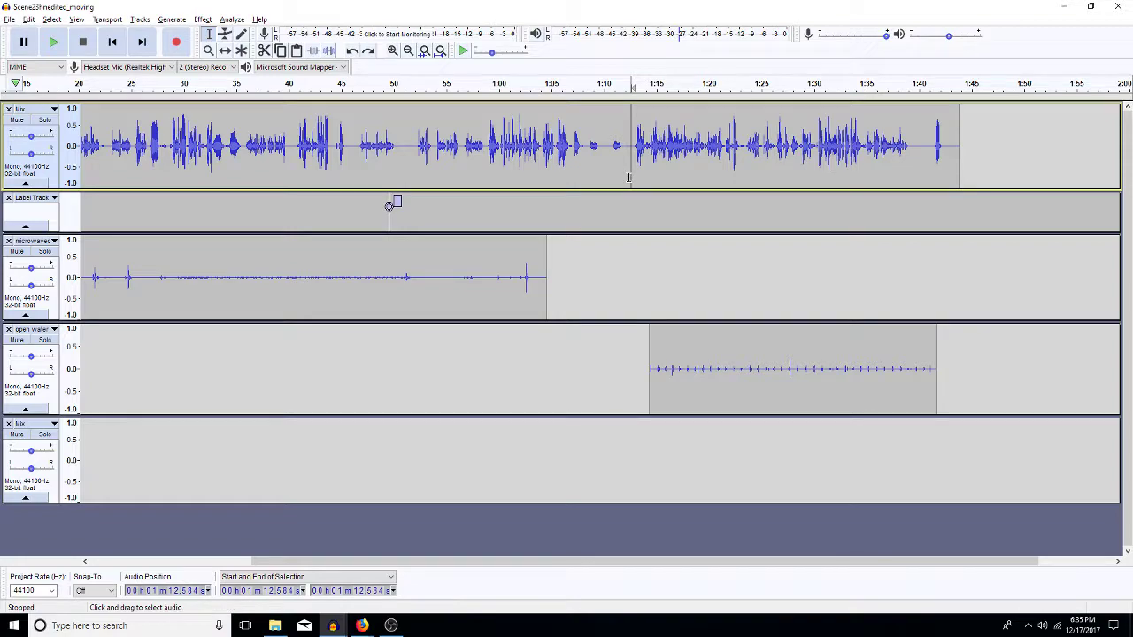
key("ctrl+v")
left_click(564, 177)
key("space")
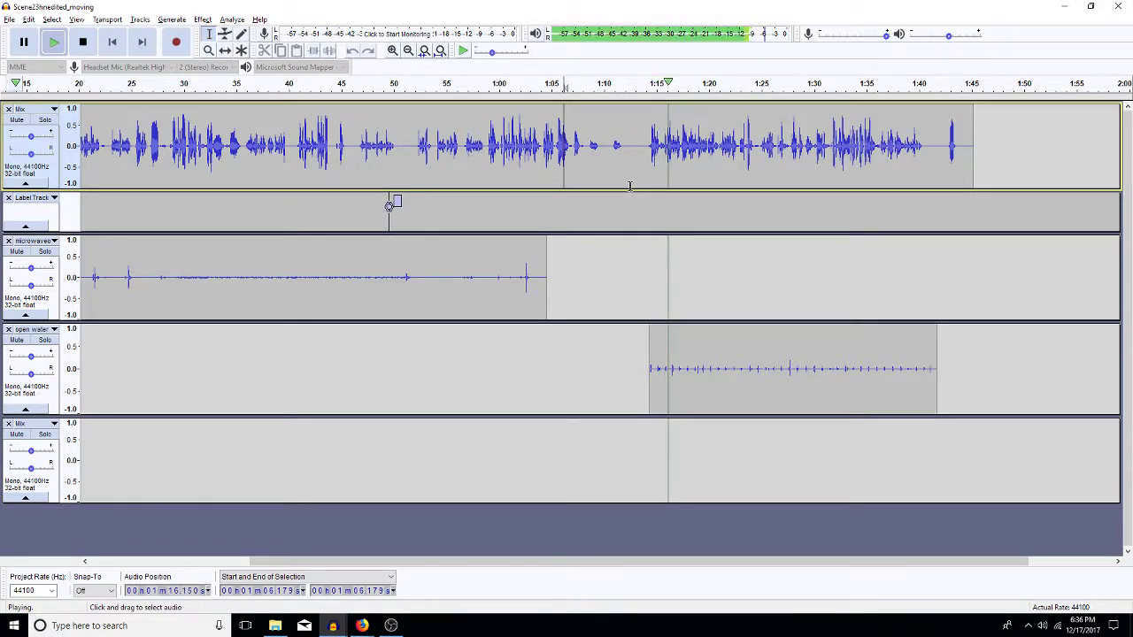
key("space")
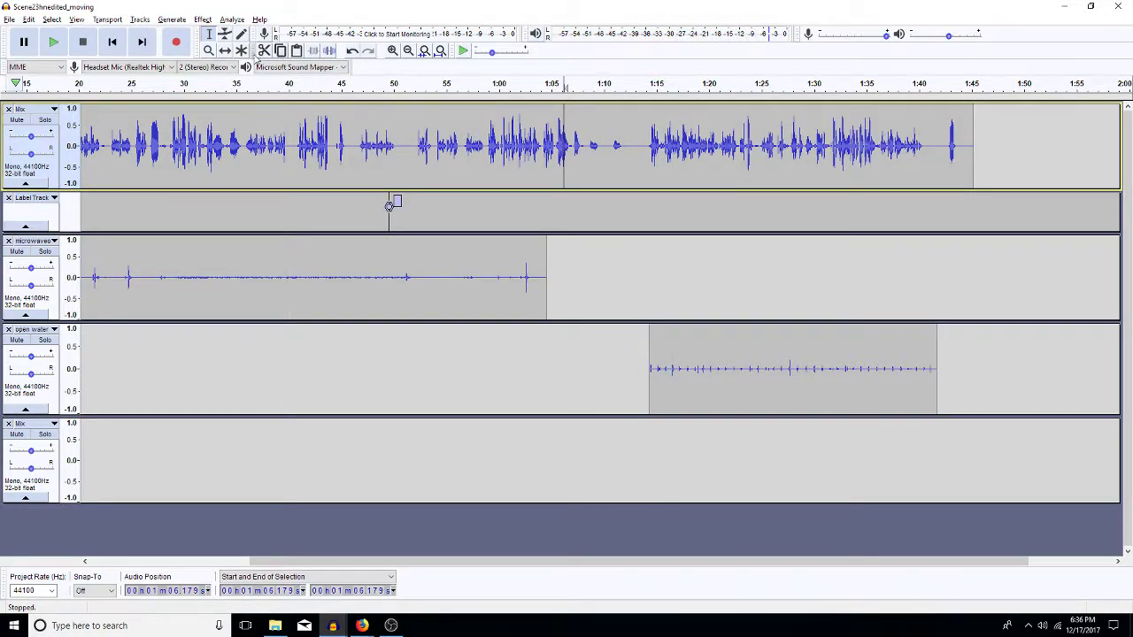
Shift the footsteps clip to start at about 1:15.8 and play the scene from about 1:13.76
left_click_drag(667, 360, 683, 352)
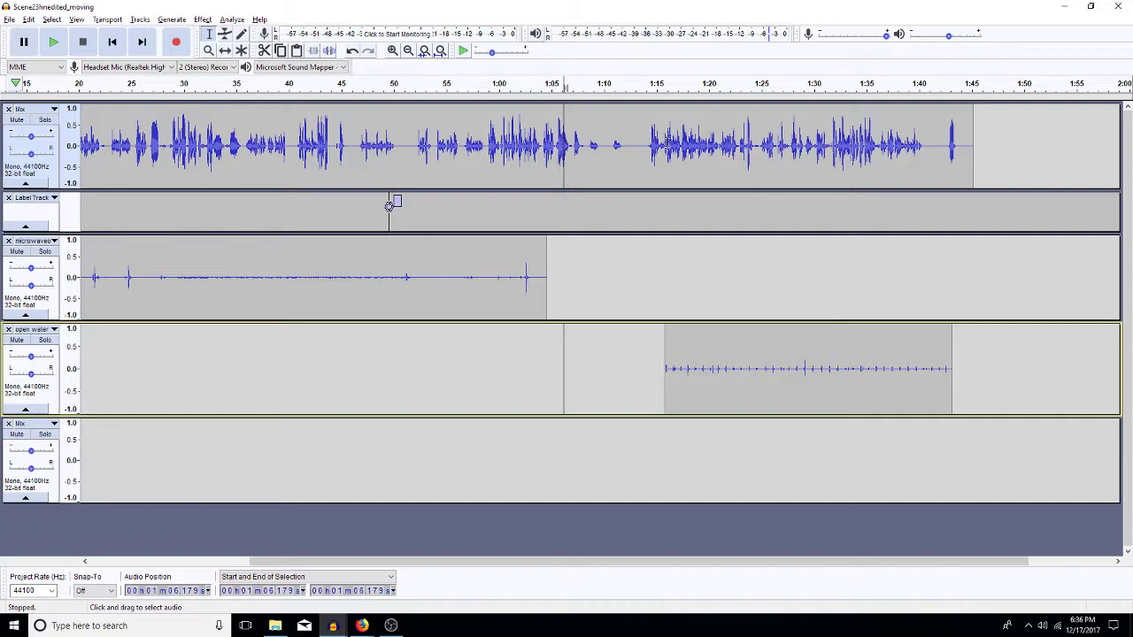
left_click(644, 145)
key("space")
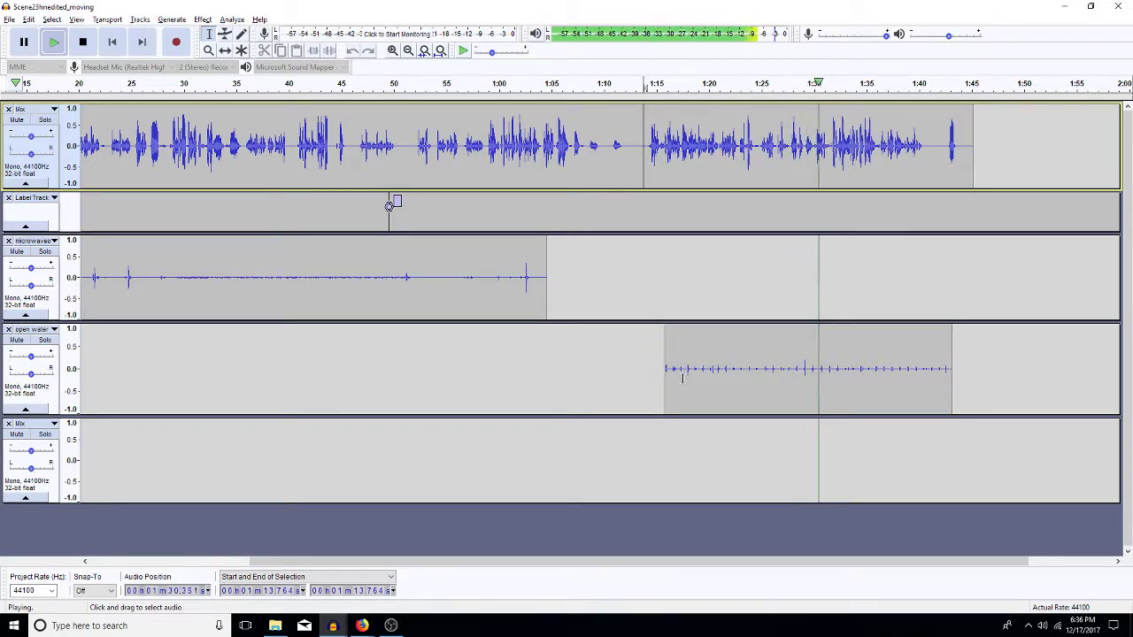
Stop playback and place the cursor at about 1:29.72 within the footsteps clip on the open water track
left_click(813, 368)
key("space")
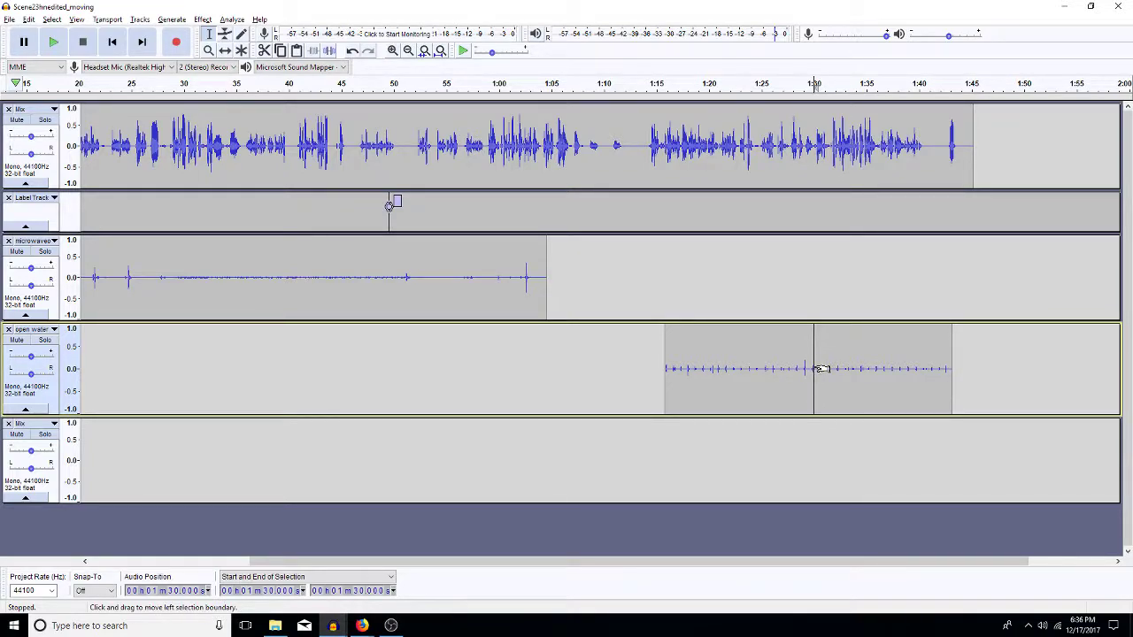
left_click(811, 369)
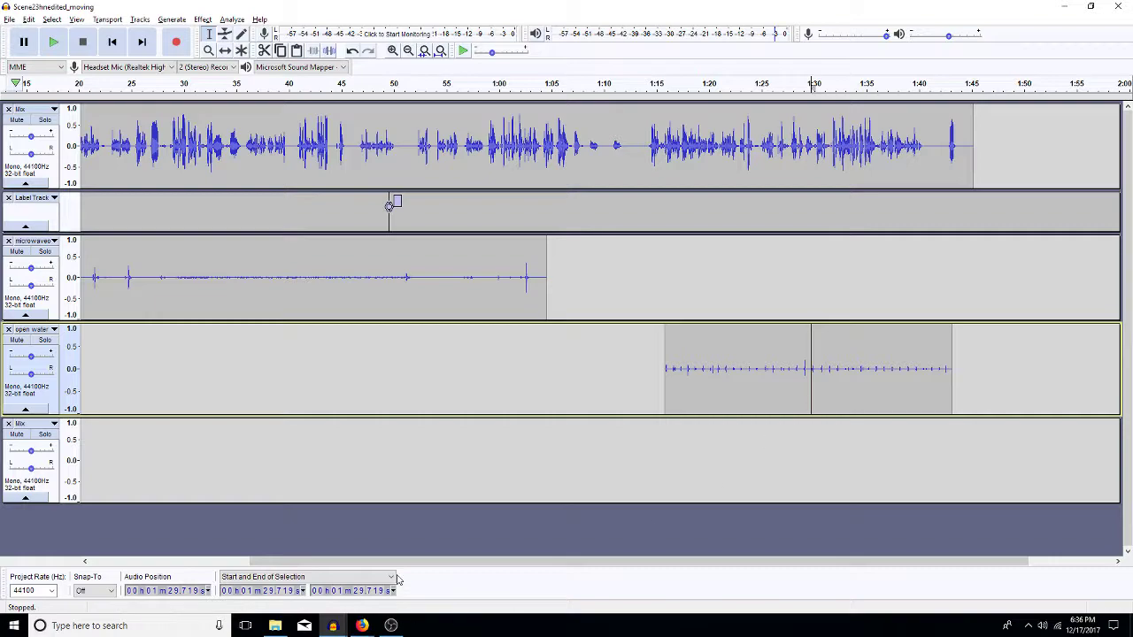
Start opening an audio file and browse from the feet folder to the door folder inside wood noises
left_click(8, 18)
left_click(34, 45)
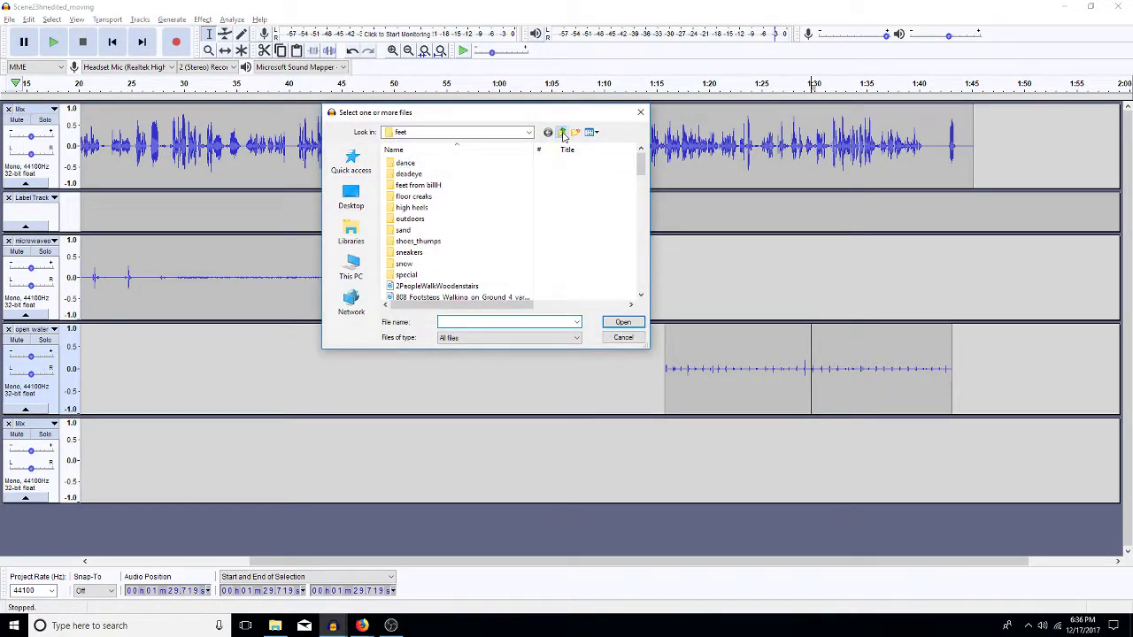
left_click(561, 132)
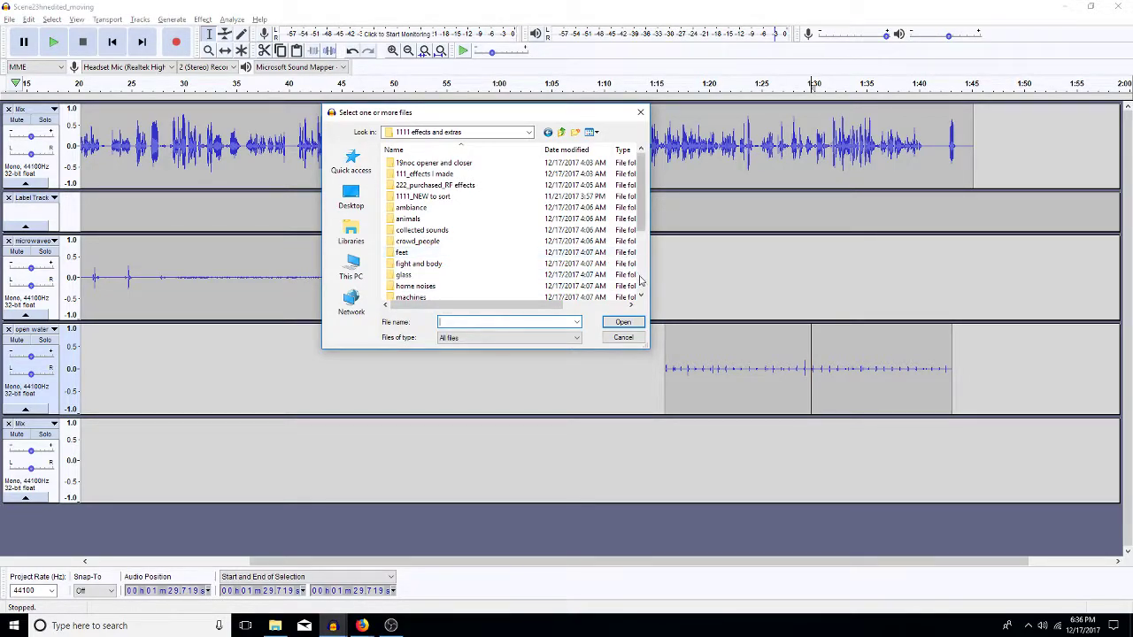
scroll(468, 264, "down", 3)
double_click(434, 242)
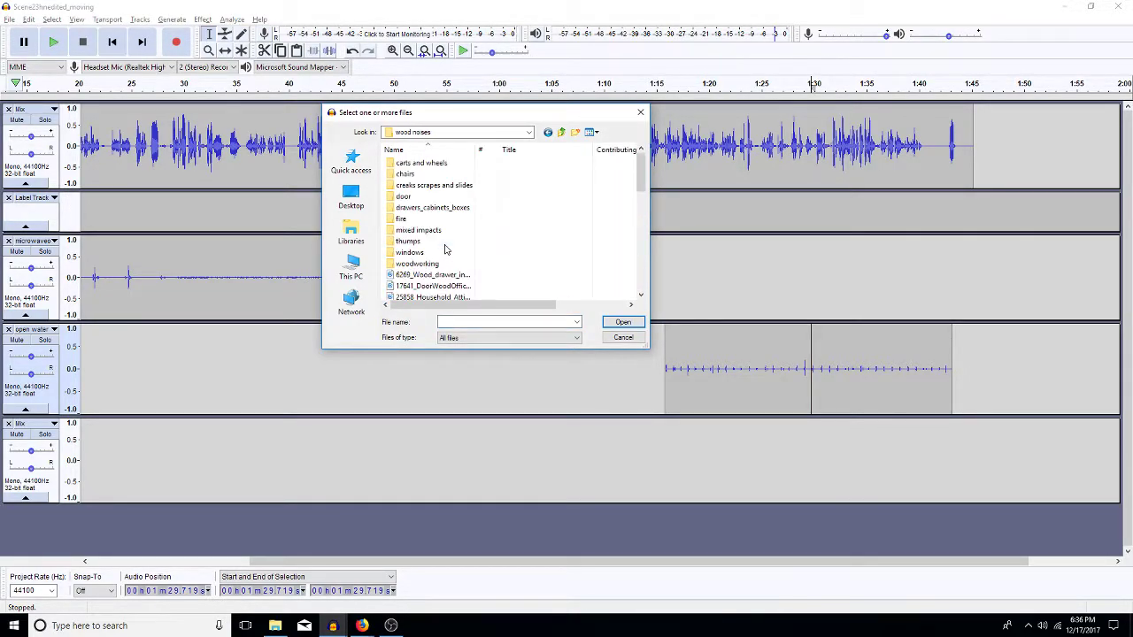
double_click(403, 197)
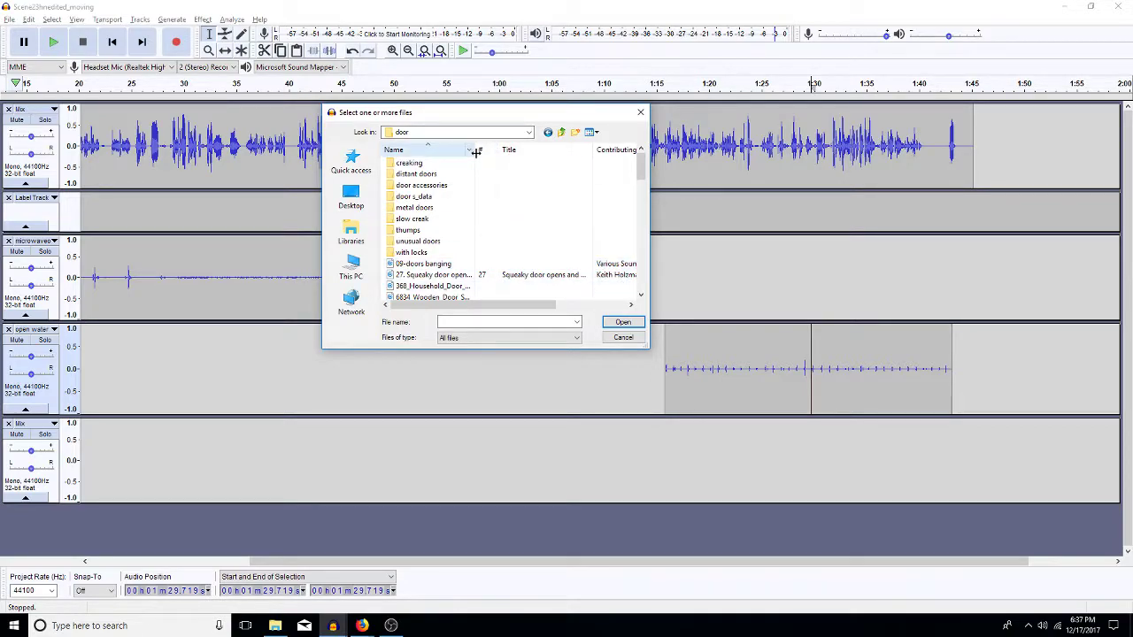
Widen the file name column and look through the door folder for suitable wooden door sounds
left_click_drag(475, 152, 605, 151)
left_click(641, 296)
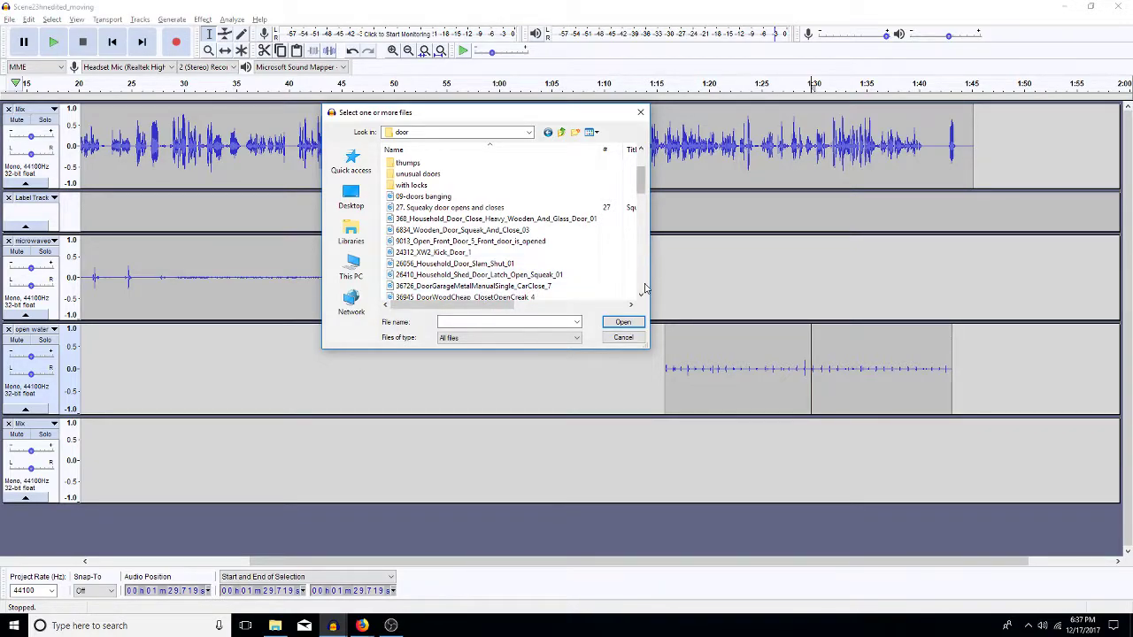
scroll(644, 288, "down", 4)
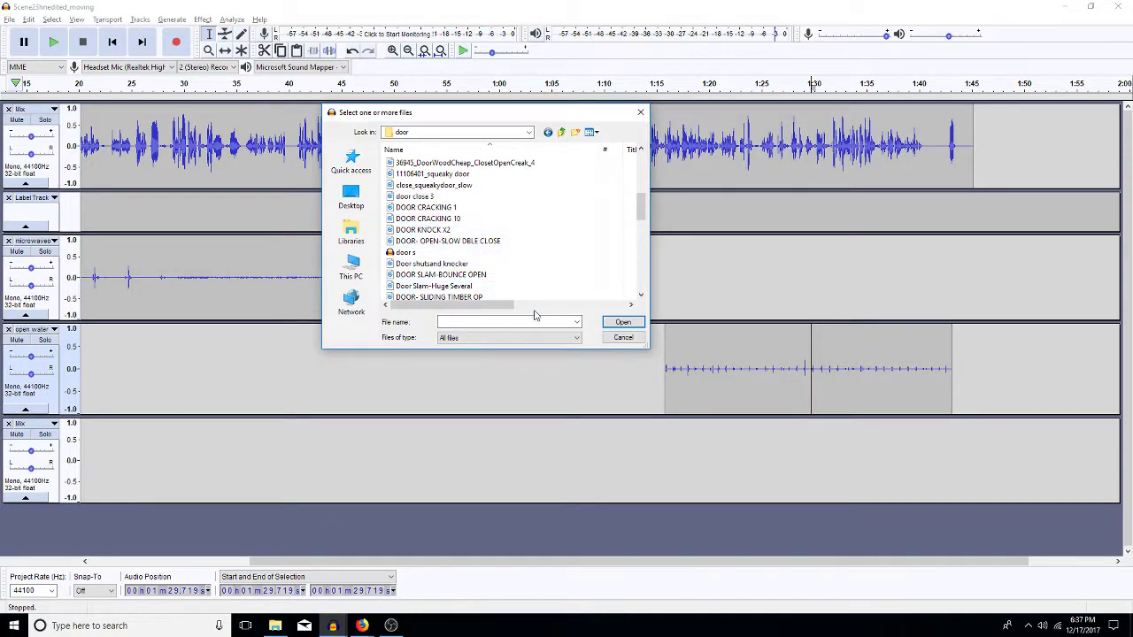
left_click(644, 279)
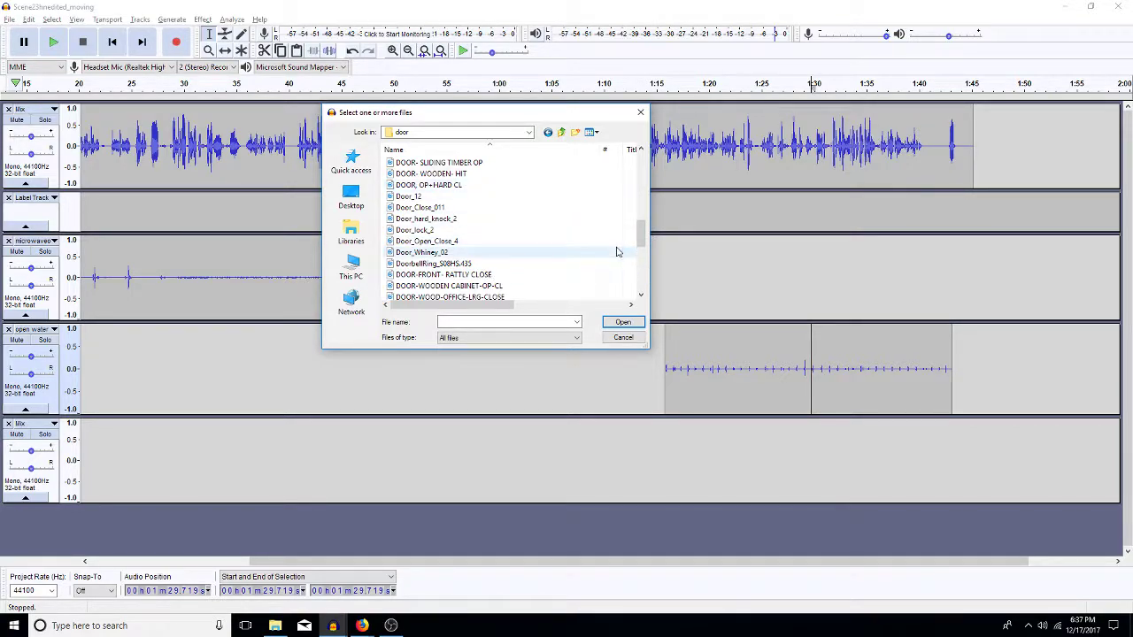
scroll(646, 283, "down", 4)
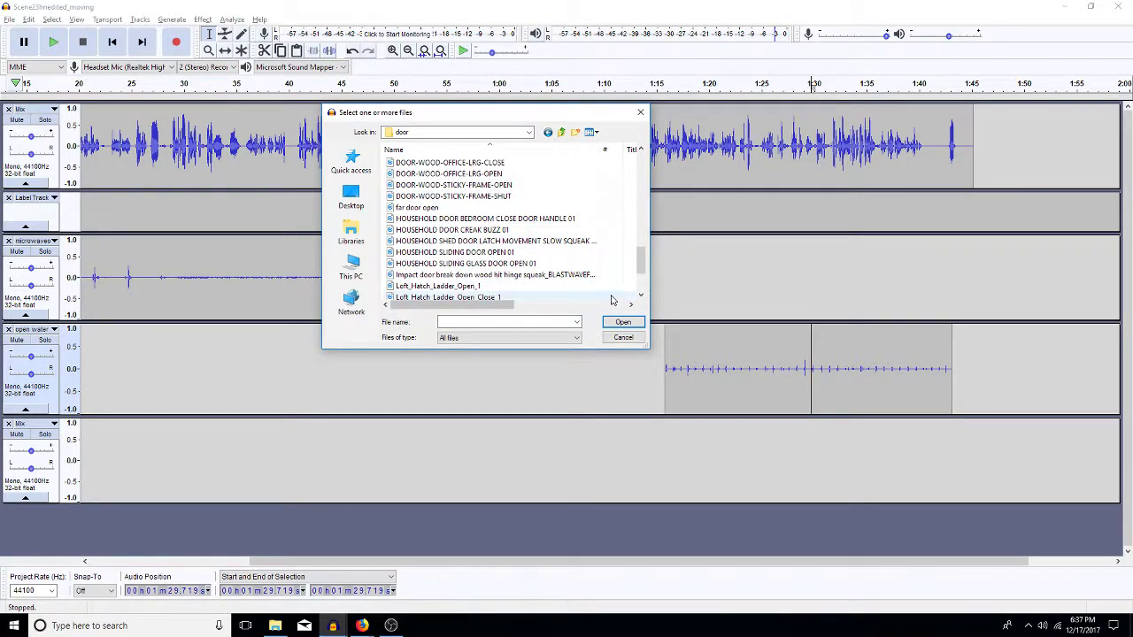
left_click(641, 287)
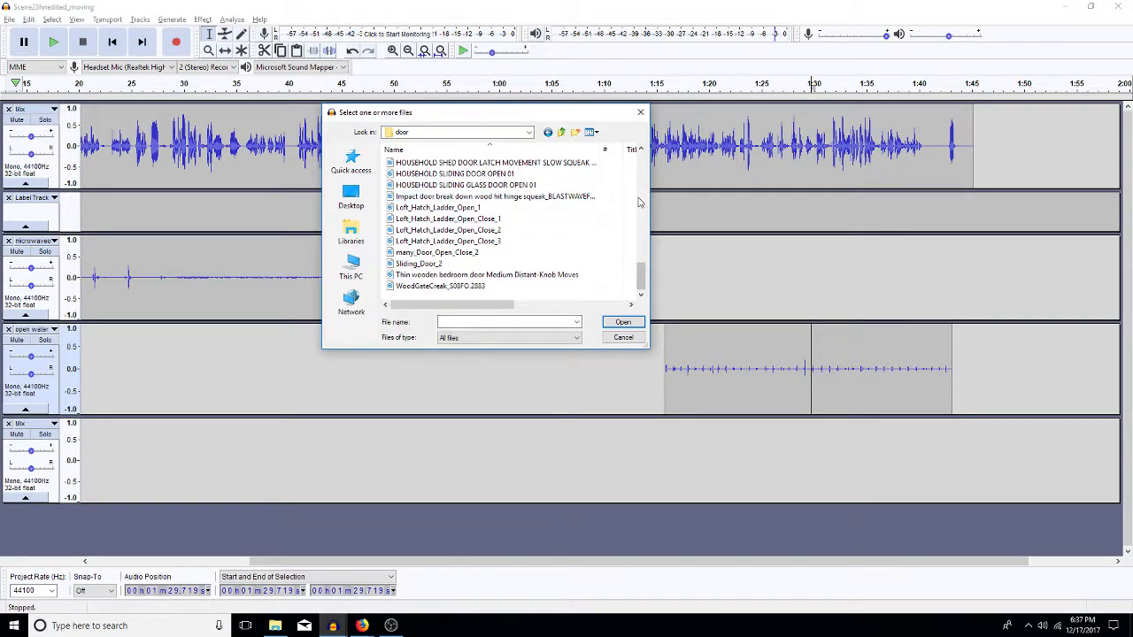
scroll(639, 203, "up", 4)
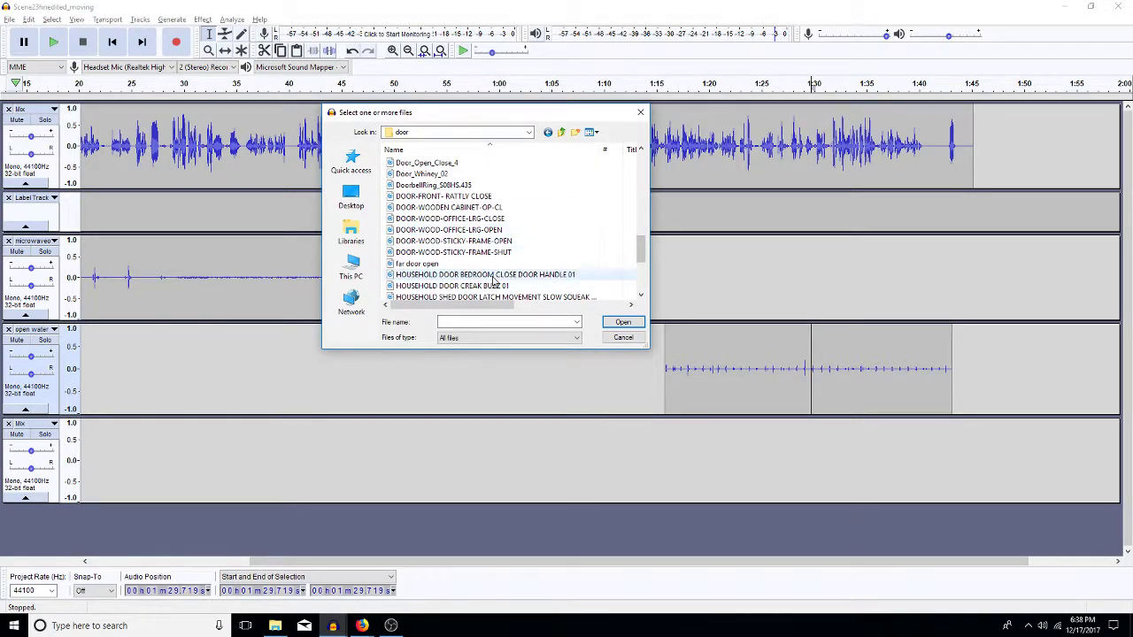
Open the sounds from DOOR-WOOD-OFFICE-LRG-CLOSE through DOOR-WOOD-STICKY-FRAME-SHUT, play DOOR-WOOD-OFFICE-LRG-OPEN, and minimize its window
left_click(449, 219)
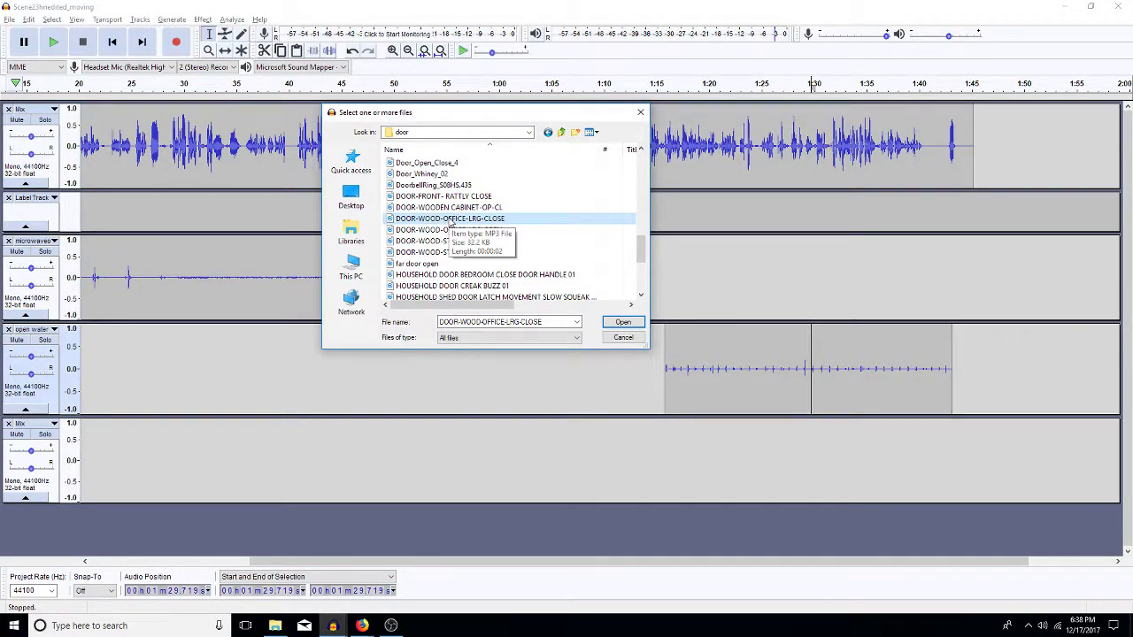
left_click(424, 251, "shift")
key("Return")
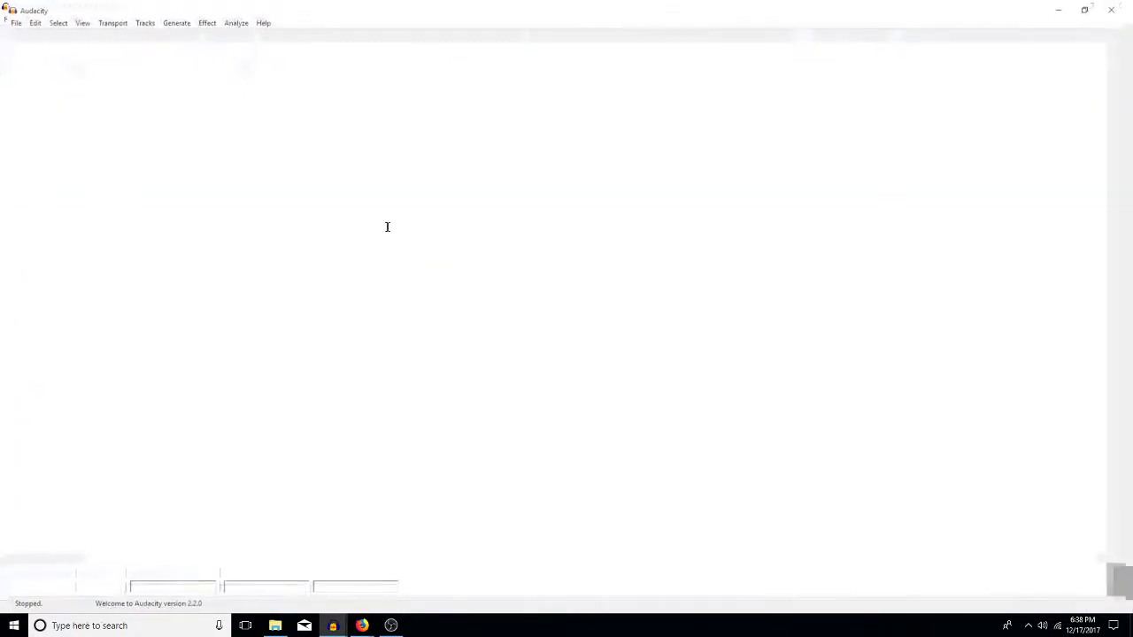
key("space")
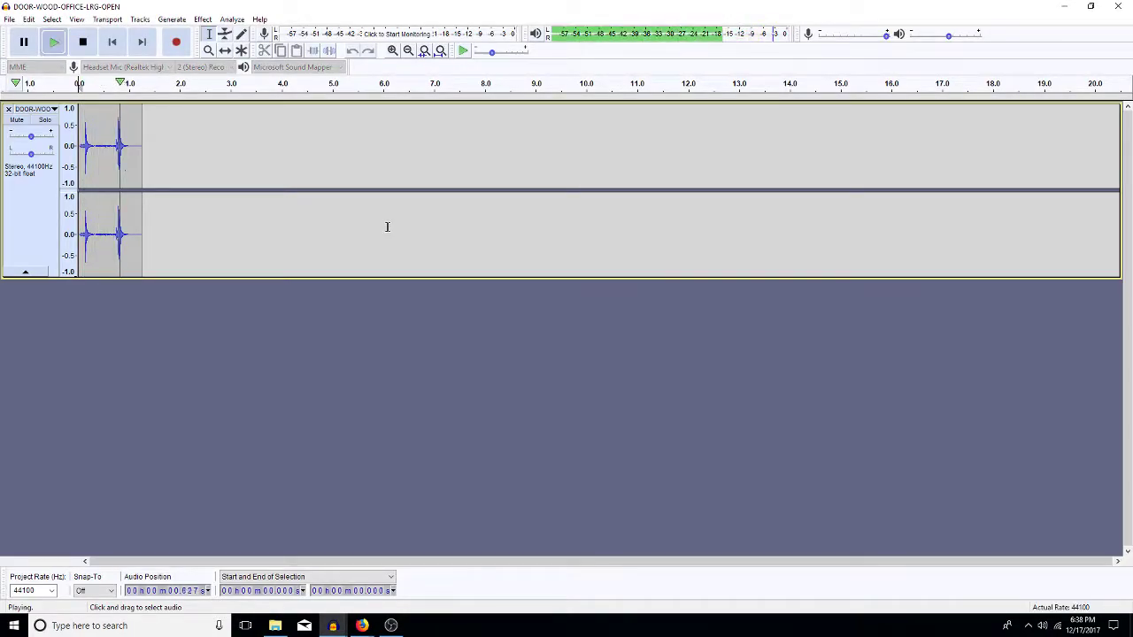
left_click(1065, 7)
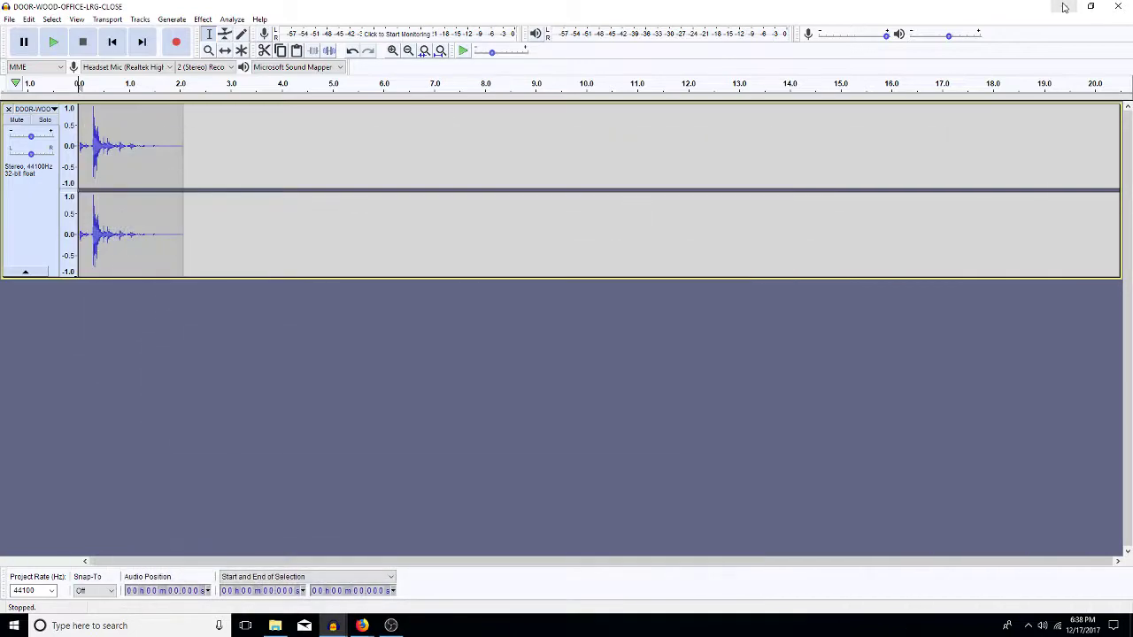
Cut the entire DOOR-WOOD-OFFICE-LRG-CLOSE sound and close its project without saving
key("space")
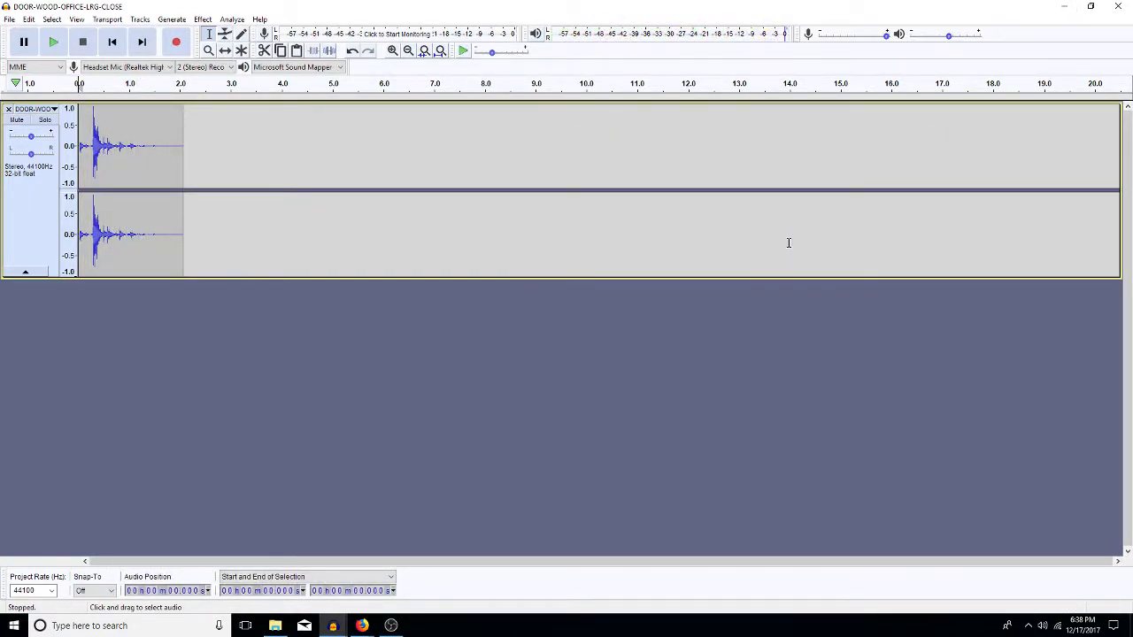
left_click(410, 257)
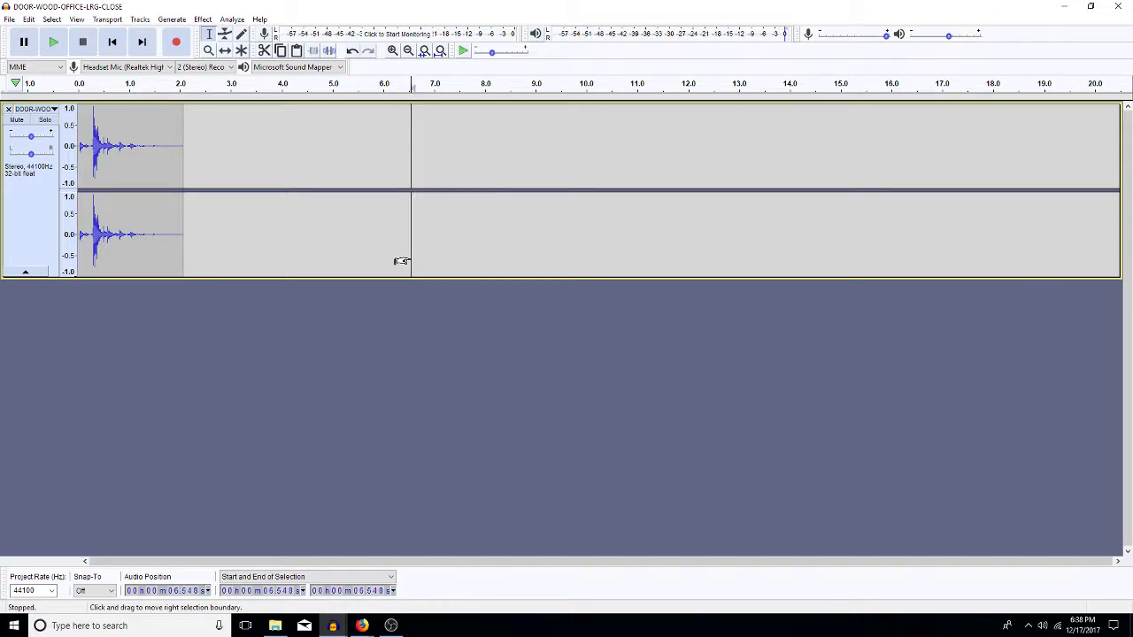
key("ctrl+a")
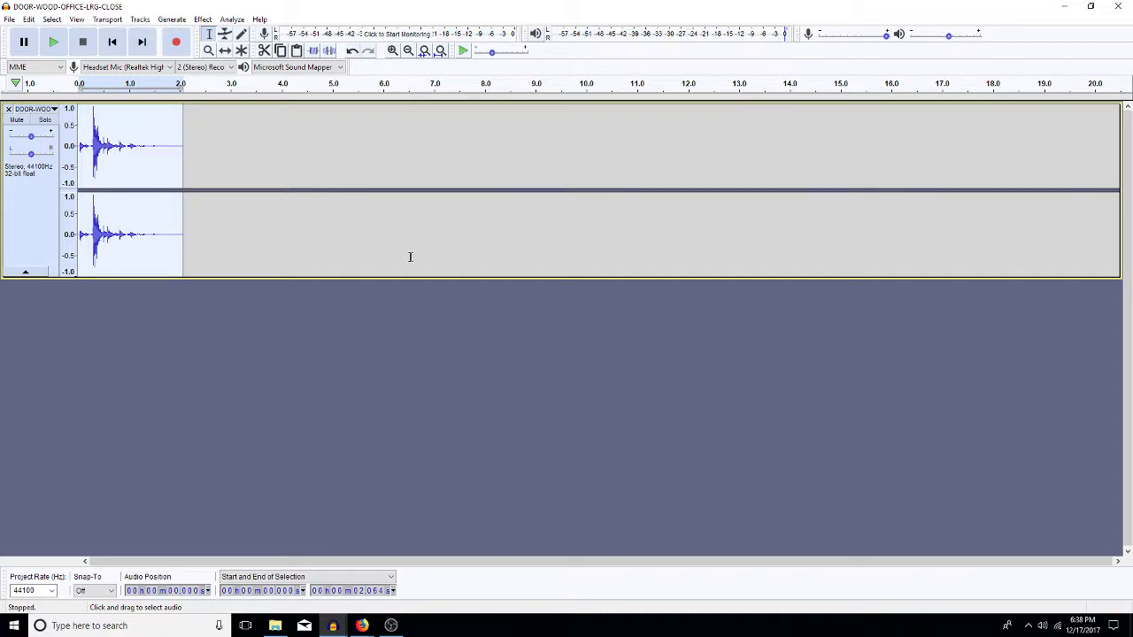
key("Delete")
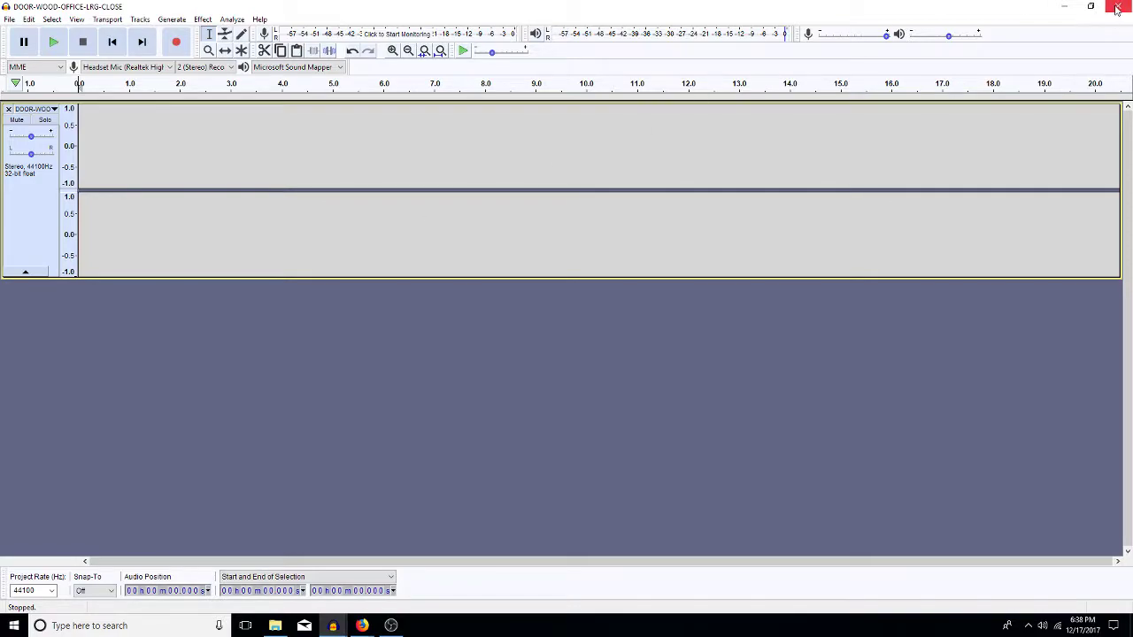
left_click(1117, 7)
left_click(598, 311)
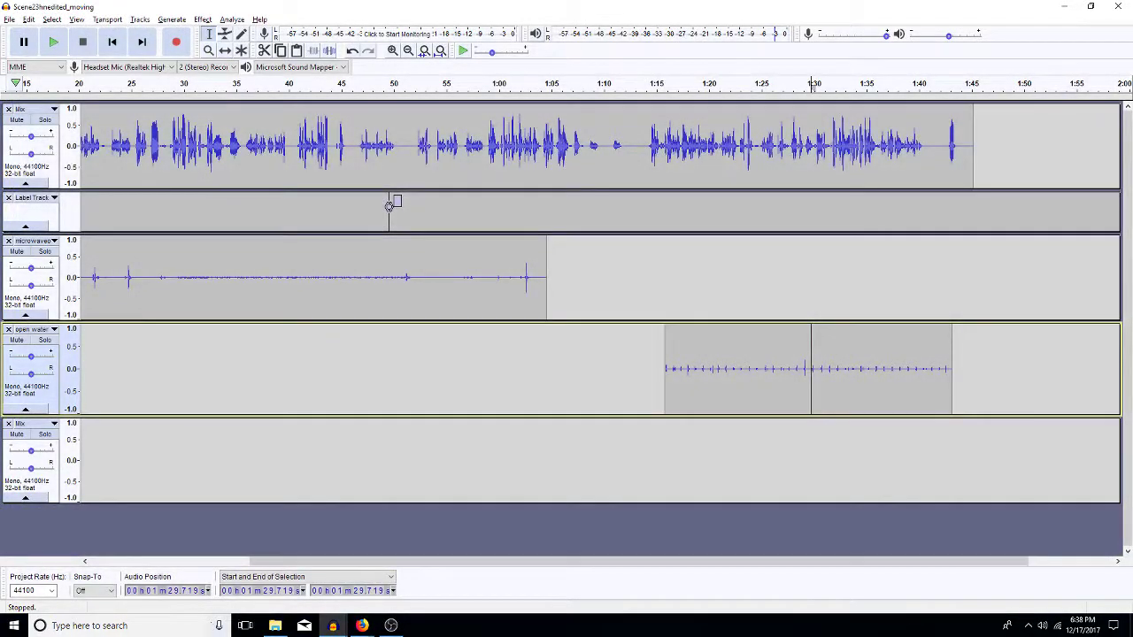
Switch to the DOOR-WOOD-OFFICE-LRG-OPEN project and paste the closing sound after the opening sound at about 3.44 s
mouse_move(392, 626)
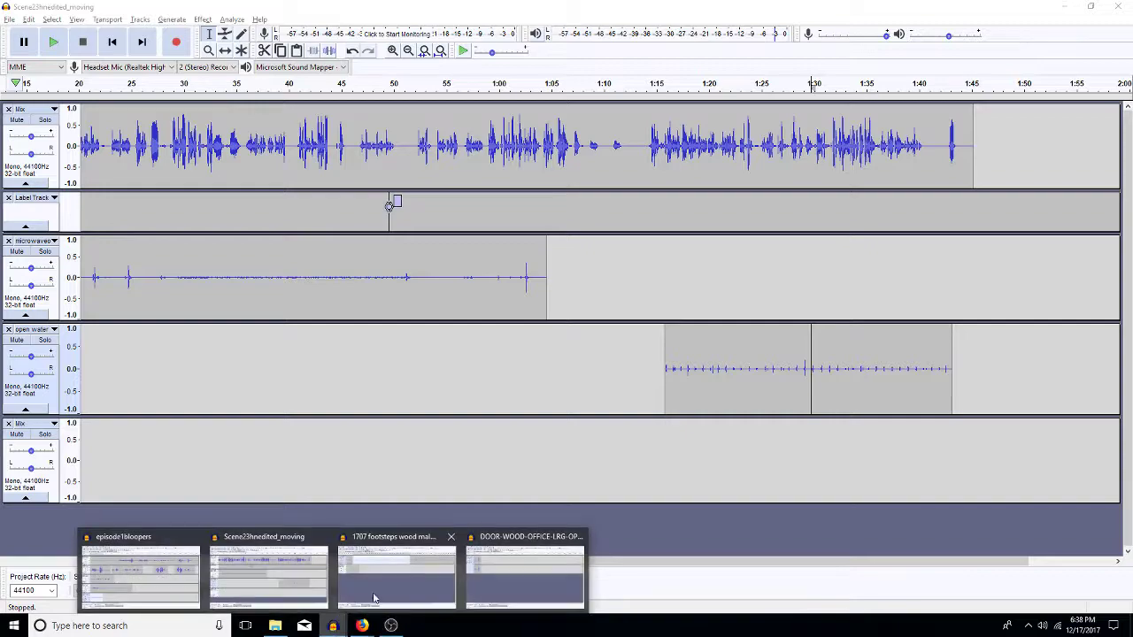
left_click(492, 580)
left_click(253, 235)
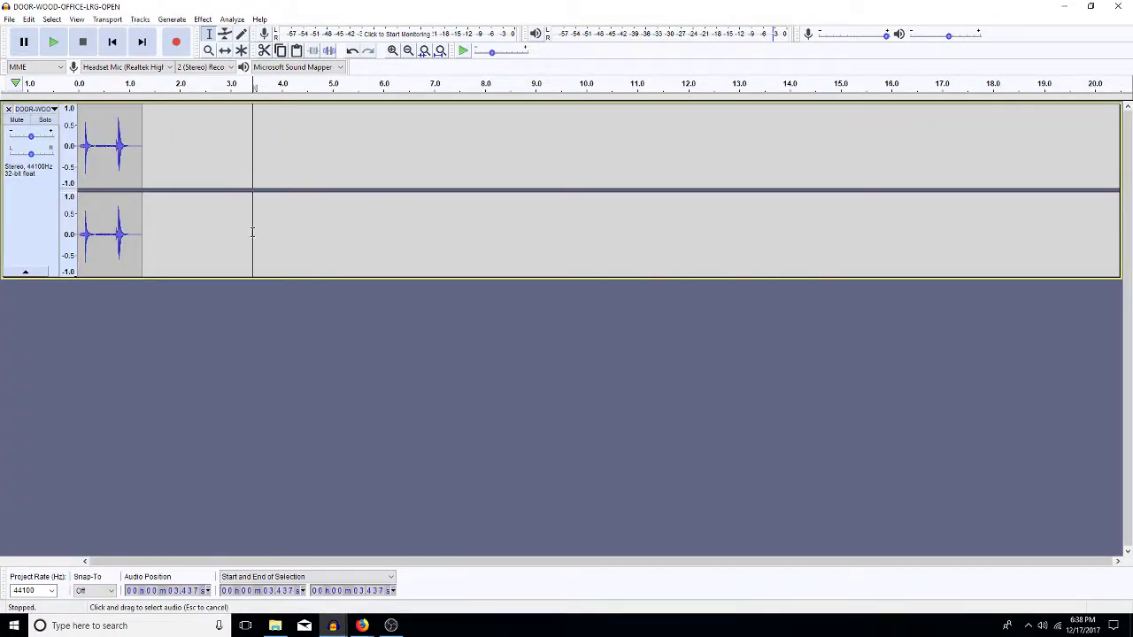
key("ctrl+v")
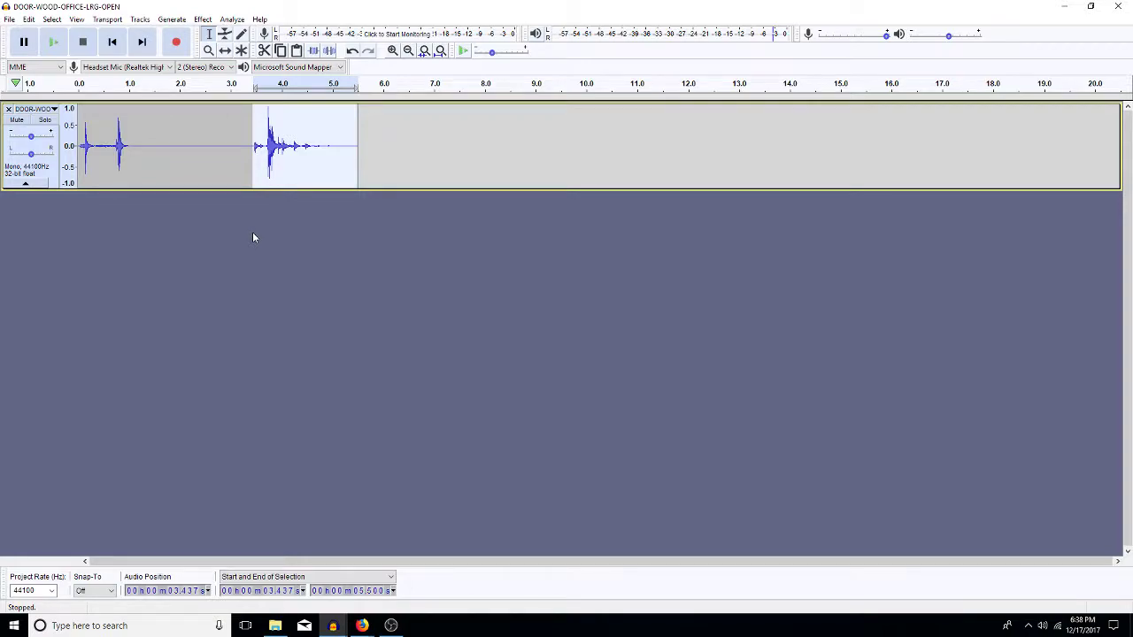
Cut the combined door opening and closing audio and close the project without saving
key("ctrl+a")
key("Delete")
left_click(1118, 6)
left_click(598, 312)
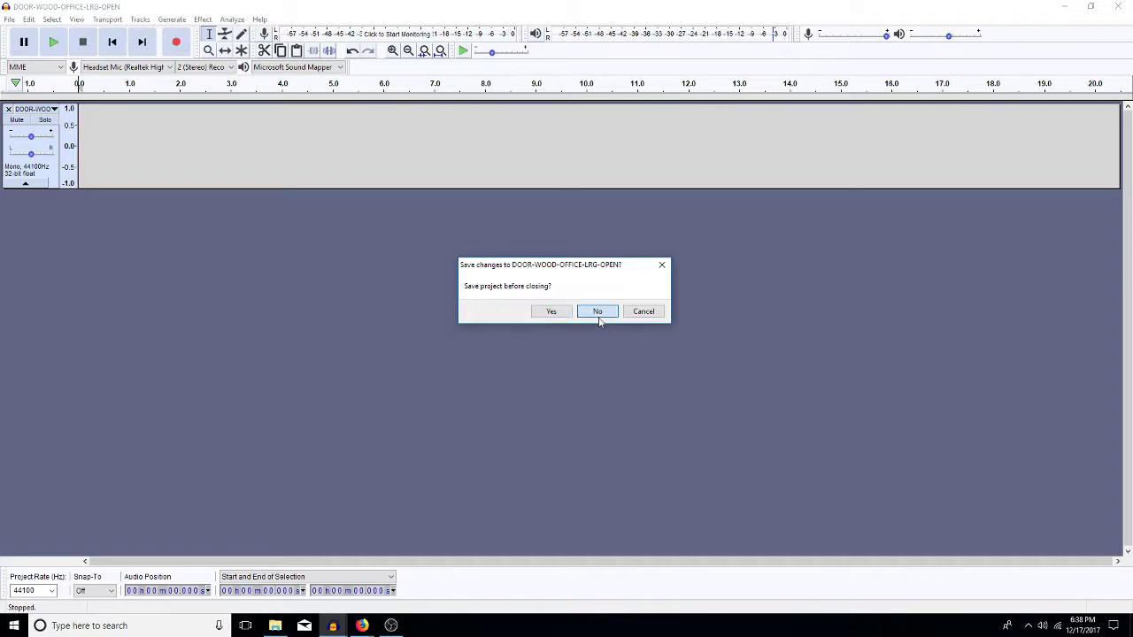
Paste the combined door sounds into the scene's microwave track at about 1:28.54 and zoom in on that stretch
left_click(799, 284)
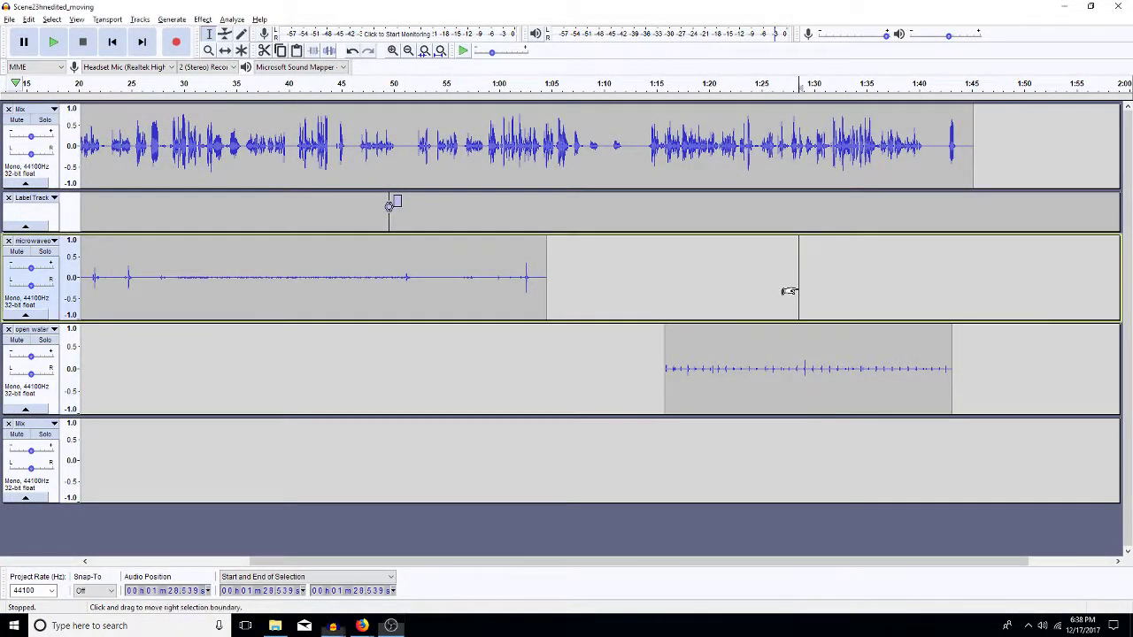
key("ctrl+v")
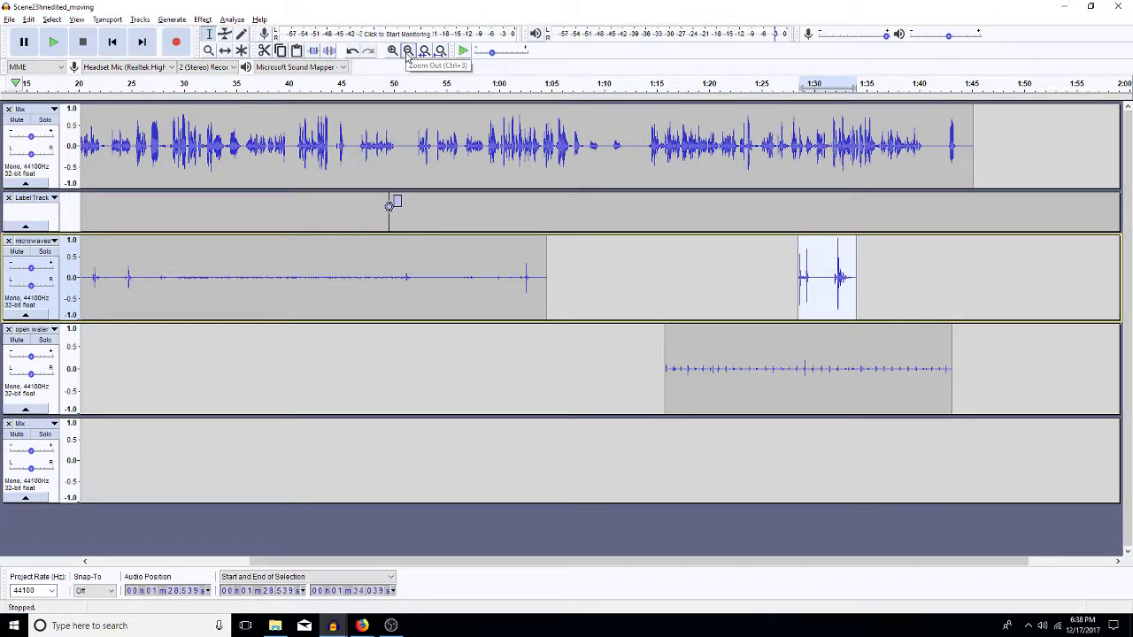
left_click_drag(1011, 271, 781, 273)
key("ctrl+e")
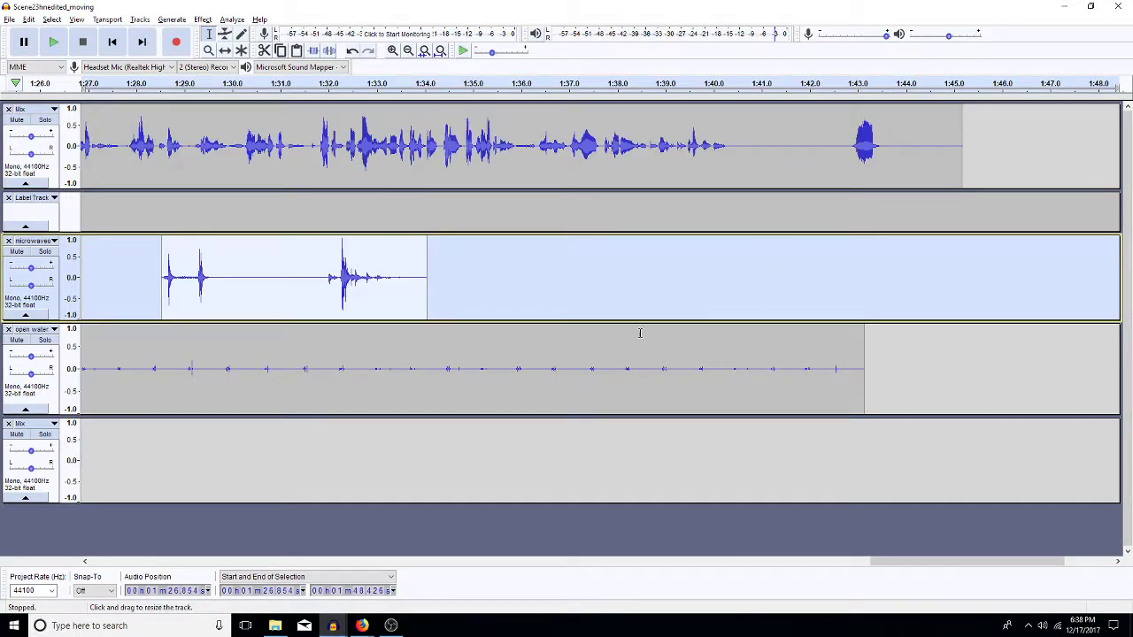
Cut the door-closing part from the pasted clip and paste it separately on the microwave track at about 1:34.3
left_click(458, 283)
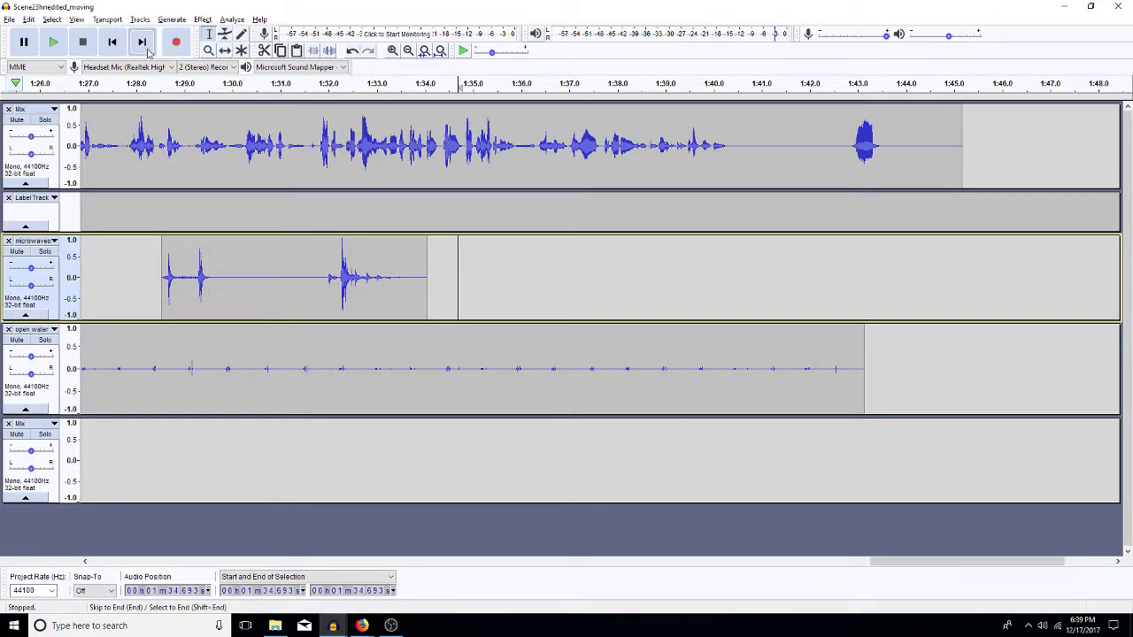
left_click_drag(306, 292, 416, 287)
key("Delete")
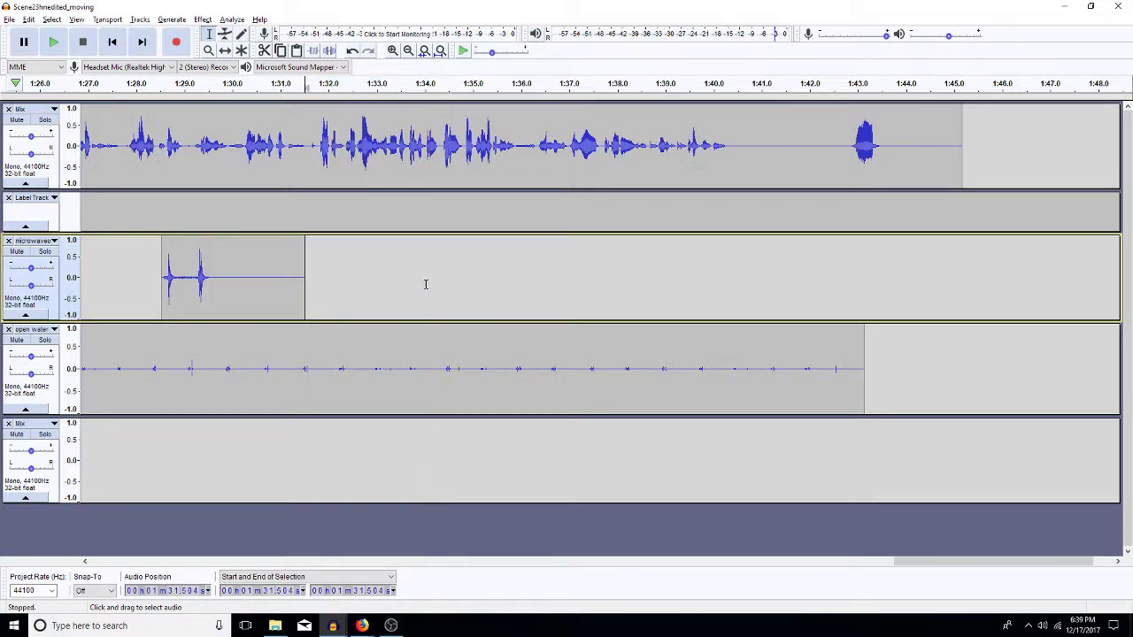
left_click(440, 285)
key("ctrl+v")
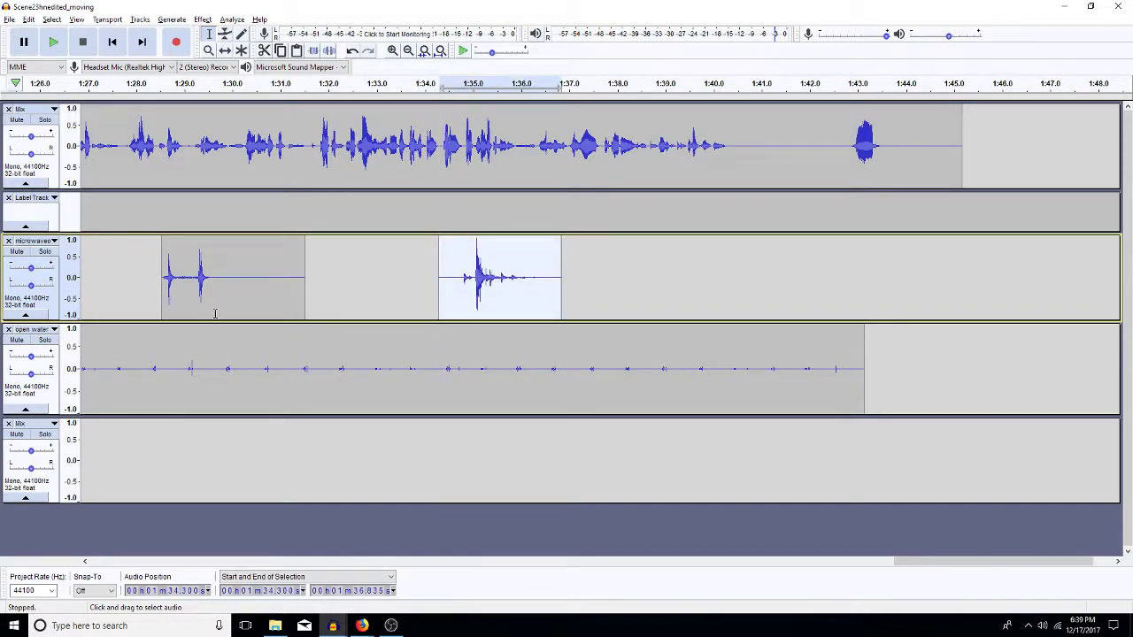
Move the door-closing clip on the microwave track to start at about 1:42.93, after the dialogue
left_click(255, 275)
left_click(494, 270)
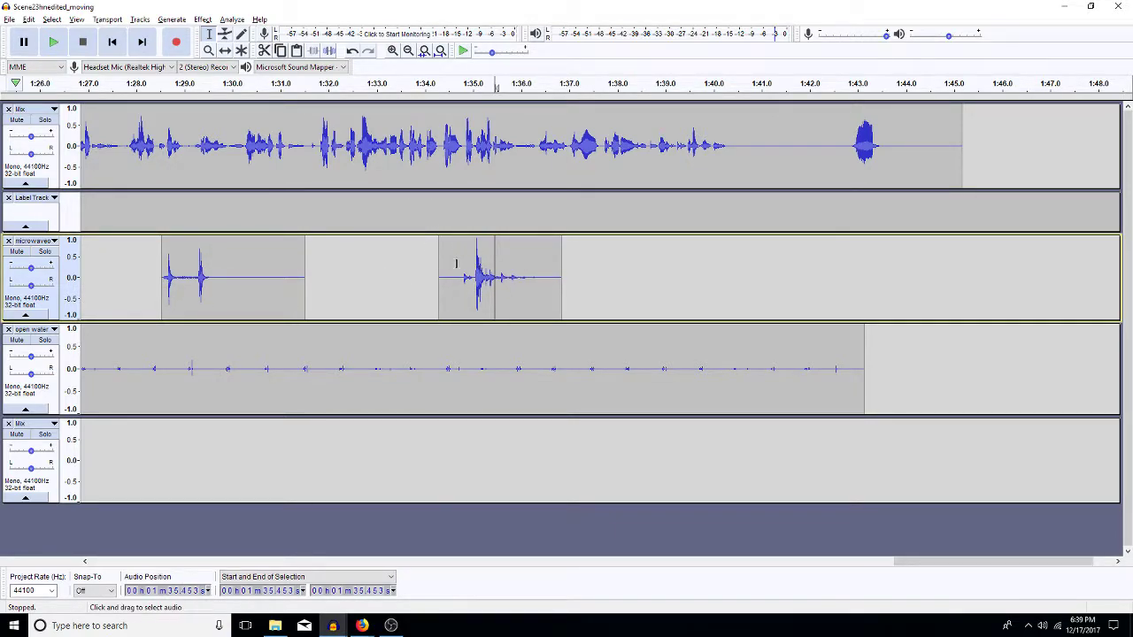
left_click(225, 51)
left_click_drag(447, 282, 858, 206)
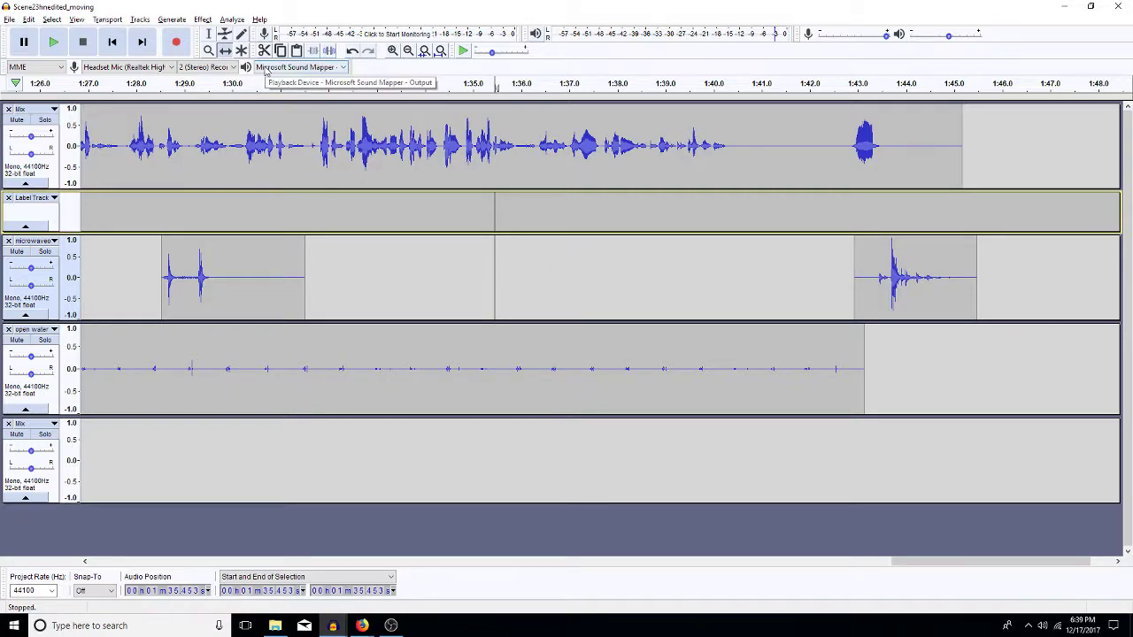
left_click(209, 34)
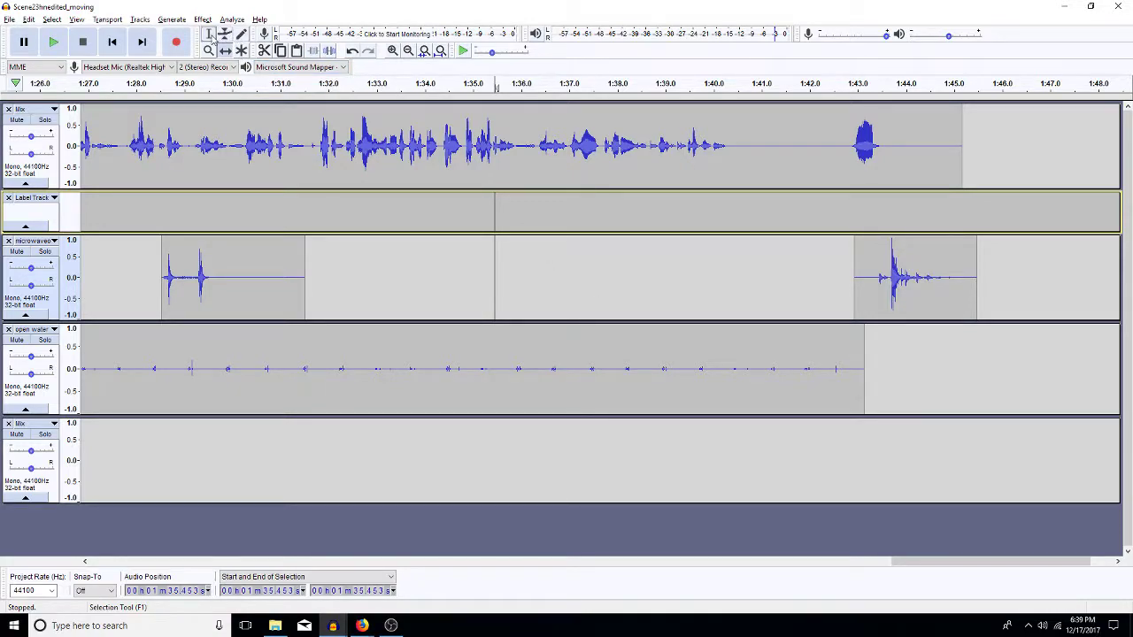
Apply a Low Pass Filter at 1000 Hz with 6 dB rolloff to the door-opening clip, and likewise filter the door-closing clip
double_click(240, 295)
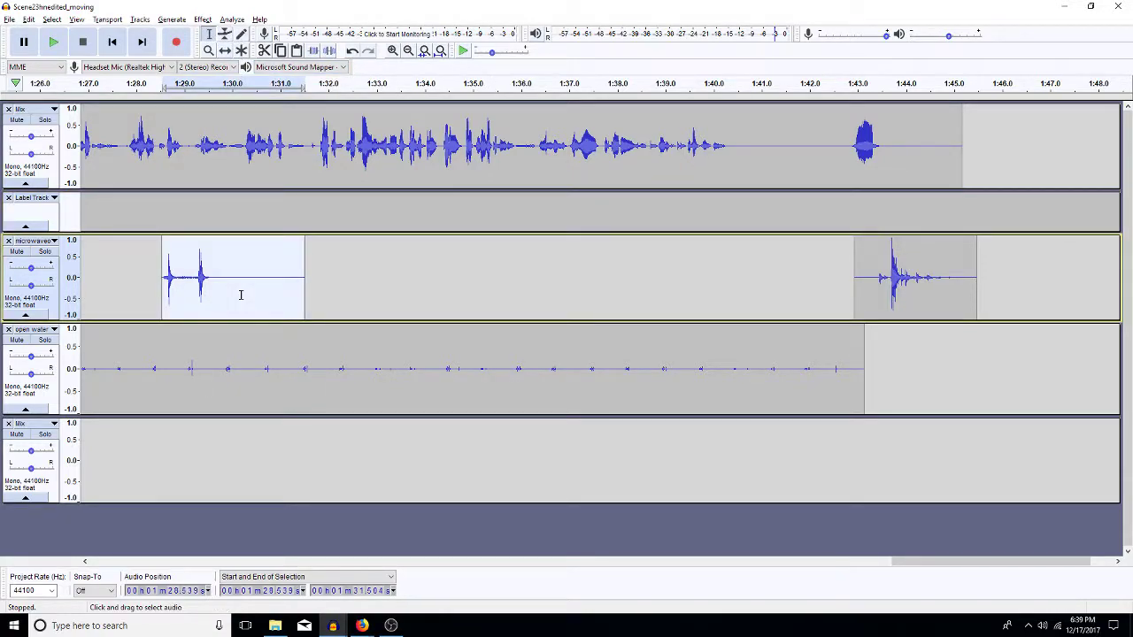
key("Escape")
key("ctrl+l")
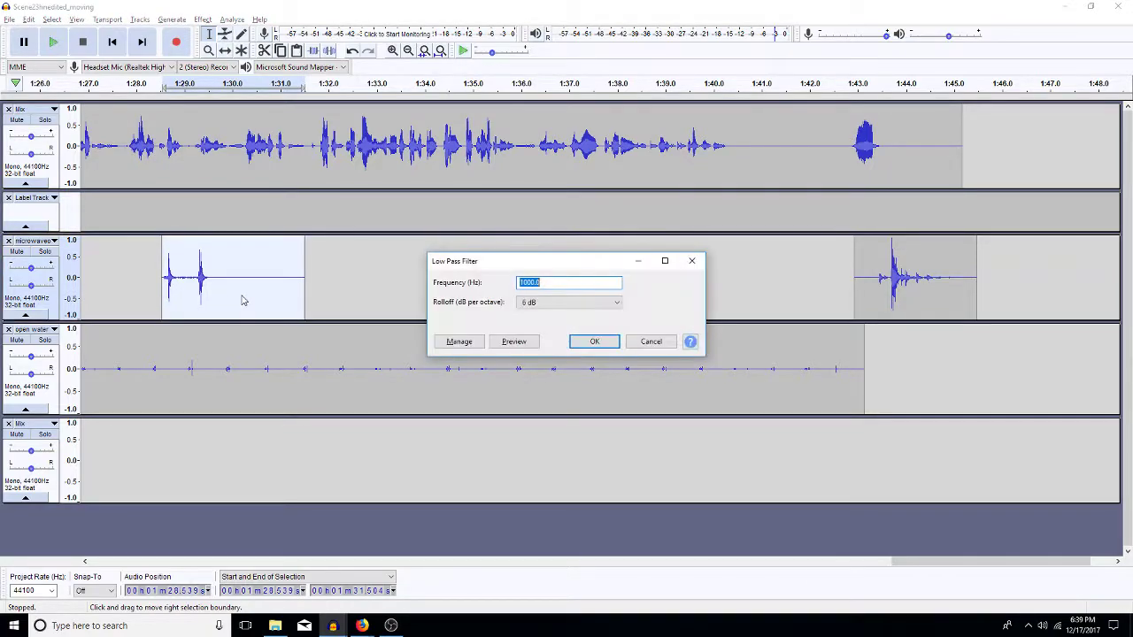
key("Return")
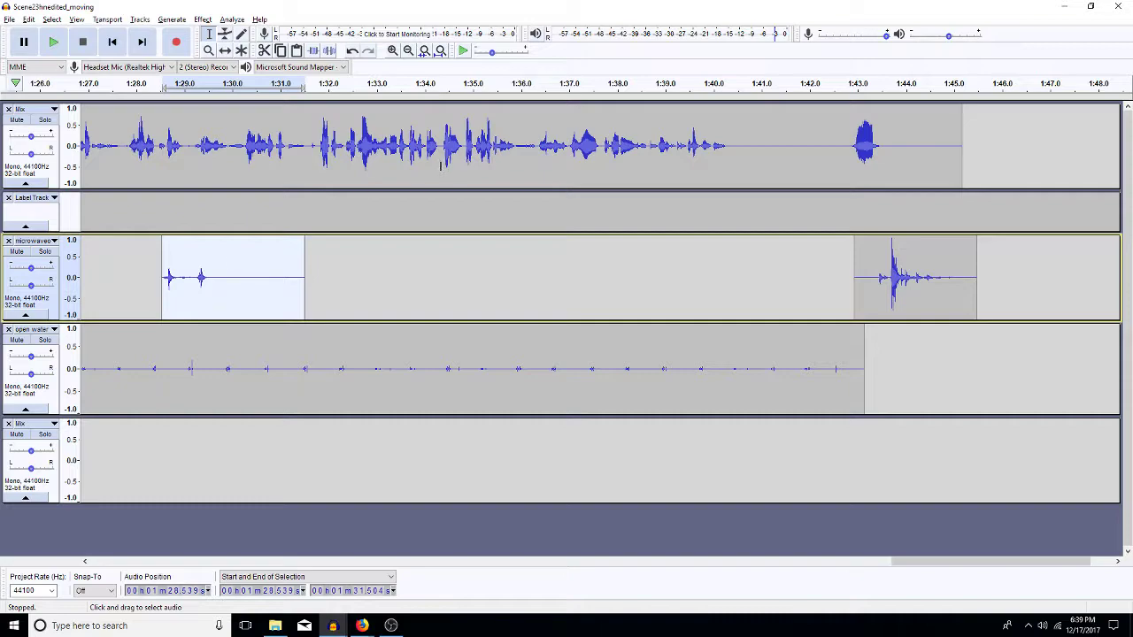
double_click(889, 281)
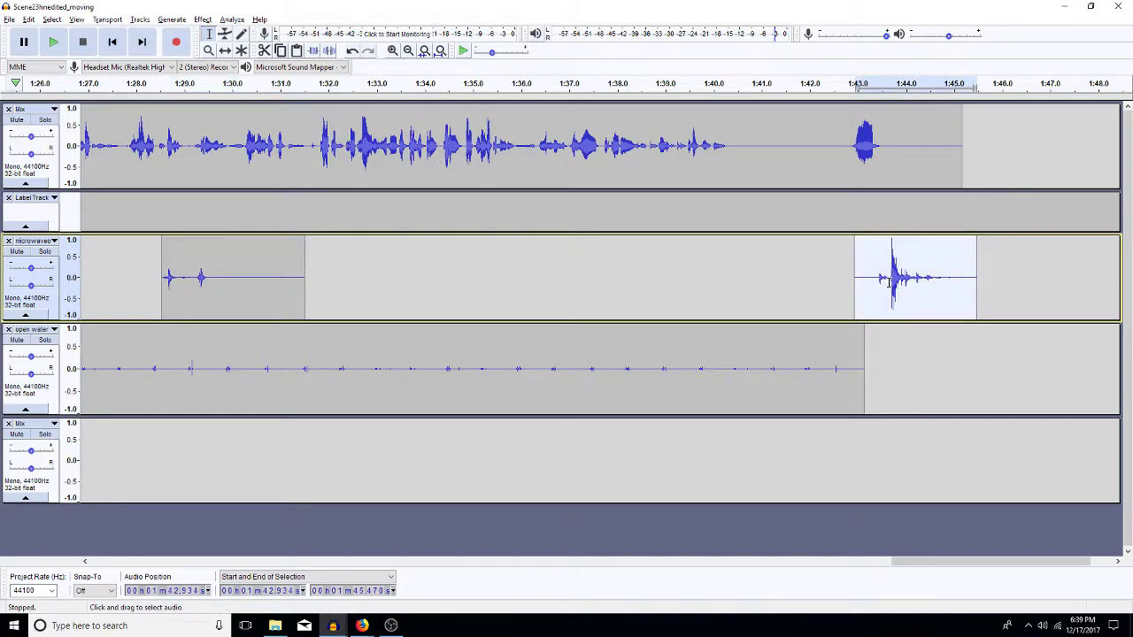
key("ctrl+h")
key("Return")
key("Return")
Nudge the door-opening clip slightly later and play the scene from about 1:25.36 to check its timing
left_click(224, 50)
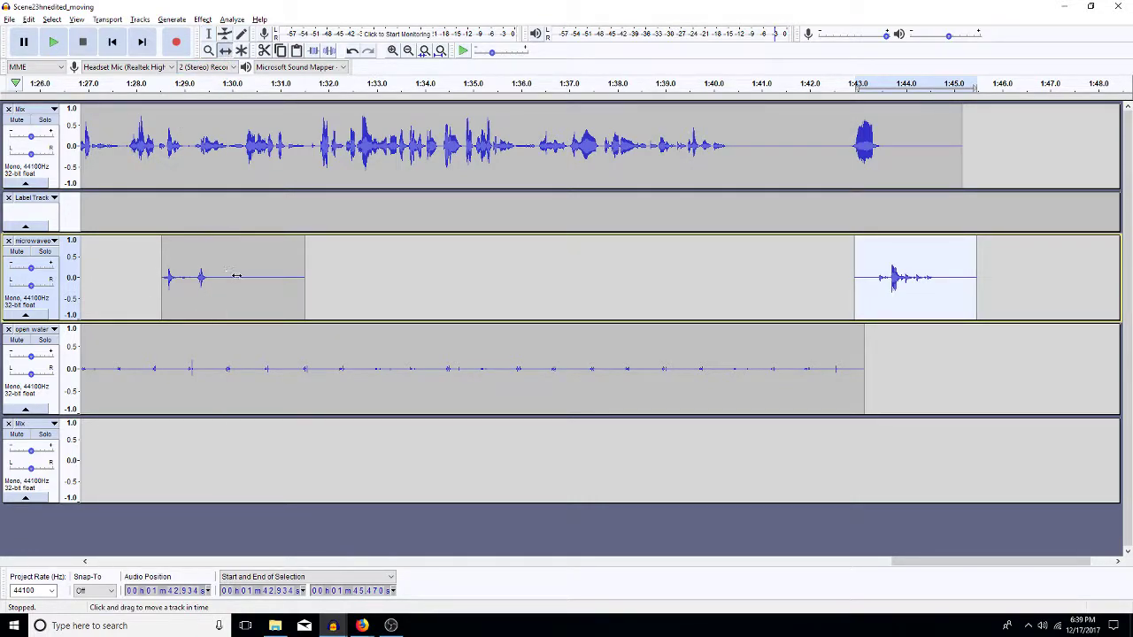
left_click_drag(237, 276, 239, 278)
left_click(209, 34)
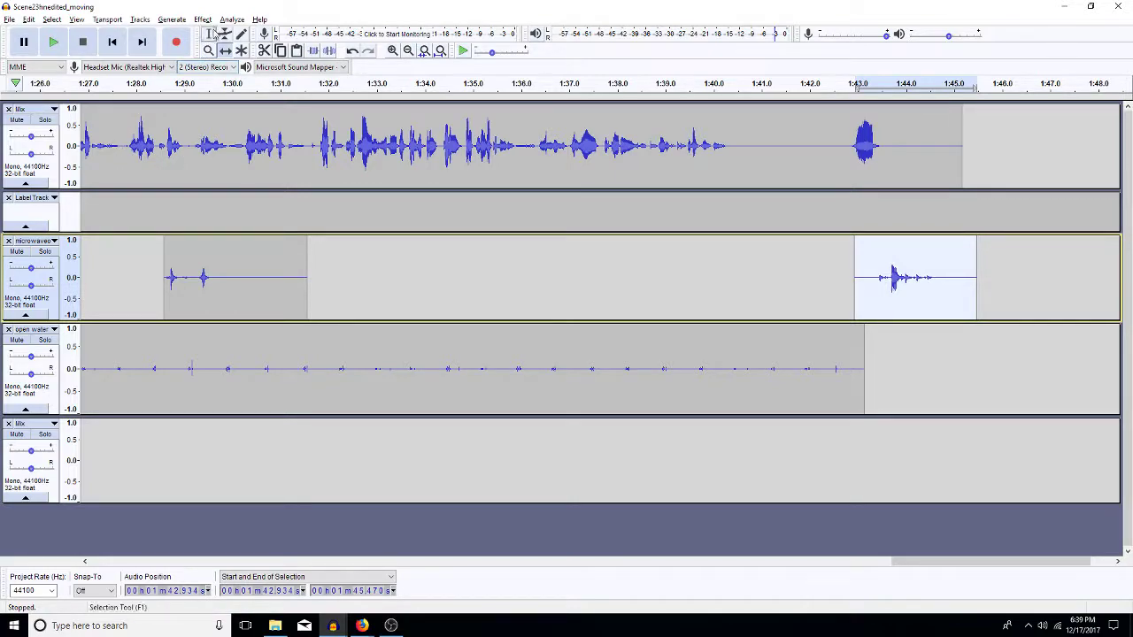
left_click(85, 561)
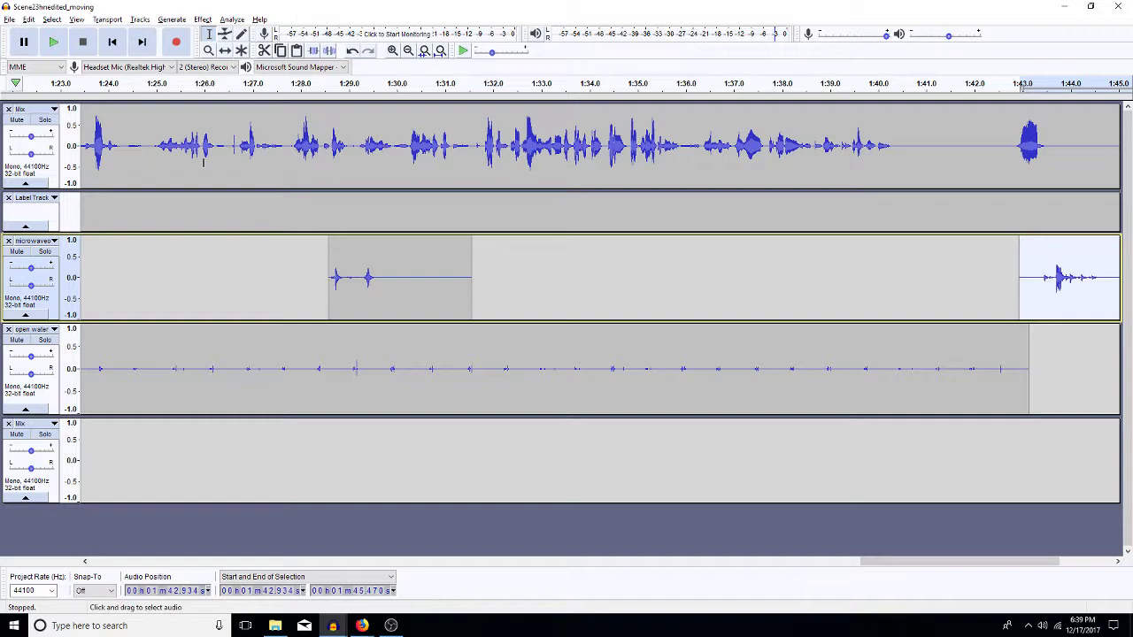
left_click(175, 153)
key("space")
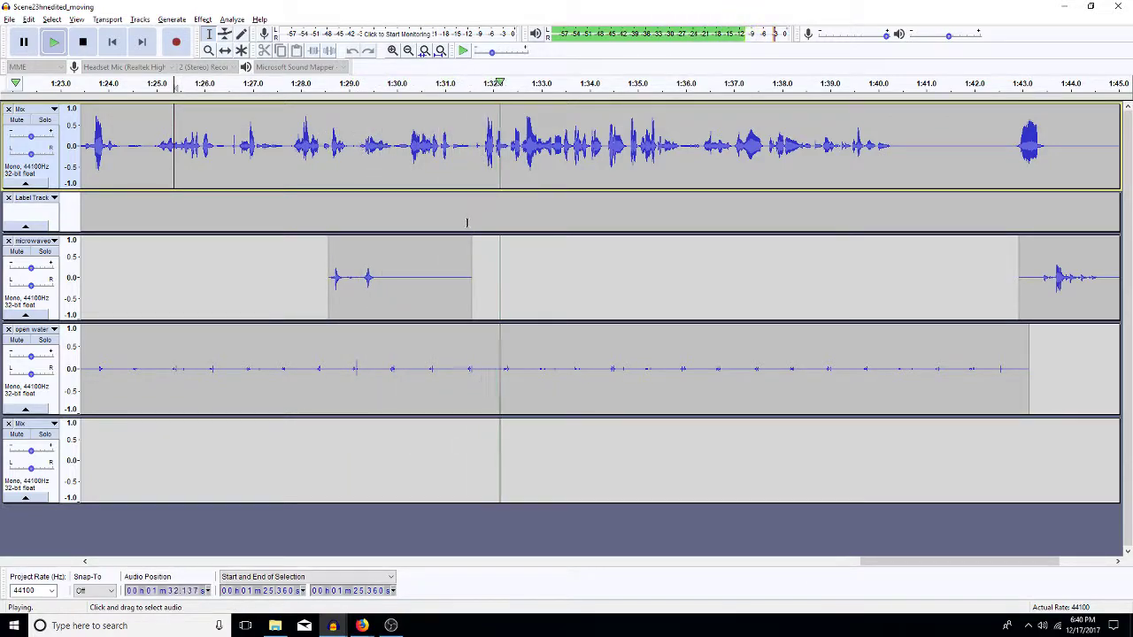
key("space")
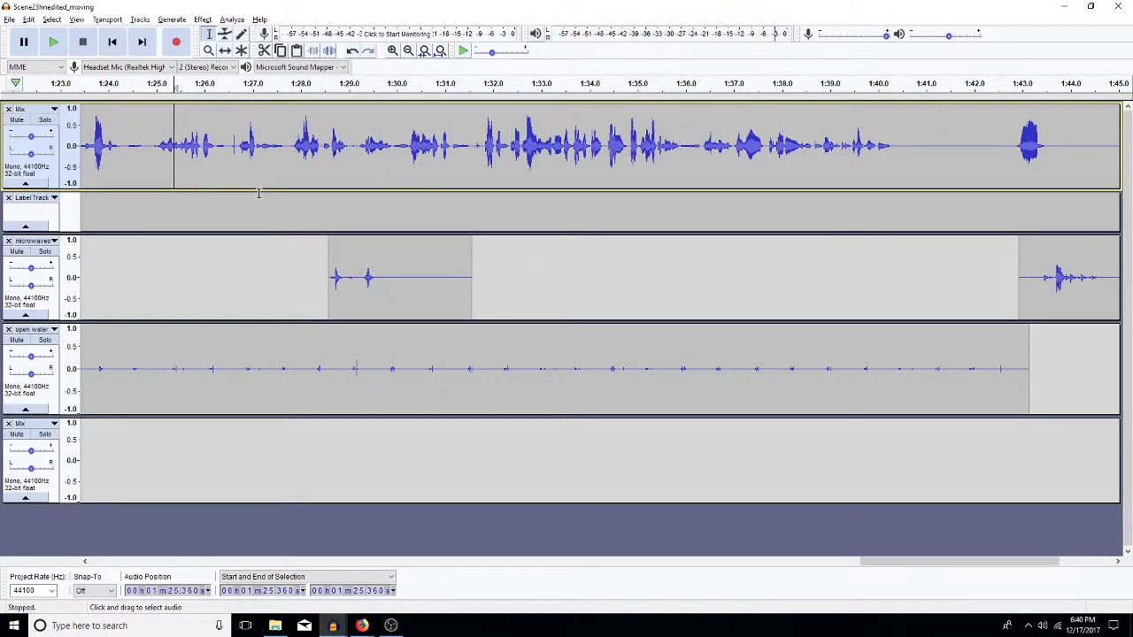
Move the door-opening clip about one second earlier on the microwave track, to start at about 1:27.5
left_click(225, 50)
left_click_drag(339, 265, 288, 264)
left_click(209, 33)
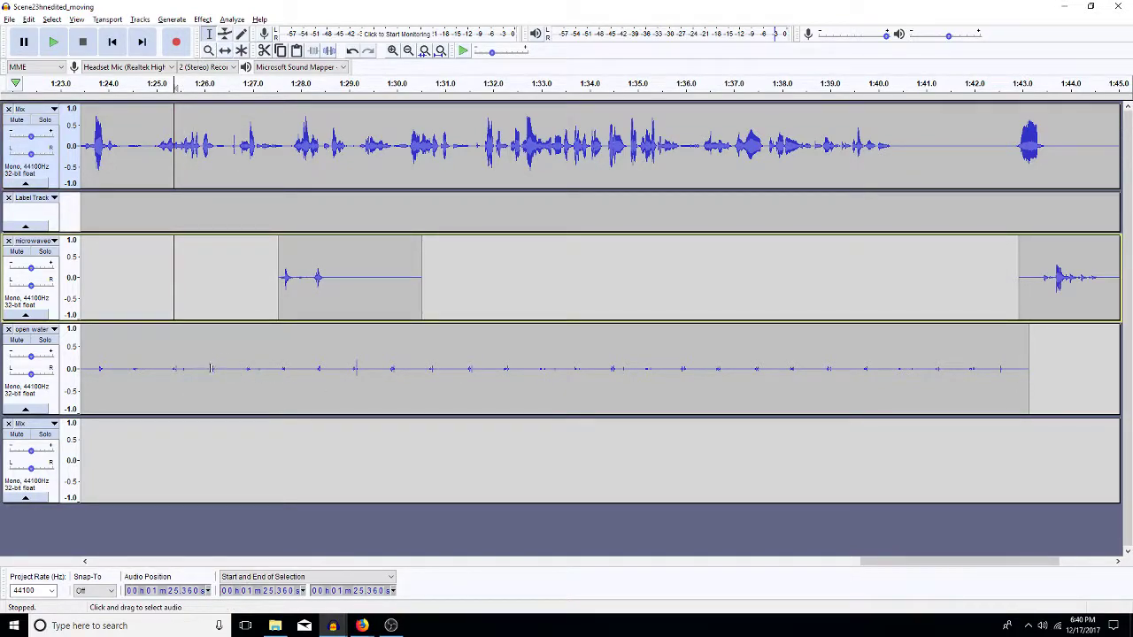
Cut the footsteps after about 1:26.06 from the open water track and paste them on the empty Mix track at about 1:32.53
left_click_drag(209, 368, 1029, 380)
key("Delete")
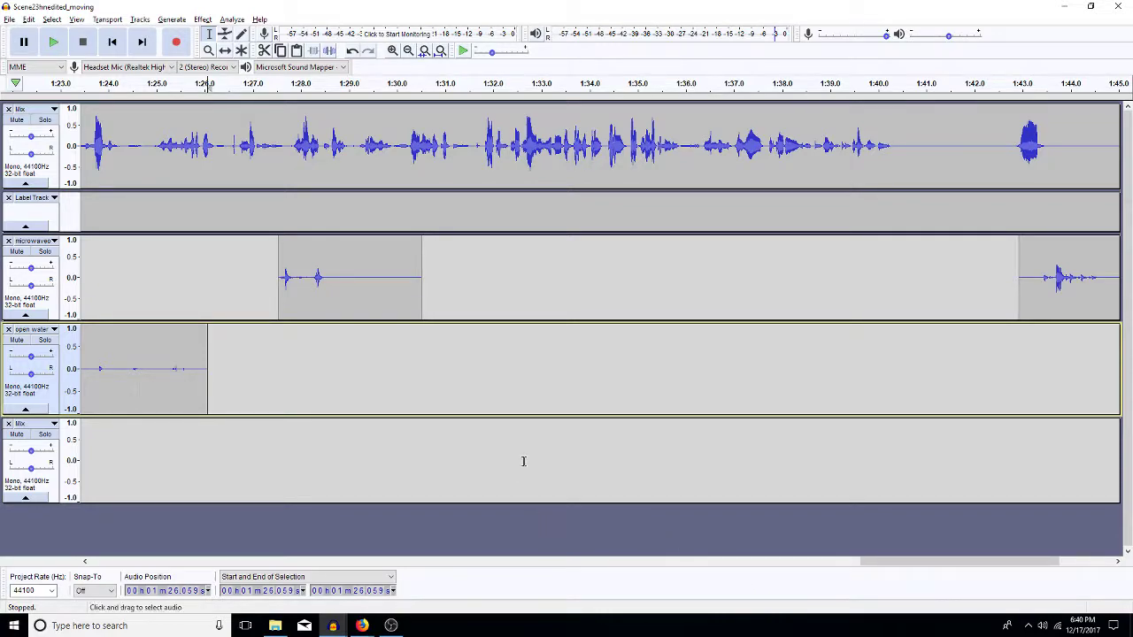
left_click(519, 457)
key("ctrl+v")
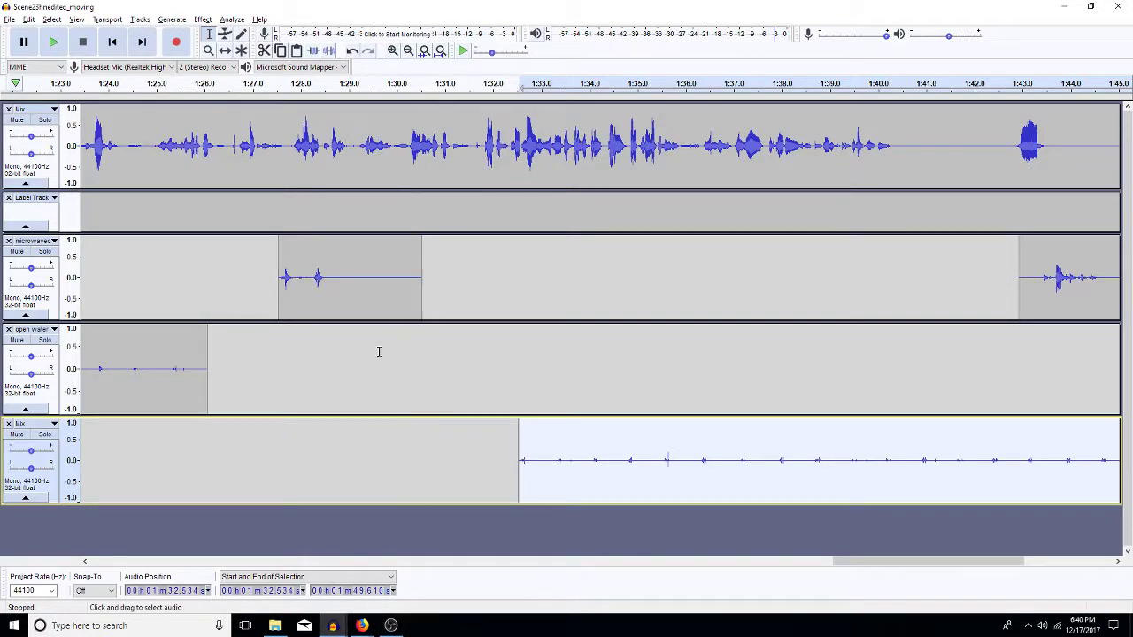
left_click(407, 51)
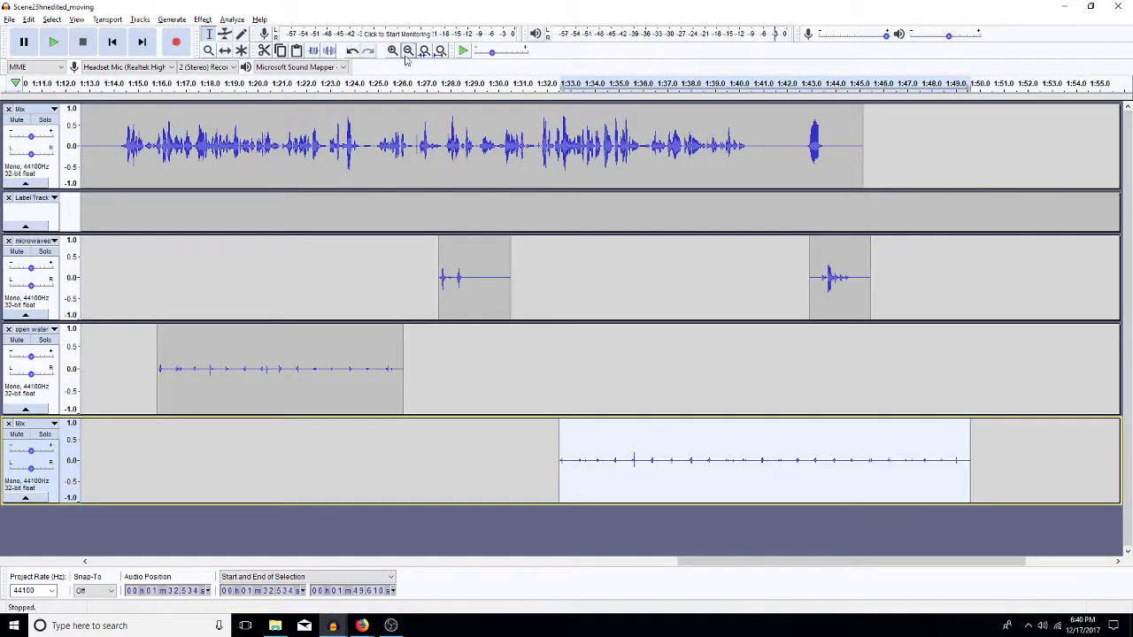
left_click(407, 51)
Switch to the barefoot footsteps recording, play it from about 38.8 s, and select the scuffing steps between about 39 and 41 s
mouse_move(338, 630)
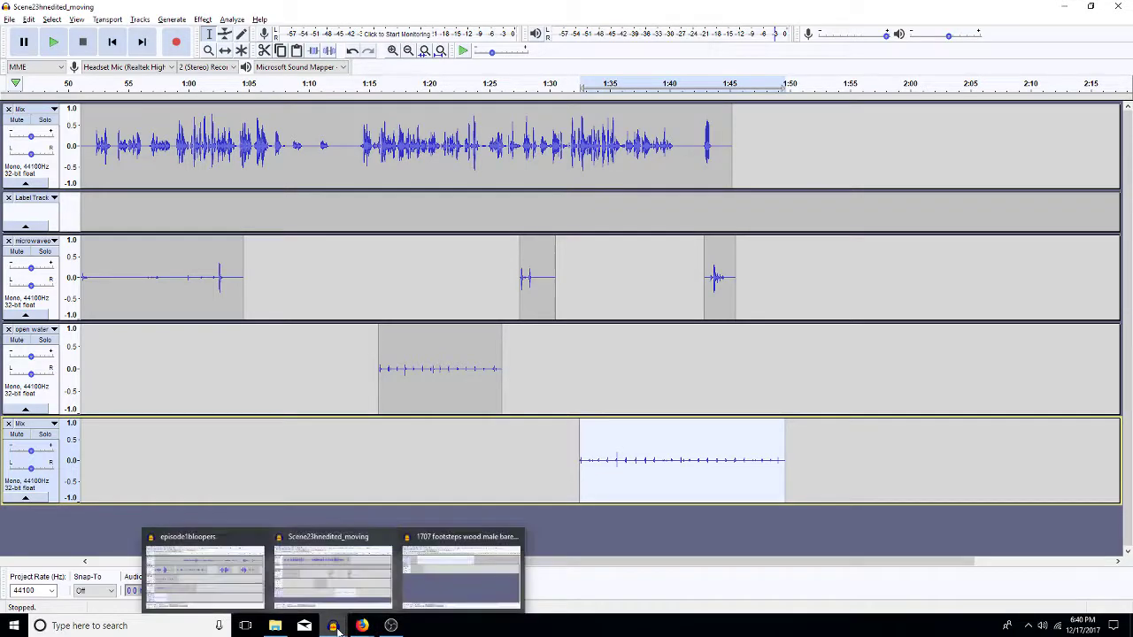
left_click(456, 567)
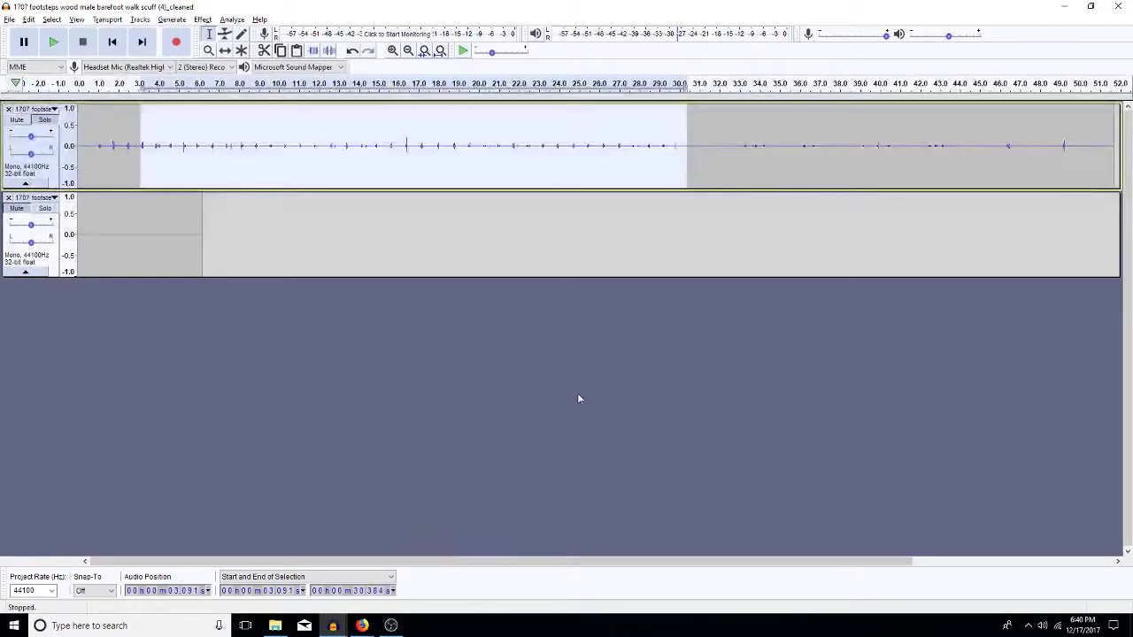
left_click(856, 164)
key("space")
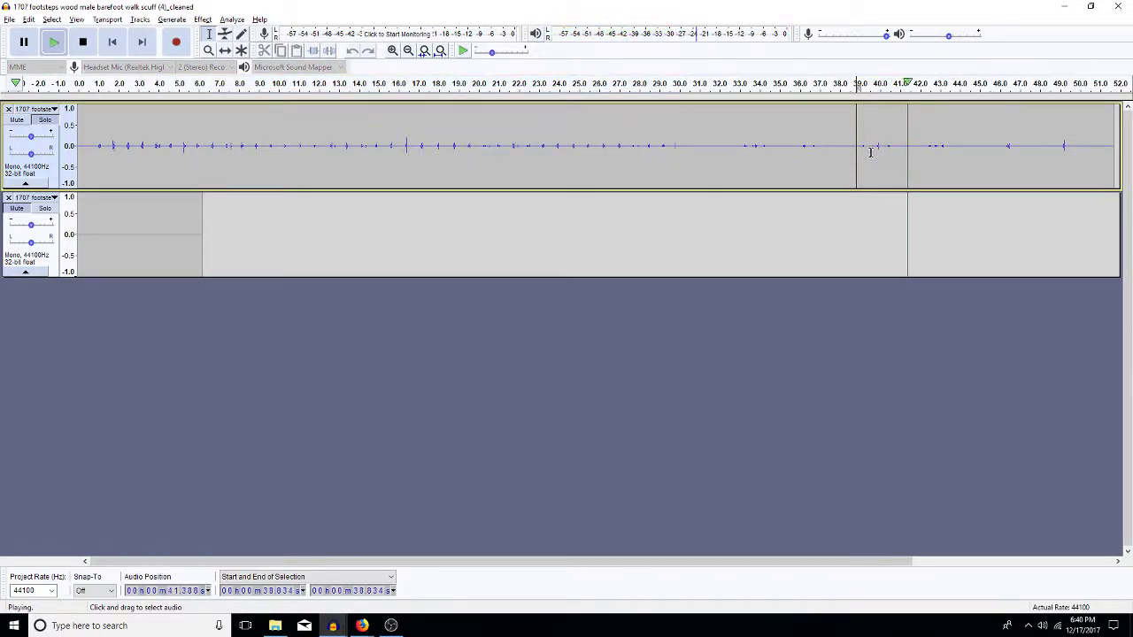
key("space")
left_click_drag(896, 158, 861, 180)
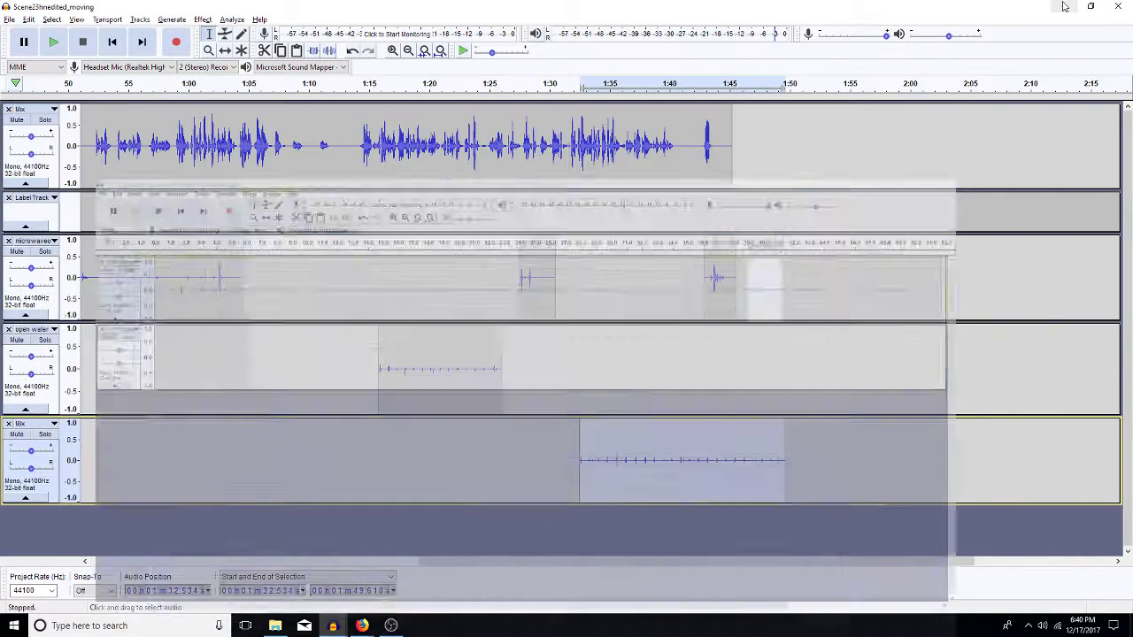
Paste the scuffing steps at about 1:26.24 on the open water track and shift them against the preceding footsteps, to start at about 1:26.06
left_click(1064, 6)
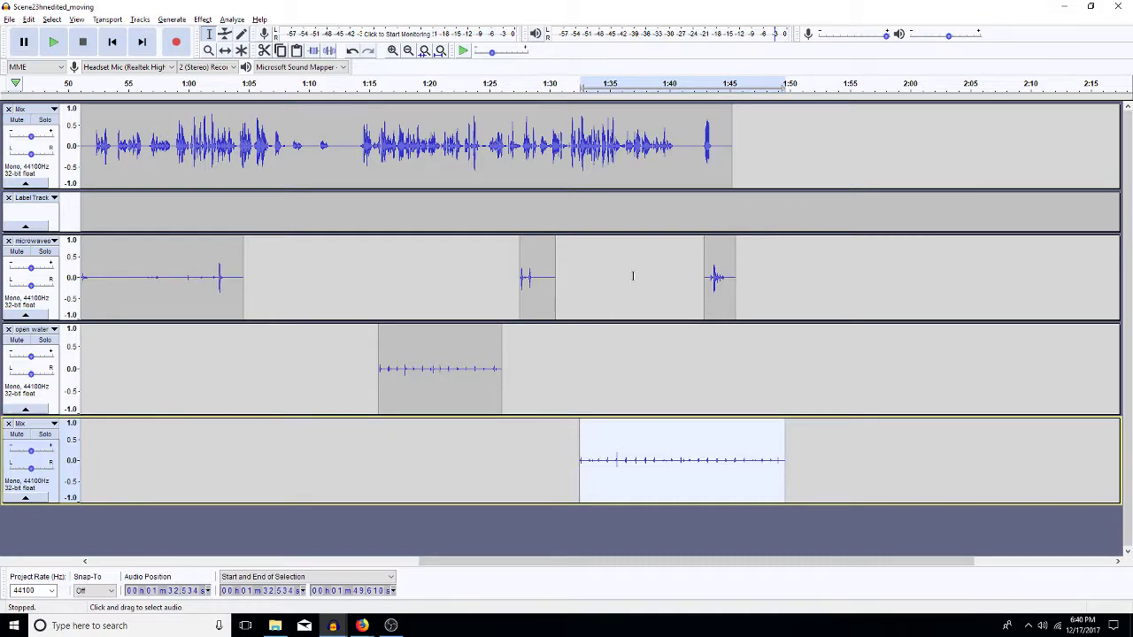
left_click(503, 369)
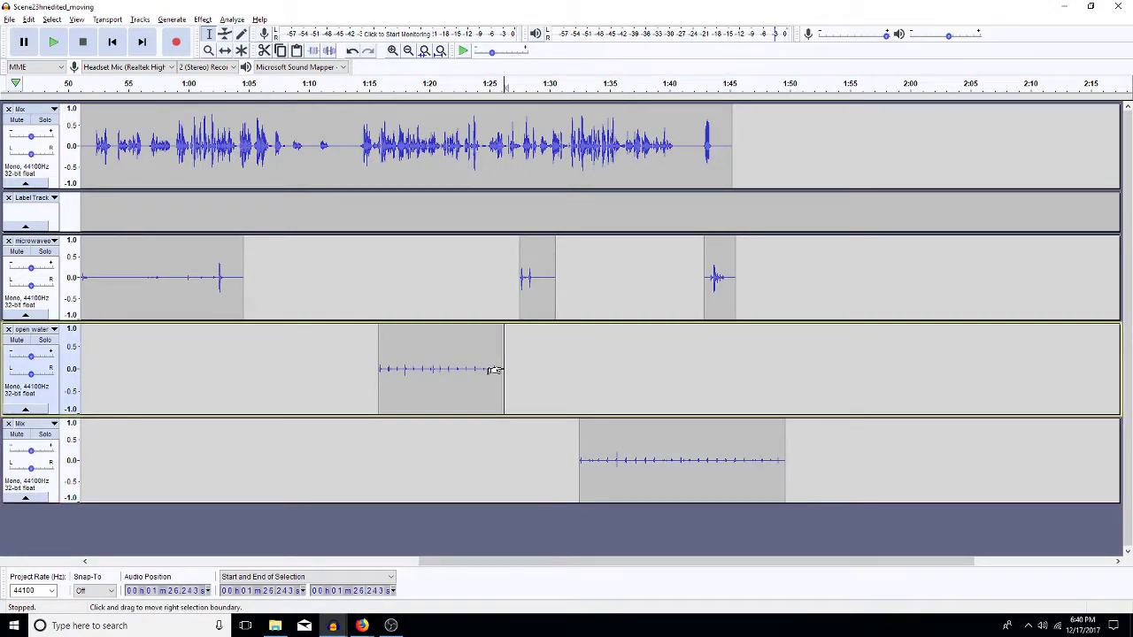
left_click_drag(493, 370, 530, 370)
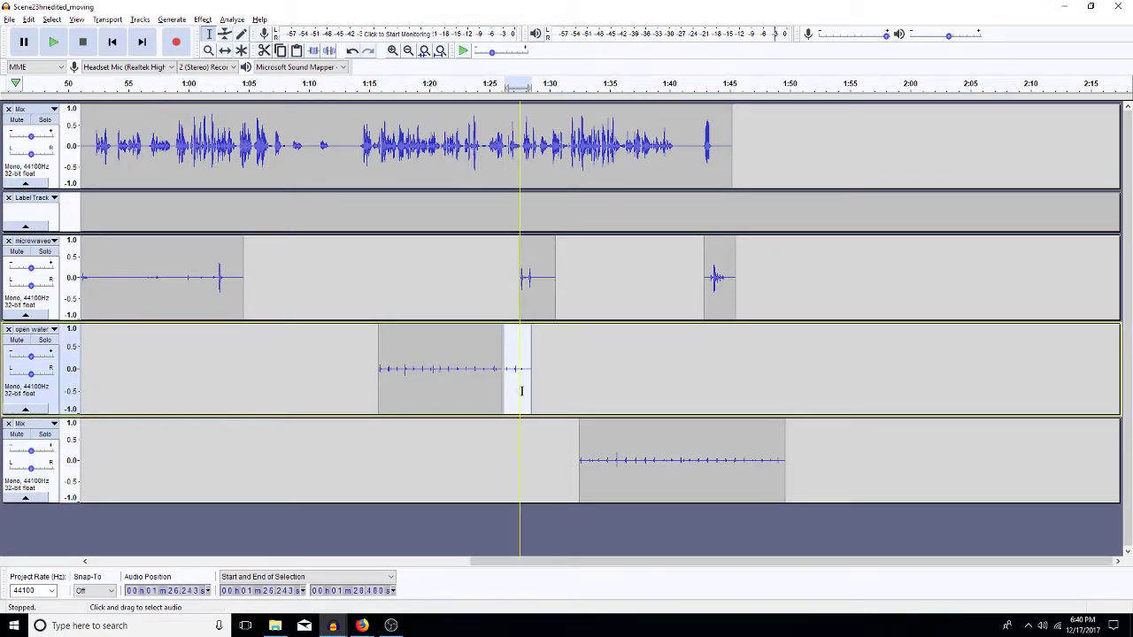
left_click(225, 50)
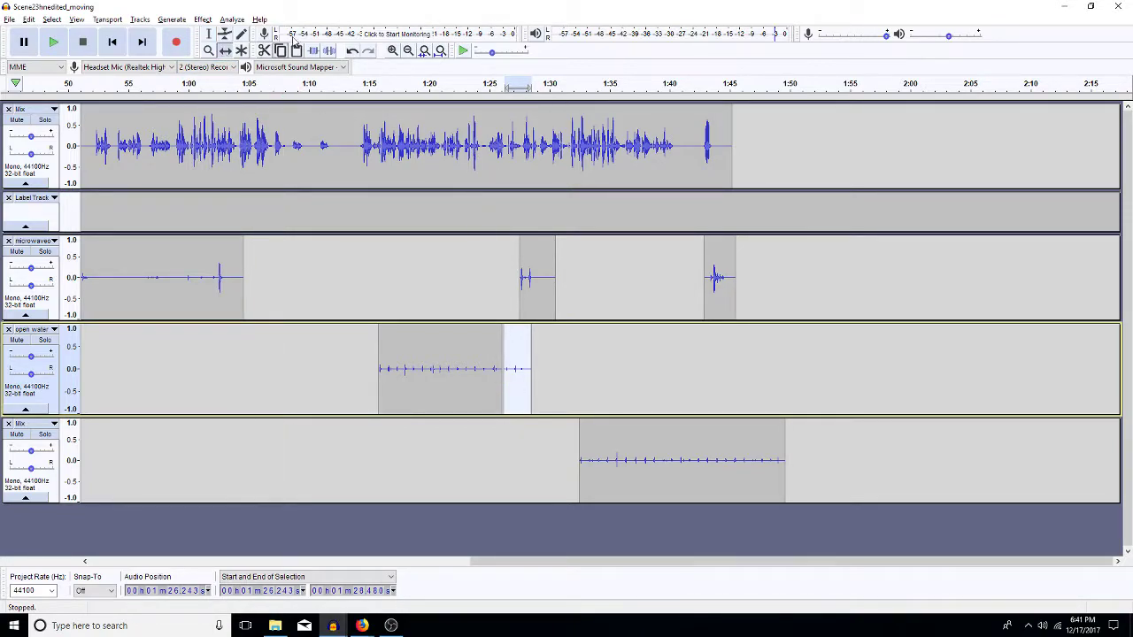
left_click(392, 52)
left_click_drag(599, 396, 589, 400)
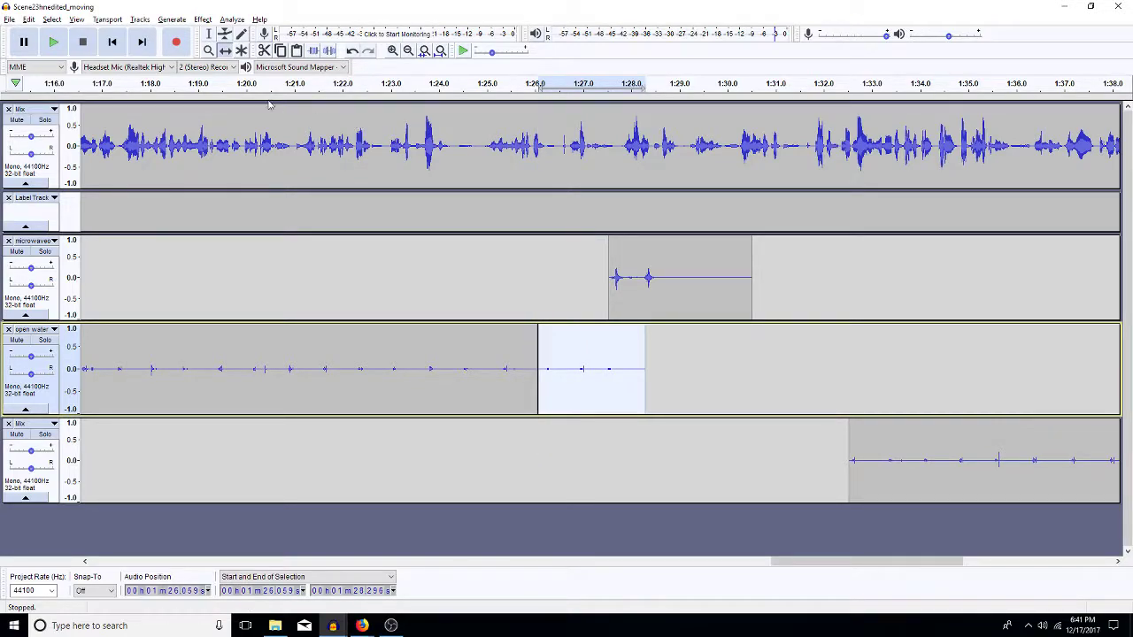
Delete a short pause at about 1:33.36 from the Mix track's footsteps and play the scene from about 1:32.47
key("F1")
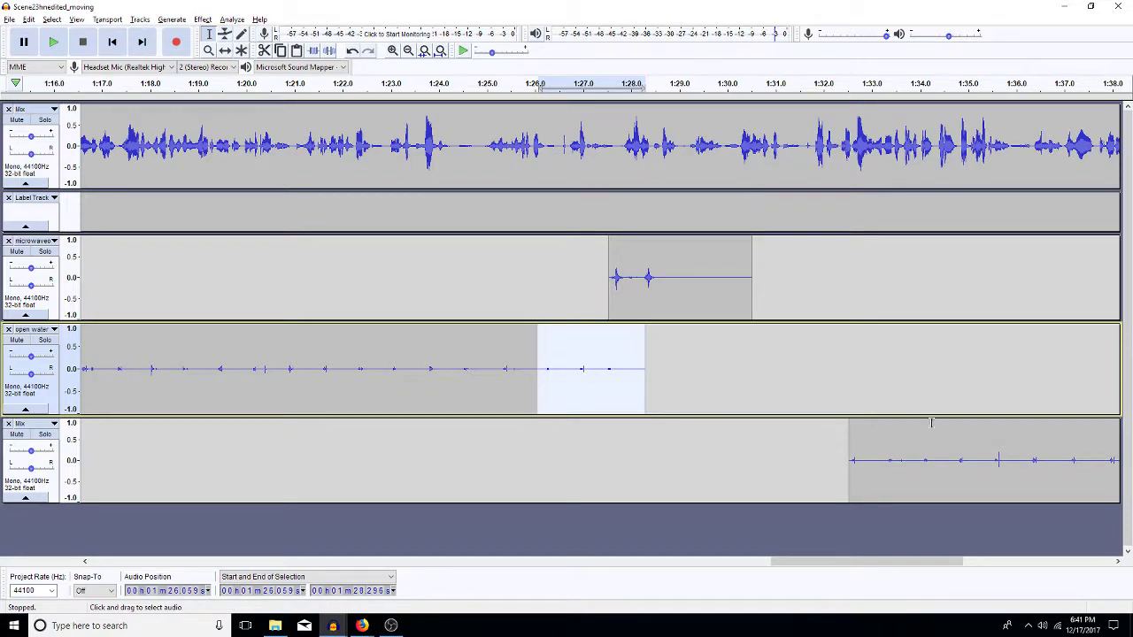
mouse_move(878, 469)
left_mouse_down()
mouse_move(850, 476)
mouse_move(895, 472)
left_mouse_up()
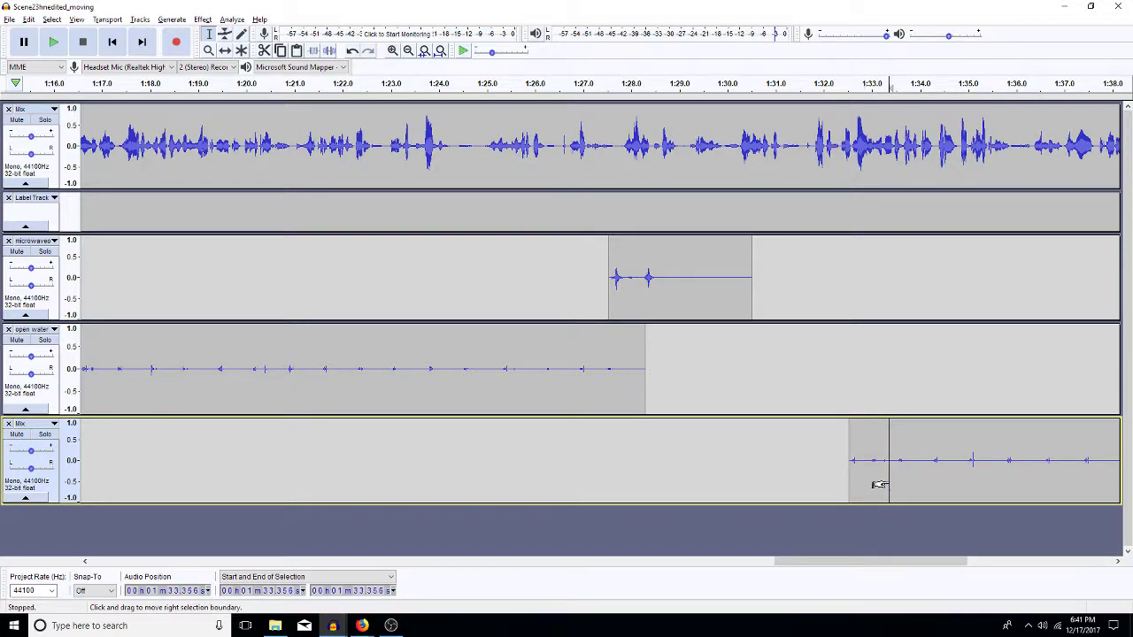
left_click(847, 474)
key("space")
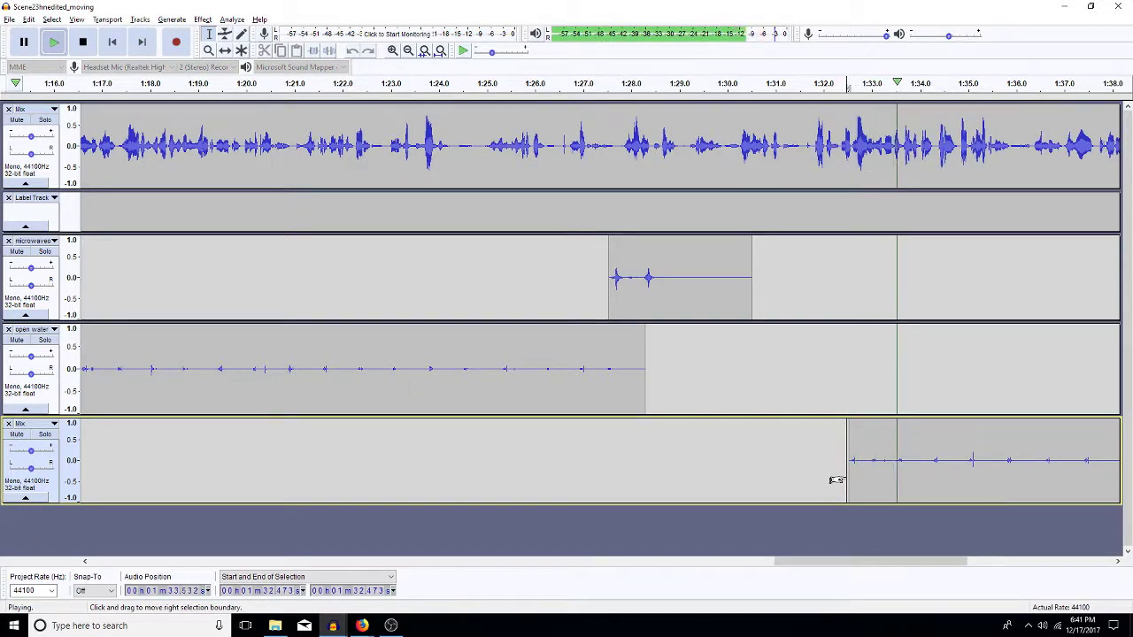
key("space")
Solo the lower Mix track, play its footsteps, and delete the opening steps from 1:32.53 to about 1:33.86
left_click(44, 434)
key("space")
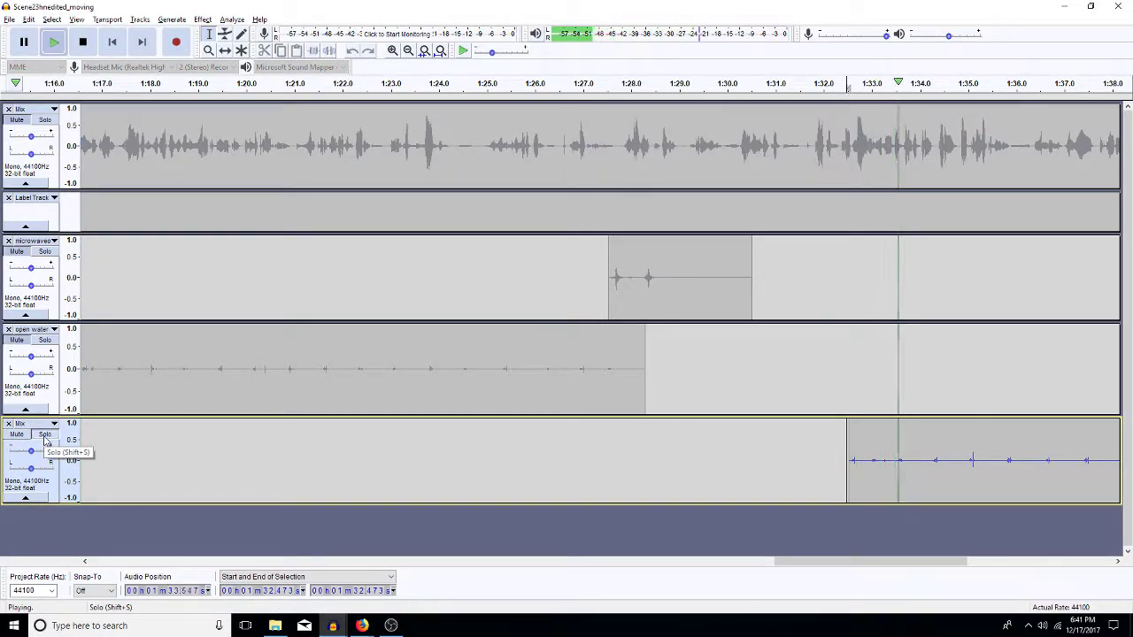
key("space")
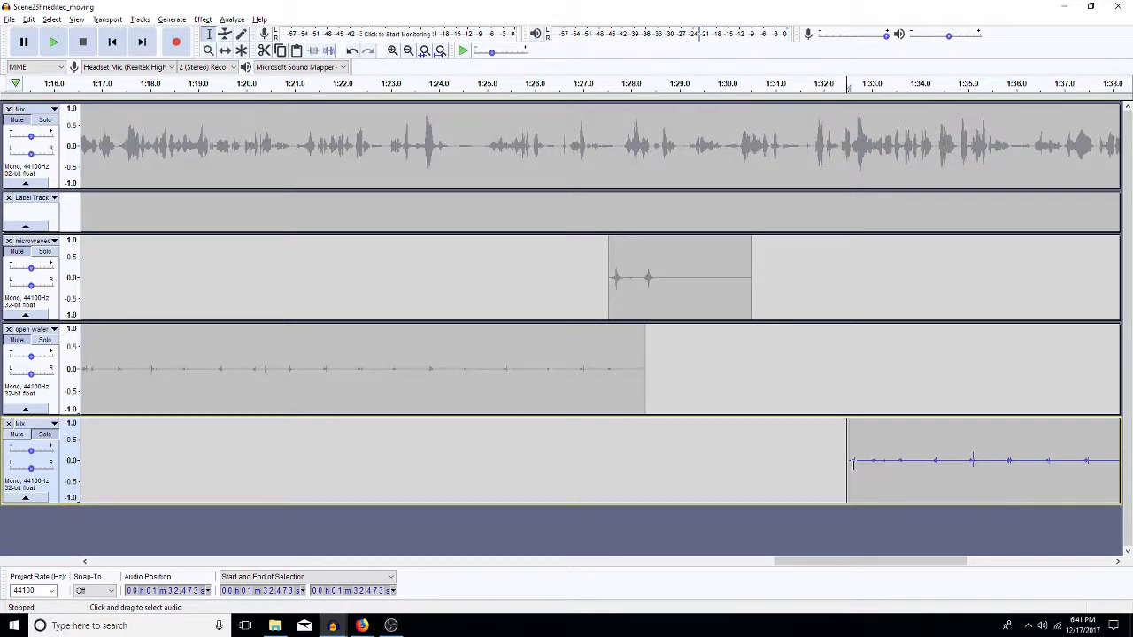
left_click_drag(913, 453, 851, 468)
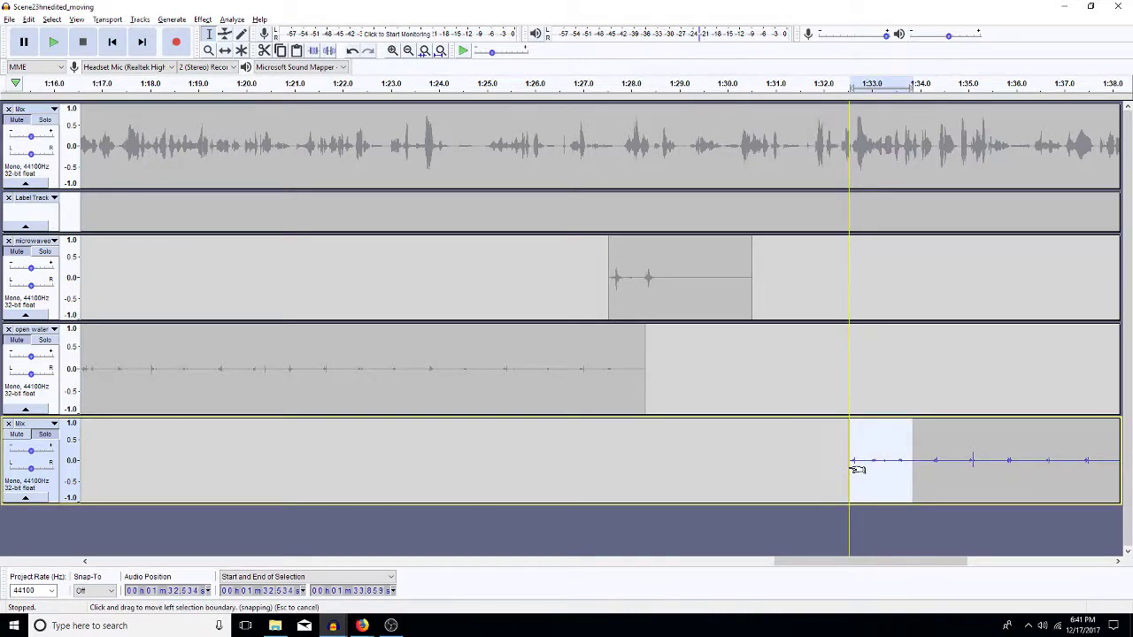
key("Delete")
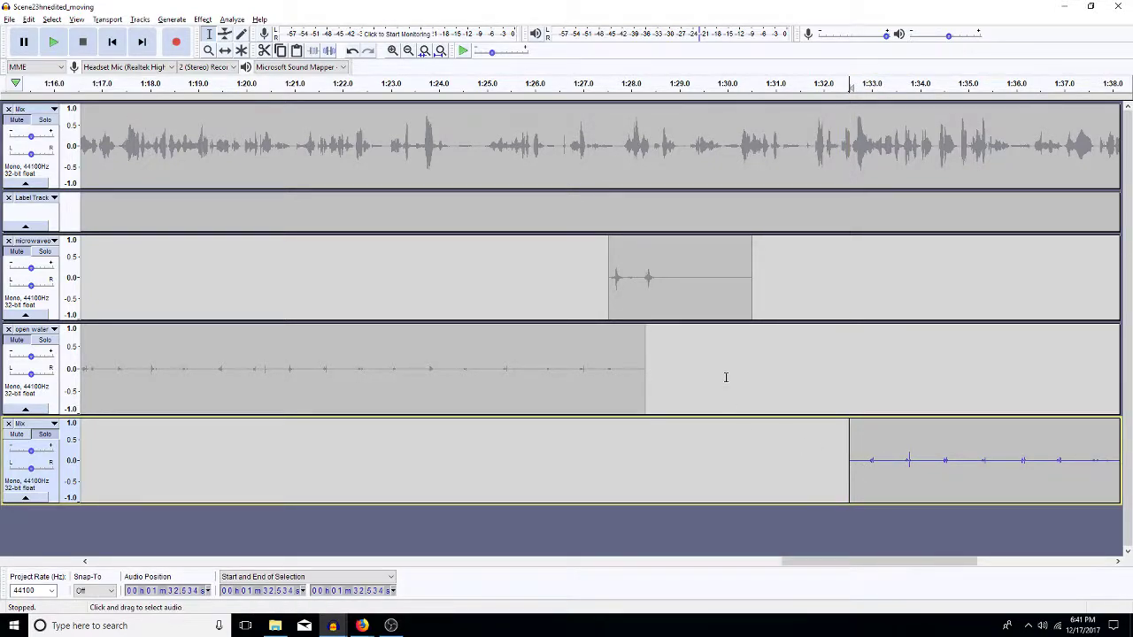
Turn off solo on the lower Mix track and play the full scene from about 1:24.05
left_click(475, 368)
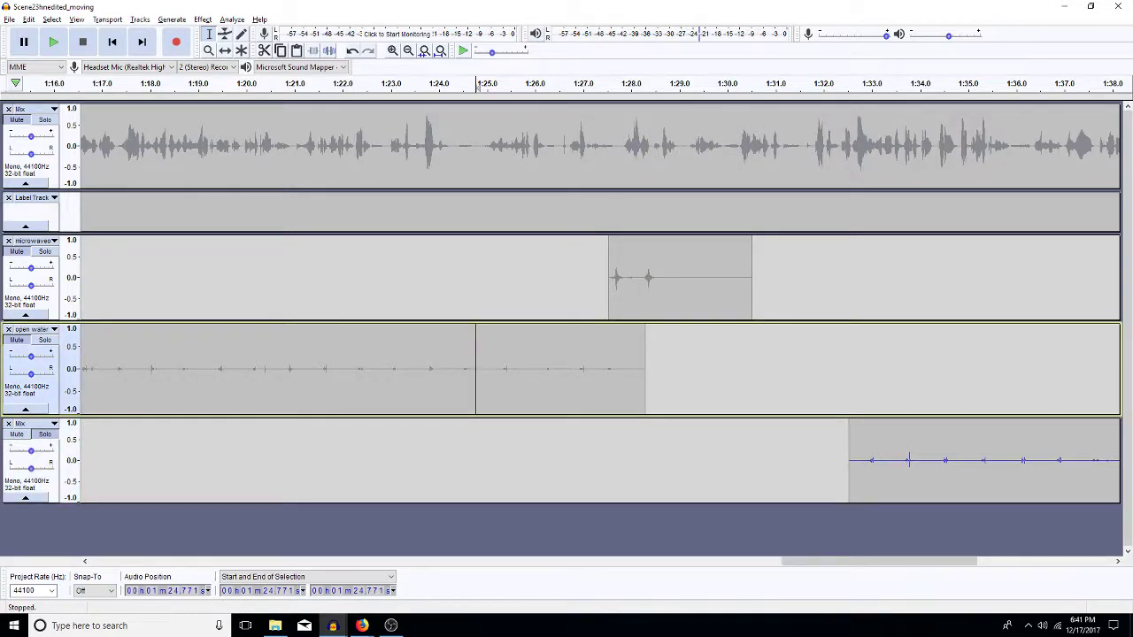
left_click(44, 433)
left_click(441, 359)
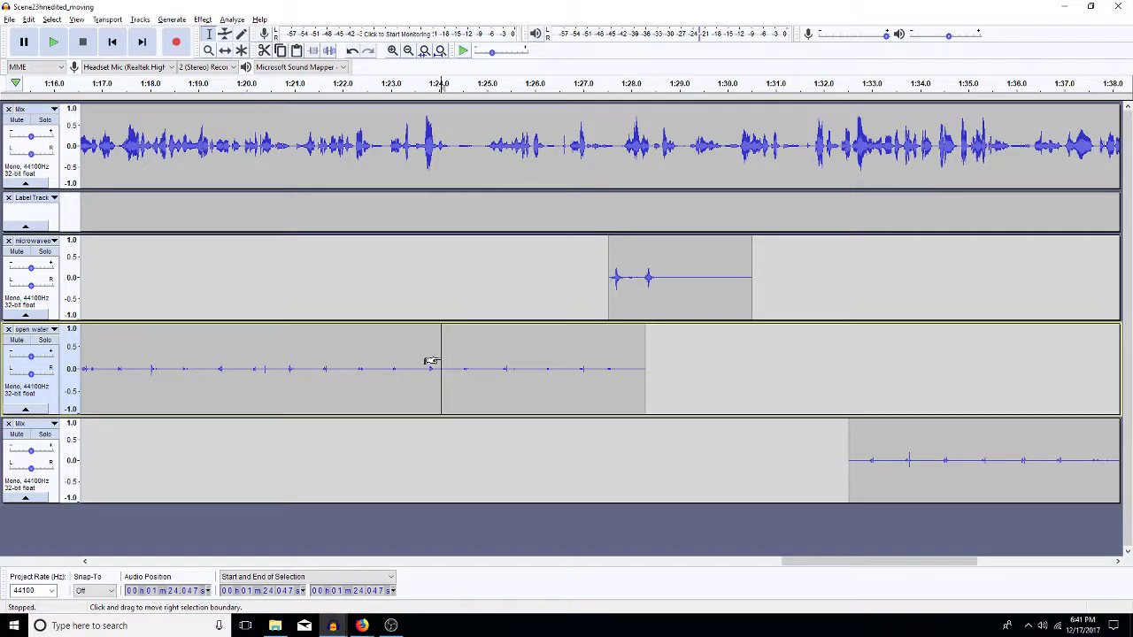
key("space")
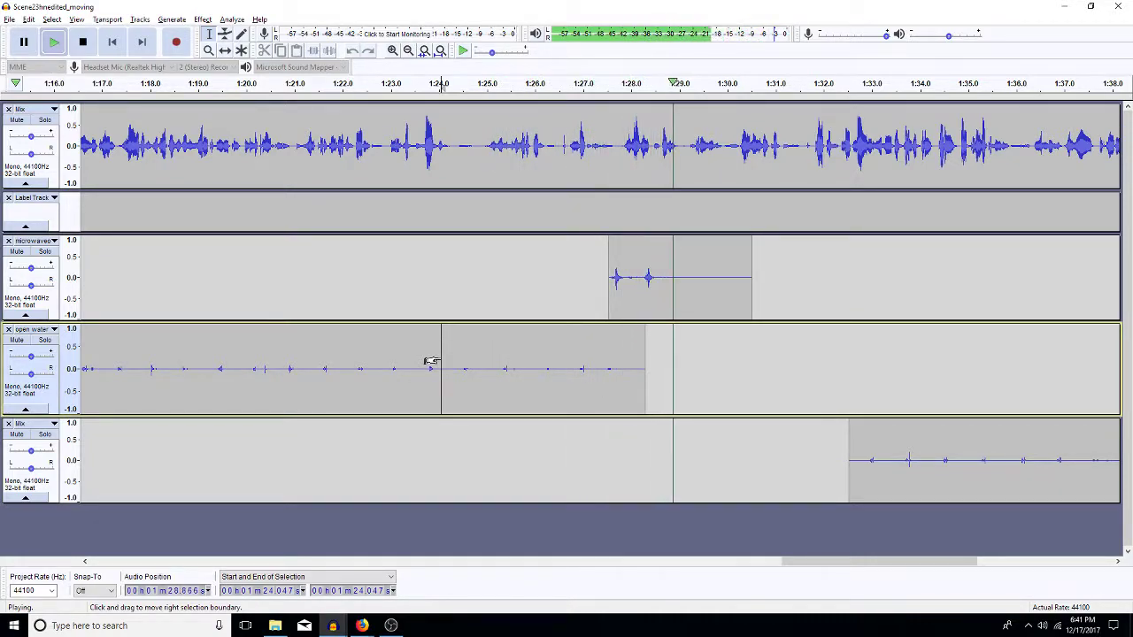
key("space")
Shorten two pauses between the open water track's footsteps, deleting about 1:26.54 to 1:26.72 and a short gap just before 1:26
left_click(532, 379)
left_click_drag(530, 388, 524, 396)
left_click(568, 383)
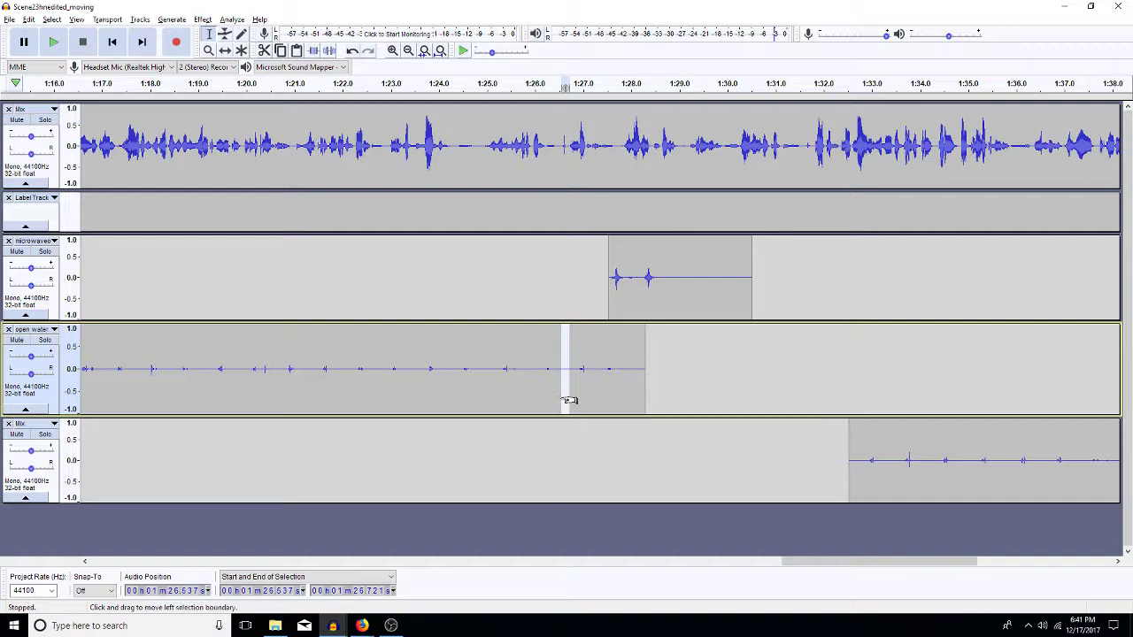
key("Delete")
left_click(532, 396)
left_click_drag(527, 402, 522, 403)
key("Delete")
Play the scene from about 1:24.07 to check the tightened footsteps against the door and dialogue
left_click(441, 394)
key("space")
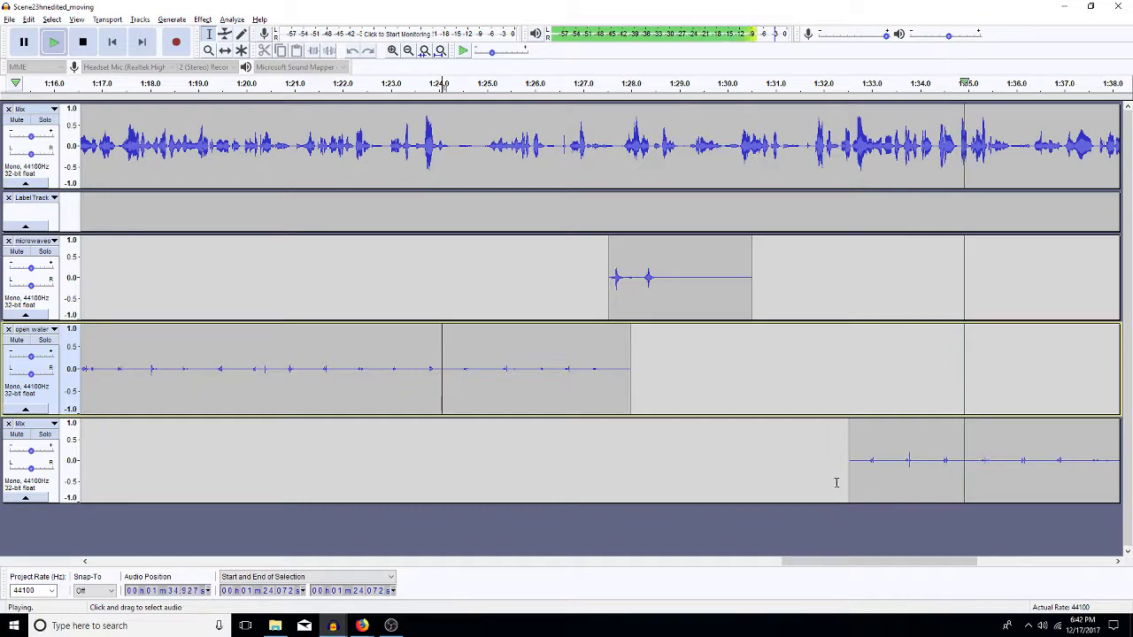
key("space")
Copy the Mix track's footsteps from the clip start to about 1:36.52 and paste them on the open water track at about 1:32.1
left_click_drag(1040, 461, 849, 494)
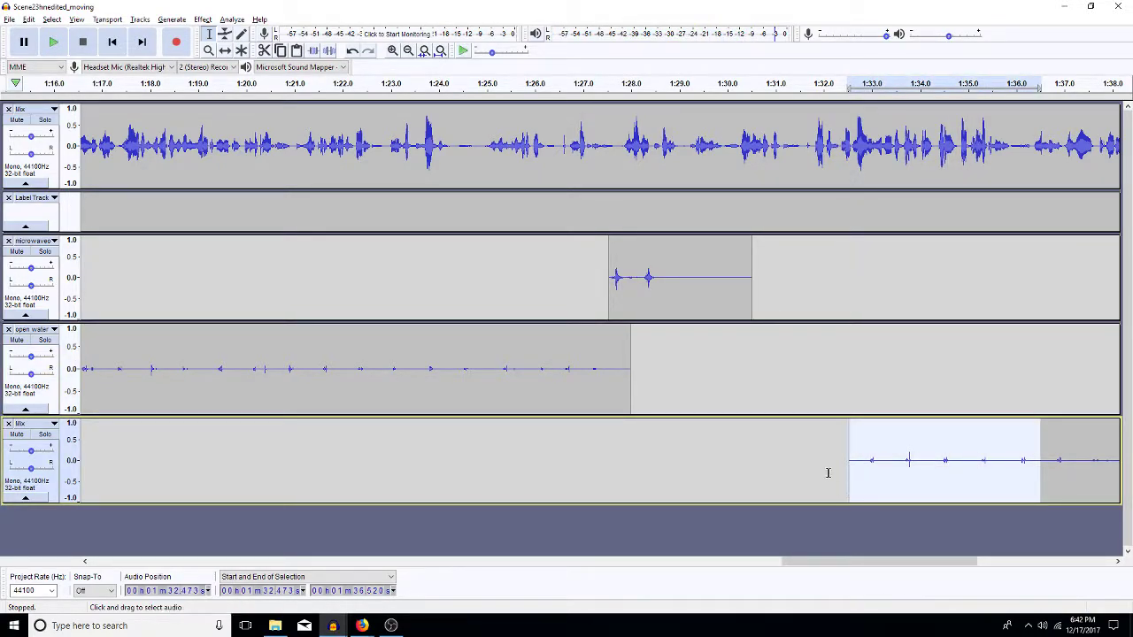
left_click(828, 381)
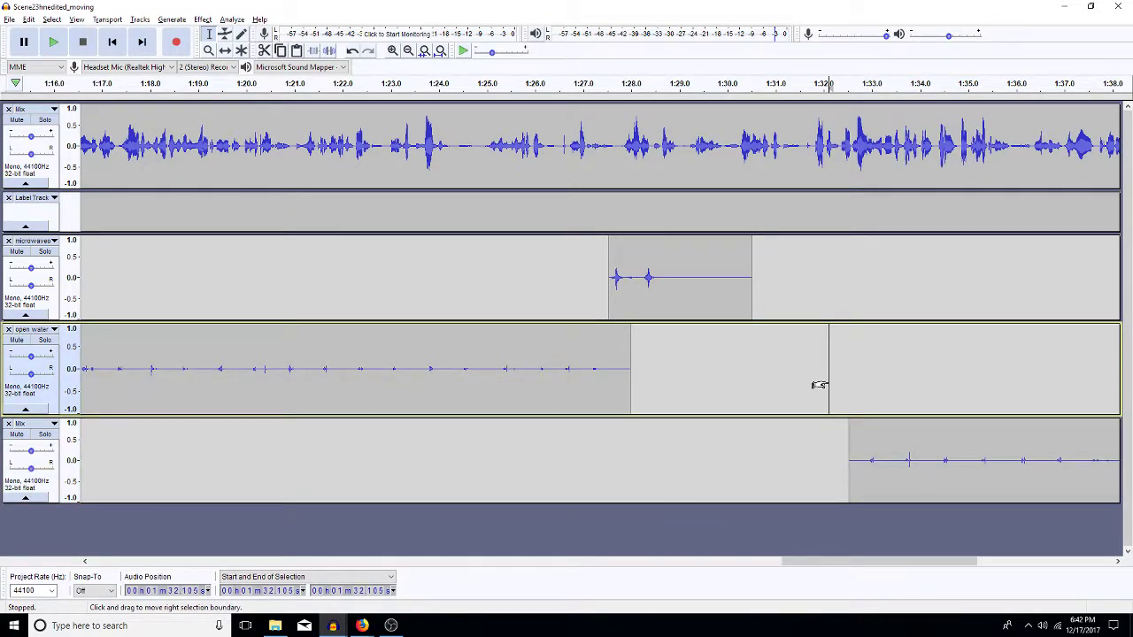
key("ctrl+v")
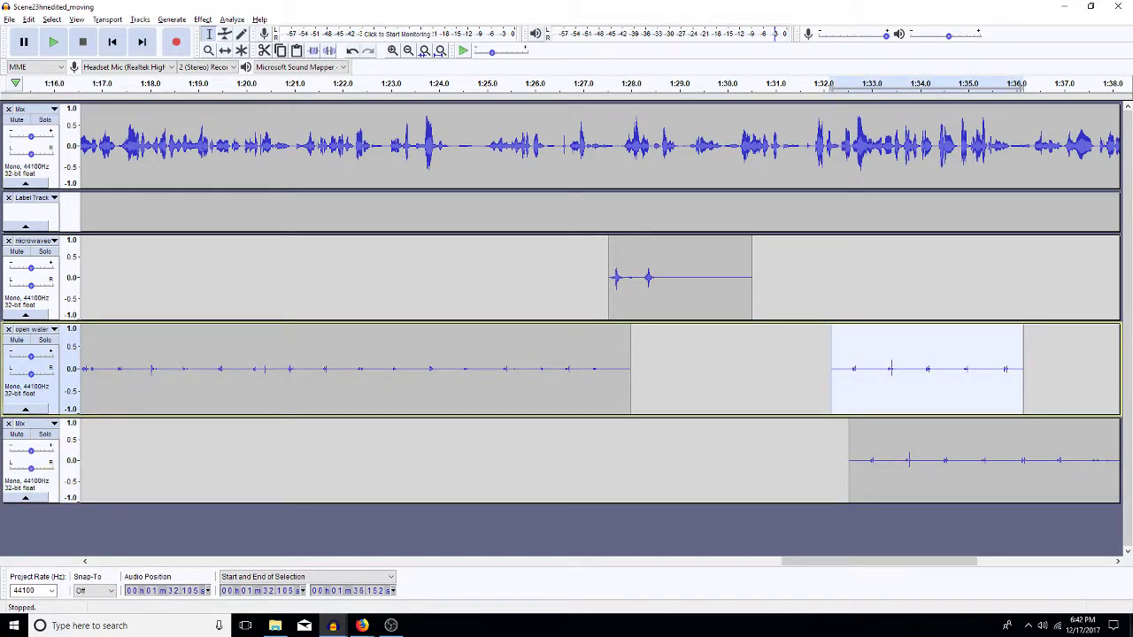
Delete the whole leftover footsteps clip from the lower Mix track
left_click(1118, 562)
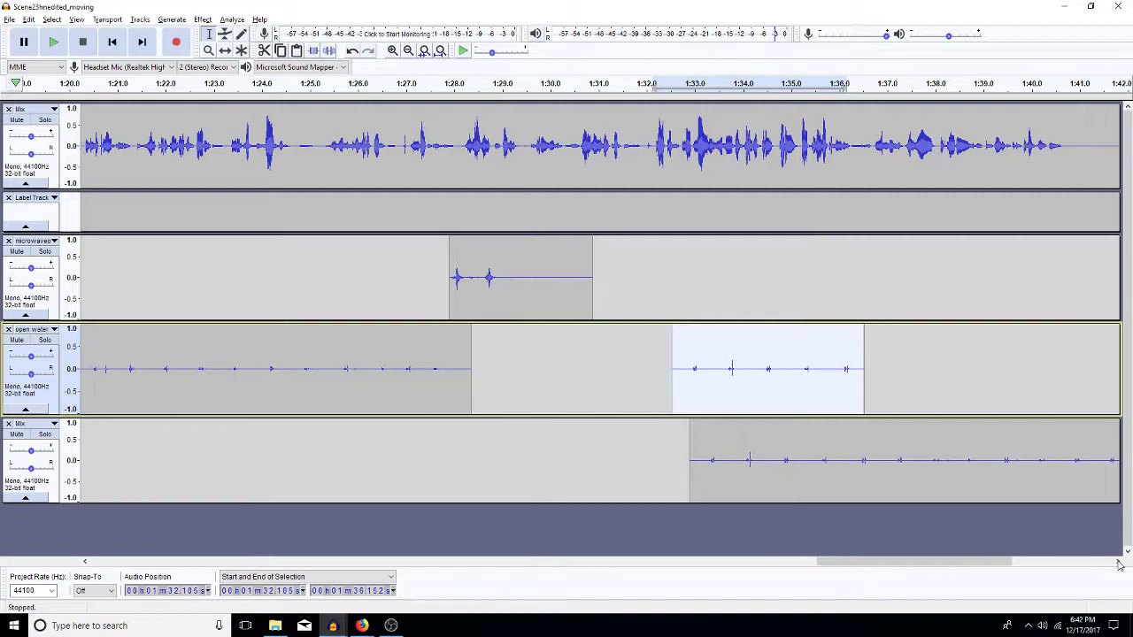
left_click(1118, 564)
double_click(783, 461)
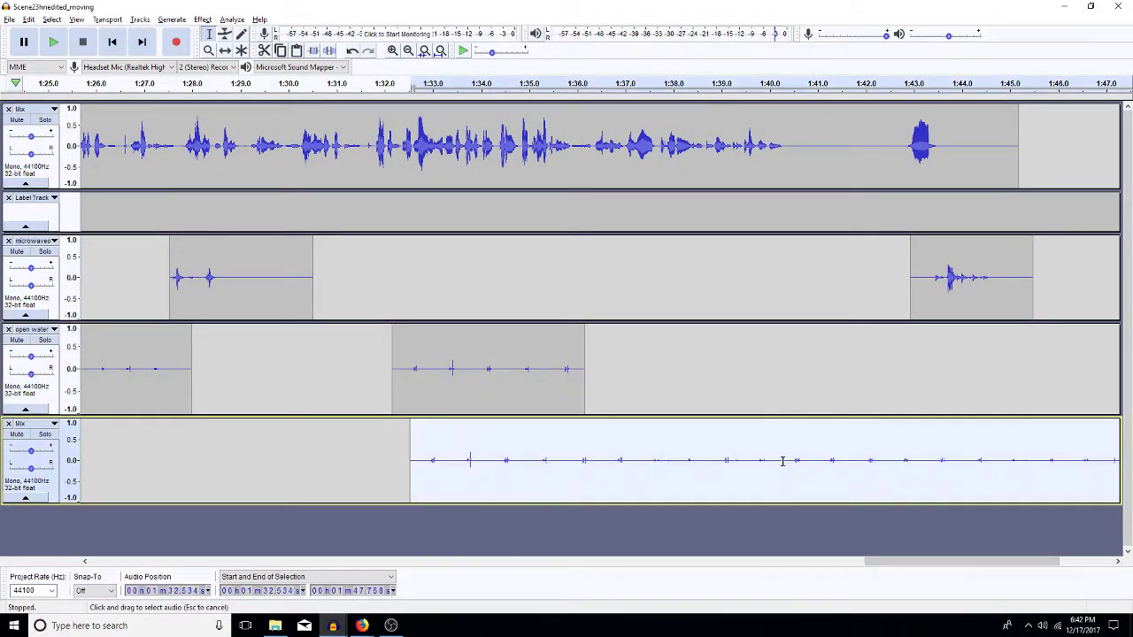
key("Delete")
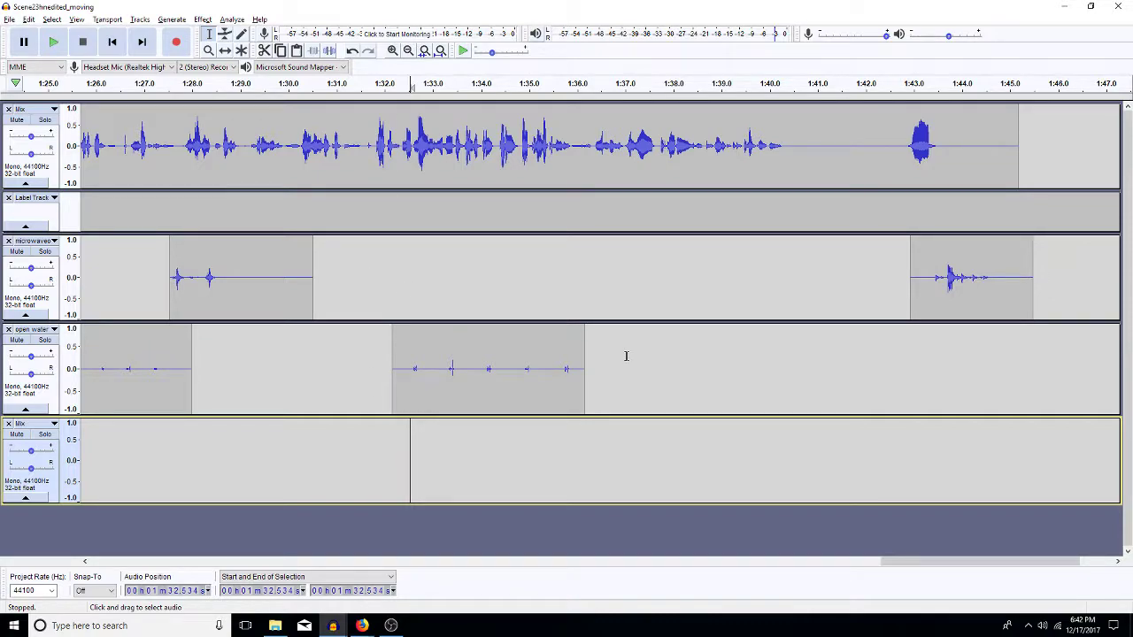
Play the door-closing sound with the final dialogue from about 1:42.73
left_click_drag(906, 276, 902, 277)
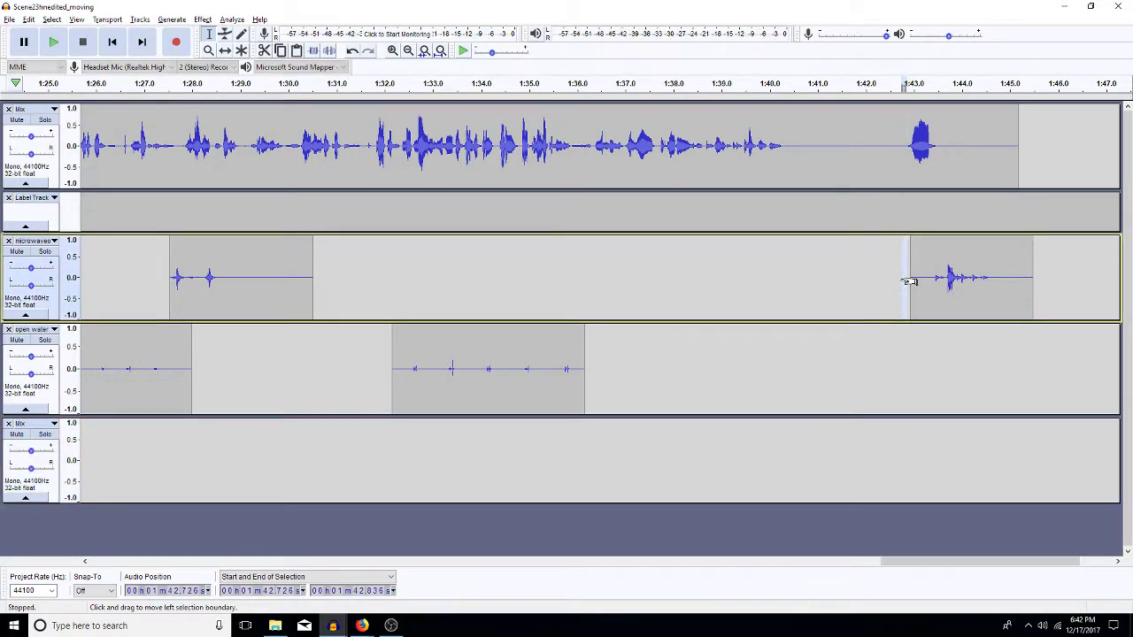
key("Left")
key("space")
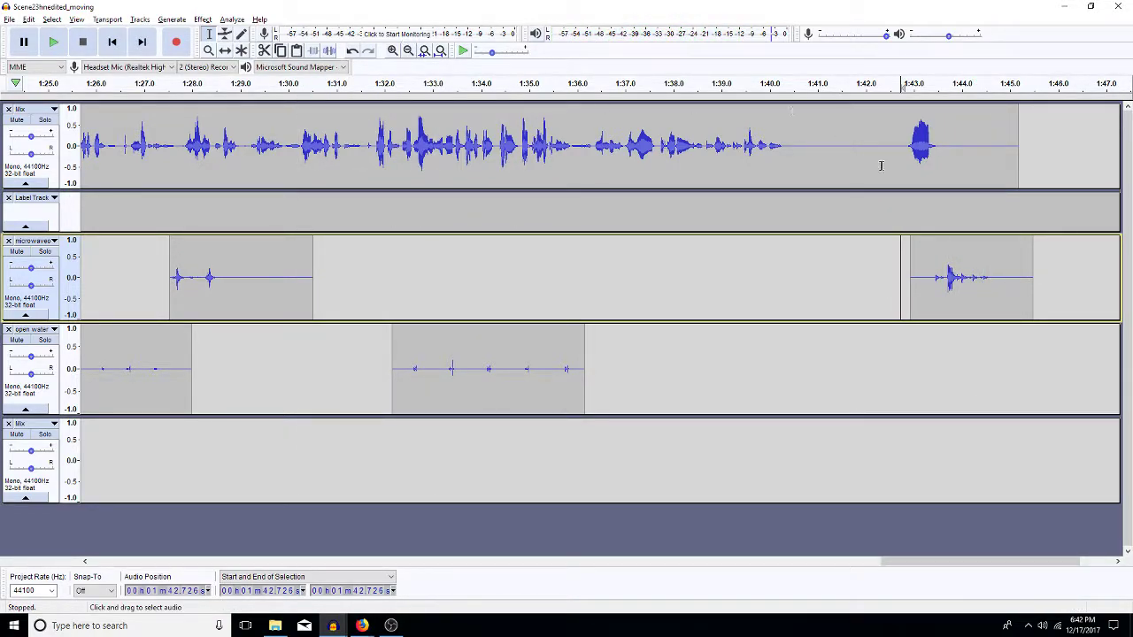
Shift the door-closing clip on the microwave track to start at about 1:43.1, checking its timing by playing from about 1:42.73
left_click(393, 54)
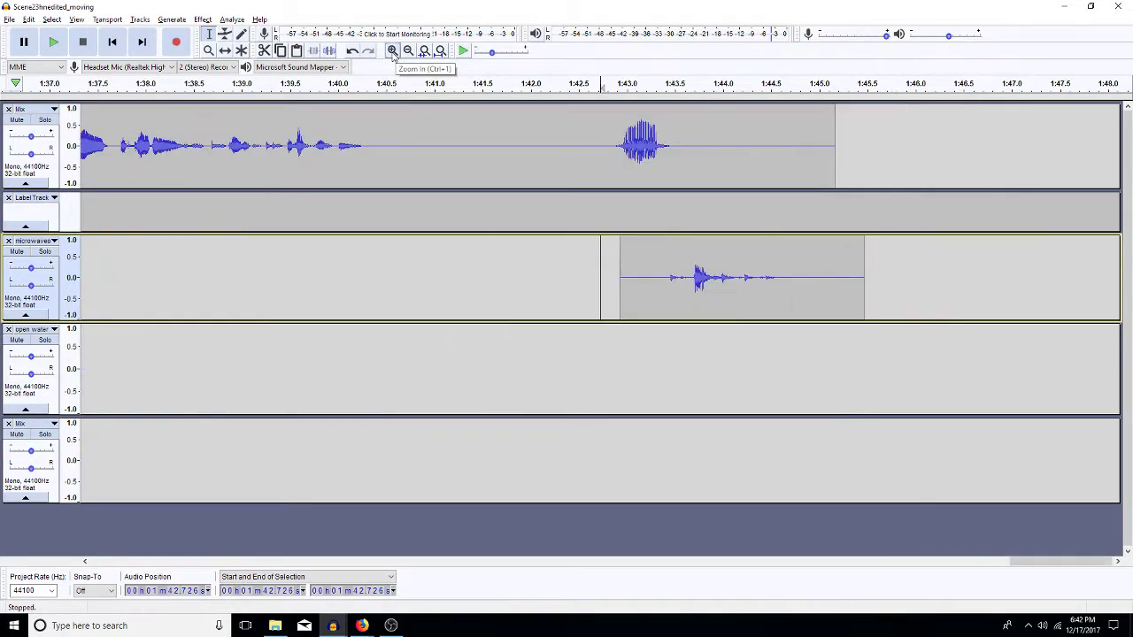
left_click(225, 50)
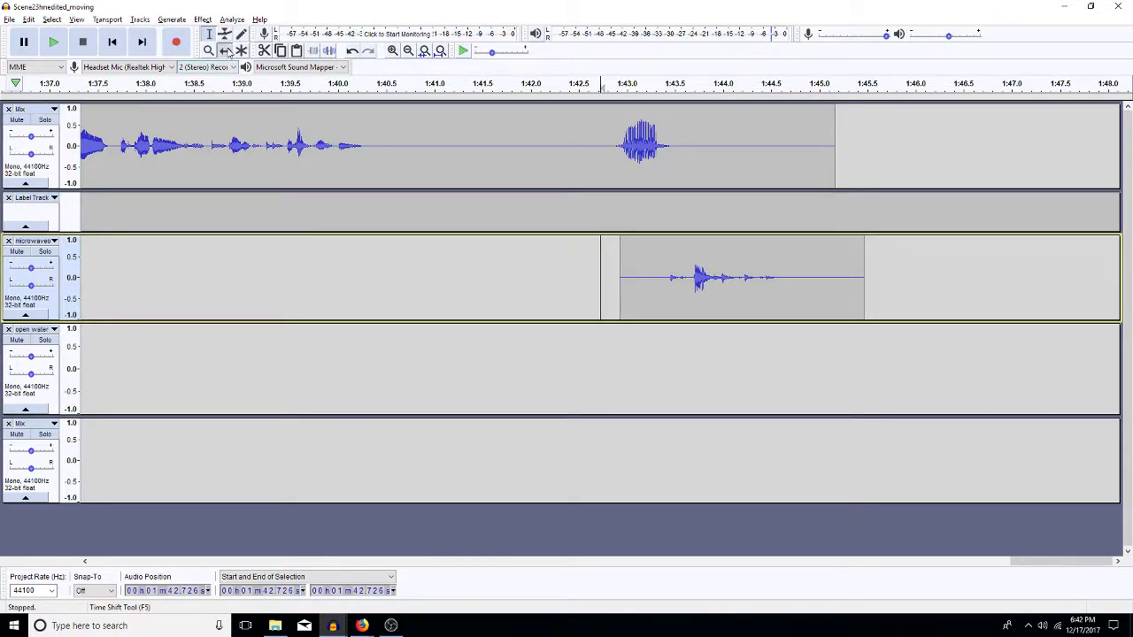
left_click_drag(655, 285, 627, 287)
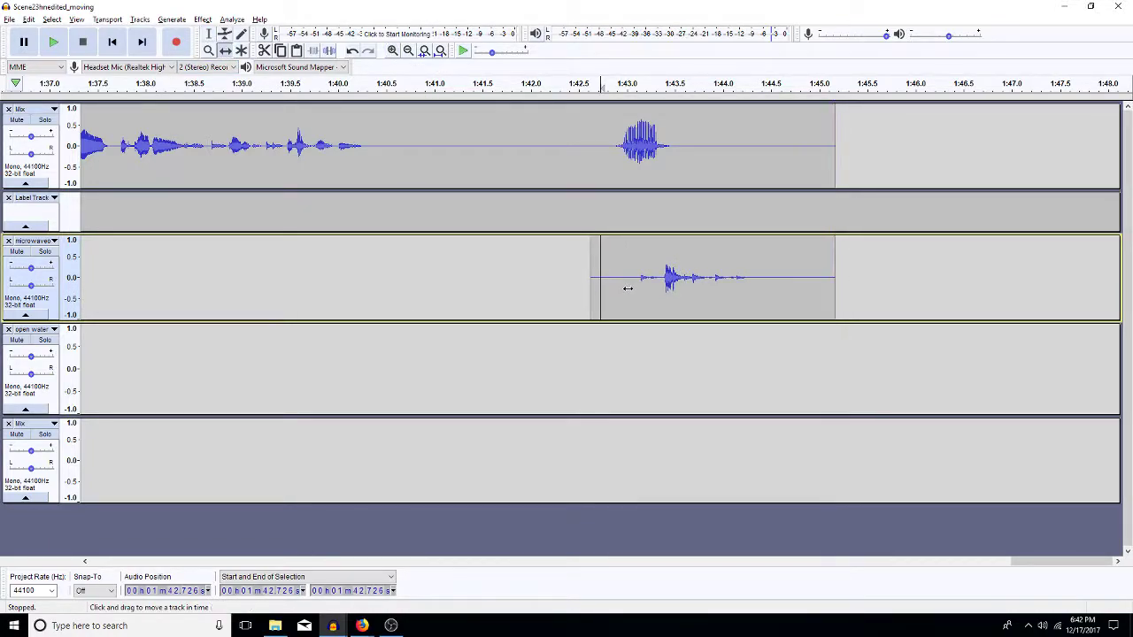
key("space")
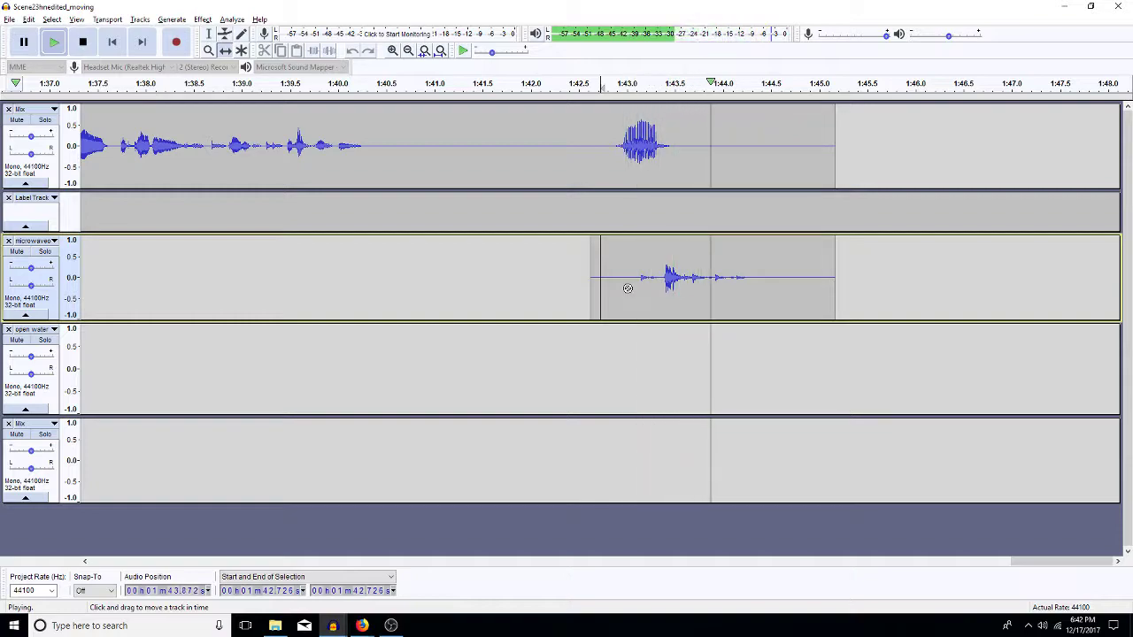
left_click_drag(627, 287, 755, 279)
key("space")
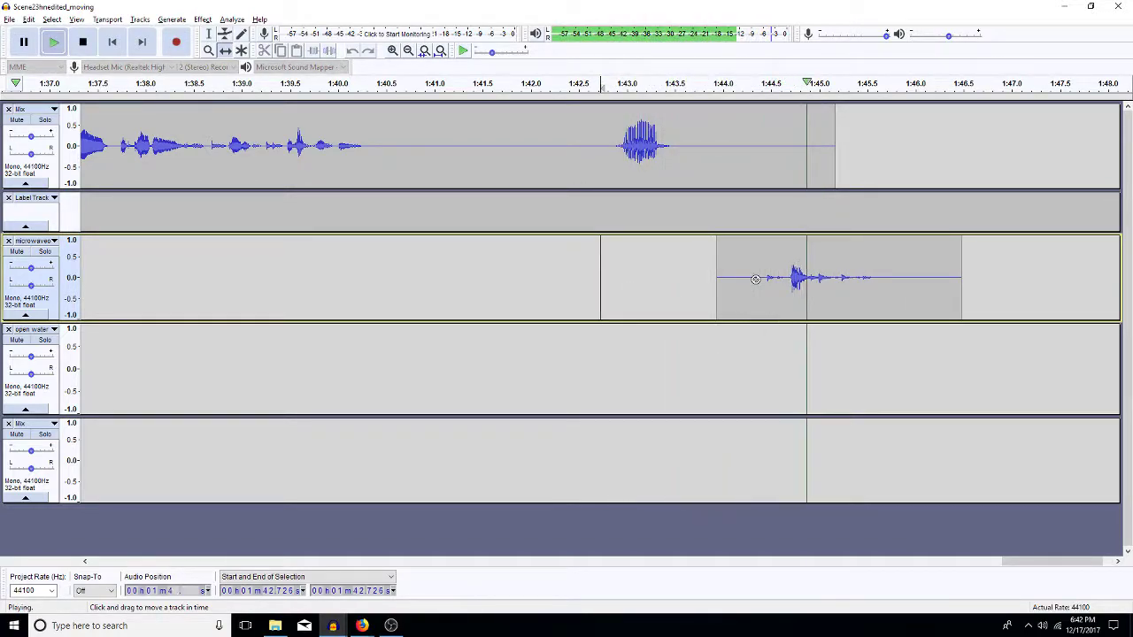
left_click_drag(755, 278, 679, 288)
key("space")
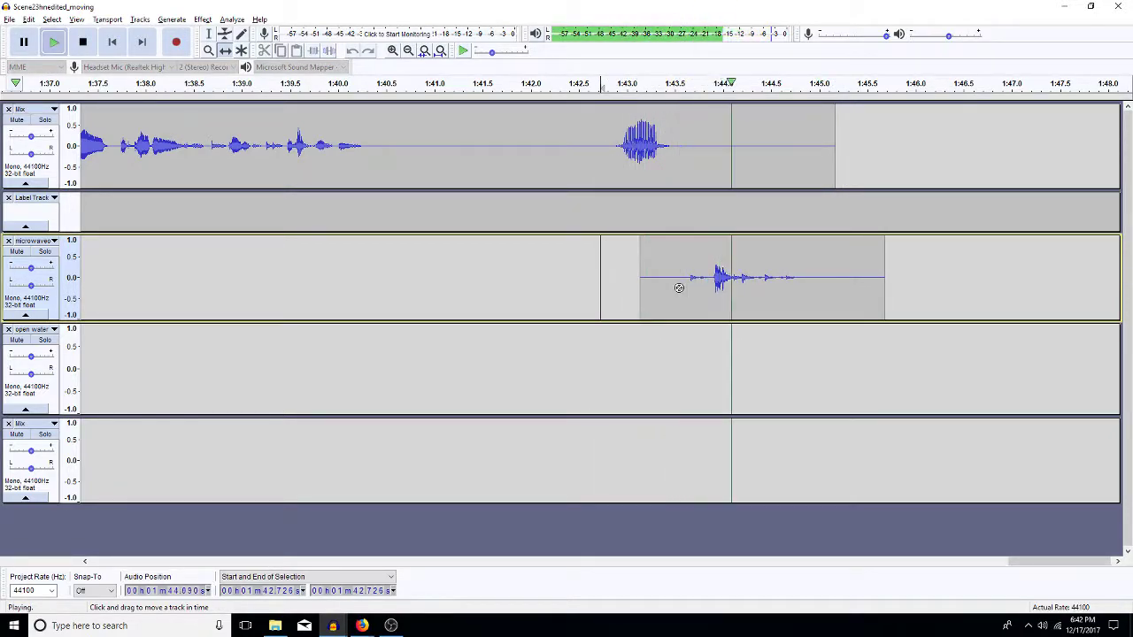
key("space")
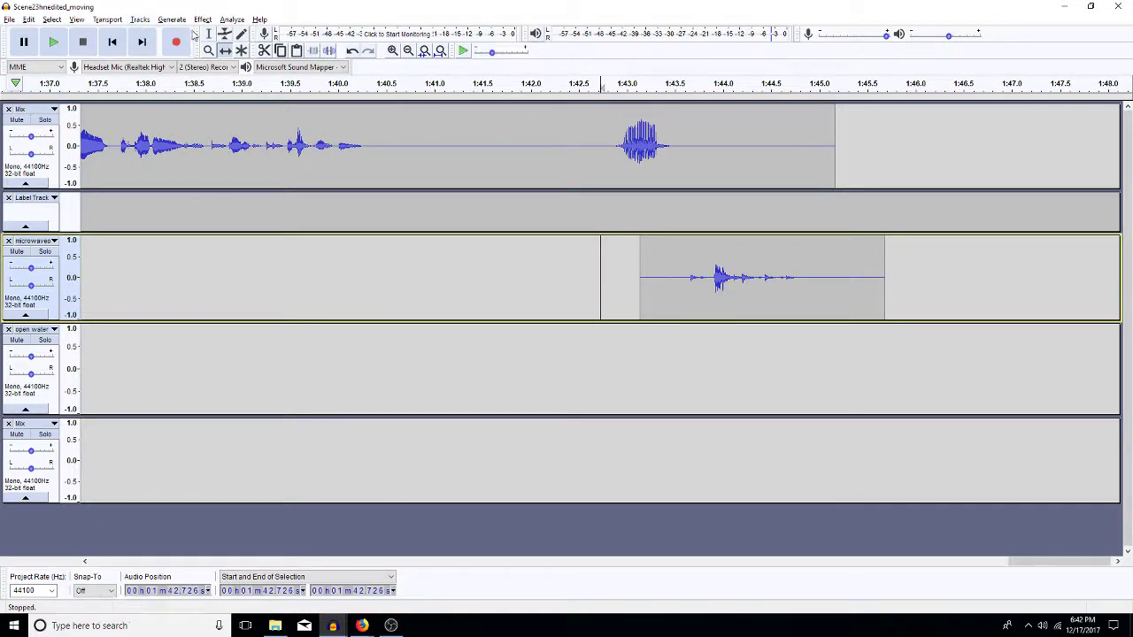
Delete the rattle after the door slam, from about 1:44.2 to 1:44.57, out of the door-closing clip
left_click(209, 33)
left_click_drag(805, 285, 776, 291)
left_click(774, 278)
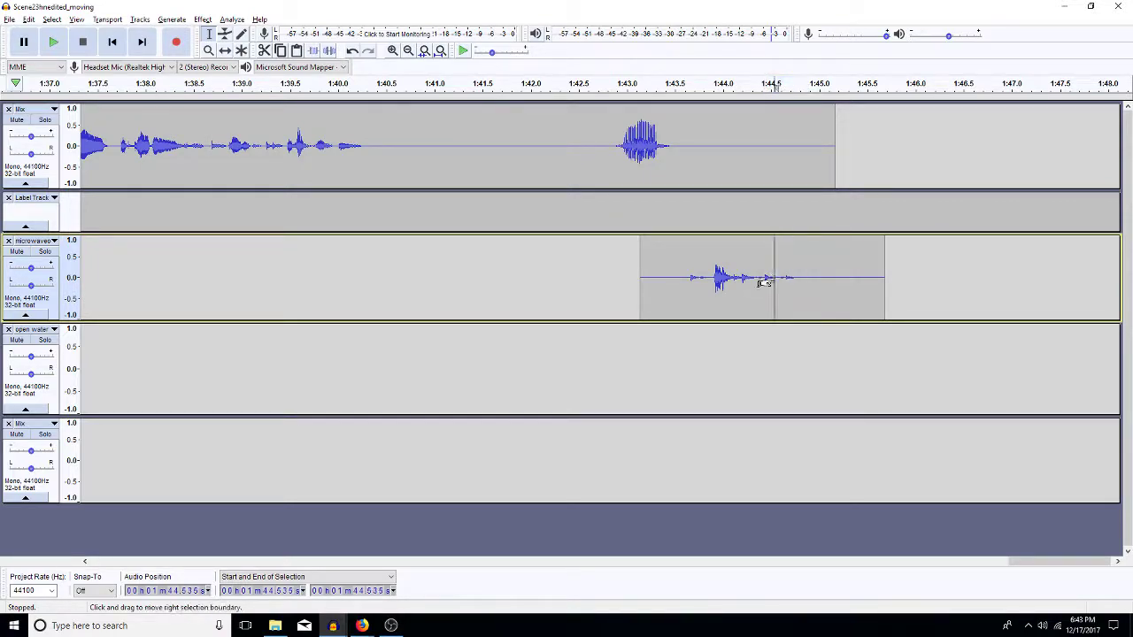
left_click_drag(777, 282, 728, 310)
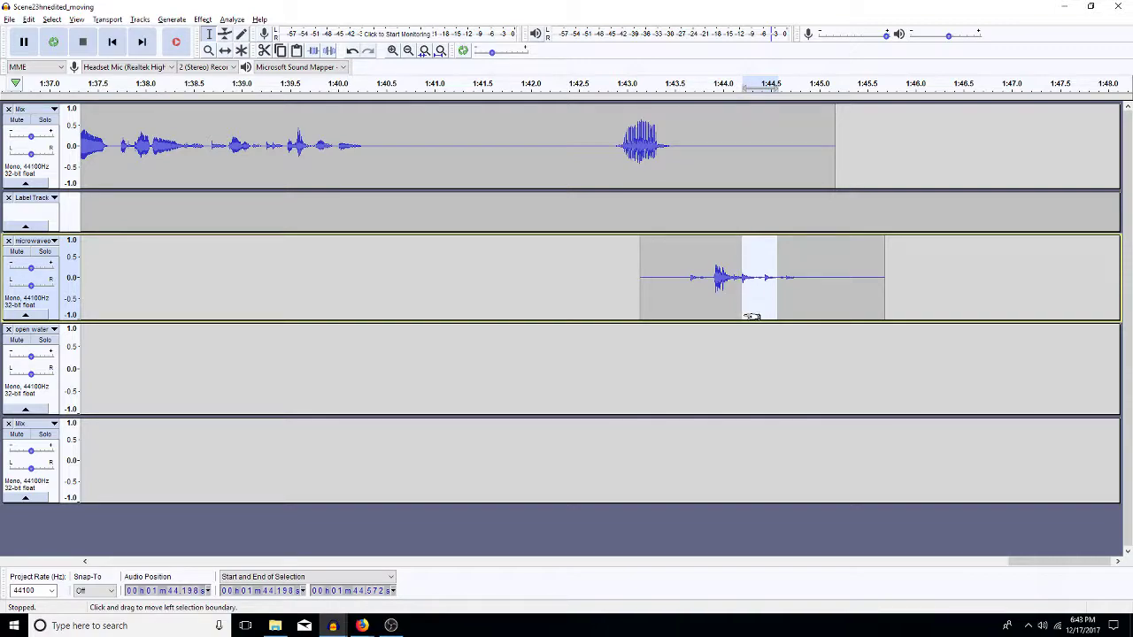
key("Delete")
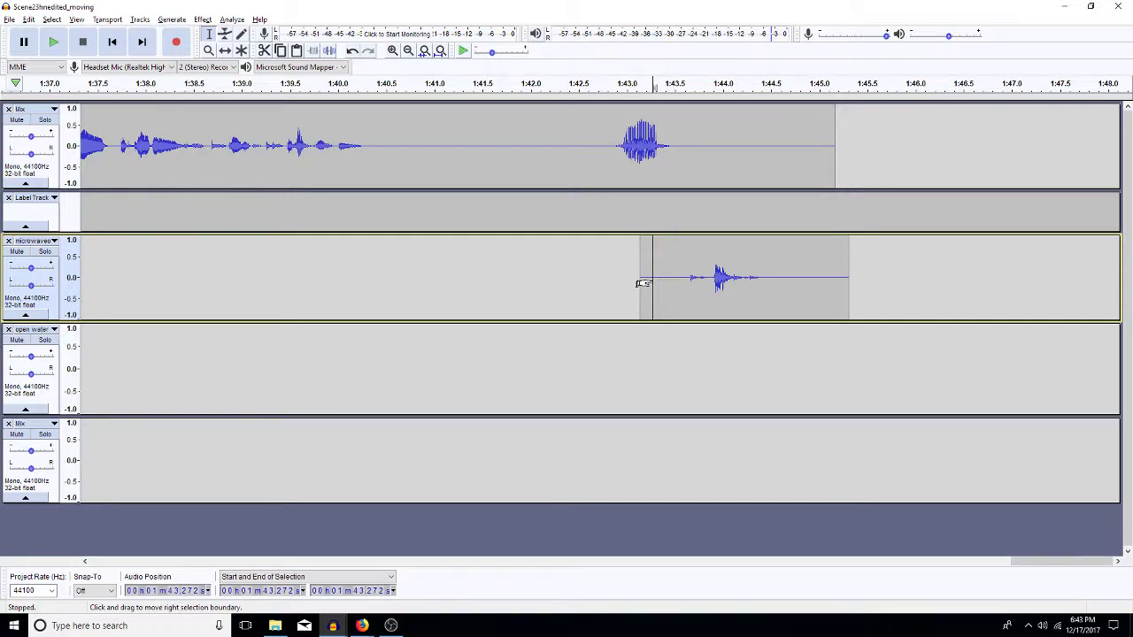
Play the end of the scene from about 1:35.9 with the whole project in view and return to the start
key("space")
left_click(440, 50)
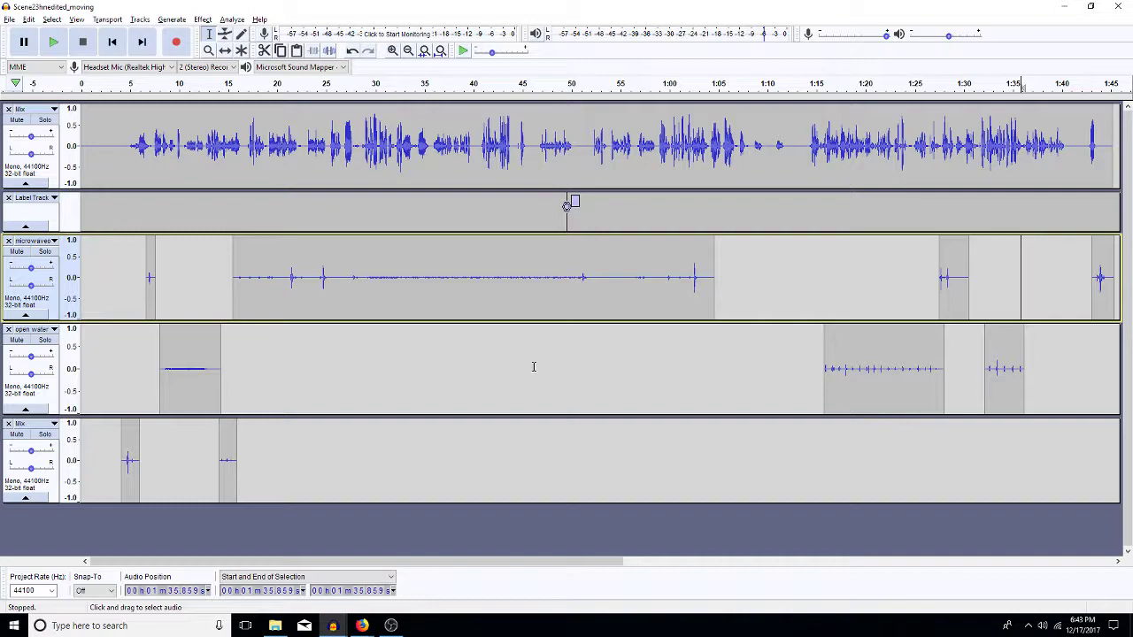
key("space")
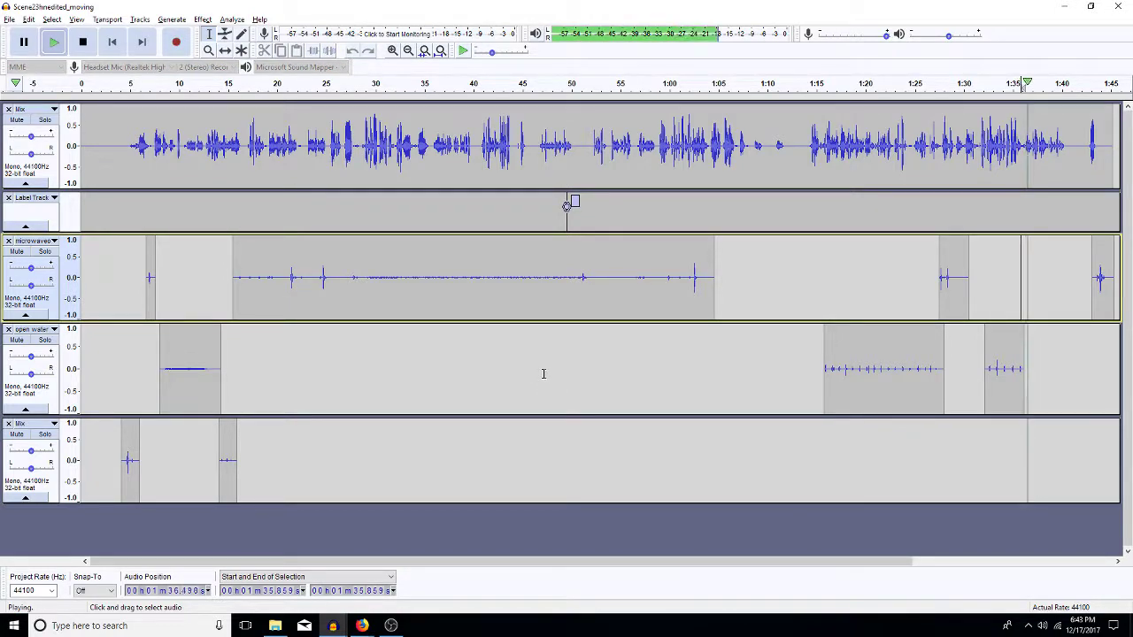
key("Home")
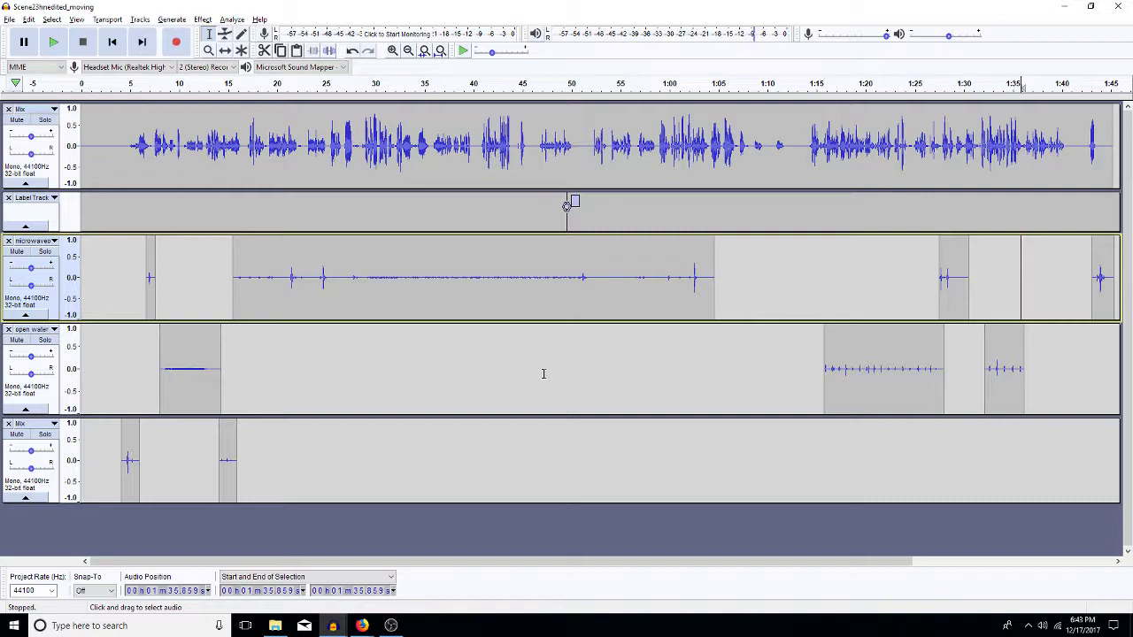
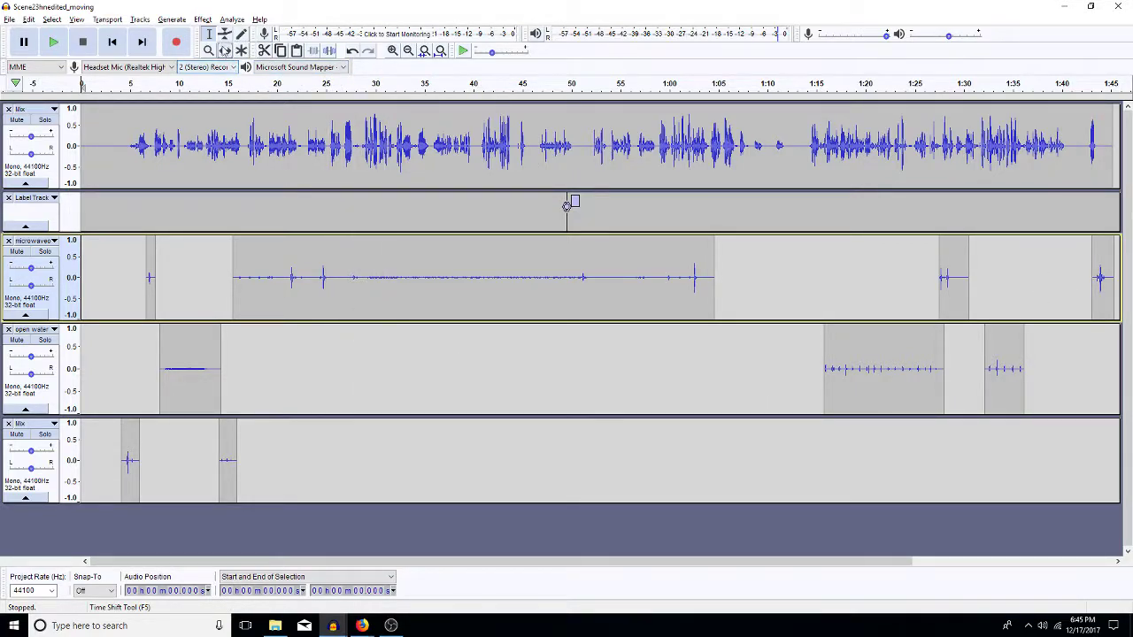
Shift the last open water footsteps clip to start at about 1:29.8 and paste the lower Mix track's 14.1–15.9 s clip into it at 1:33.15
left_click_drag(1005, 370, 977, 375)
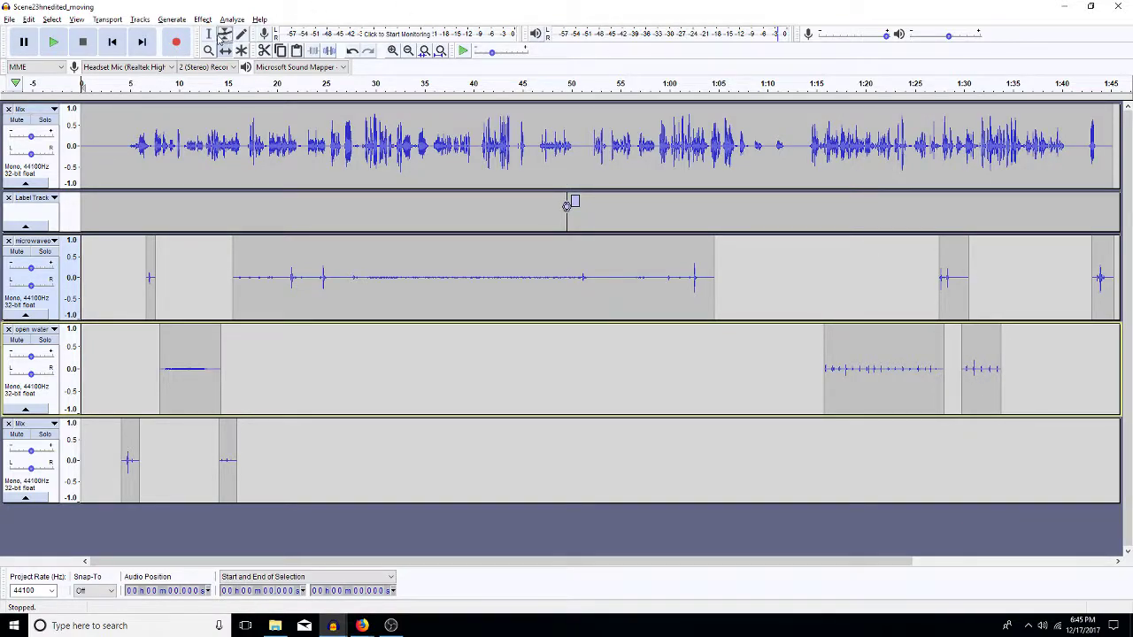
double_click(229, 457)
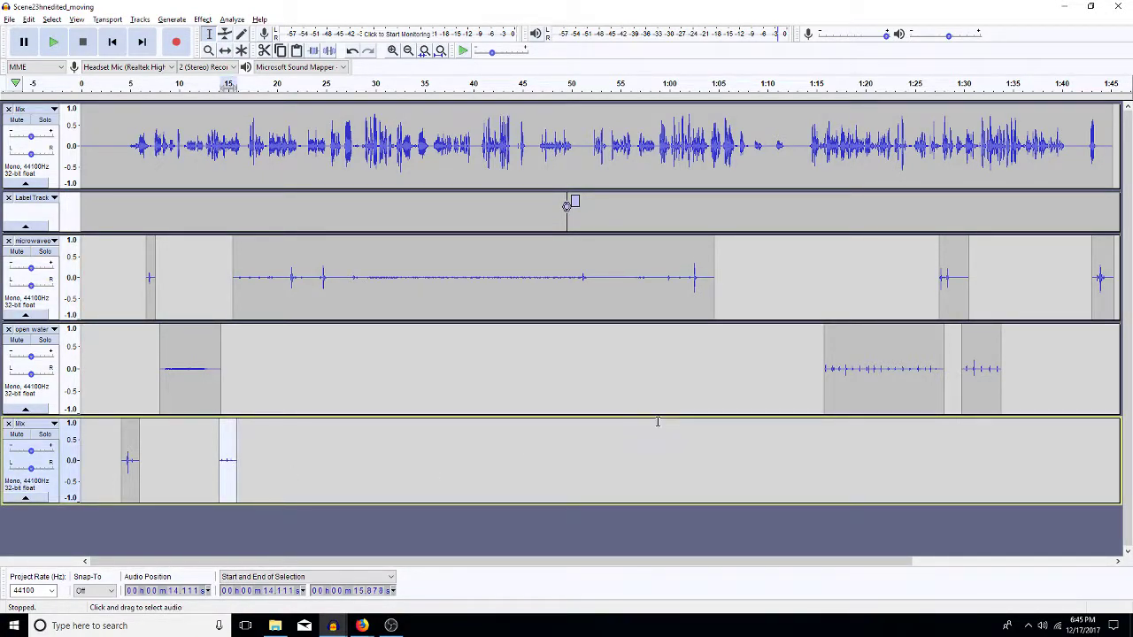
left_click(996, 371)
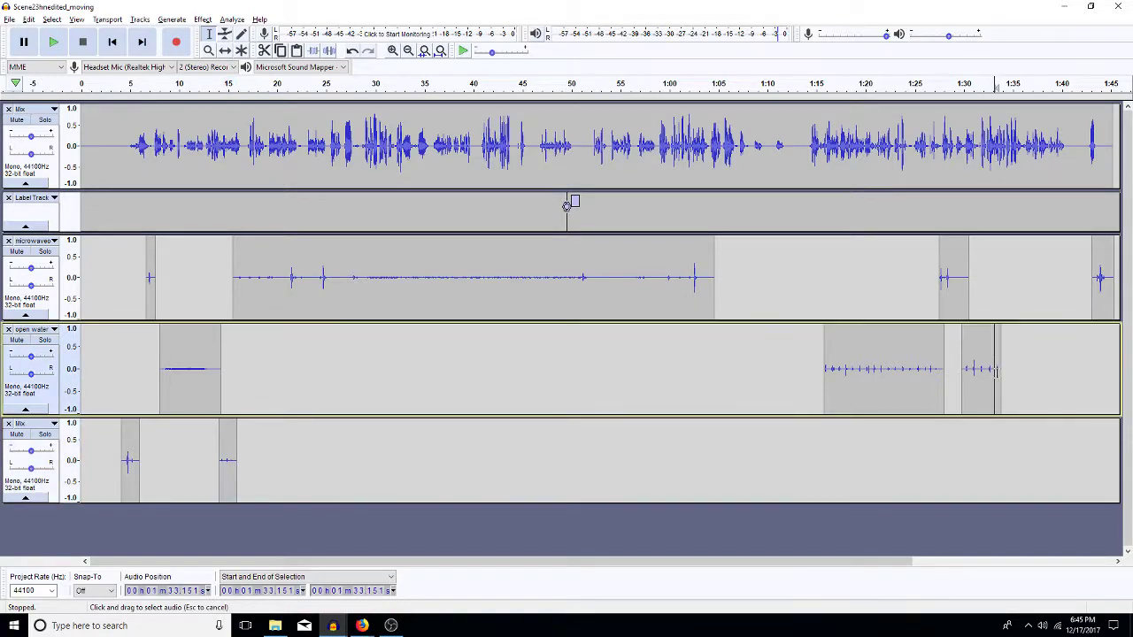
left_click_drag(995, 378, 1011, 381)
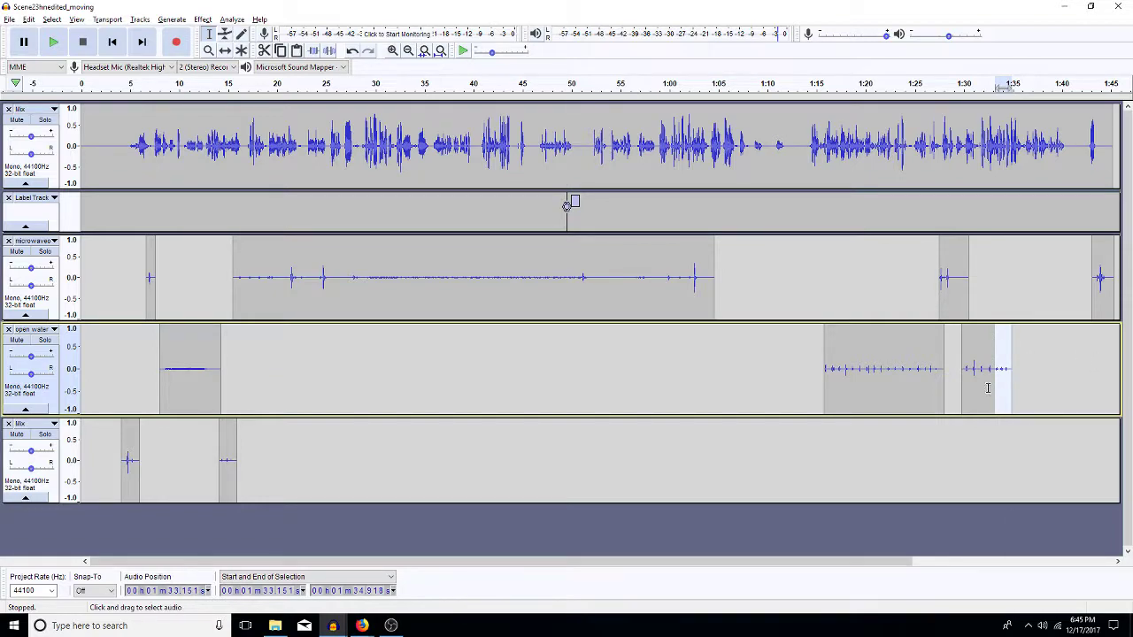
Play the extended footsteps with the dialogue from about 1:27.25 to check their timing
left_click(938, 387)
key("space")
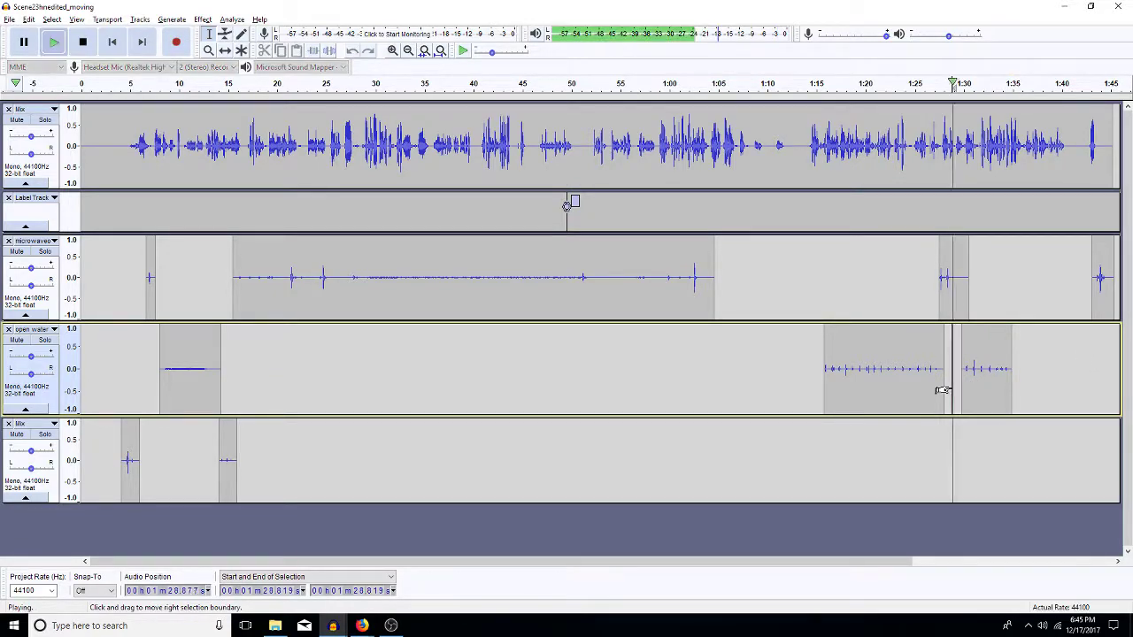
key("space")
key("space")
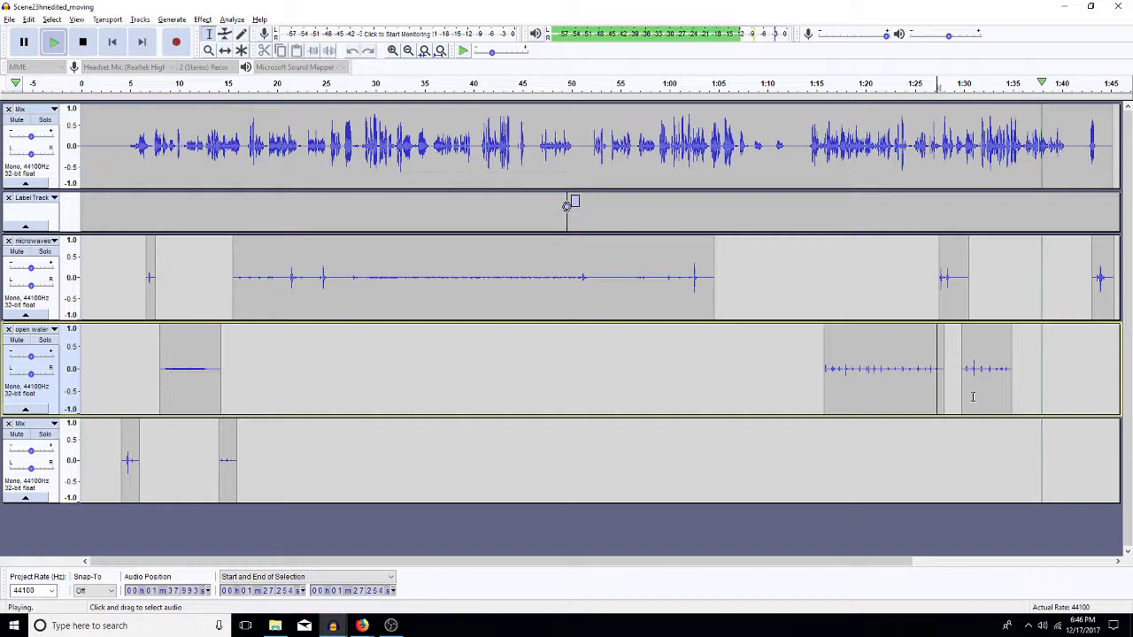
key("space")
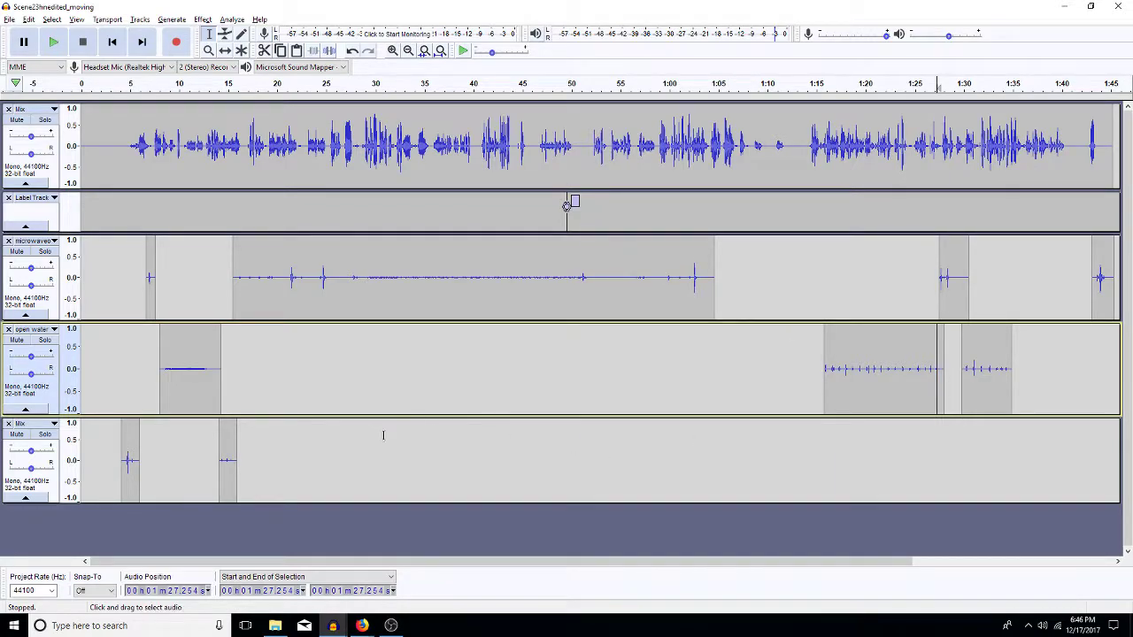
Save the project under the new name Scene23hnedited_KensFX in the Scene23 folder
left_click(10, 20)
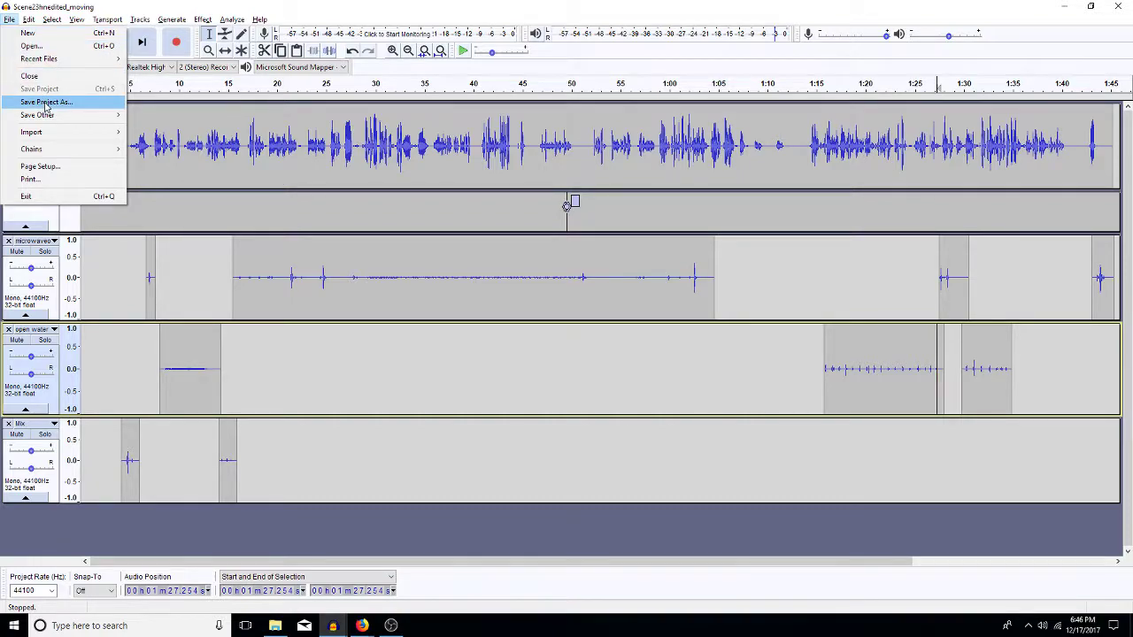
left_click(46, 104)
key("End")
key("ctrl+shift+Left")
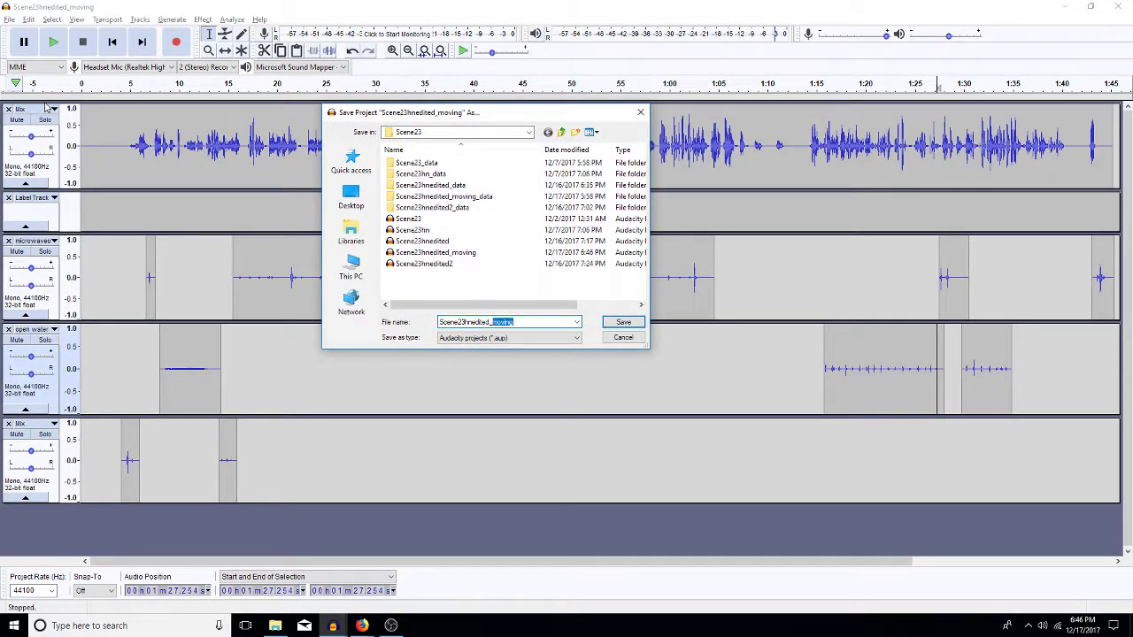
type("KensFX")
key("Return")
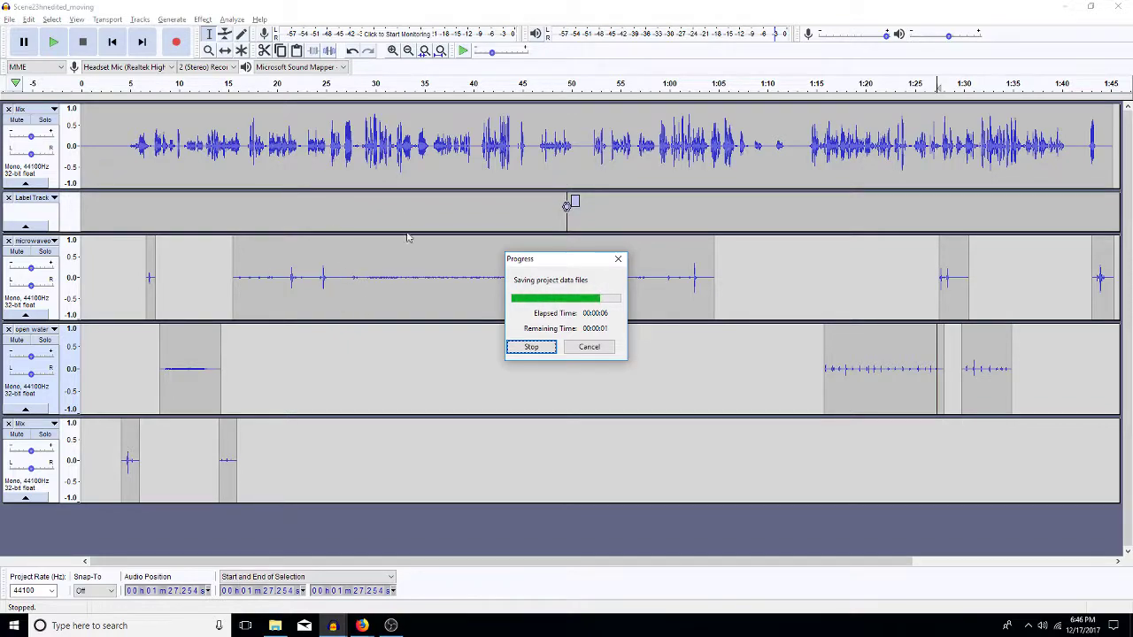
Close the Scene23hnedited_KensFX project and switch to the window with the barefoot footsteps recording
left_click(9, 19)
left_click(9, 19)
left_click(9, 19)
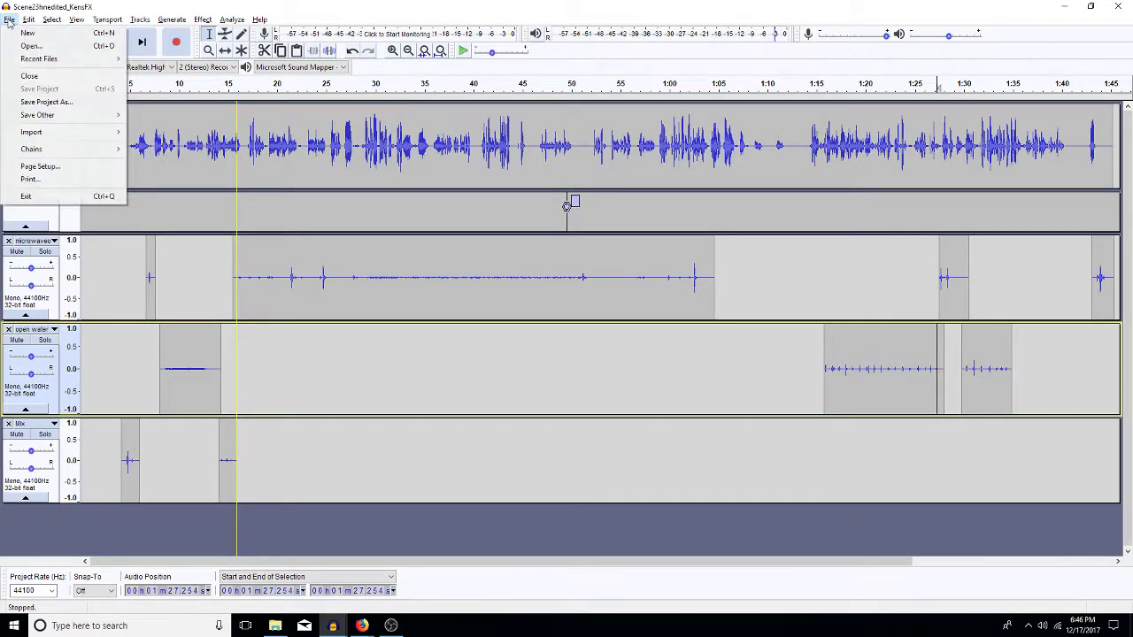
left_click(29, 76)
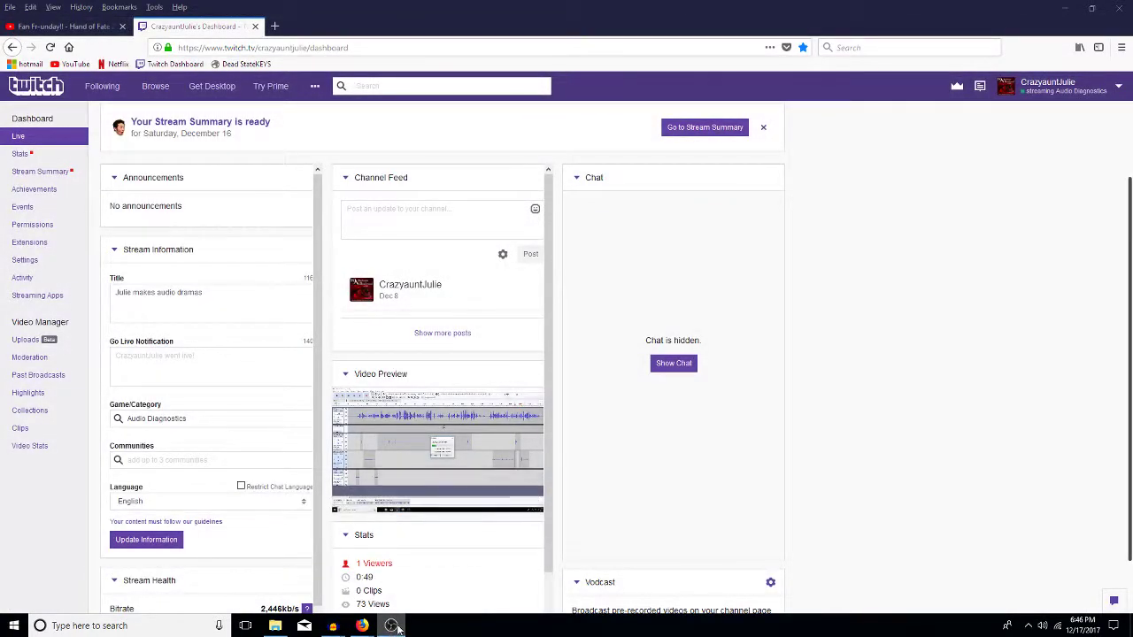
mouse_move(341, 629)
left_click(403, 566)
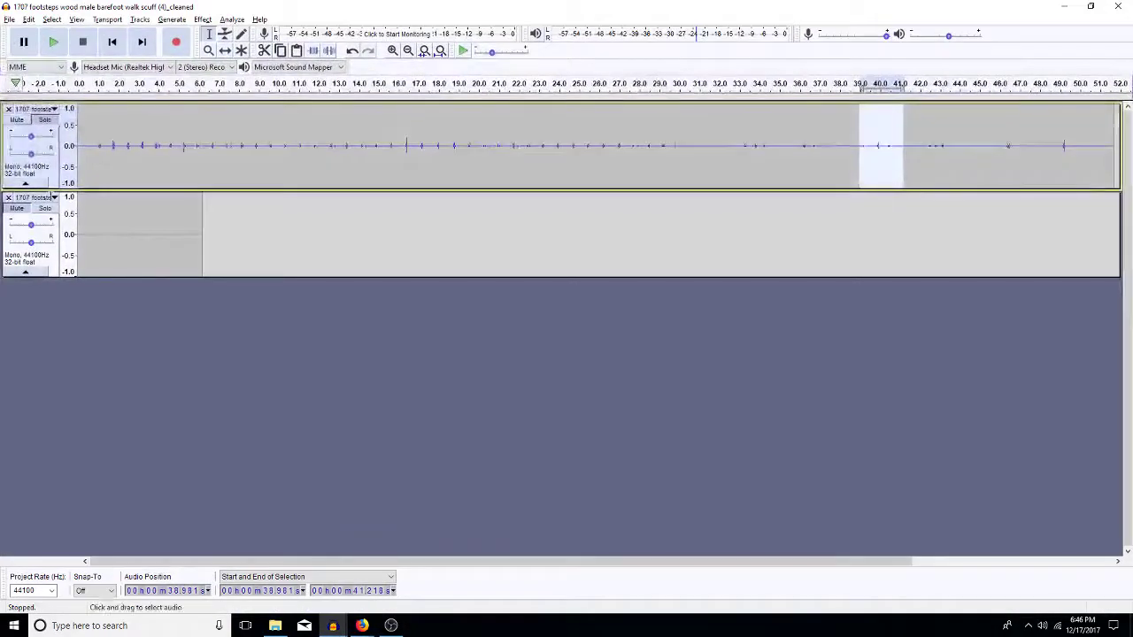
Open the Scene23hnedited_moving project from the Scene23 folder inside scene breakdown
left_click(9, 19)
mouse_move(122, 60)
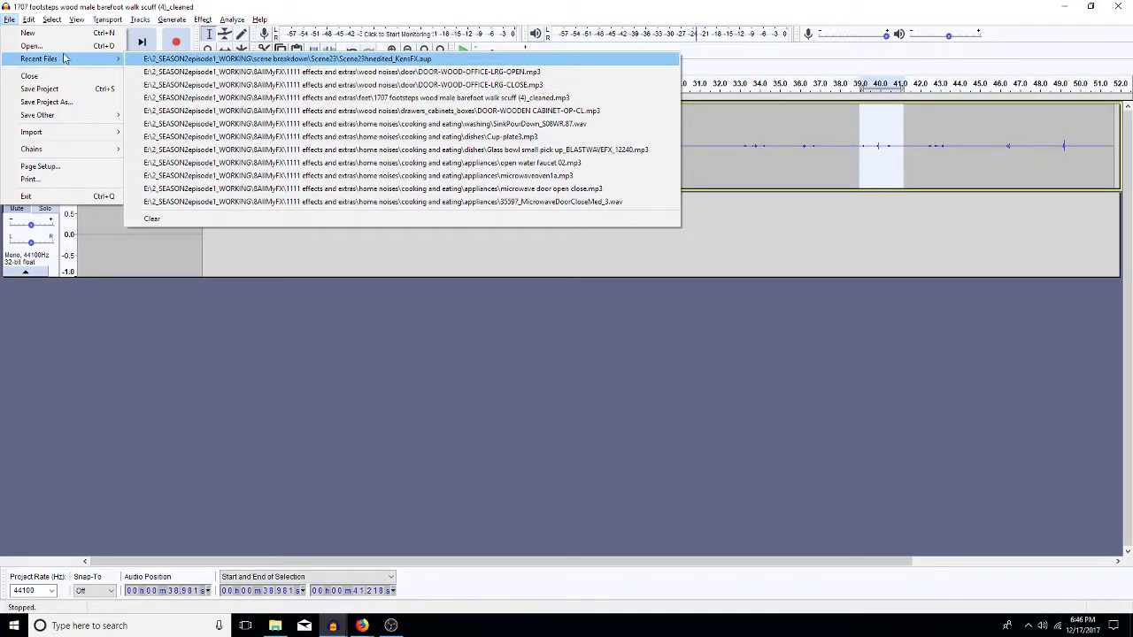
left_click(31, 45)
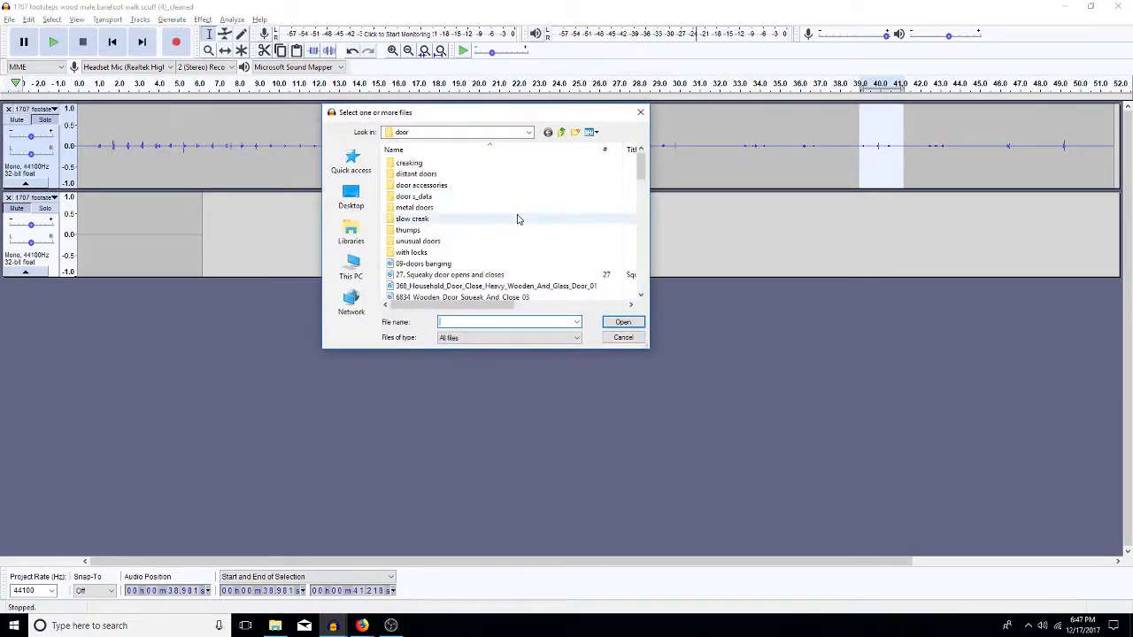
left_click(561, 132)
left_click(561, 132)
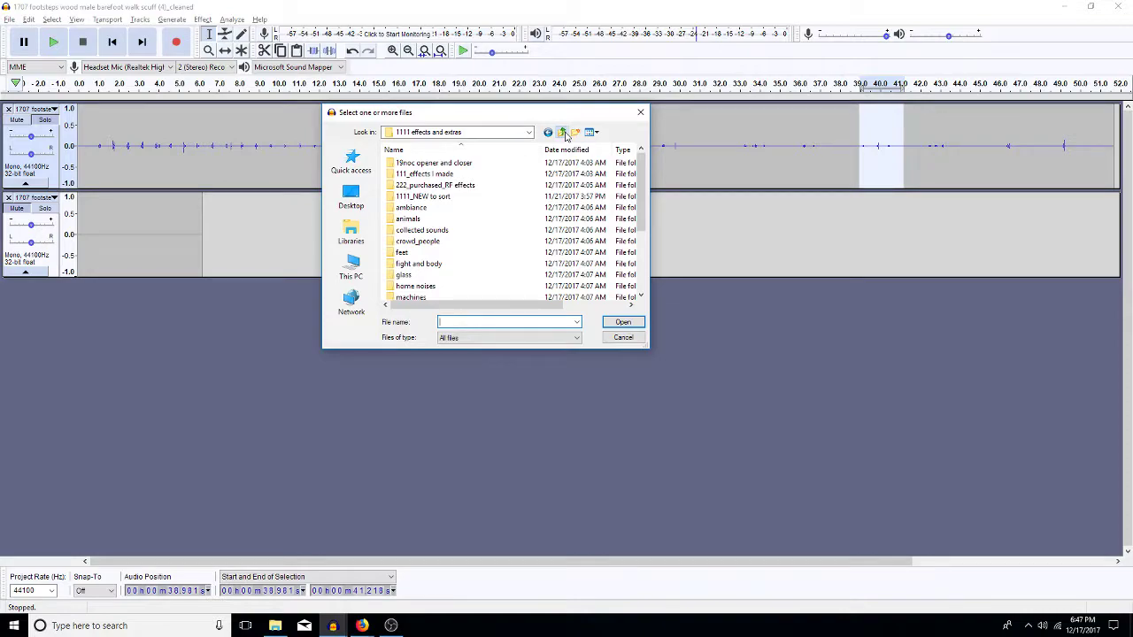
left_click(563, 133)
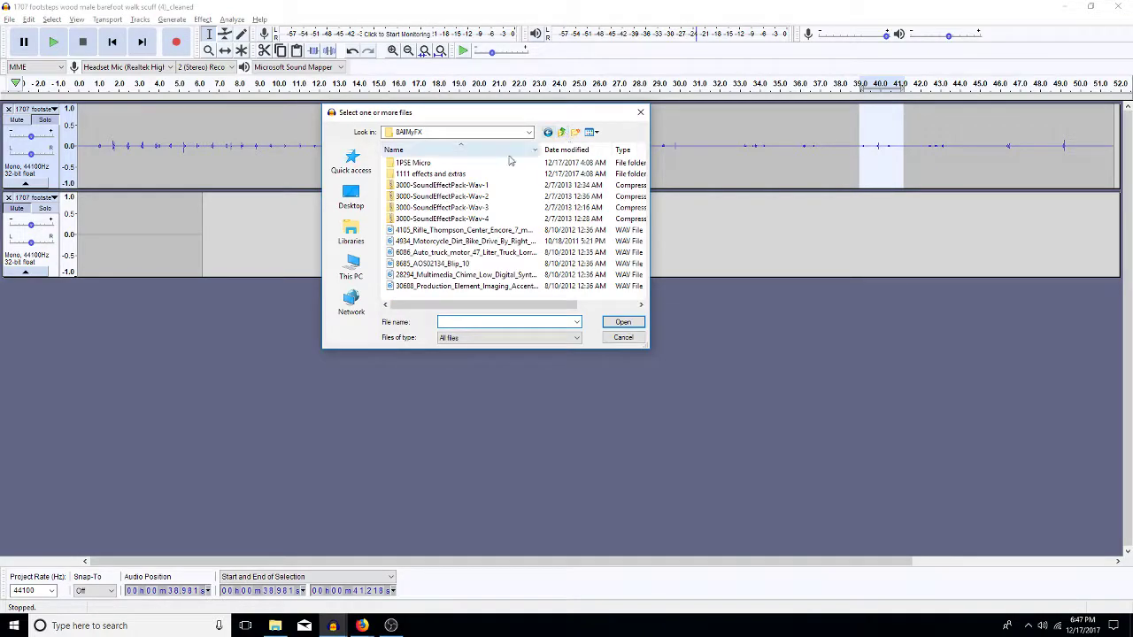
left_click(560, 133)
double_click(421, 175)
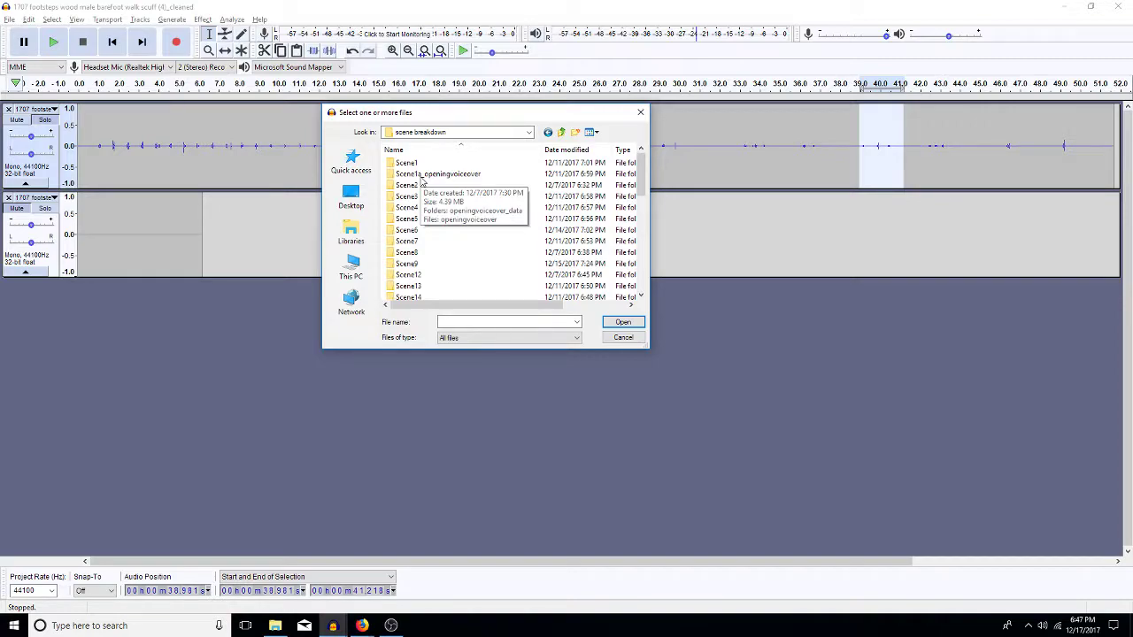
left_click(643, 285)
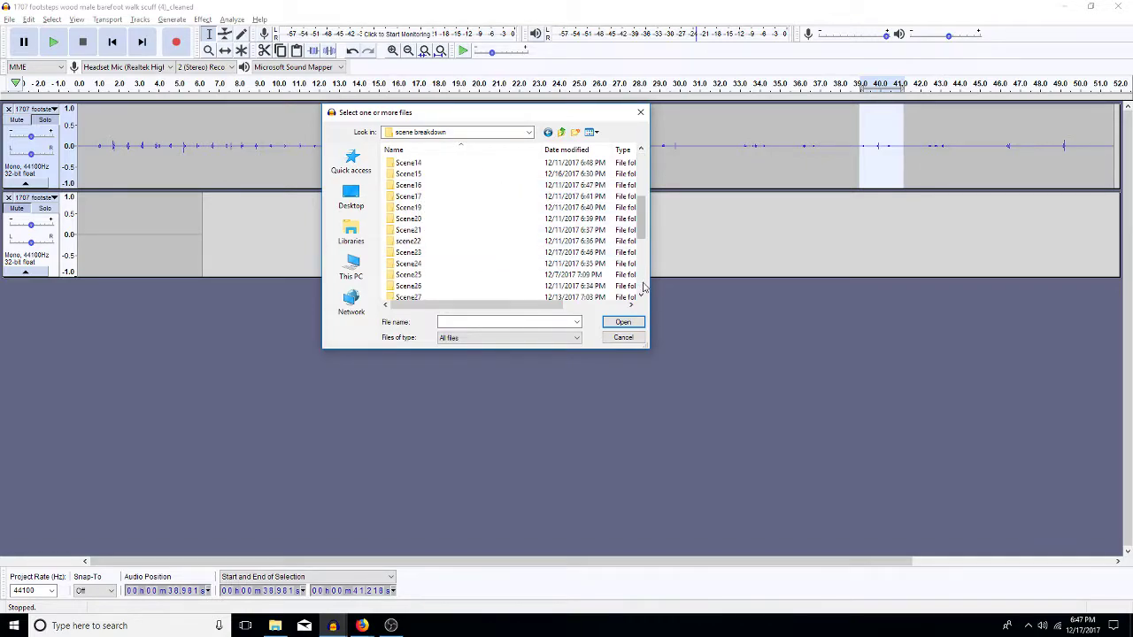
double_click(451, 254)
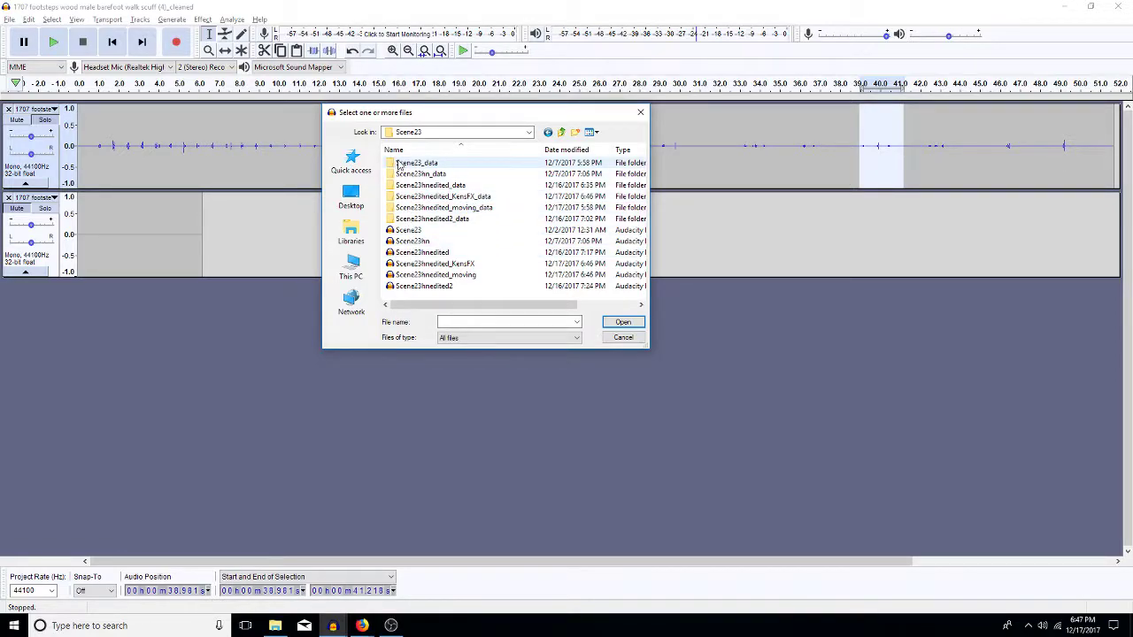
double_click(464, 280)
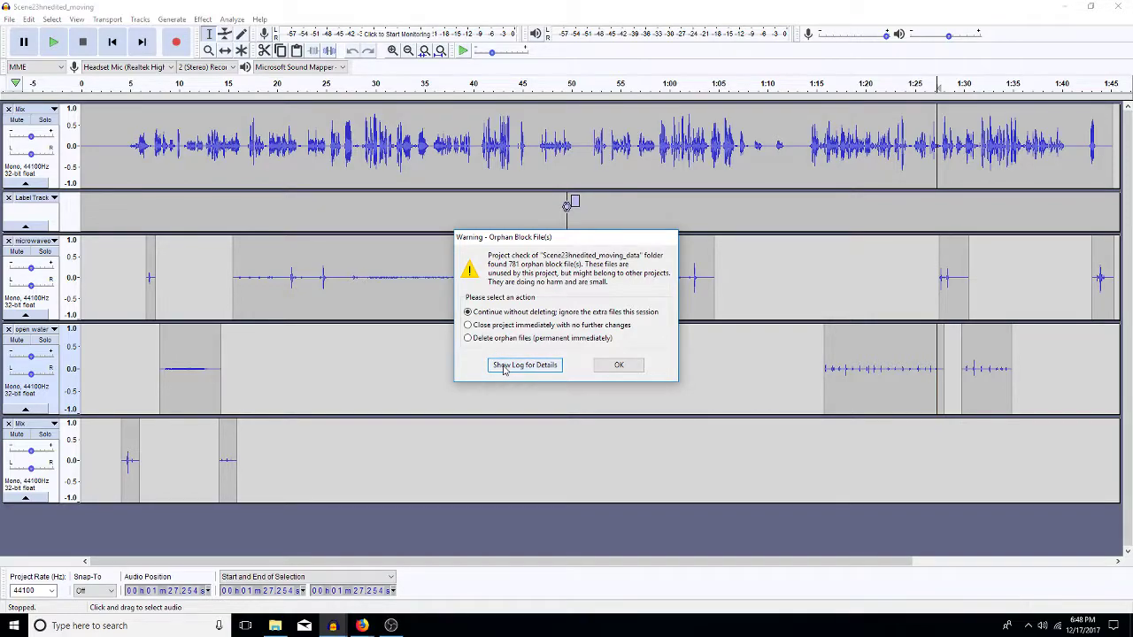
Choose to permanently delete the orphan block files of the Scene23hnedited_moving project
left_click(467, 338)
key("Return")
left_click(264, 223)
left_click(619, 367)
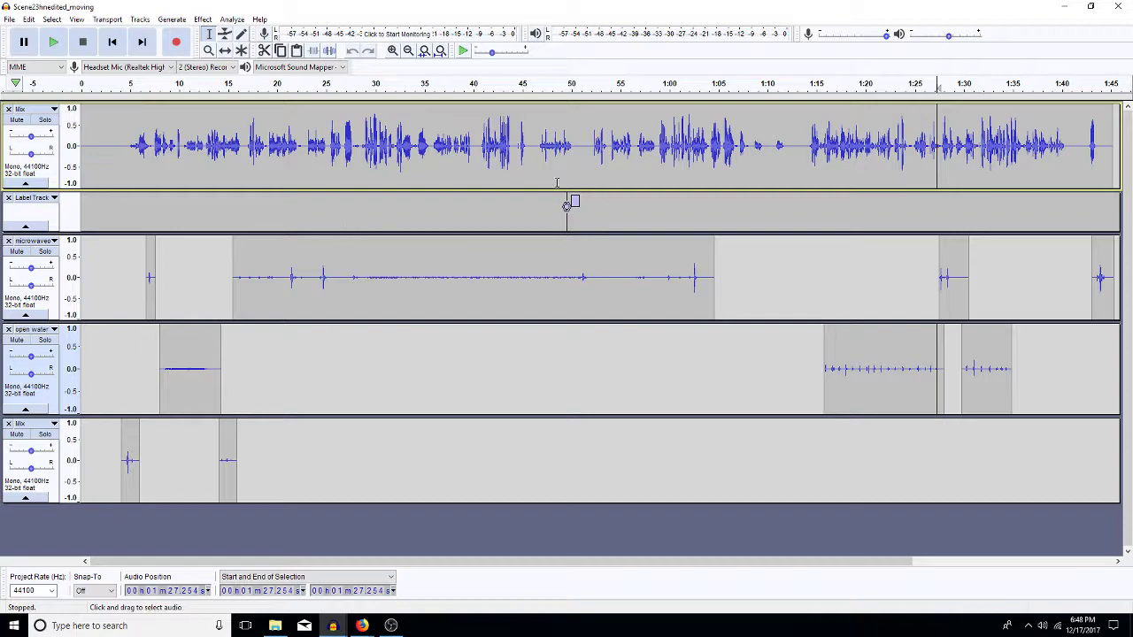
Remove the label track and mix all audio tracks down into a single Mix track
left_click(551, 346)
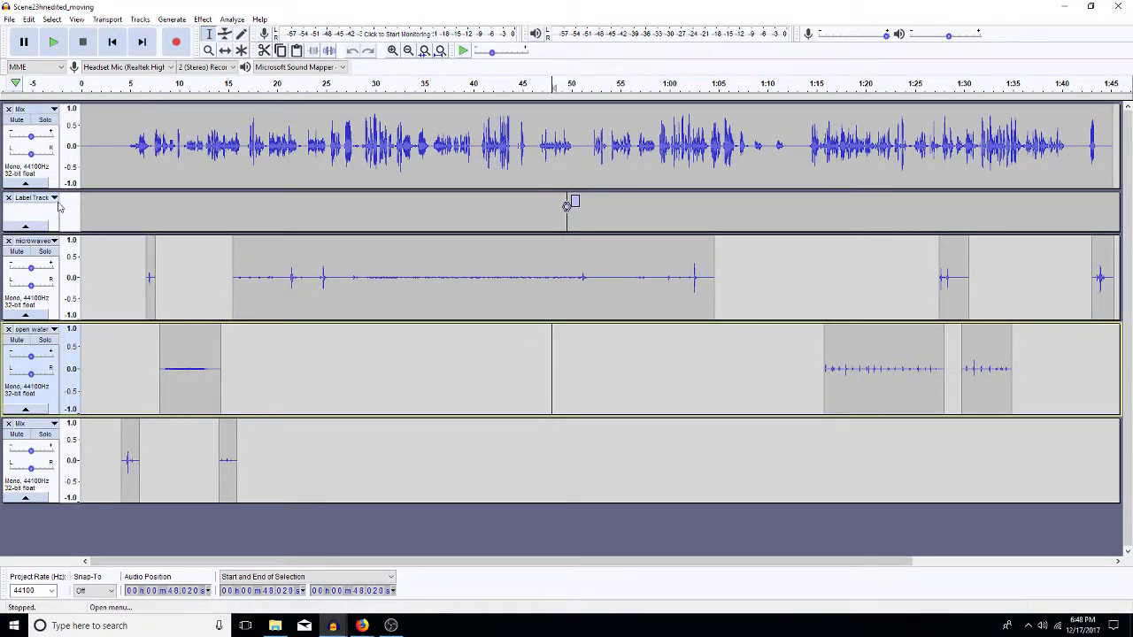
left_click(9, 199)
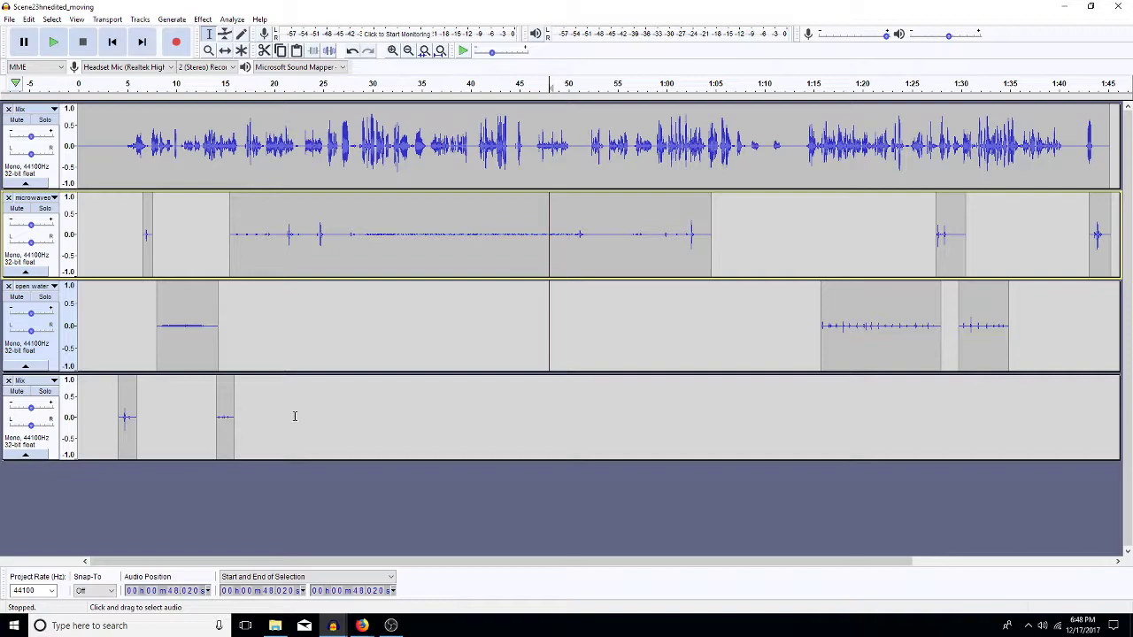
key("ctrl+a")
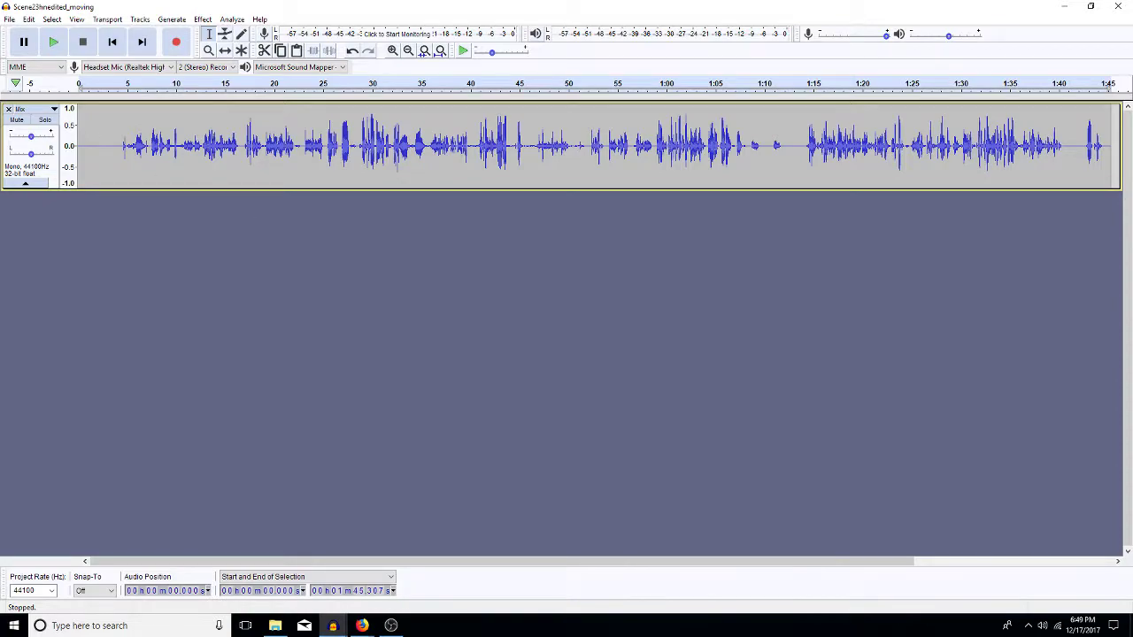
Start opening a file and browse to the 1111 effects and extras folder in the sound effects library
left_click(9, 19)
left_click(30, 45)
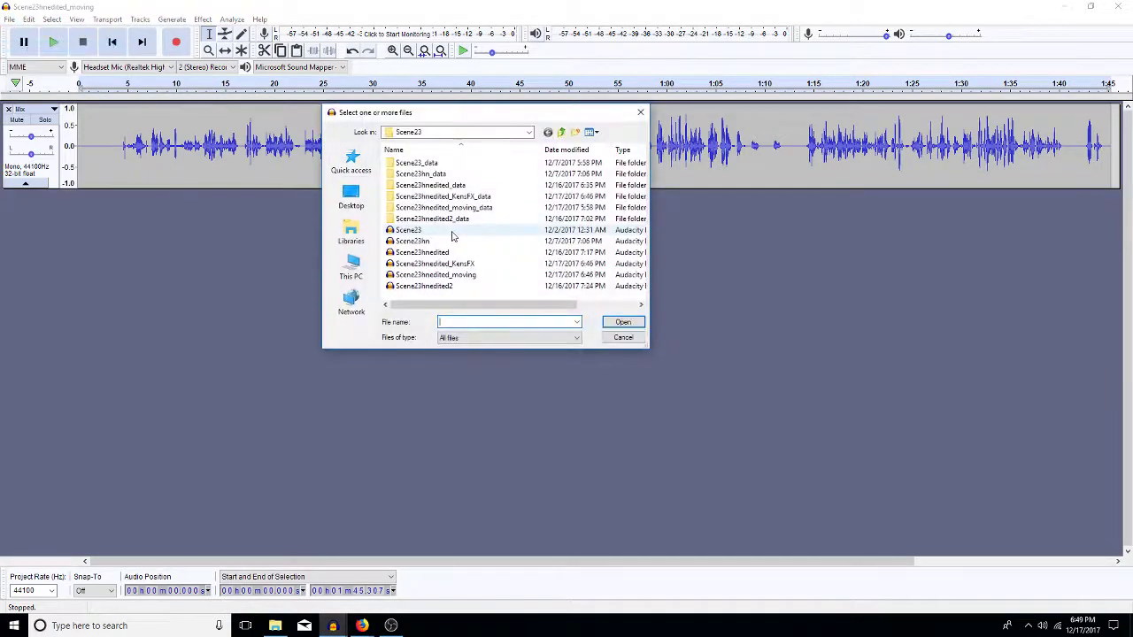
left_click(562, 133)
left_click(563, 133)
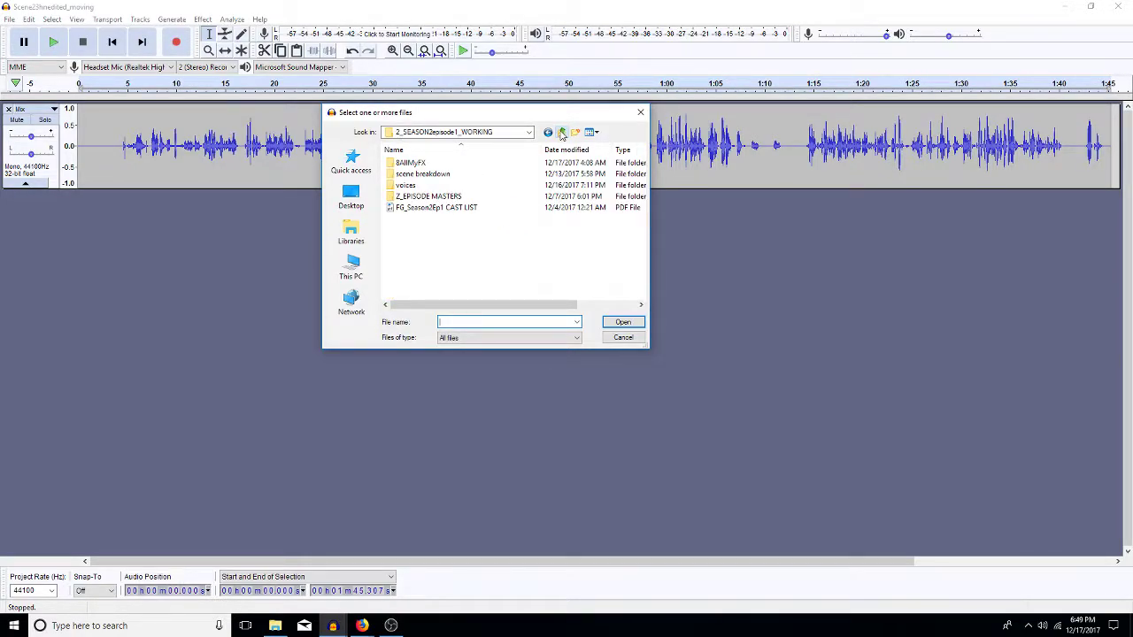
double_click(468, 166)
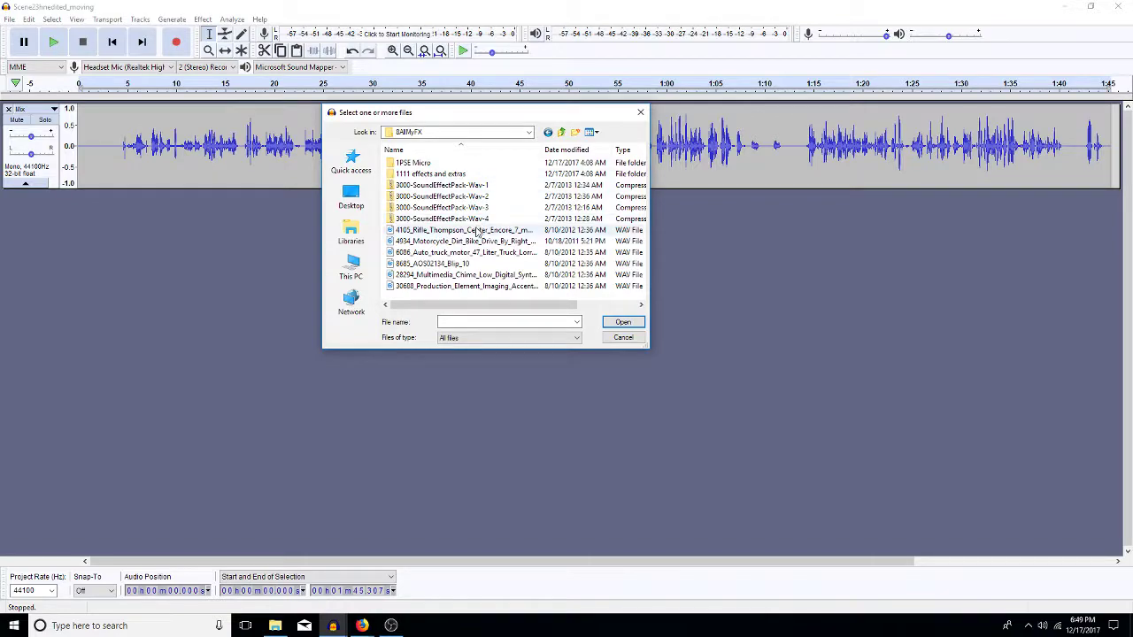
double_click(456, 175)
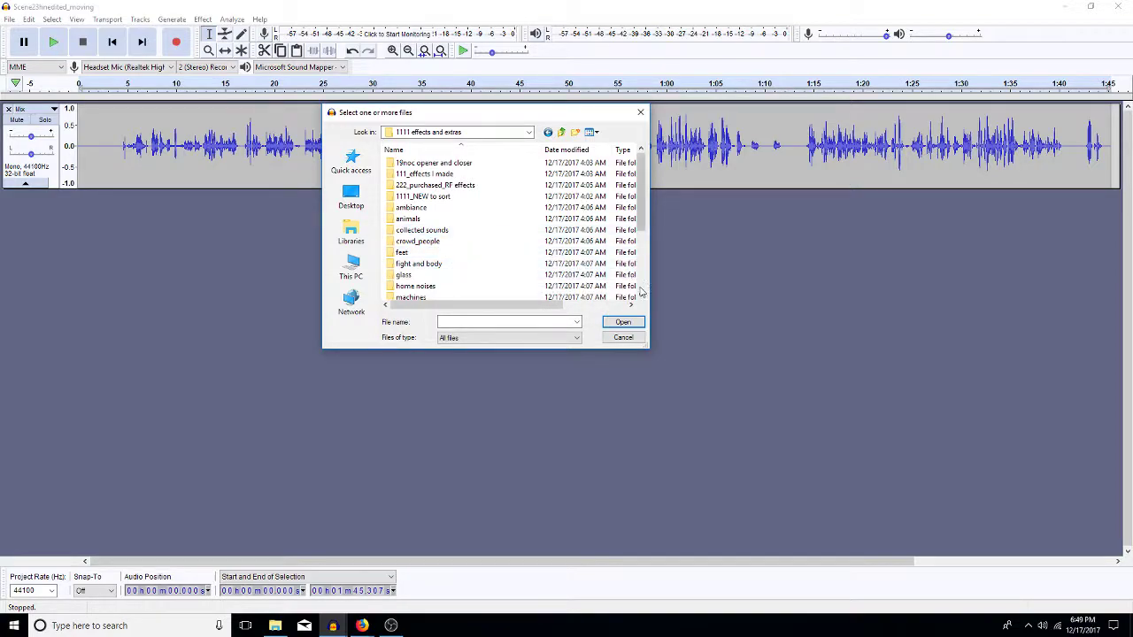
Browse to the clocks folder inside machines in the sound effects library
left_click(641, 298)
left_click(642, 297)
left_click(642, 297)
left_click(642, 297)
left_click(642, 298)
left_click(642, 297)
left_click(642, 298)
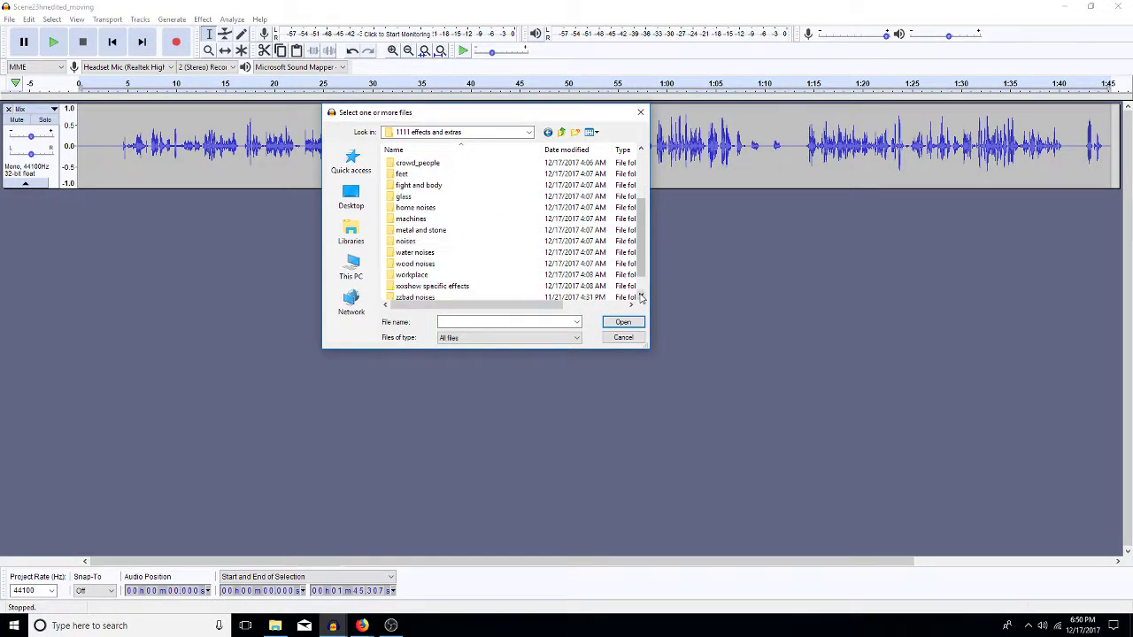
double_click(412, 220)
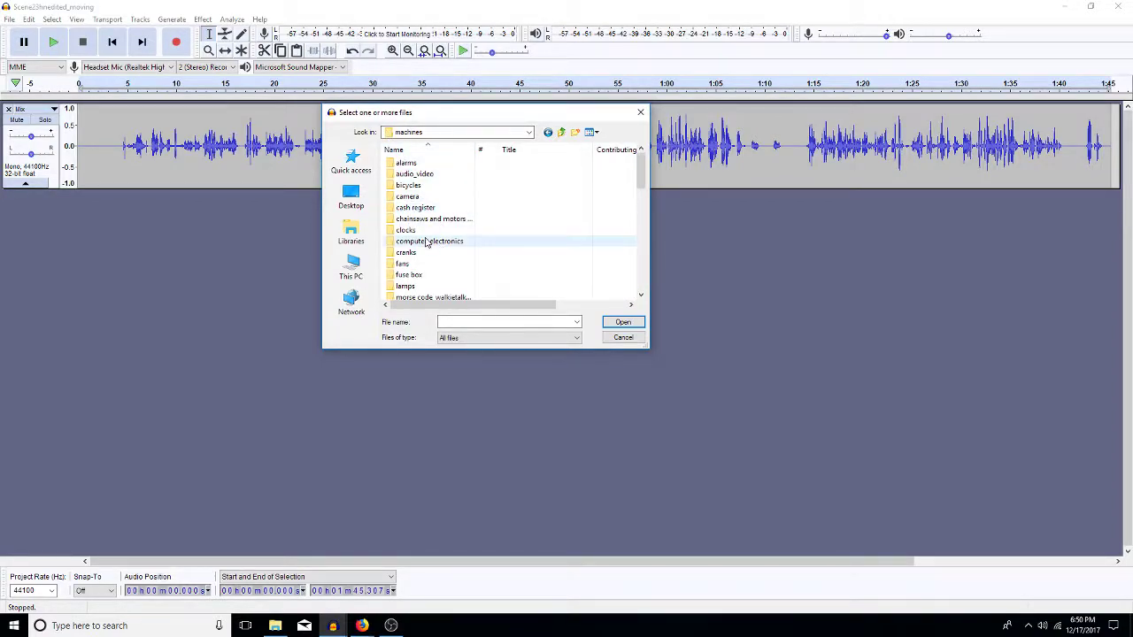
double_click(418, 230)
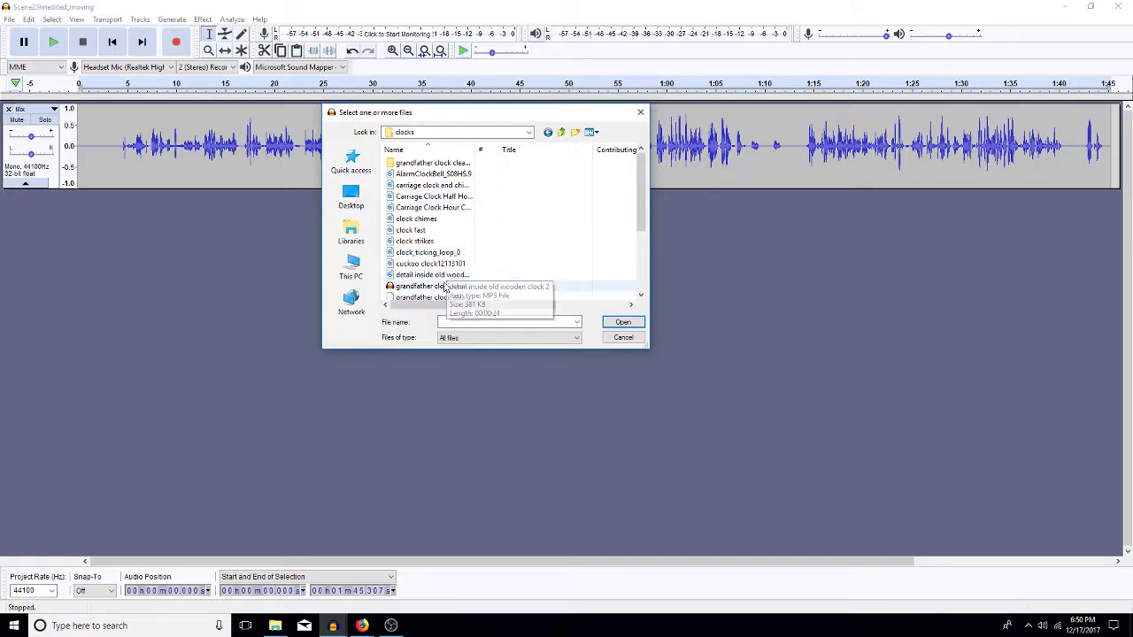
Open clock_ticking_loop_0 from the clocks folder and listen to its ticking
double_click(421, 255)
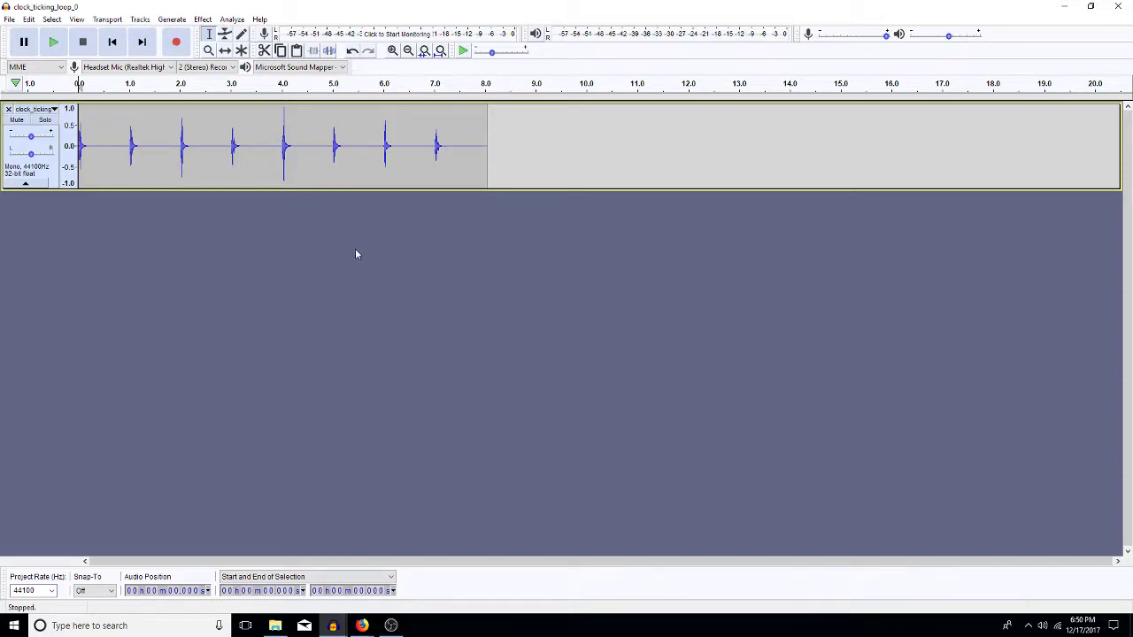
key("space")
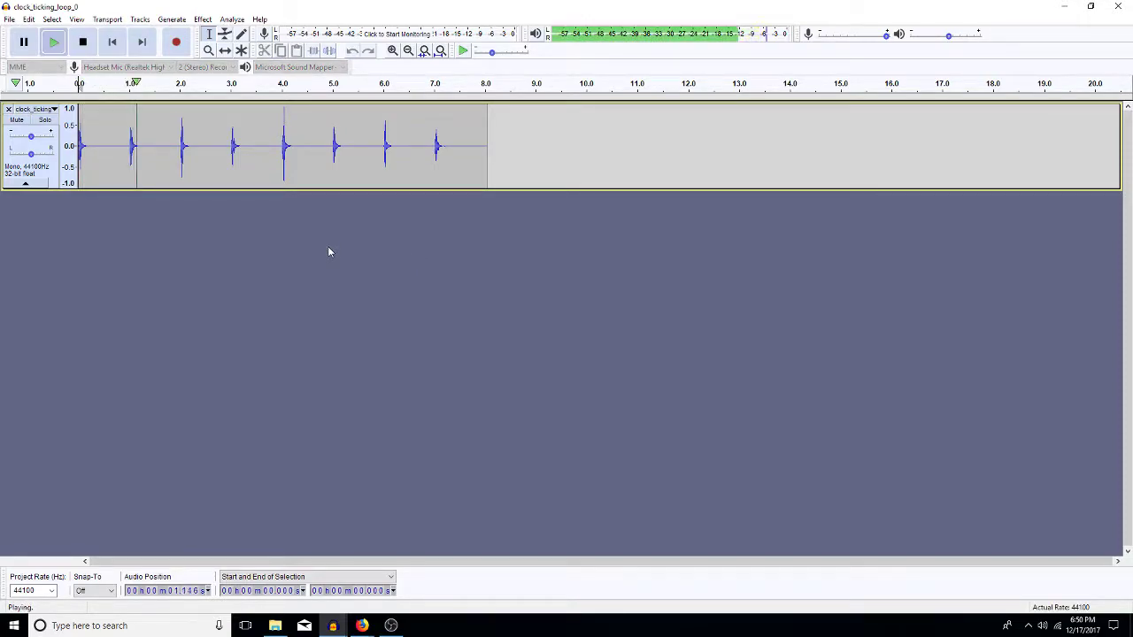
key("space")
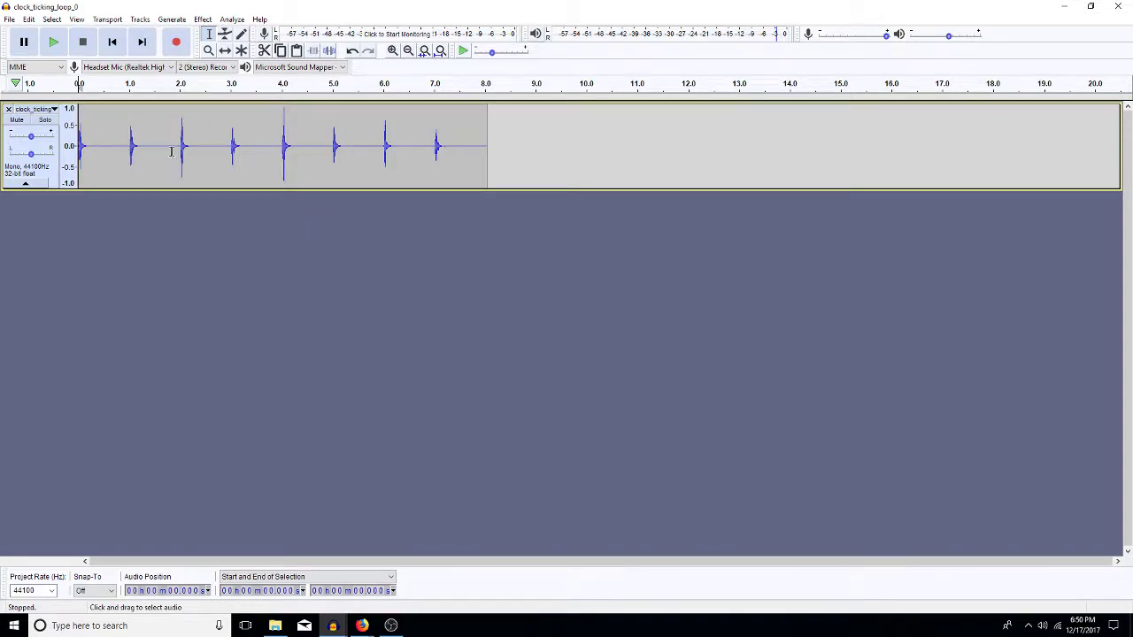
Audition the carriage clock and chime_jeh mixed file, and close it and clock_ticking_loop_0 without saving
left_click(9, 18)
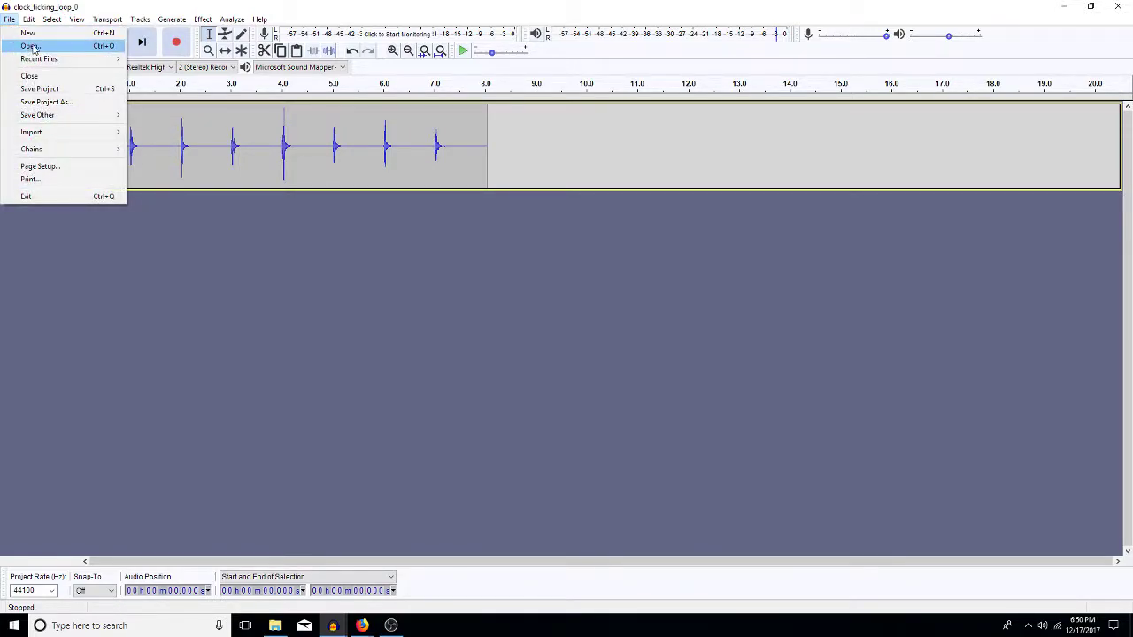
left_click(32, 46)
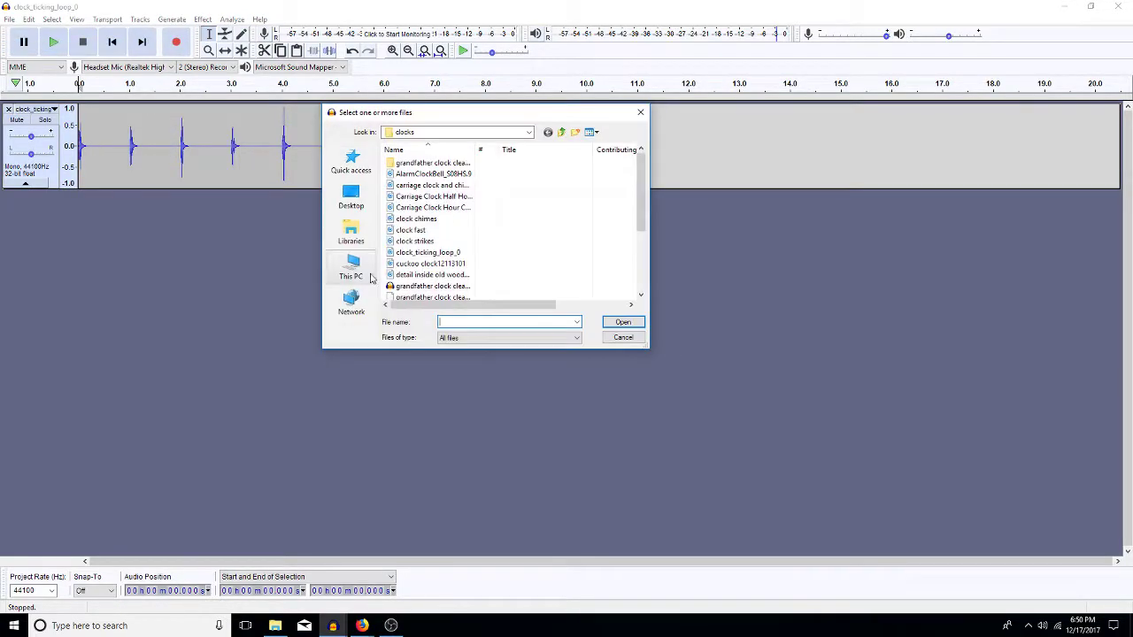
double_click(429, 186)
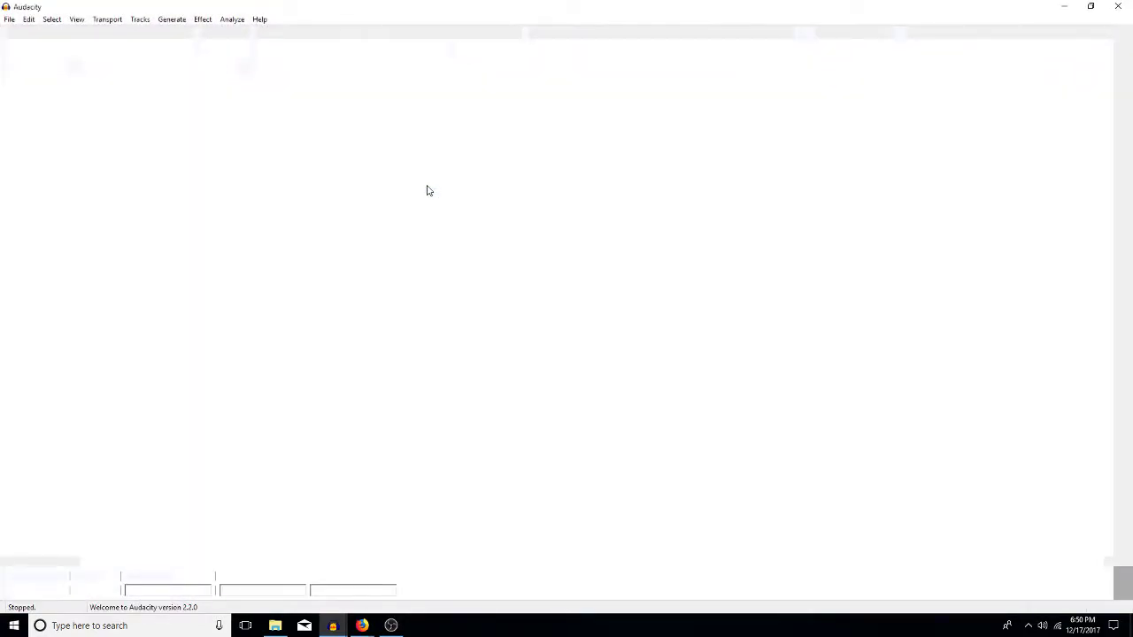
key("space")
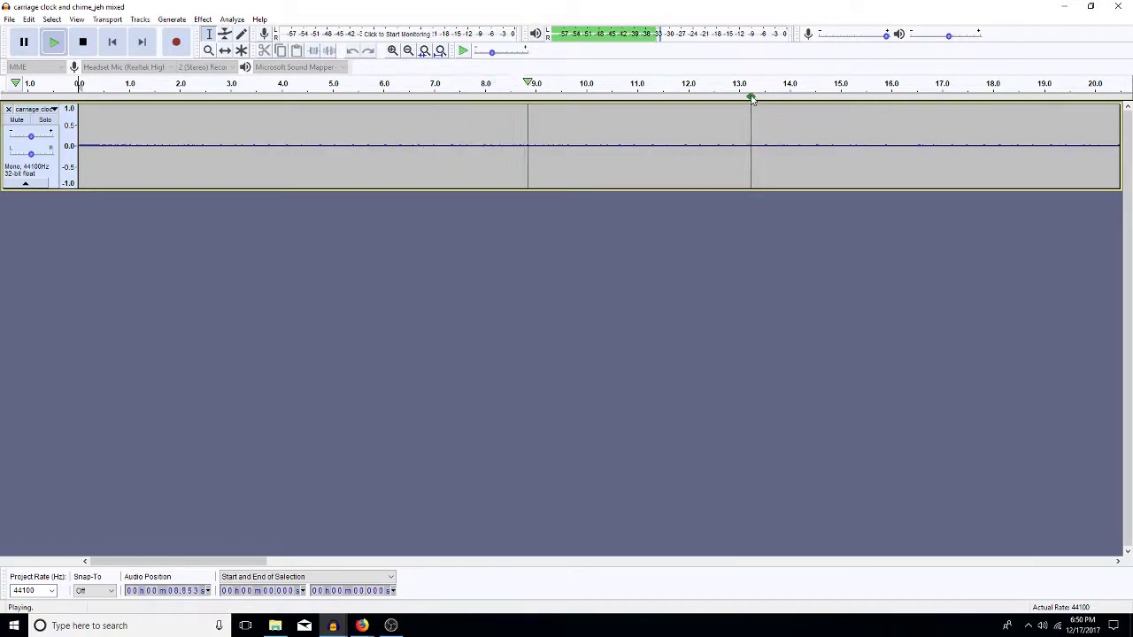
key("space")
left_click(1117, 6)
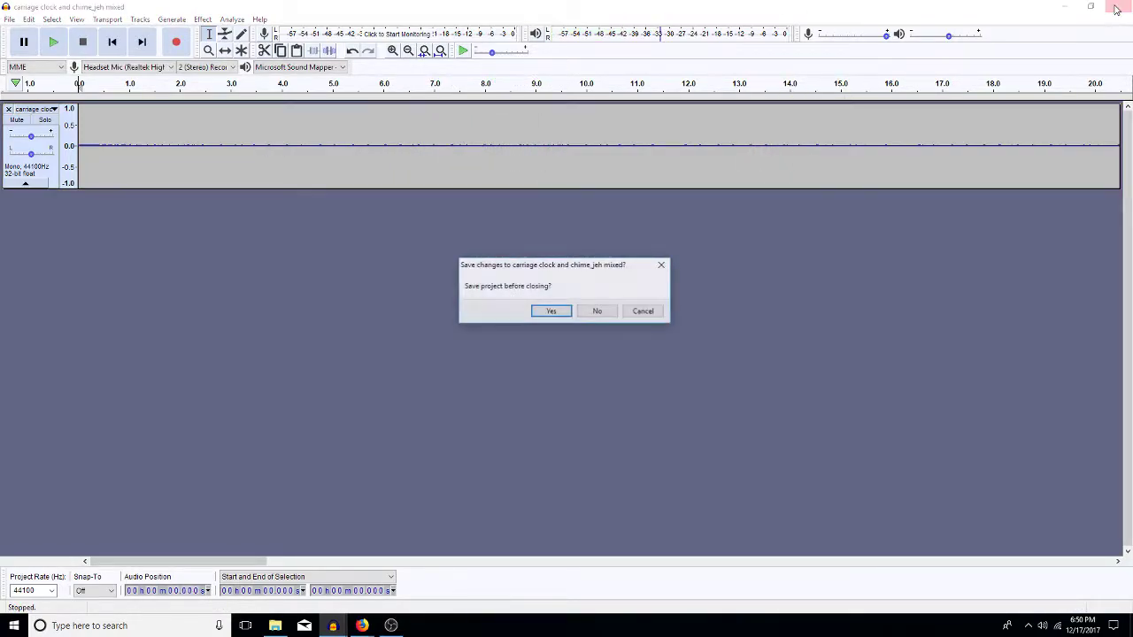
left_click(597, 311)
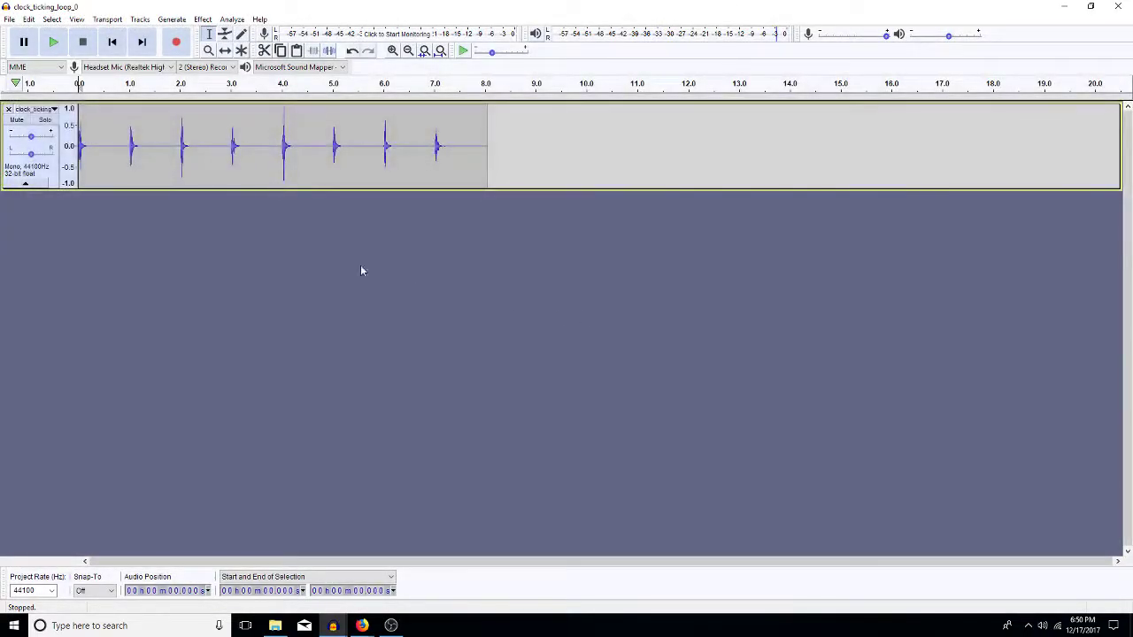
left_click(1117, 6)
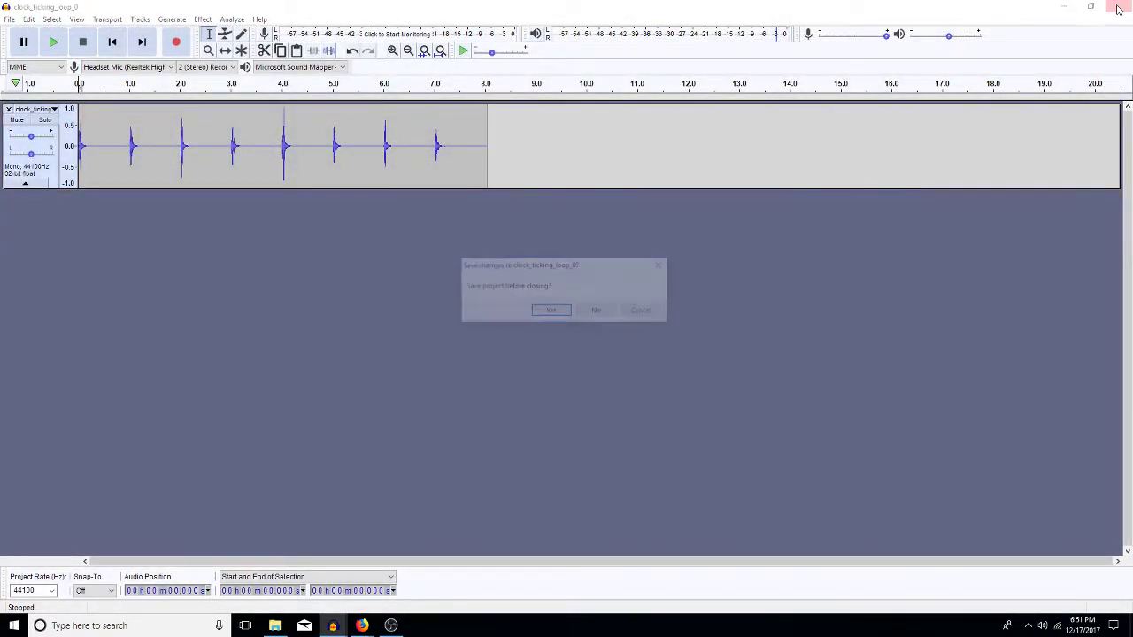
left_click(594, 312)
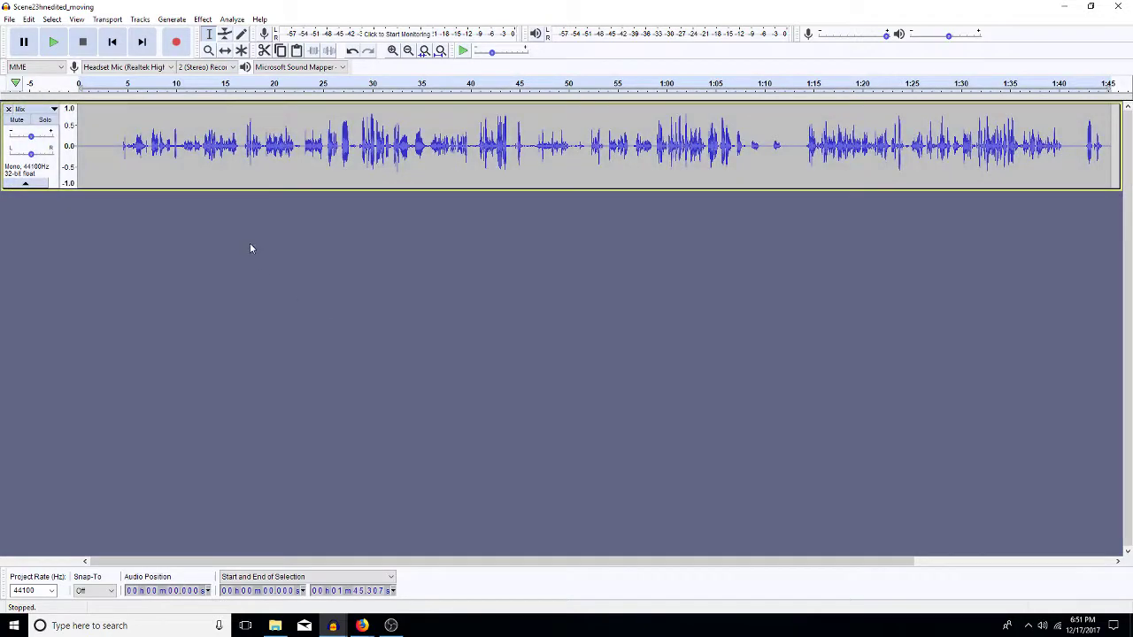
left_click(9, 18)
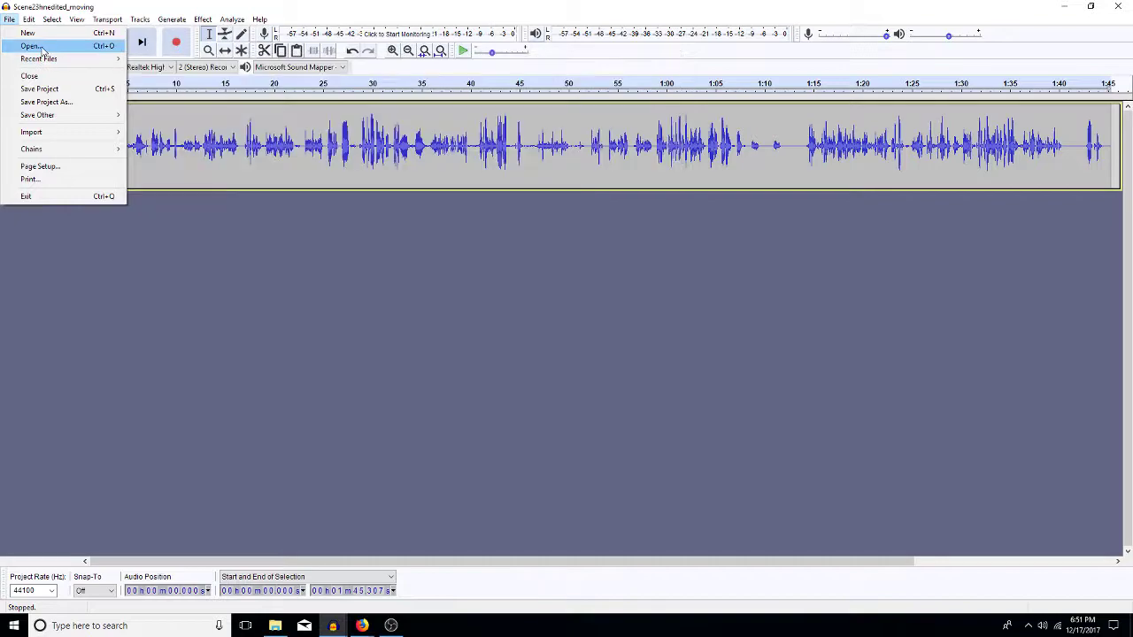
left_click(41, 46)
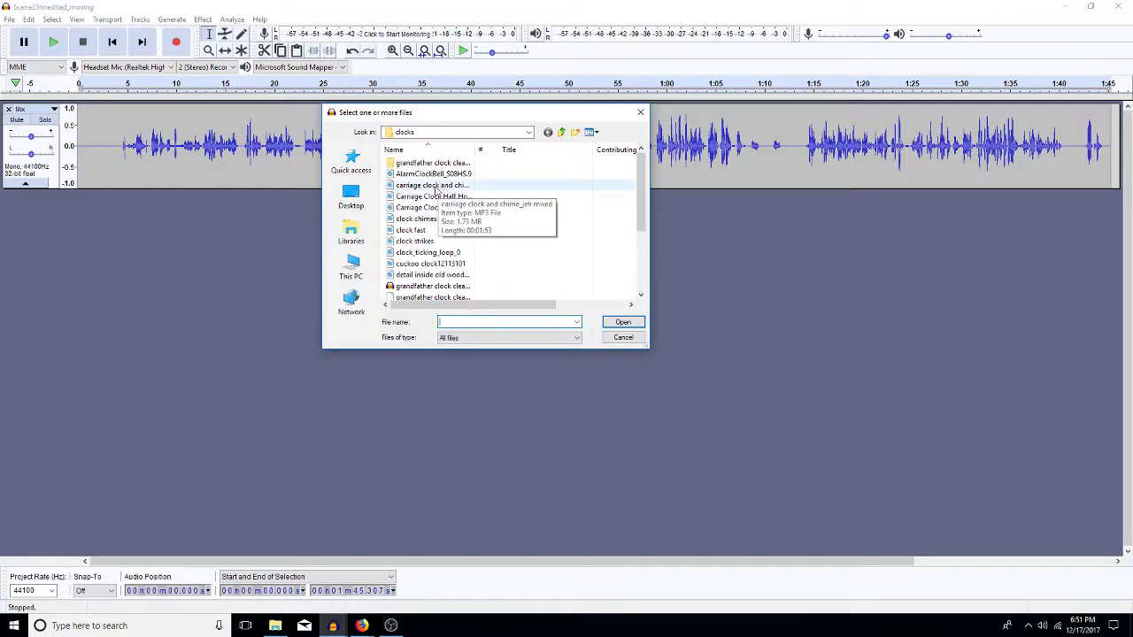
double_click(437, 175)
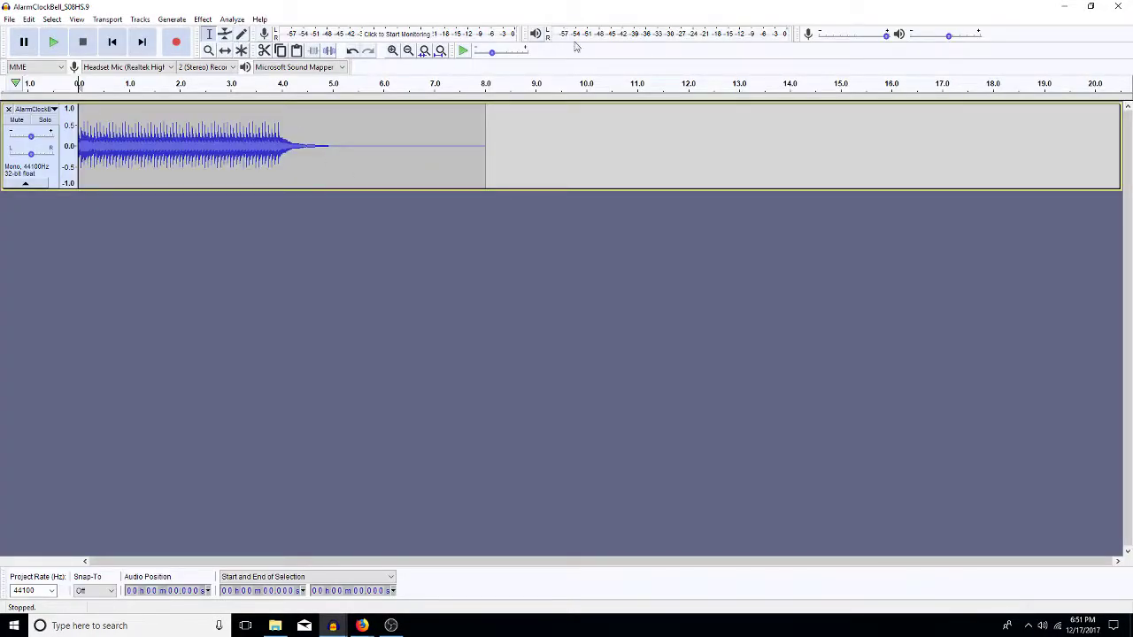
left_click(1118, 6)
left_click(597, 311)
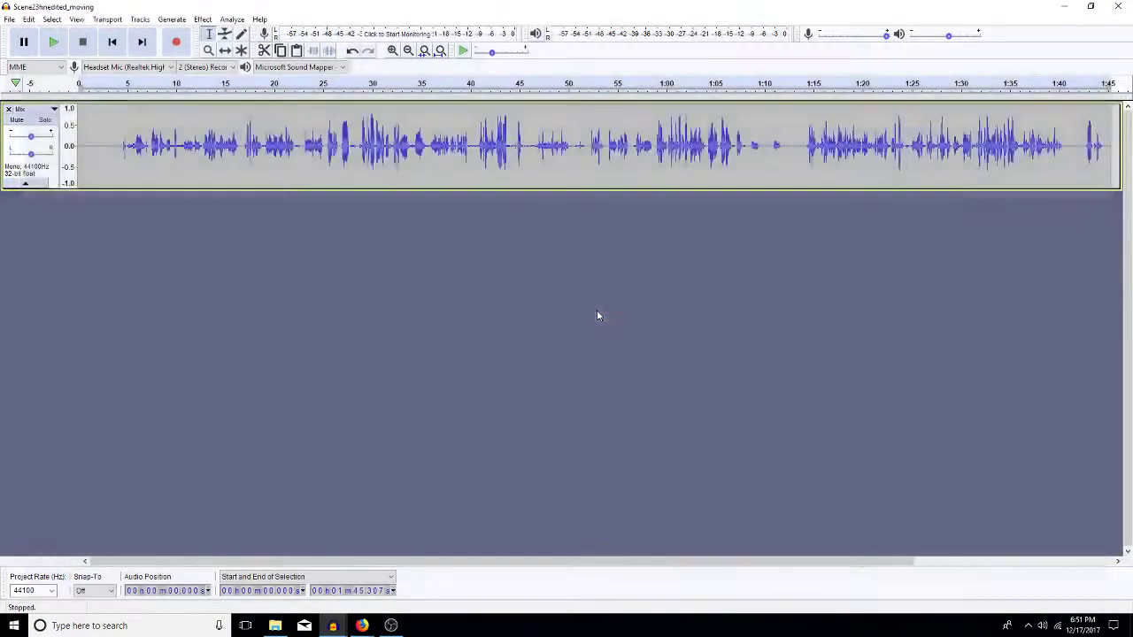
Open Small Clock Tick Loop from the clocks folder and play it briefly
left_click(9, 19)
left_click(27, 48)
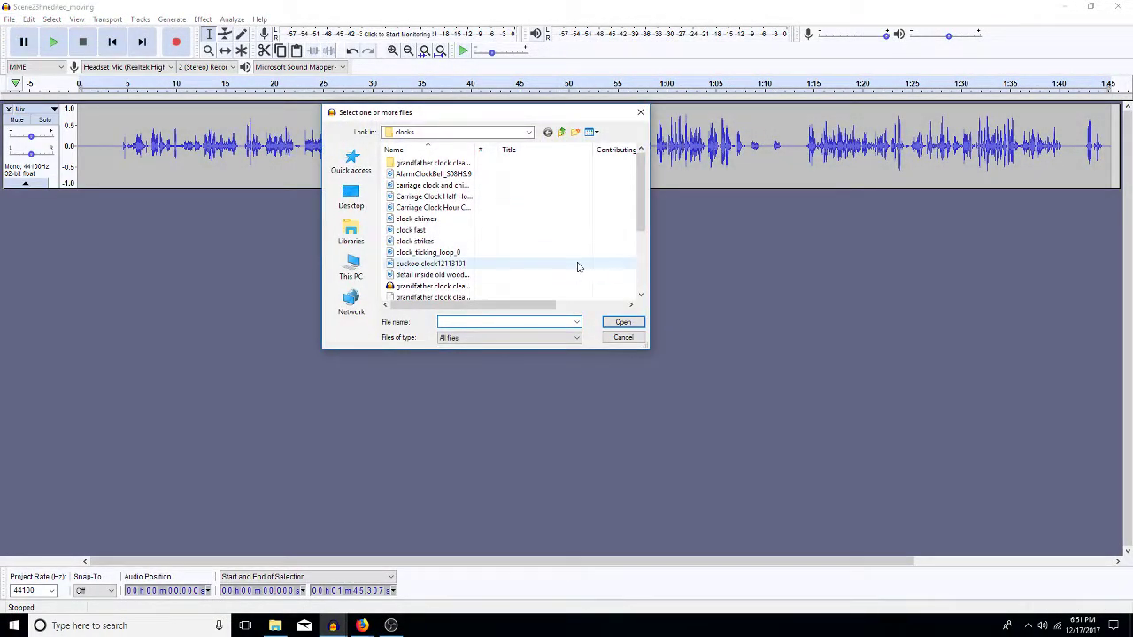
scroll(449, 227, "down", 3)
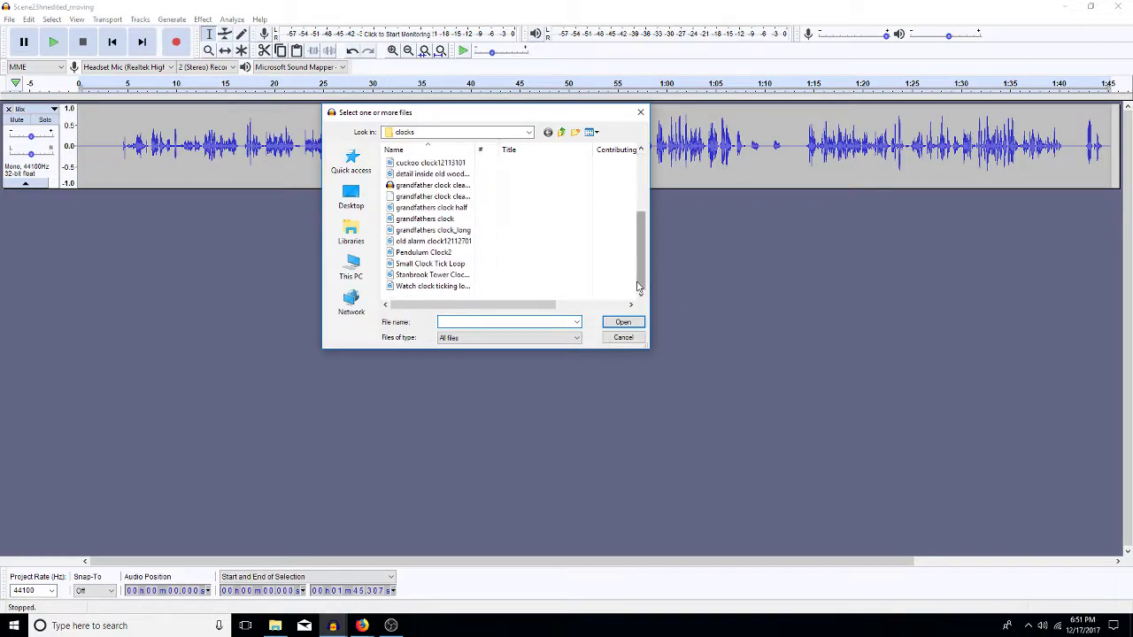
double_click(447, 264)
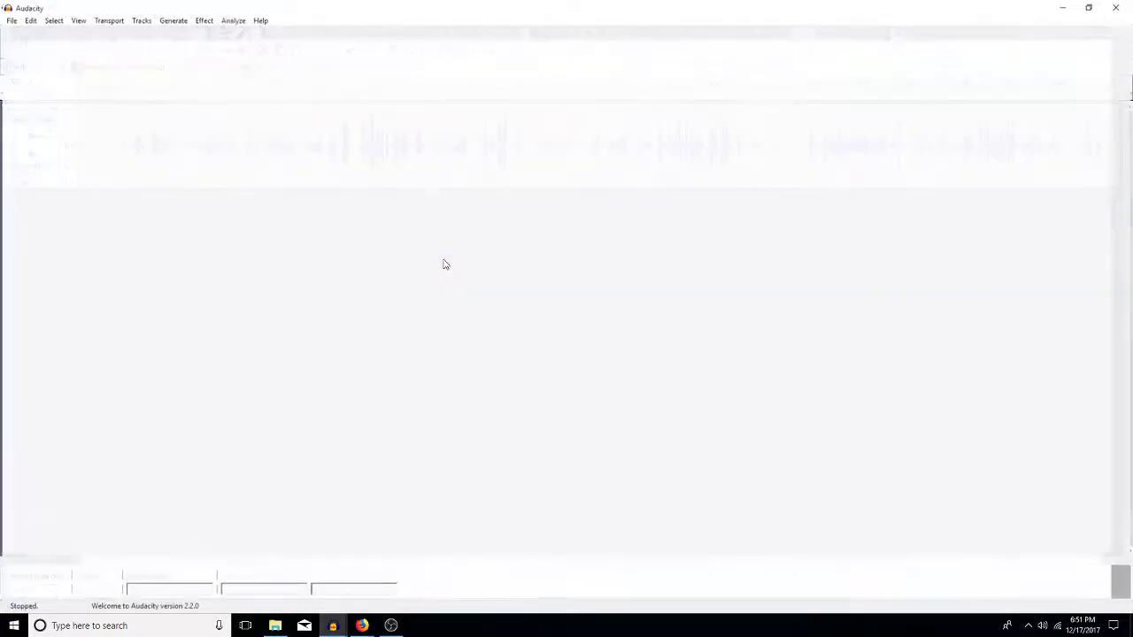
key("space")
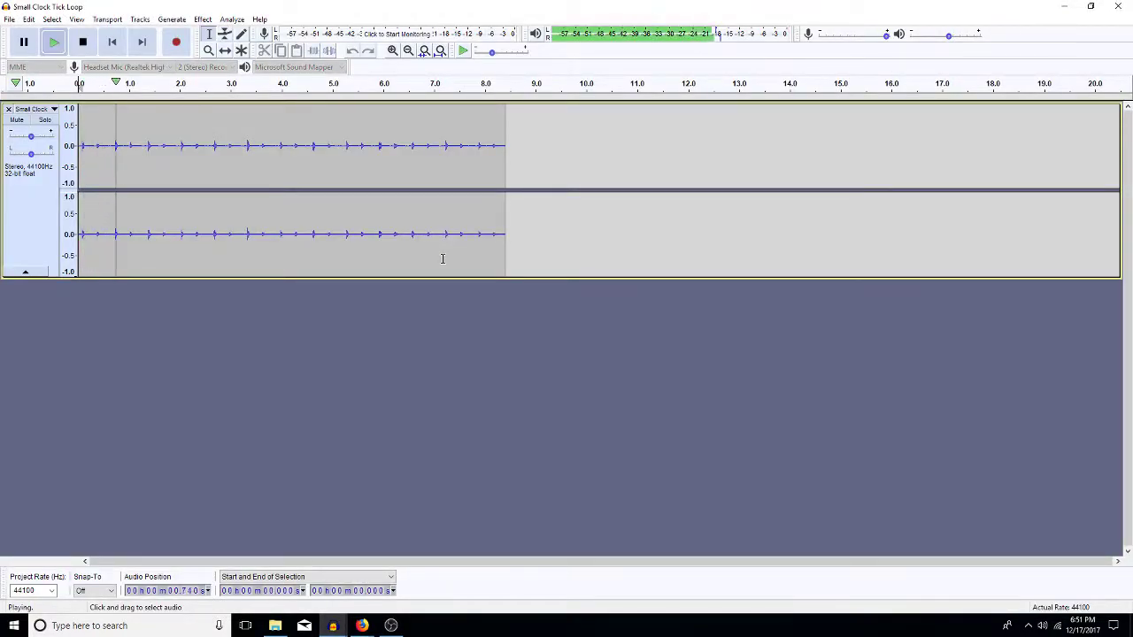
key("space")
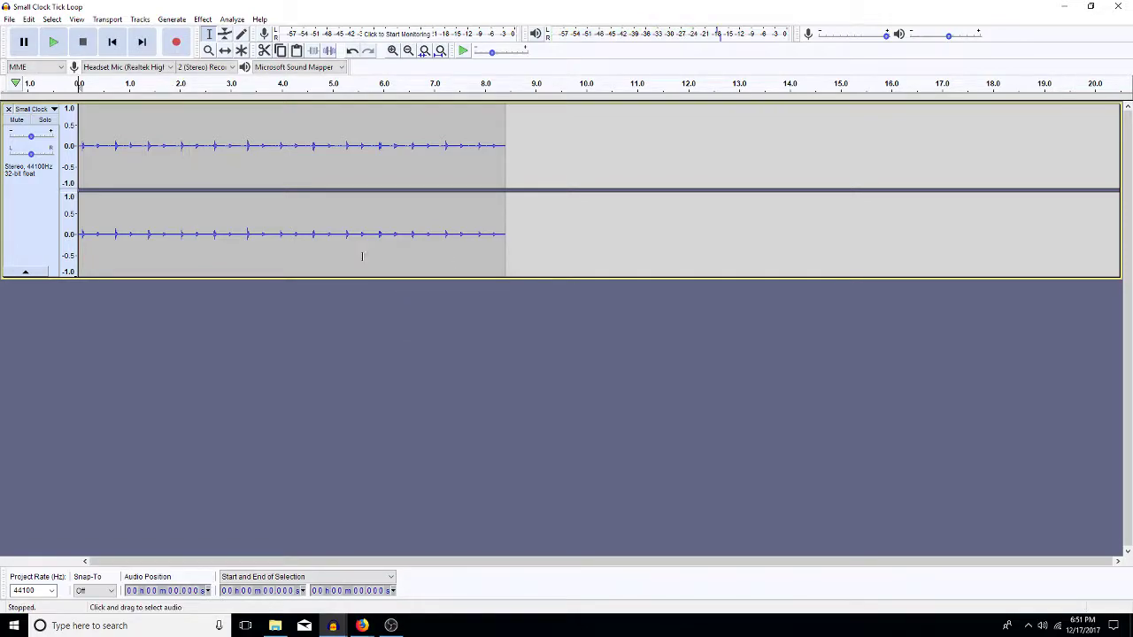
Select the whole Small Clock Tick Loop clip and mix its stereo track down to mono
left_click(304, 248)
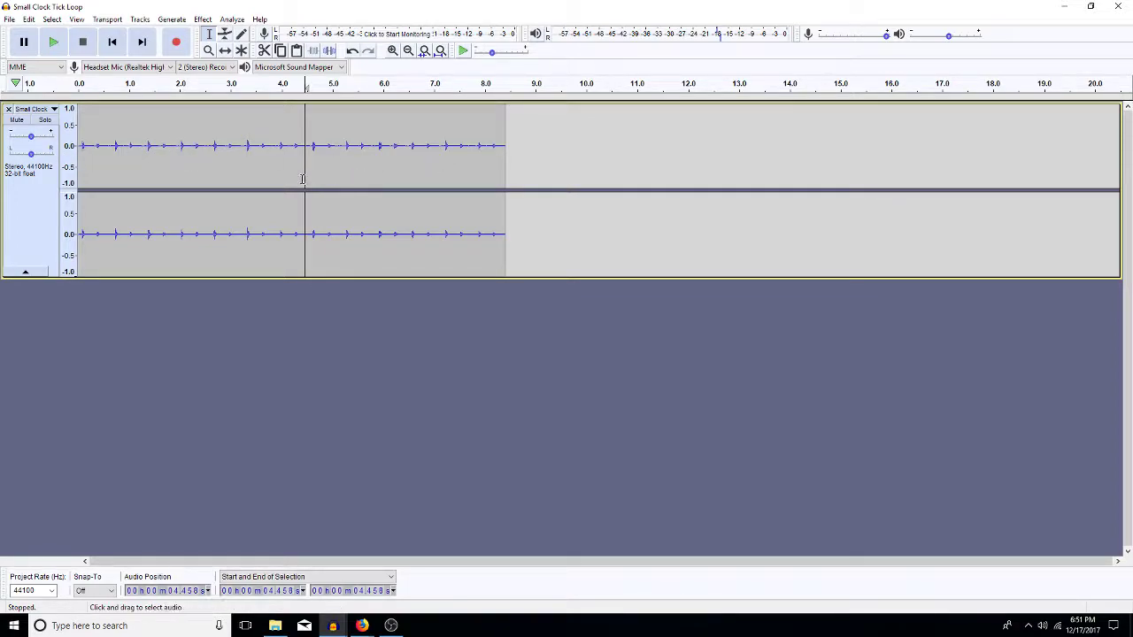
key("space")
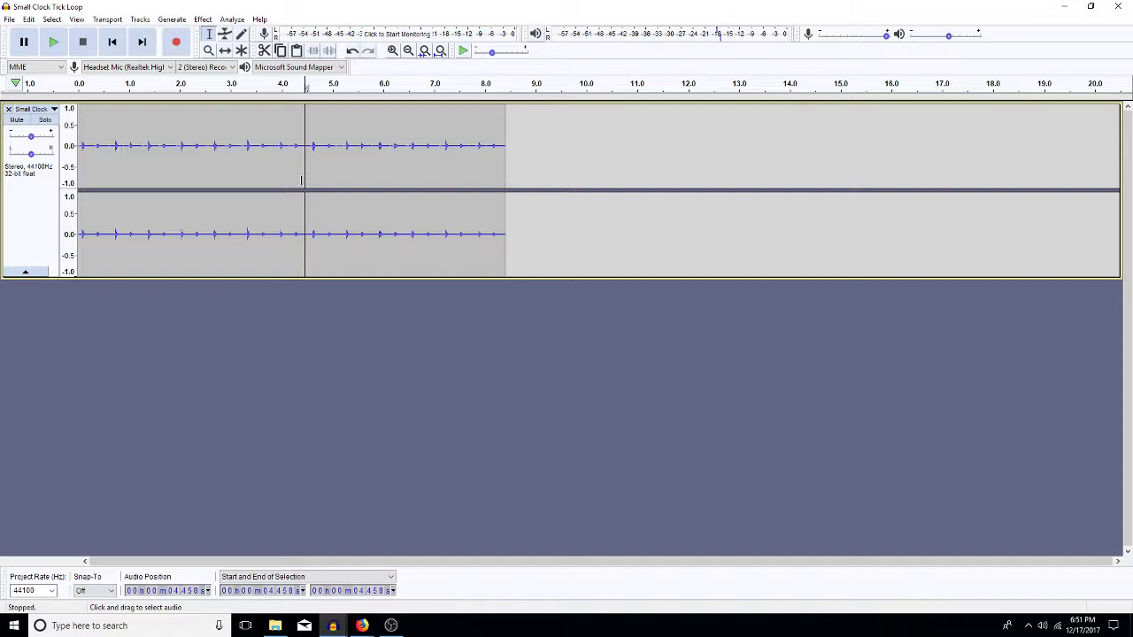
key("ctrl+a")
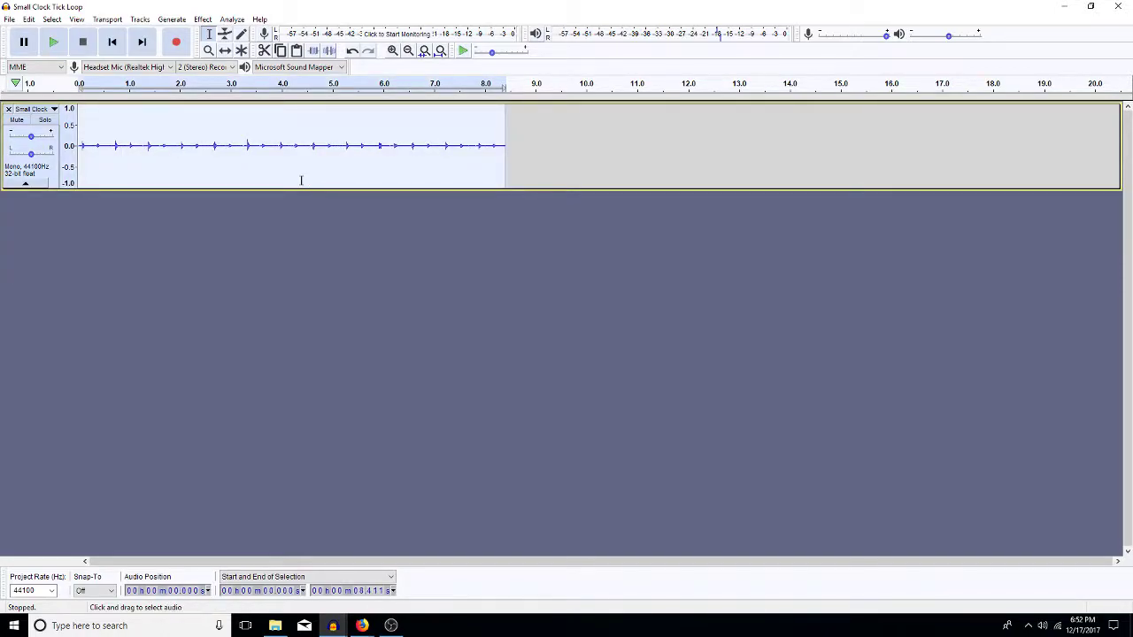
Apply the High Pass Filter with a 6 dB rolloff to the whole clock tick clip and play back the result
key("ctrl+f")
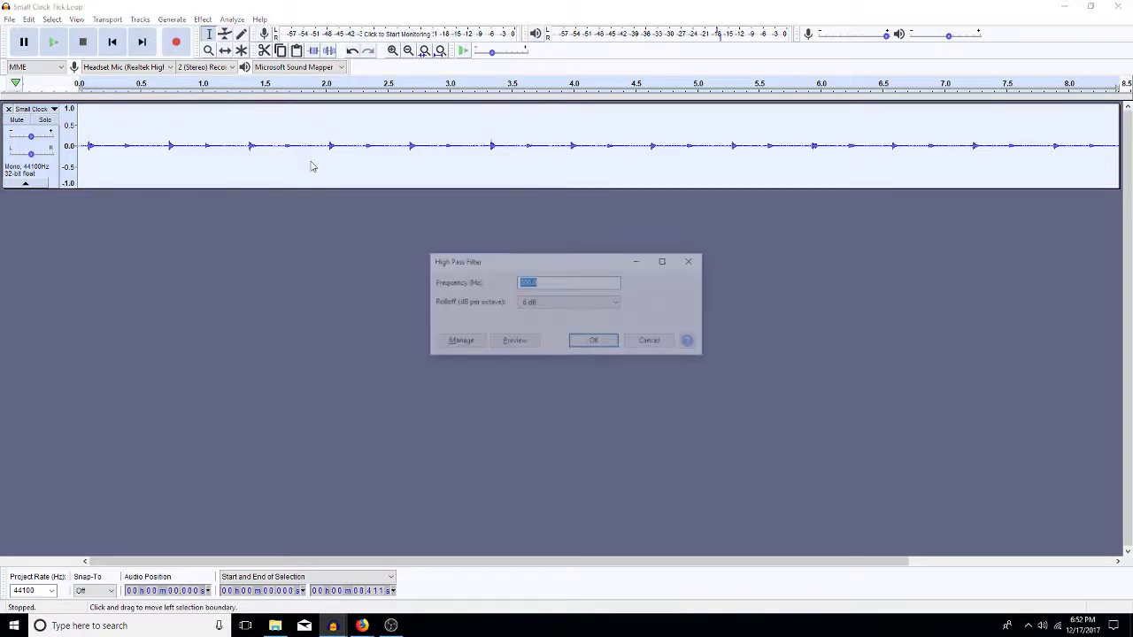
key("Return")
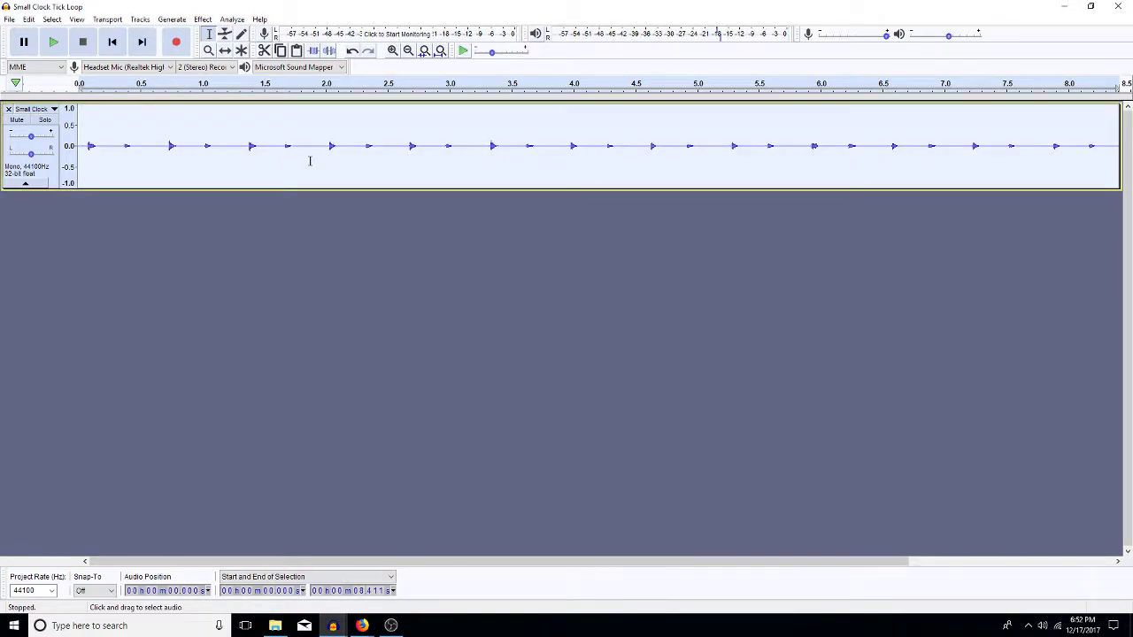
key("space")
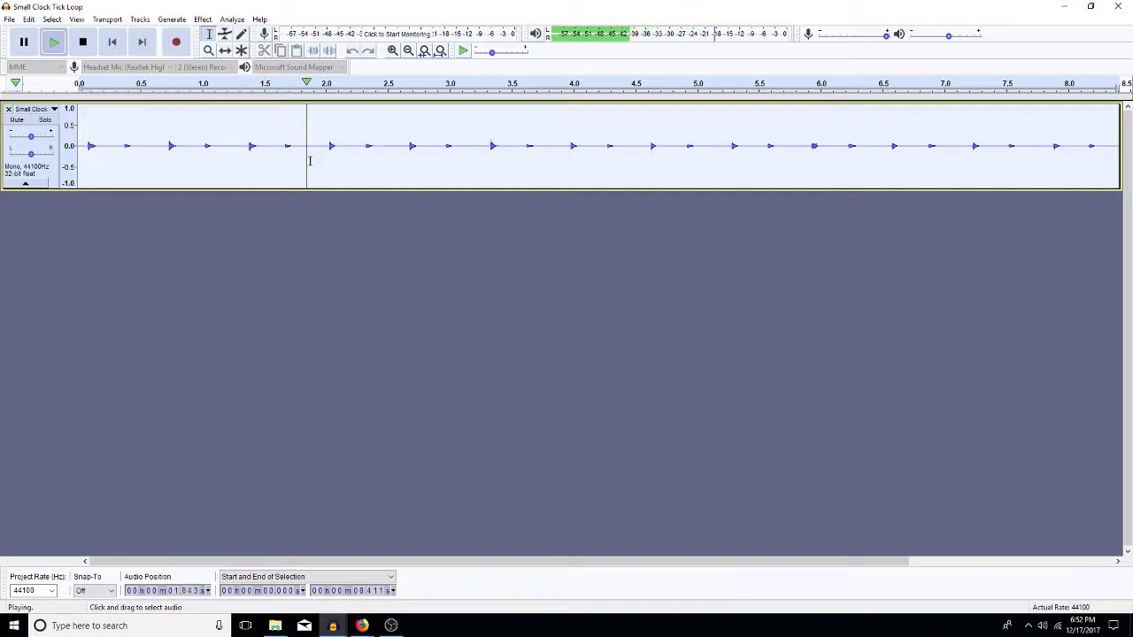
key("space")
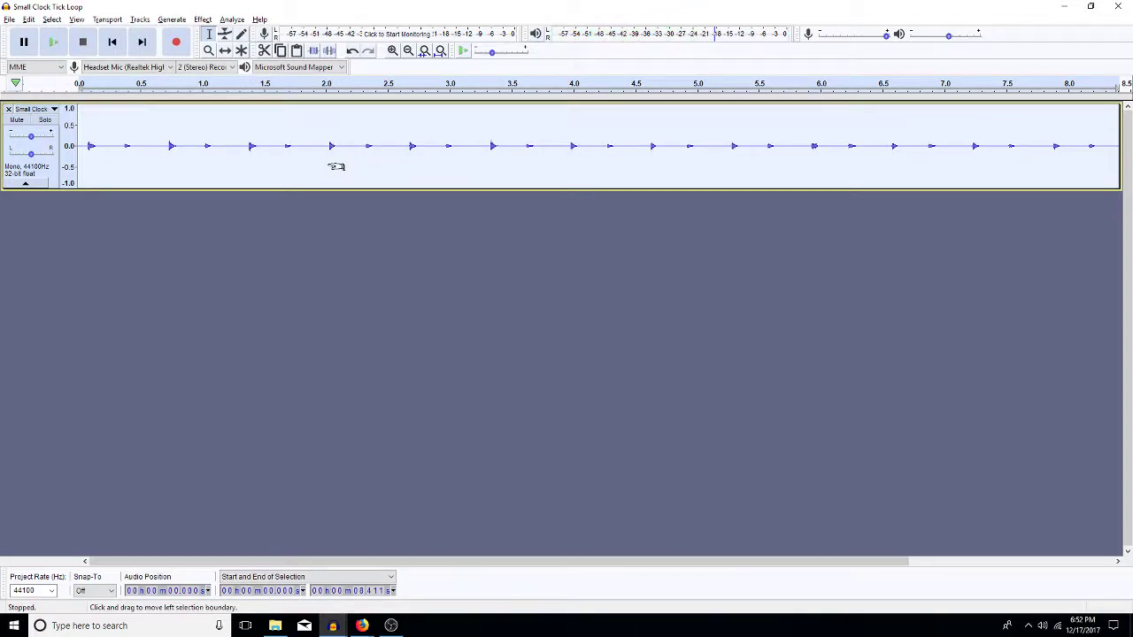
Strongly reduce the level of the whole clock tick clip and play back the result
key("Return")
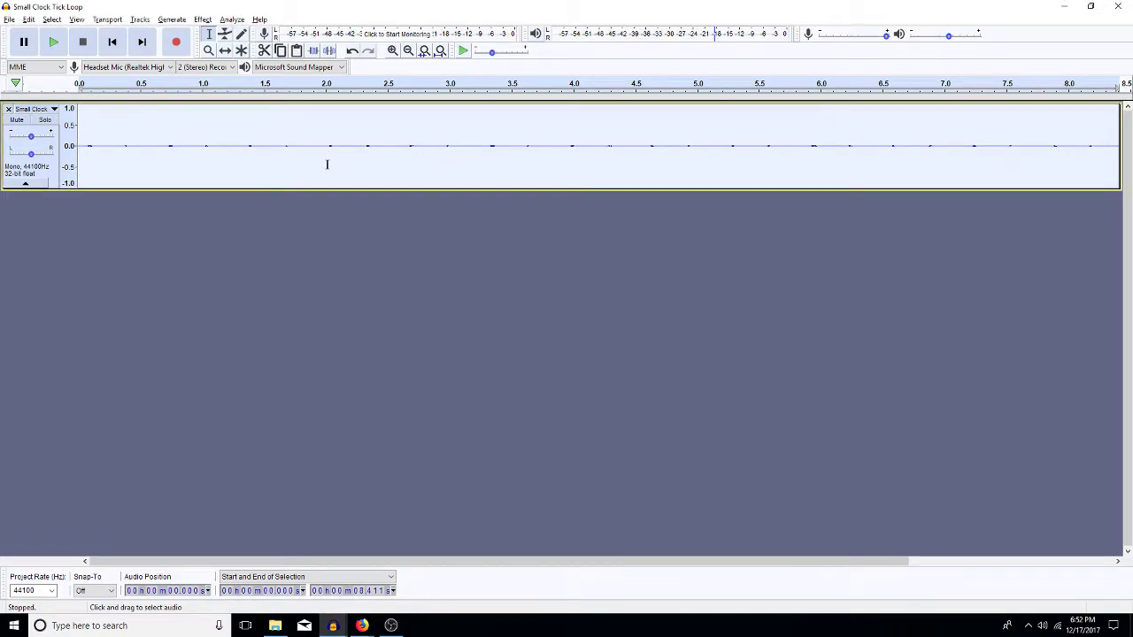
key("space")
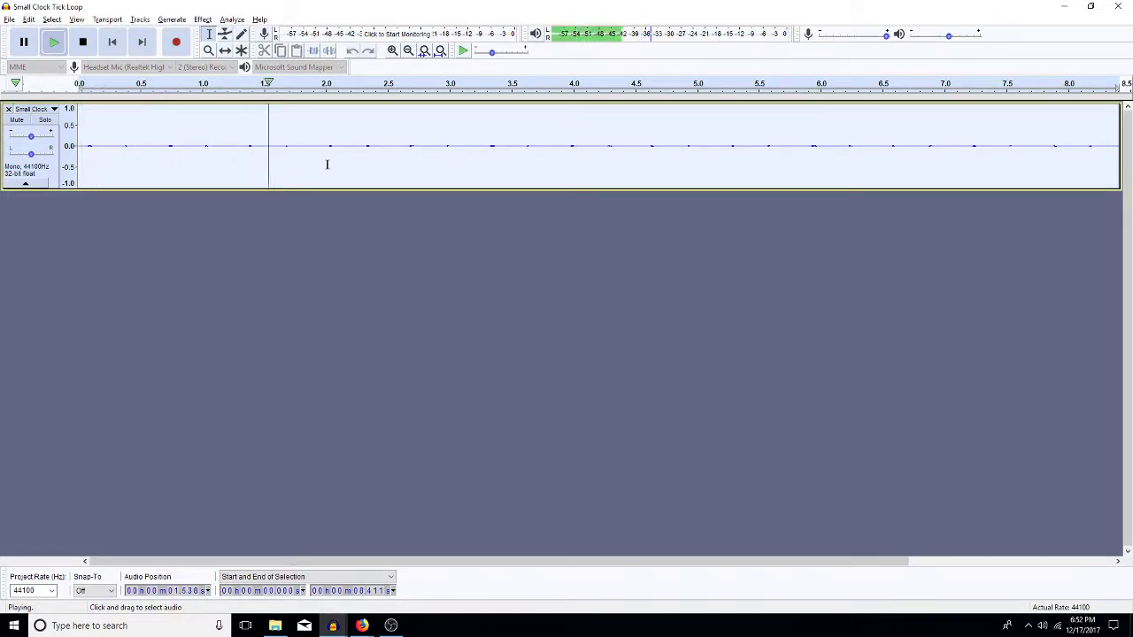
key("space")
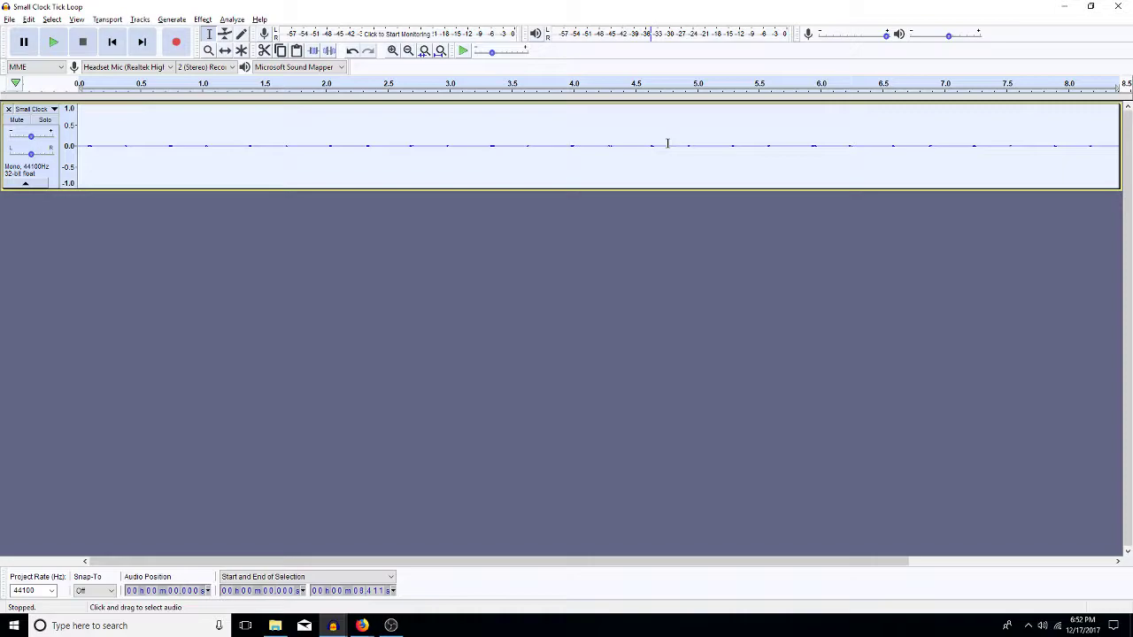
Duplicate the clock track twice and amplify the middle copy to full scale
key("ctrl+d")
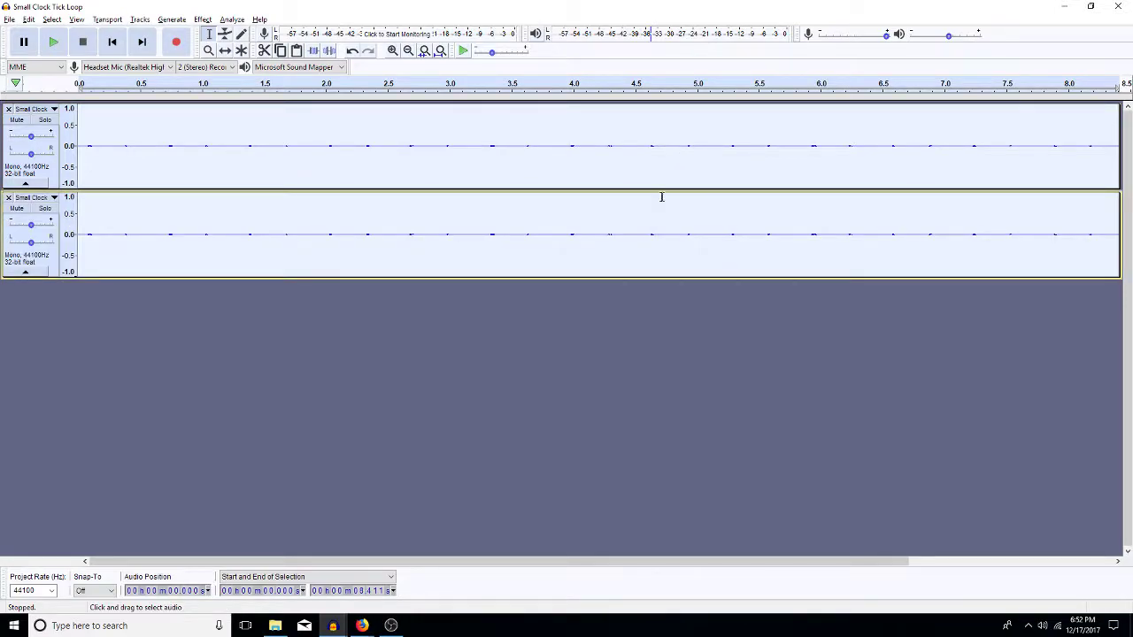
left_click(478, 287)
left_click(481, 233)
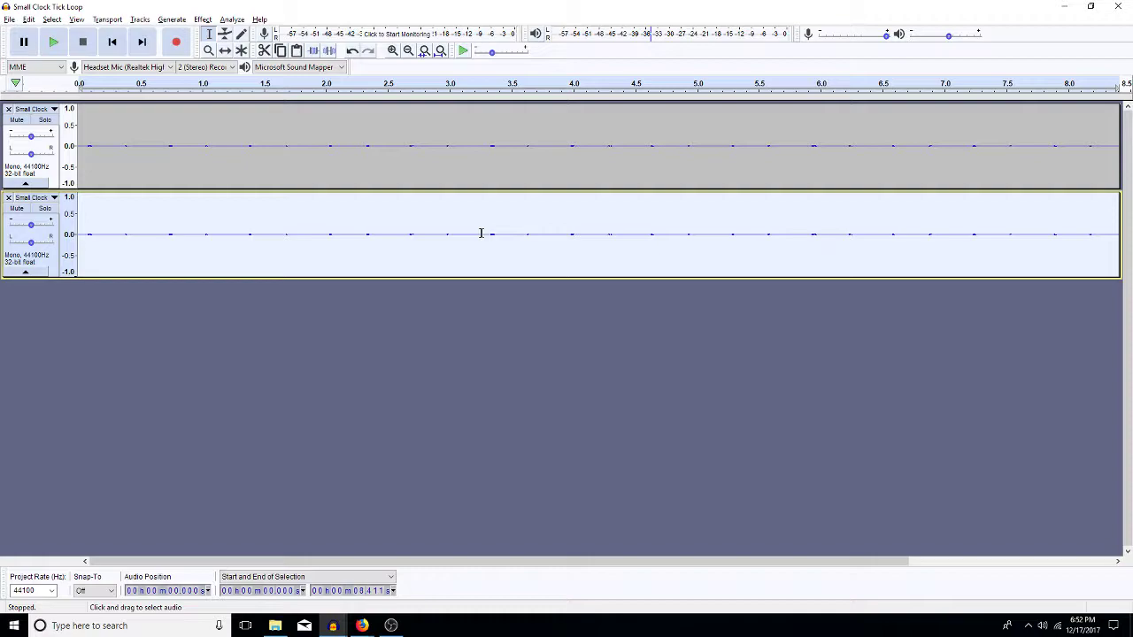
key("ctrl+d")
left_click(461, 237)
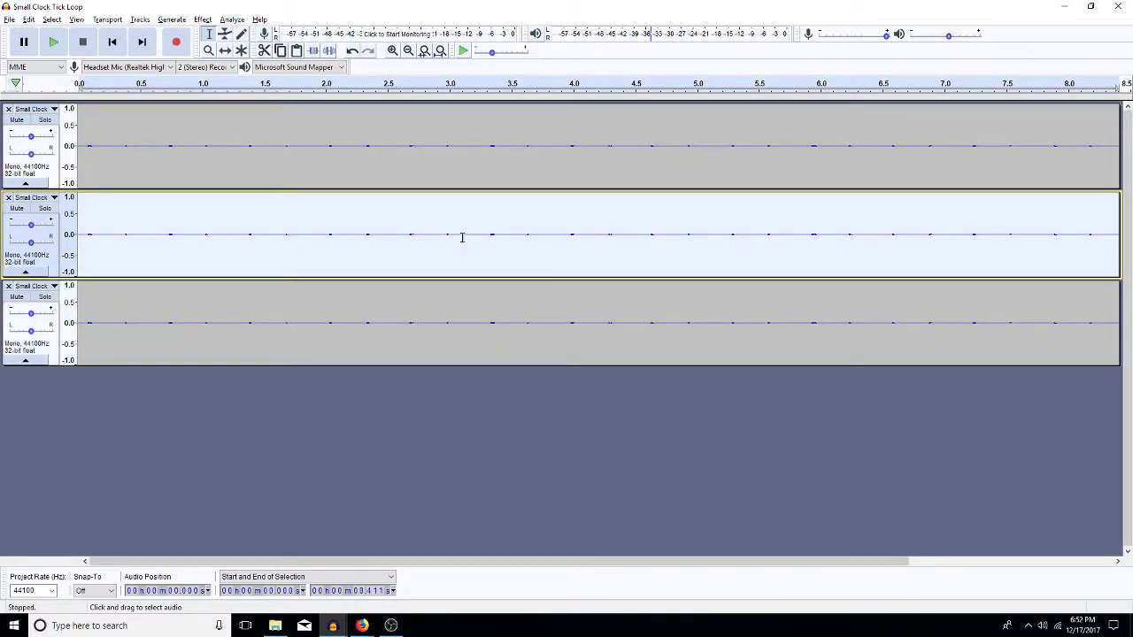
key("ctrl+r")
key("Return")
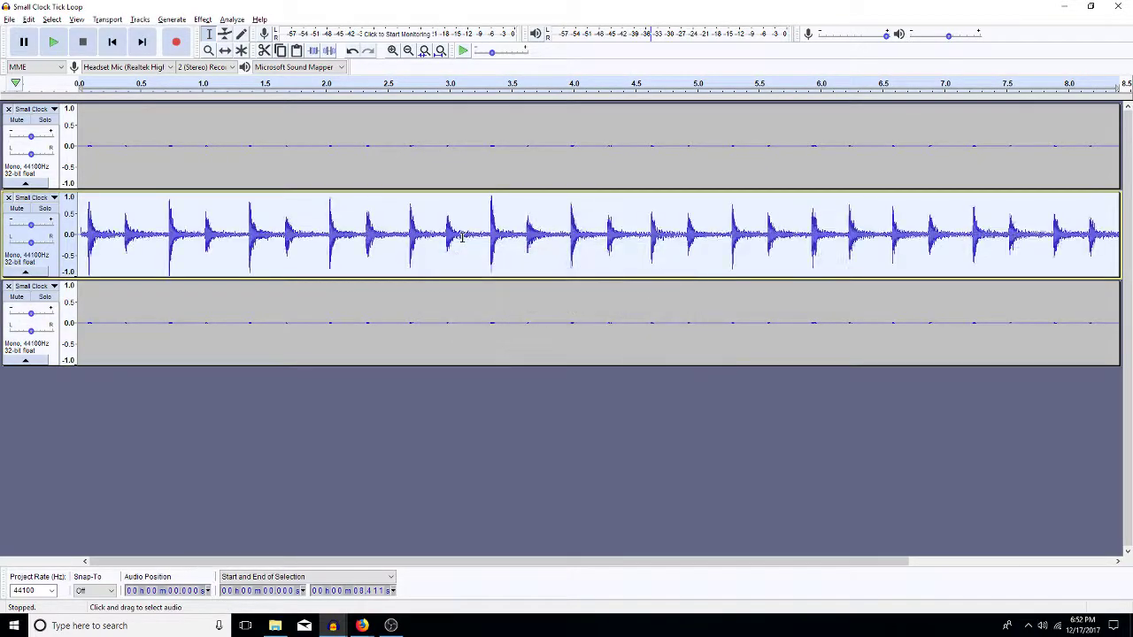
Compare the gap between ticks in the two copies, then solo the third track and play its 0.567–0.710 s range
mouse_move(152, 237)
left_mouse_down()
mouse_move(178, 244)
mouse_move(163, 248)
left_mouse_up()
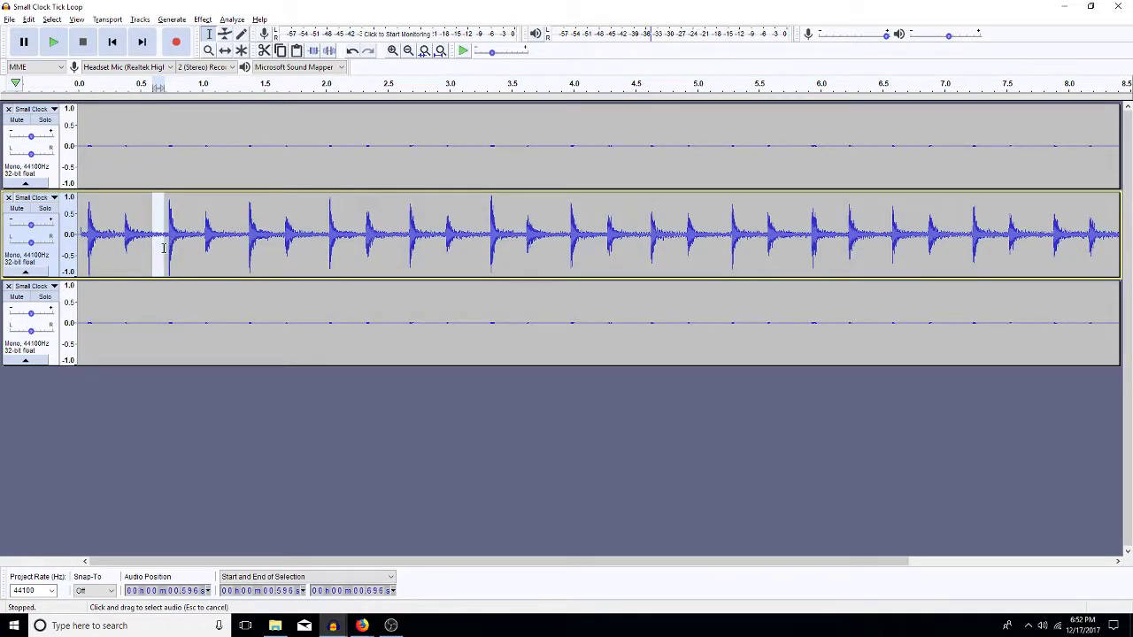
left_click_drag(168, 317, 148, 334)
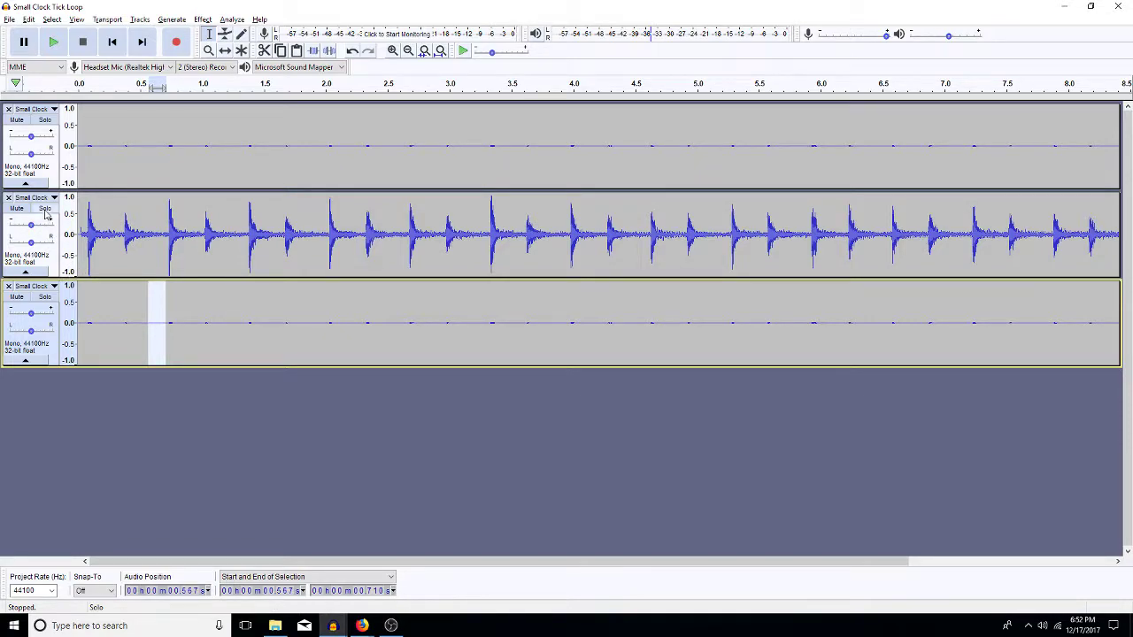
left_click(56, 300)
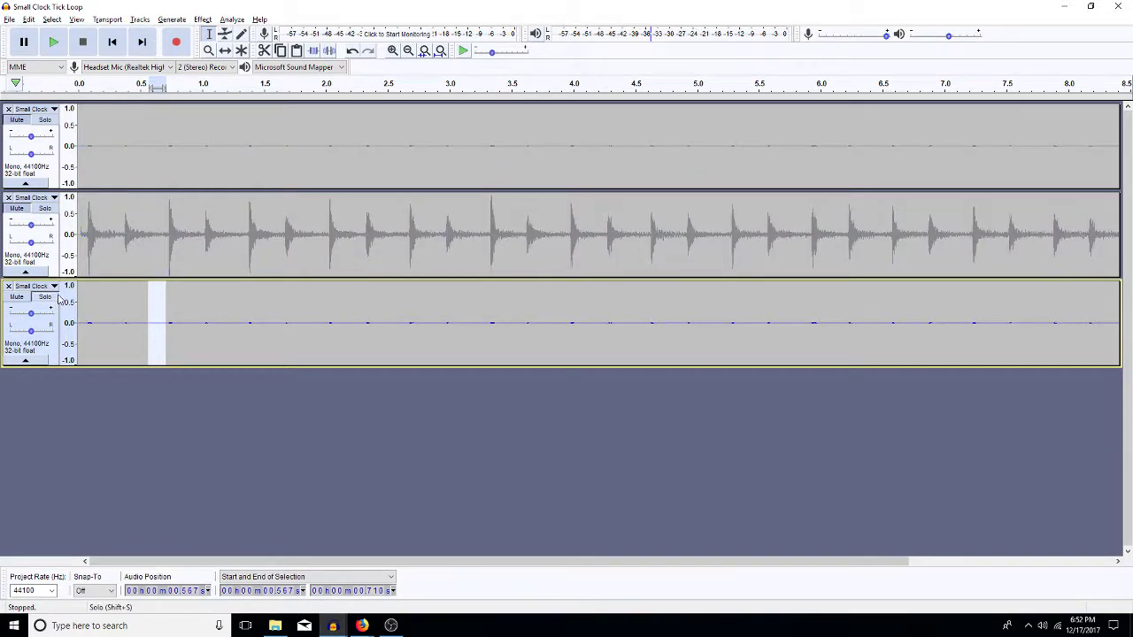
key("space")
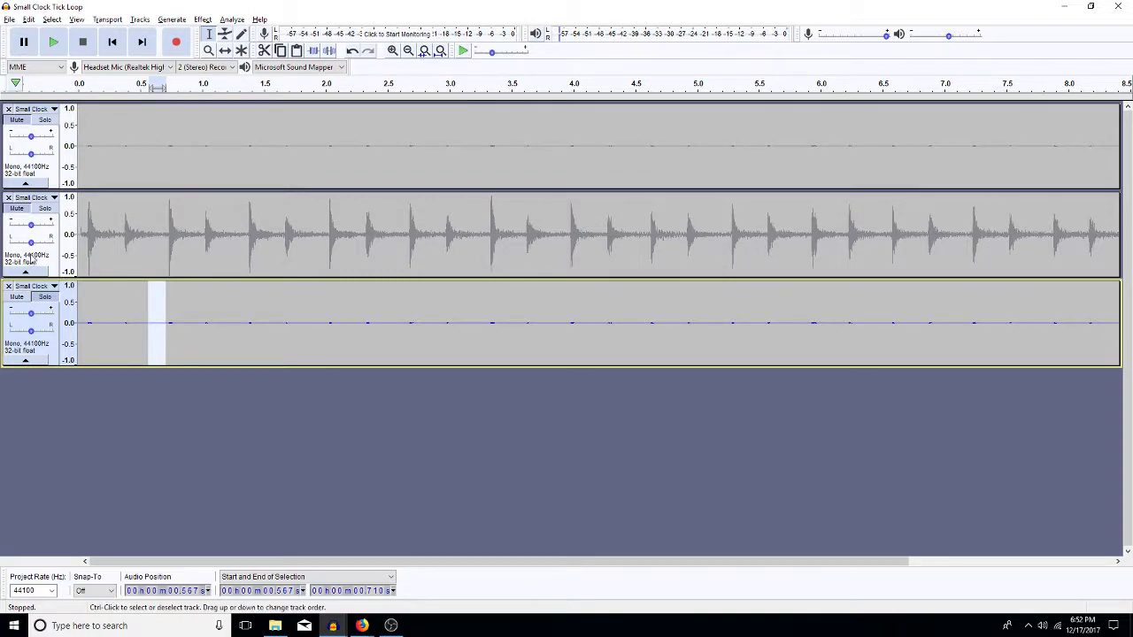
Delete both duplicate tracks, keeping only the original clock track
left_click(8, 286)
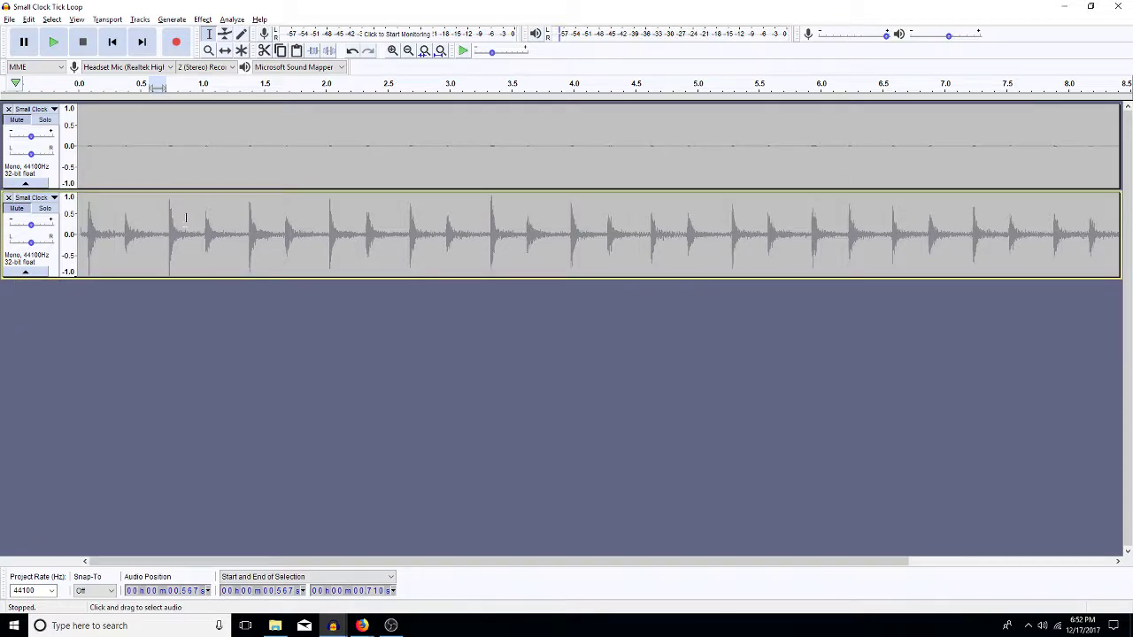
left_click(8, 197)
Apply Noise Reduction to the whole clip at 12 dB, sensitivity 6.00 and 3 smoothing bands, and play it back soloed
double_click(224, 148)
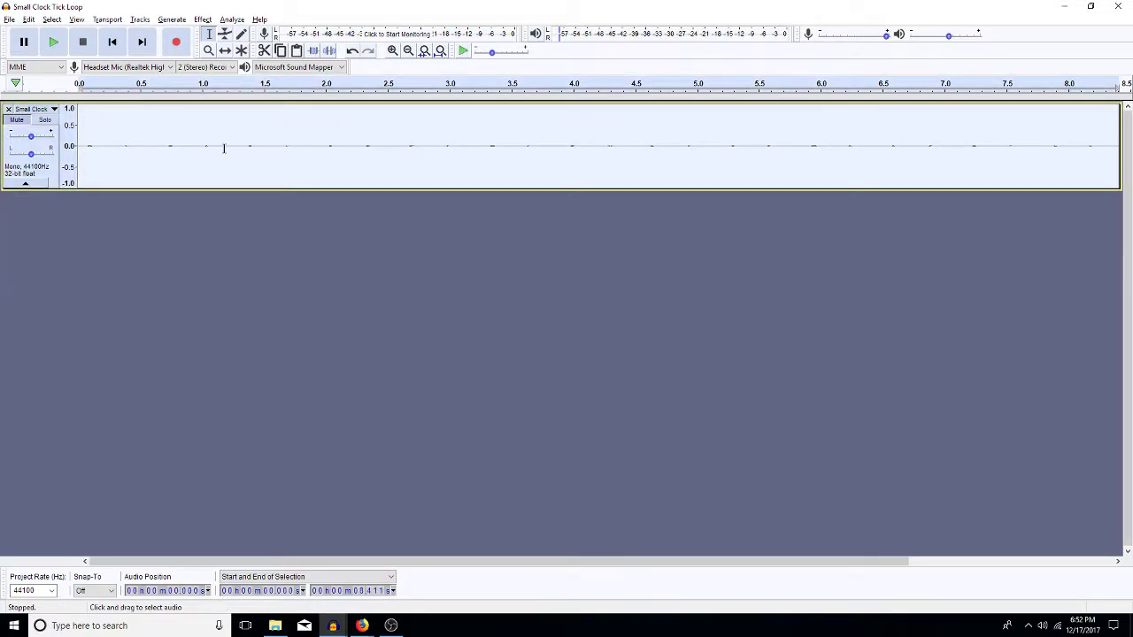
key("ctrl+r")
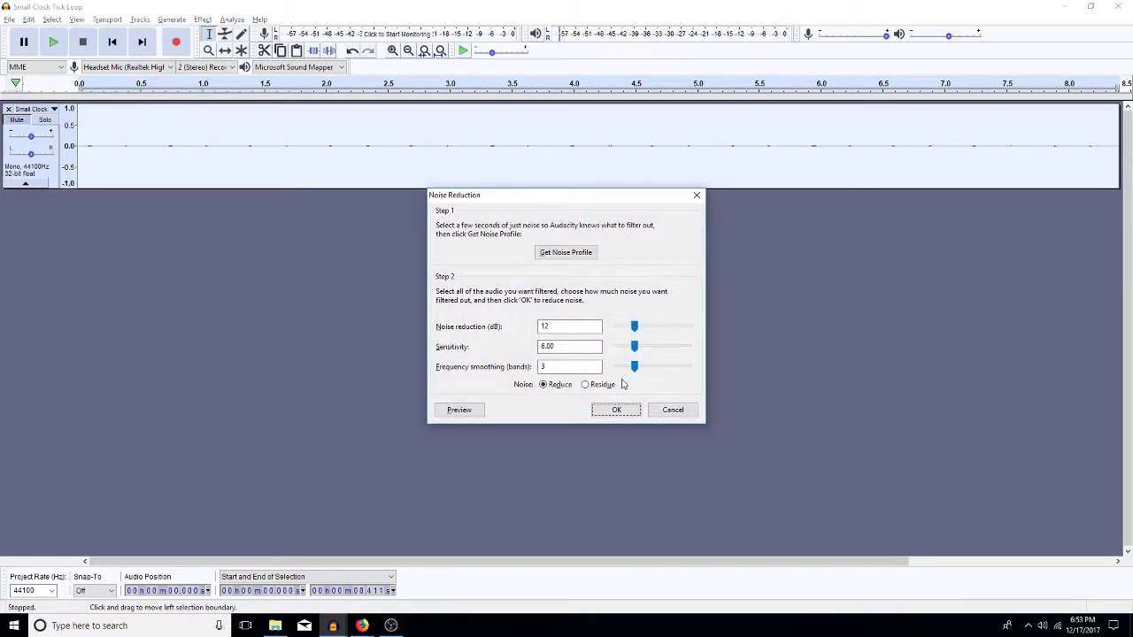
left_click(616, 410)
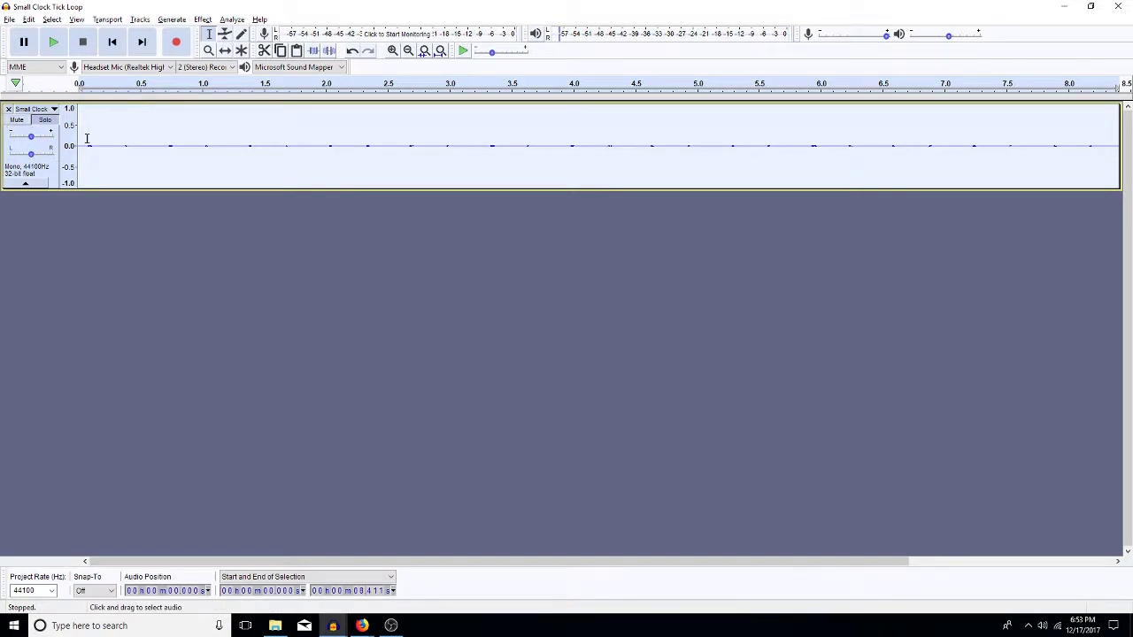
key("space")
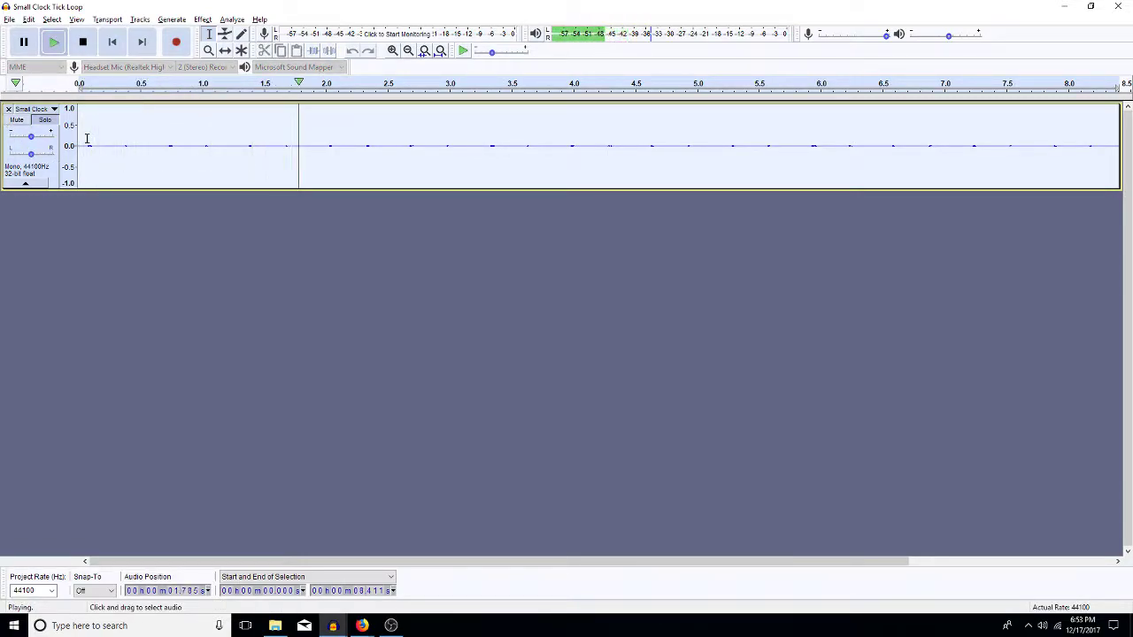
key("space")
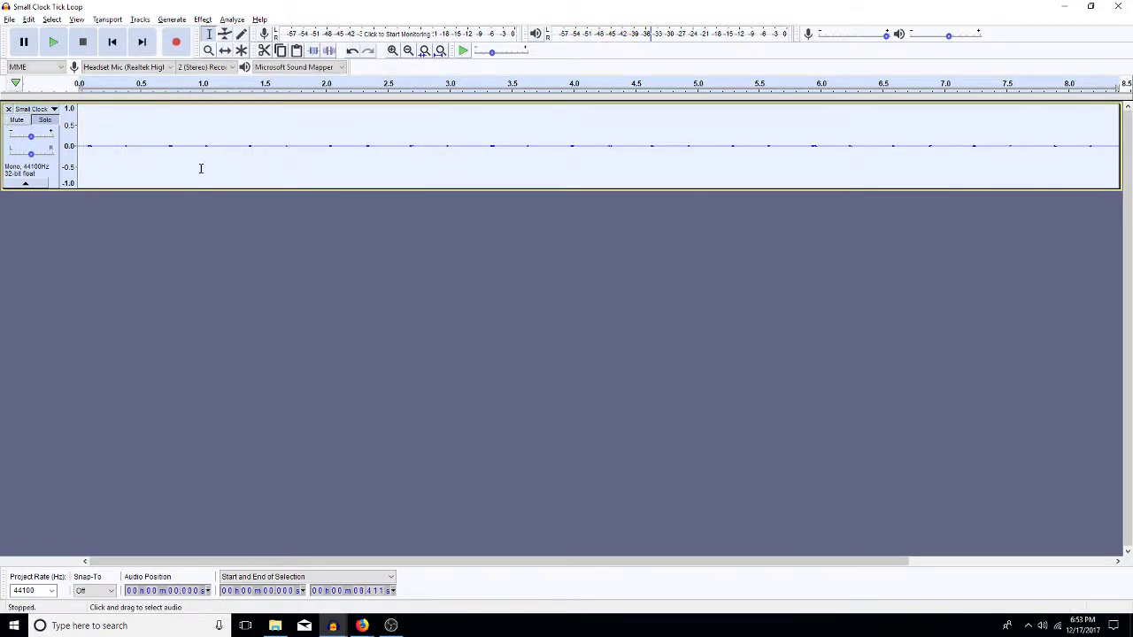
Copy the whole clip and paste it directly after its end at 8.411 s
double_click(248, 148)
left_click(420, 52)
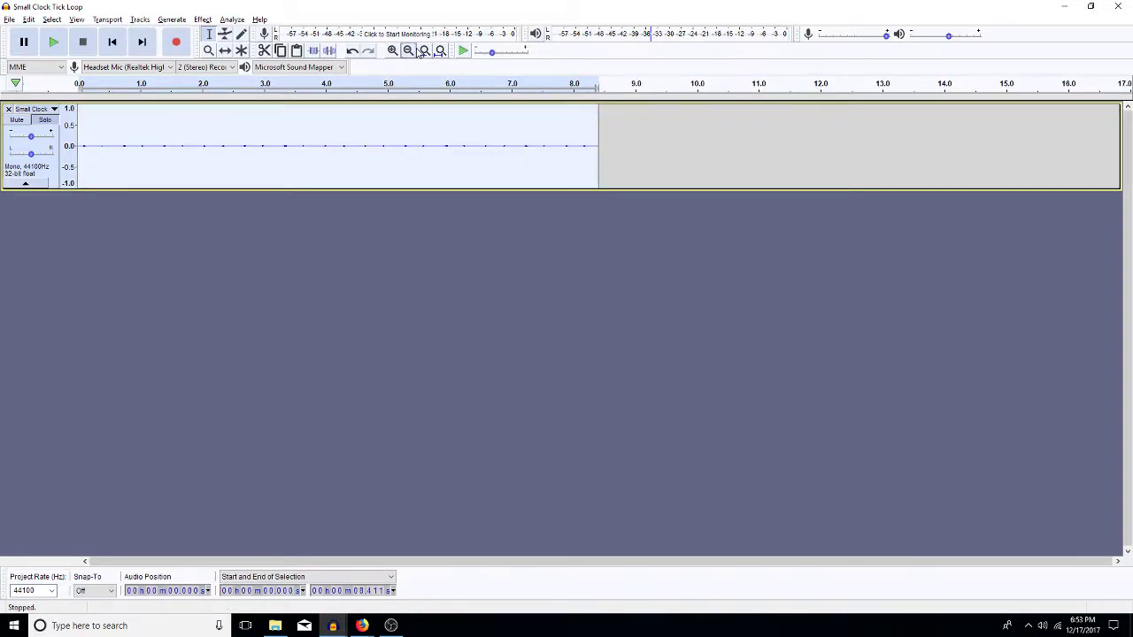
left_click(568, 153)
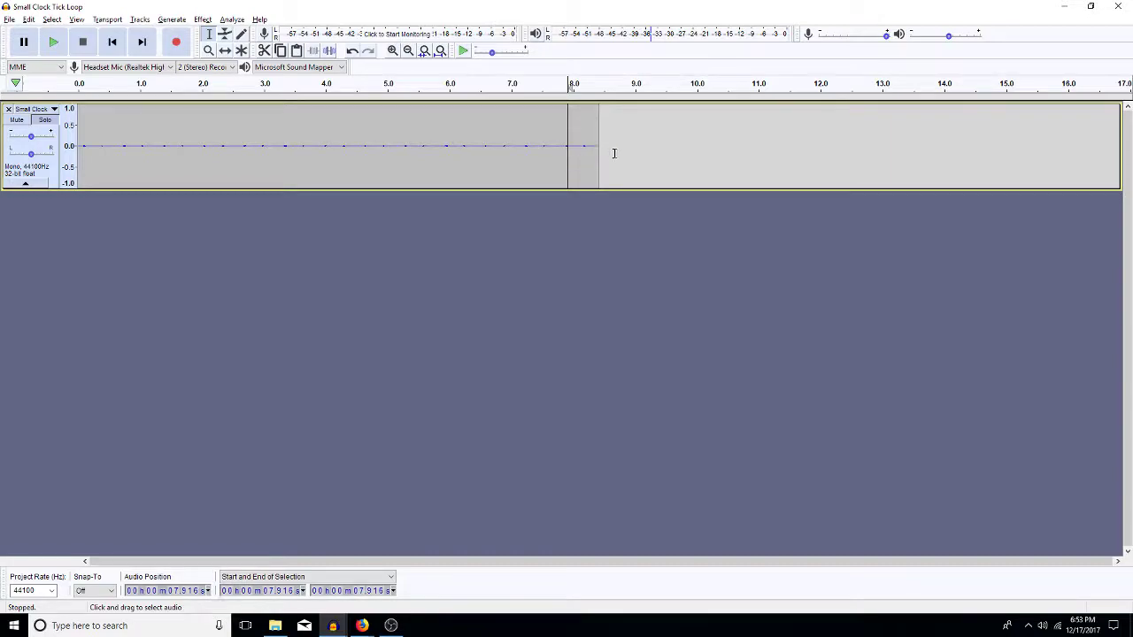
double_click(518, 168)
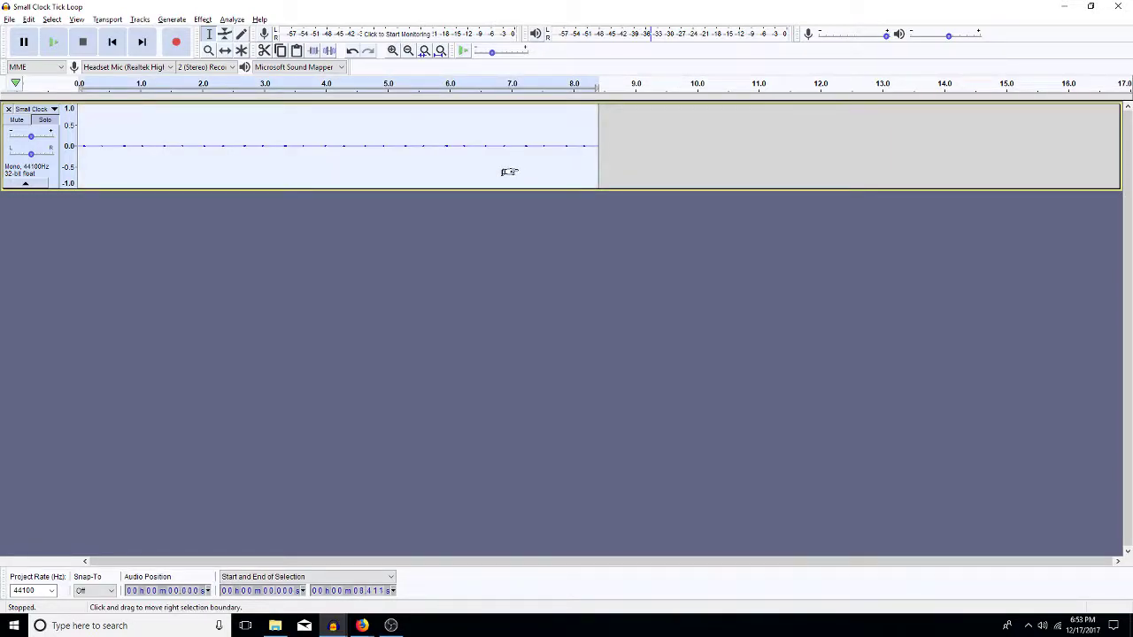
key("End")
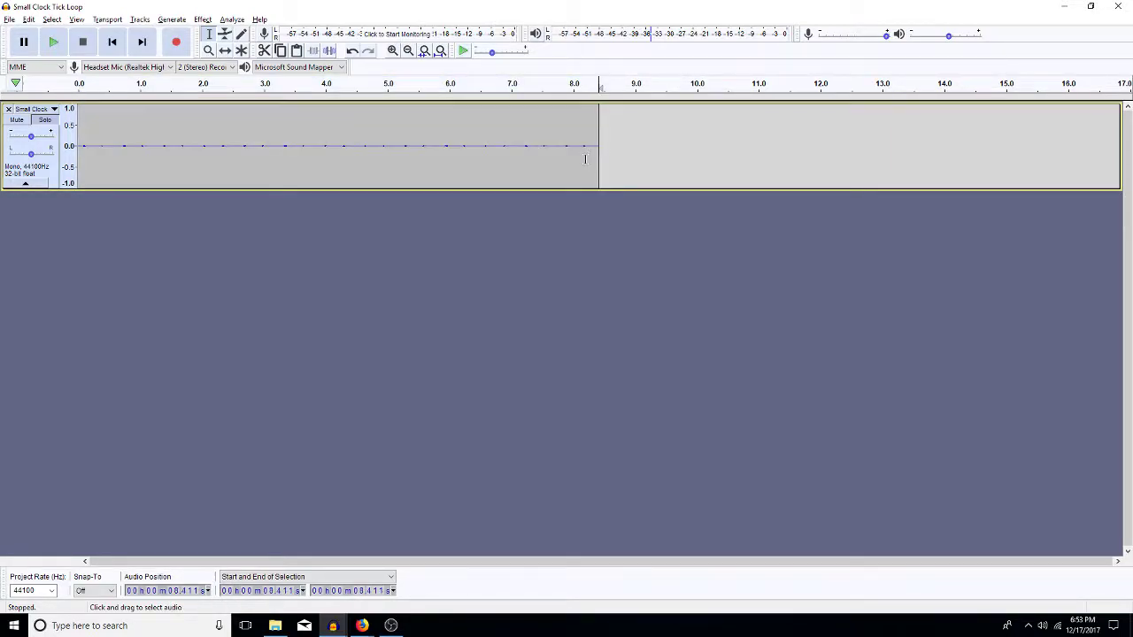
key("ctrl+v")
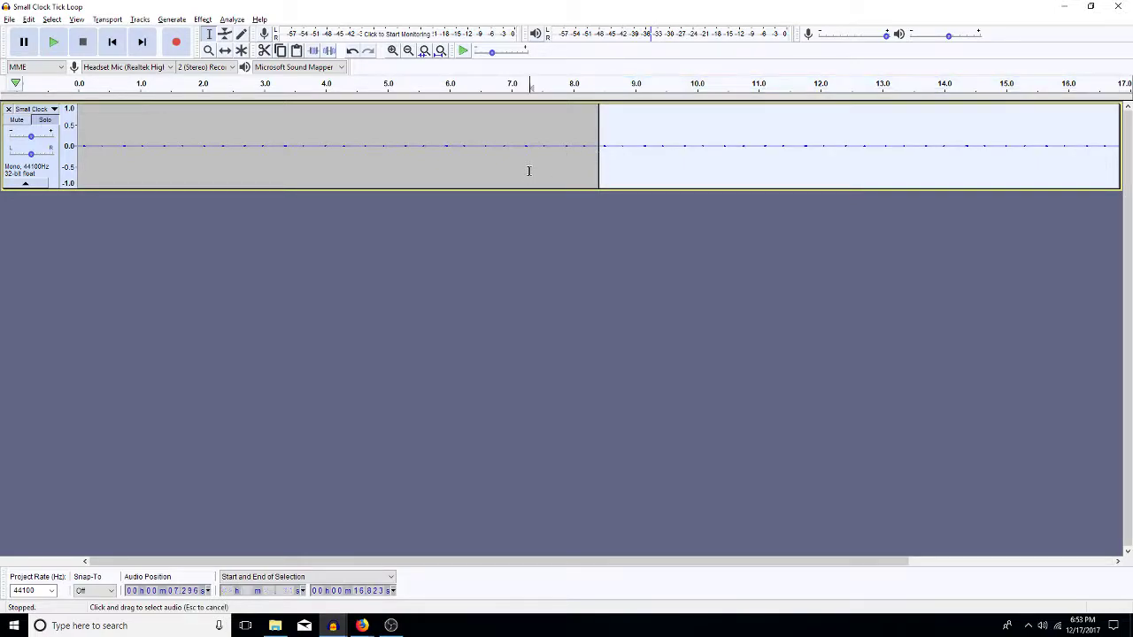
Play across the join between the two clips from several starting points to check the loop transition
left_click(530, 172)
key("space")
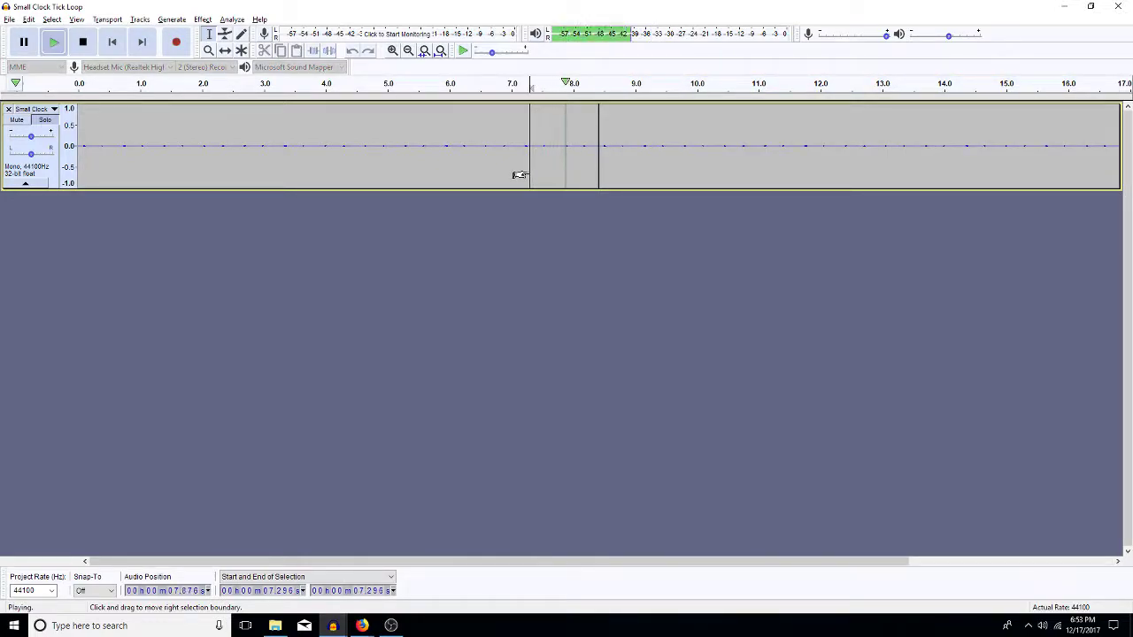
left_click(543, 158)
key("space")
key("space")
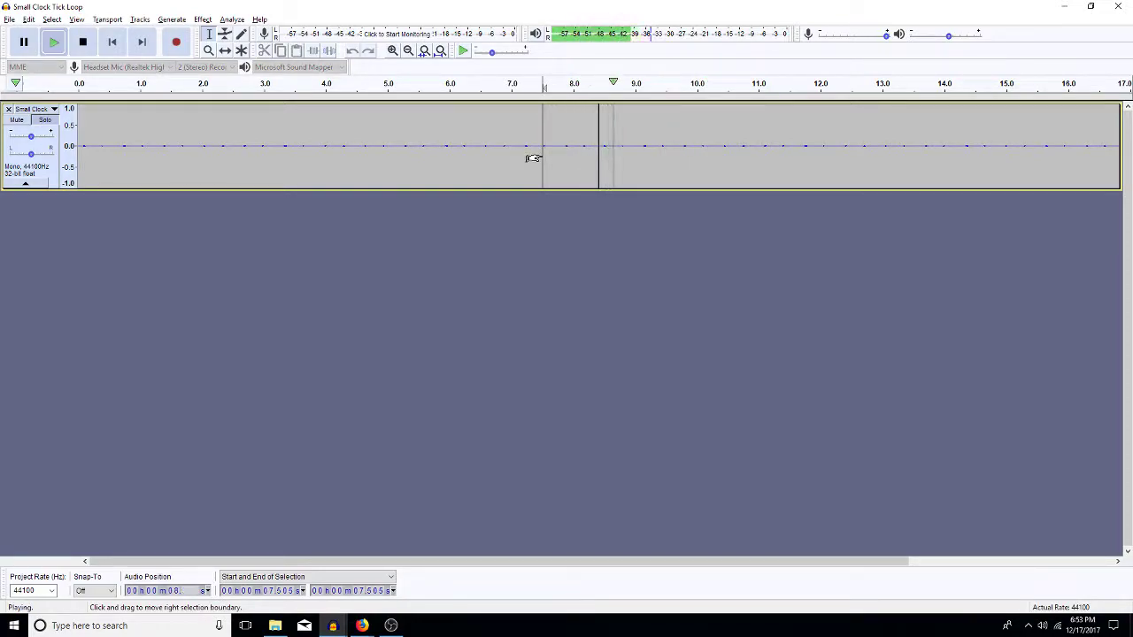
left_click(433, 161)
key("space")
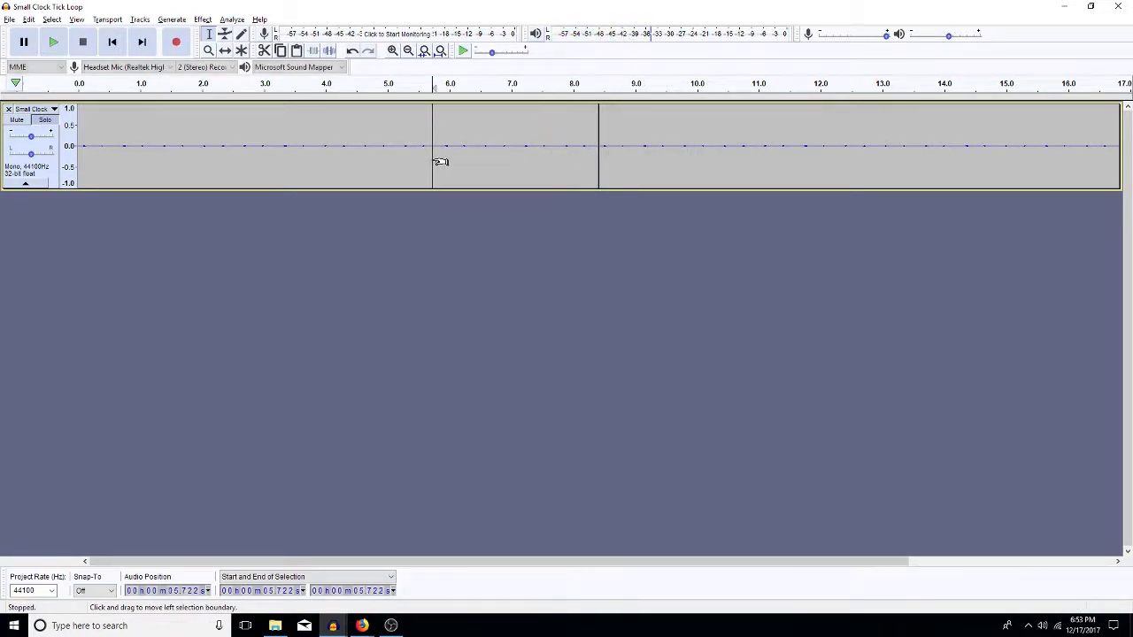
key("space")
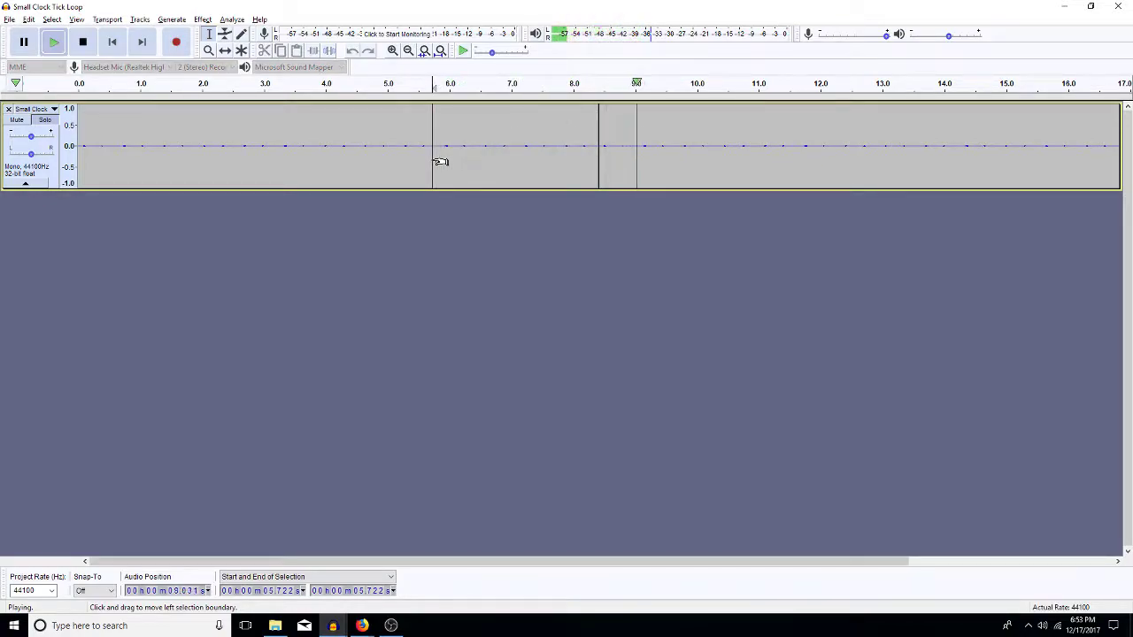
key("space")
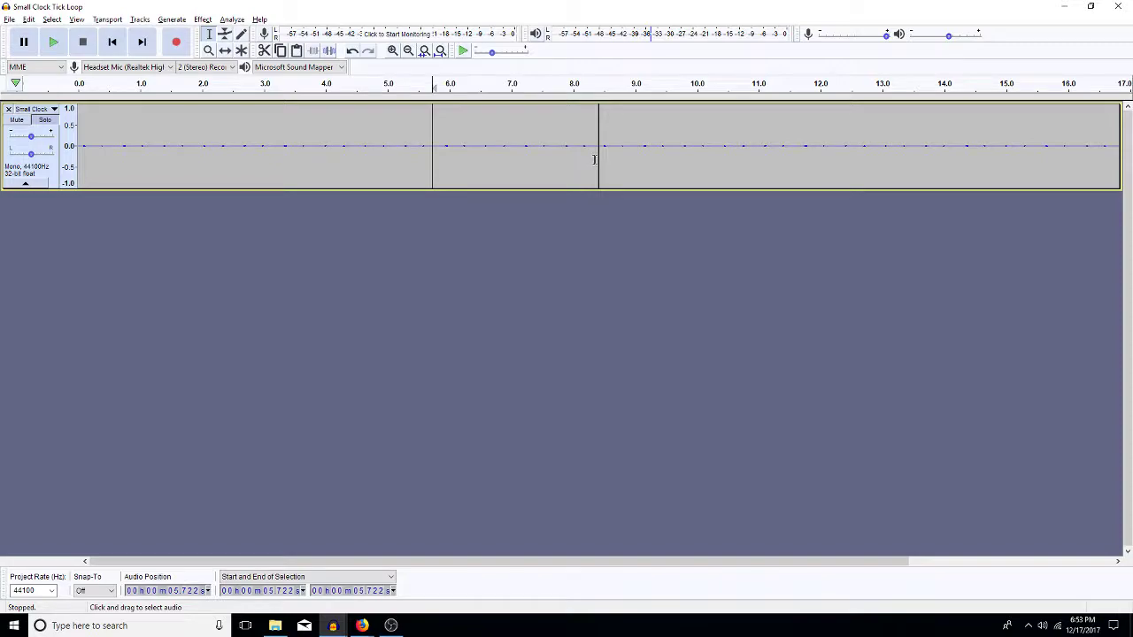
Merge the two clips at their join and play through it from about 6.5 s
left_click(479, 175)
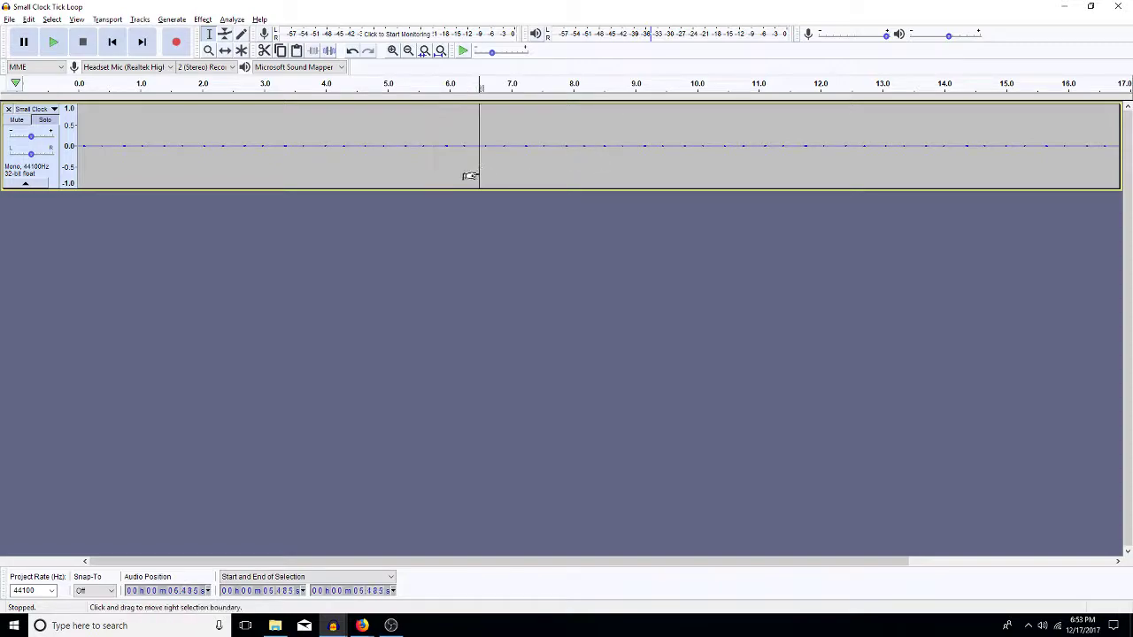
key("space")
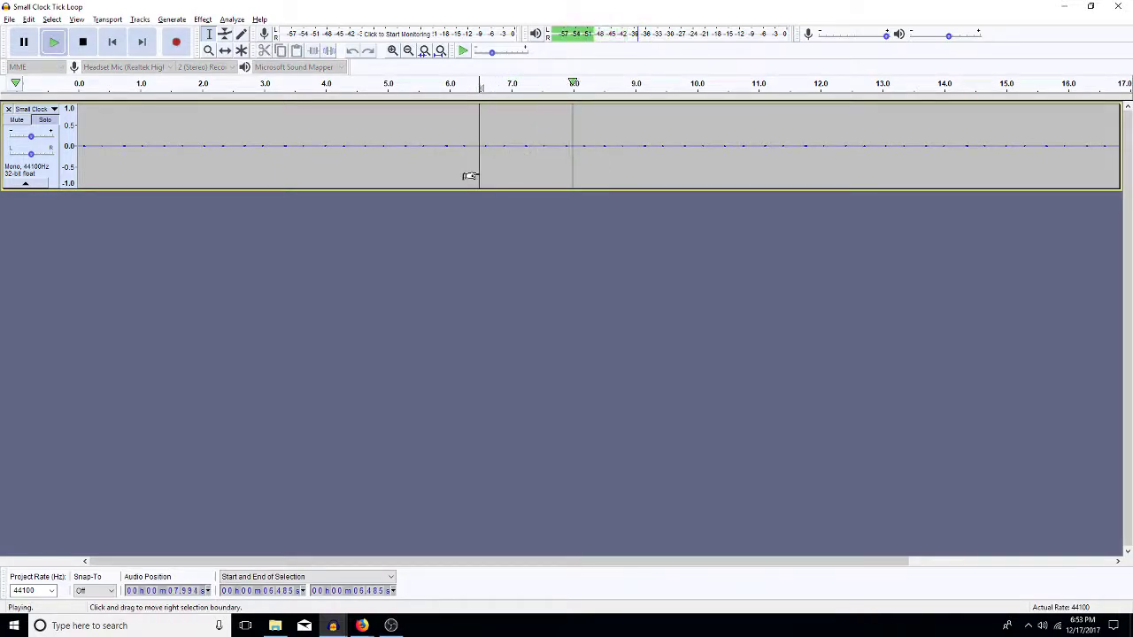
key("space")
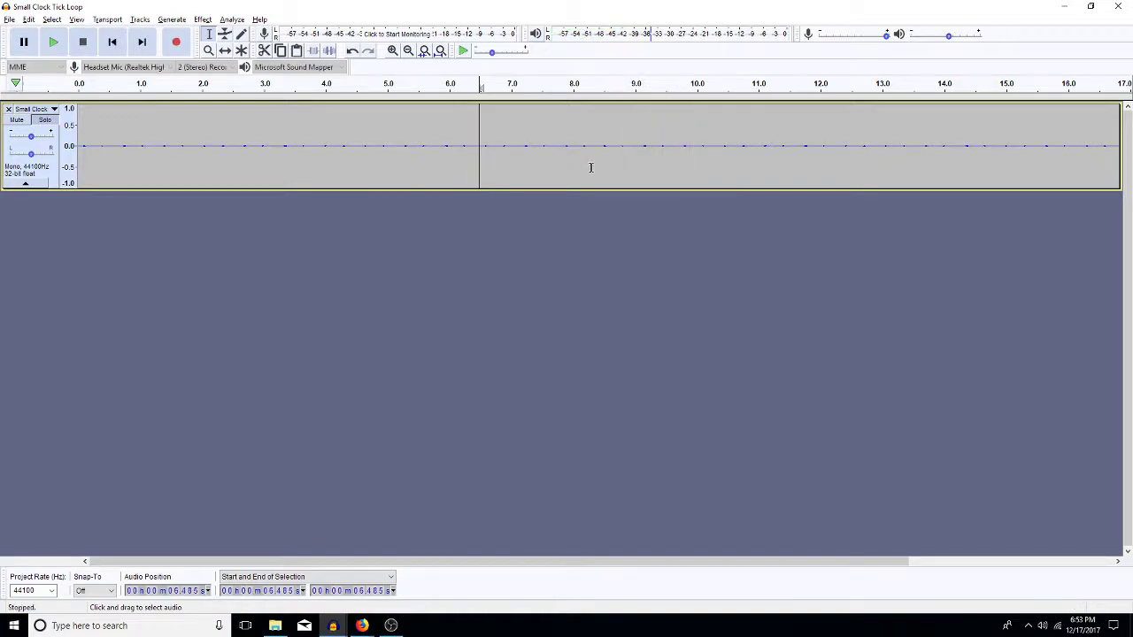
Undo the merge of the two clips and place the cursor at about 9.43 s
key("ctrl+z")
left_click(662, 168)
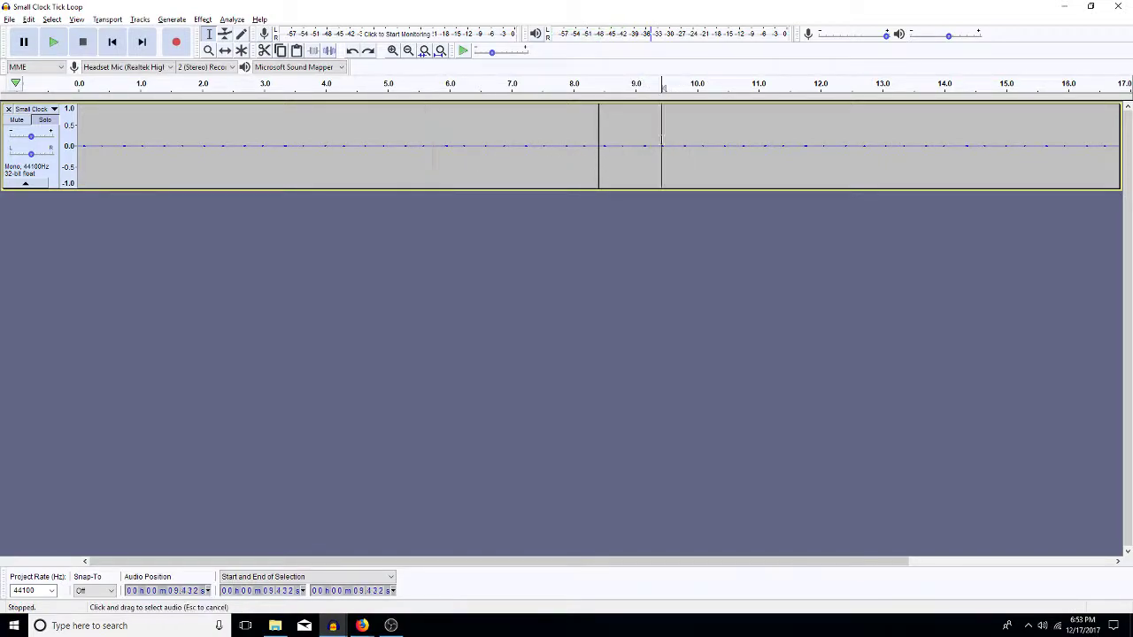
Shift the second clip slightly away from the first, starting at about 8.6 s, and delete it from the track
left_click(224, 50)
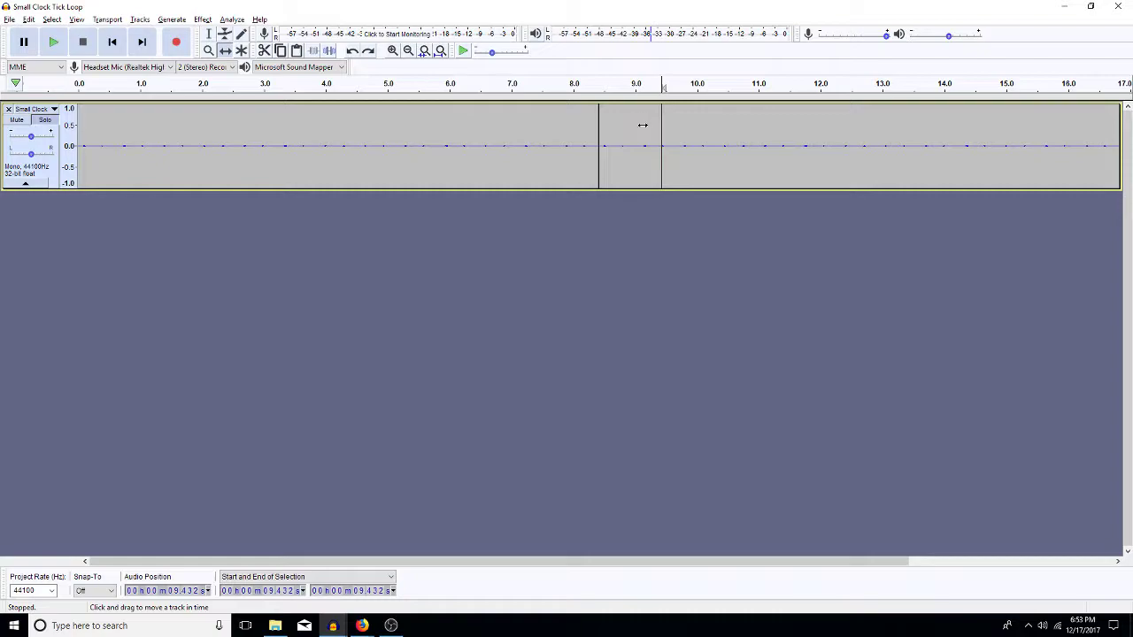
left_click_drag(641, 124, 652, 126)
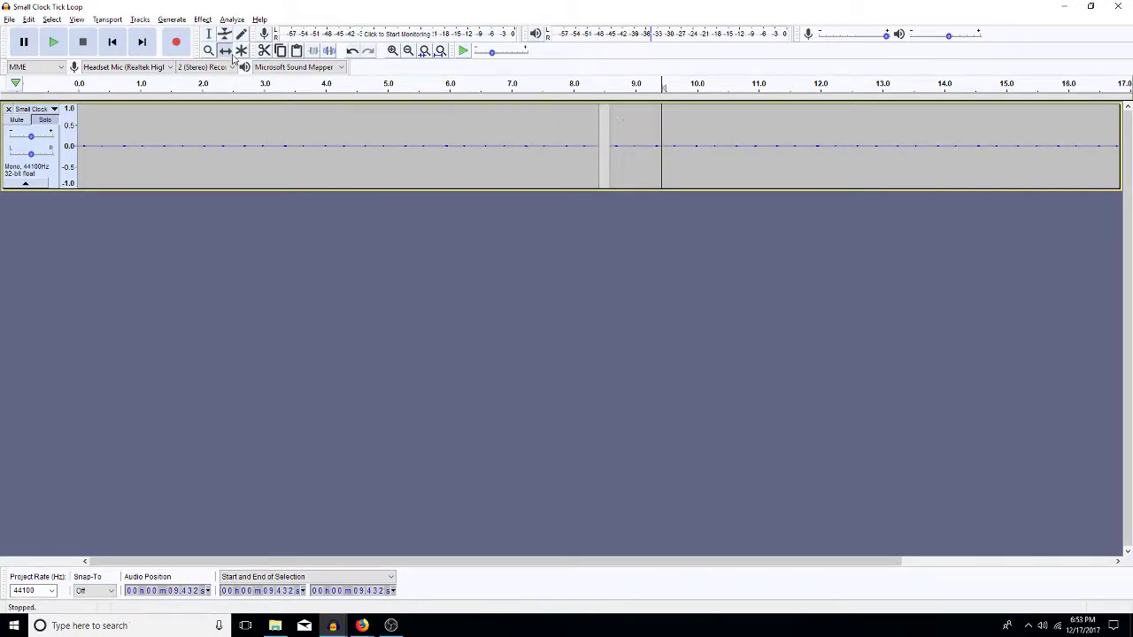
left_click(210, 34)
double_click(692, 176)
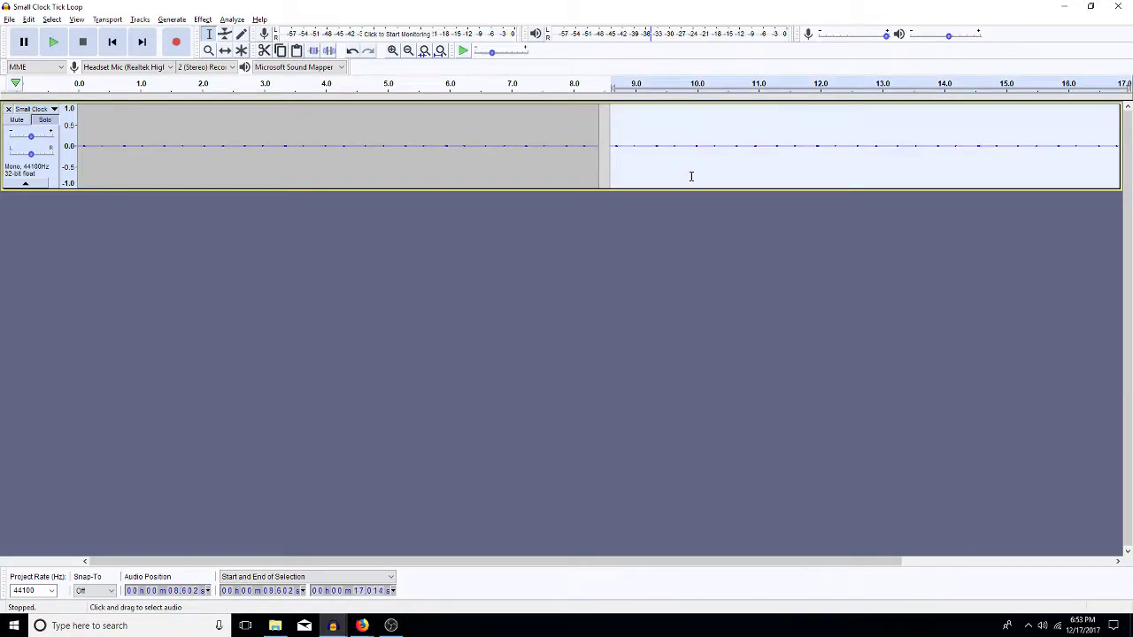
key("Delete")
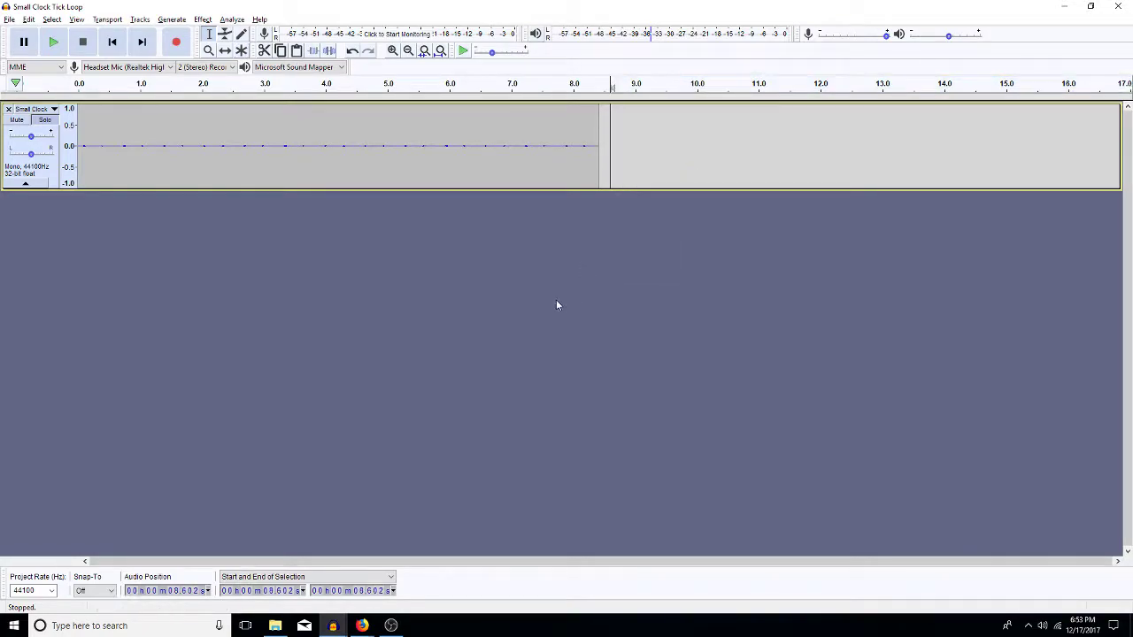
Duplicate the remaining clip onto a new track and shift the copy to start at about 7.4 s, overlapping the original's last second
double_click(463, 160)
key("ctrl+d")
left_click_drag(539, 143, 598, 156)
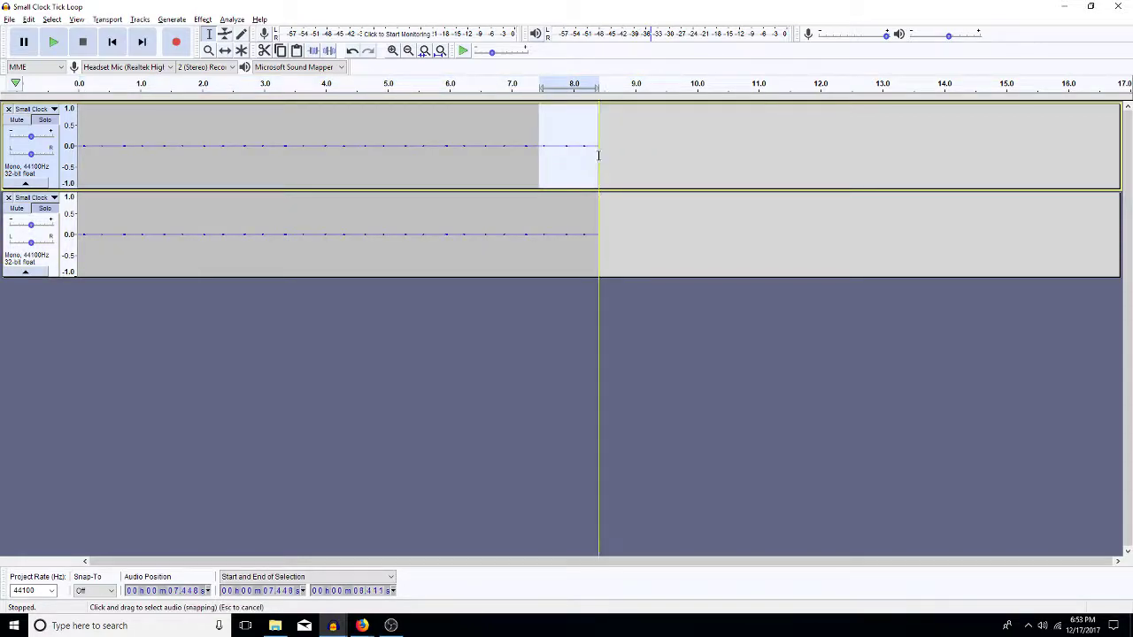
left_click_drag(84, 235, 538, 234)
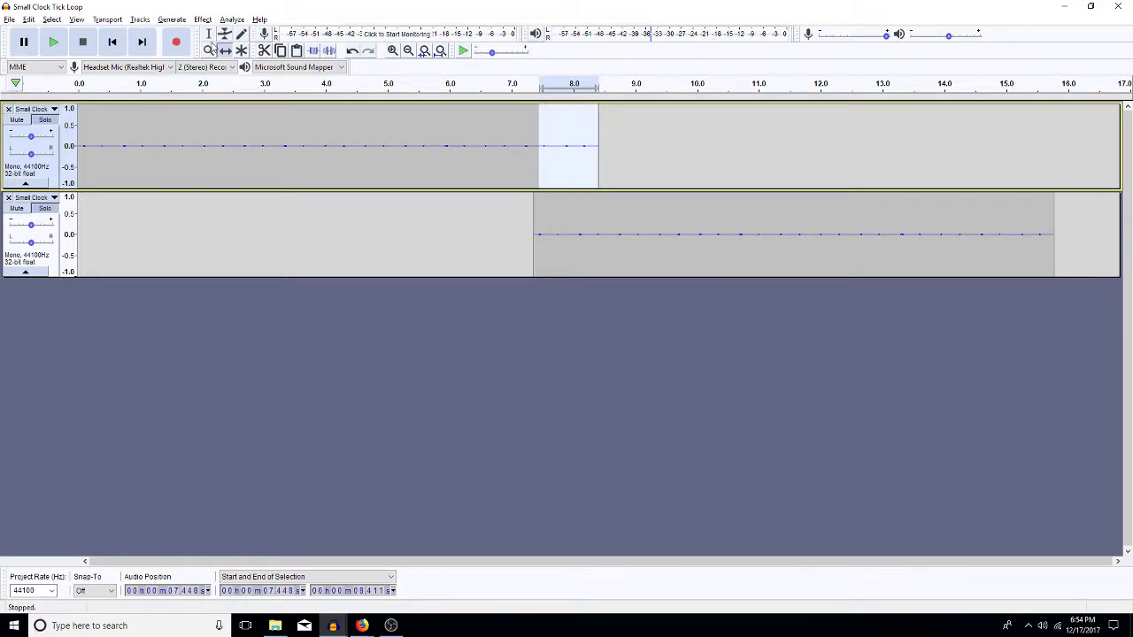
Shift the lower clip to start at about 7.82 s, bringing its first tick close to the upper clip's tick near 7.89 s
left_click(211, 35)
left_click(565, 160)
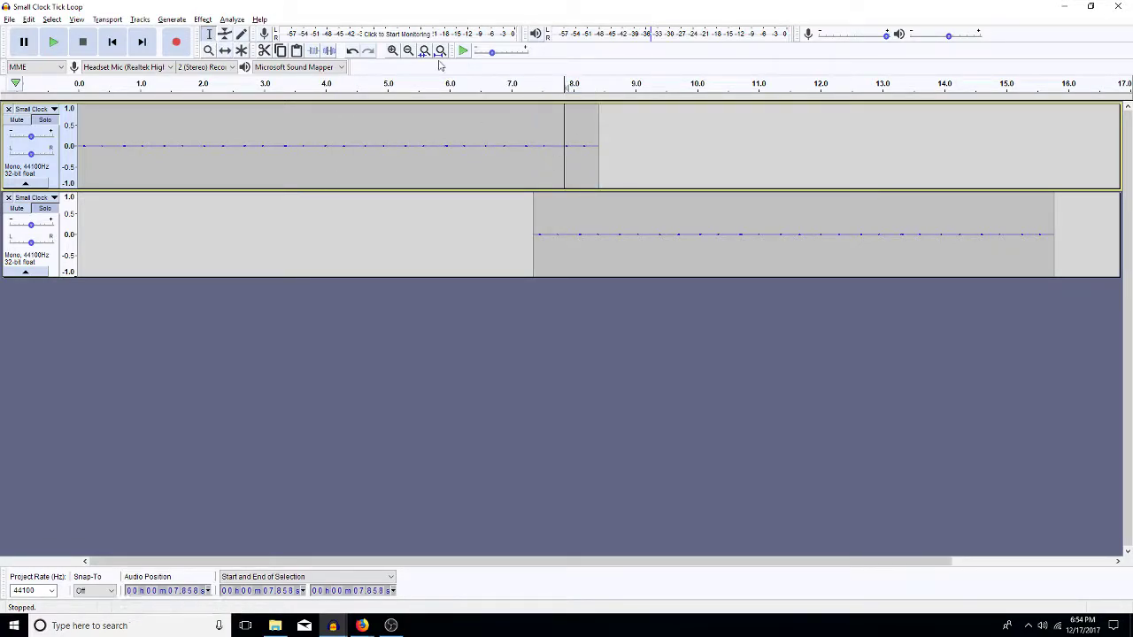
left_click(394, 50)
left_click(394, 50)
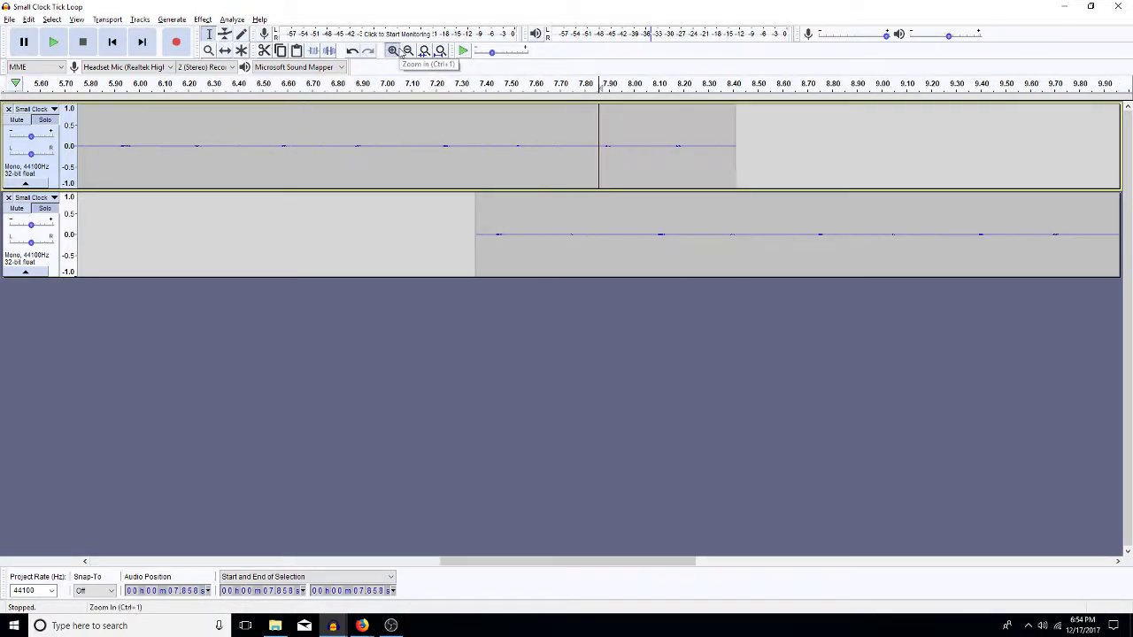
left_click(393, 51)
left_click(394, 50)
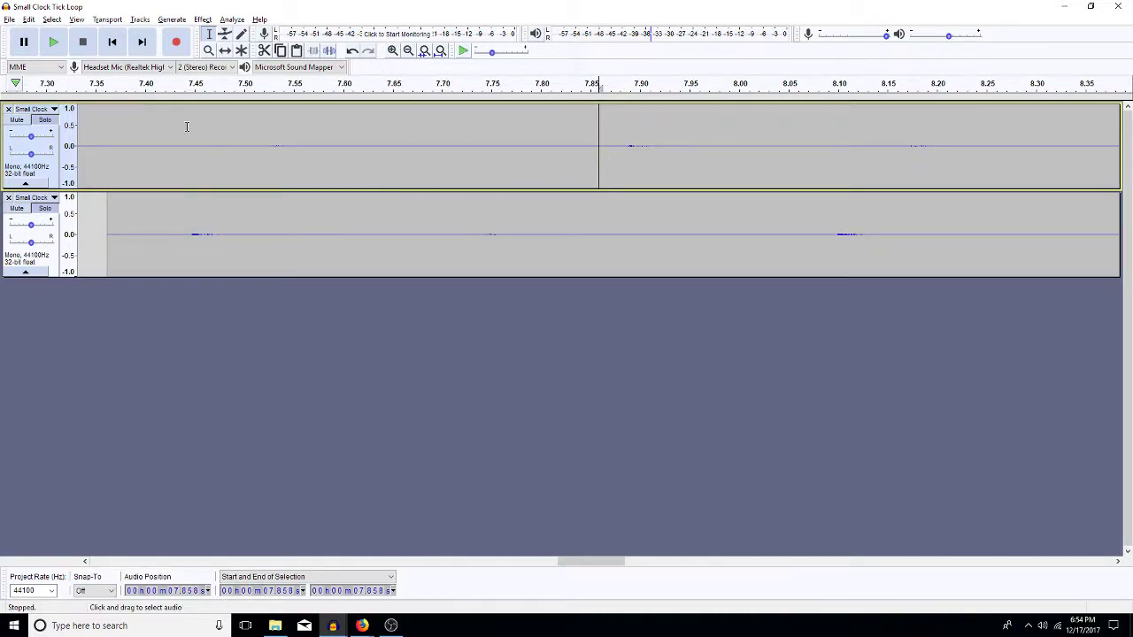
left_click(225, 51)
left_click_drag(124, 265, 604, 124)
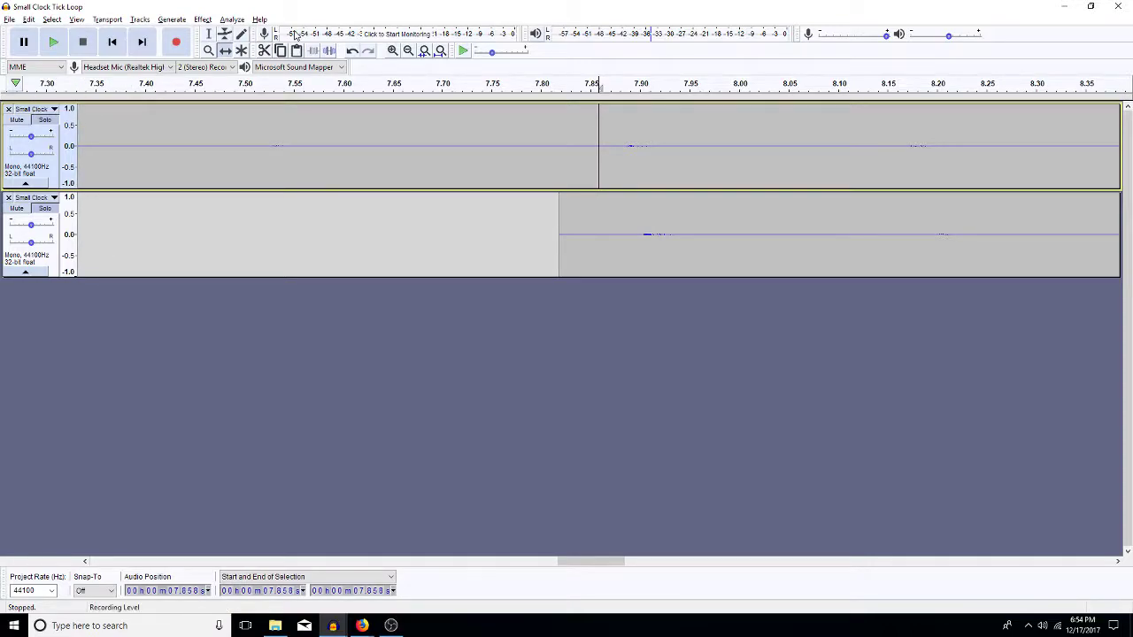
left_click(209, 36)
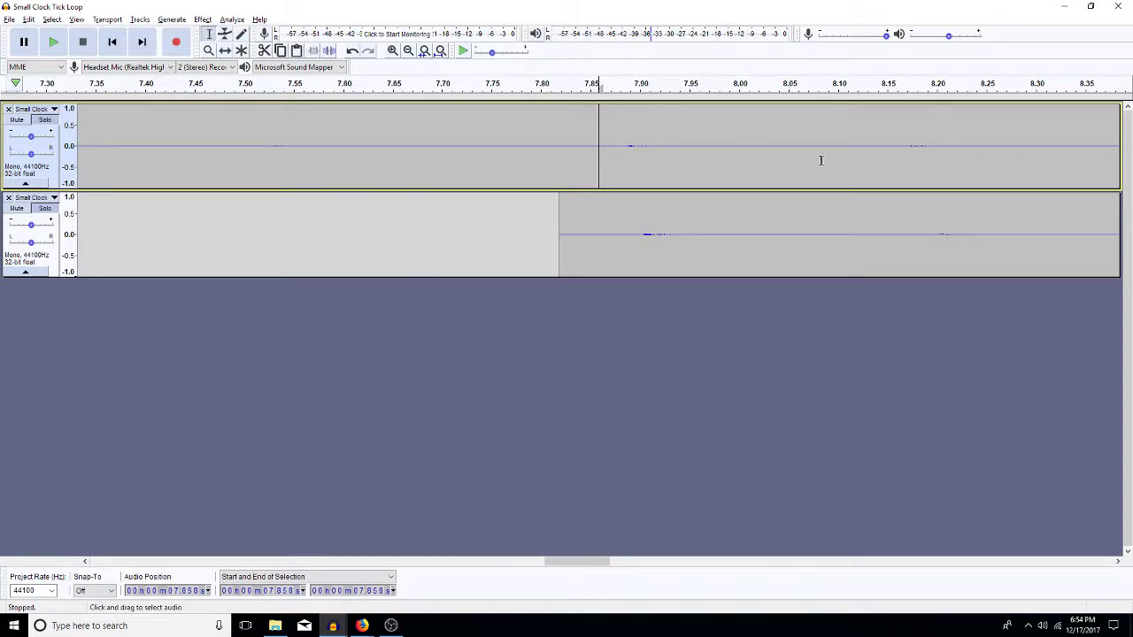
Enlarge both tracks' height and nudge the lower clip to start at about 7.80 s, aligning its first tick with the one above
left_click(1118, 562)
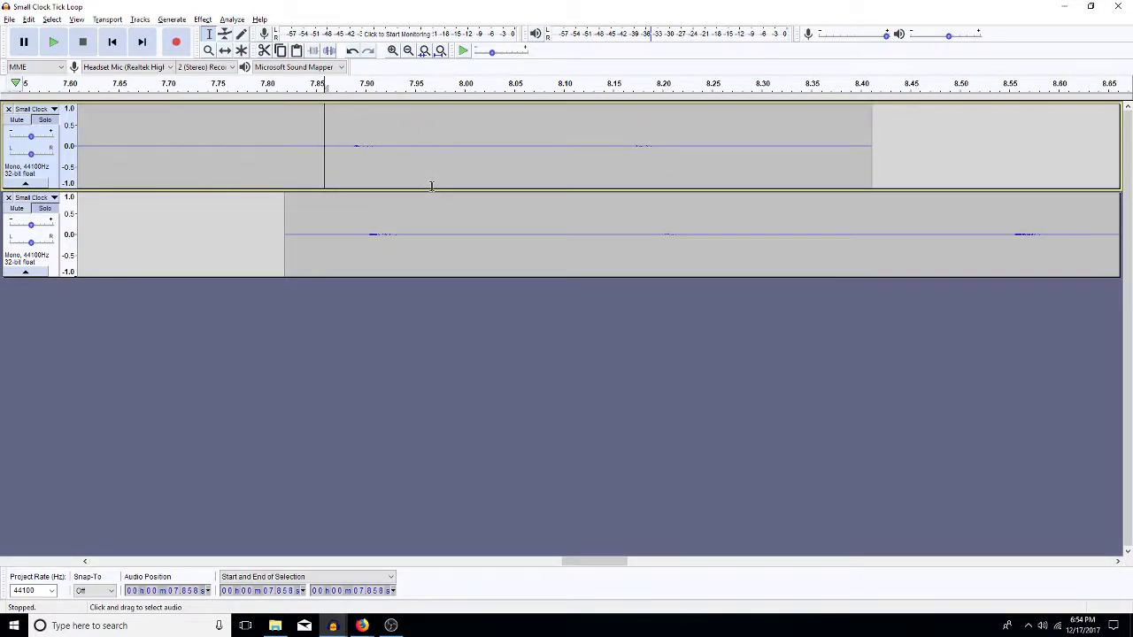
left_click_drag(433, 189, 441, 203)
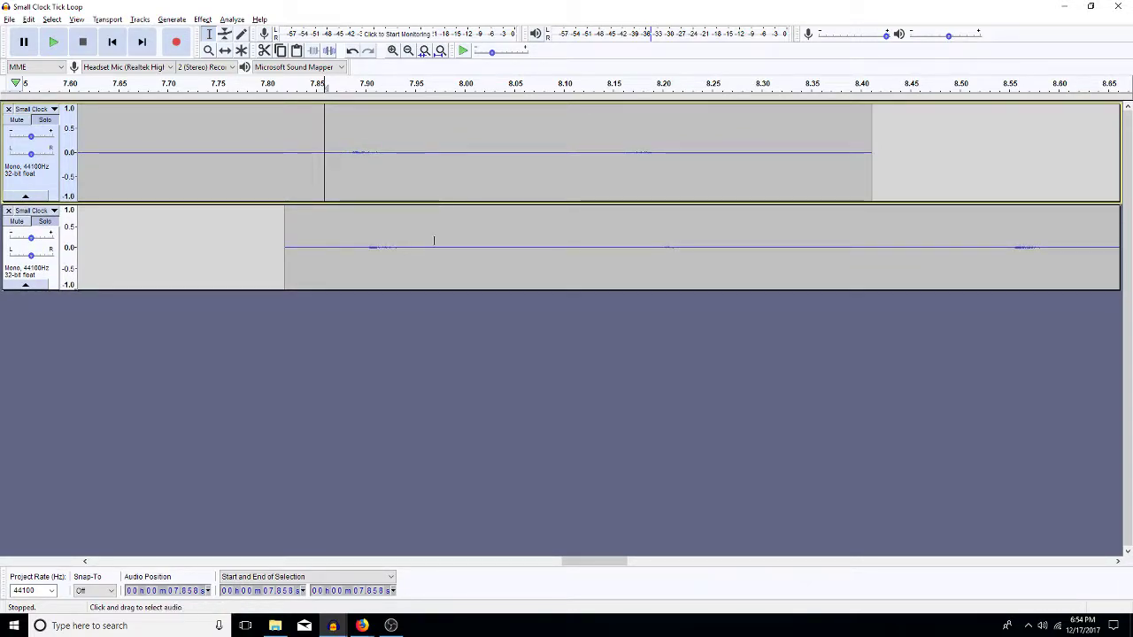
left_click(425, 289)
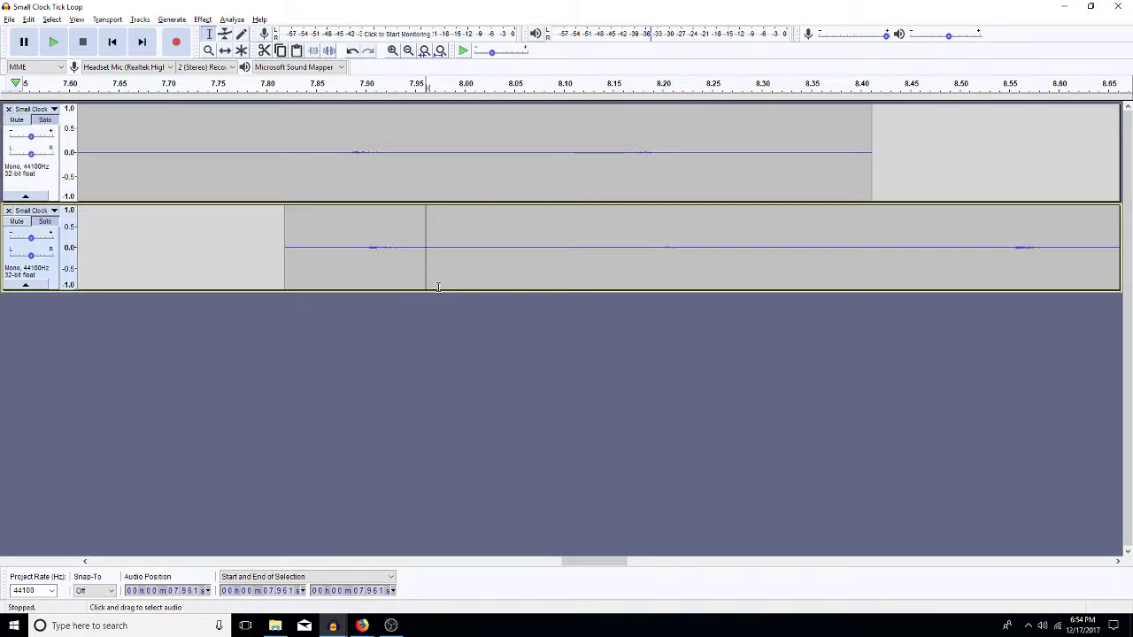
left_click_drag(438, 290, 441, 295)
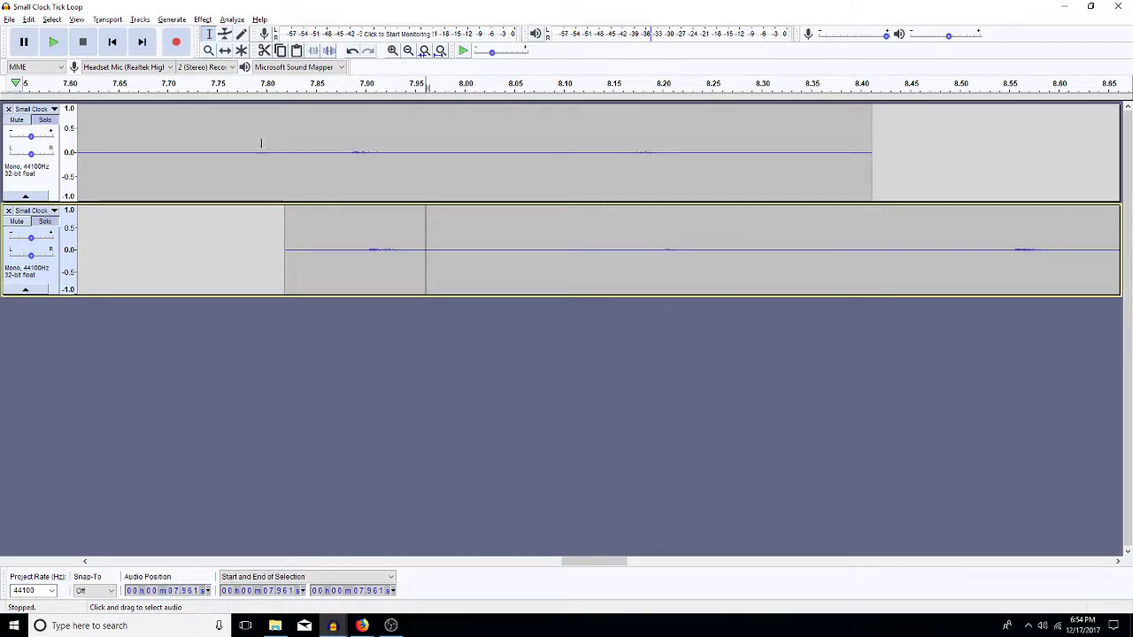
left_click(225, 50)
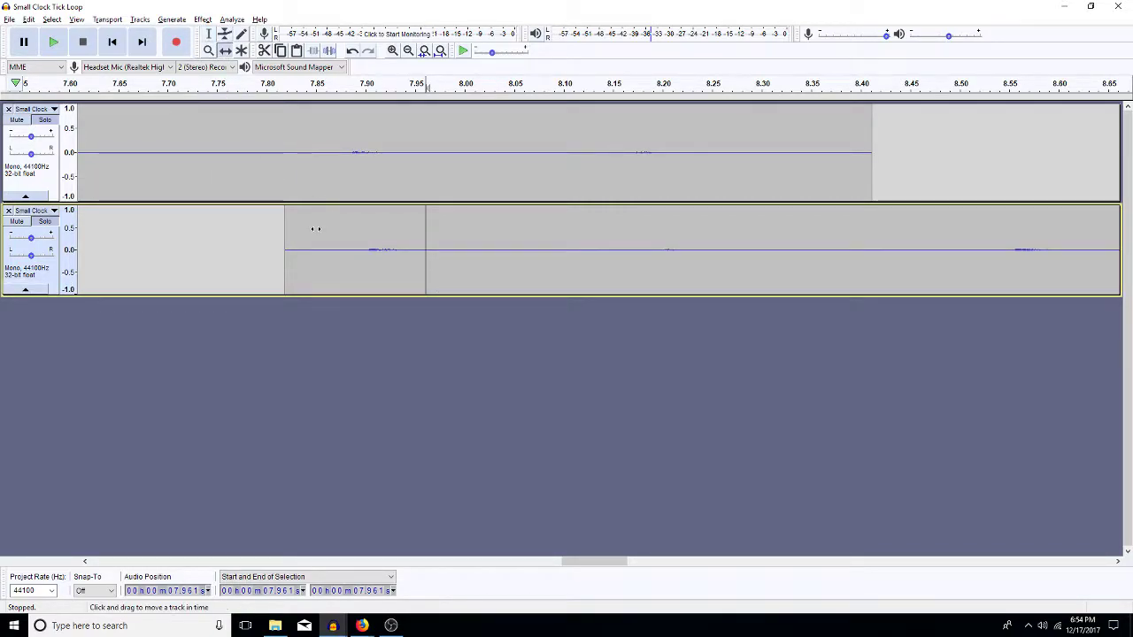
left_click_drag(316, 231, 302, 252)
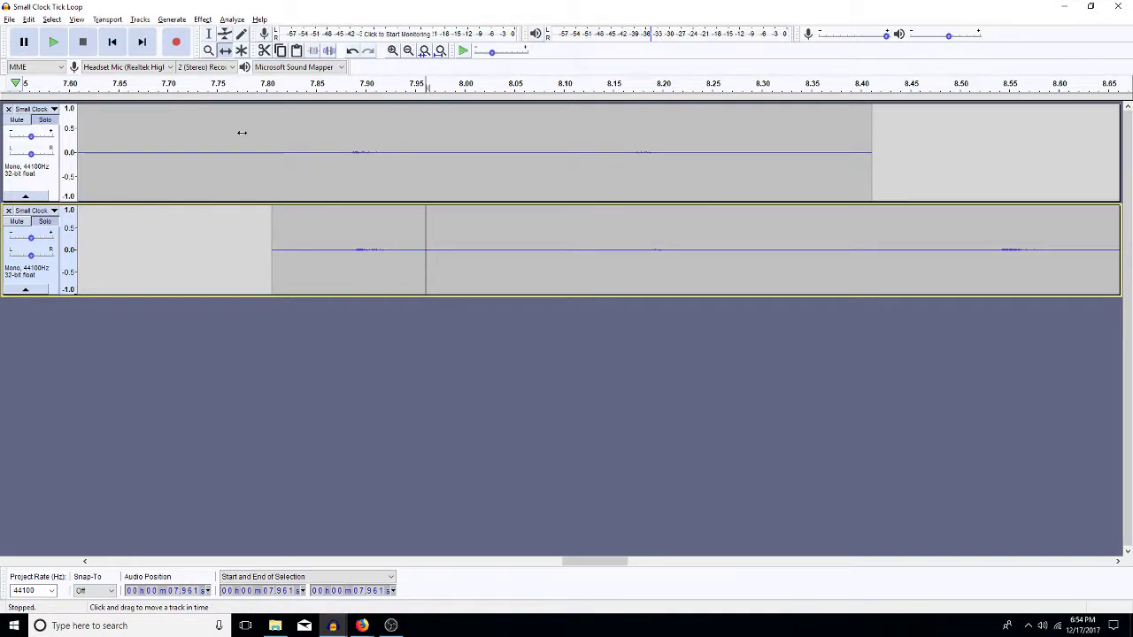
Play through the overlap of the two clips from 6.8 s to check the tick timing
left_click(210, 33)
left_click(101, 161)
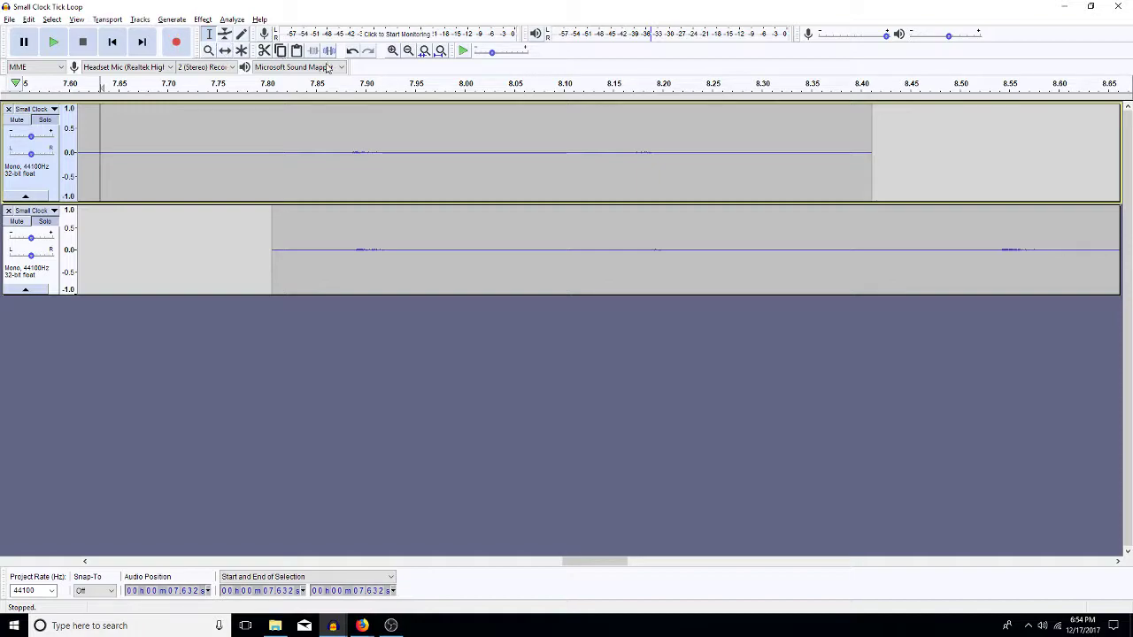
left_click(409, 51)
left_click(409, 50)
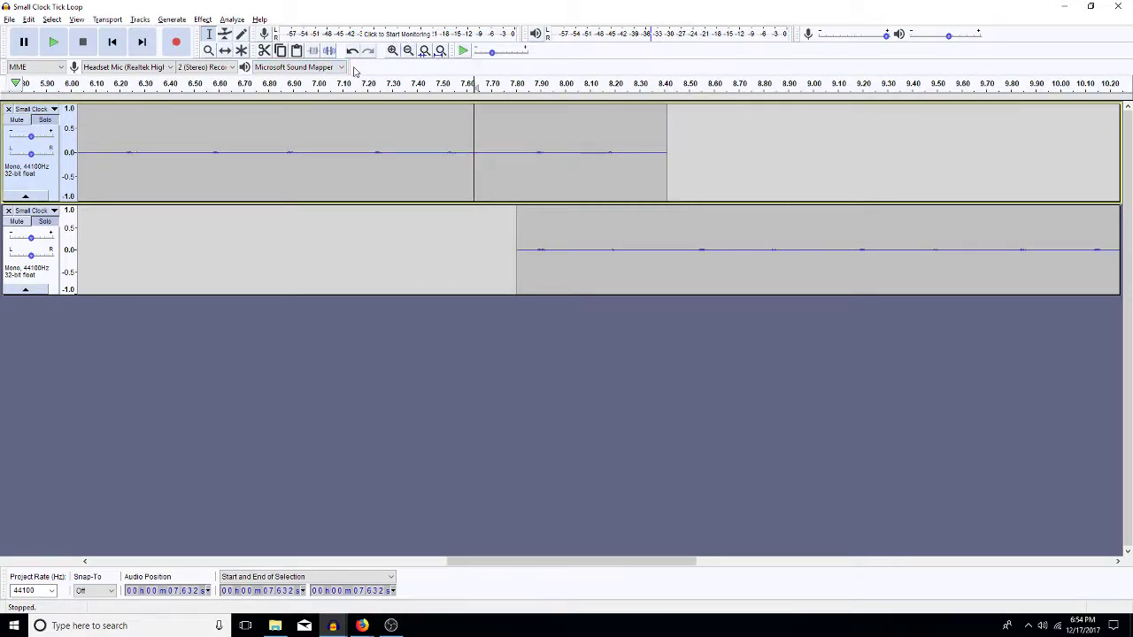
left_click(268, 137)
key("space")
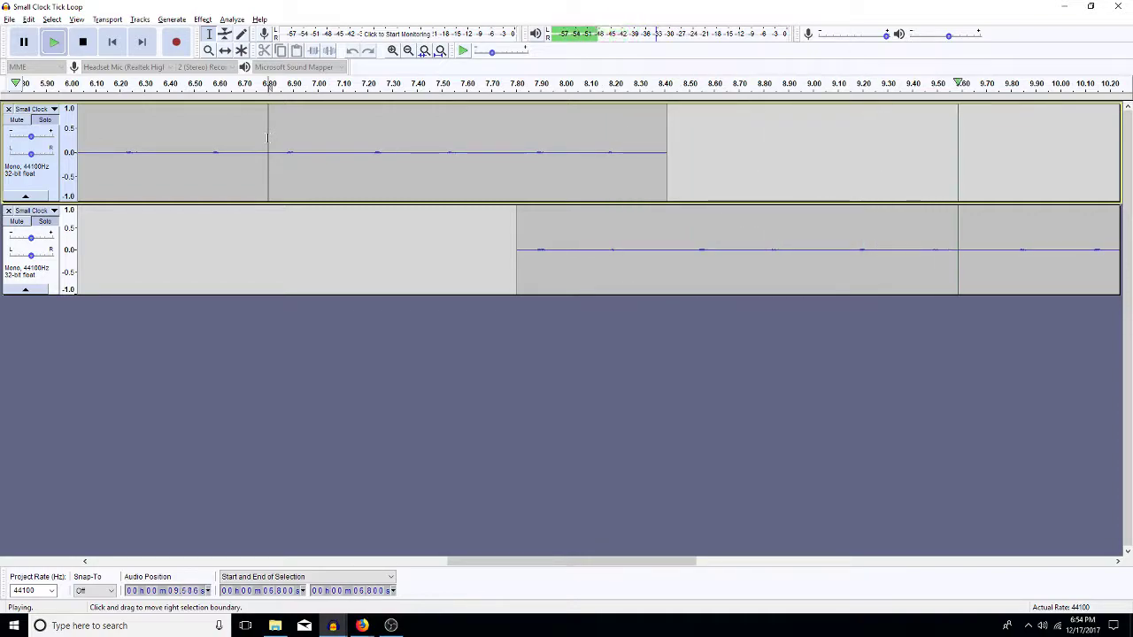
key("space")
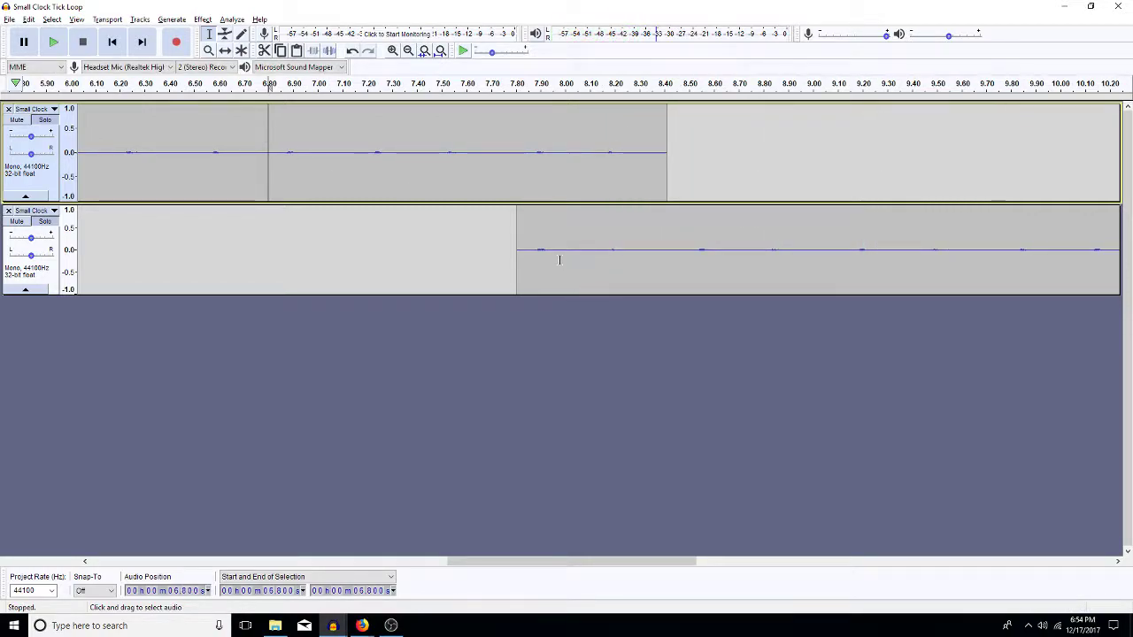
Silence the lower clip's first tick from 7.780 to 8.020 s and the upper clip's last tick from 8.085 to 8.430 s
left_click_drag(570, 257, 517, 265)
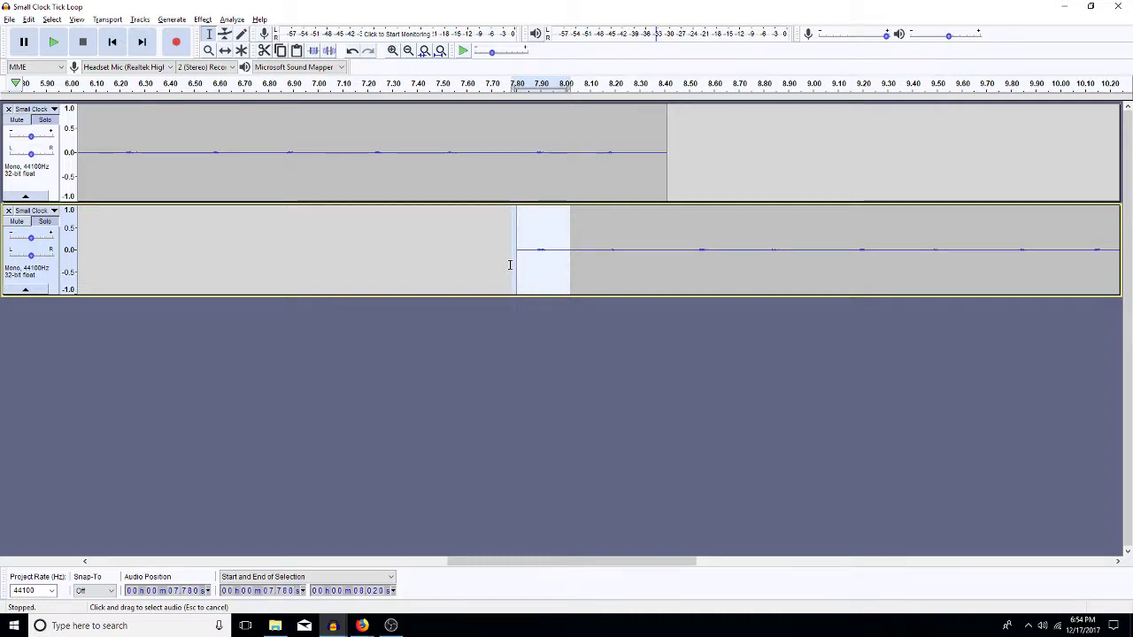
left_click_drag(667, 177, 587, 182)
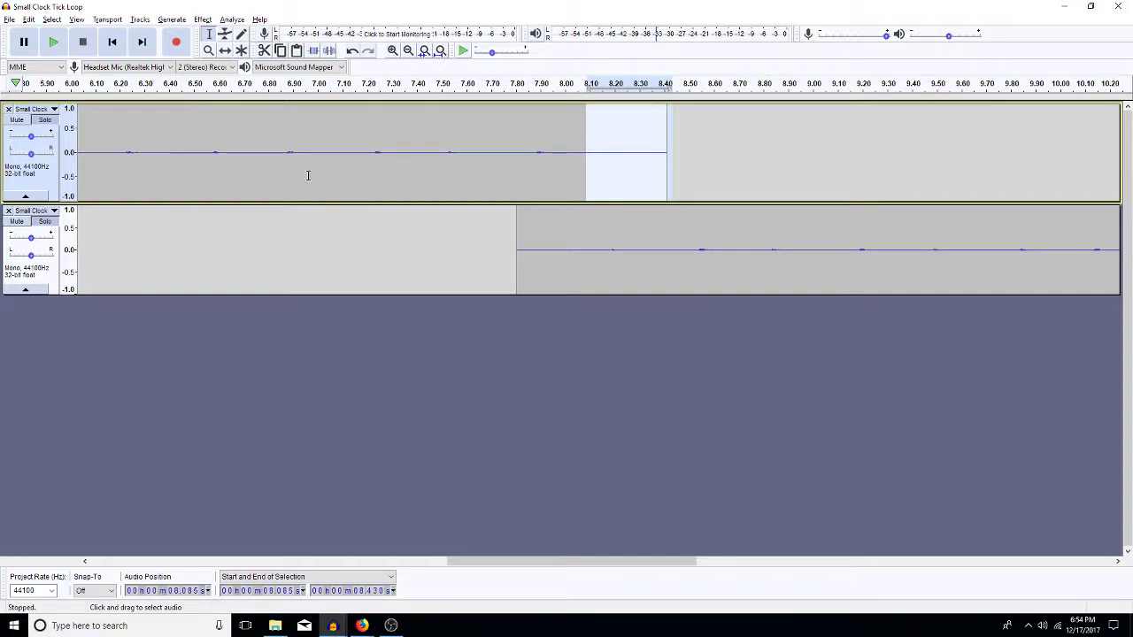
Play the edited overlap again from 6.8 s to check the transition between the clips
left_click(268, 175)
key("space")
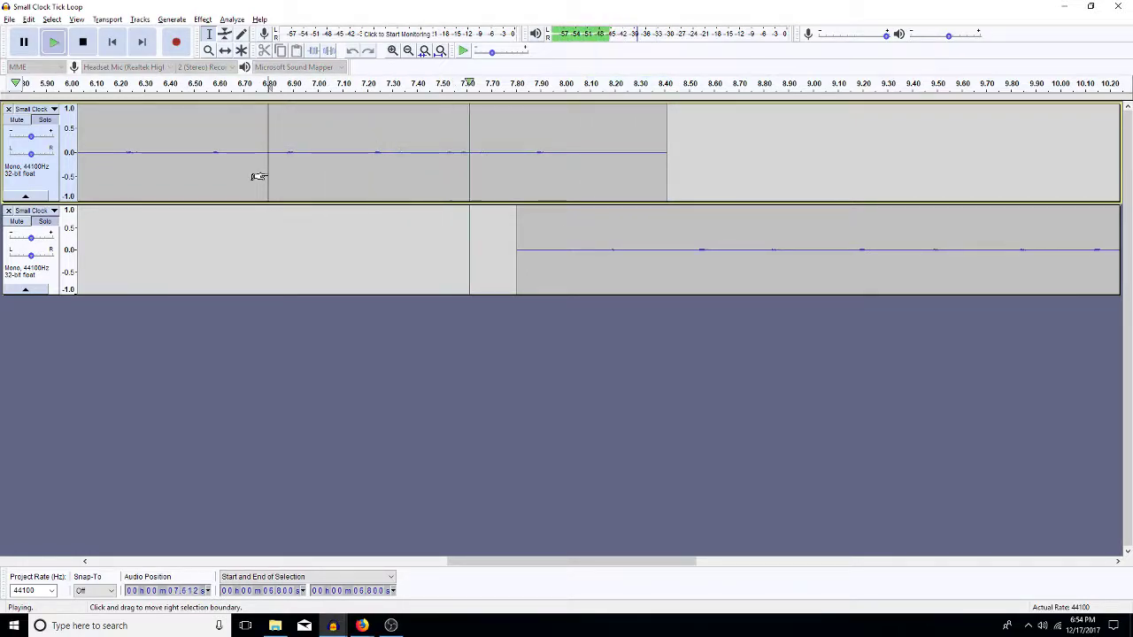
key("space")
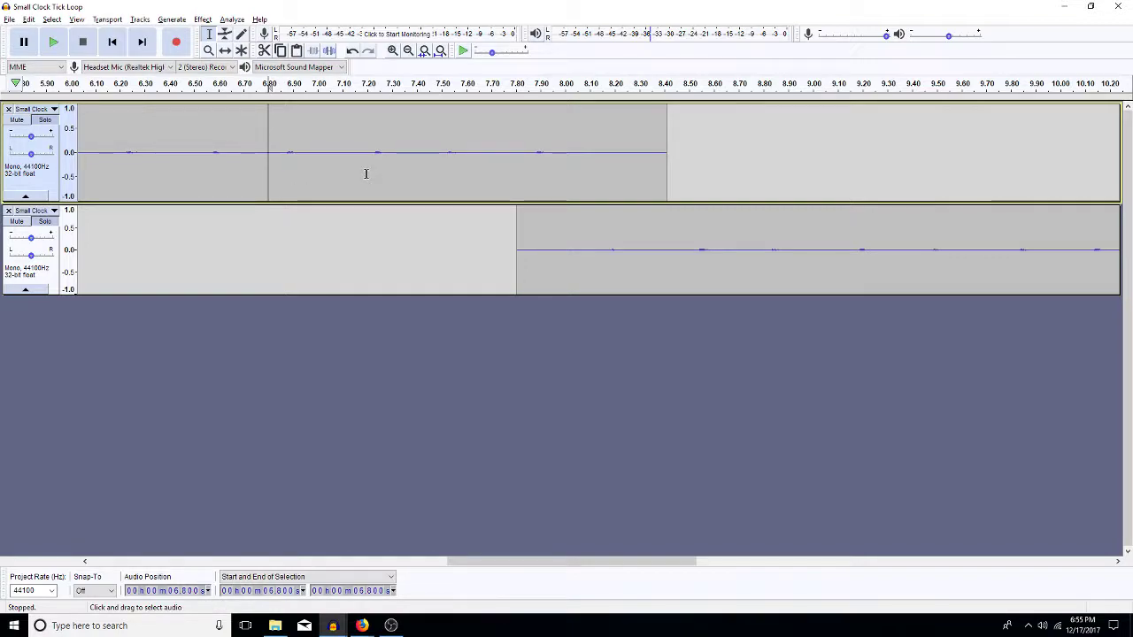
Mix and render both tracks into a single track and duplicate the whole result onto a second track
key("ctrl+a")
key("ctrl+shift+m")
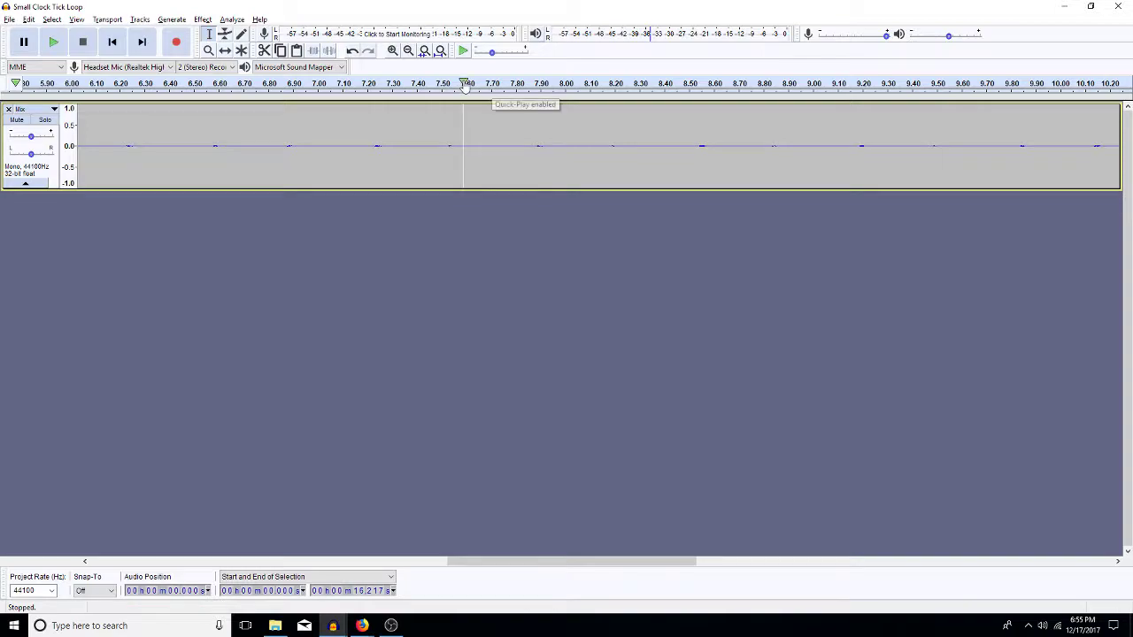
left_click(440, 50)
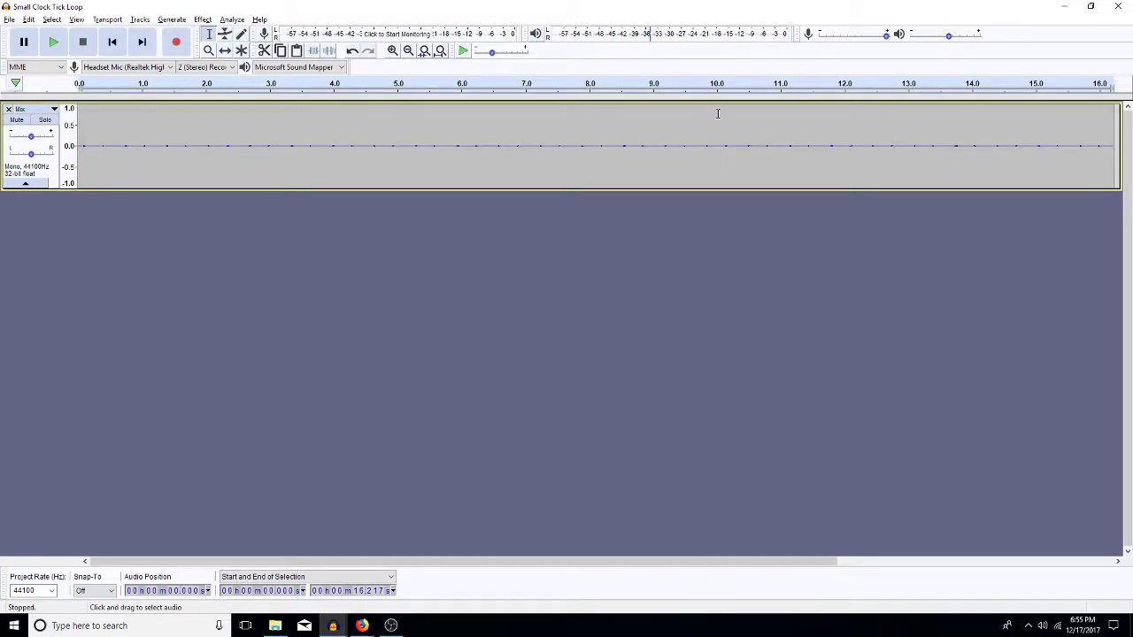
key("ctrl+a")
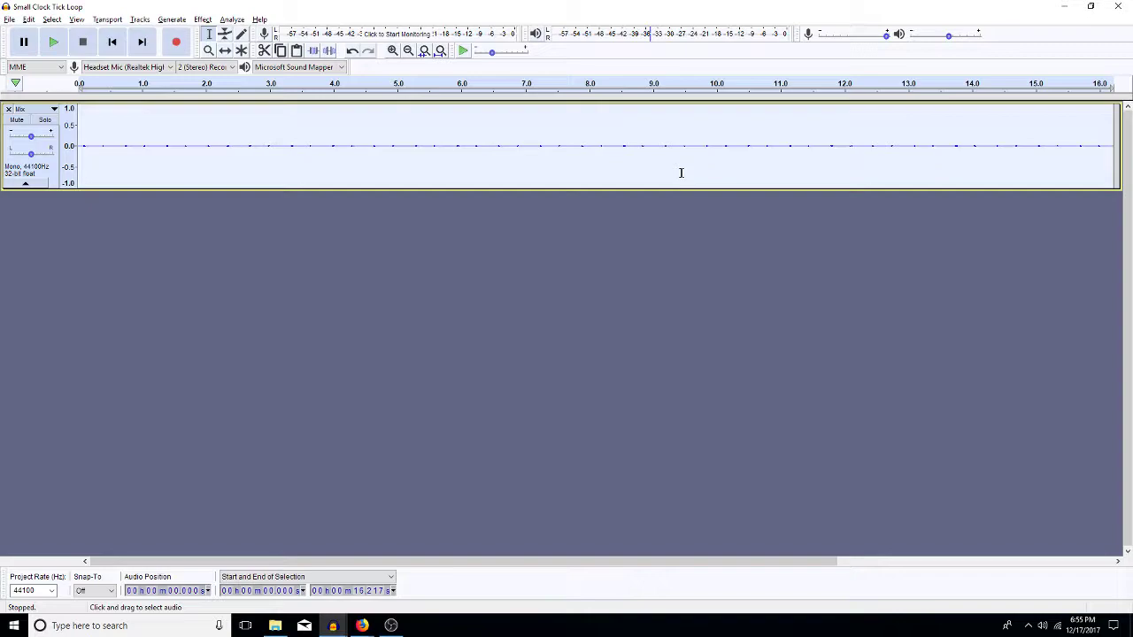
key("ctrl+d")
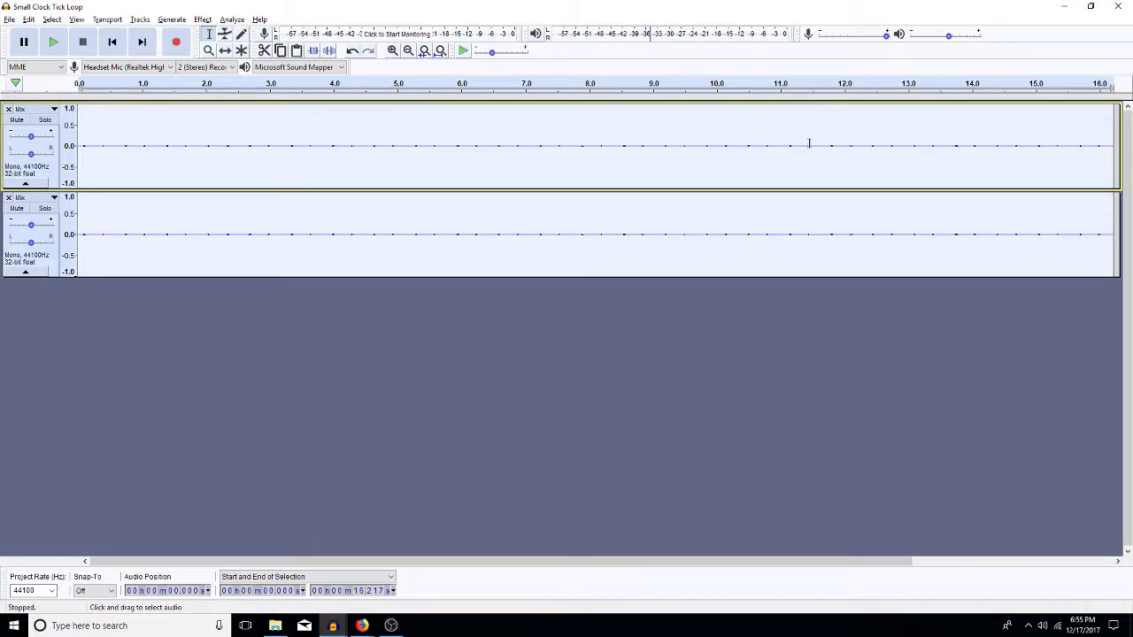
left_click(225, 50)
left_click_drag(98, 232, 722, 228)
left_click(722, 228)
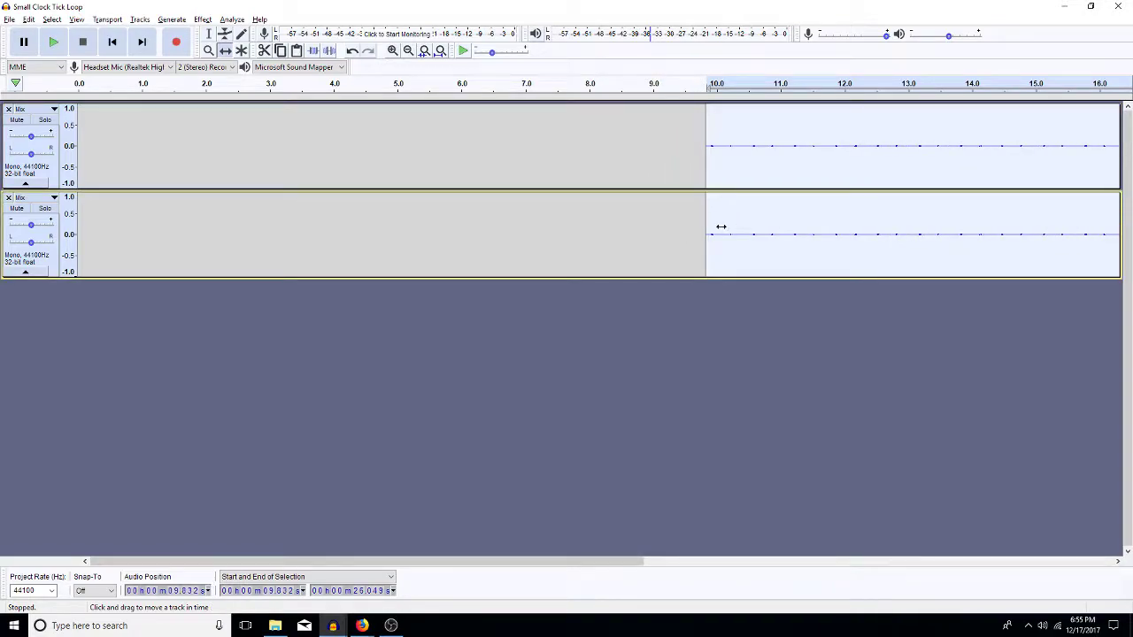
key("ctrl+z")
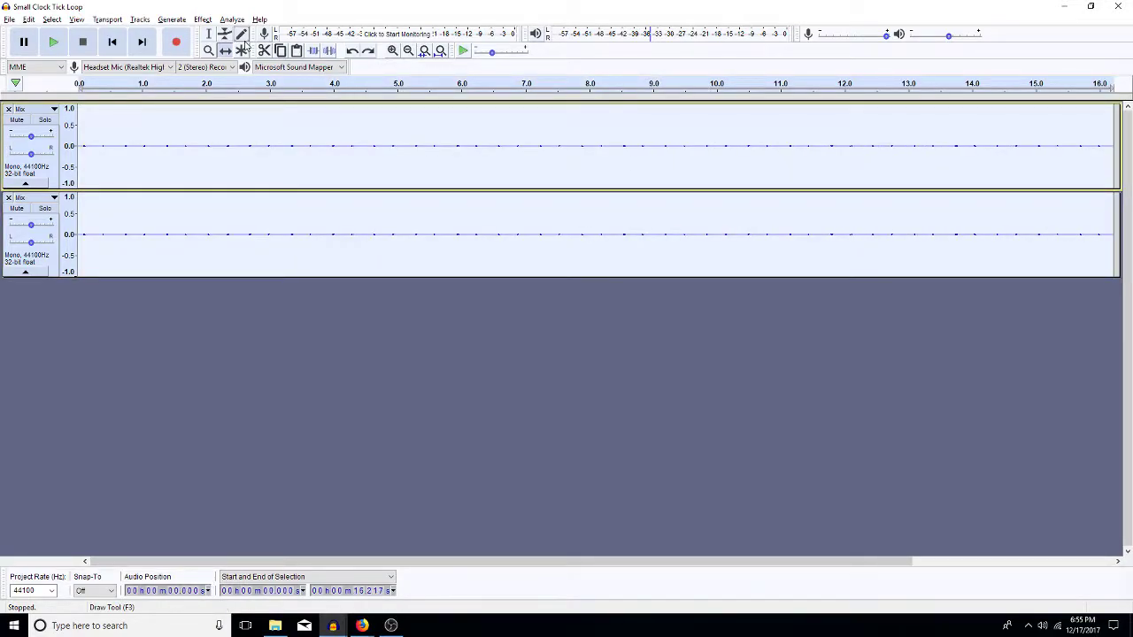
Clear the selection across both tracks and shift only the lower clip to start at about 15.2 s, overlapping the upper clip's end
left_click(209, 34)
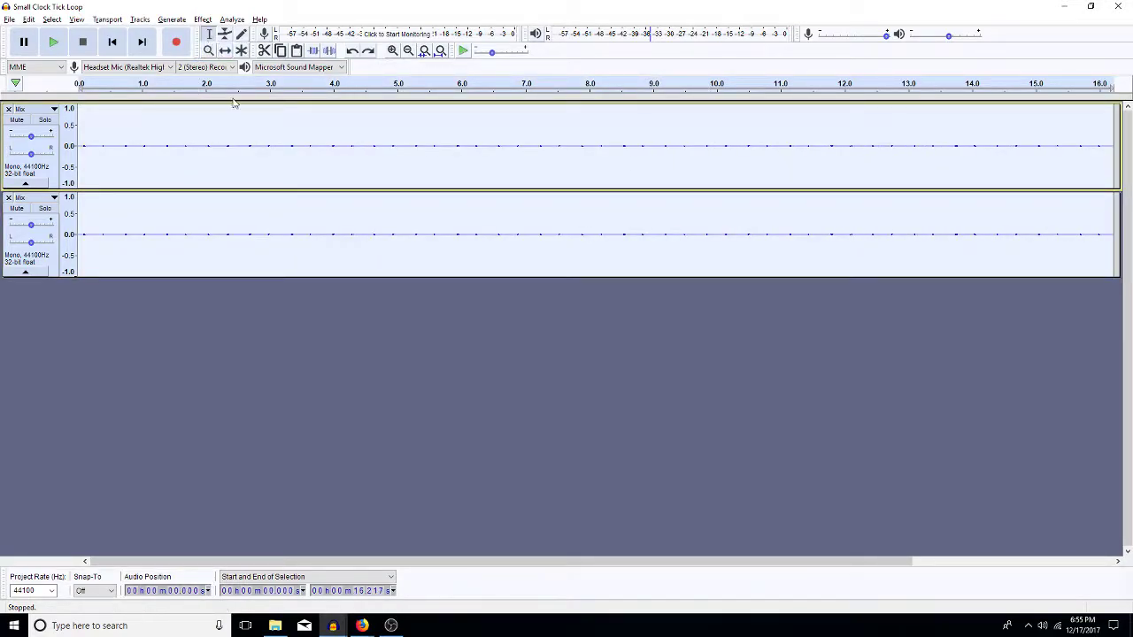
left_click(243, 177)
left_click(245, 199)
left_click(225, 50)
left_click_drag(127, 235, 535, 266)
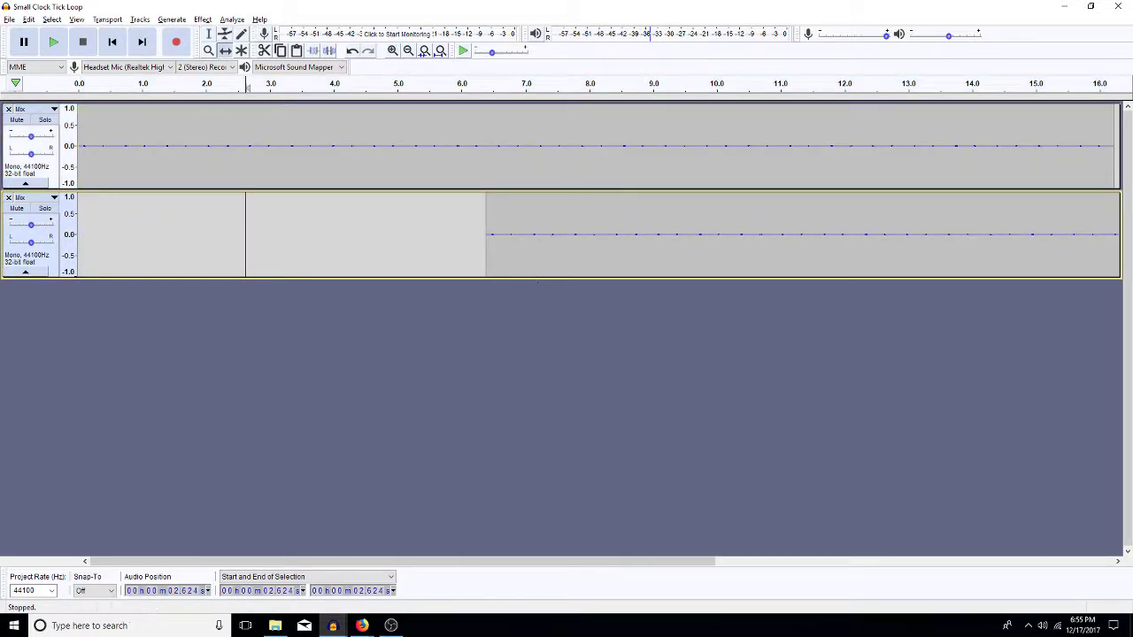
mouse_move(363, 628)
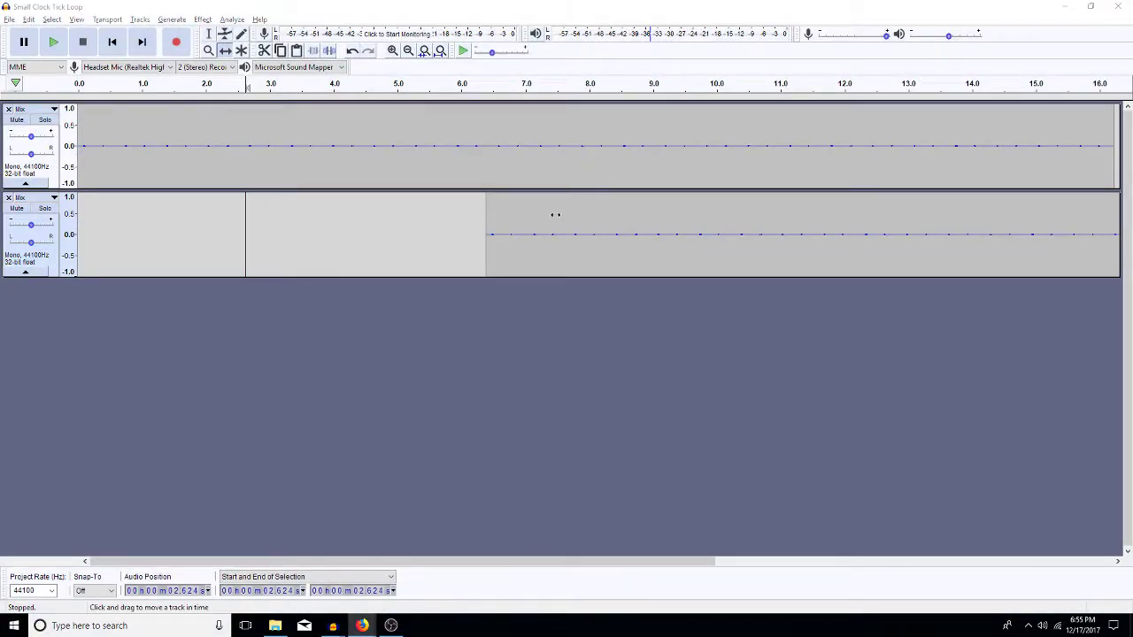
left_click_drag(555, 214, 1119, 195)
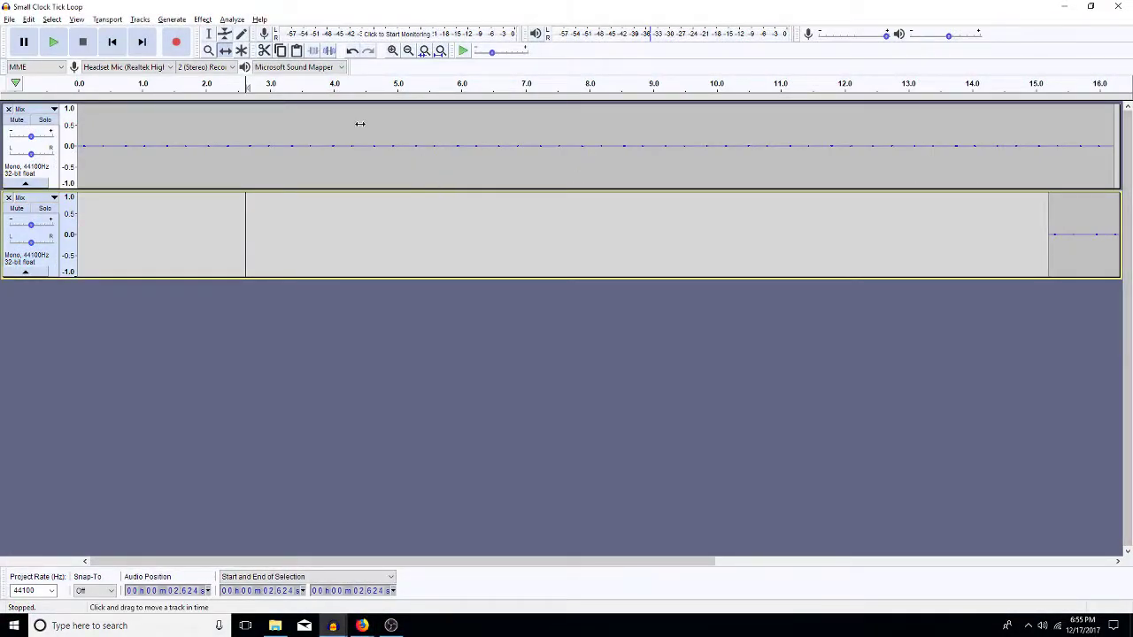
Shift the lower clip to start at about 15.62 s so its first tick sits near the upper clip's second-to-last tick
left_click(209, 33)
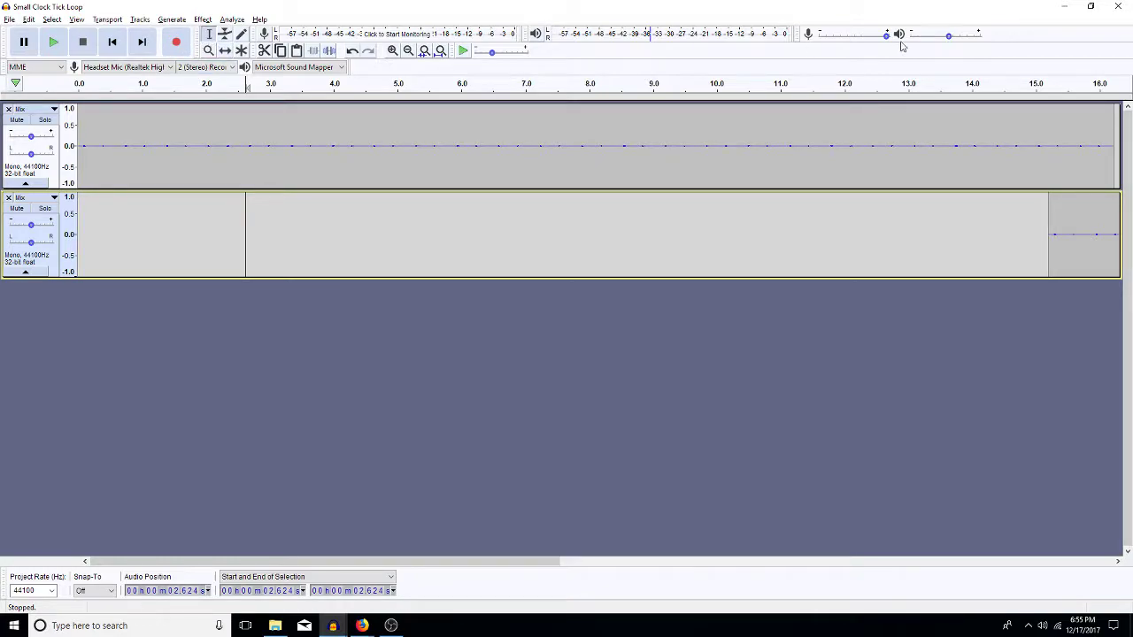
left_click(1062, 145)
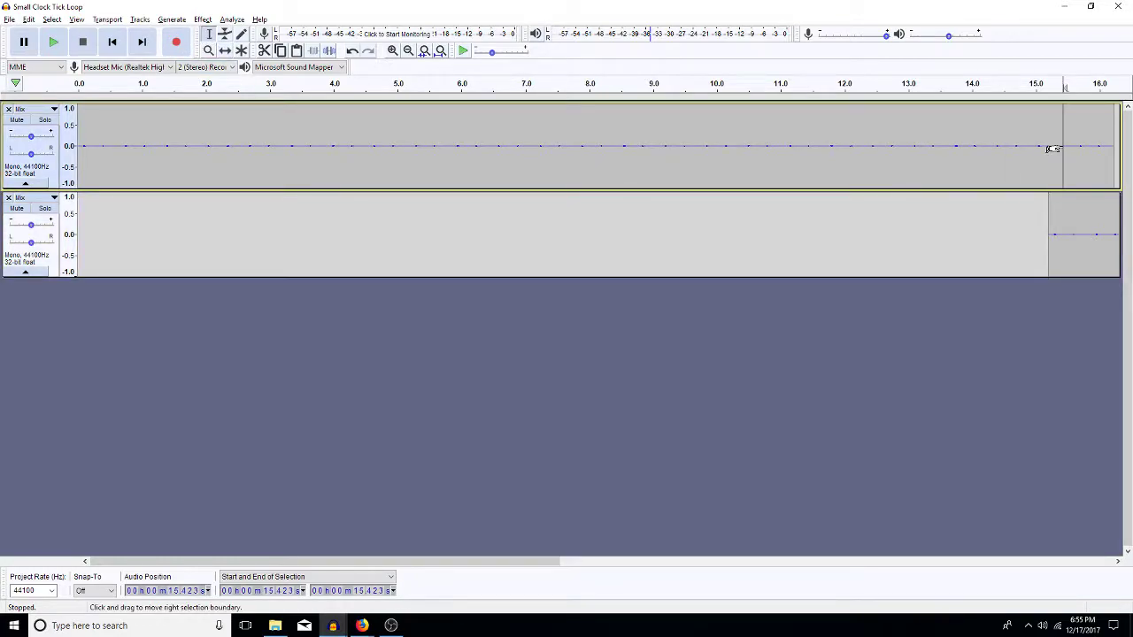
left_click(393, 50)
left_click(392, 51)
left_click(392, 51)
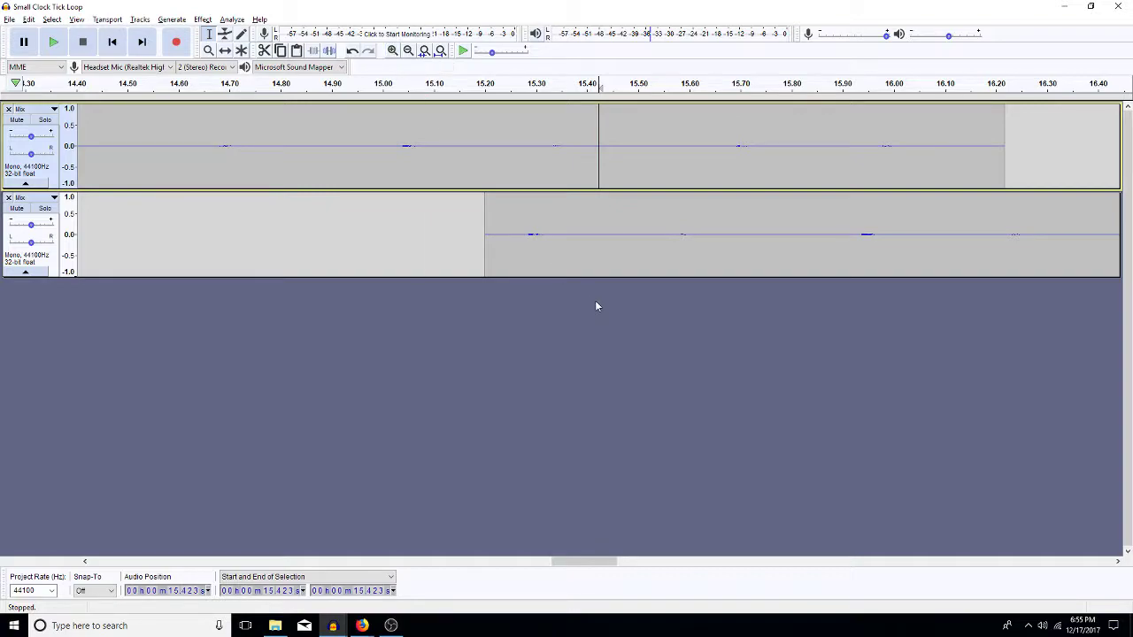
left_click(225, 51)
left_click_drag(538, 239, 749, 228)
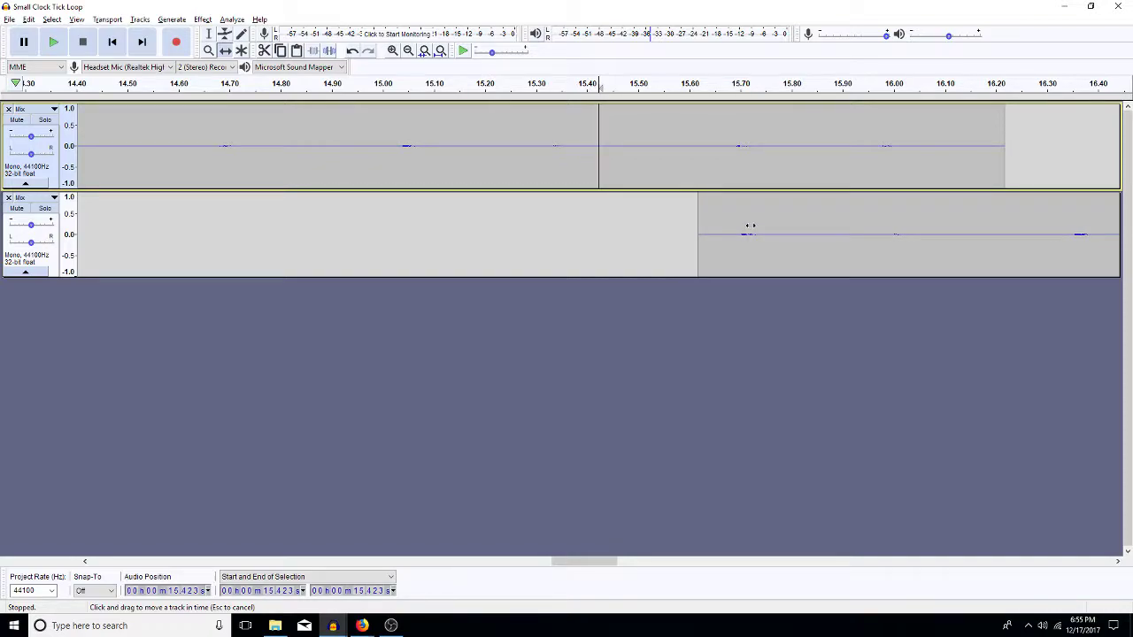
Fine-align the lower clip's first ticks with the upper clip's last two ticks by shifting it earlier to start at about 15.60 s
left_click(209, 34)
left_click(800, 132)
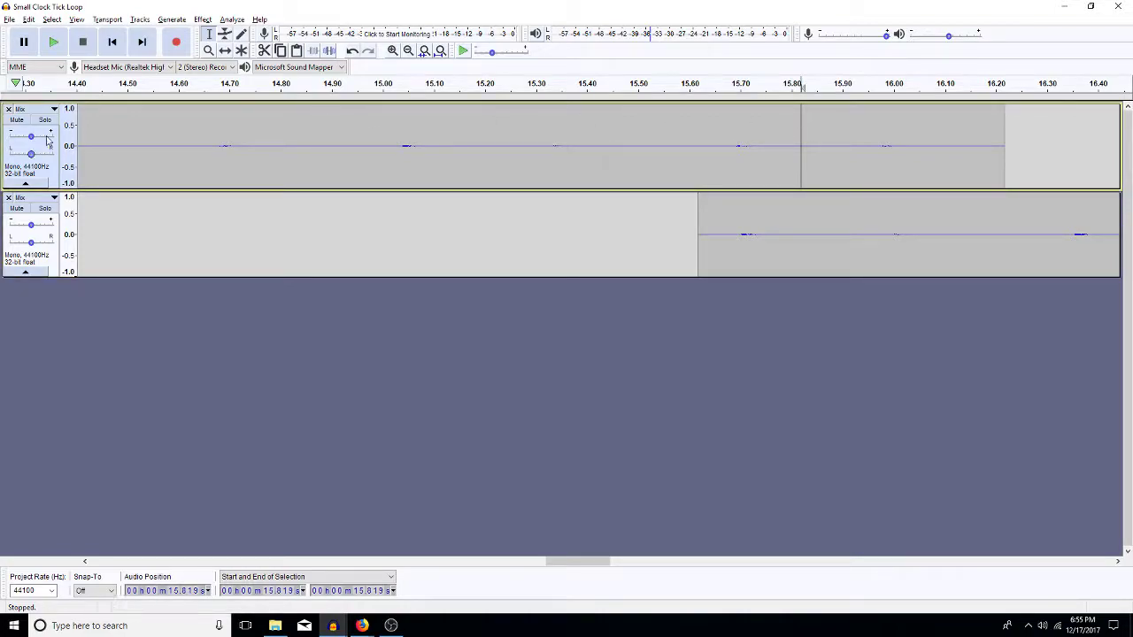
left_click(398, 52)
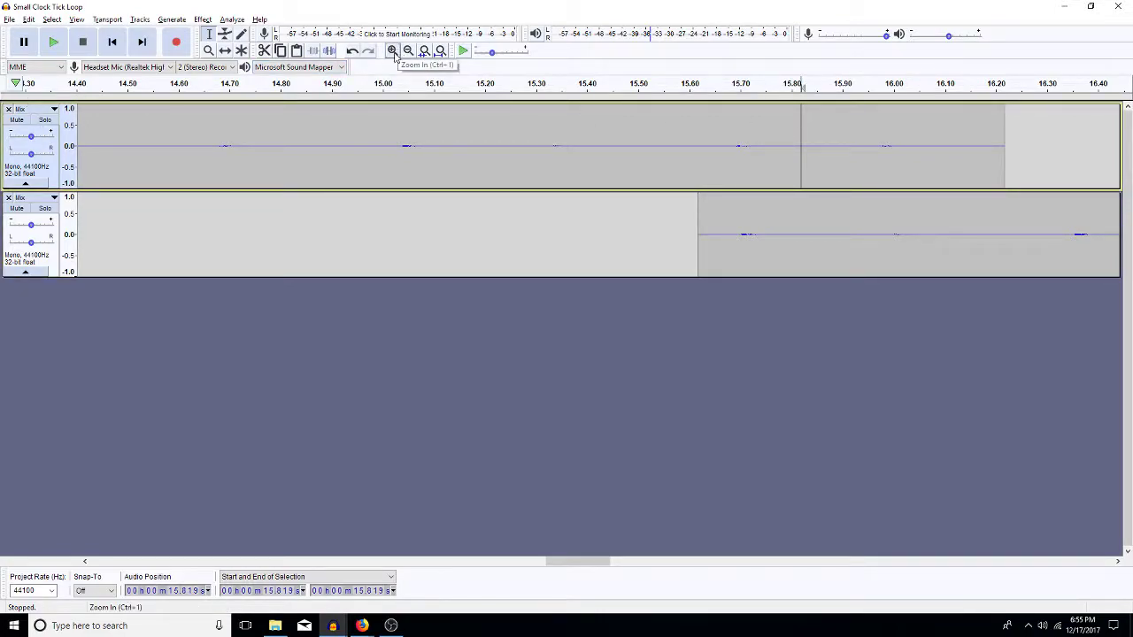
left_click(398, 52)
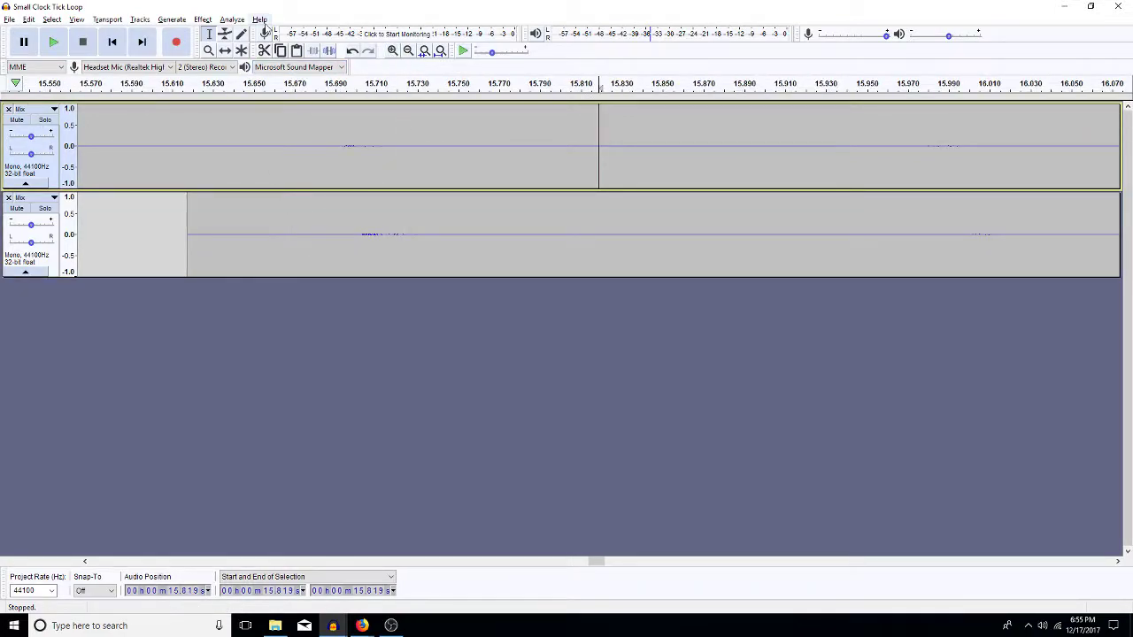
left_click(225, 50)
left_click_drag(278, 229, 253, 250)
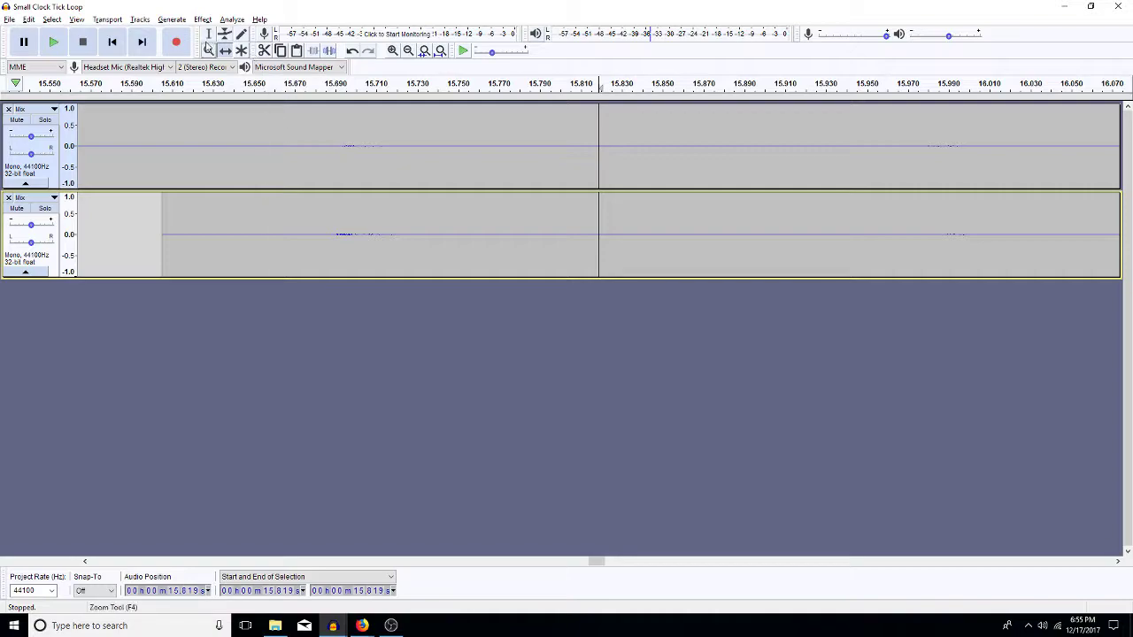
Play the overlap from 15.253 s to check the tick alignment between the two clips
left_click(209, 33)
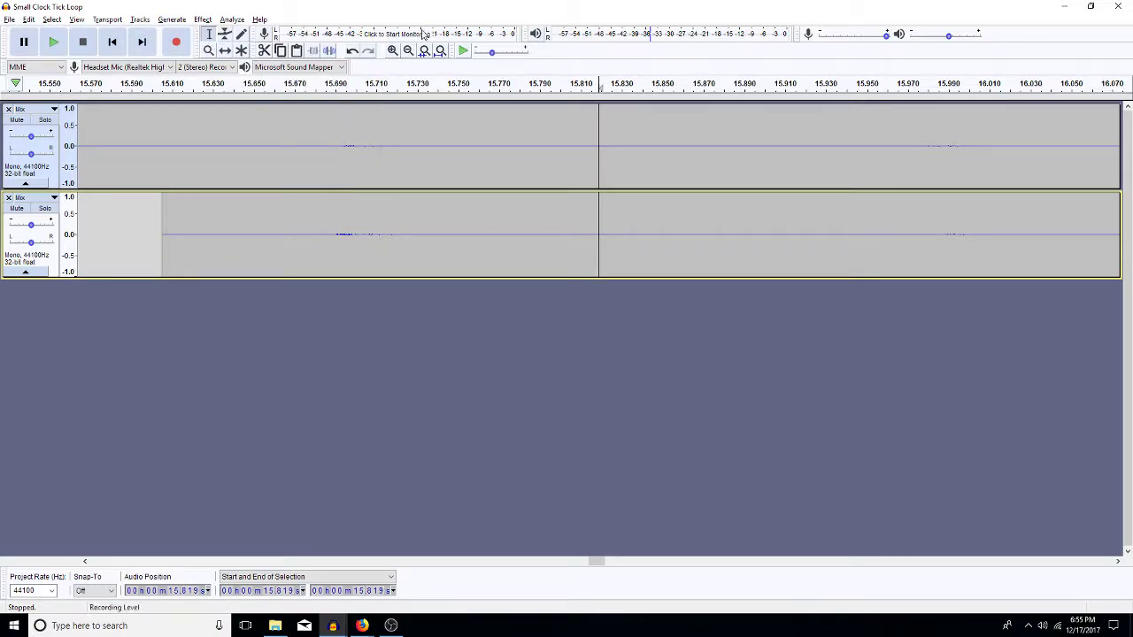
left_click(407, 52)
left_click(407, 51)
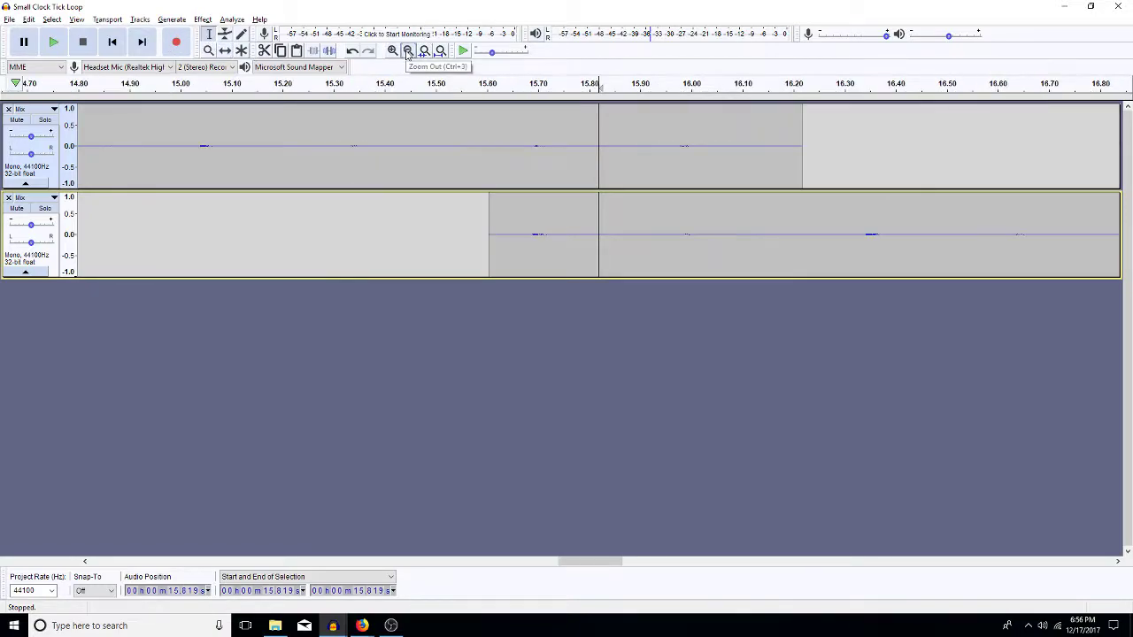
left_click(309, 122)
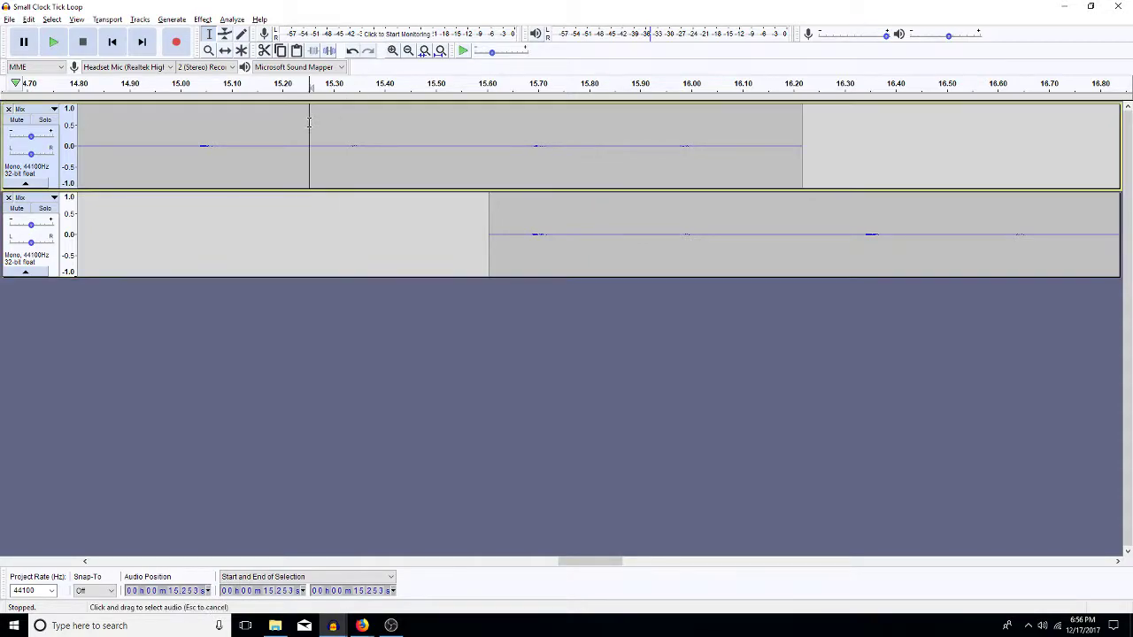
key("space")
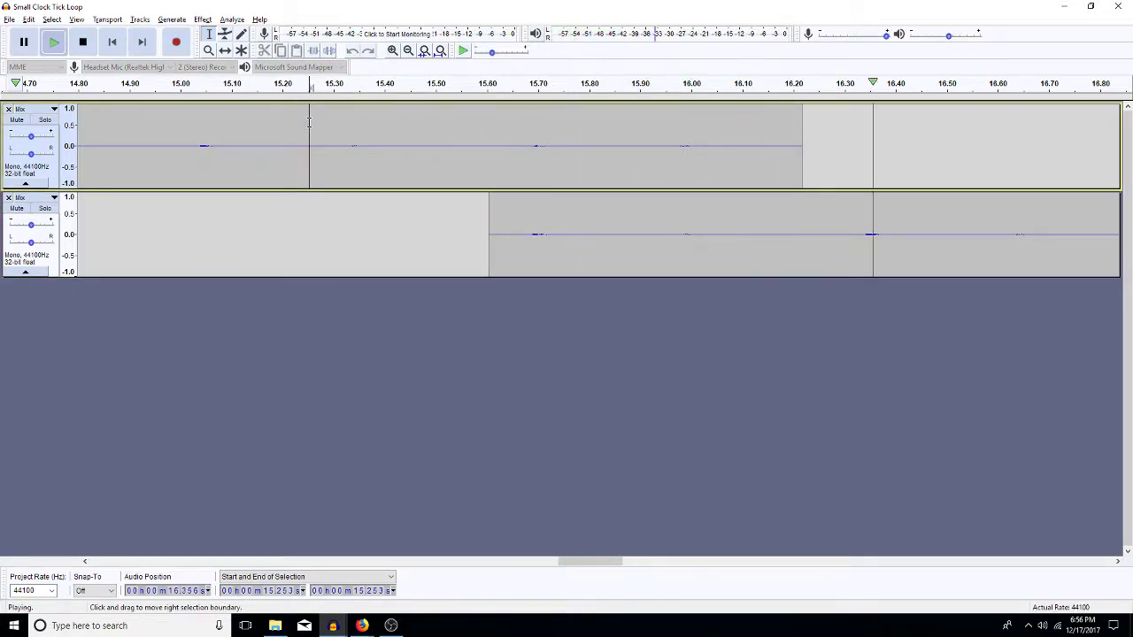
key("space")
Silence the lower clip's first tick up to about 15.77 s and the upper clip's last tick from 15.893 to 16.184 s
left_click_drag(573, 241, 486, 259)
left_click_drag(636, 152, 783, 144)
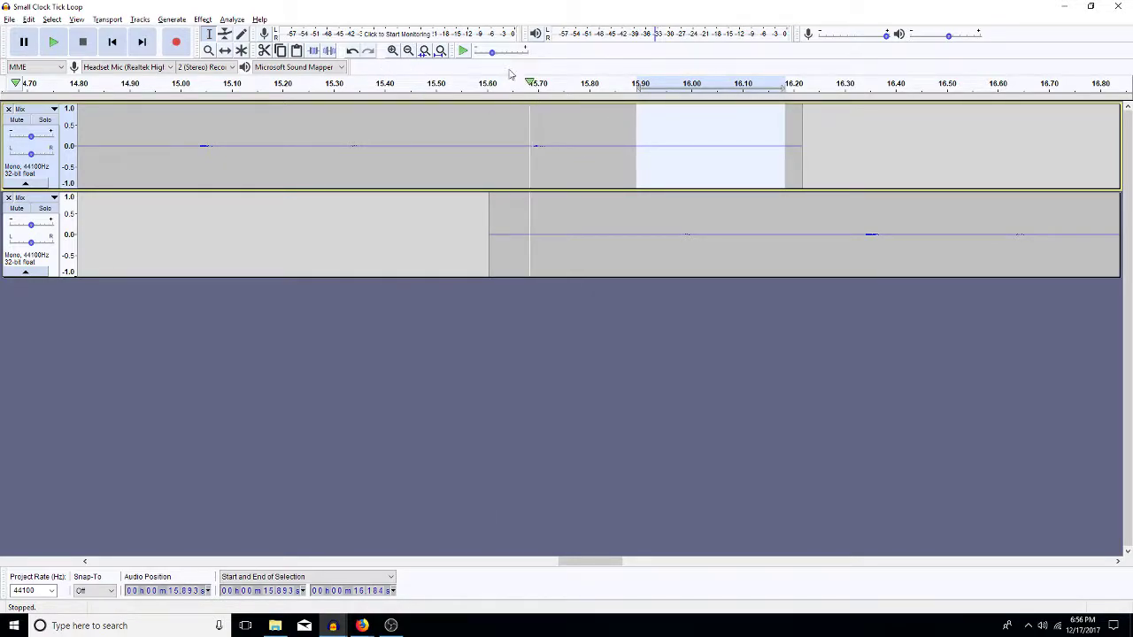
Select all audio and mix and render both tracks into a single track
left_click(442, 50)
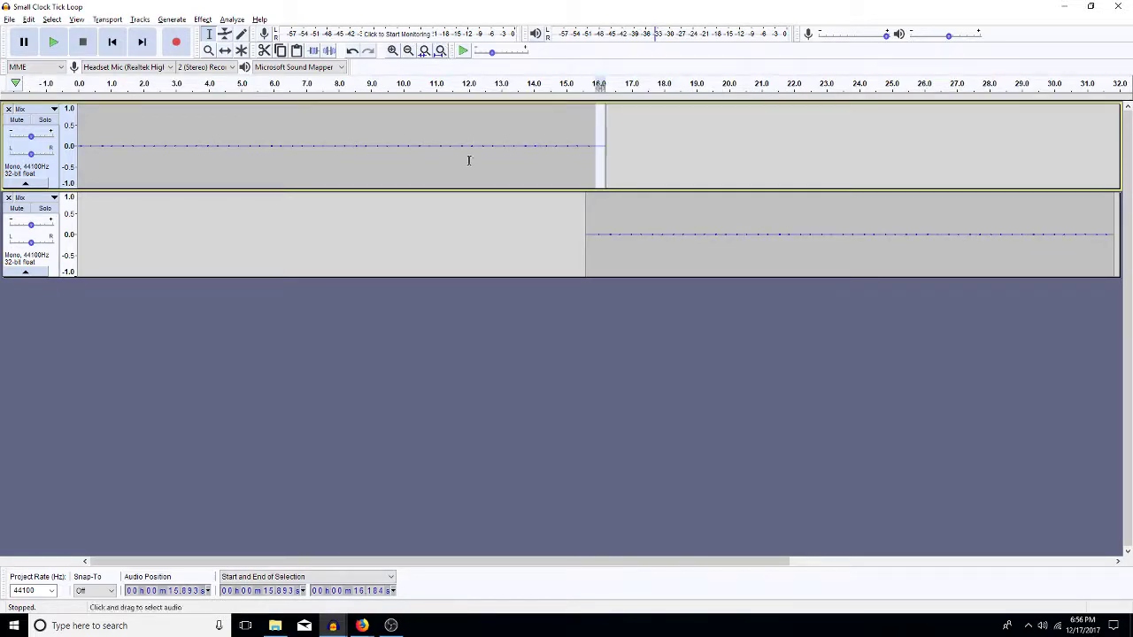
double_click(617, 247)
key("ctrl+a")
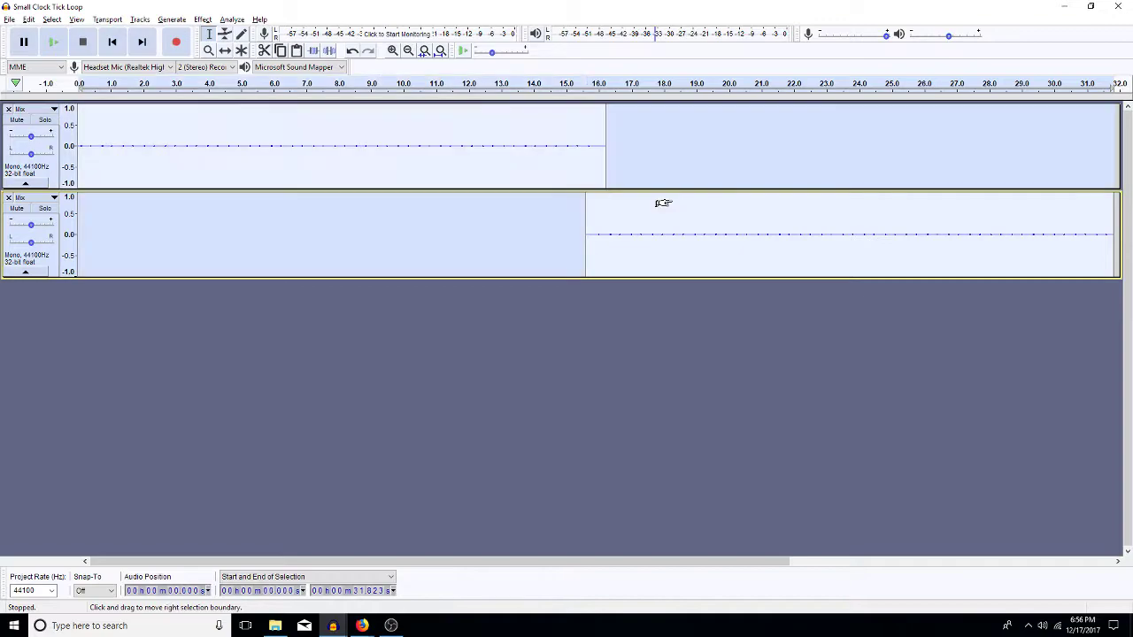
key("ctrl+shift+m")
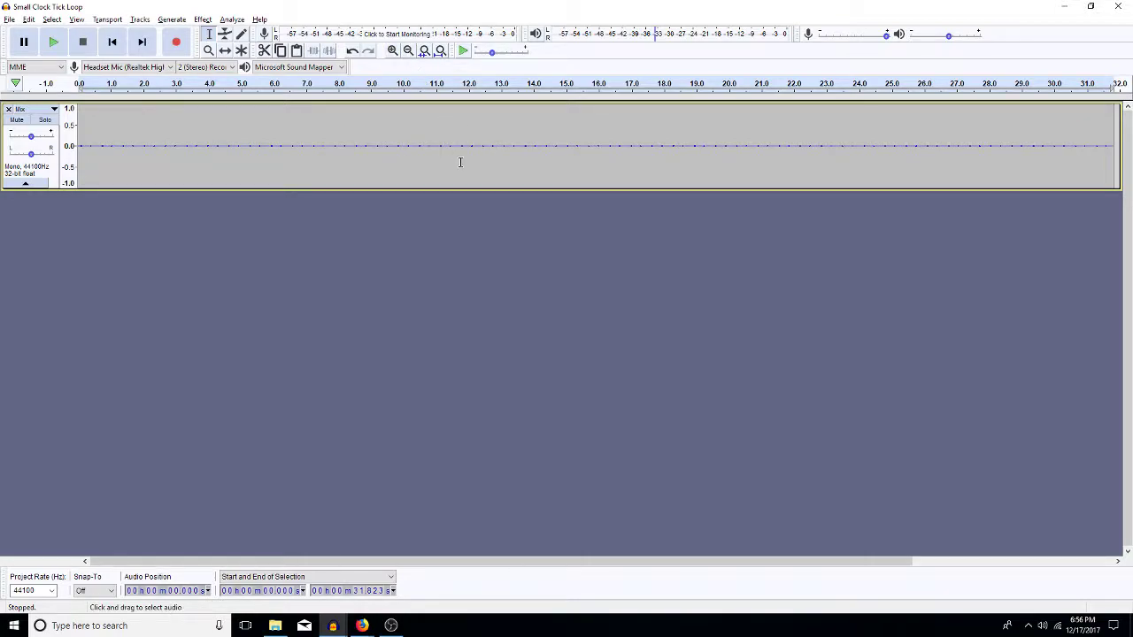
Copy the whole rendered track, duplicate its ending from 31.297 s onto a second track, and paste the full copy over that piece
key("ctrl+a")
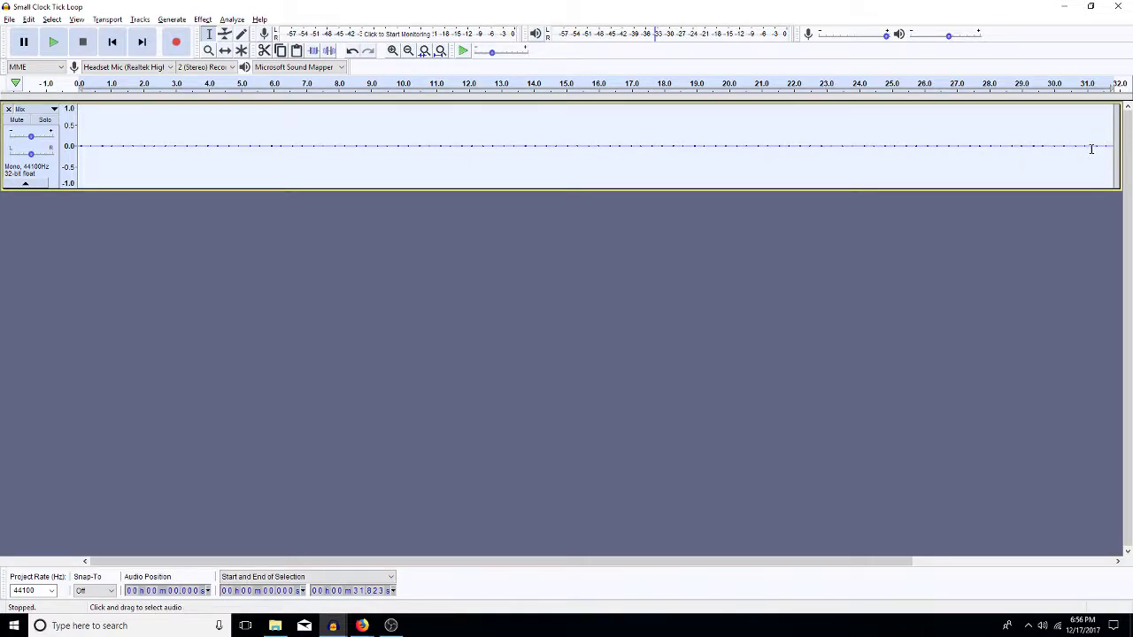
left_click_drag(1097, 153, 1117, 152)
key("ctrl+d")
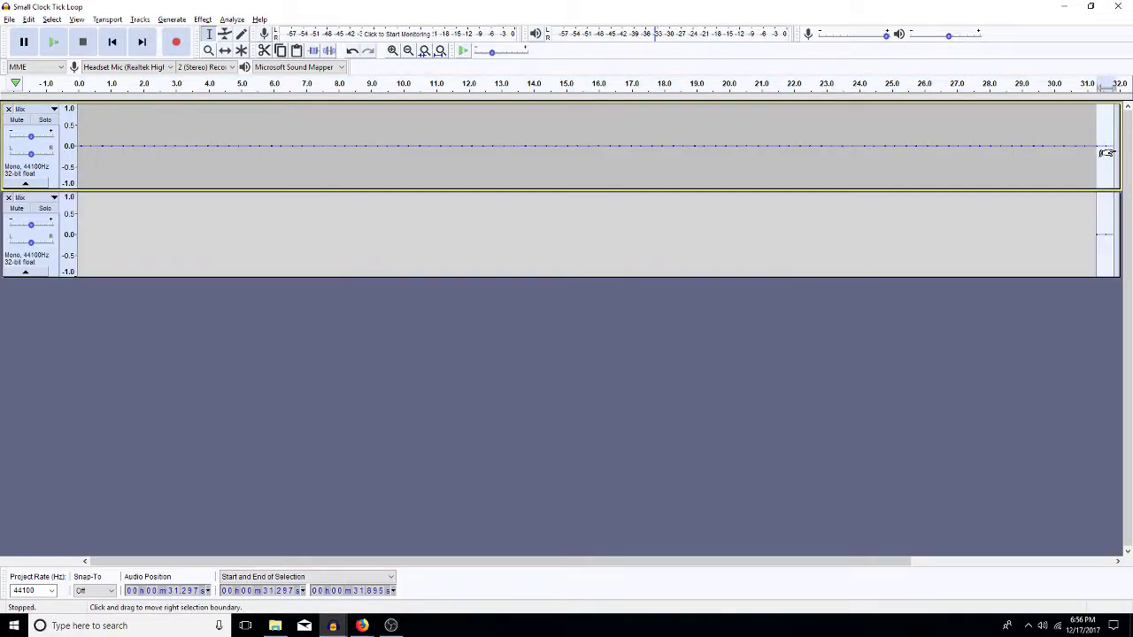
left_click(1101, 223)
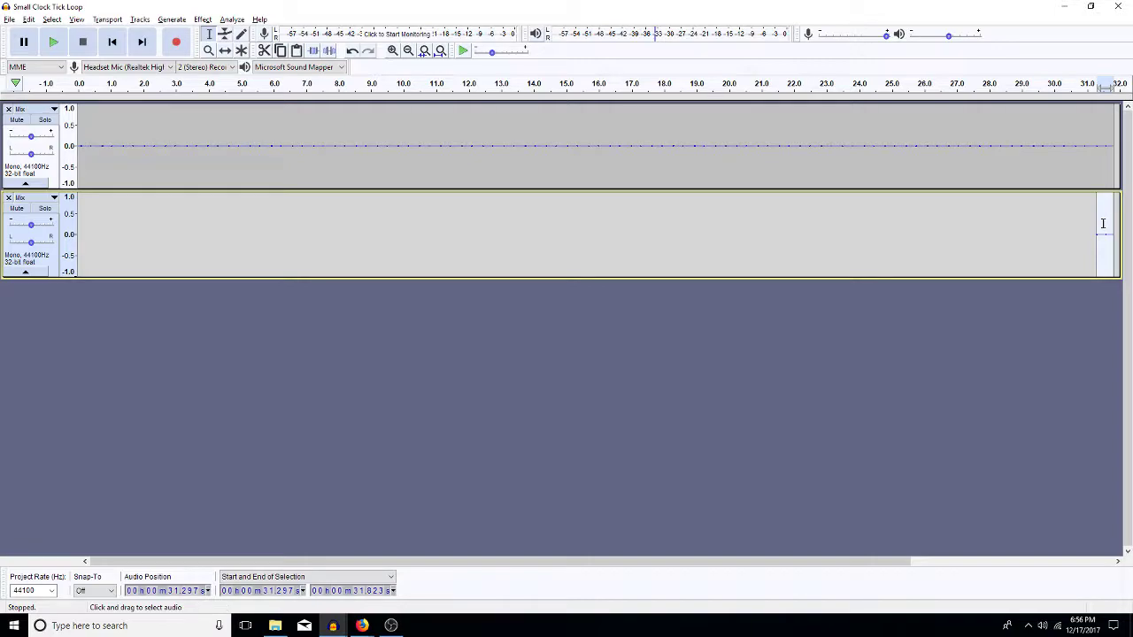
left_click_drag(1104, 223, 1103, 223)
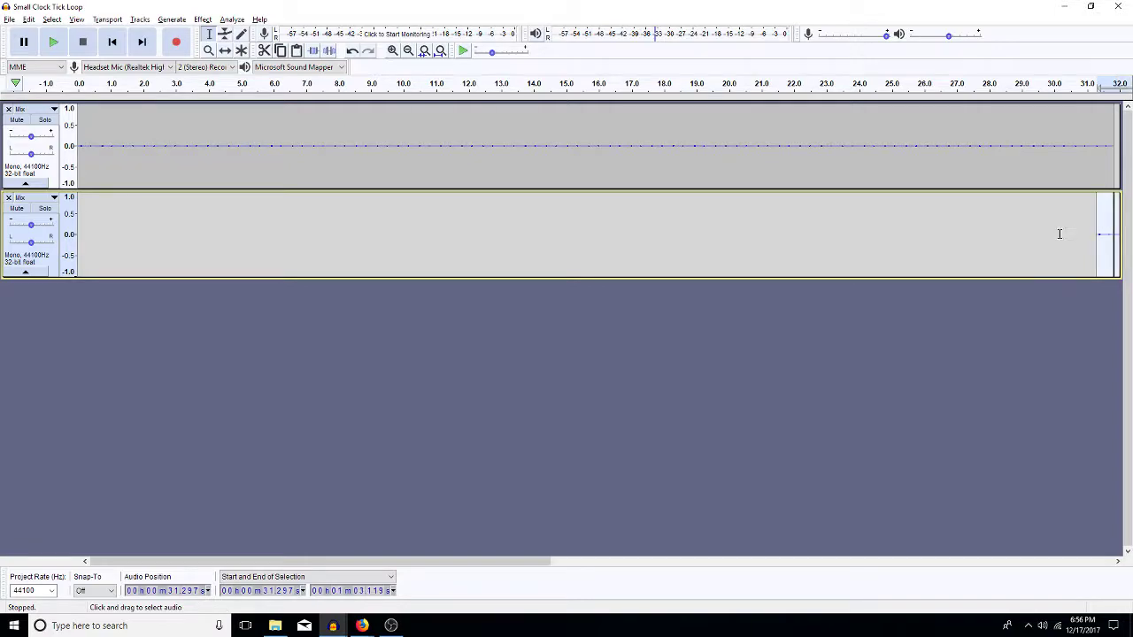
Shift the lower clip slightly earlier to start at about 31.23 s, lining its first ticks up with the upper clip's last ticks
left_click(440, 50)
left_click(604, 235)
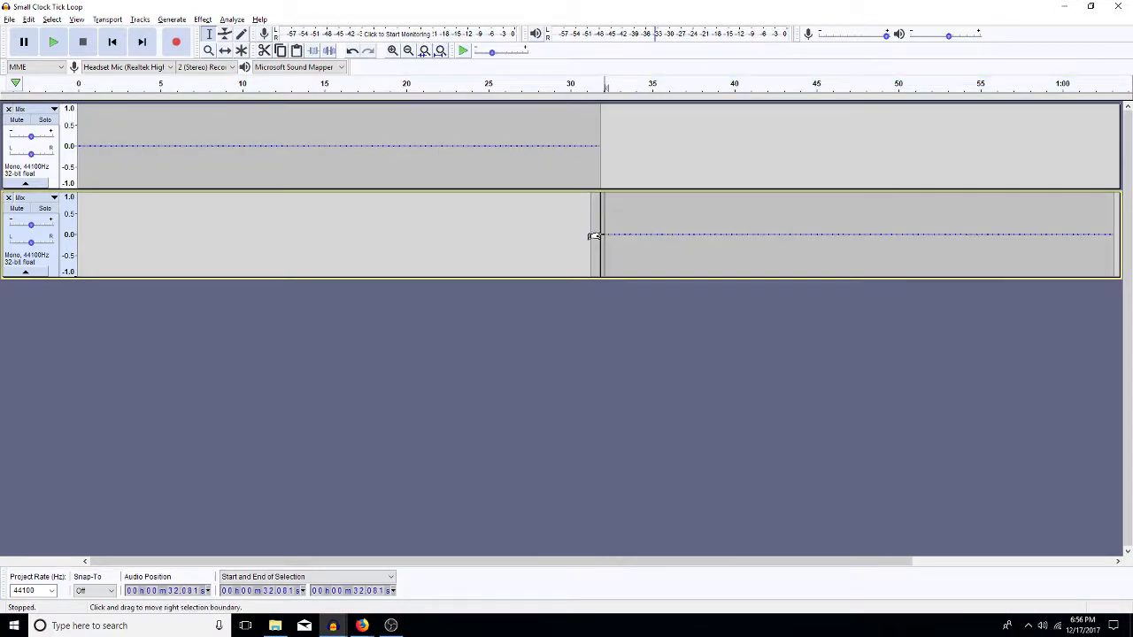
left_click_drag(597, 253, 597, 185)
left_click(598, 175)
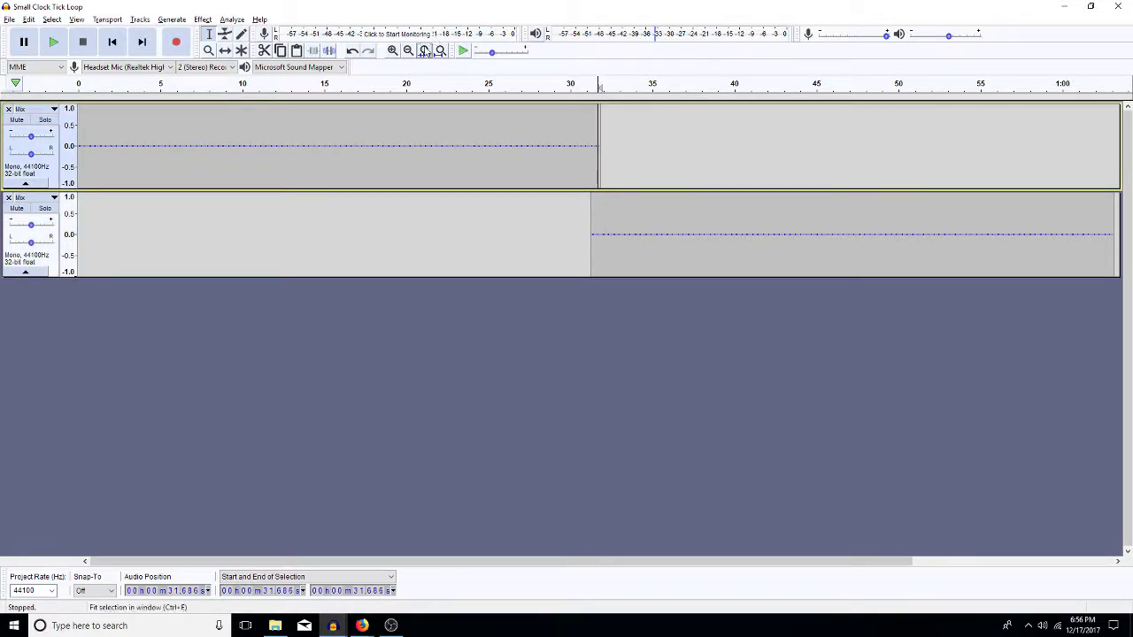
left_click(392, 51)
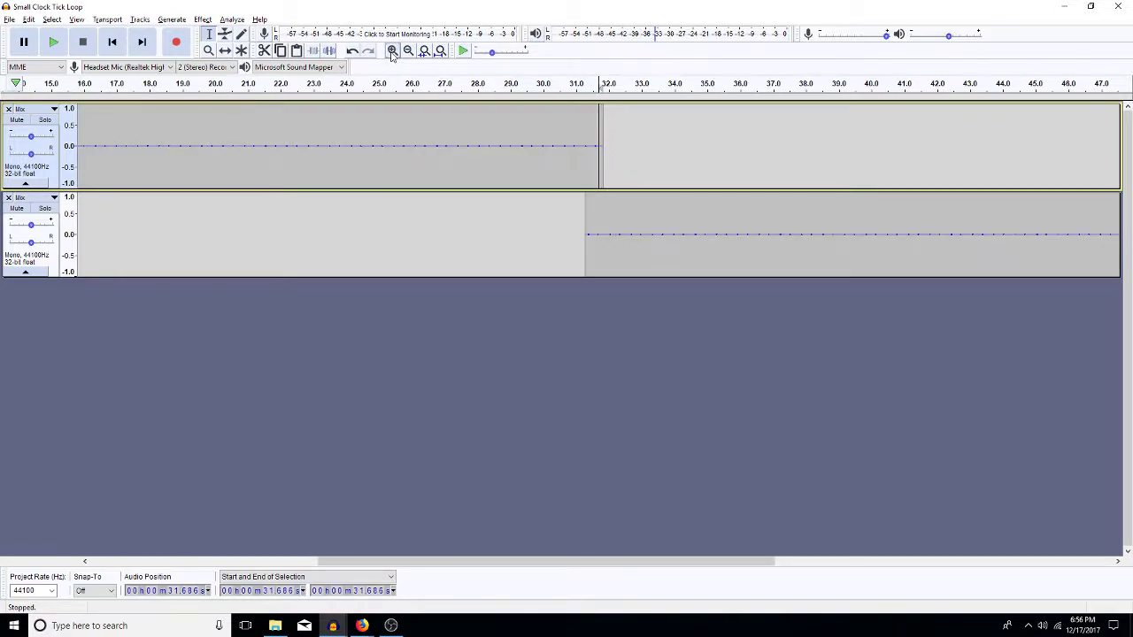
left_click(392, 51)
left_click(393, 51)
left_click(392, 51)
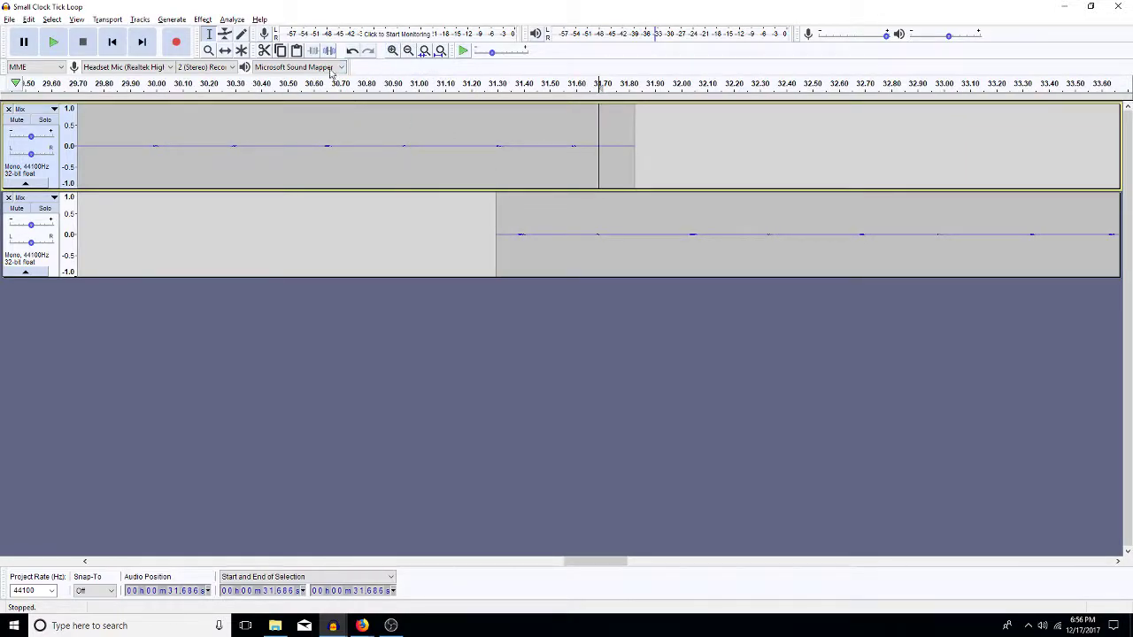
left_click(225, 50)
left_click_drag(579, 255, 561, 255)
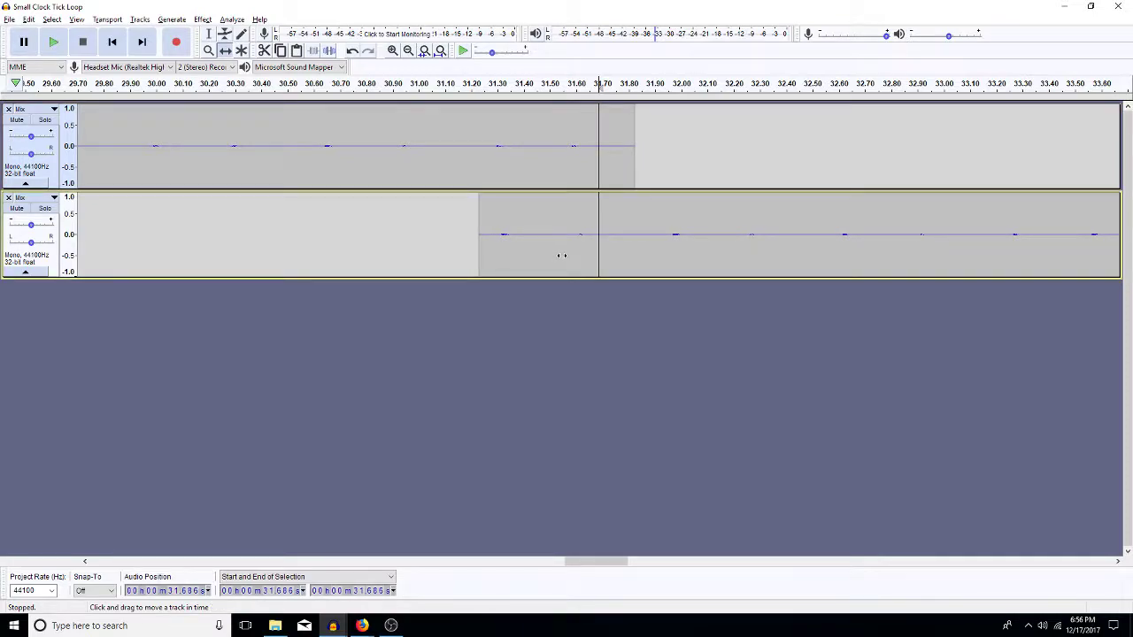
Play the overlap from 30.523 s to check the timing of the ticks
left_click(209, 33)
left_click(293, 156)
key("space")
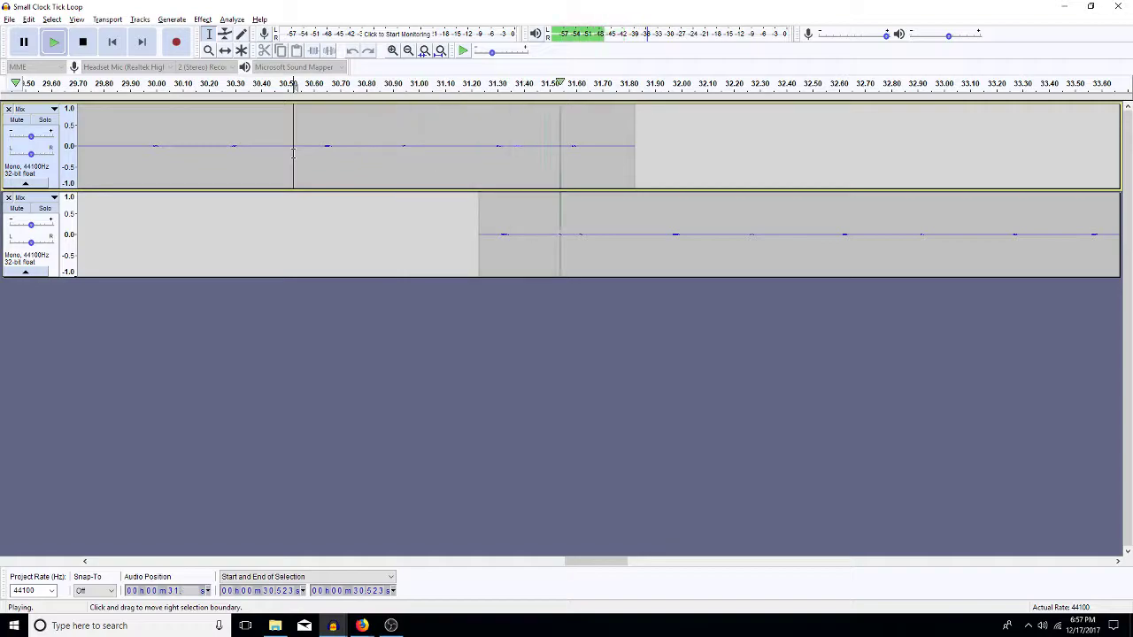
key("space")
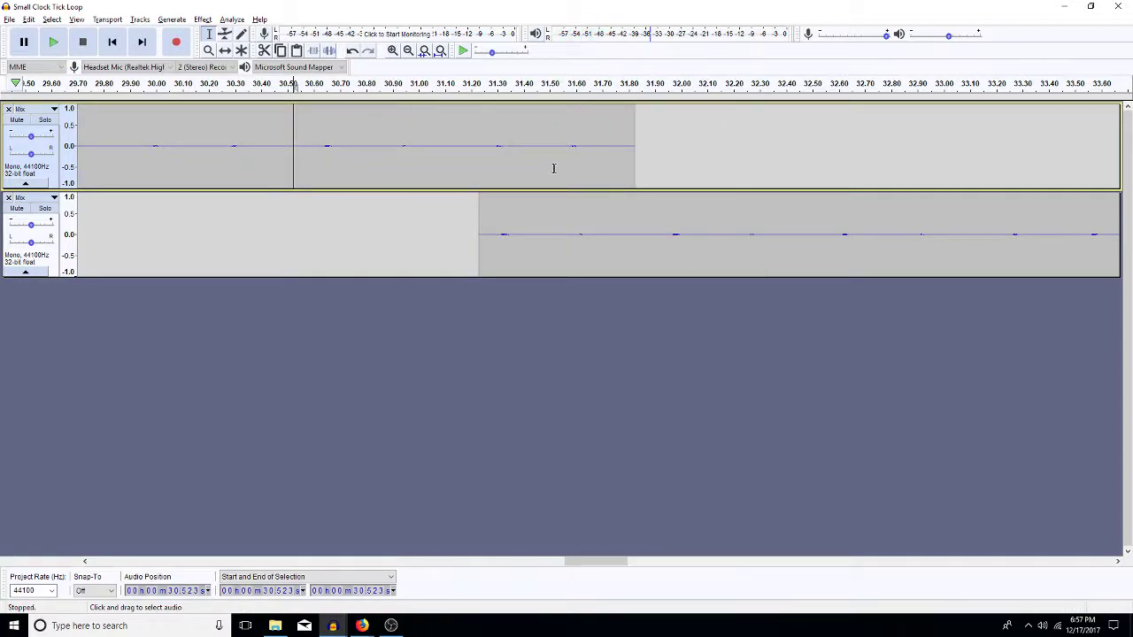
Delete the sliver from 31.265 to 31.272 s before the lower clip's first tick and play the overlap from 30.402 s
left_click(489, 220)
left_click(479, 224)
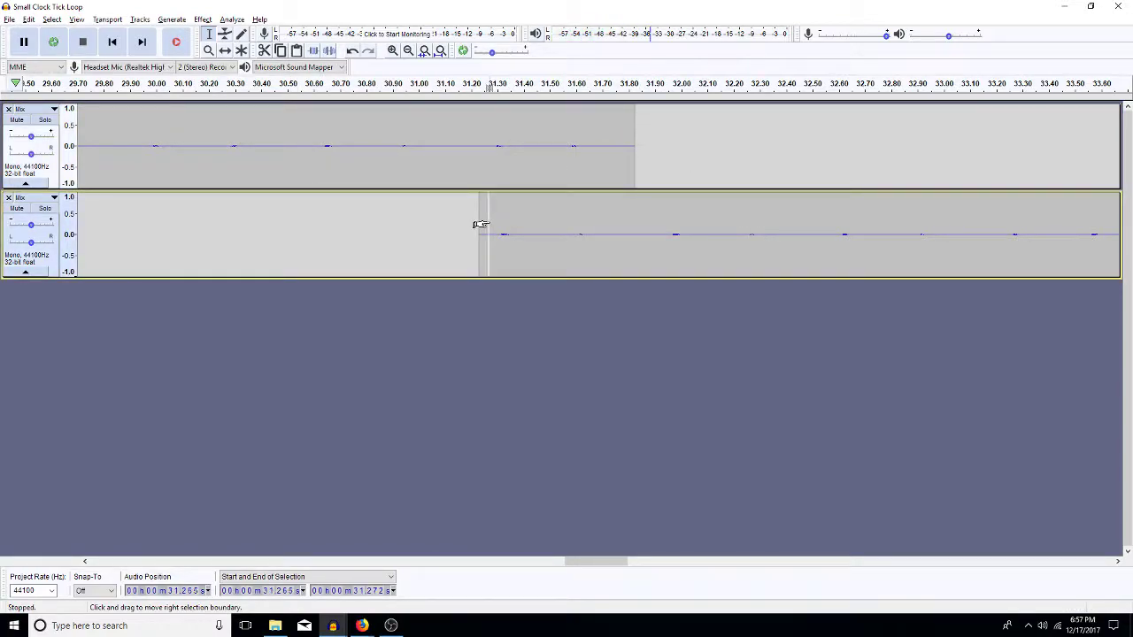
left_click(260, 133)
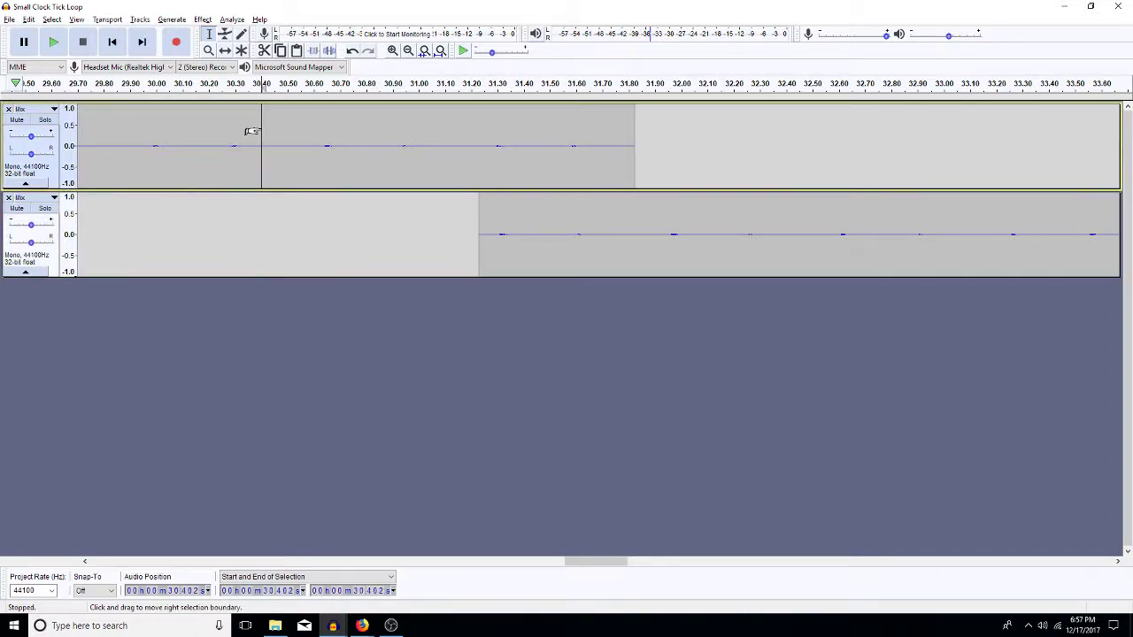
key("space")
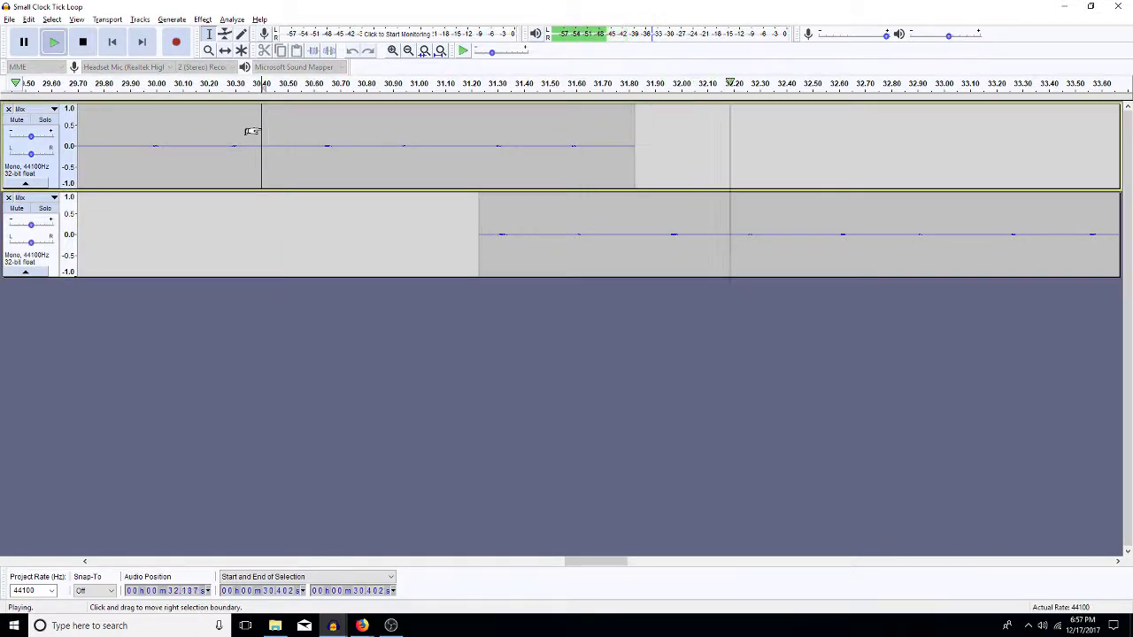
key("space")
Play the transition between the clips again from 30.600 s
left_click(491, 229)
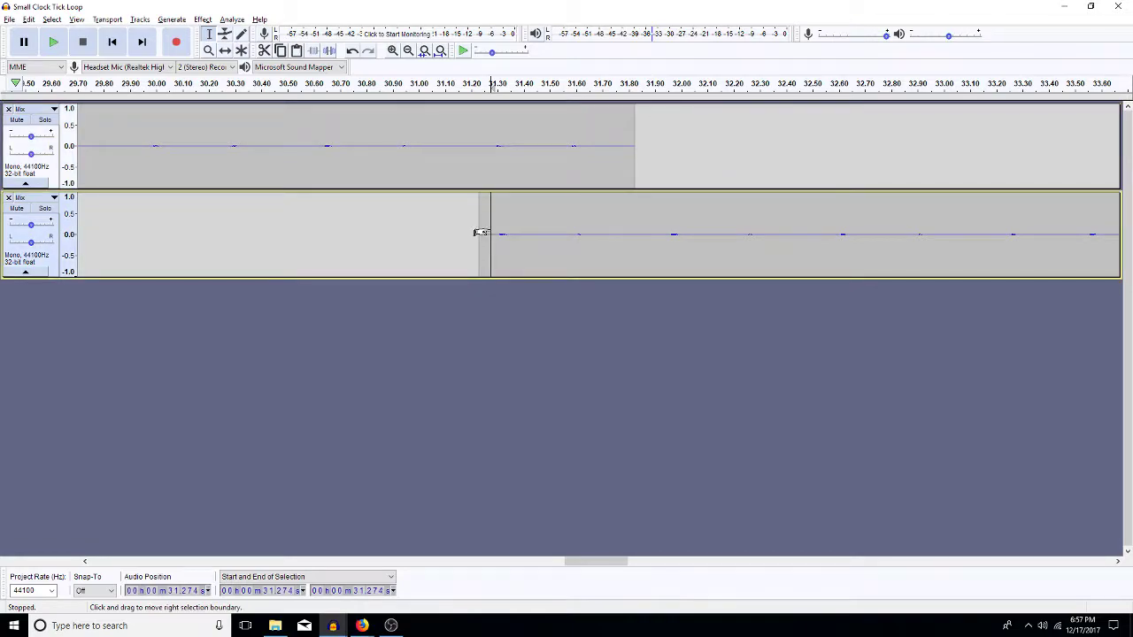
left_click(313, 159)
key("space")
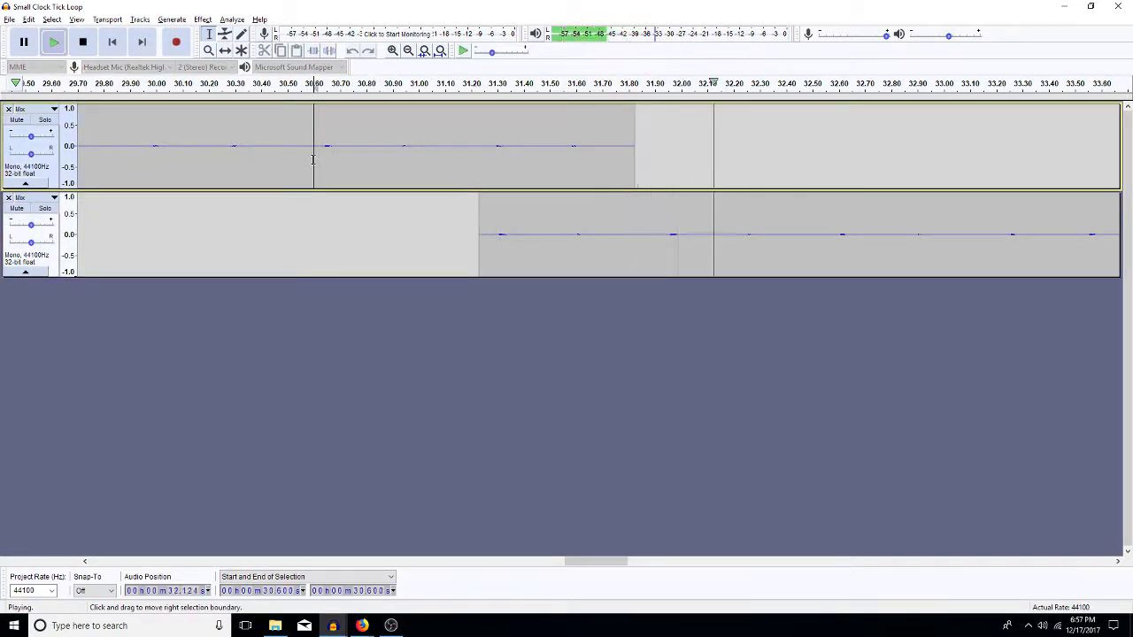
key("space")
Silence the lower clip's first tick from 31.245 to 31.418 s and the upper clip's last tick from 31.488 to 31.863 s
left_click_drag(528, 247, 483, 248)
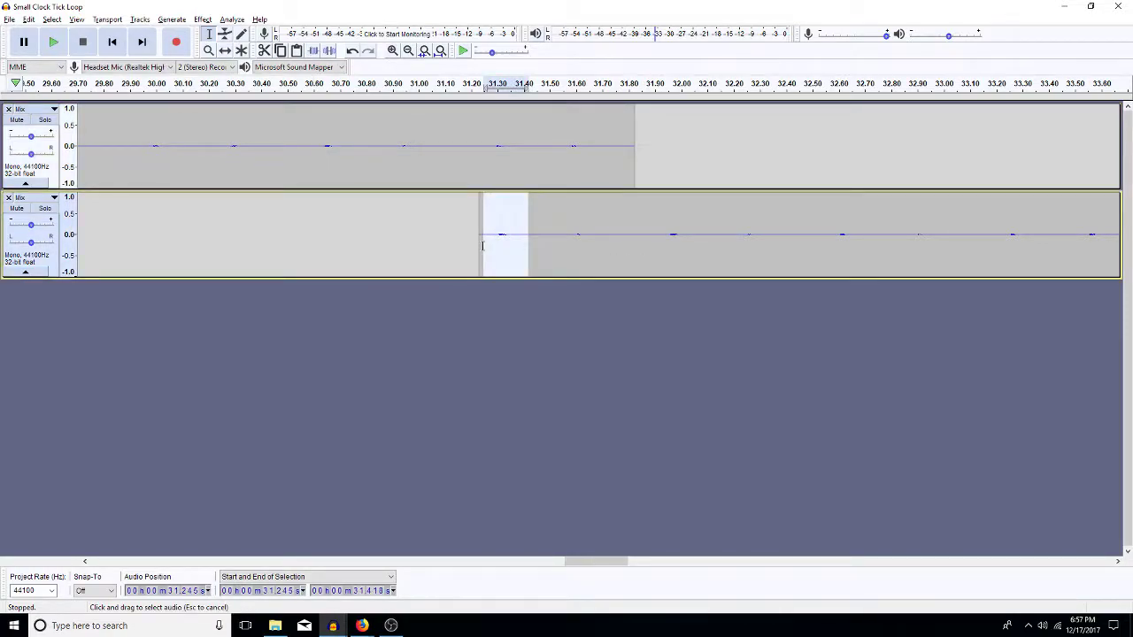
left_click_drag(547, 146, 640, 145)
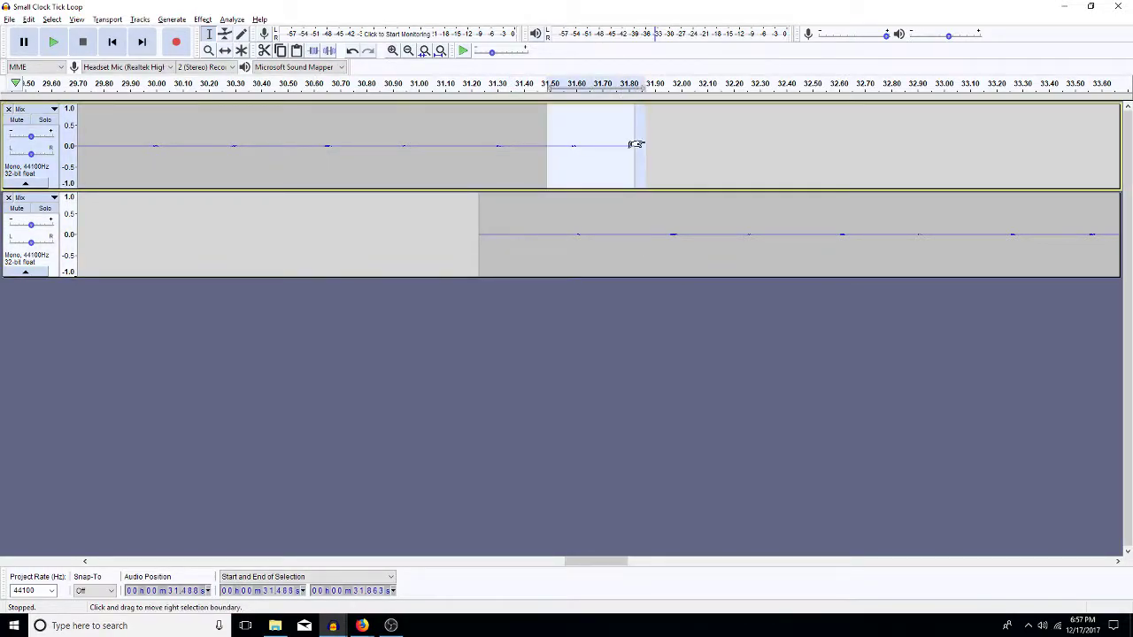
left_click(678, 147)
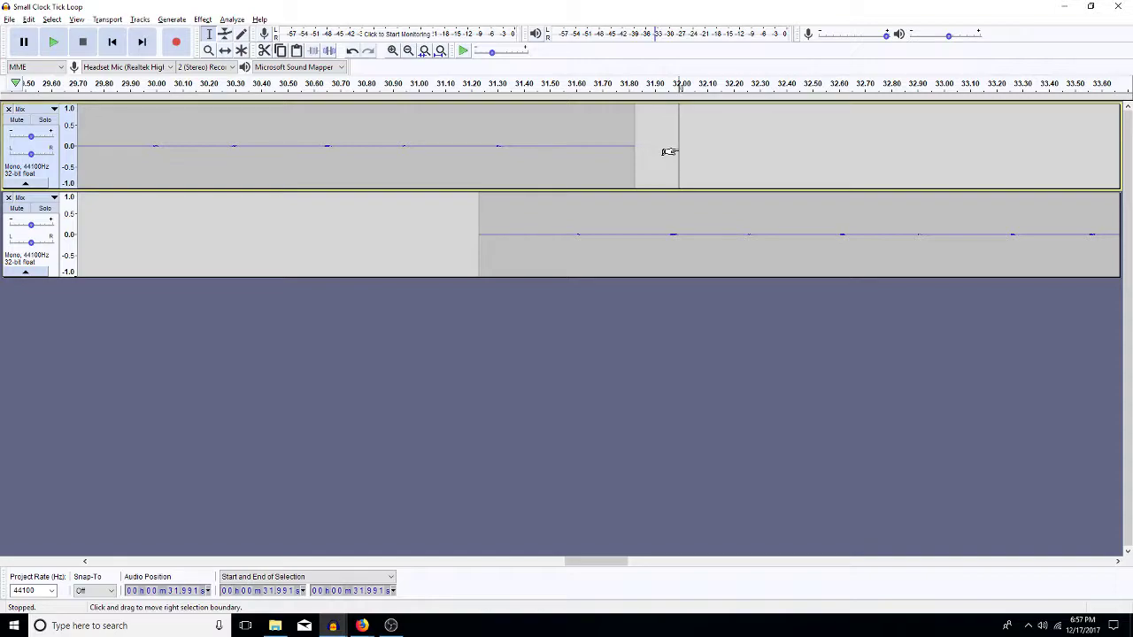
Mix the two overlapping tick clips down into a single track
key("ctrl+a")
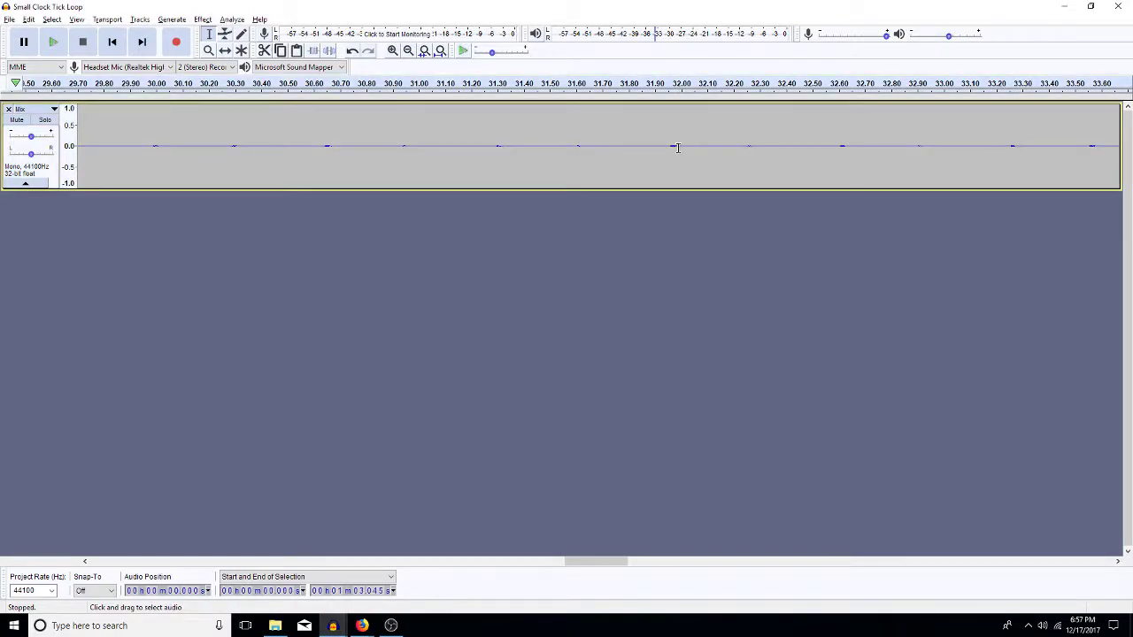
left_click(440, 53)
left_click(799, 161)
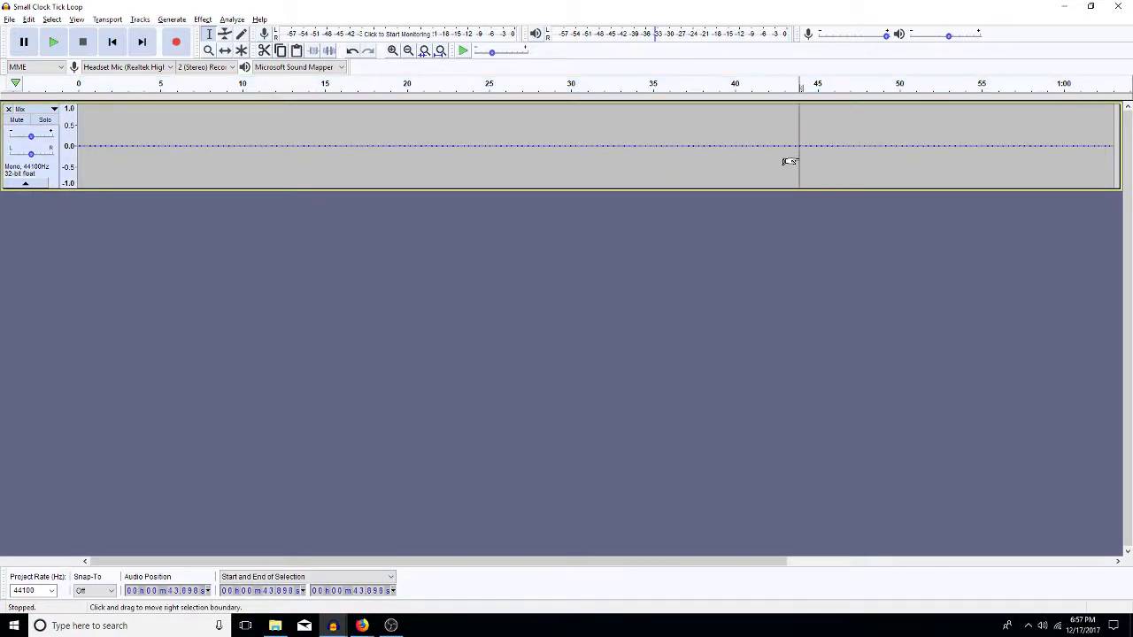
left_click(697, 170)
Duplicate the whole mixed track and copy the first track's end from 1:01.572 onto a third track
key("ctrl+a")
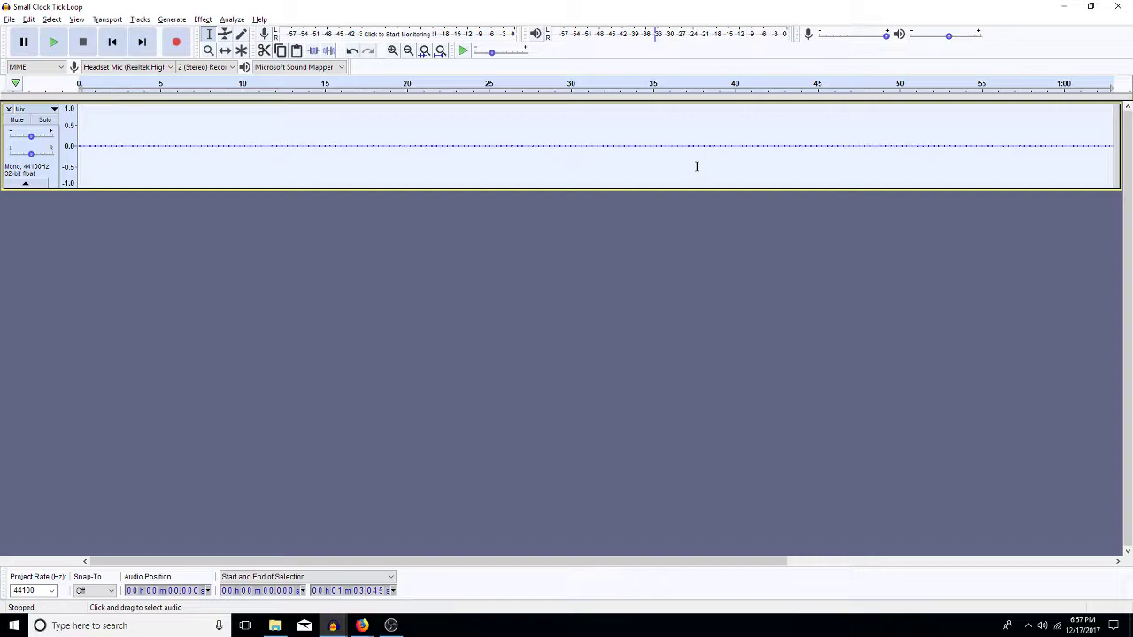
key("ctrl+d")
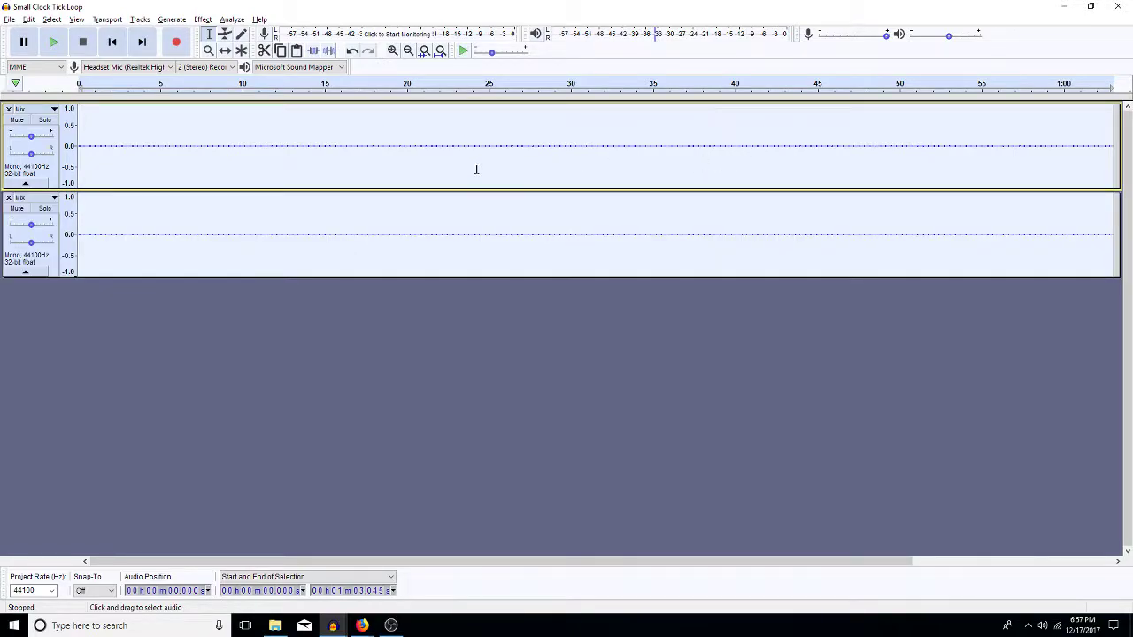
left_click(408, 51)
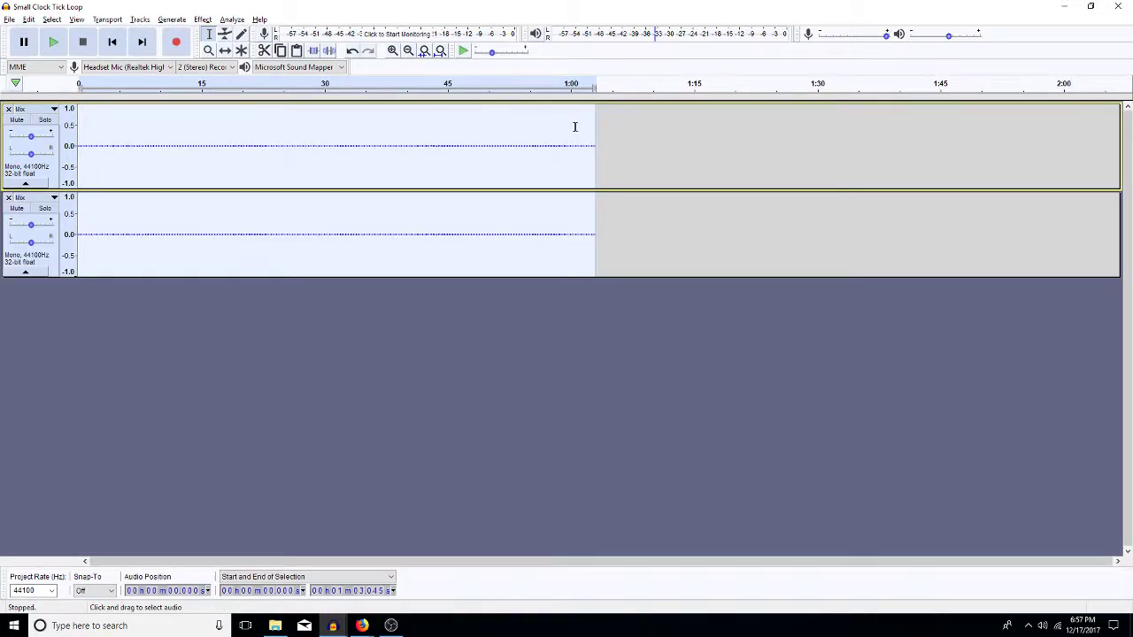
left_click_drag(584, 145, 602, 154)
key("ctrl+d")
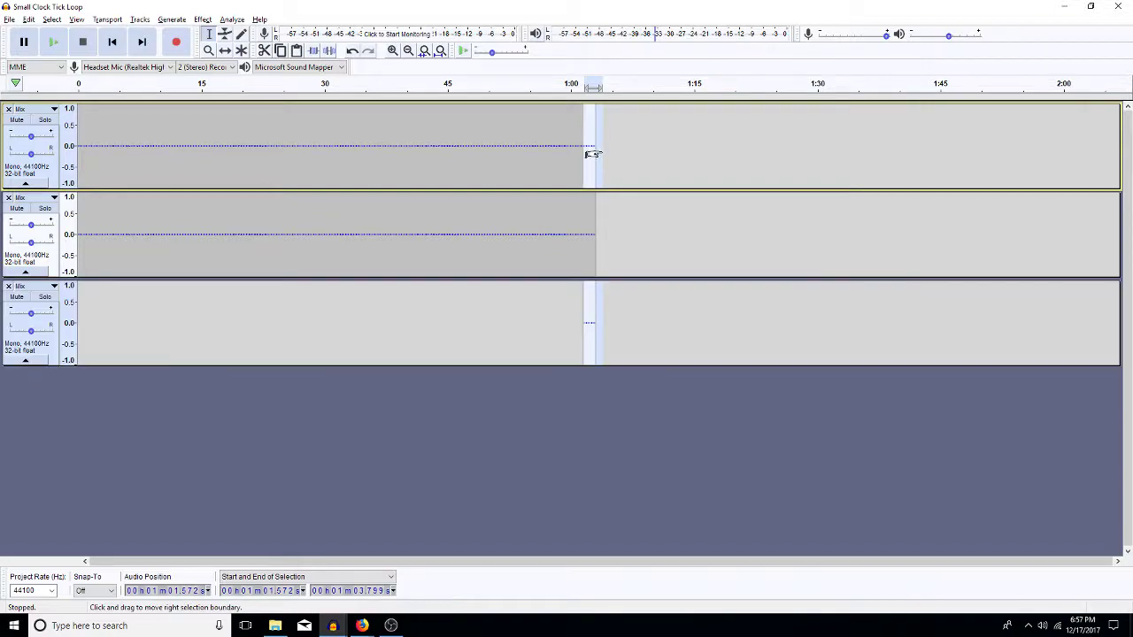
Move the second track's full clip onto the third track in place of the short end piece, and remove the emptied track
double_click(527, 233)
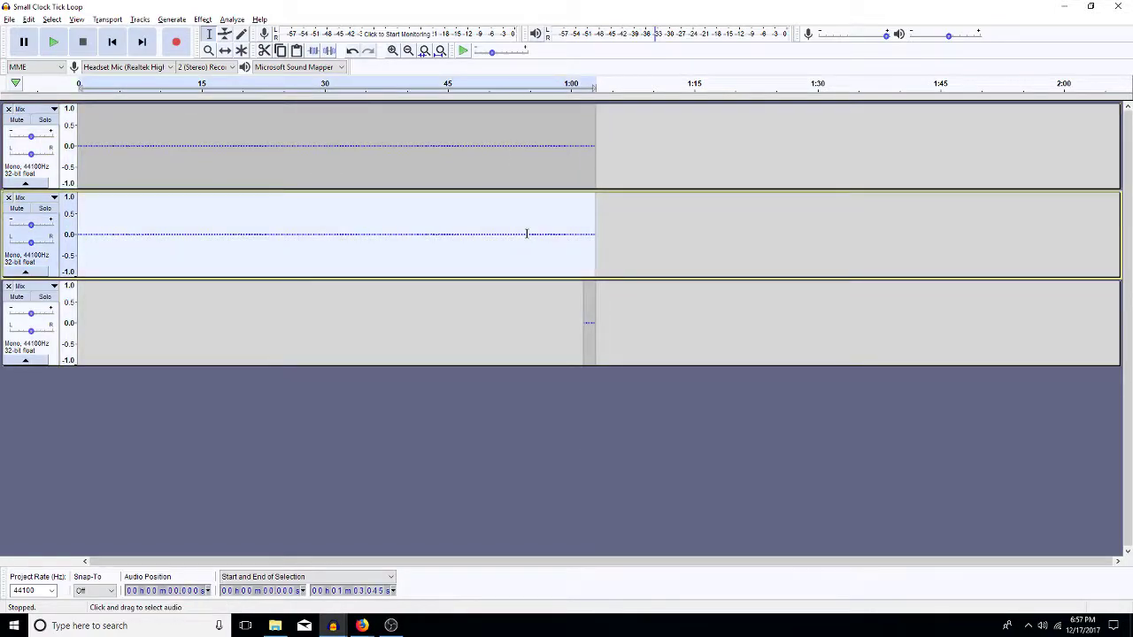
left_click(526, 232)
left_click(584, 303)
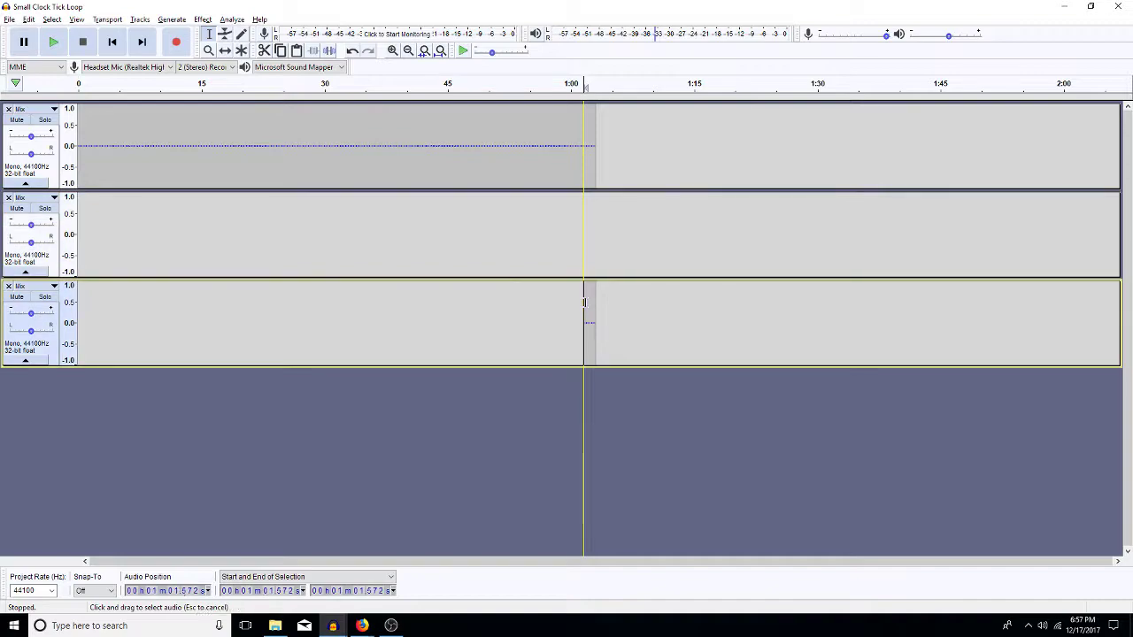
left_click_drag(583, 302, 594, 305)
key("ctrl+v")
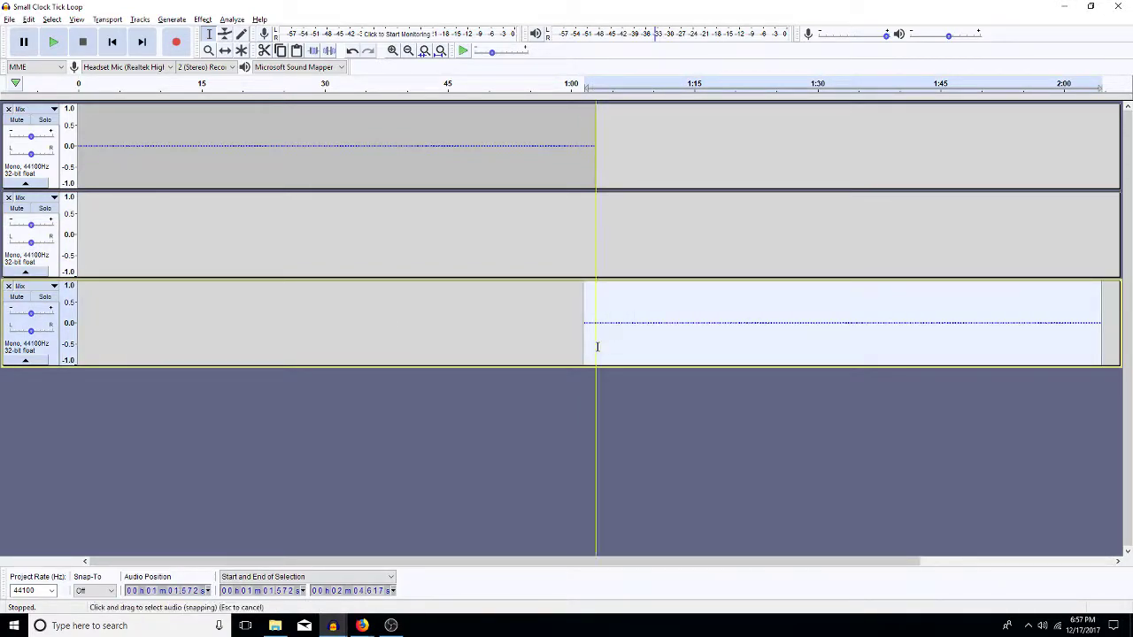
left_click(9, 197)
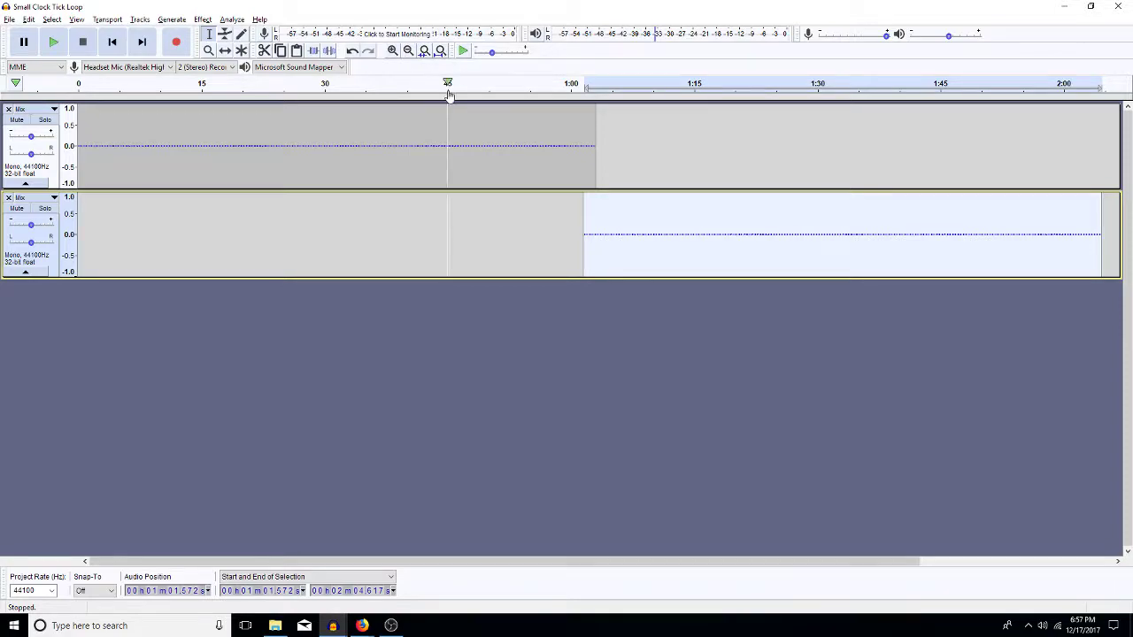
Shift the lower clip along the timeline to start at about 1:02.44, aligning its ticks with the upper clip's end
left_click(592, 143)
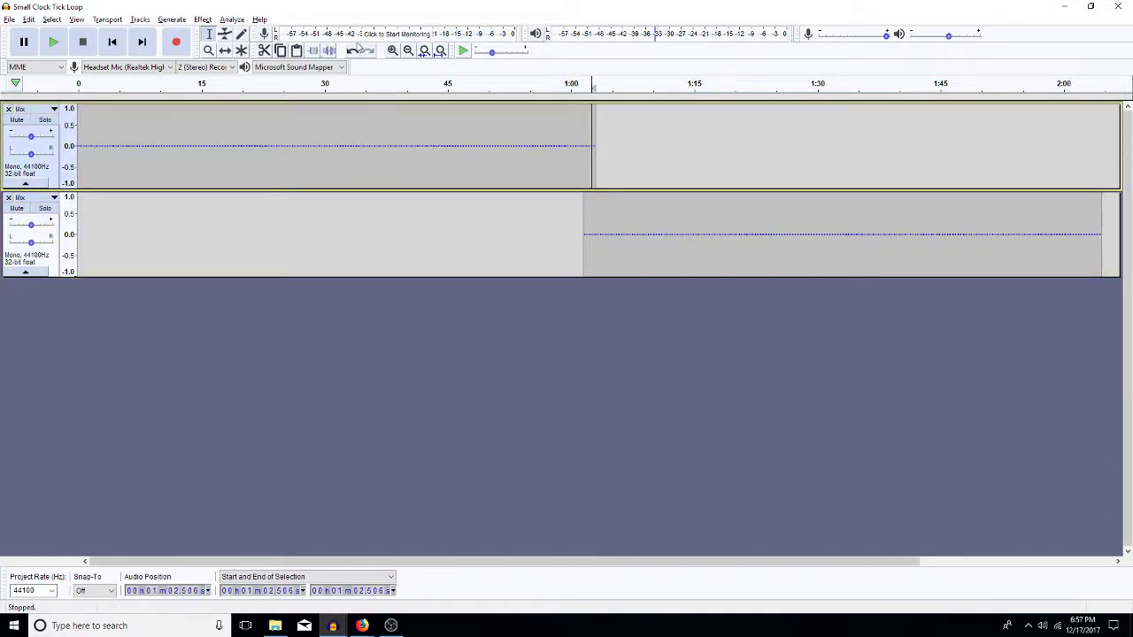
left_click(392, 51)
left_click(392, 51)
left_click(392, 51)
left_click(392, 51)
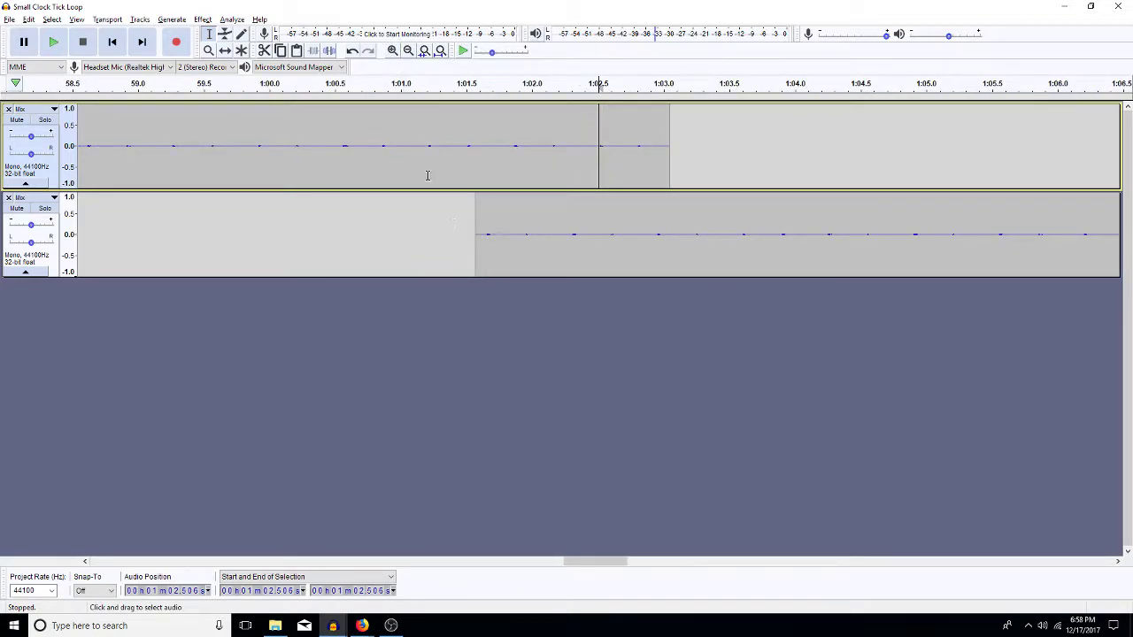
left_click(224, 51)
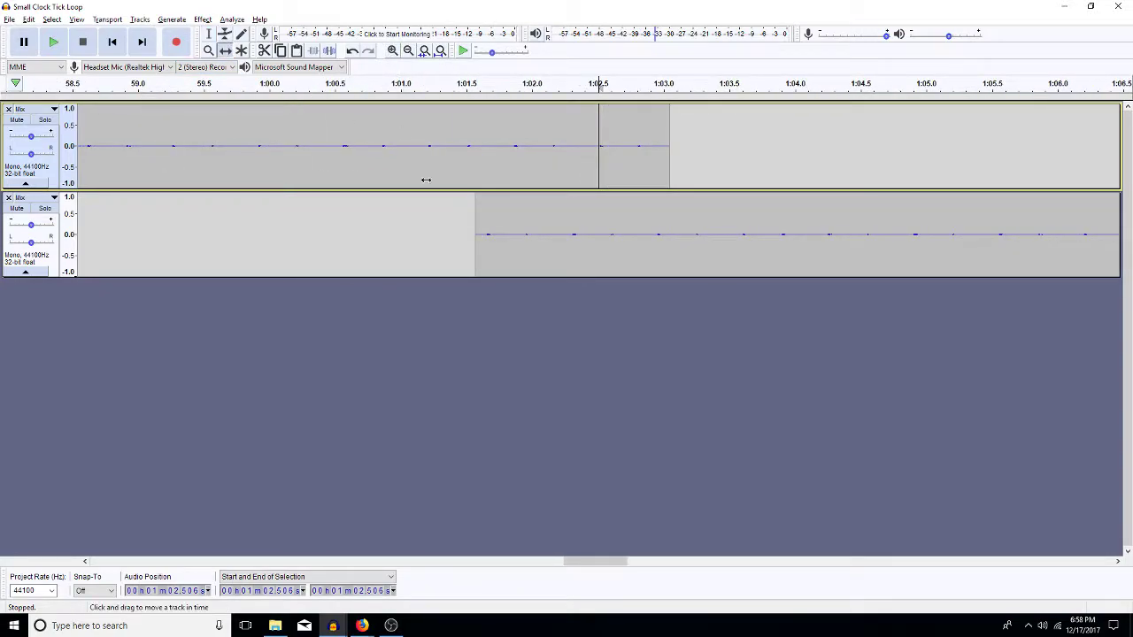
left_click_drag(470, 208, 601, 197)
Play the transition between the two clips from 1:01.141 to check the tick timing
left_click(212, 34)
left_click(419, 124)
key("space")
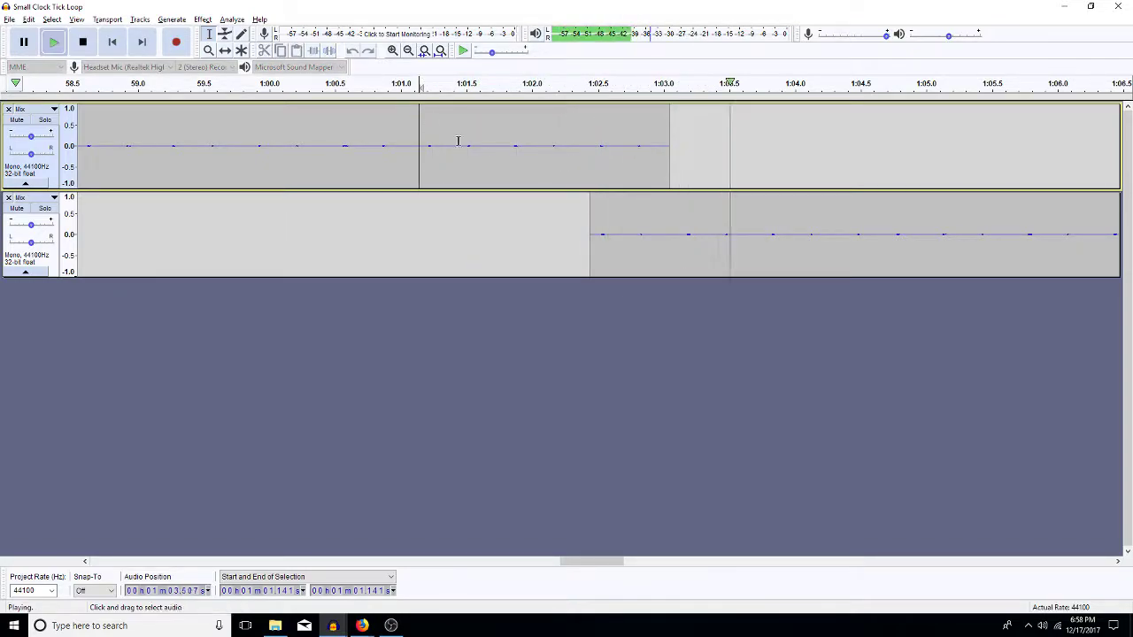
key("space")
Silence the lower clip's first tick from 1:02.443 to 1:02.583 and the upper clip's last tick from 1:02.695 to 1:03.103
left_click_drag(609, 254, 598, 254)
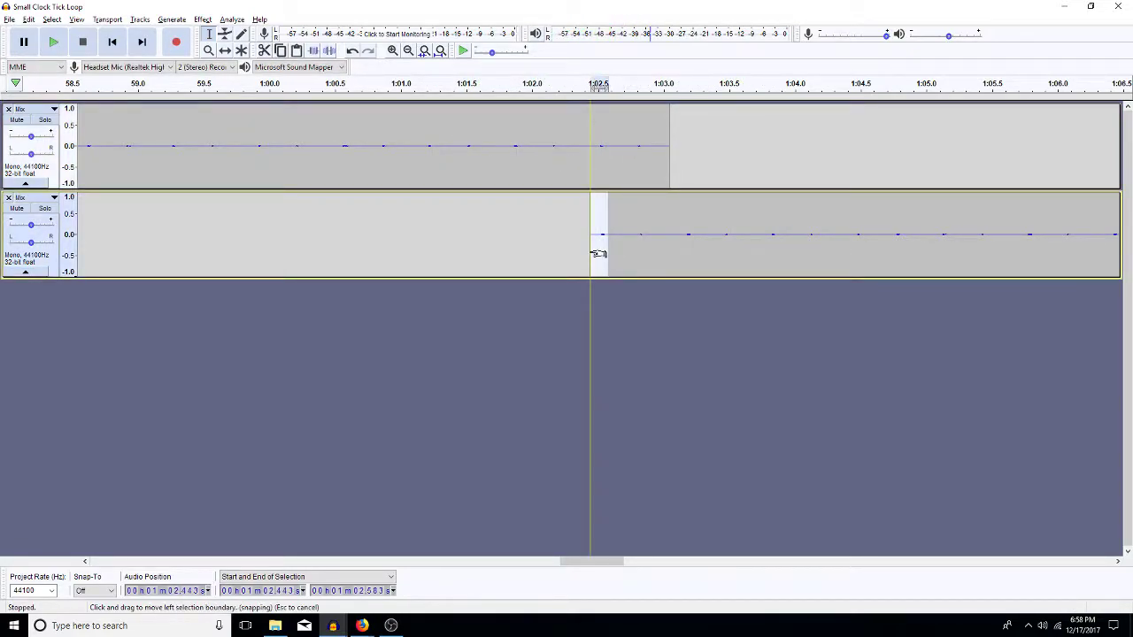
left_click_drag(682, 172, 673, 147)
left_click(623, 157)
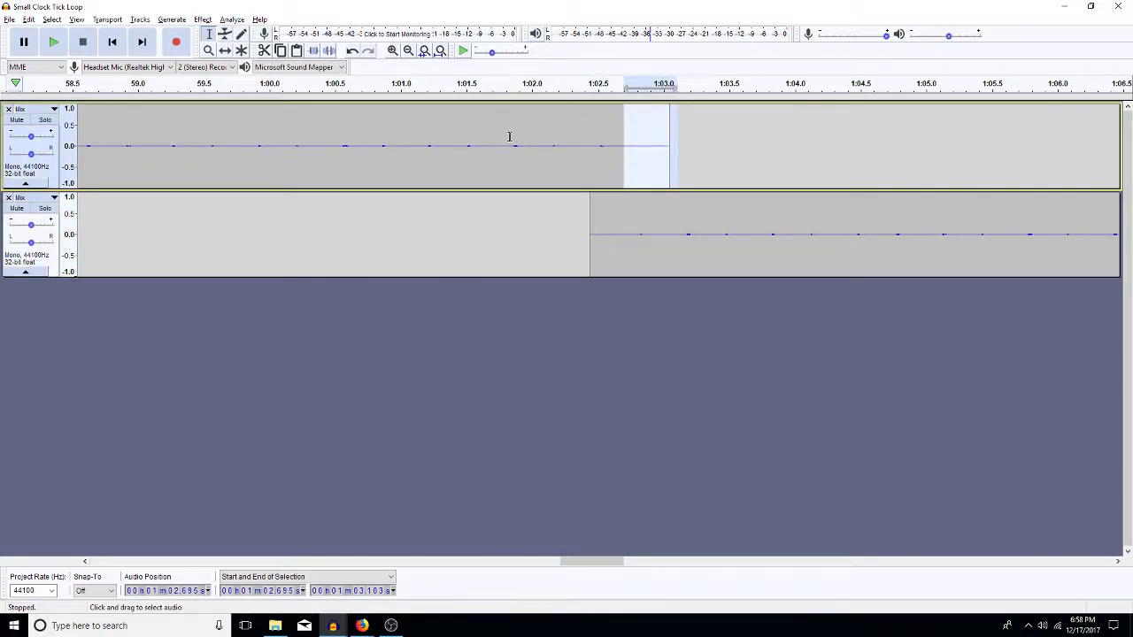
Mix the two clips into one track and paste a copy as a new track in the Scene23hnedited_moving project
key("ctrl+a")
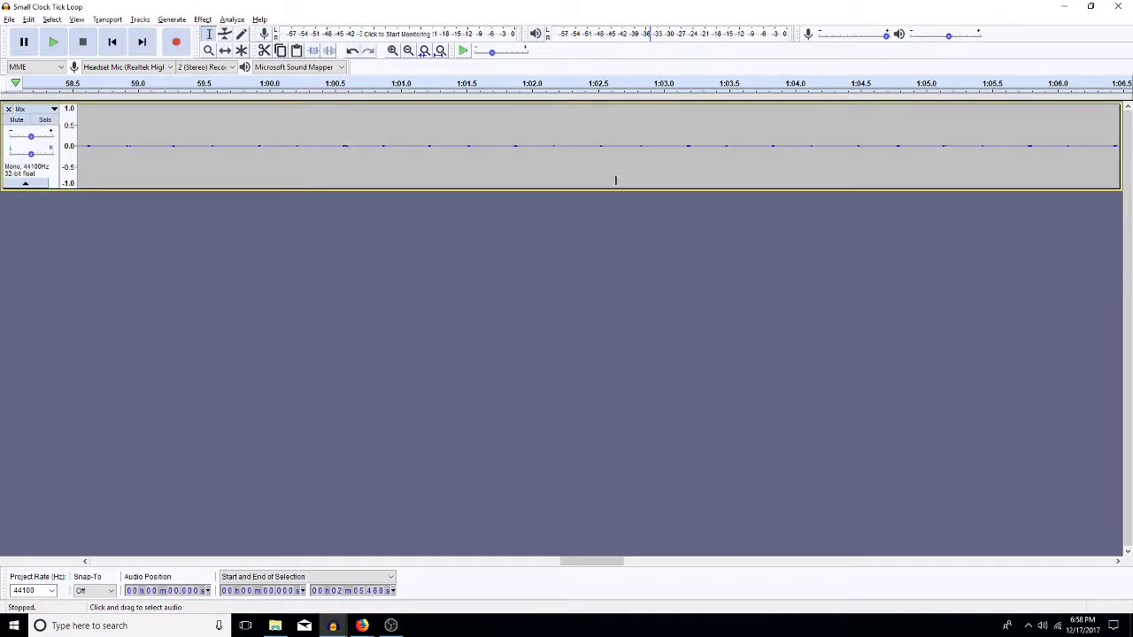
left_click(440, 51)
key("ctrl+a")
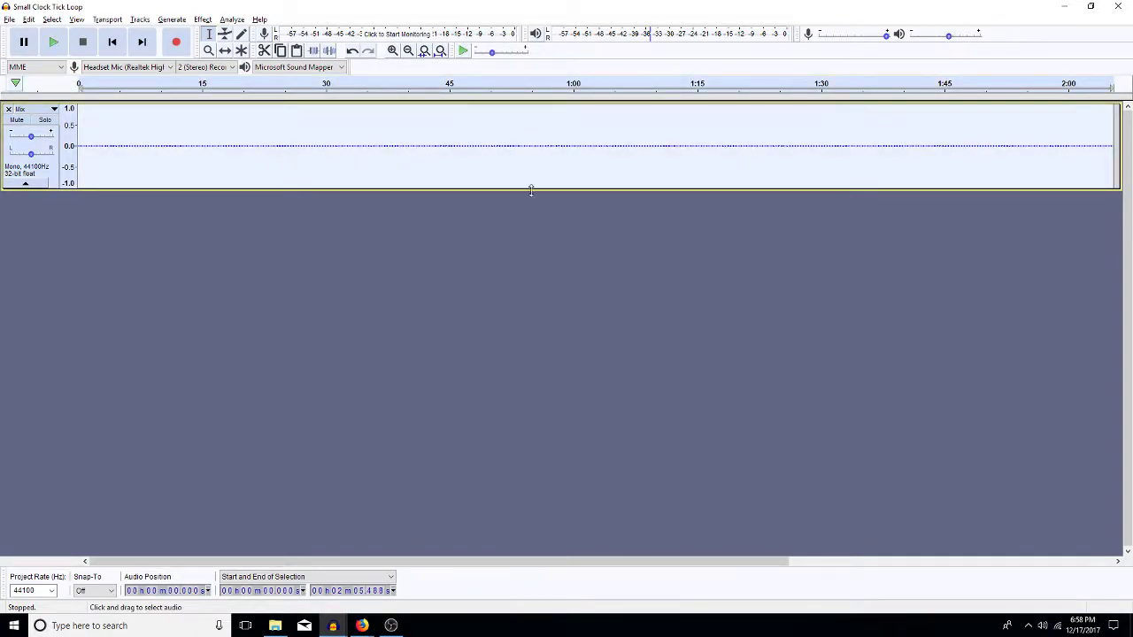
left_click(332, 626)
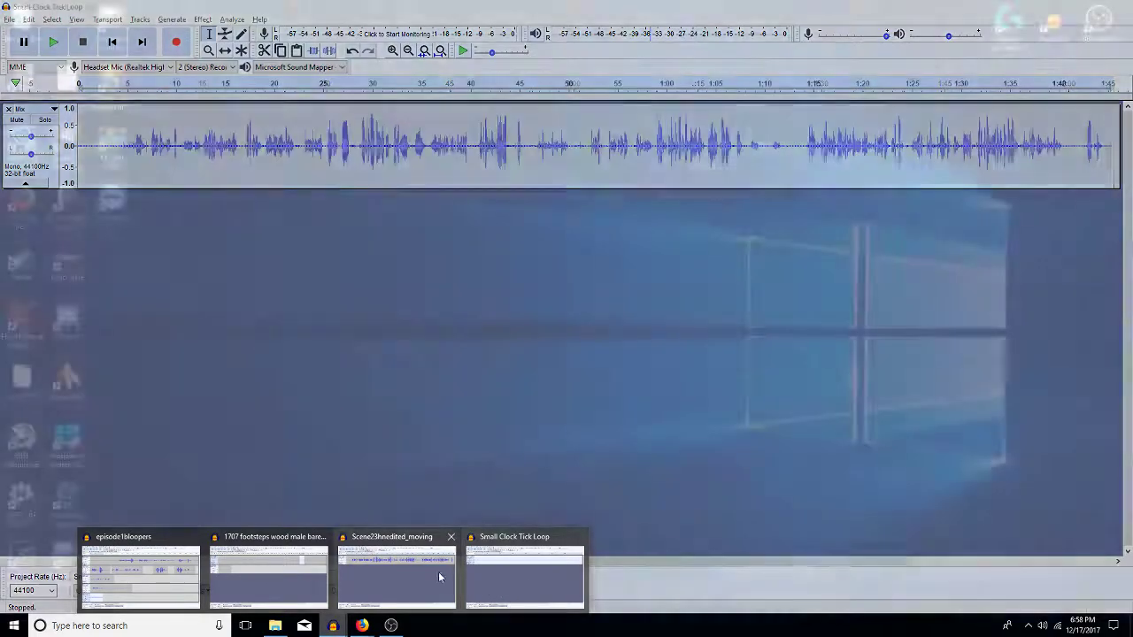
left_click(434, 571)
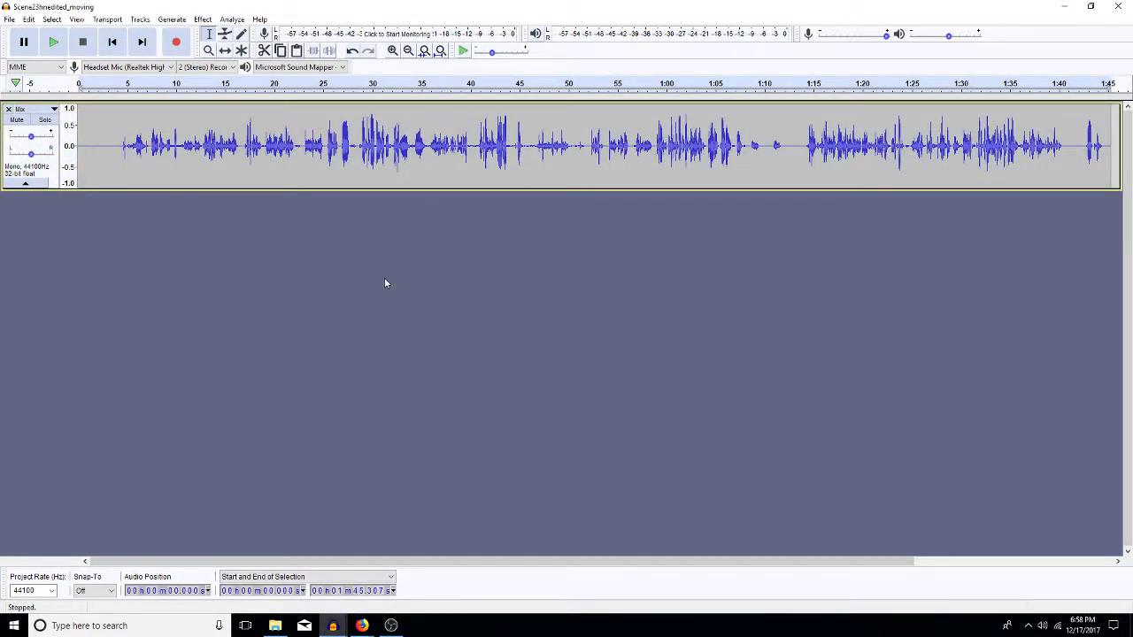
key("ctrl+v")
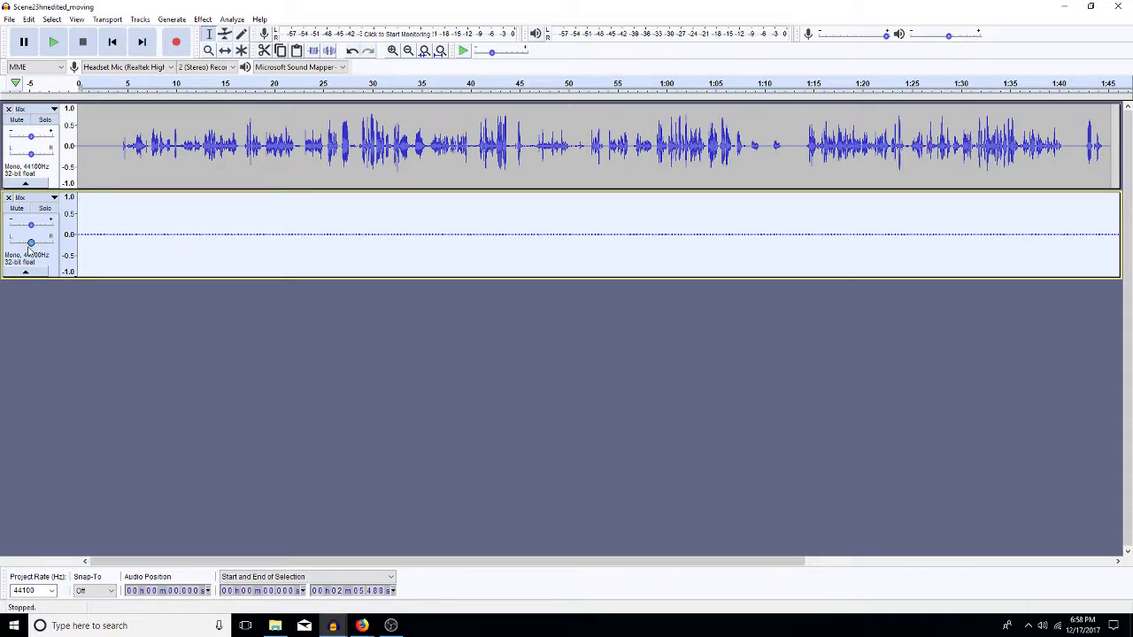
Pan the clock ticking track fully left and play it from the start with the dialogue
mouse_move(32, 242)
left_mouse_down()
mouse_move(8, 245)
mouse_move(17, 246)
left_mouse_up()
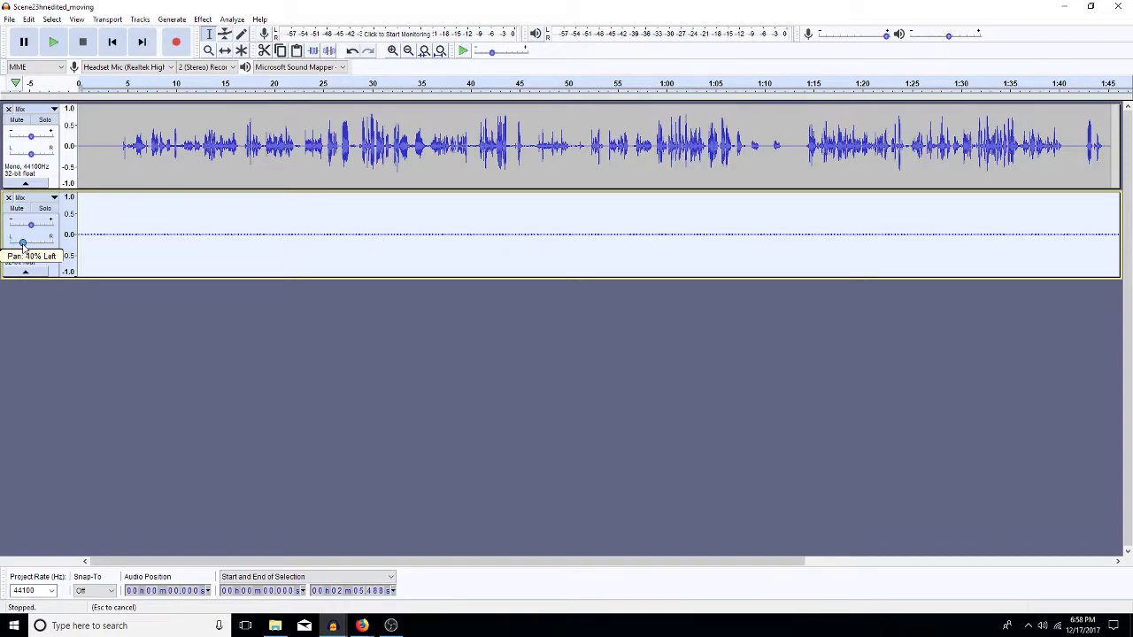
left_click_drag(13, 253, 10, 254)
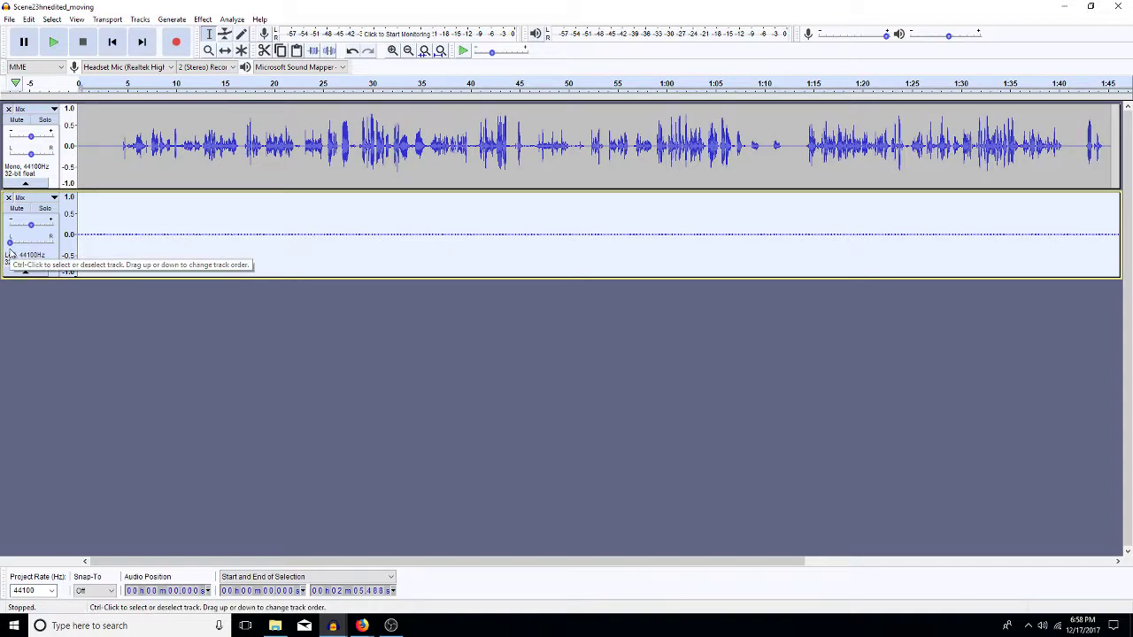
key("space")
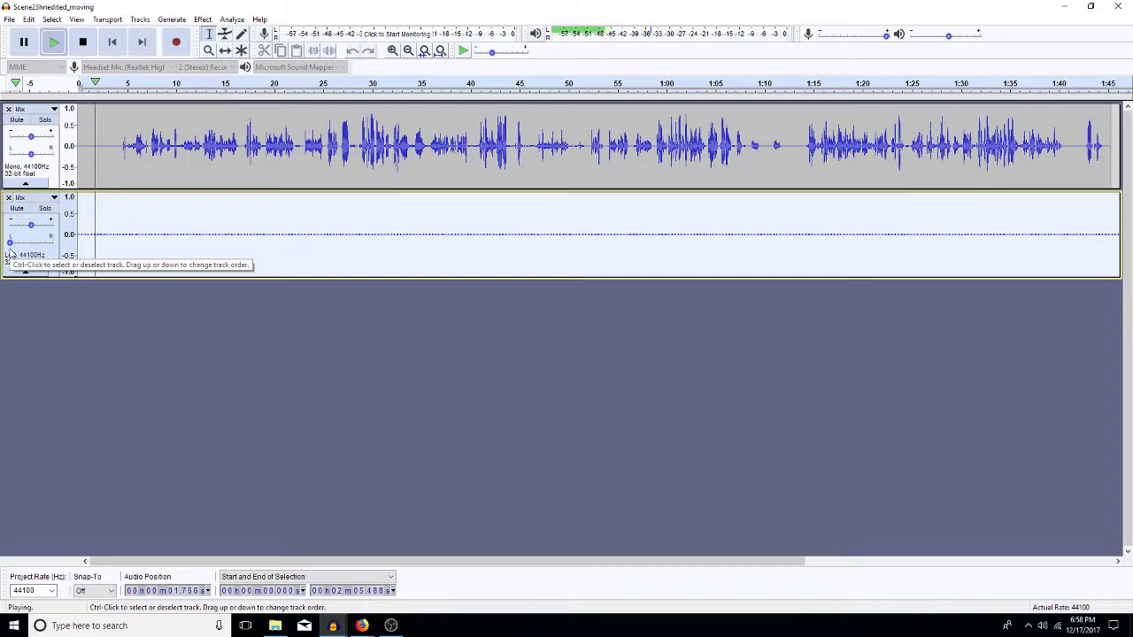
key("space")
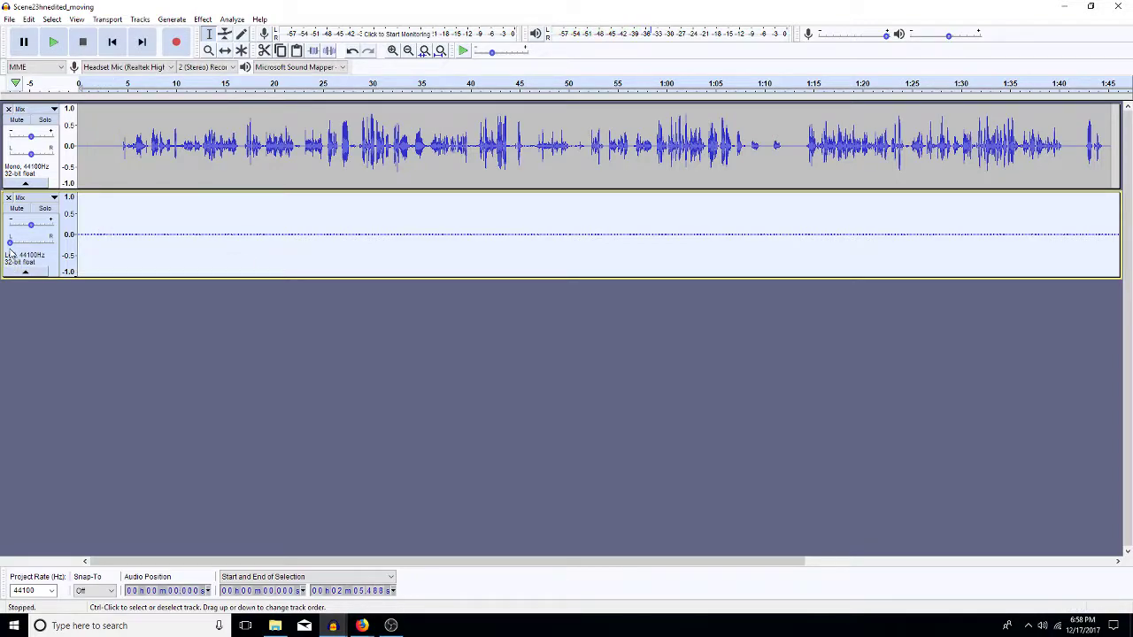
Set the ticking track's pan to 80% left, checking the balance by playing it with the dialogue from the start
left_click_drag(11, 244, 17, 246)
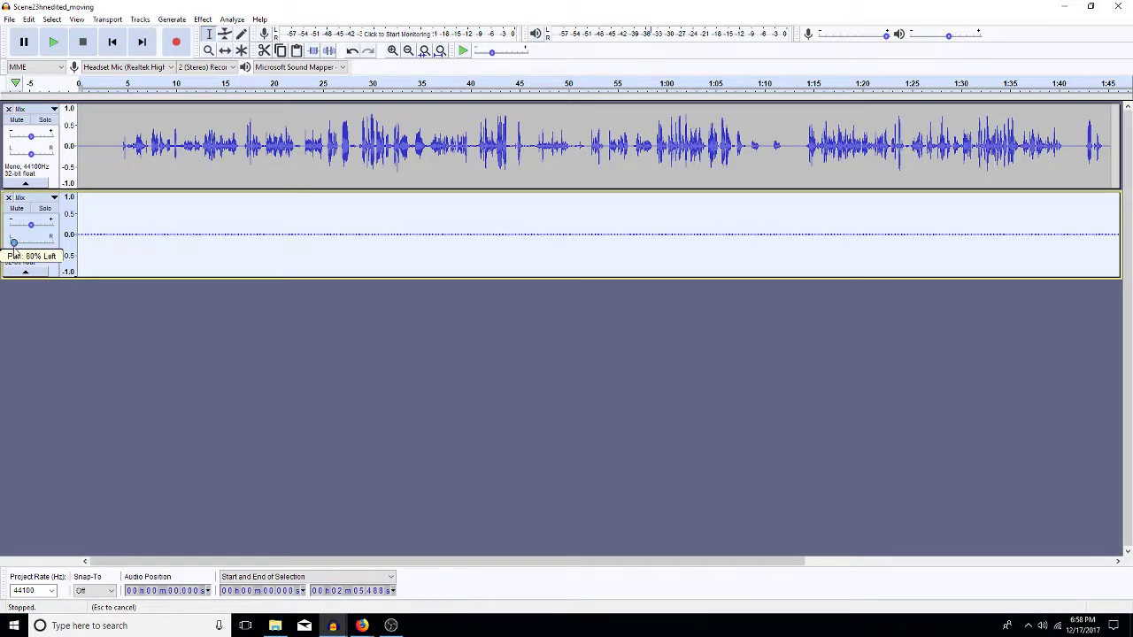
left_click_drag(15, 252, 12, 254)
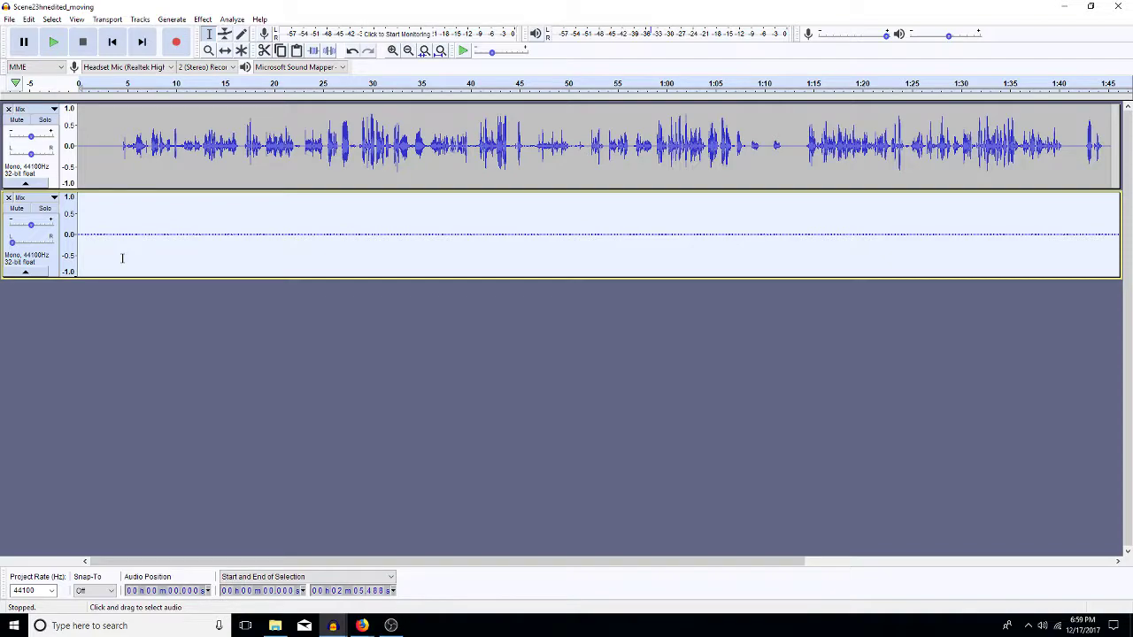
key("space")
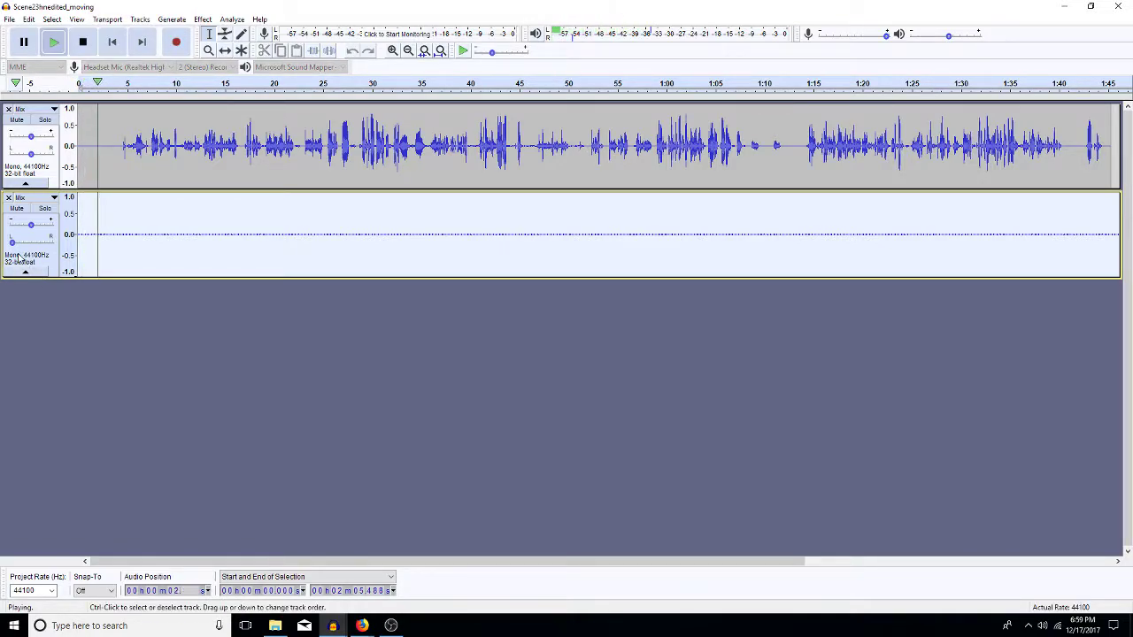
mouse_move(11, 247)
left_click_drag(12, 245, 13, 244)
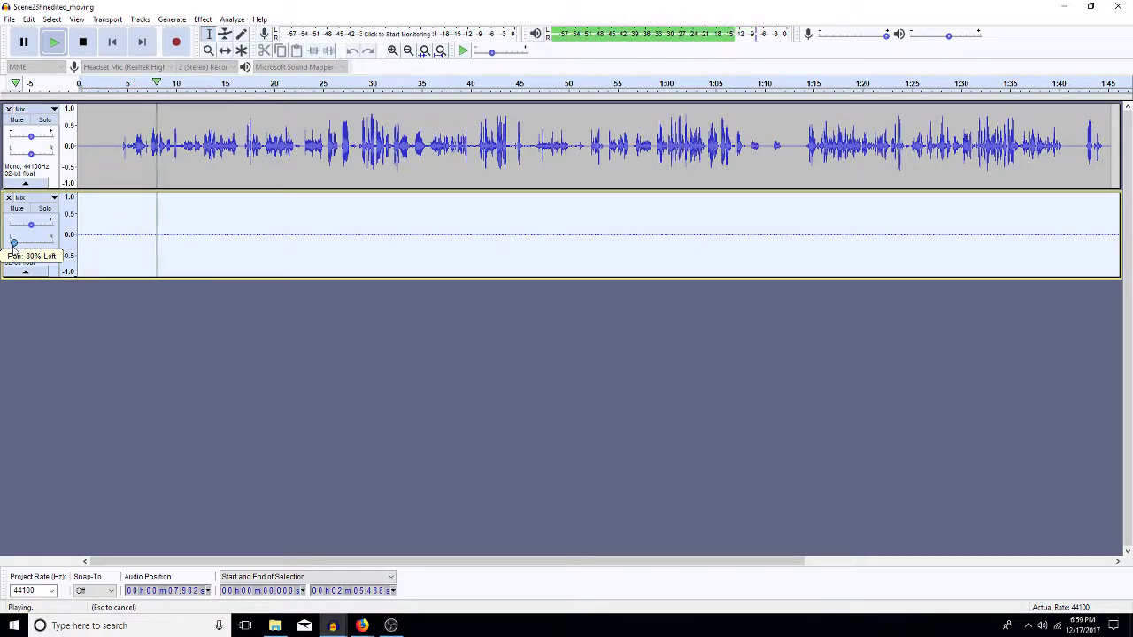
key("space")
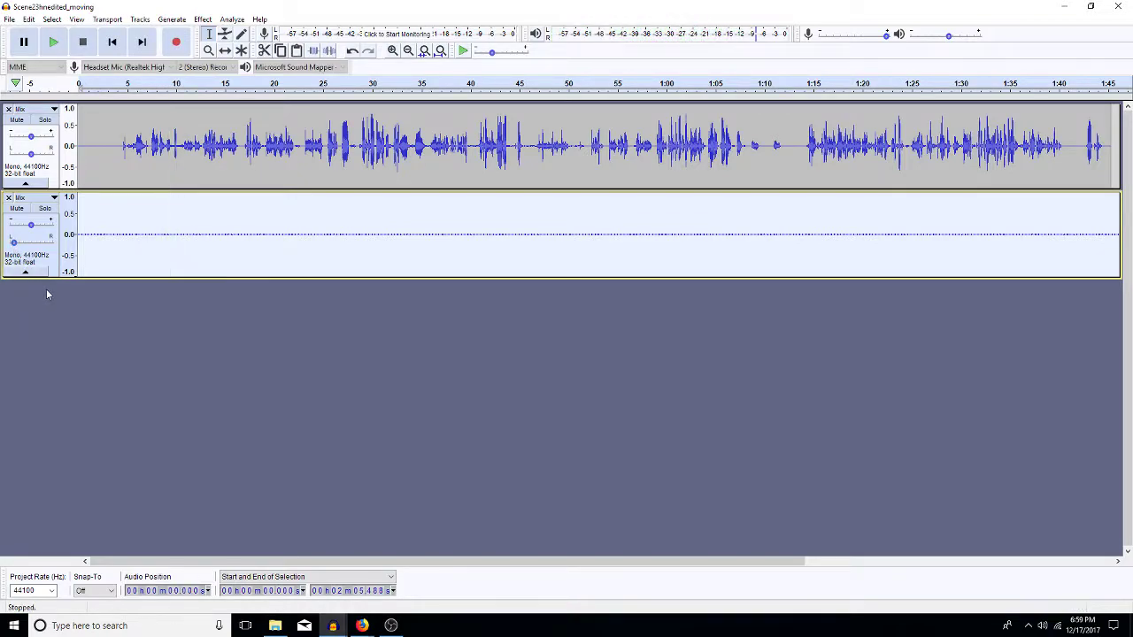
Lower the ticking track's gain slightly while playing it under the dialogue from 3.851 s
left_click(115, 215)
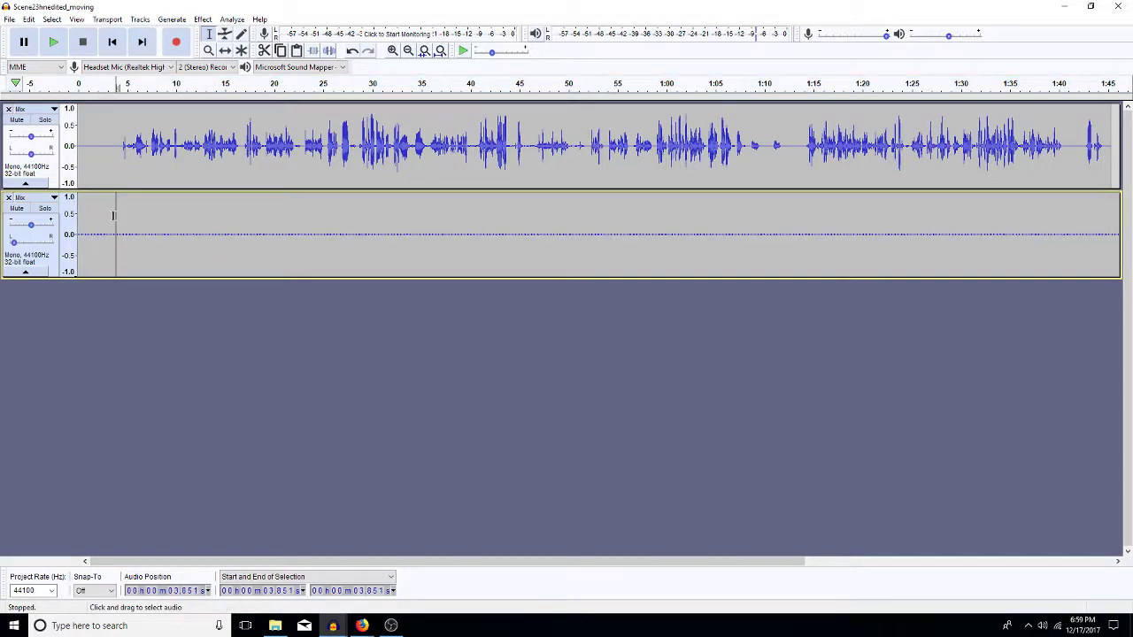
key("space")
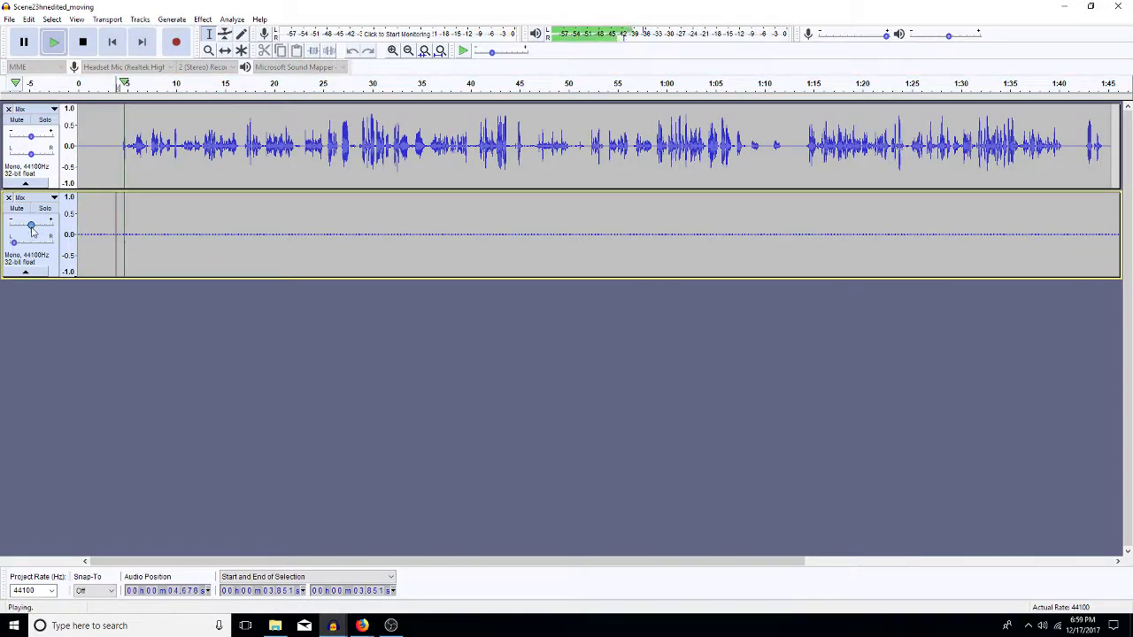
left_click_drag(31, 228, 23, 229)
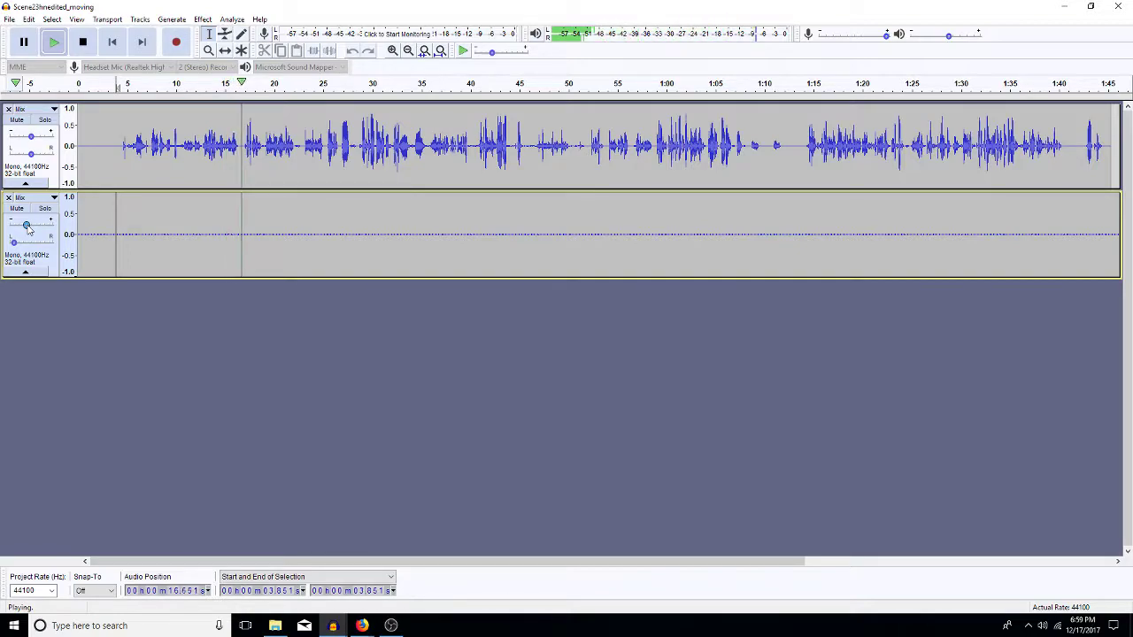
key("space")
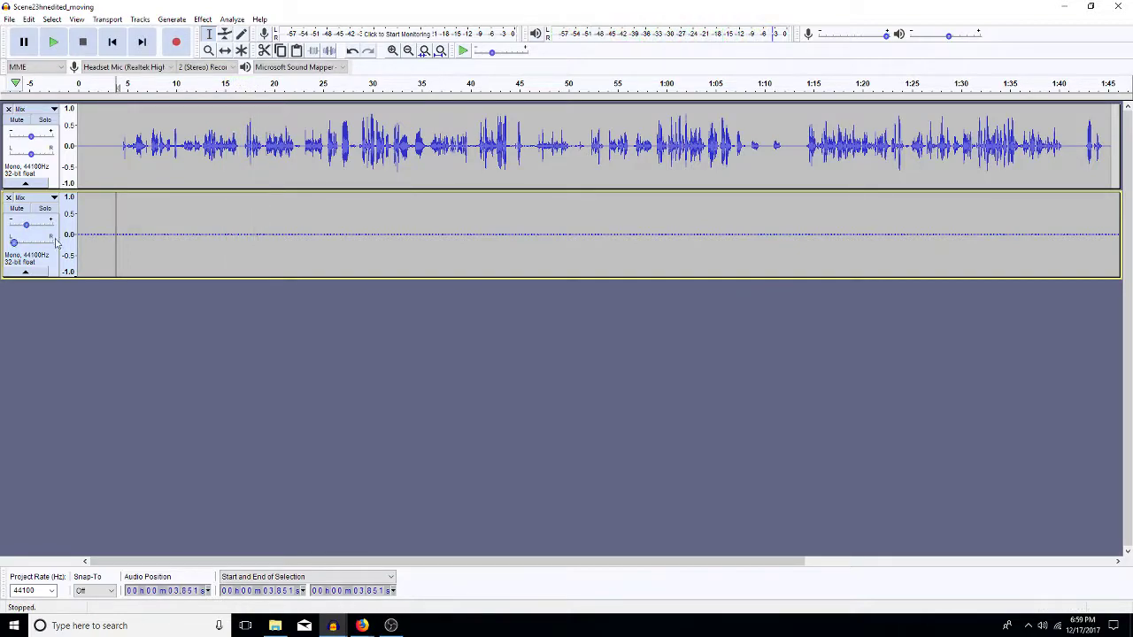
Open the Stanbrook Tower Clock Strikes 12 sound from the clocks folder, listen to its start, and close it without saving
left_click(9, 19)
left_click(30, 45)
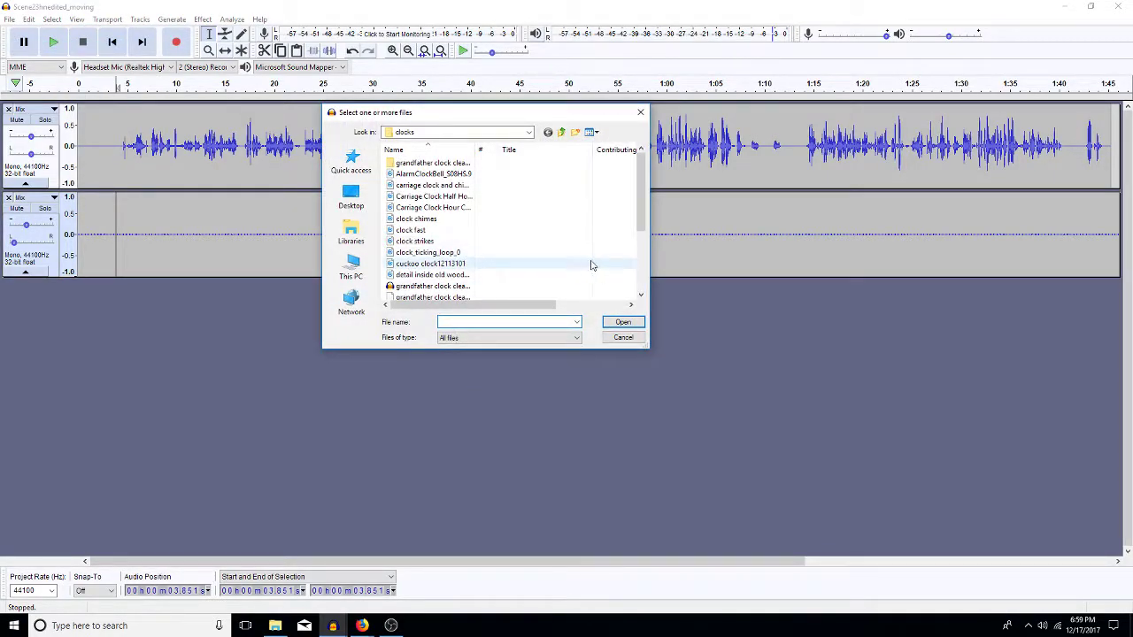
left_click(641, 285)
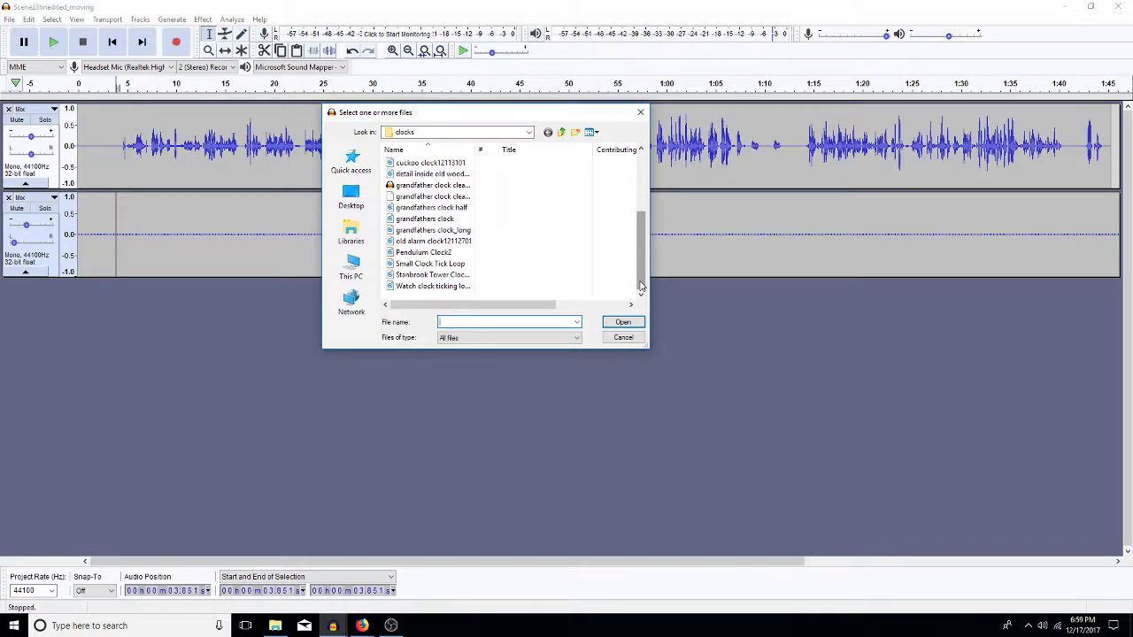
double_click(437, 275)
key("space")
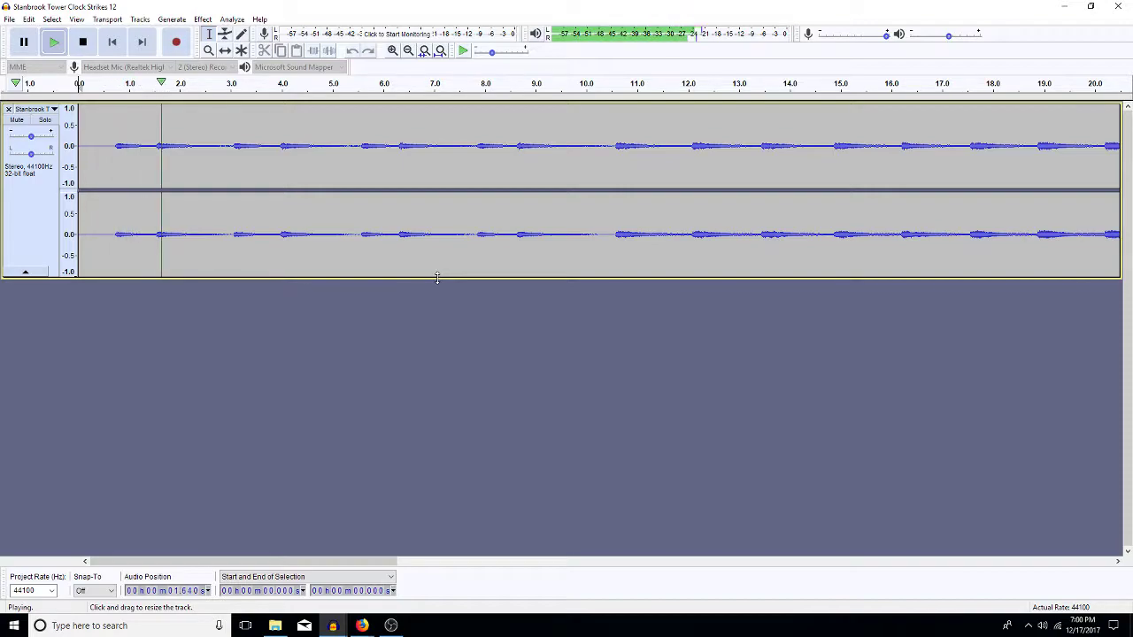
key("space")
left_click(1124, 8)
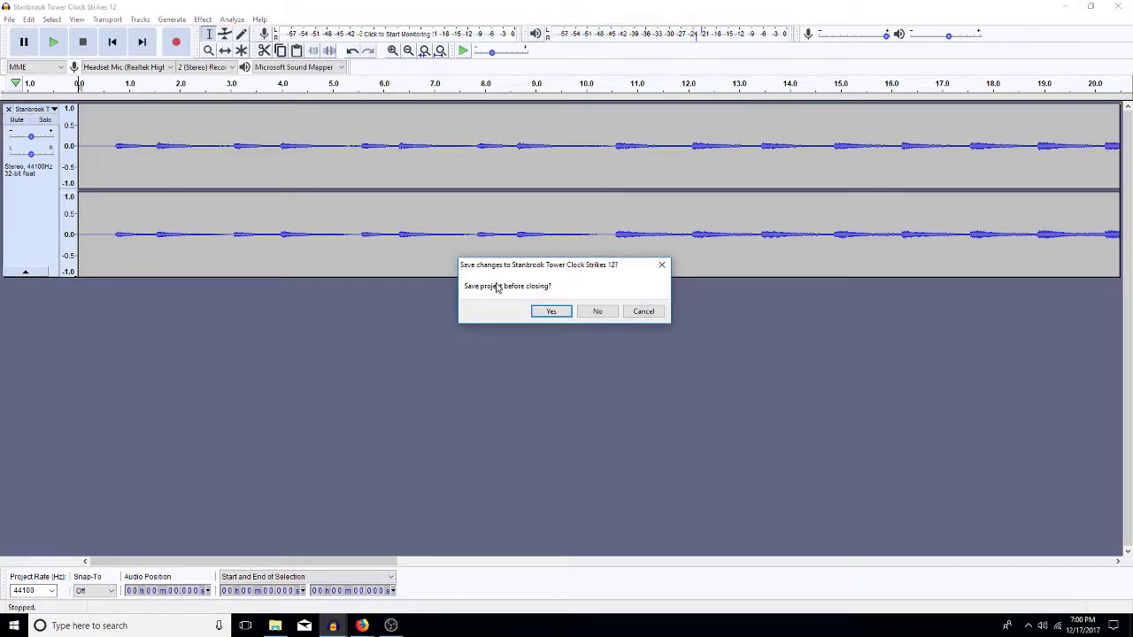
left_click(597, 311)
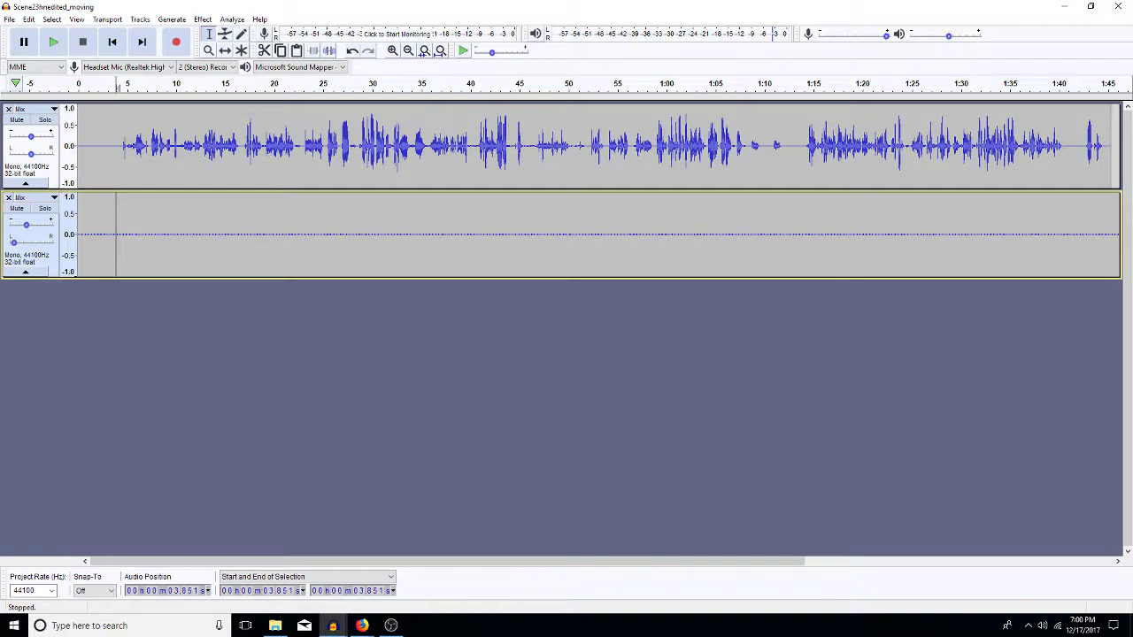
Open the grandfather clock cleaned project from the clocks folder and audition its second track soloed from 39.492 s
left_click(7, 19)
left_click(26, 43)
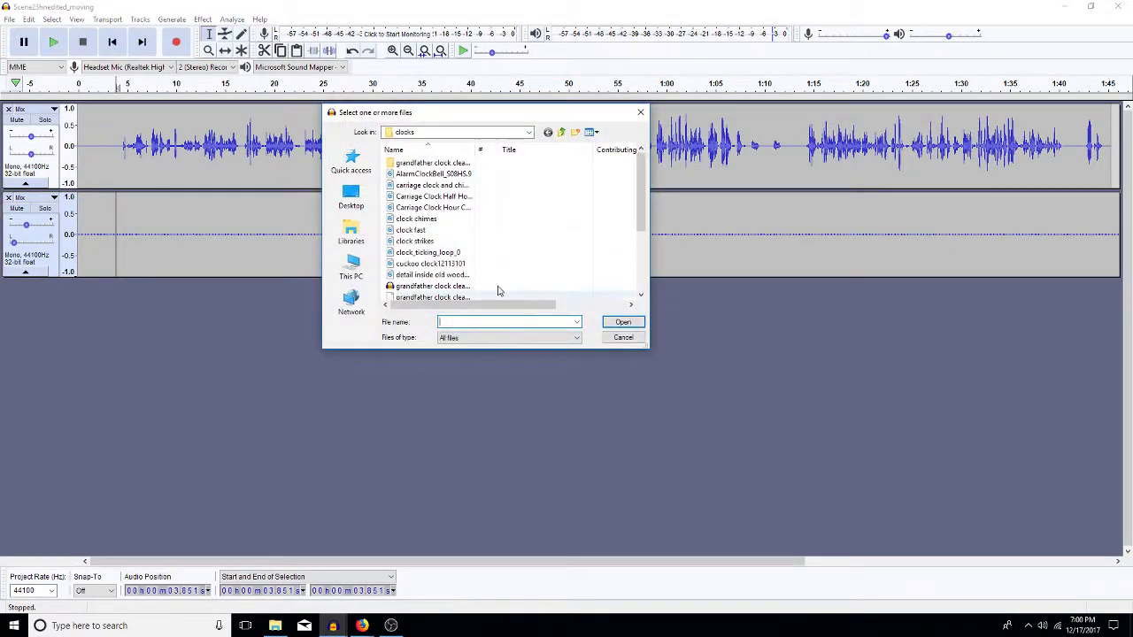
left_click(641, 297)
left_click(641, 297)
left_click(641, 296)
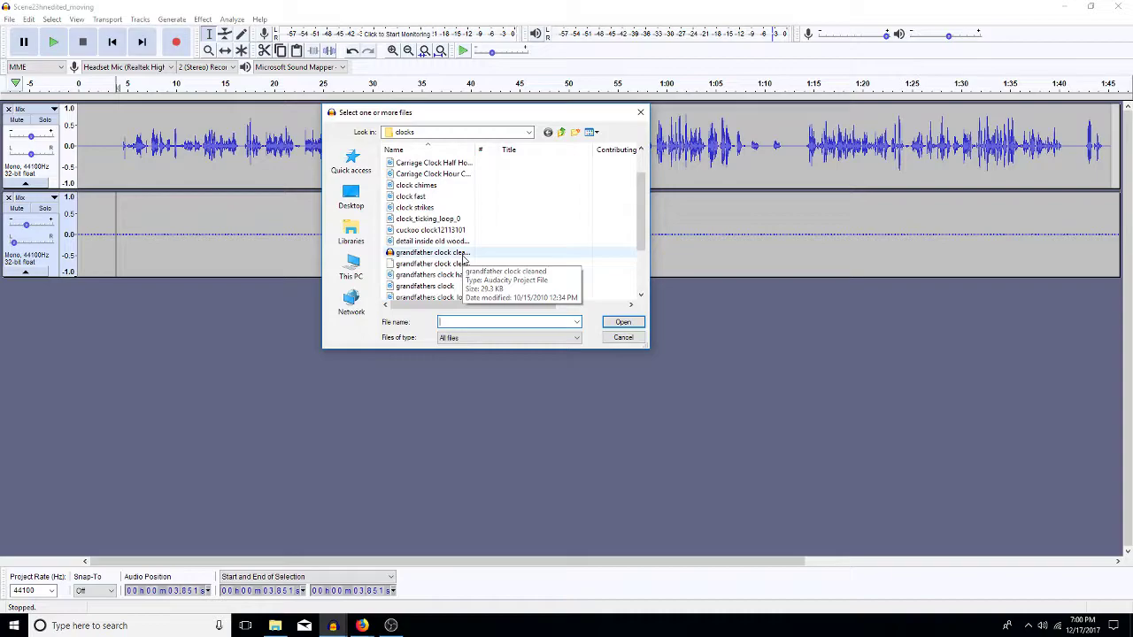
double_click(463, 256)
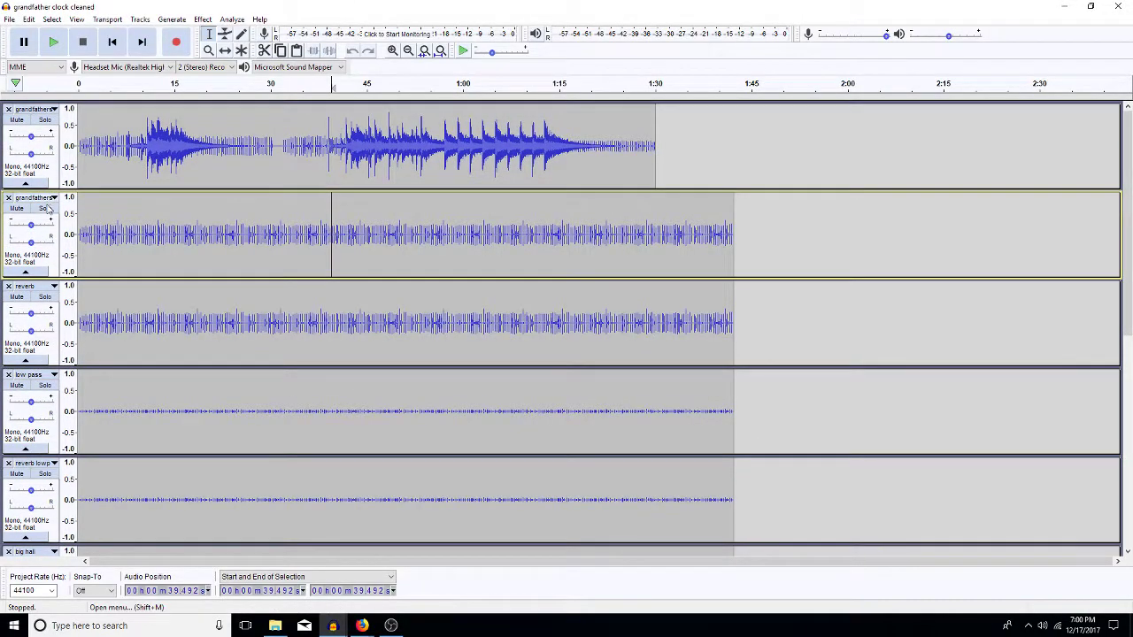
left_click(45, 209)
key("space")
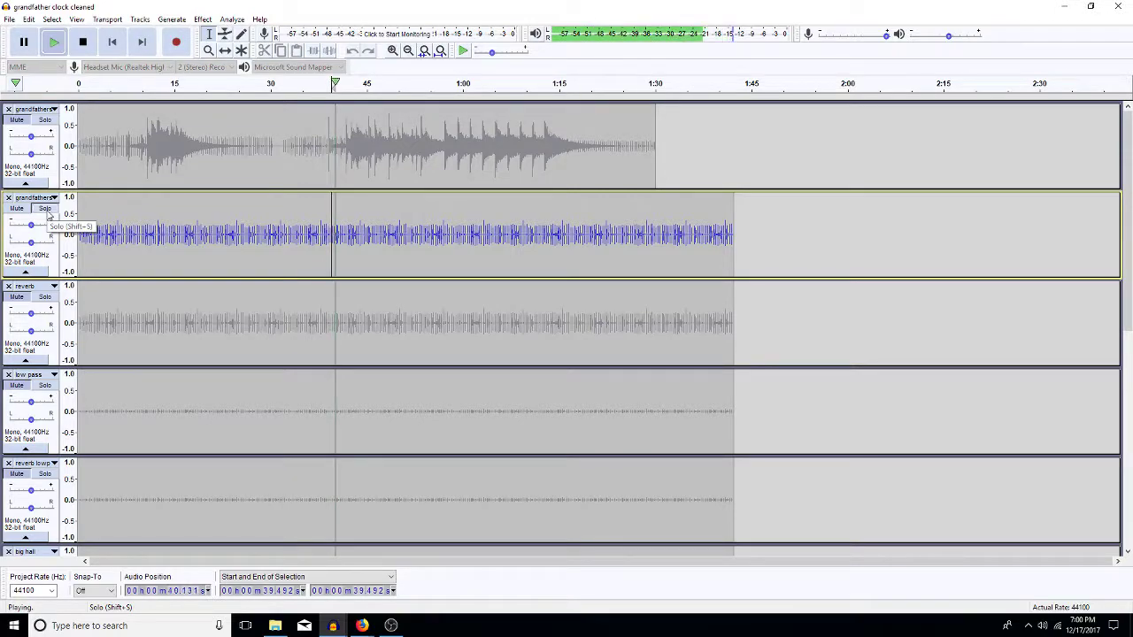
key("space")
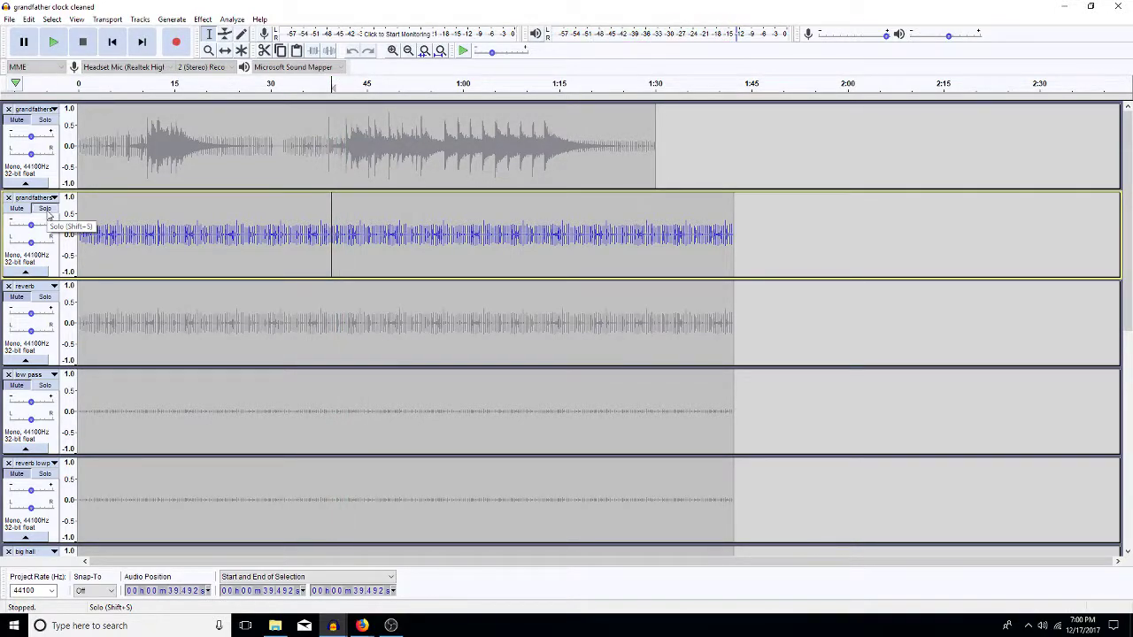
left_click(45, 209)
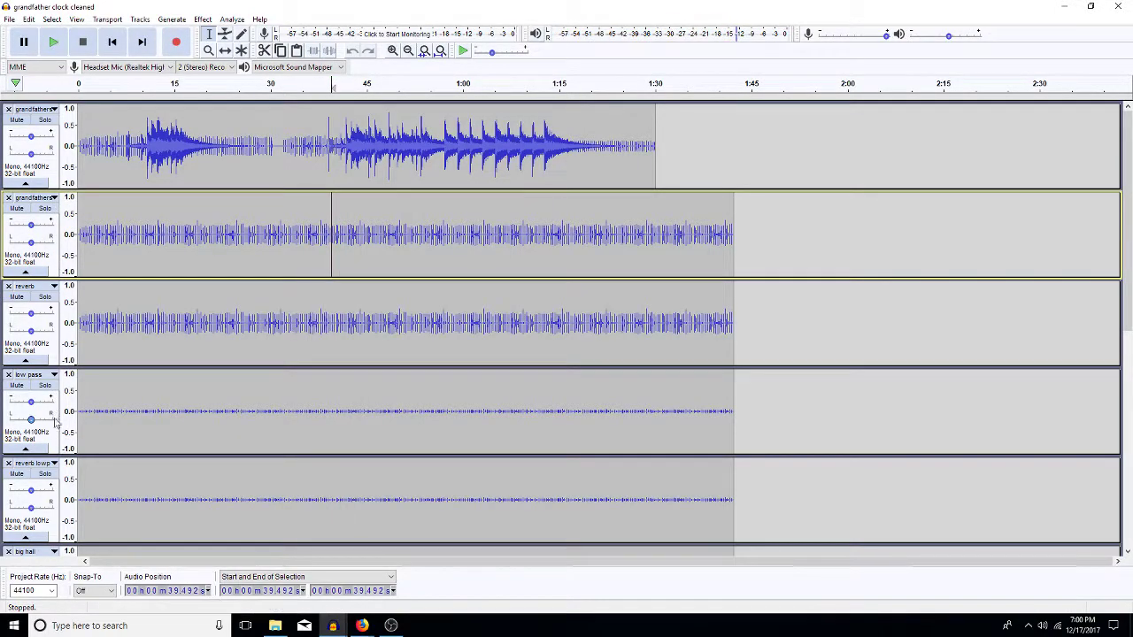
Audition the reverb lowp and low pass tracks soloed, look over the remaining tracks, and close the grandfather clock project
left_click(46, 475)
key("space")
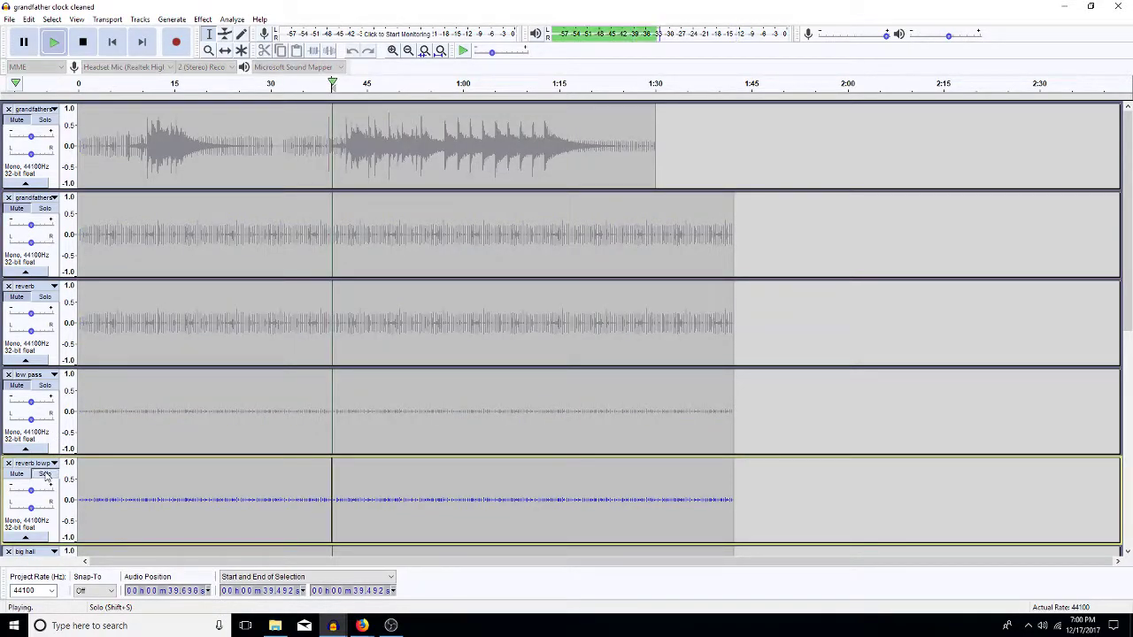
key("space")
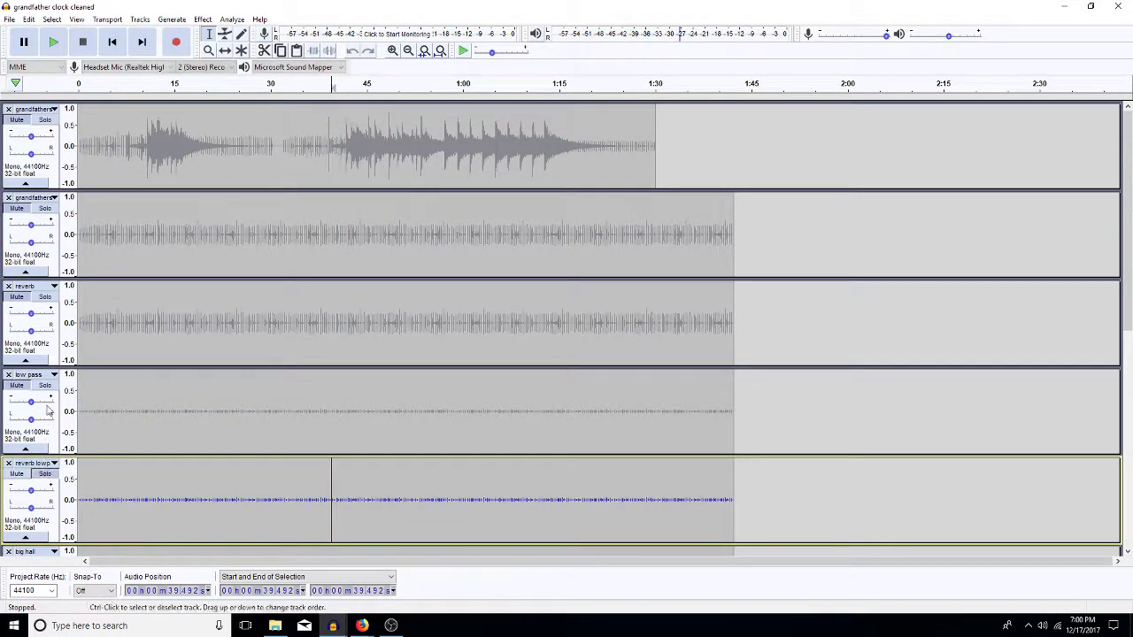
left_click(46, 386)
key("space")
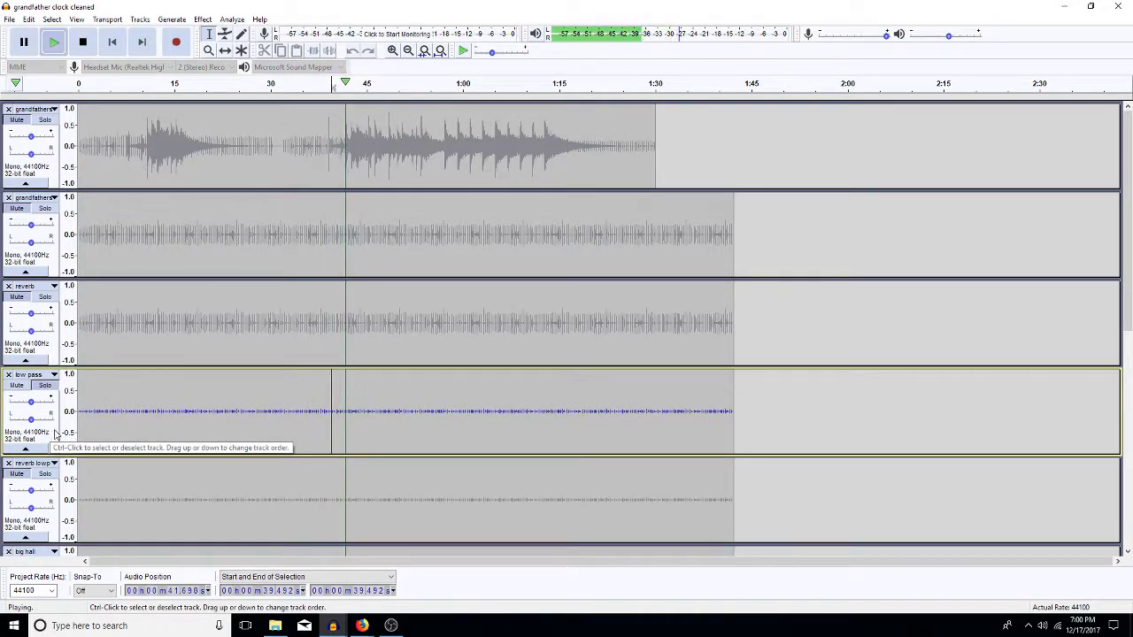
key("space")
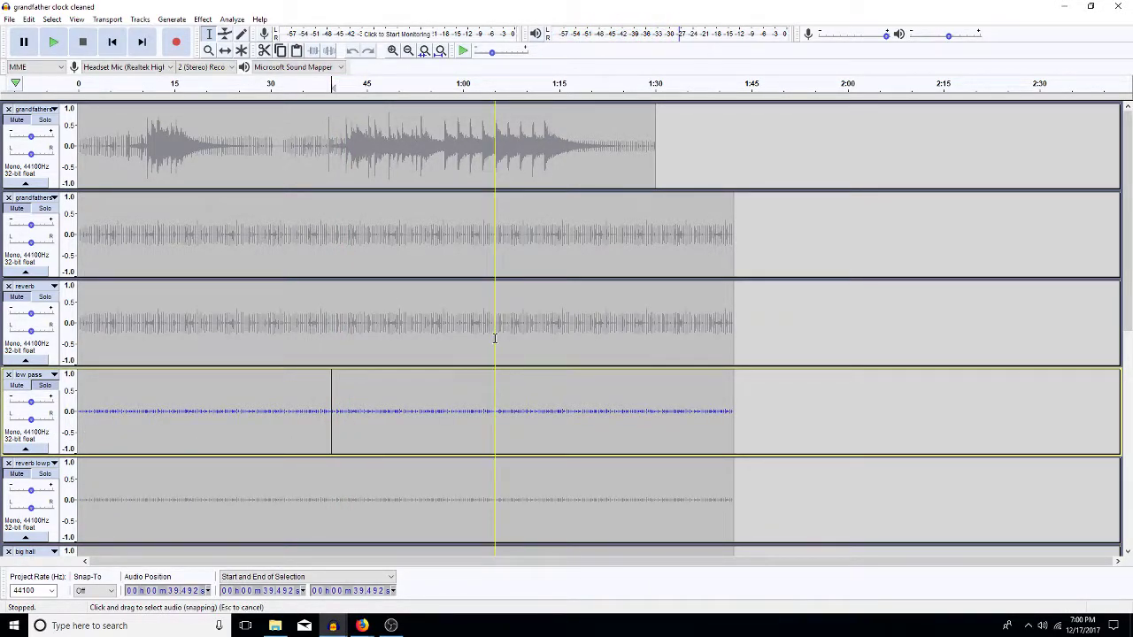
left_click(1131, 514)
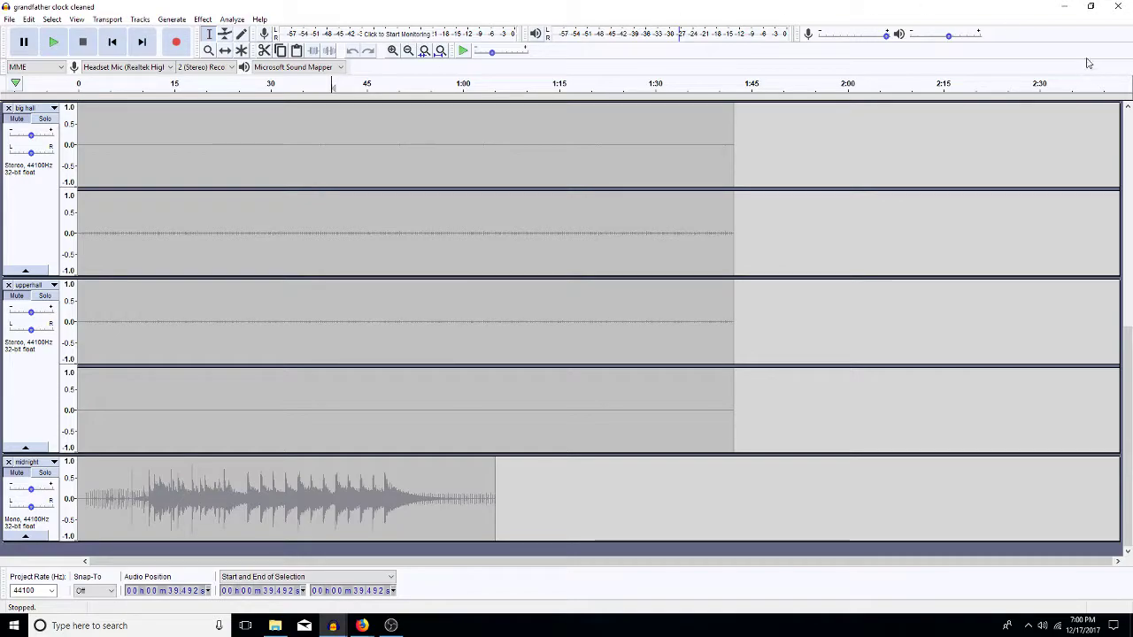
left_click(1126, 7)
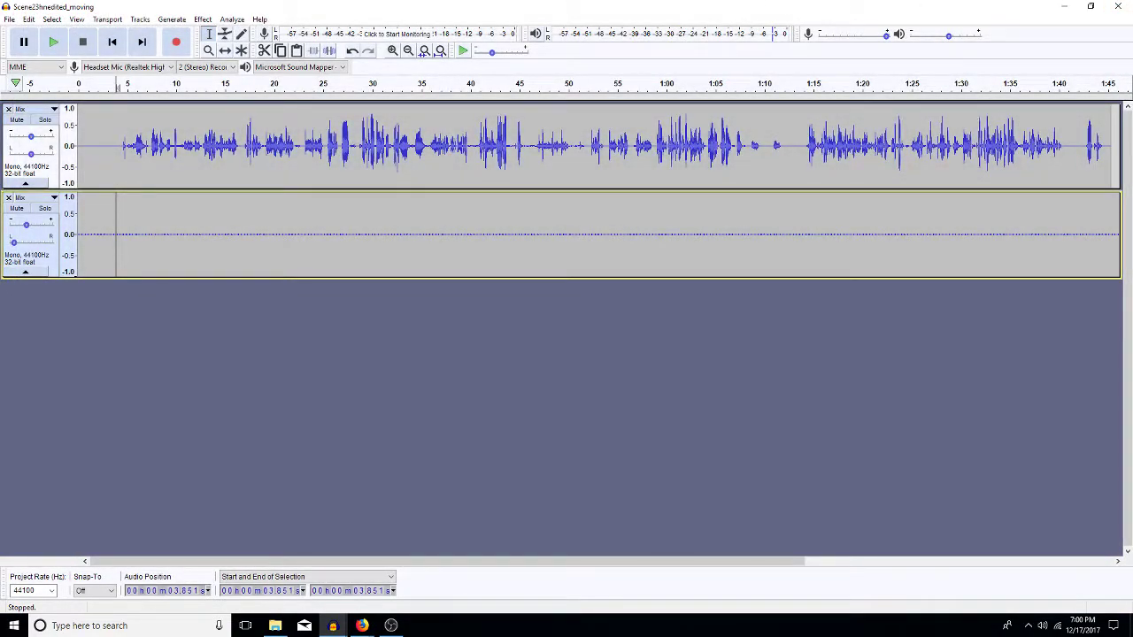
left_click(10, 19)
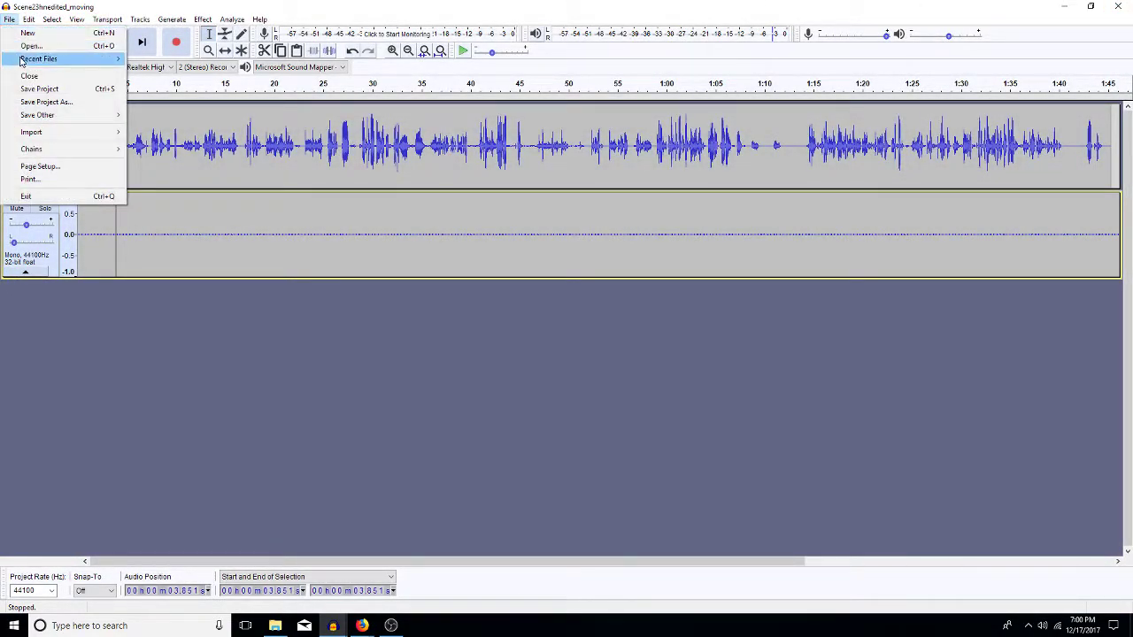
left_click(30, 46)
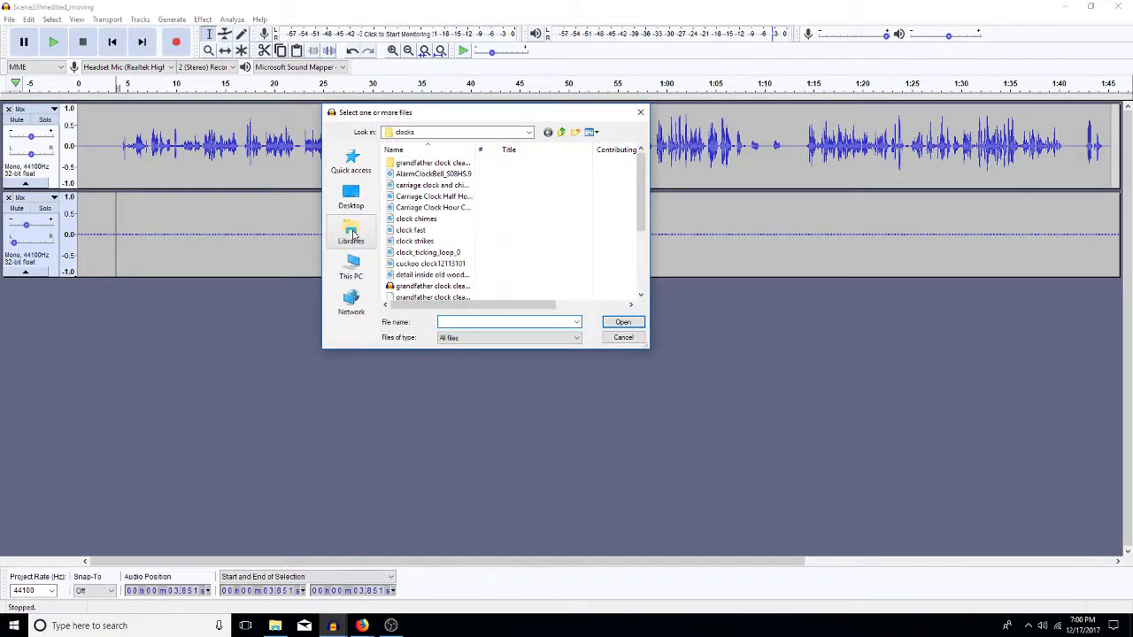
left_click(624, 338)
Play the ticking under the dialogue from 3.851 s and move the ticking track above the dialogue track
key("space")
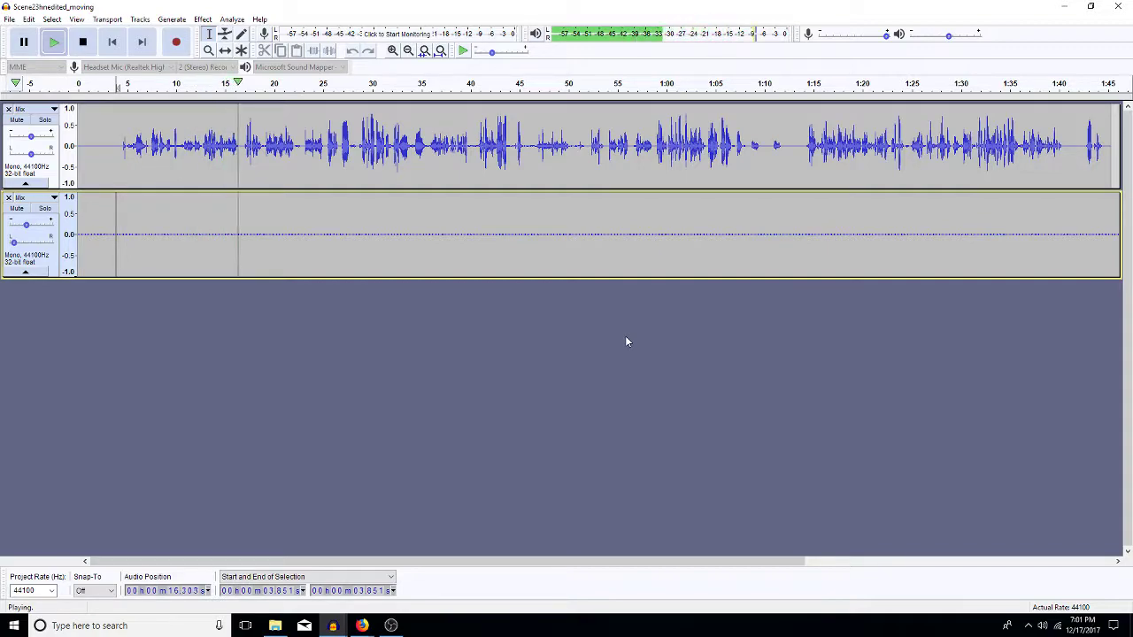
key("space")
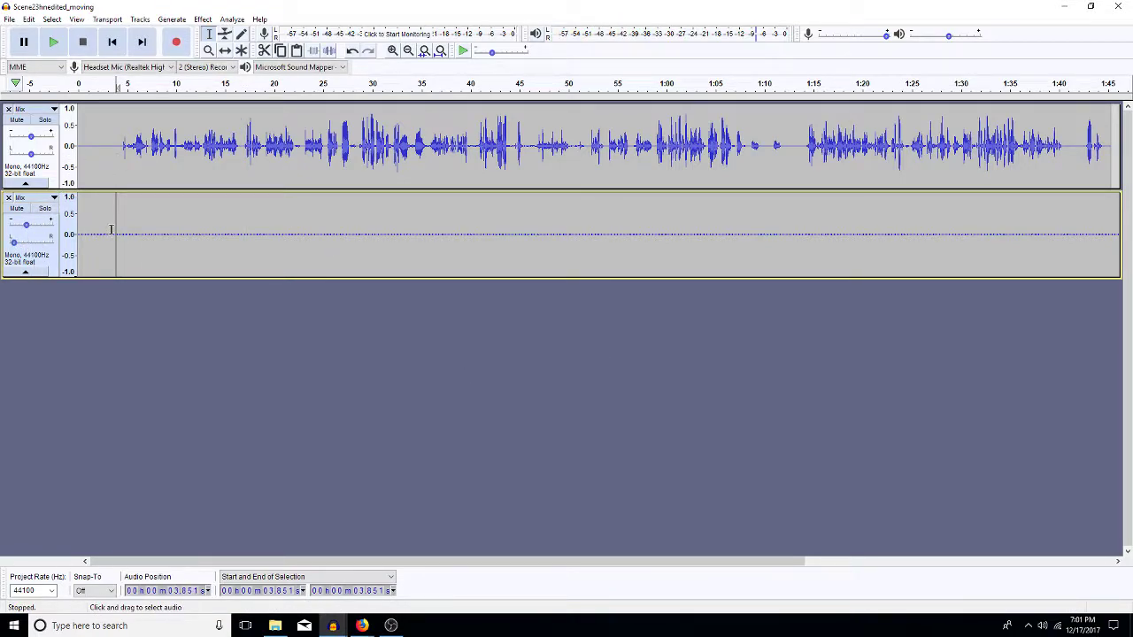
left_click(54, 199)
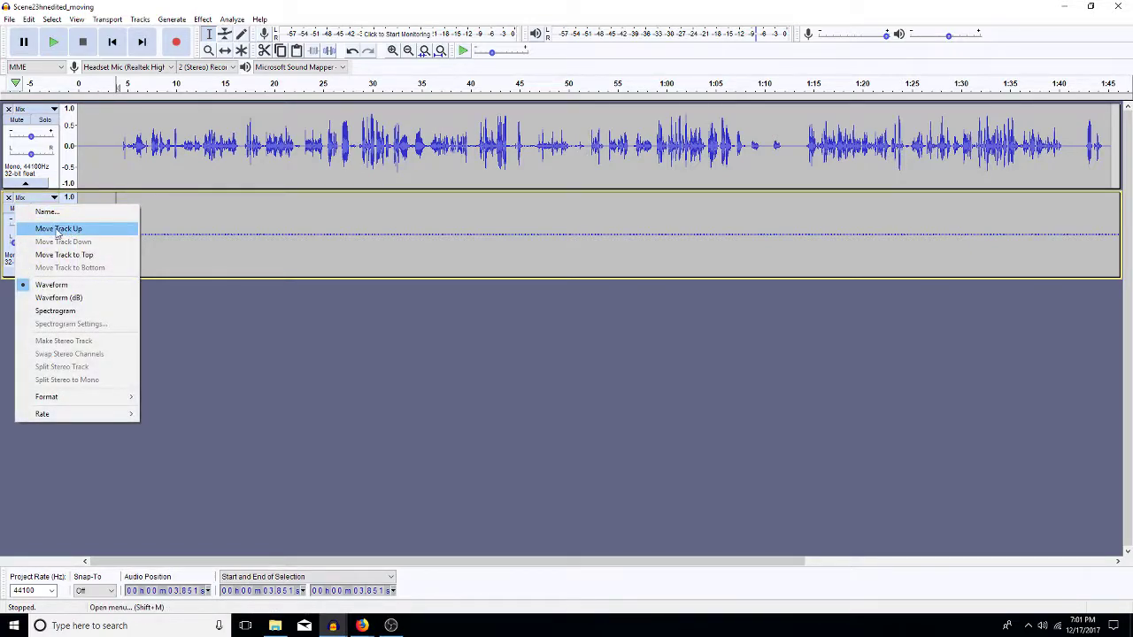
left_click(59, 230)
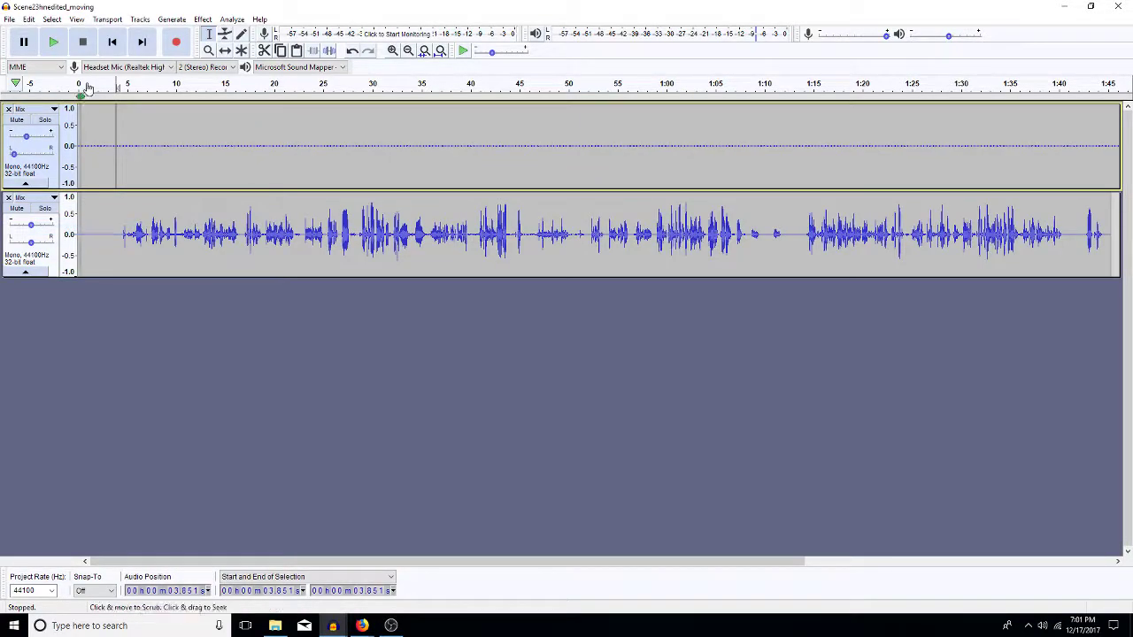
Select the whole ticking track and amplify it by -10 dB
left_click(27, 138)
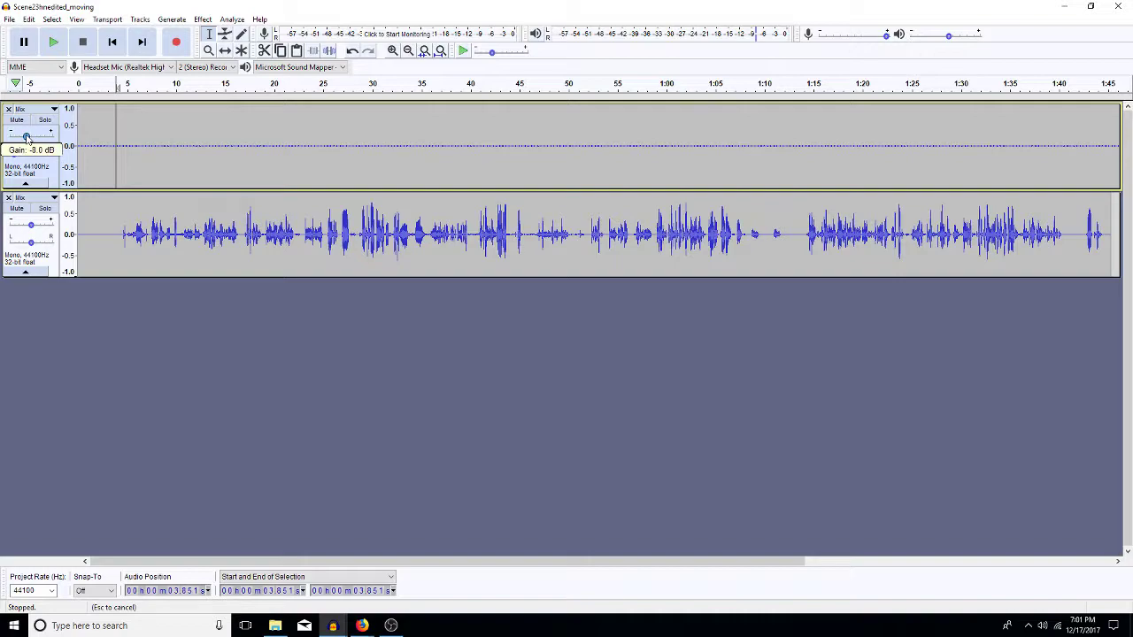
double_click(108, 139)
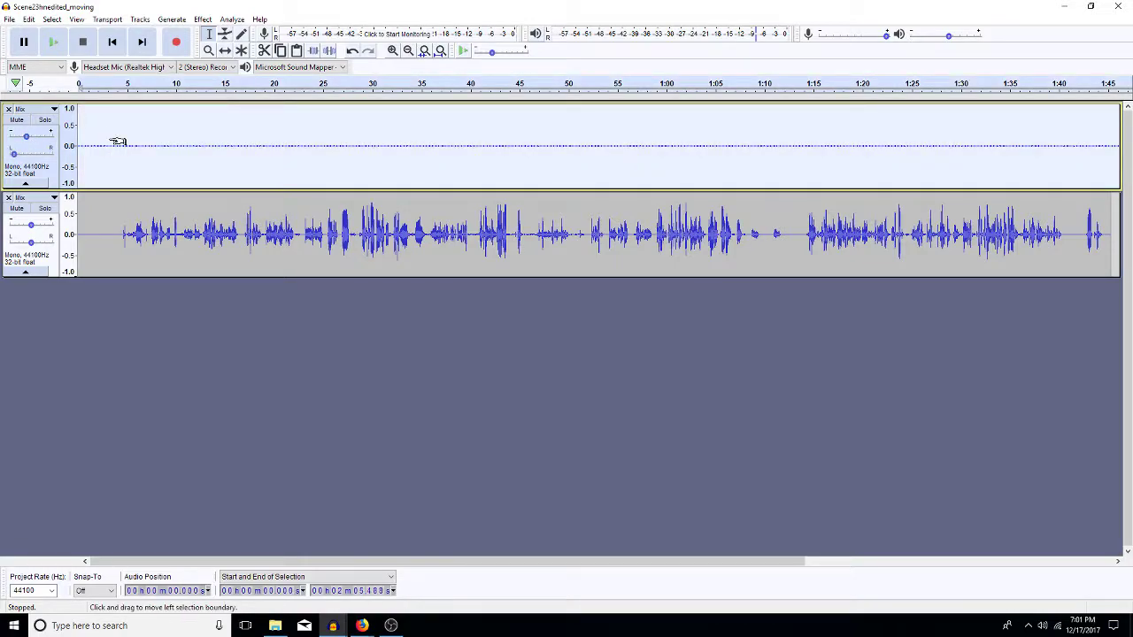
key("ctrl+shift+a")
type("-10")
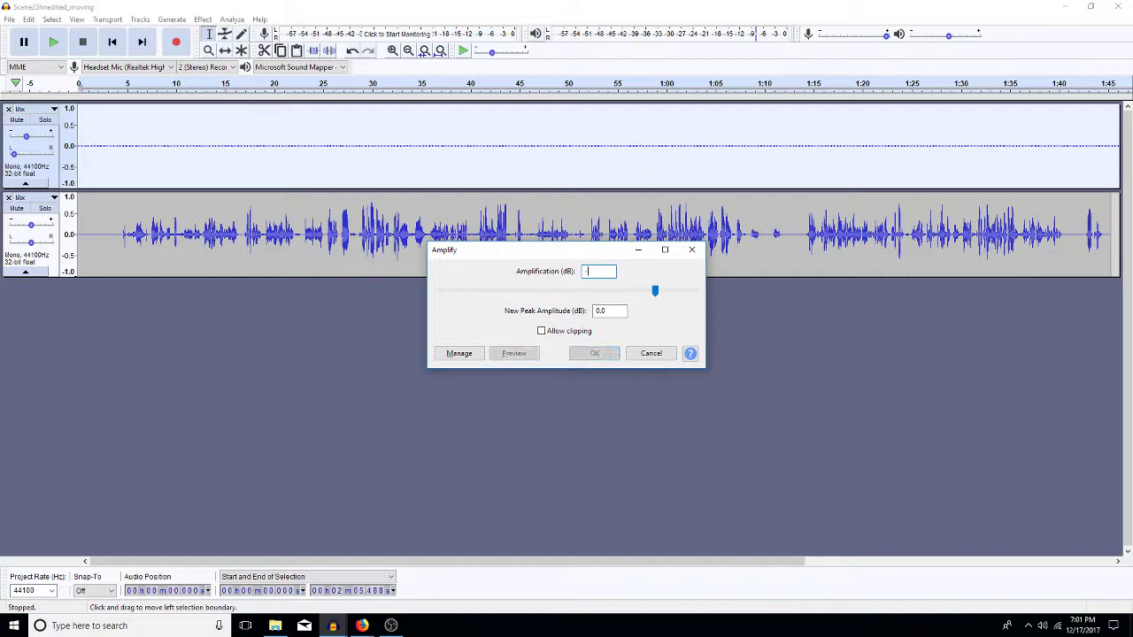
key("Return")
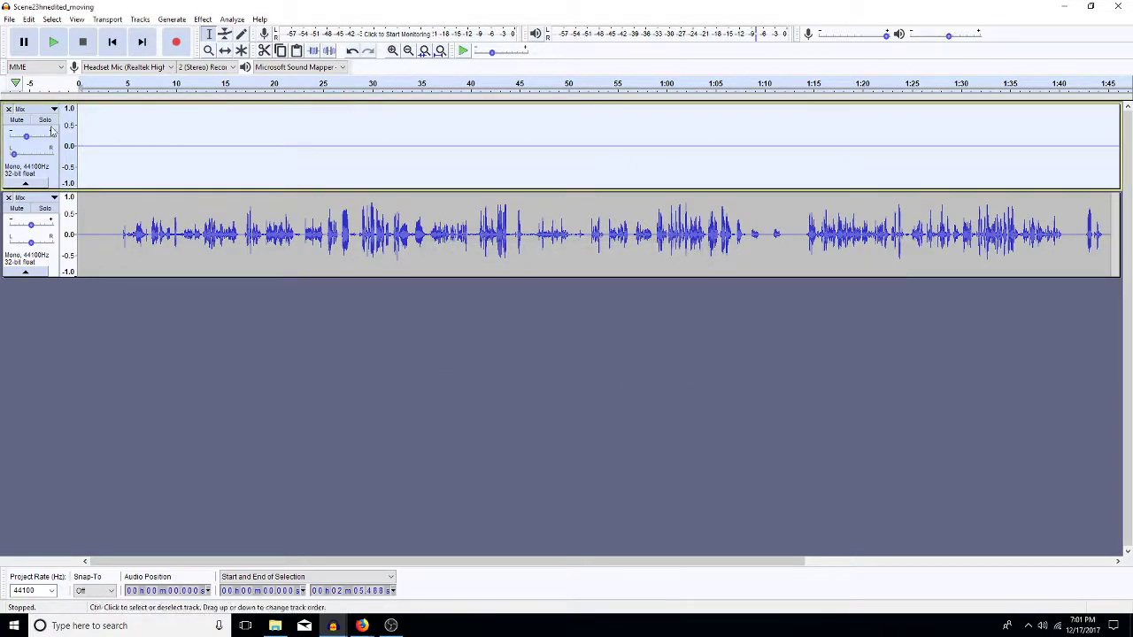
Reset the ticking track's gain to its neutral centre value and play the mix from 0.662 s
double_click(28, 138)
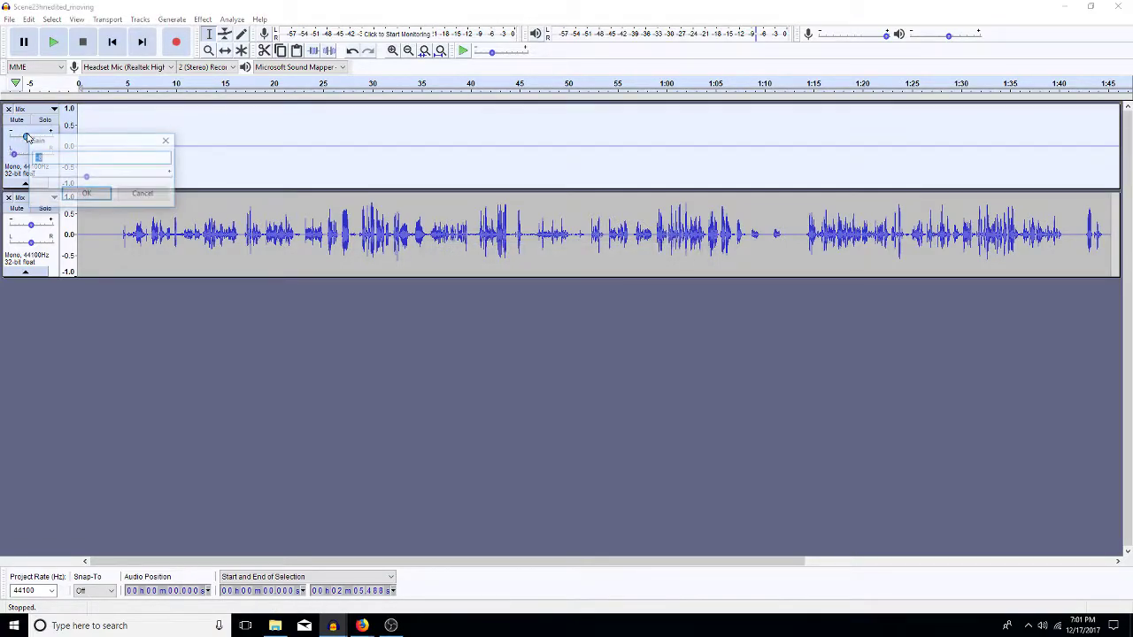
left_click(87, 194)
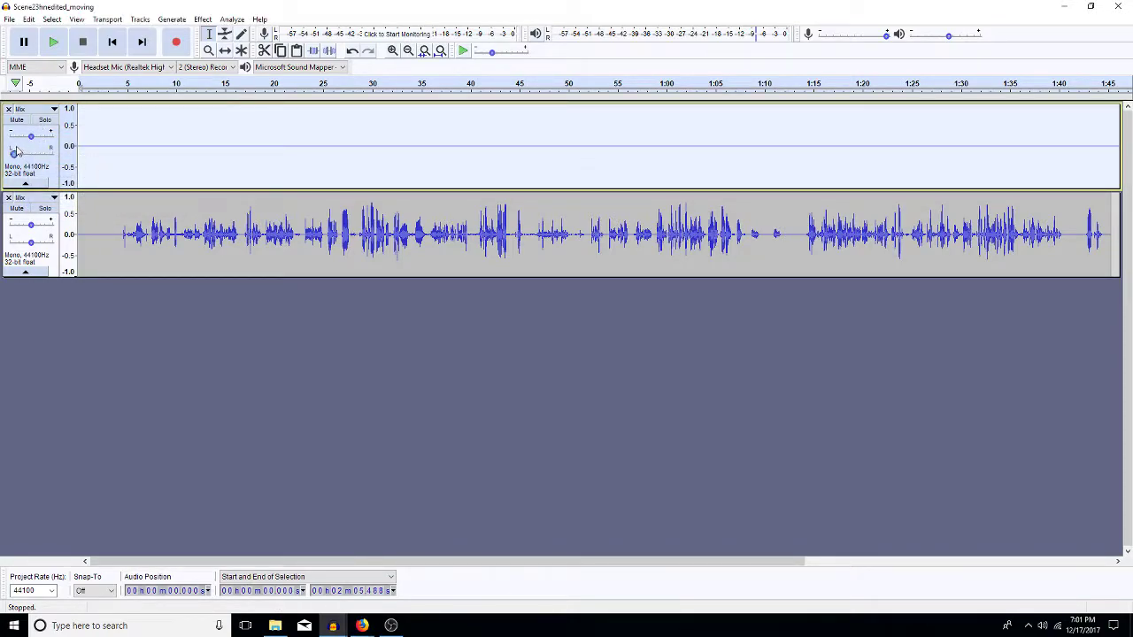
left_click(84, 167)
key("space")
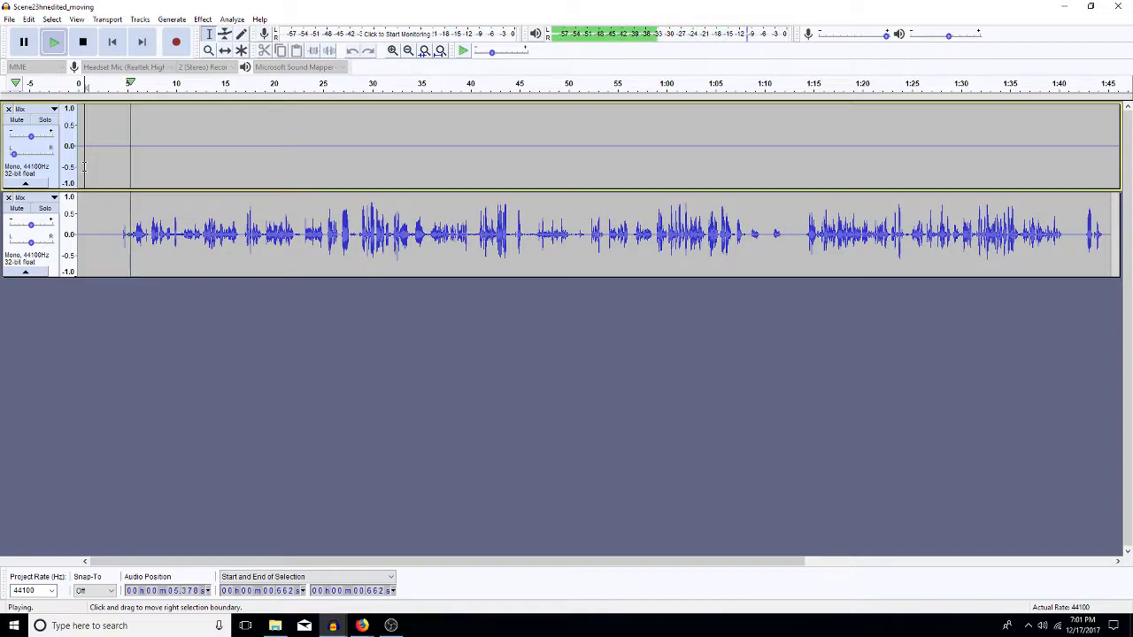
key("space")
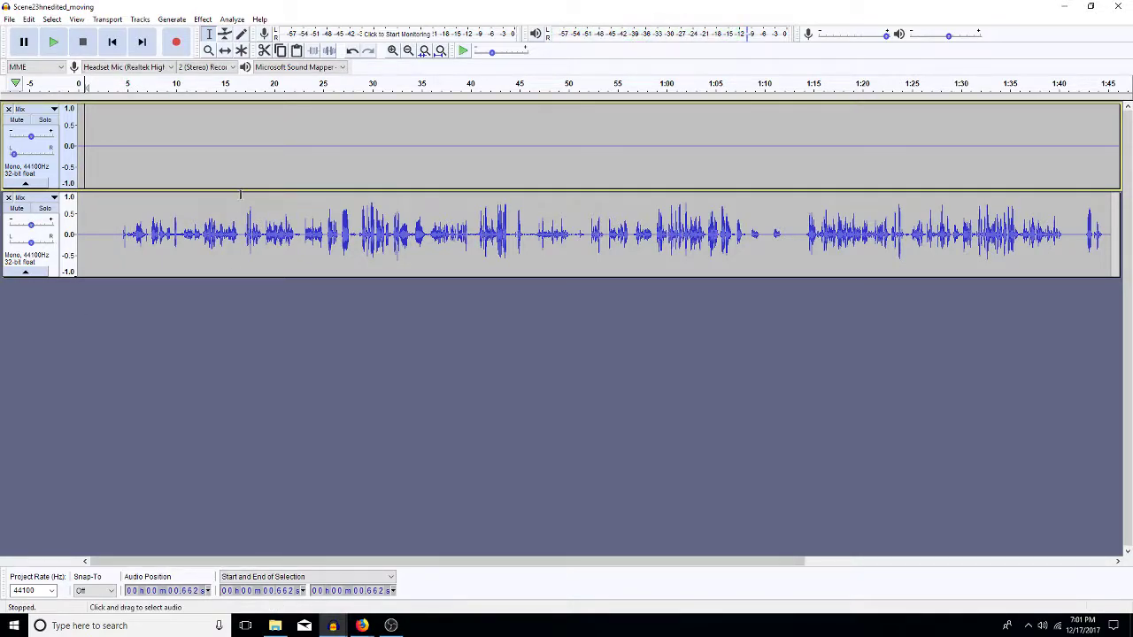
Open FRIDGE HUM MONO WILD from the fridge folder under home noises > appliances and play it from the start
left_click(9, 18)
left_click(27, 44)
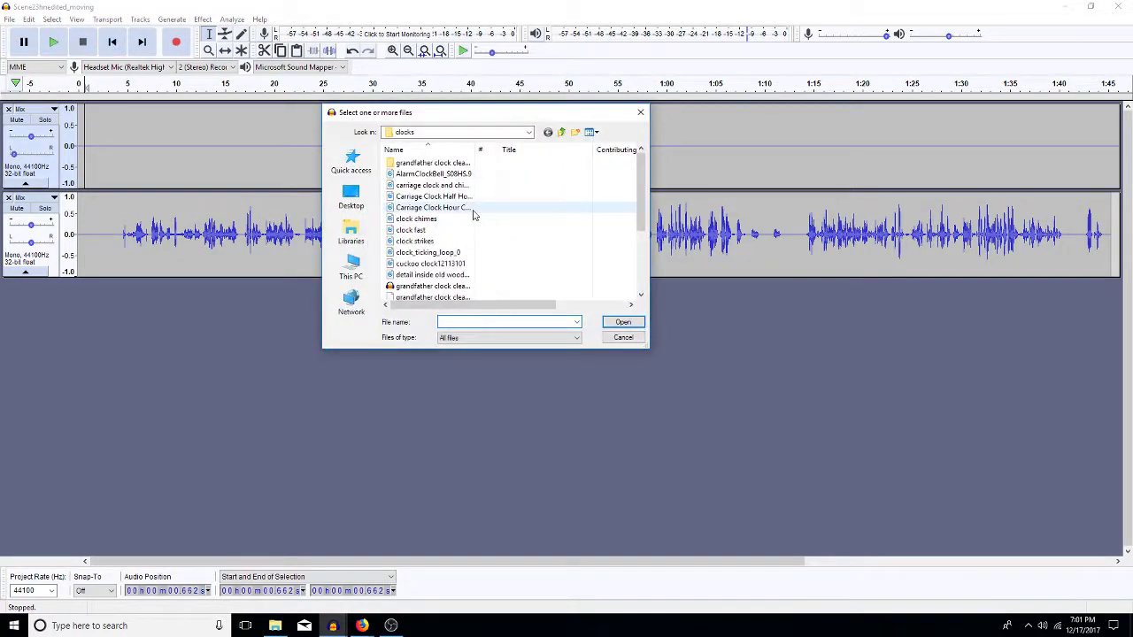
left_click(561, 134)
left_click(561, 134)
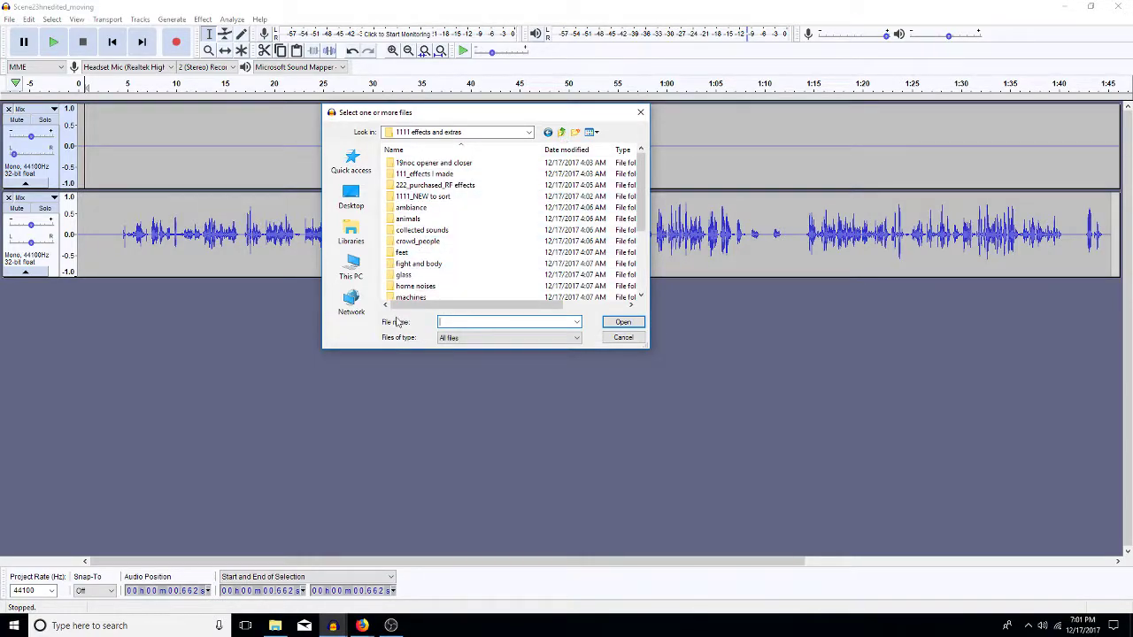
double_click(419, 288)
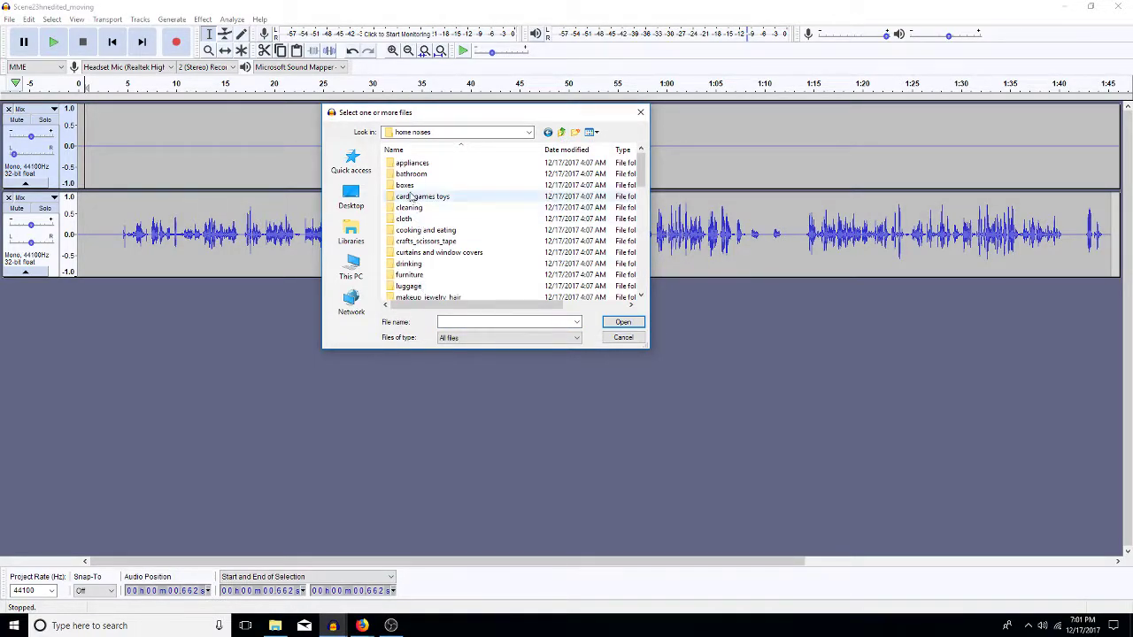
double_click(415, 165)
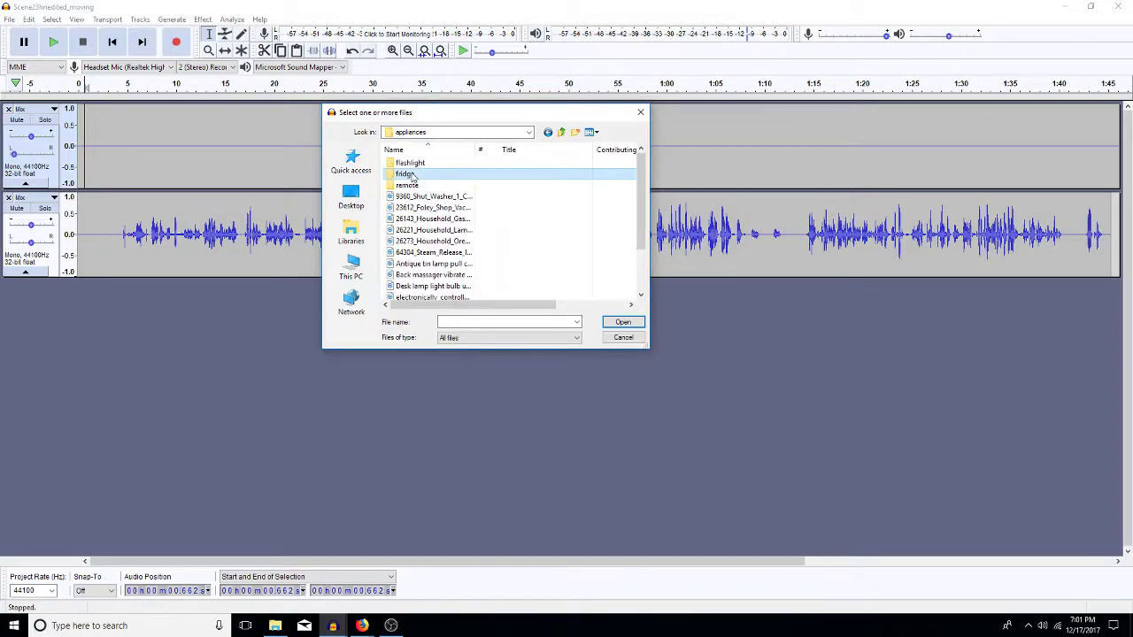
double_click(411, 174)
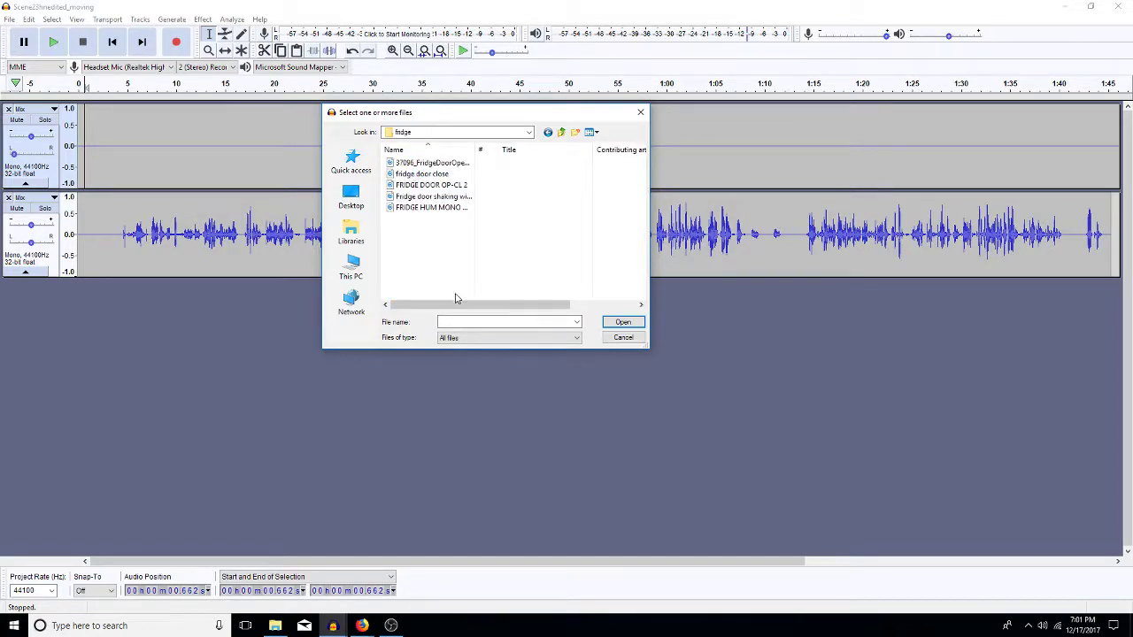
double_click(429, 209)
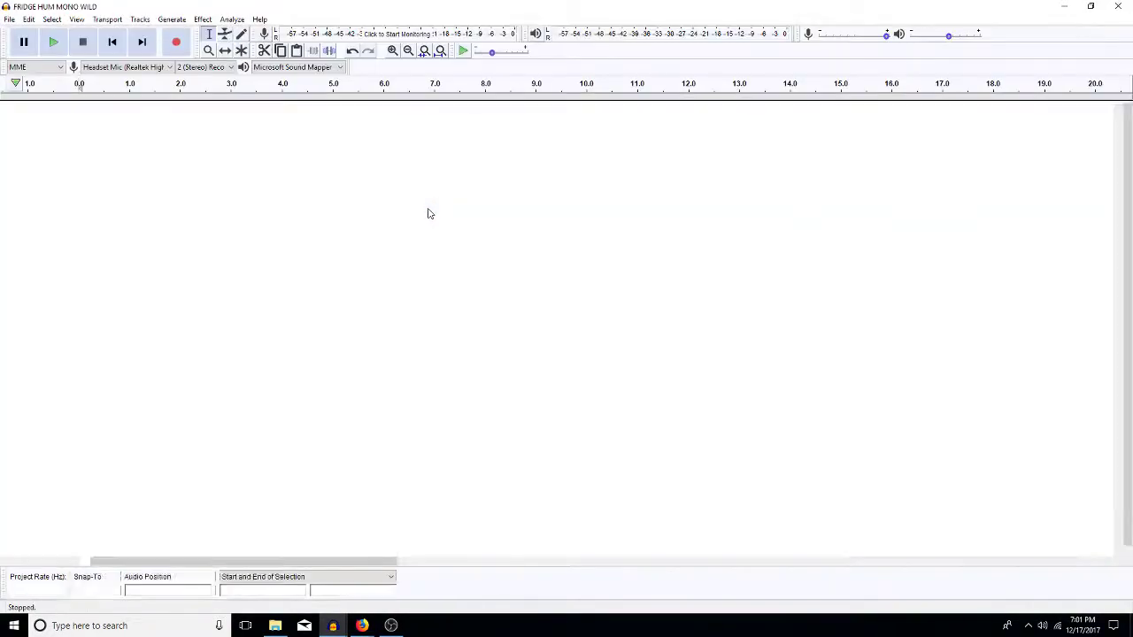
key("space")
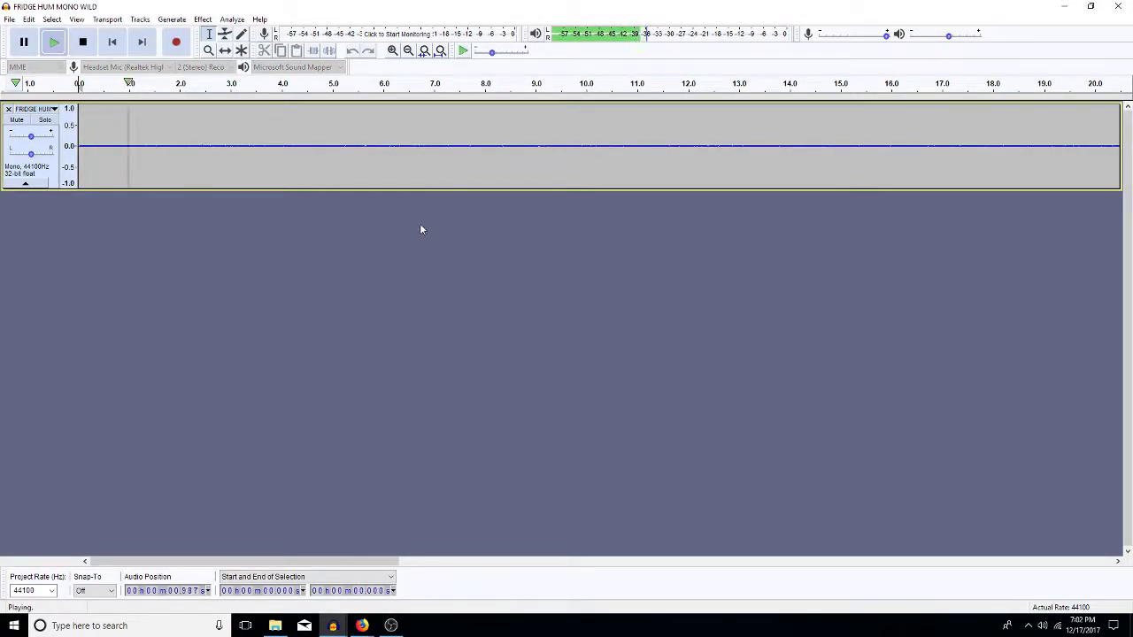
key("space")
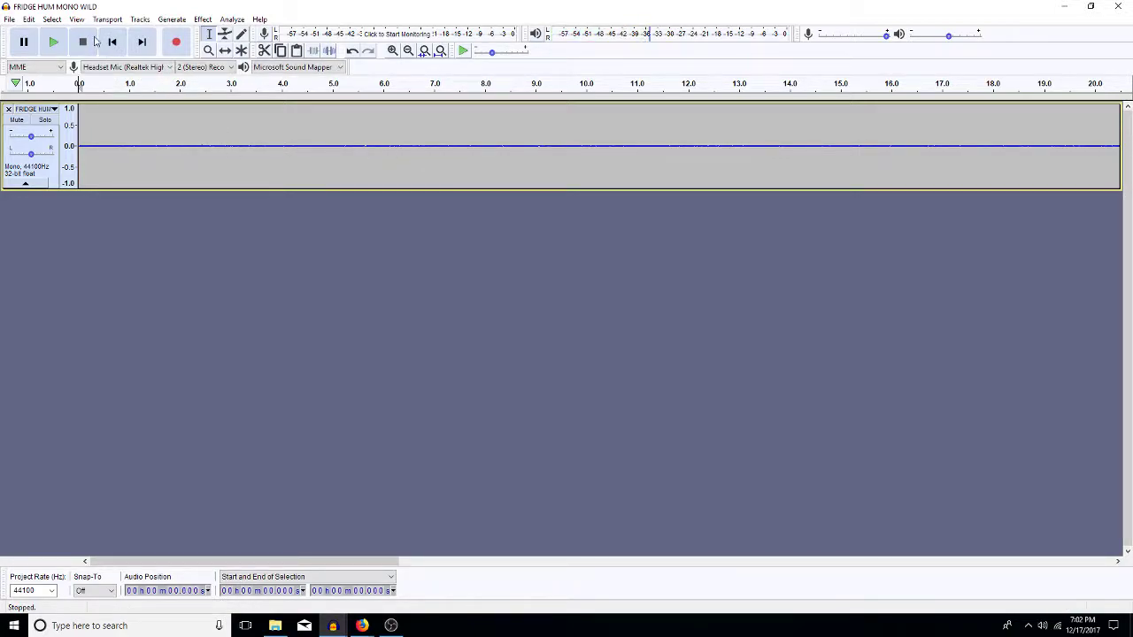
left_click(8, 20)
left_click(27, 42)
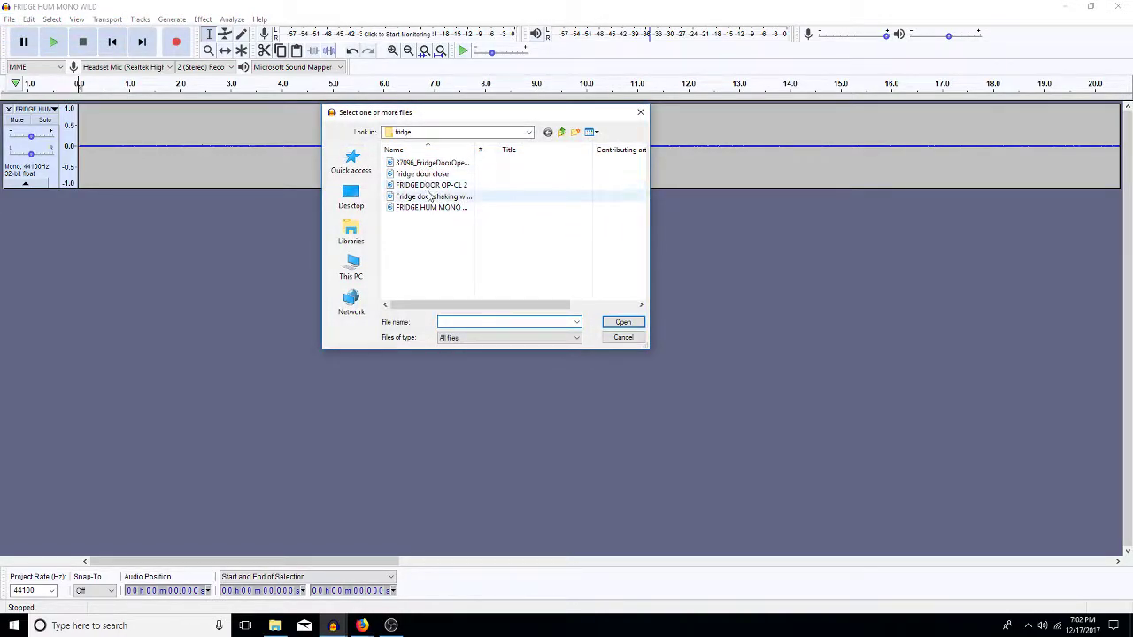
left_click(614, 337)
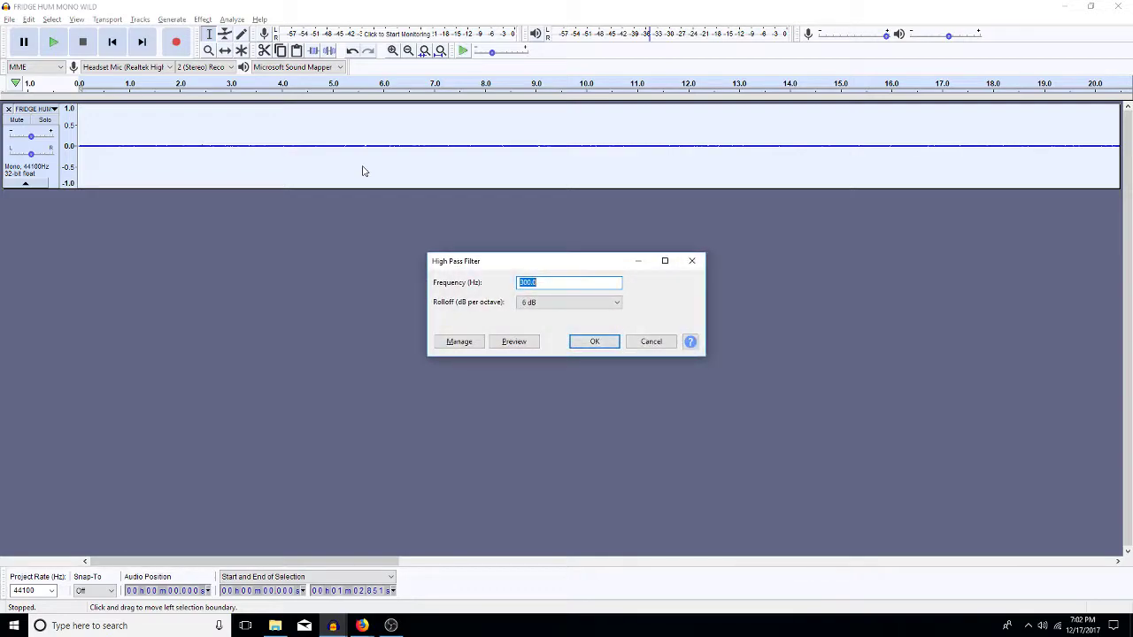
Apply a High Pass Filter at 300 Hz with 6 dB rolloff to the whole fridge hum and amplify it by -10 dB
key("Return")
key("space")
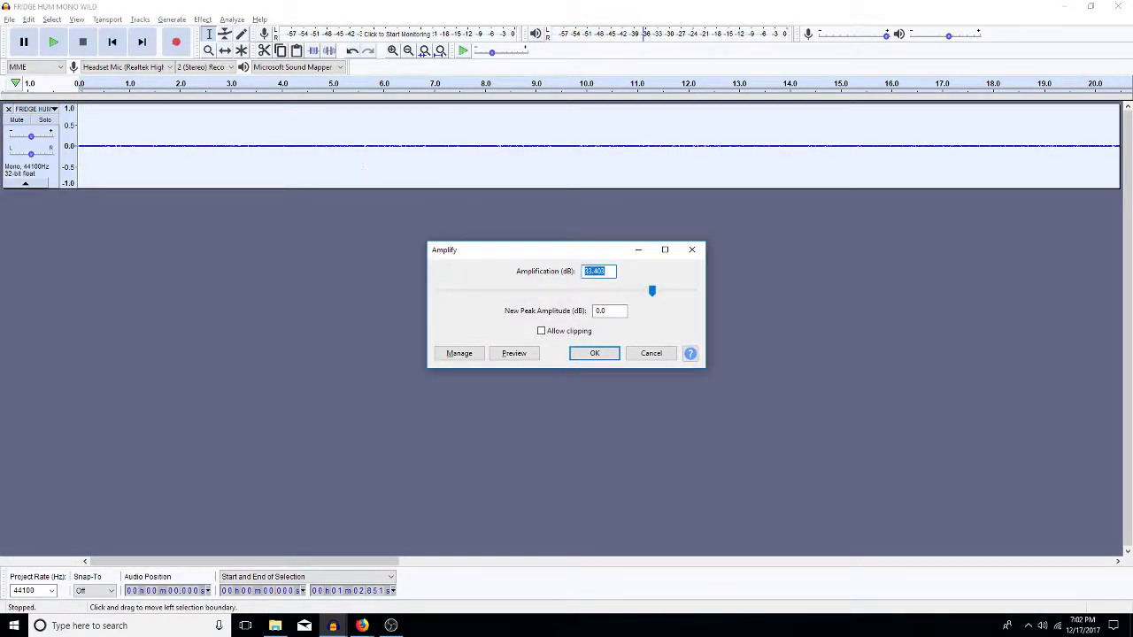
key("BackSpace")
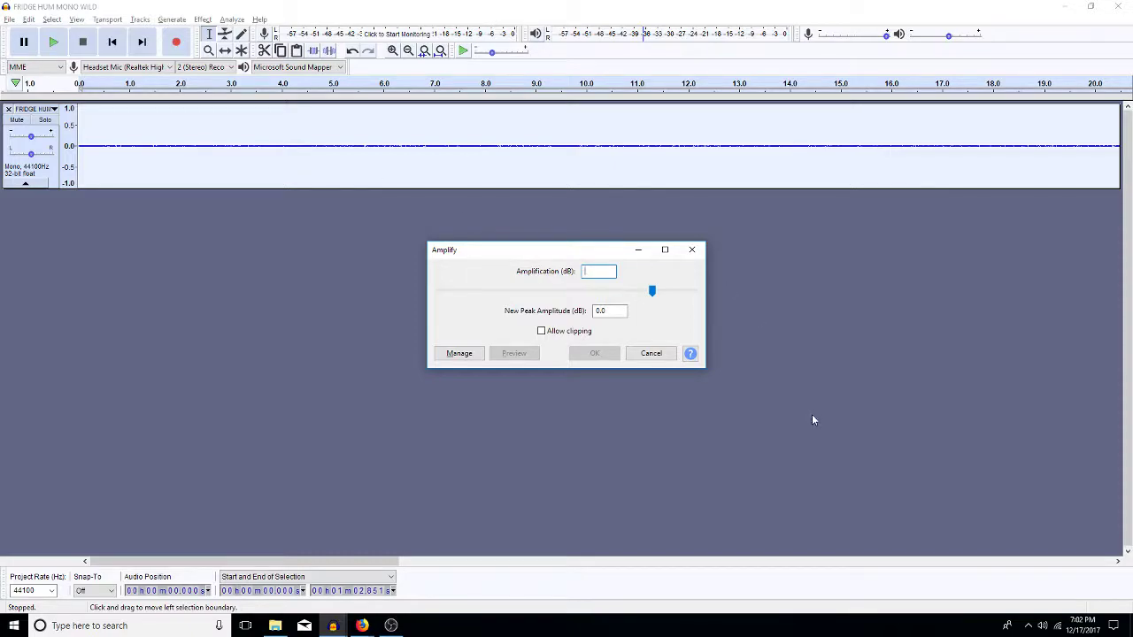
left_click(650, 354)
key("ctrl+r")
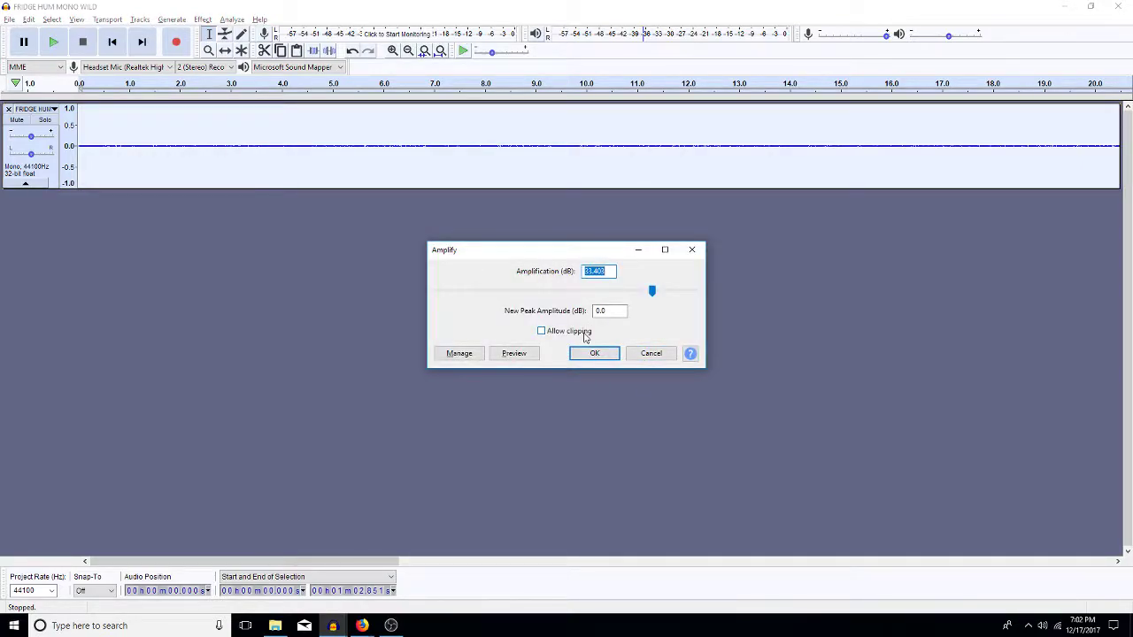
type("-10")
key("Return")
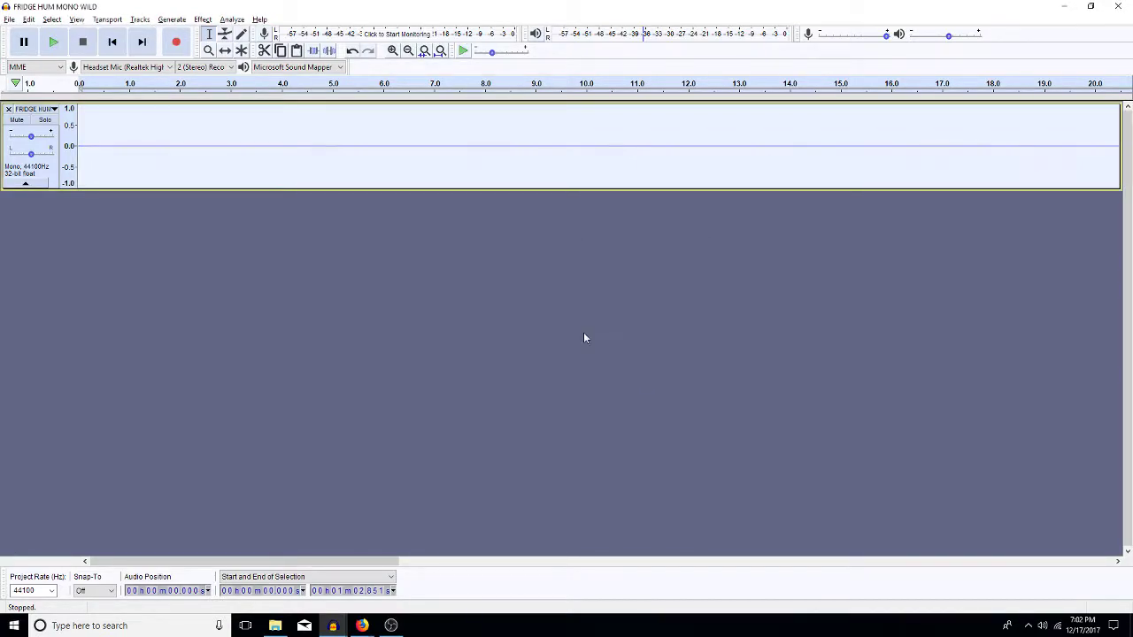
Play the filtered fridge hum from the start to judge its loudness
key("space")
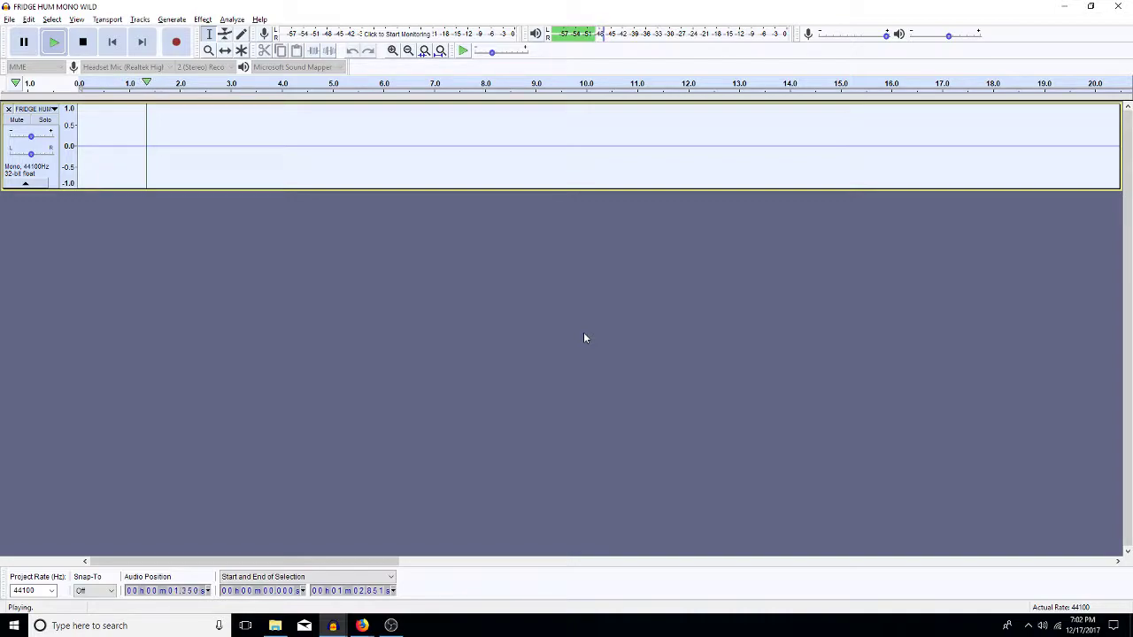
key("space")
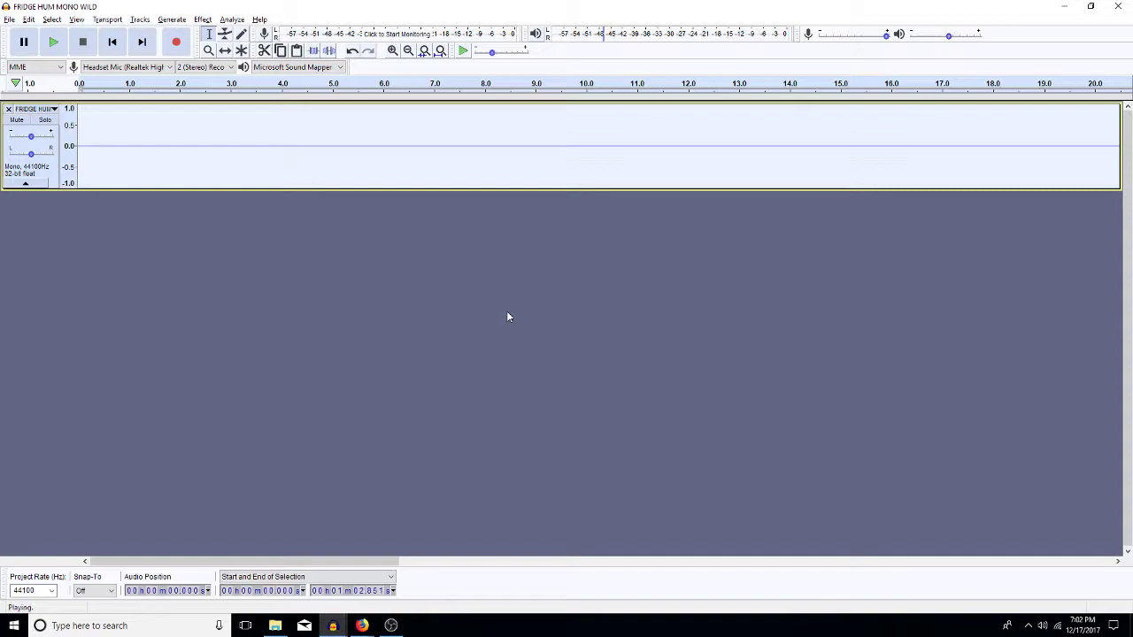
key("space")
key("space")
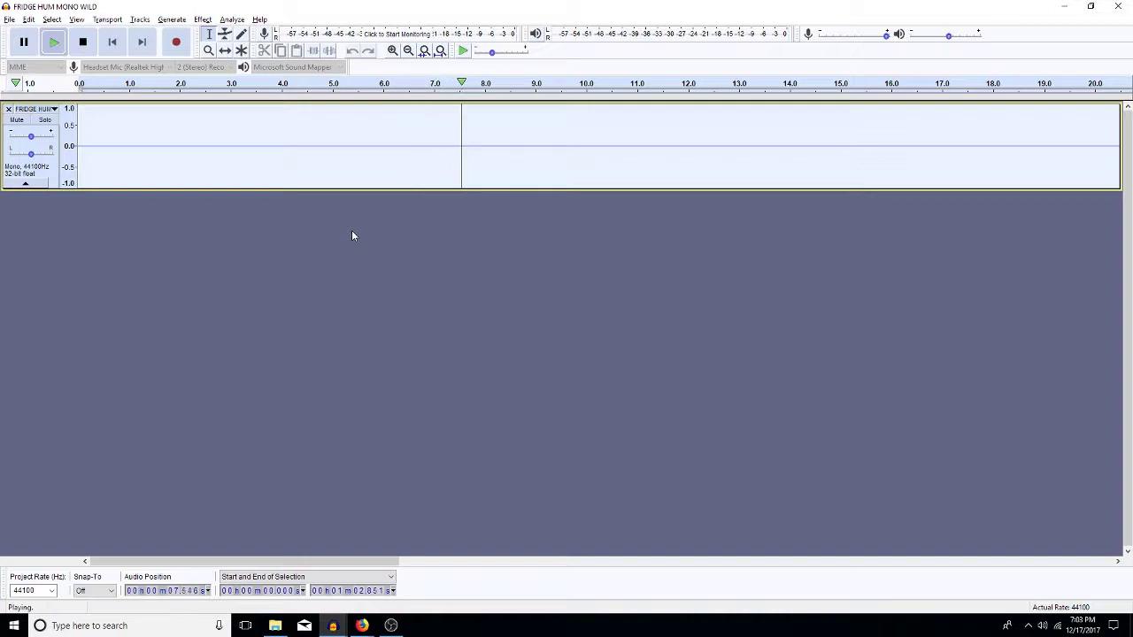
key("space")
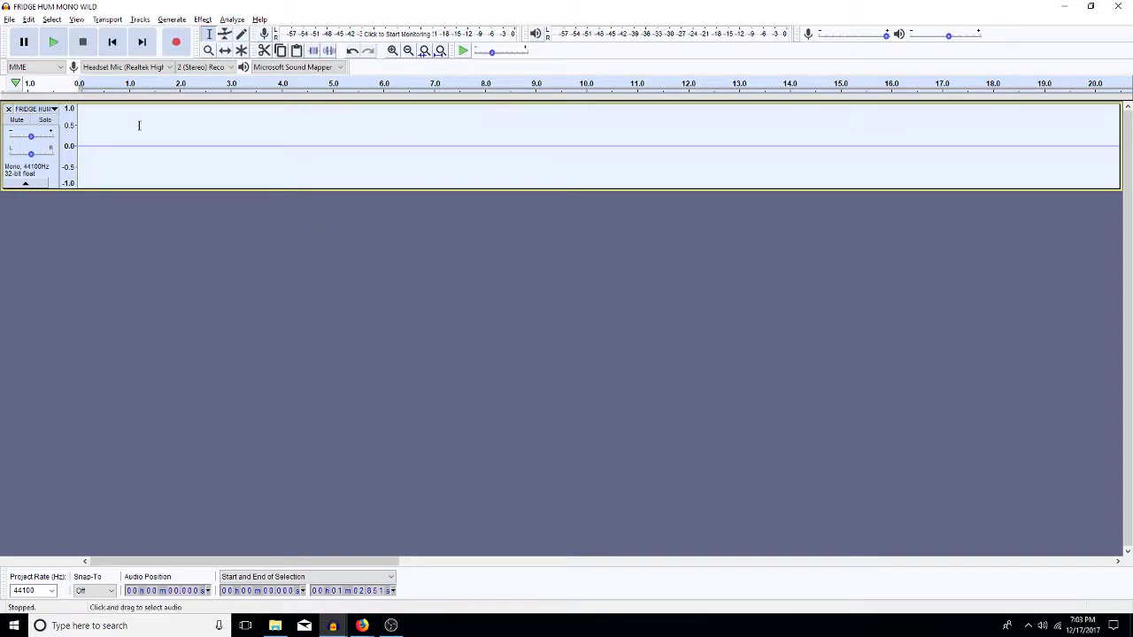
Paste the fridge hum into a new track of the Scene23hnedited_moving project and again at 36.948 s to lengthen it
left_click(10, 20)
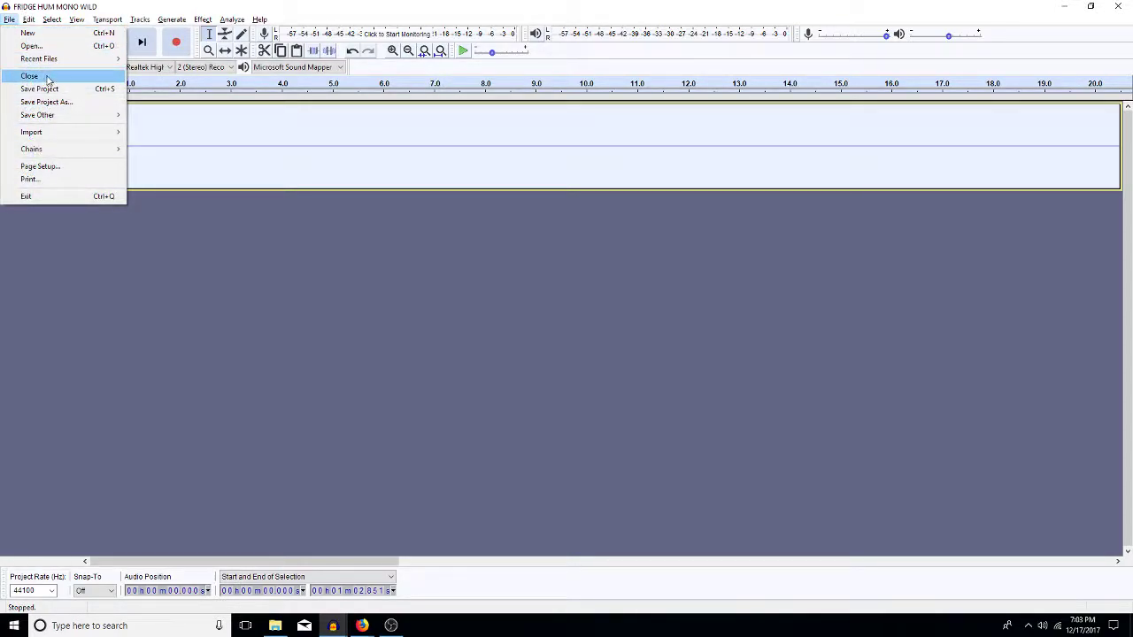
left_click(215, 136)
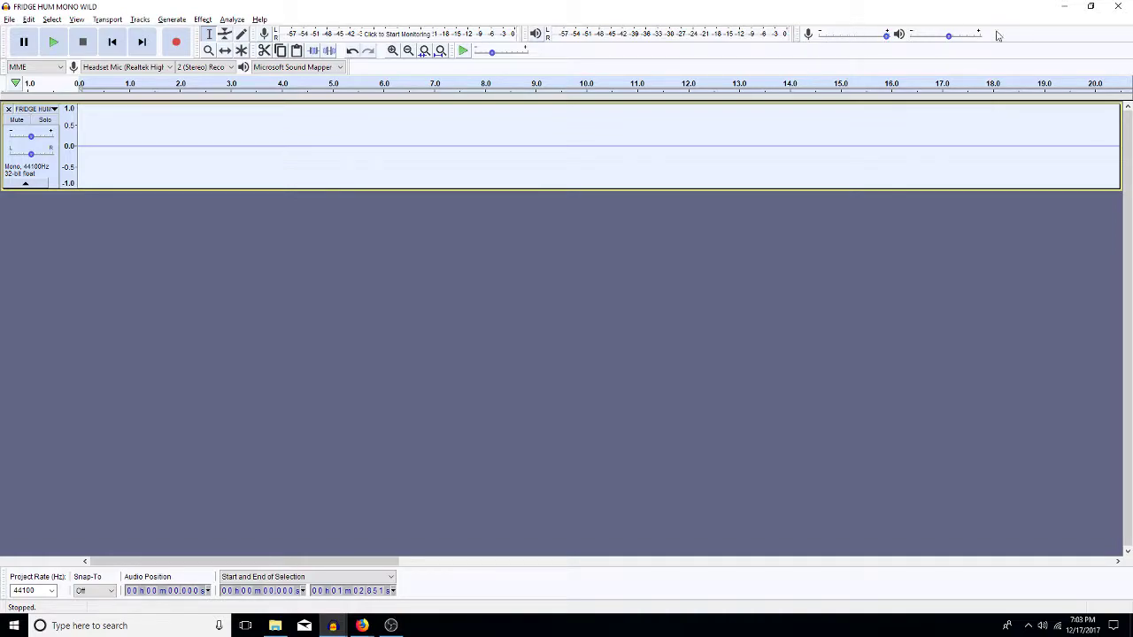
left_click(1065, 7)
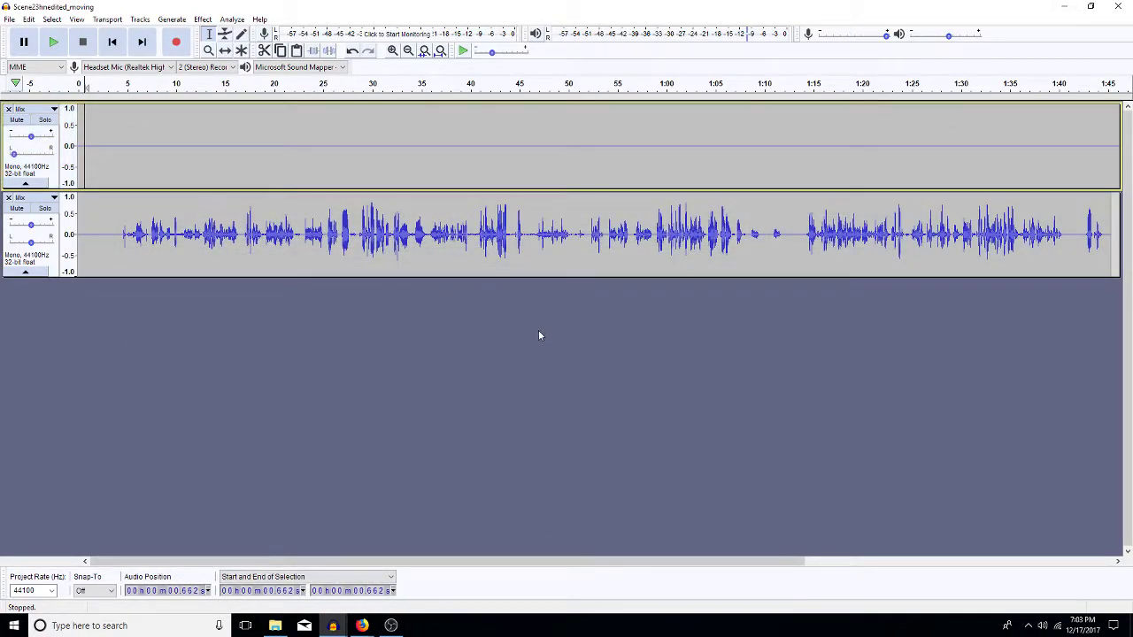
key("ctrl+v")
left_click(440, 319)
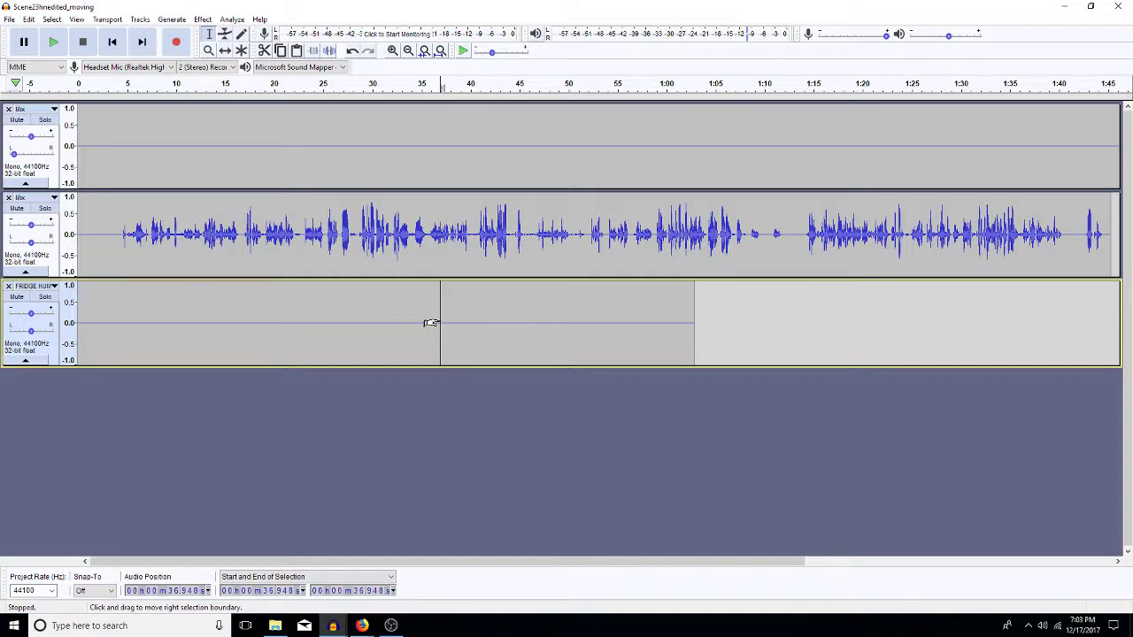
key("ctrl+v")
left_click(369, 340)
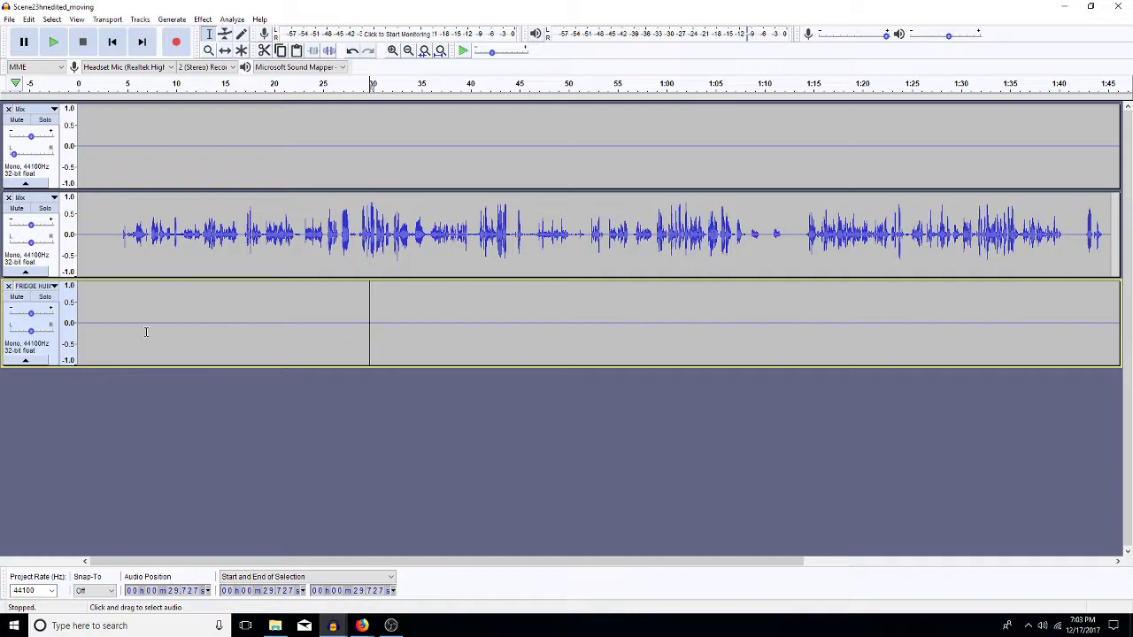
Pan the fridge hum track far left, comparing it with a centred pan while playing the mix from 1.926 s
left_click(31, 333)
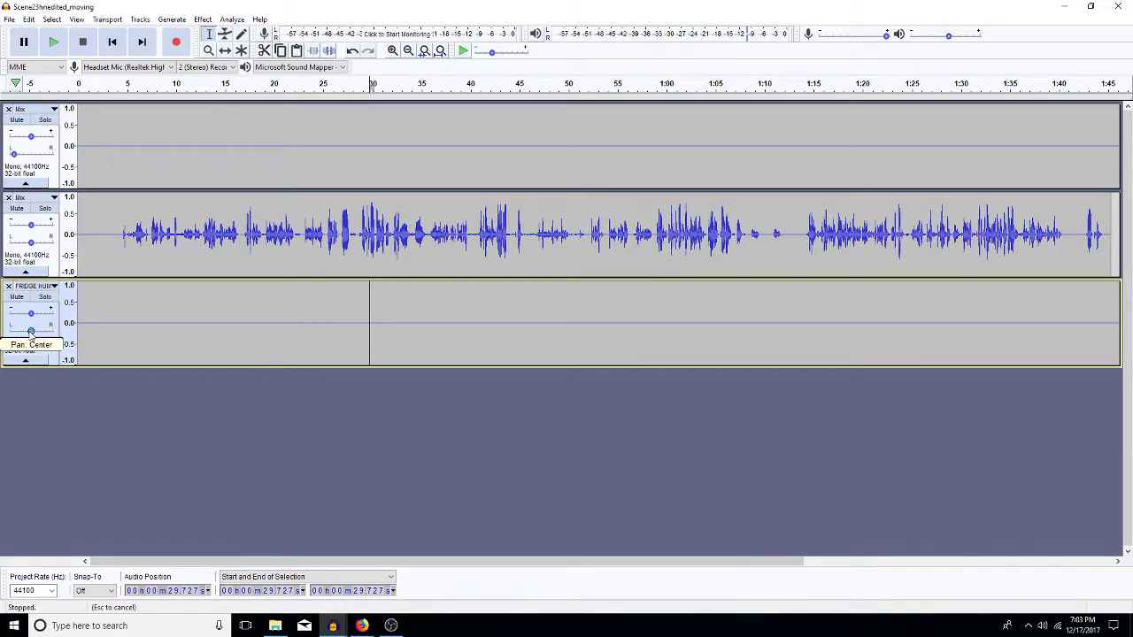
left_click_drag(15, 332, 16, 333)
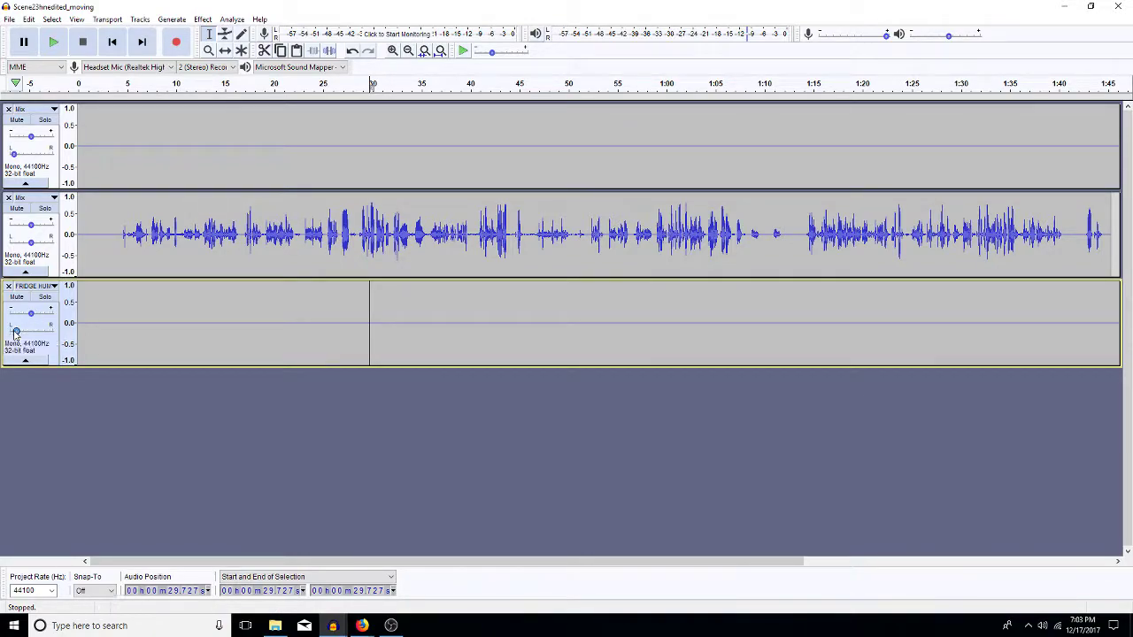
left_click(98, 310)
key("space")
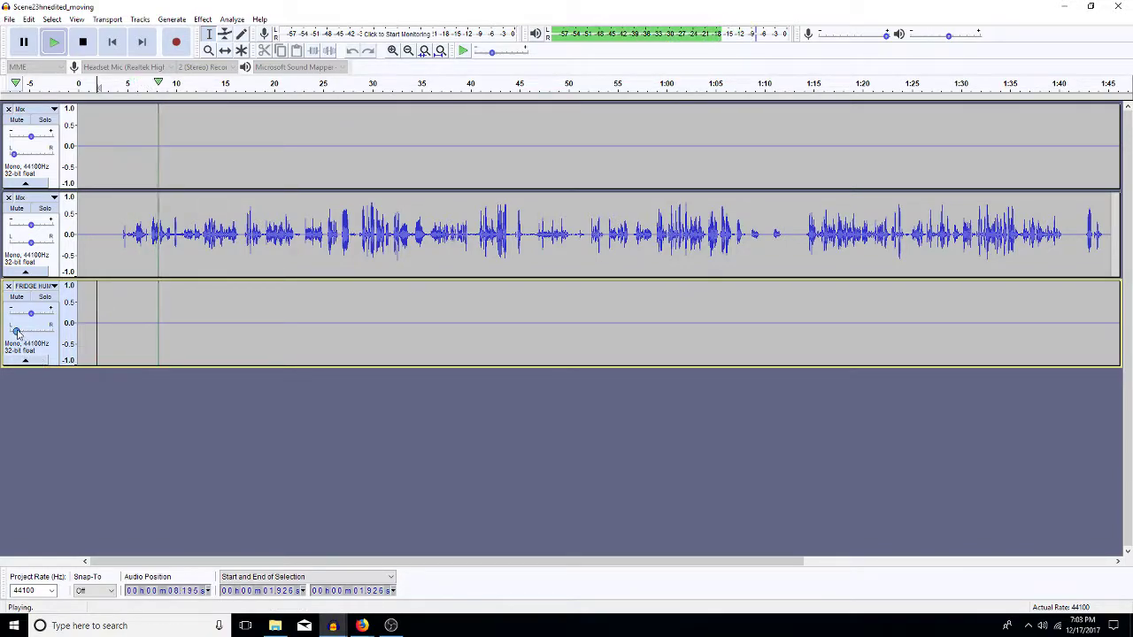
left_click_drag(15, 331, 28, 332)
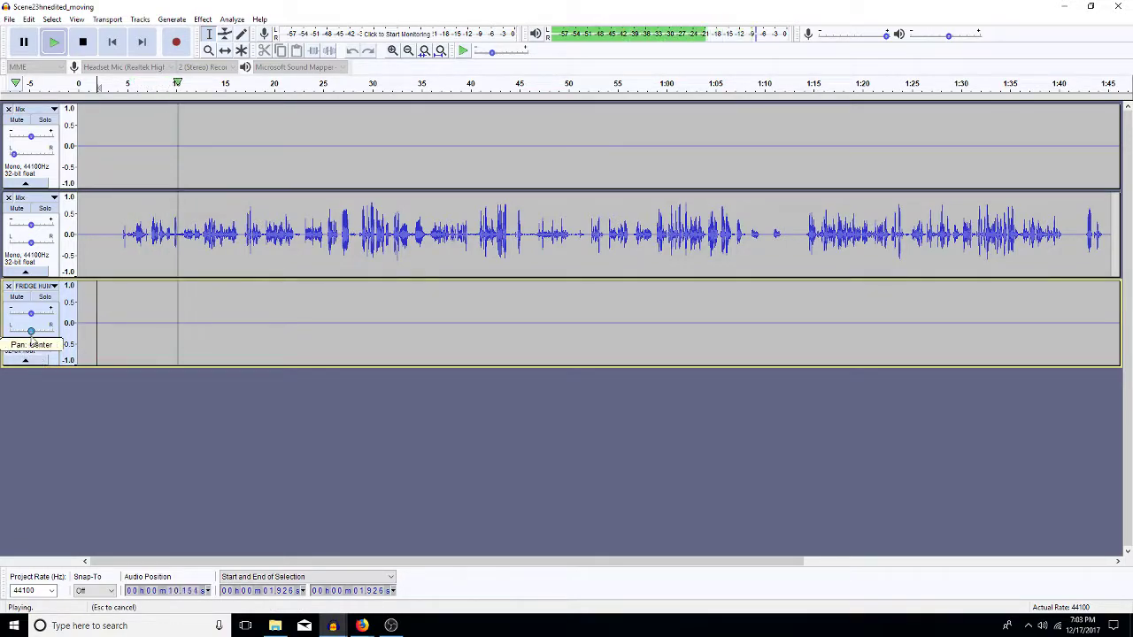
left_click_drag(27, 332, 14, 340)
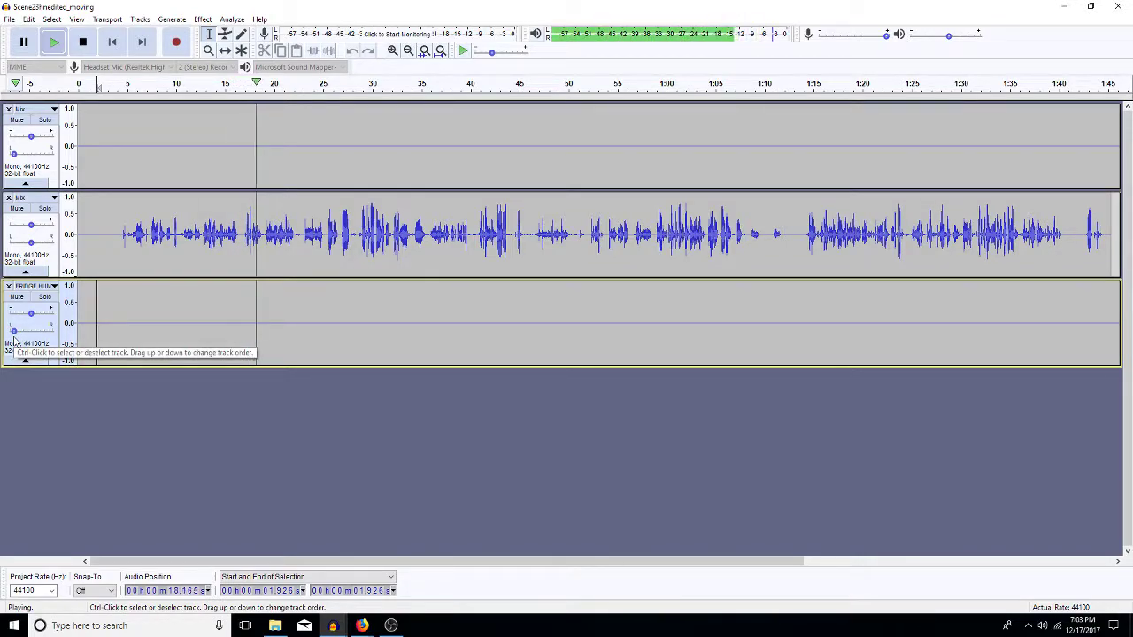
key("space")
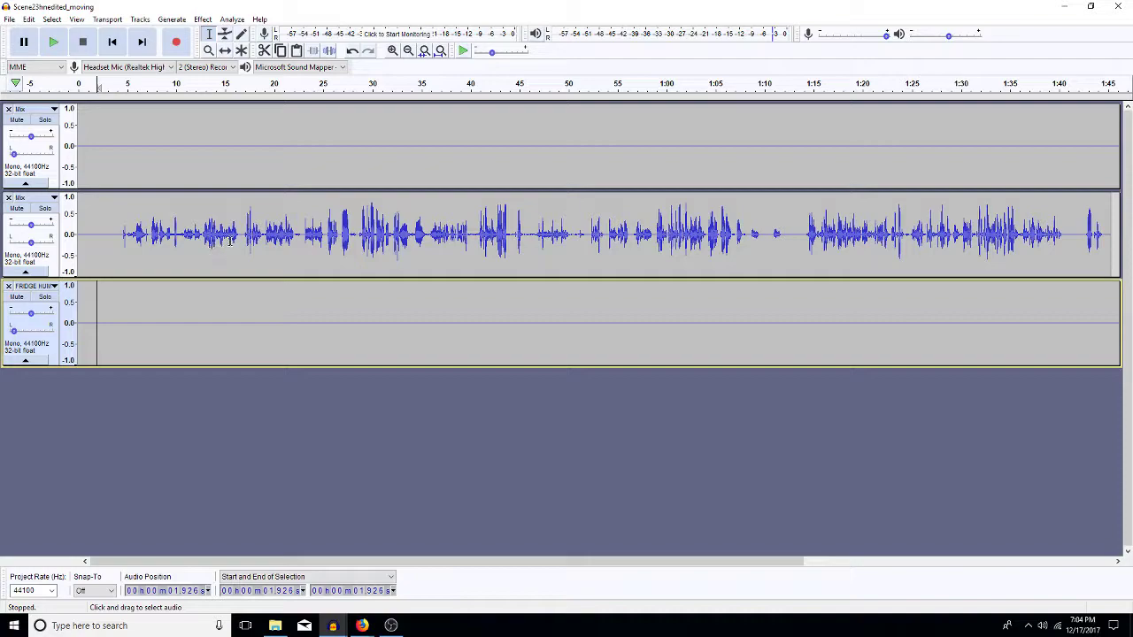
Play the mix with the fridge hum from 1 min 3.906 s
left_click(705, 351)
key("space")
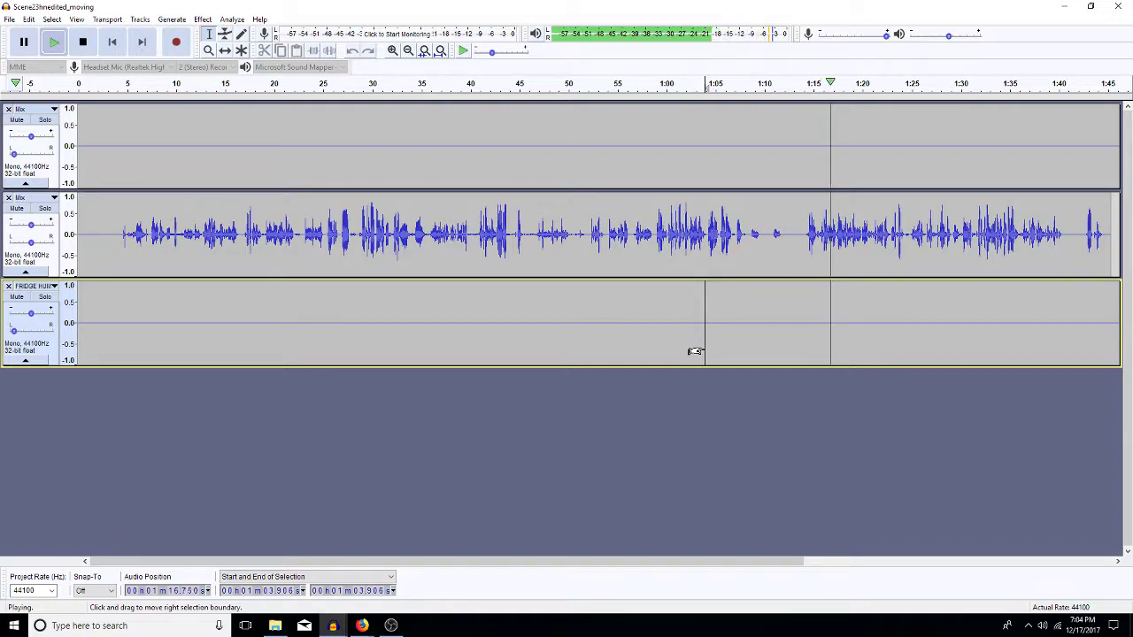
key("space")
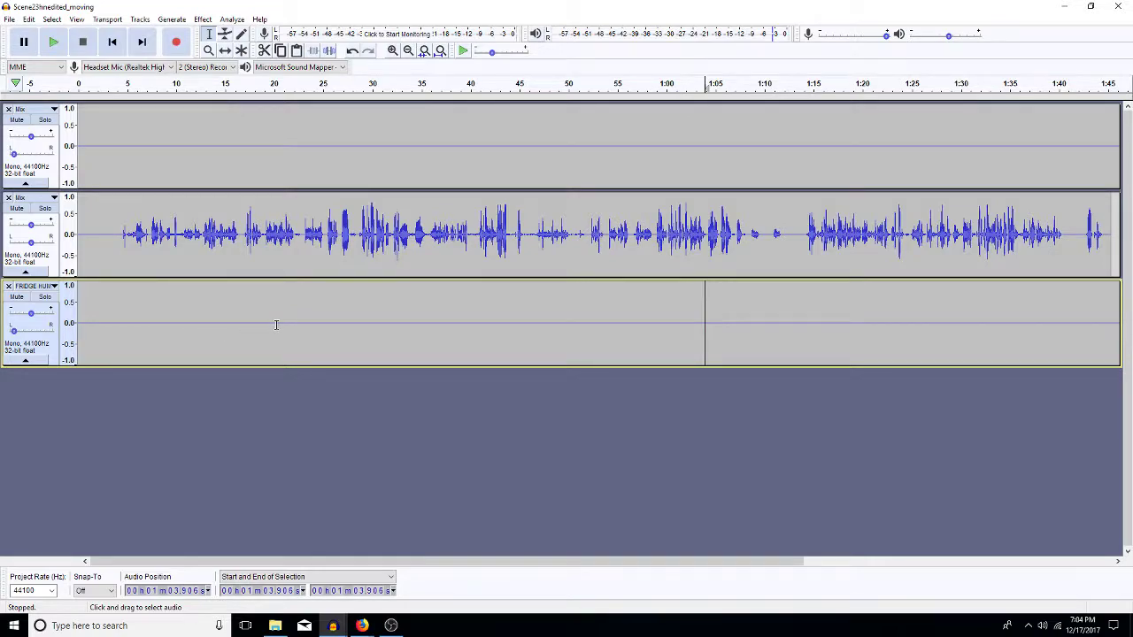
Move the dialogue track below the fridge hum track and rename the ticking track clock
left_click(51, 198)
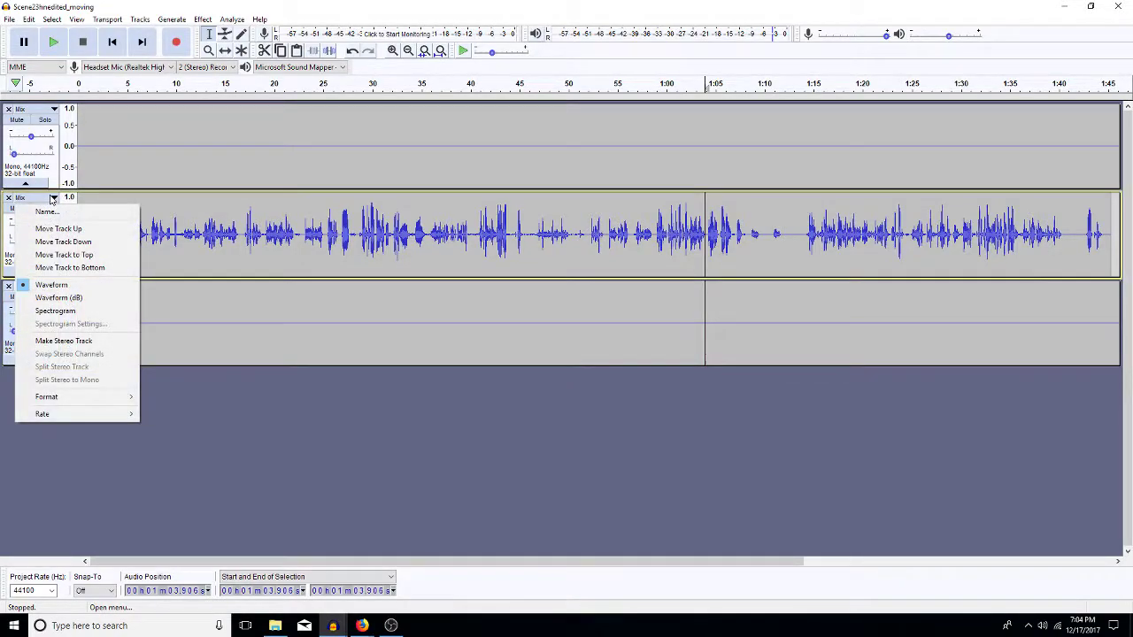
left_click(64, 242)
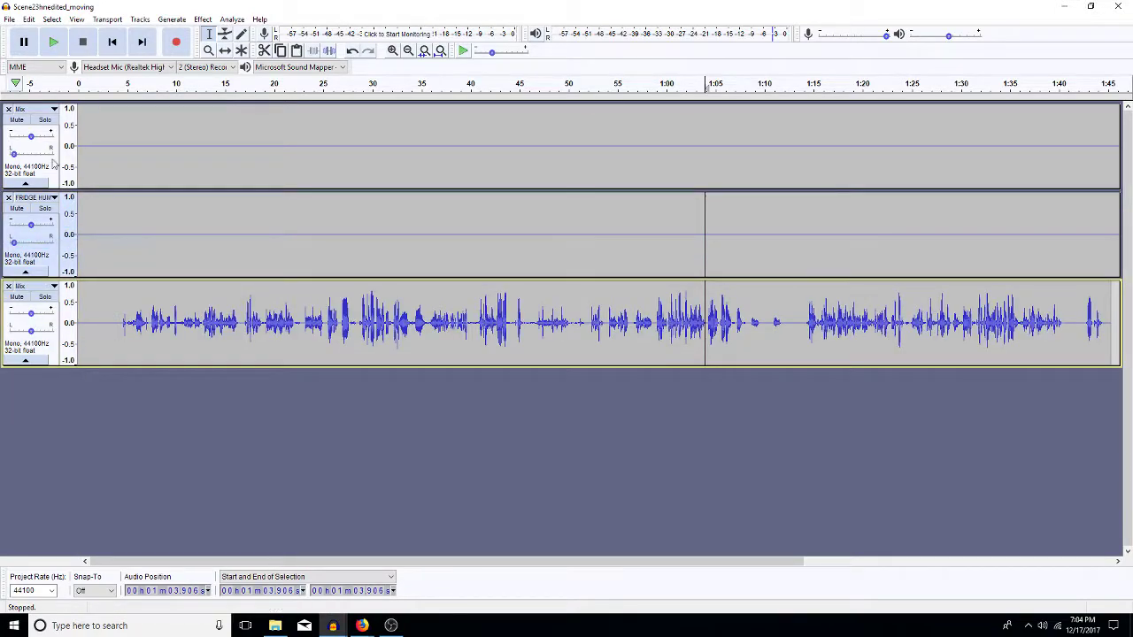
left_click(50, 112)
left_click(40, 122)
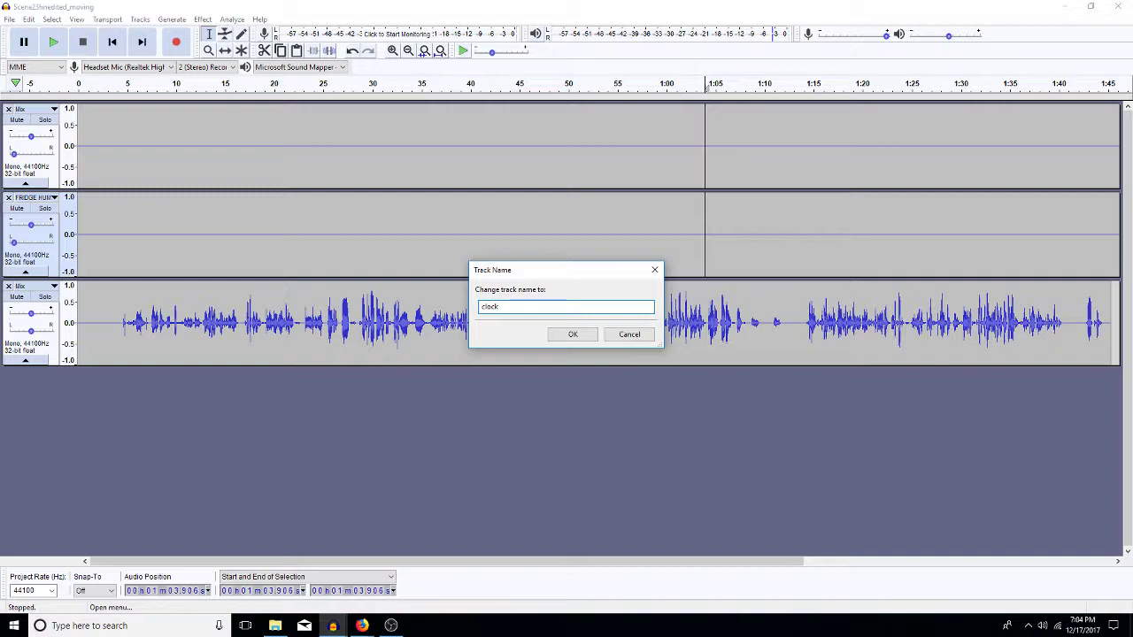
key("Return")
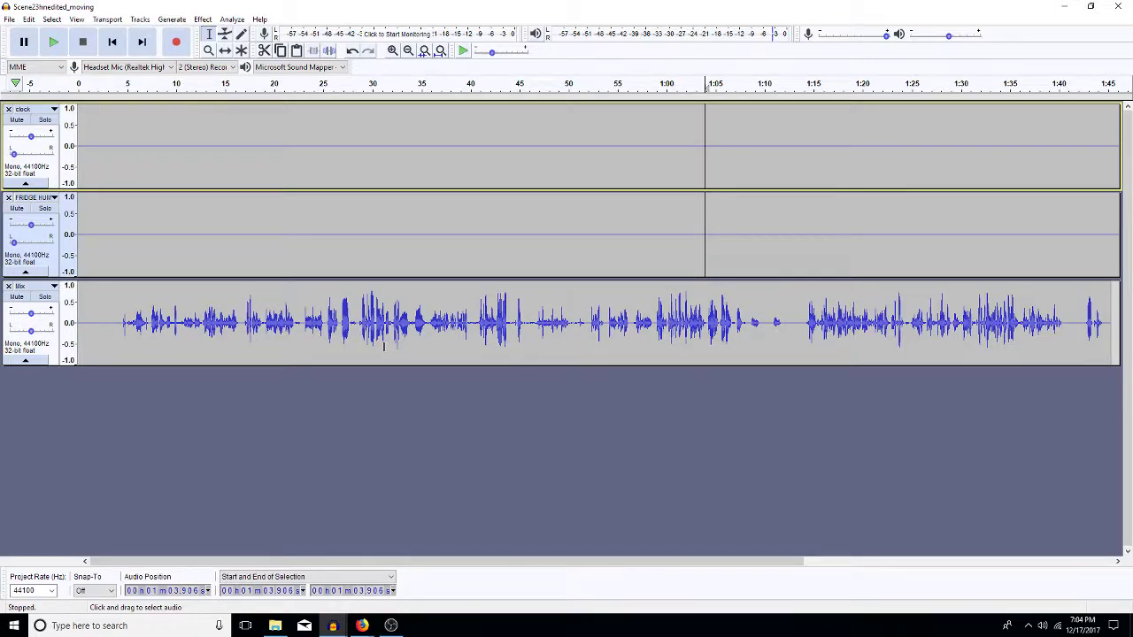
Play the dialogue from 4.453 s and add blank labels at 13.780 s and 16.428 s
left_click(122, 320)
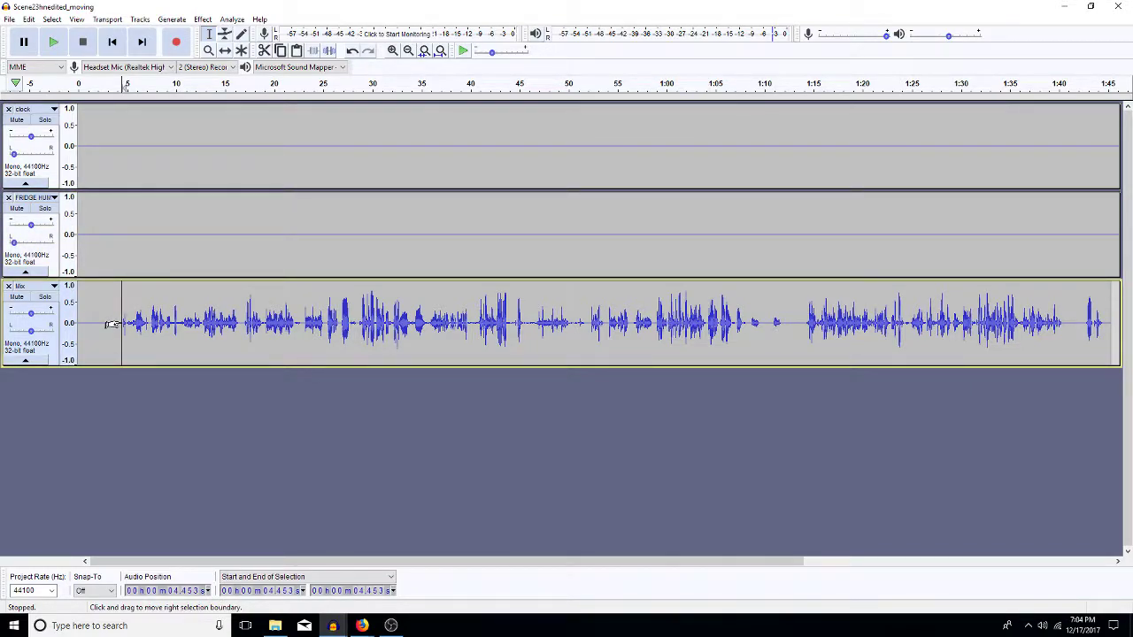
key("space")
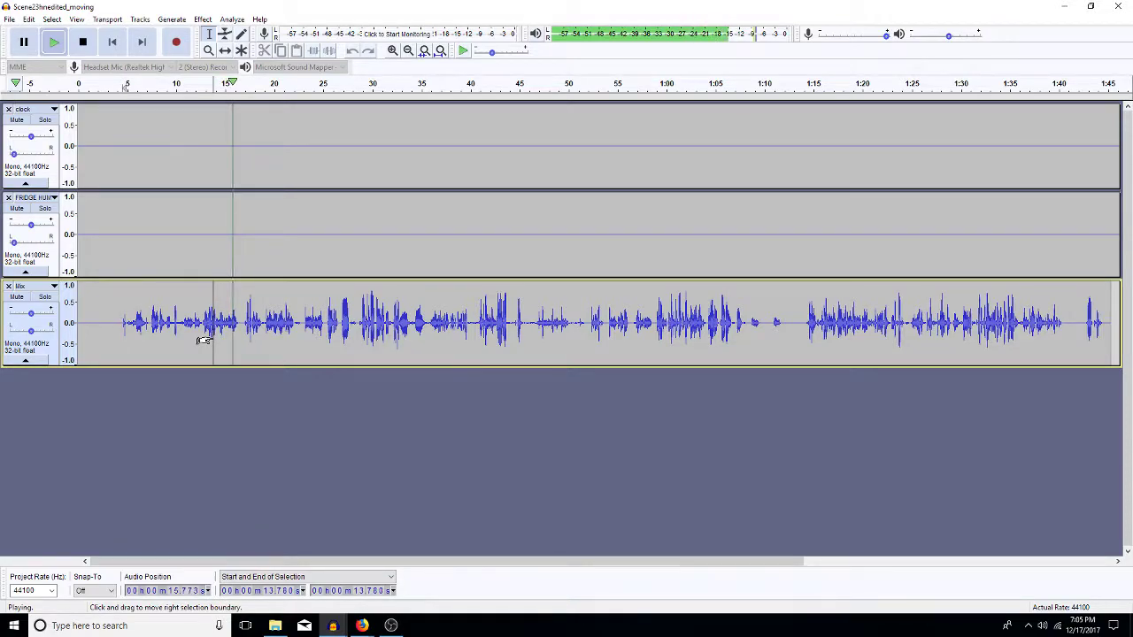
left_click(213, 336)
key("ctrl+b")
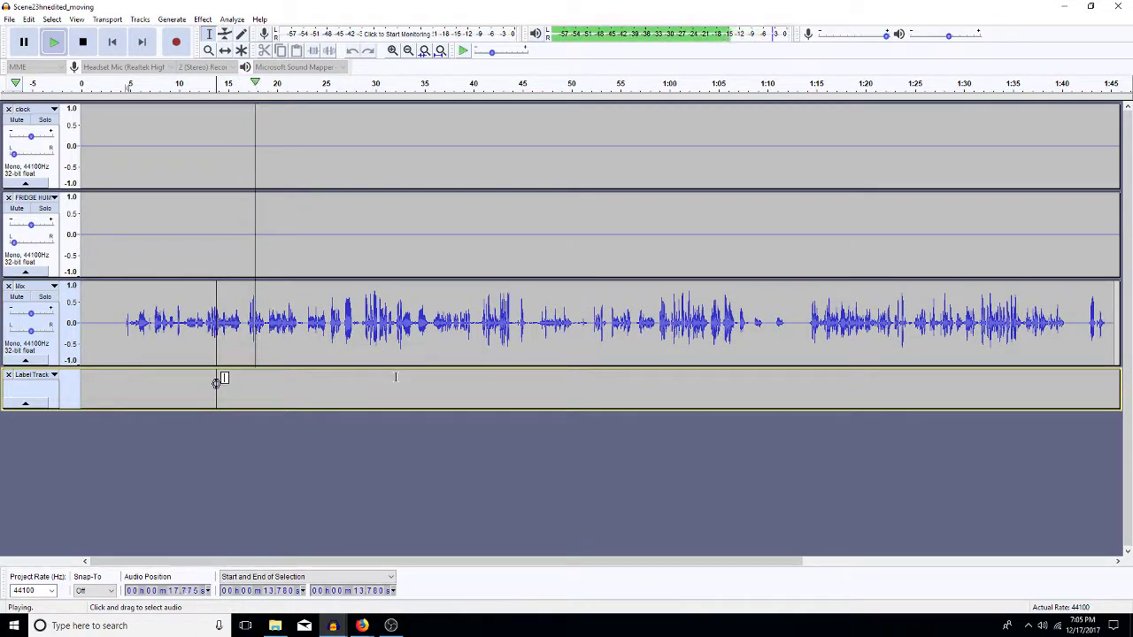
left_click(242, 380)
key("ctrl+b")
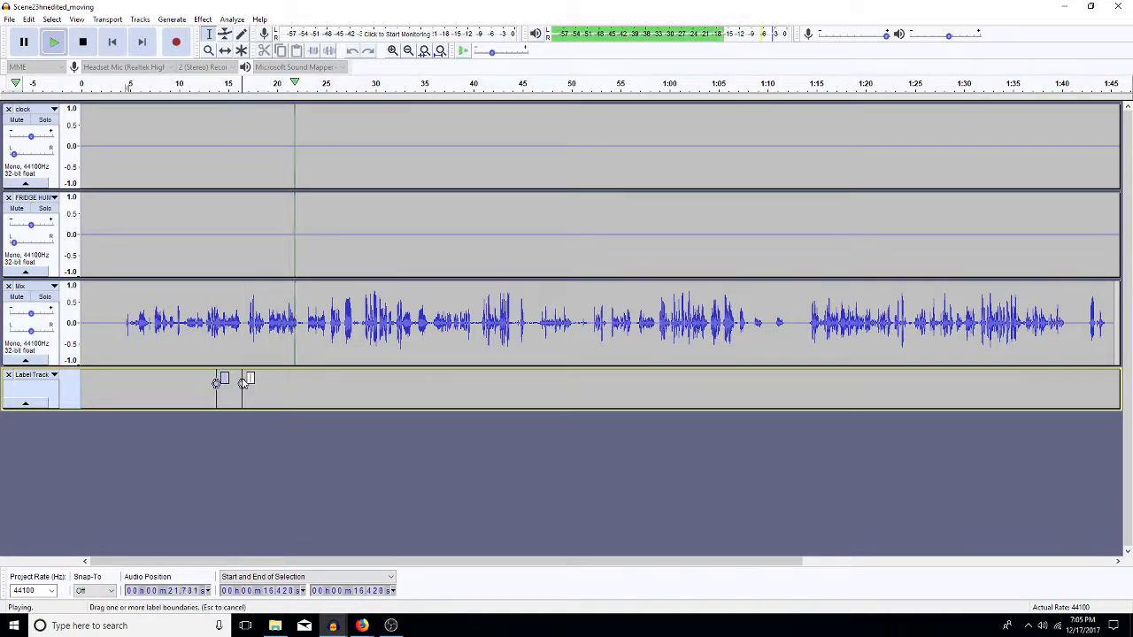
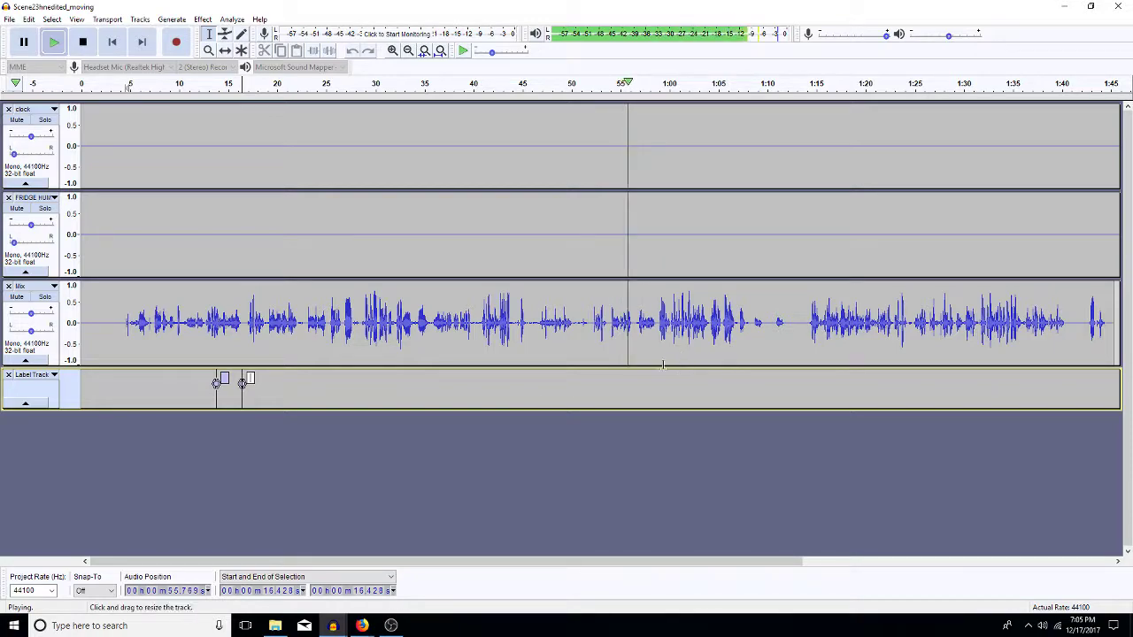
Add a blank label at 1 min 16.422 s while listening to the dialogue, and stop playback
left_click(614, 384)
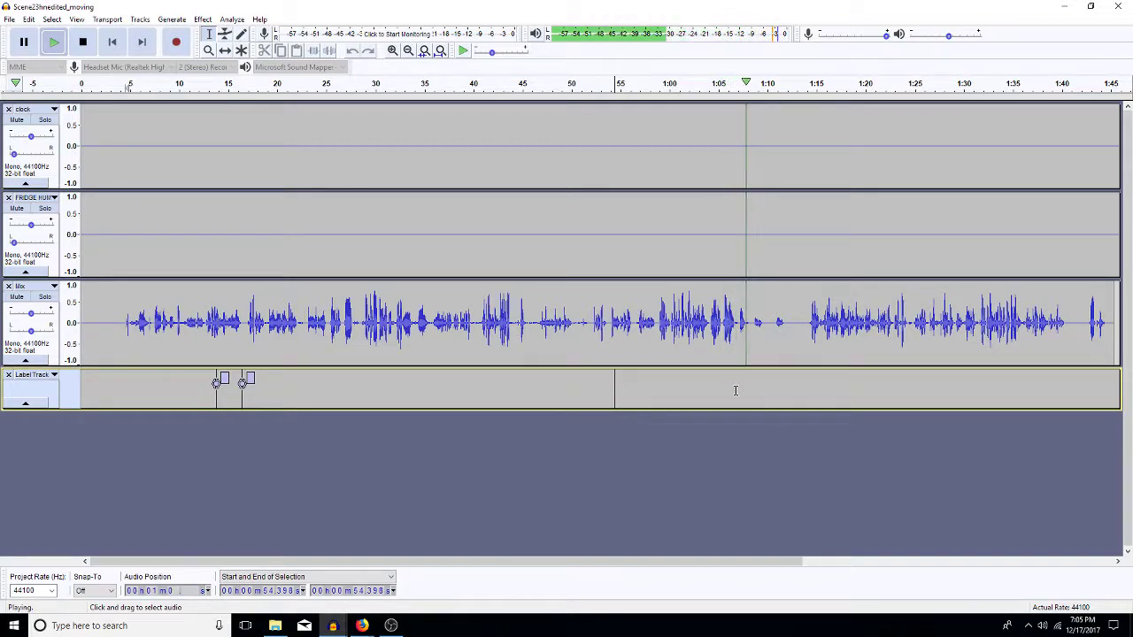
left_click(831, 390)
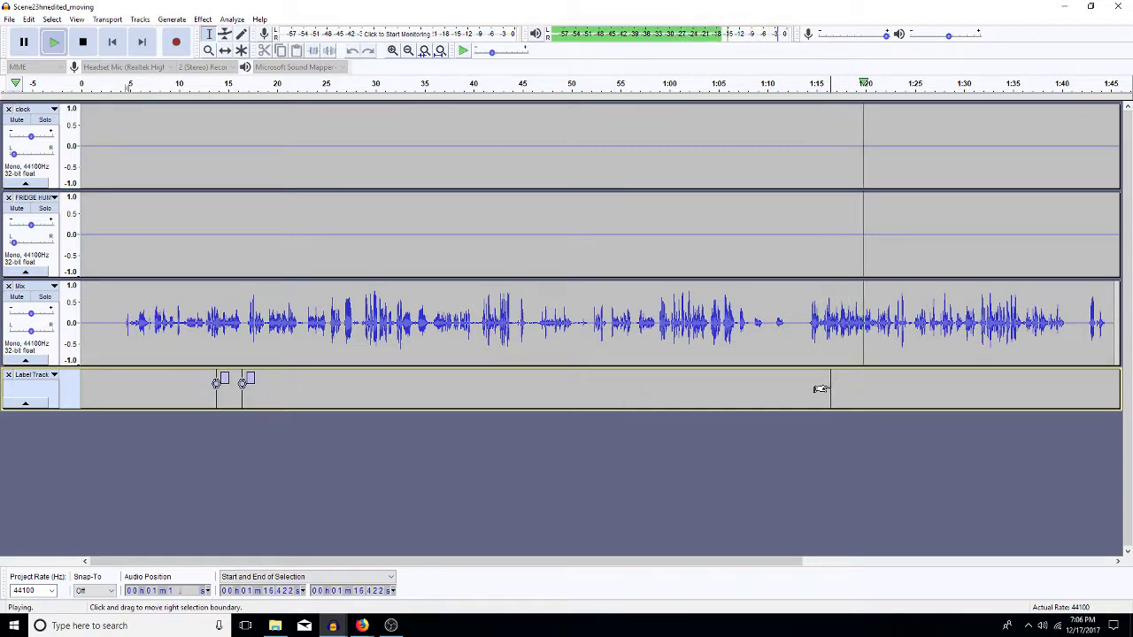
key("space")
key("space")
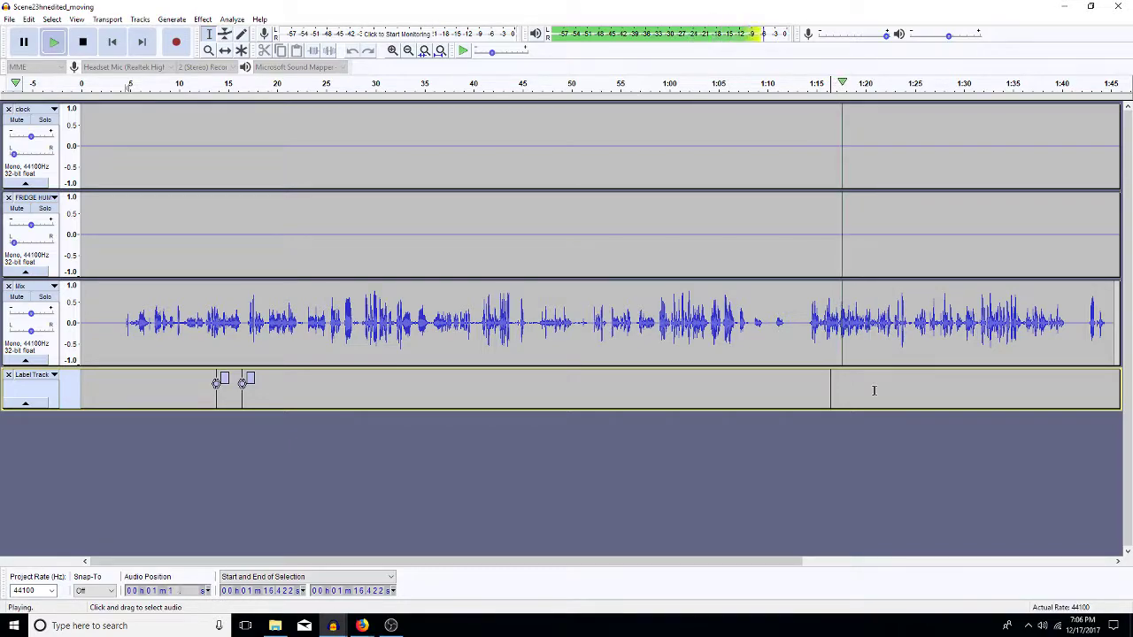
key("ctrl+b")
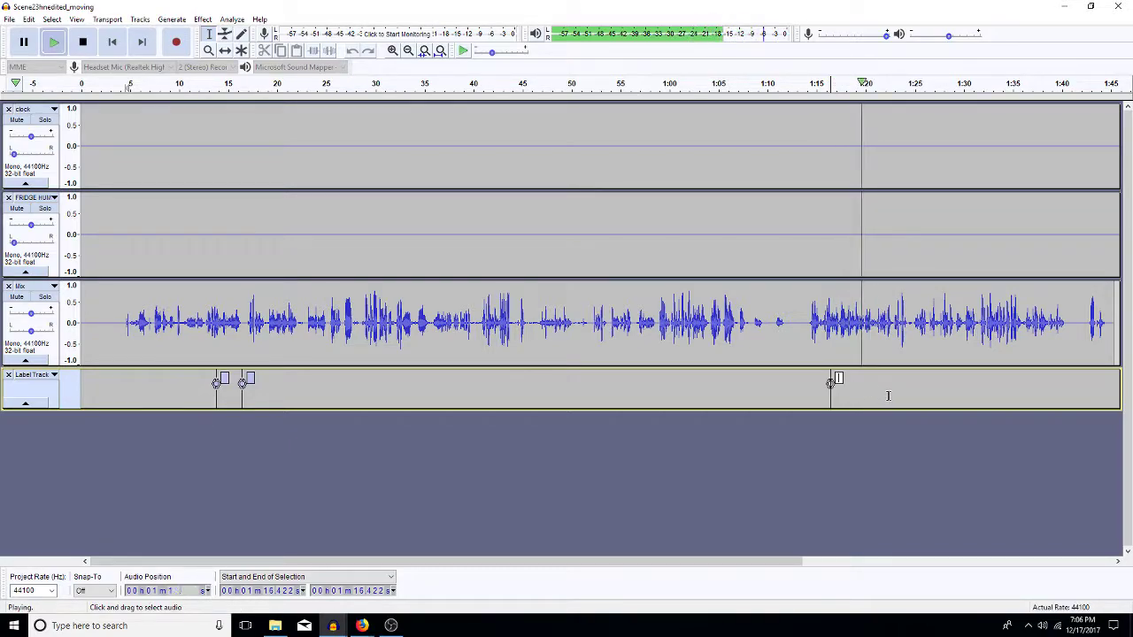
key("space")
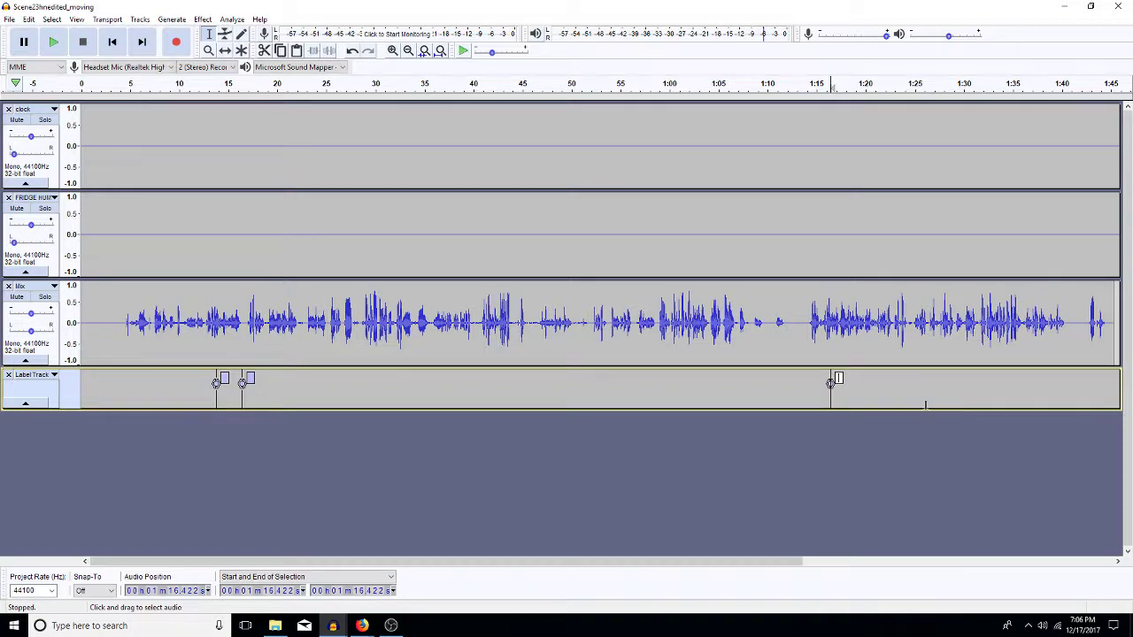
Play the dialogue from 1 min 19.913 s and add a label named door at 1 min 28.096 s
left_click(878, 336)
left_click(865, 341)
key("space")
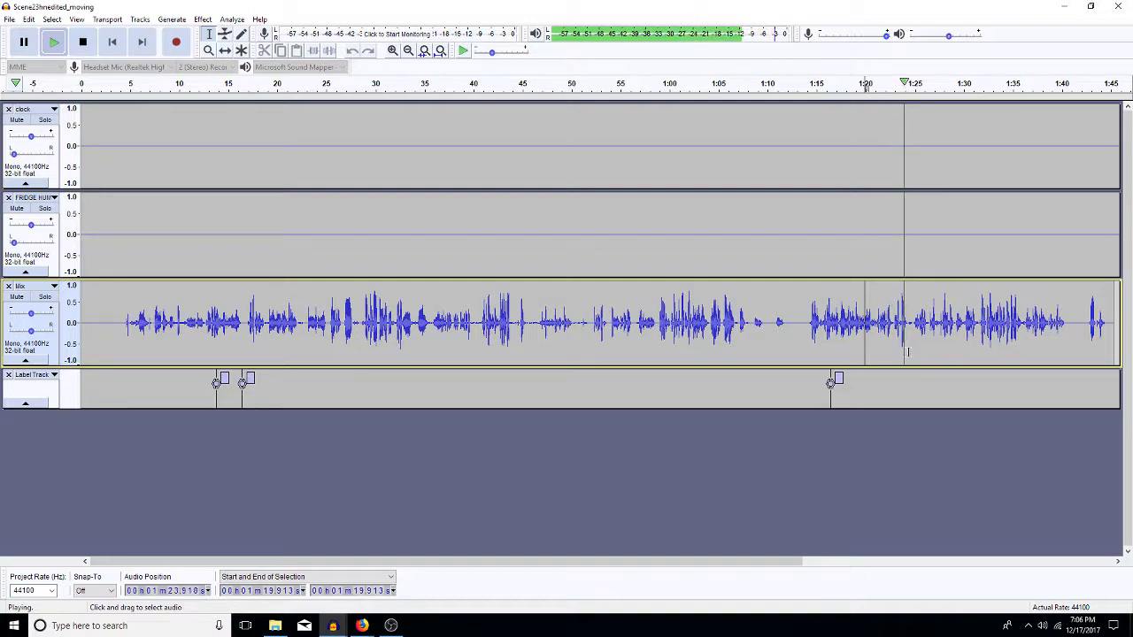
left_click(945, 377)
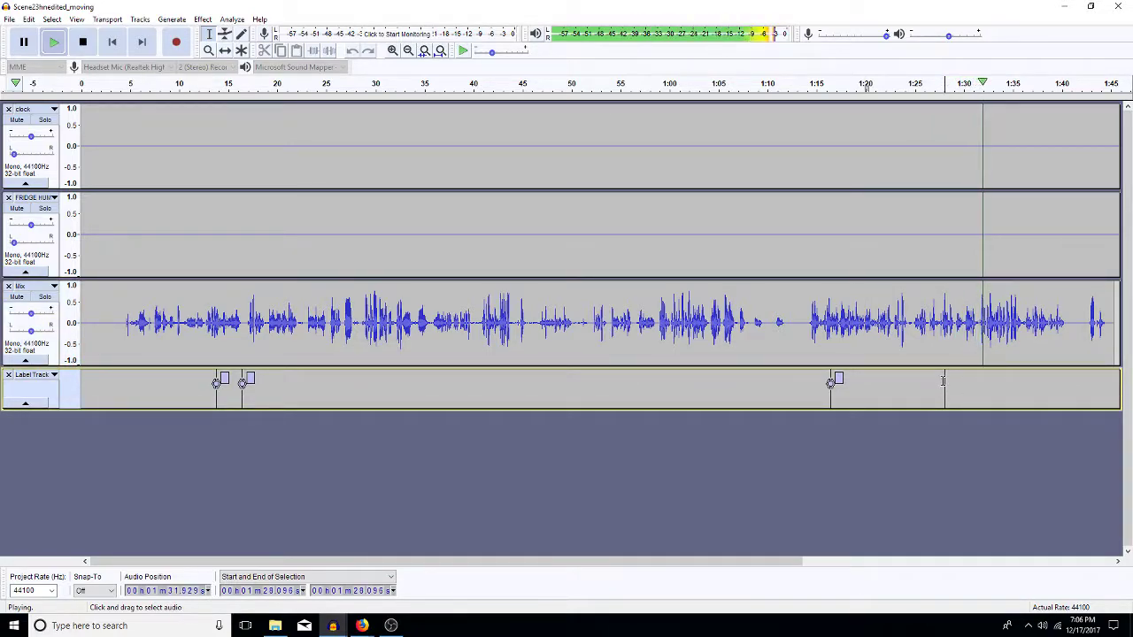
key("ctrl+b")
type("door")
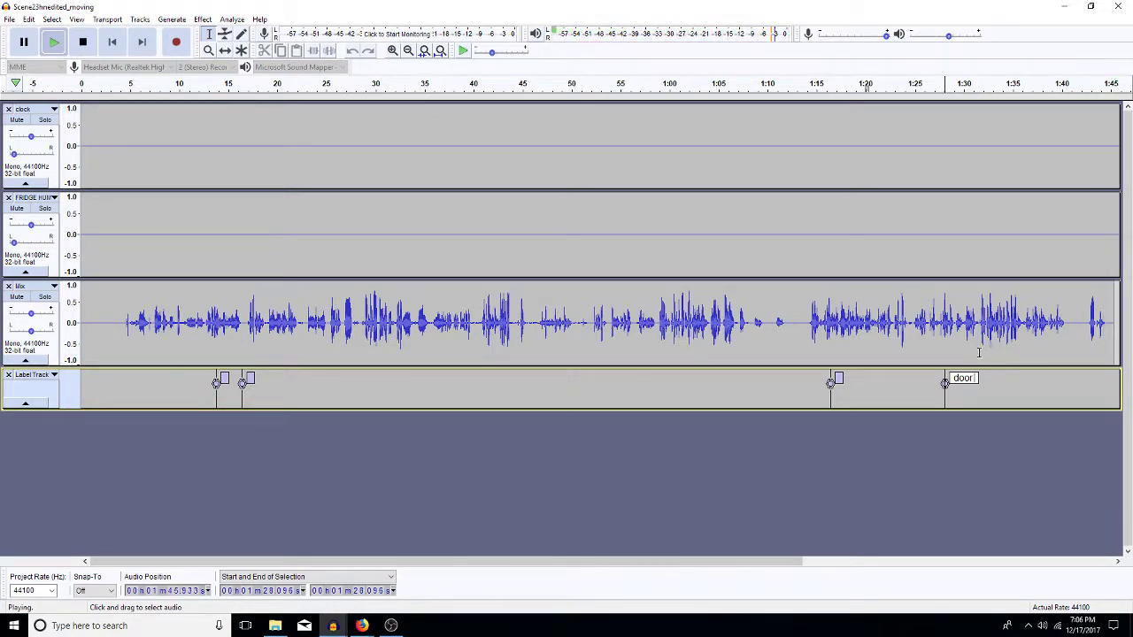
Play the dialogue from 1 min 28.337 s and add blank labels at 1 min 30.744 s and 1 min 33.933 s
left_click(945, 347)
key("space")
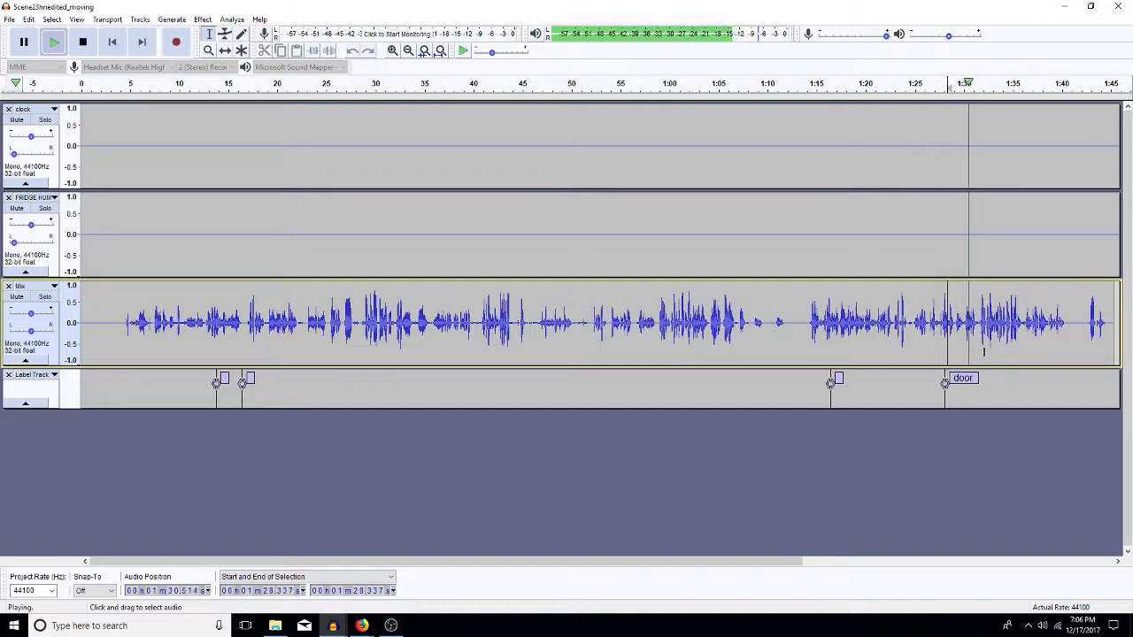
left_click(961, 400)
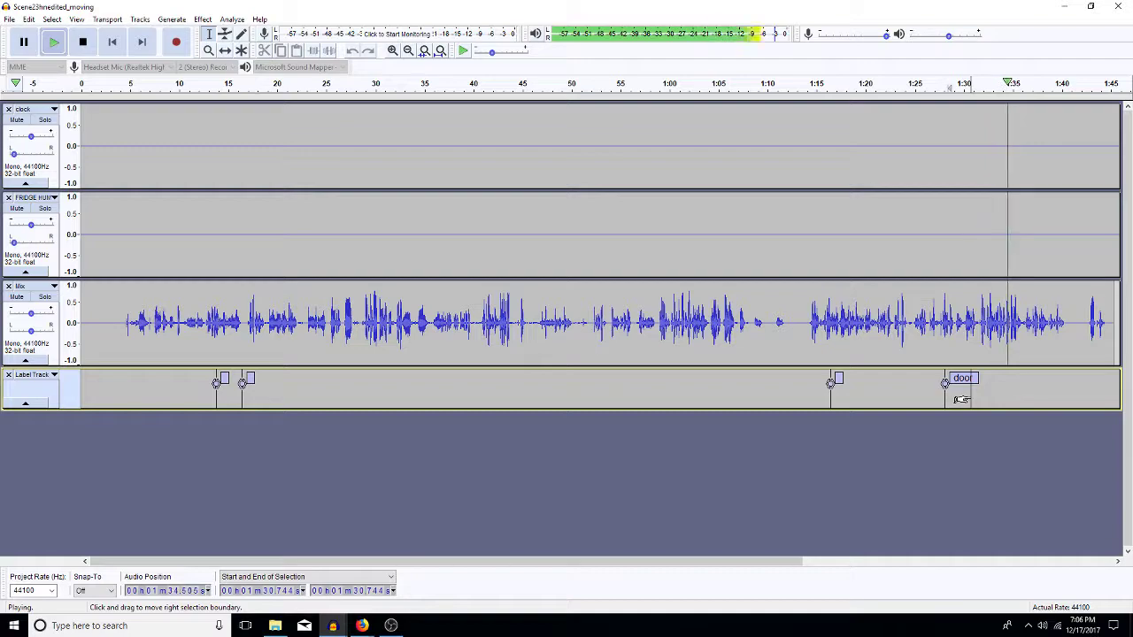
key("space")
key("ctrl+b")
left_click(1001, 382)
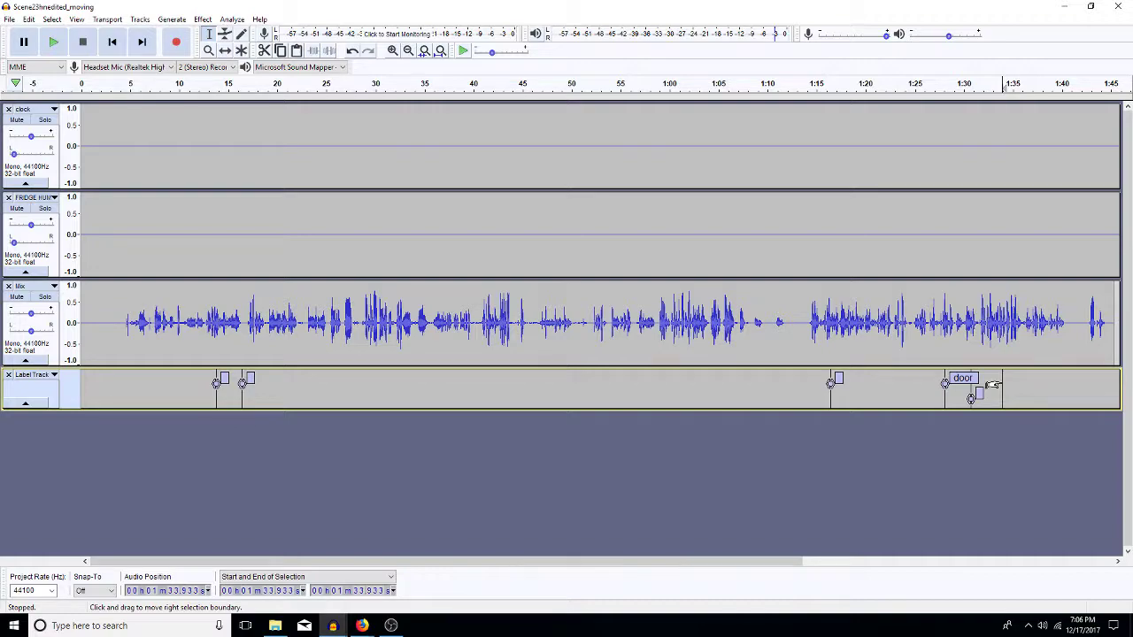
key("ctrl+b")
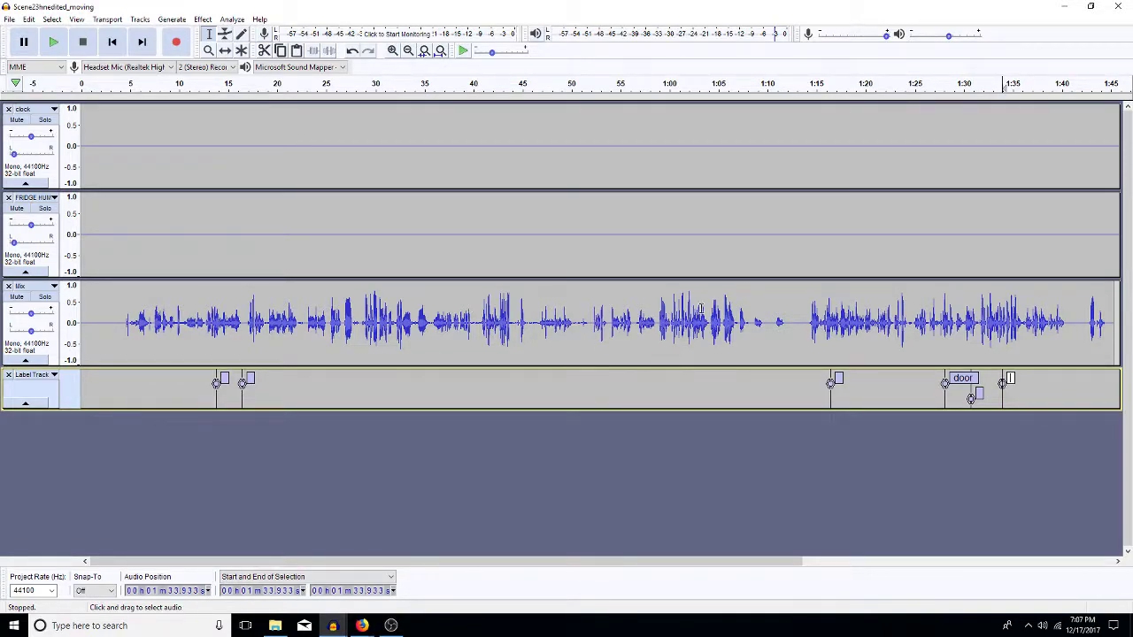
Duplicate the whole dialogue track and move the label track above both dialogue copies
double_click(366, 293)
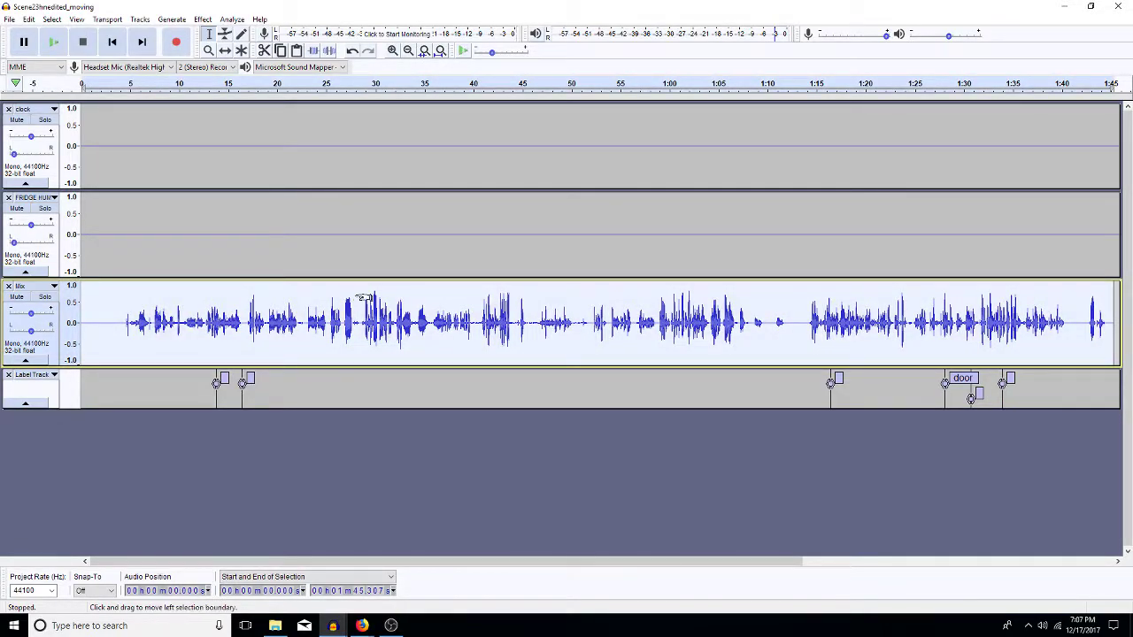
key("ctrl+d")
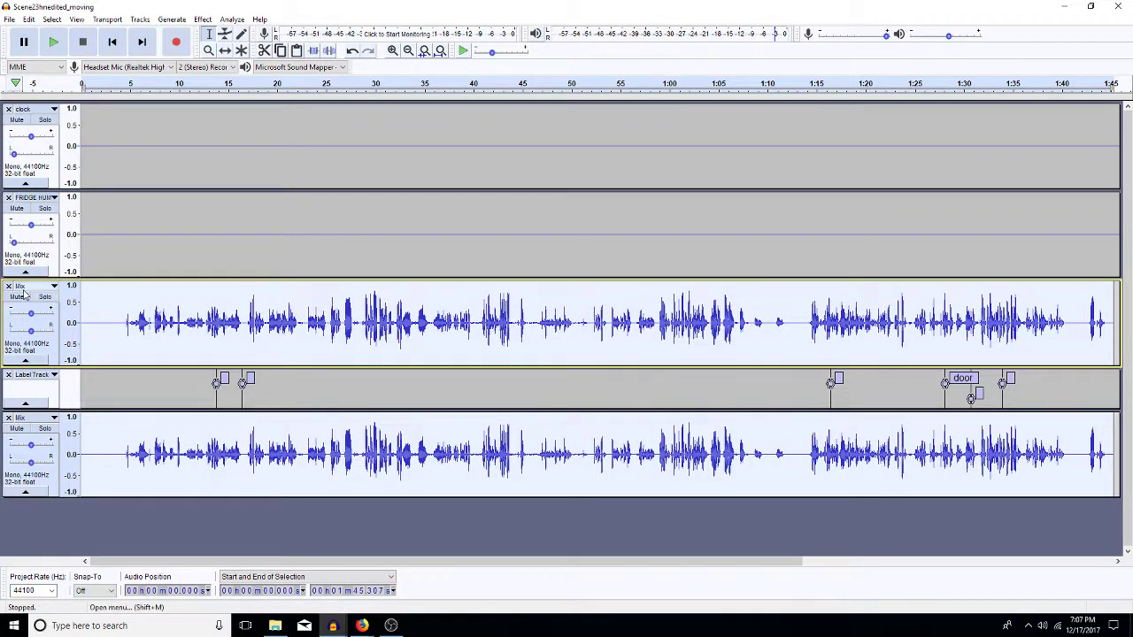
left_click(53, 376)
left_click(64, 406)
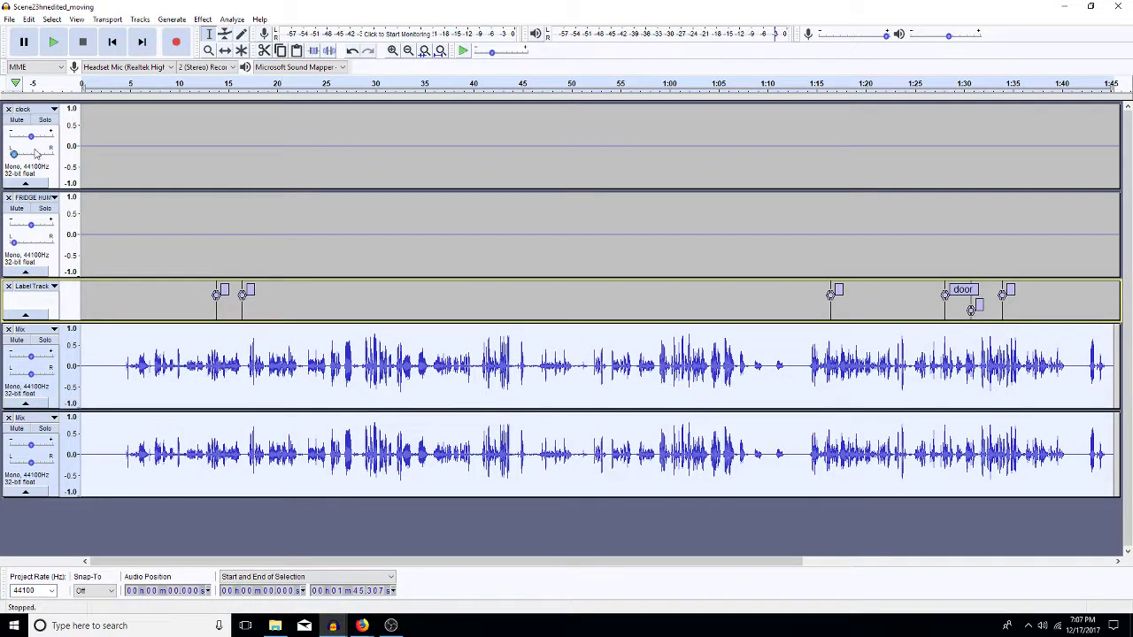
Collapse the clock and fridge hum tracks
left_click(29, 187)
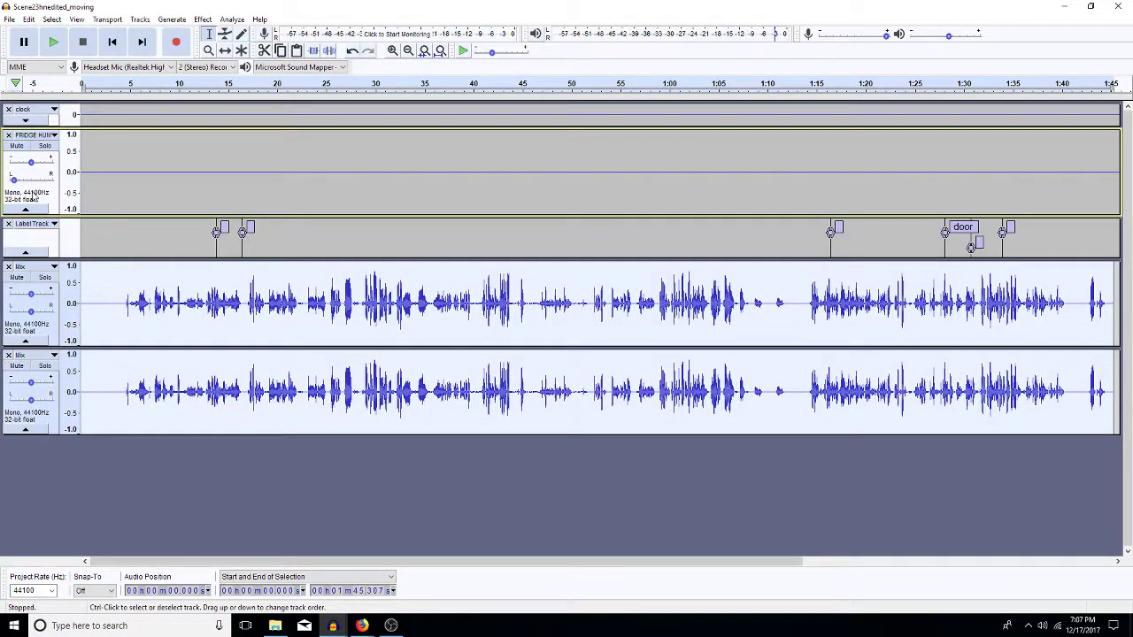
left_click(27, 211)
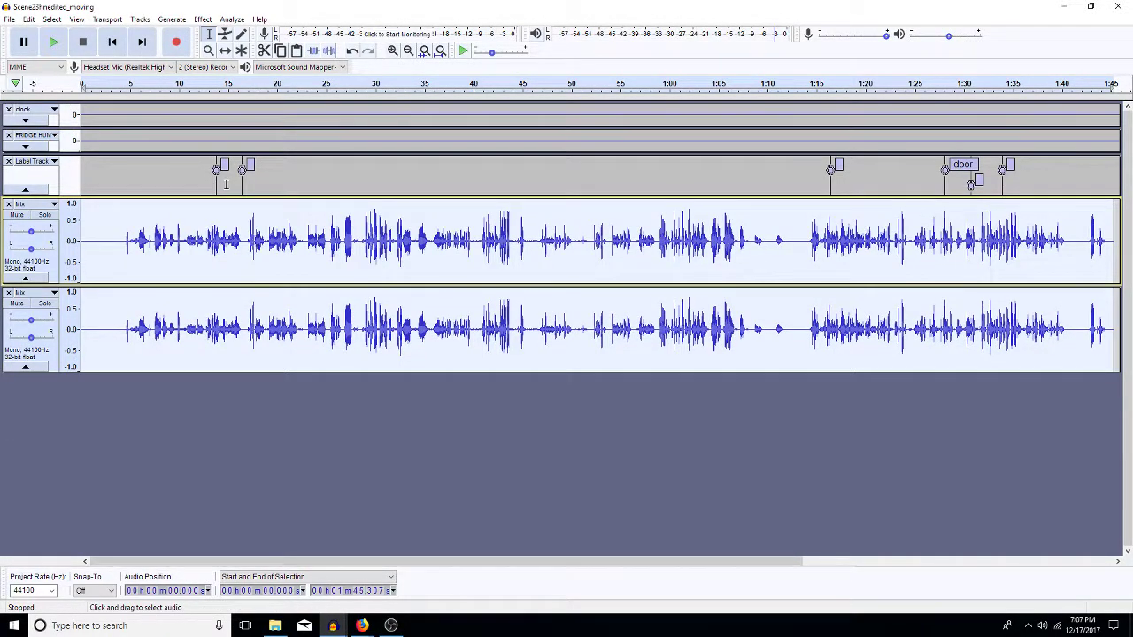
Select 13.479 to 16.428 s of the upper dialogue copy, panning that track partly left and the lower copy slightly left
left_click_drag(214, 236, 242, 241)
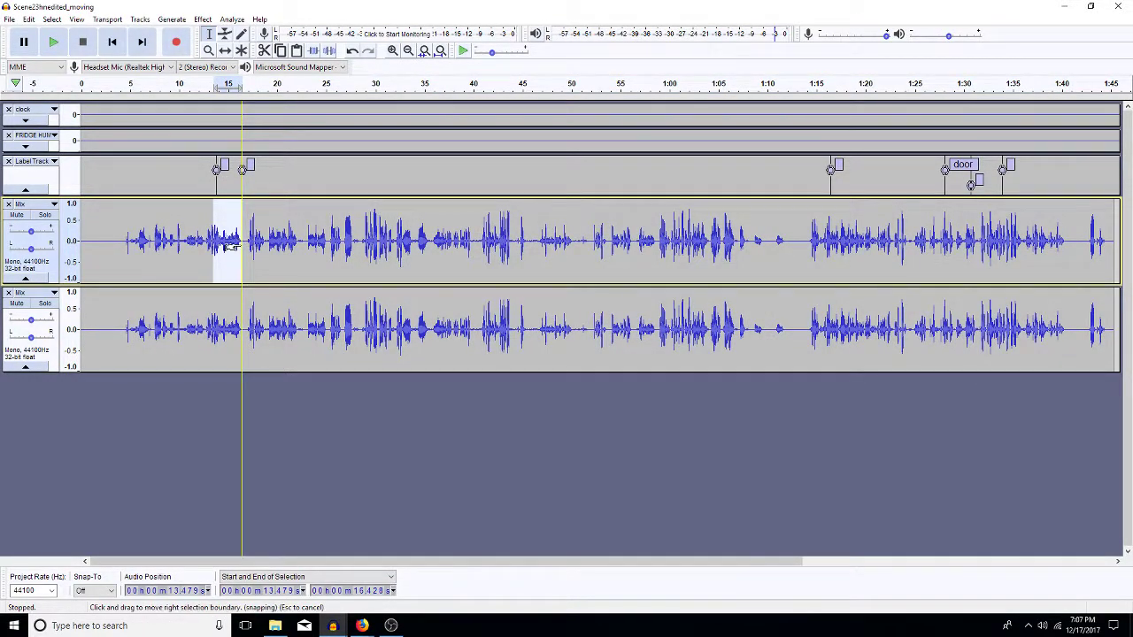
left_click_drag(32, 250, 23, 254)
left_click_drag(30, 337, 30, 336)
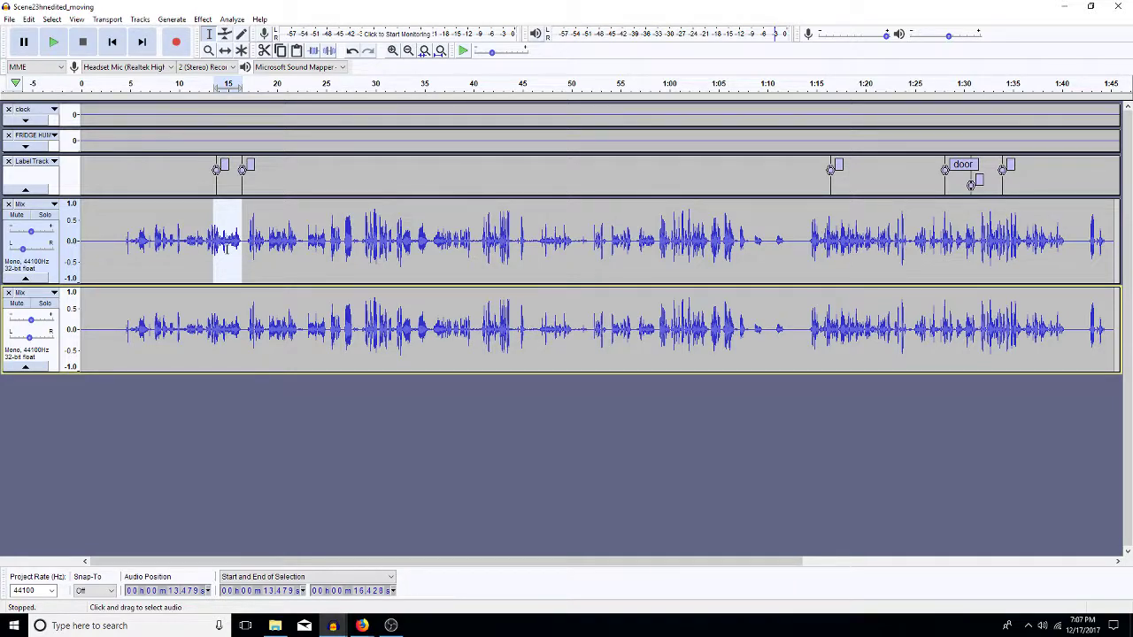
Fade out the upper dialogue copy's 13.479 to 16.428 s selection and fade in the lower copy from 13.780 to 16.428 s
left_click(216, 245)
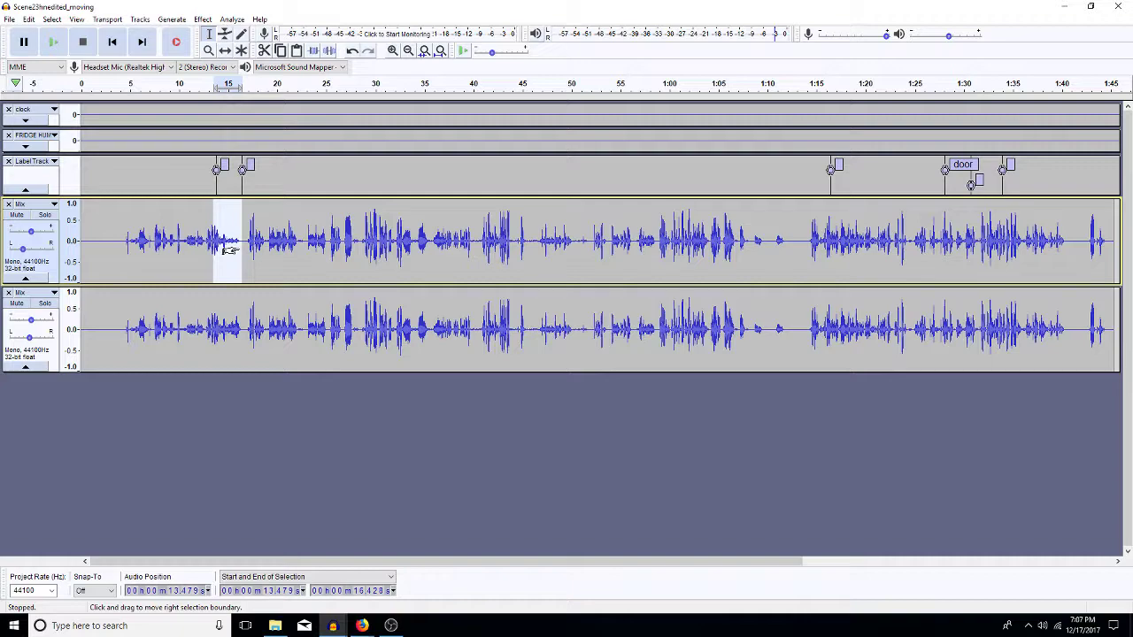
mouse_move(241, 321)
left_mouse_down()
mouse_move(213, 319)
mouse_move(223, 319)
left_mouse_up()
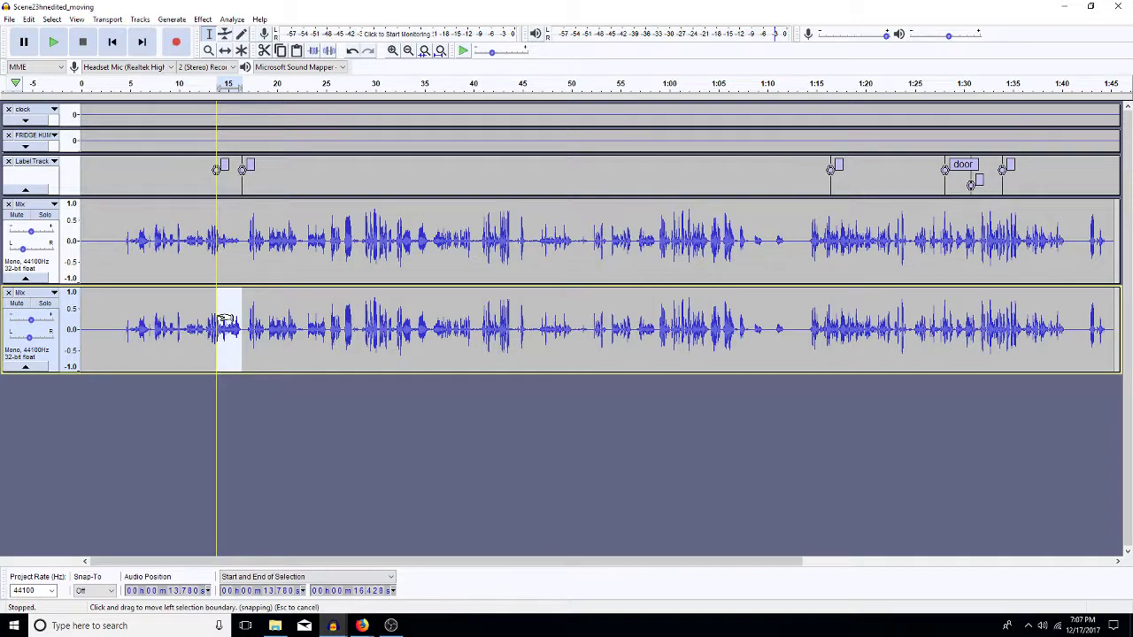
left_click(226, 320)
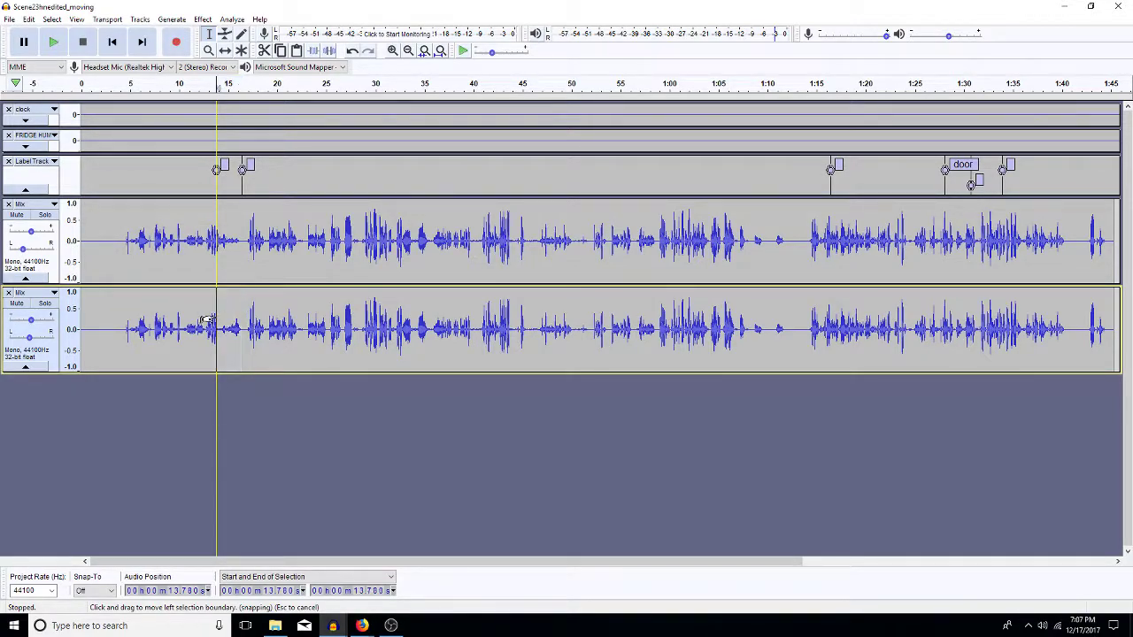
Silence the lower dialogue copy from the start to 13.840 s and delete the upper copy's audio after 16.428 s
key("shift+Home")
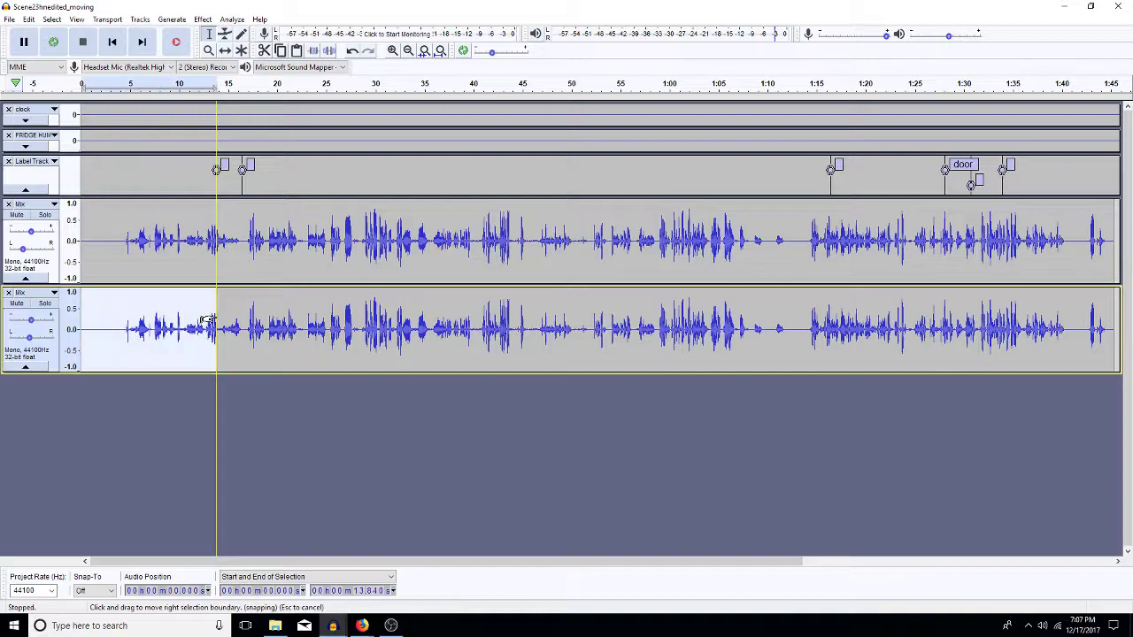
key("ctrl+l")
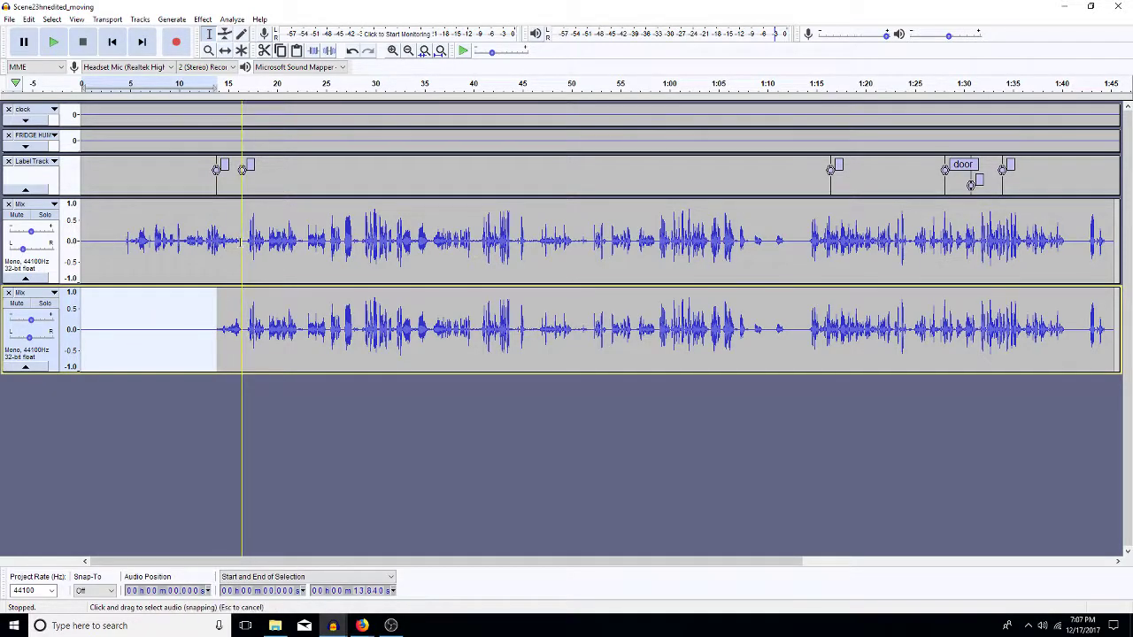
left_click_drag(241, 237, 1122, 234)
key("Delete")
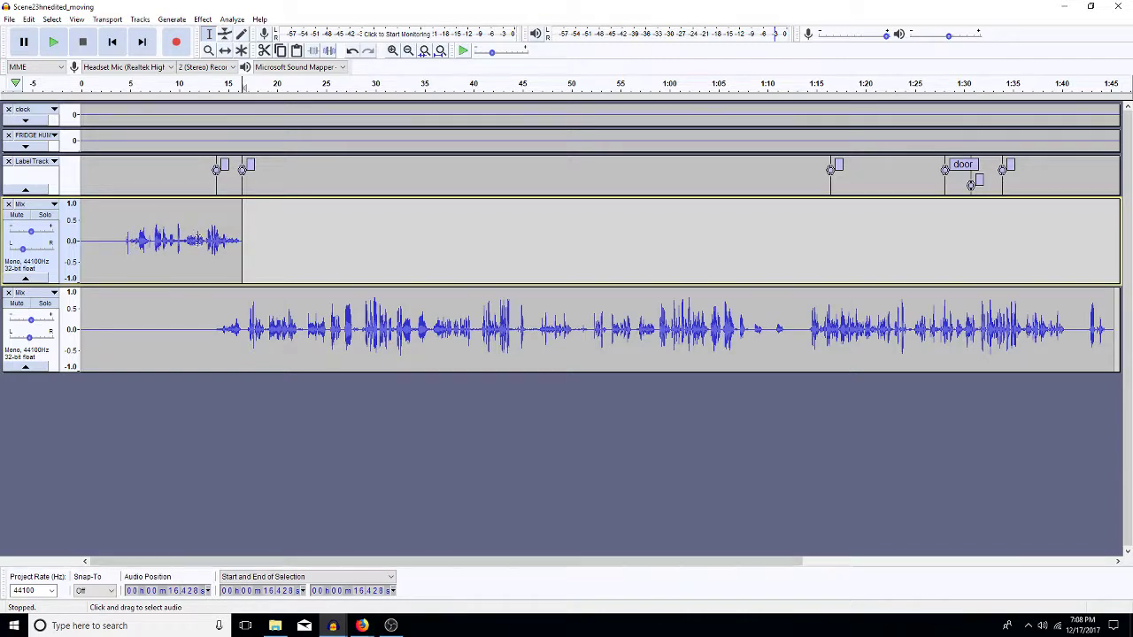
Play the project from 1 min 23.162 s to check the dialogue before the door label
left_click_drag(222, 239, 226, 328)
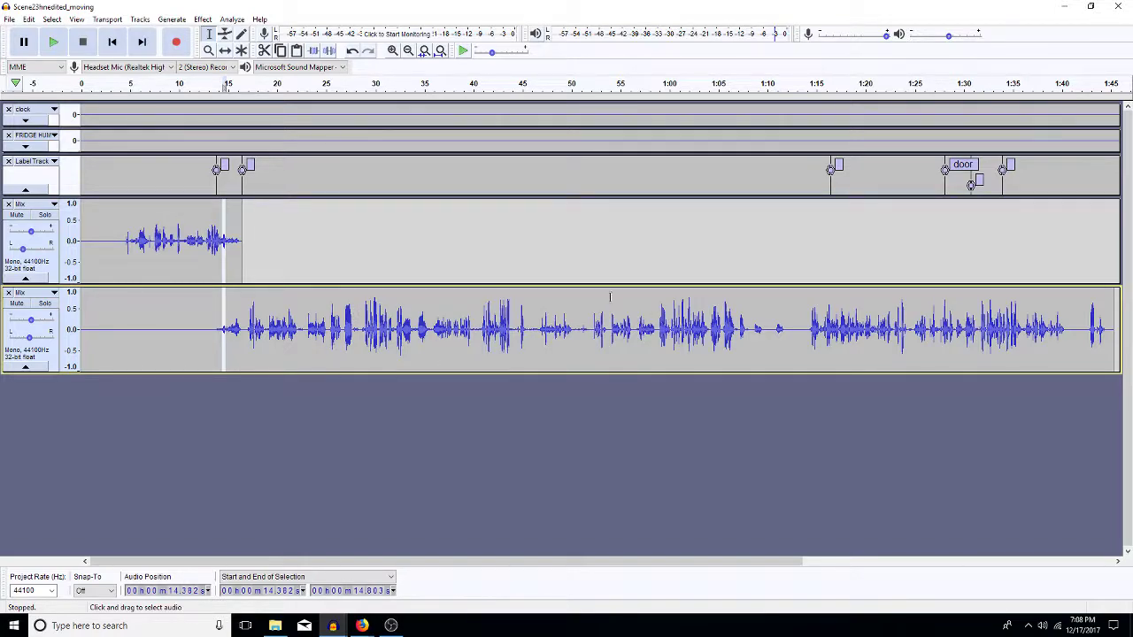
left_click(821, 307)
left_click(824, 309)
left_click_drag(816, 311, 895, 321)
left_click(897, 319)
key("space")
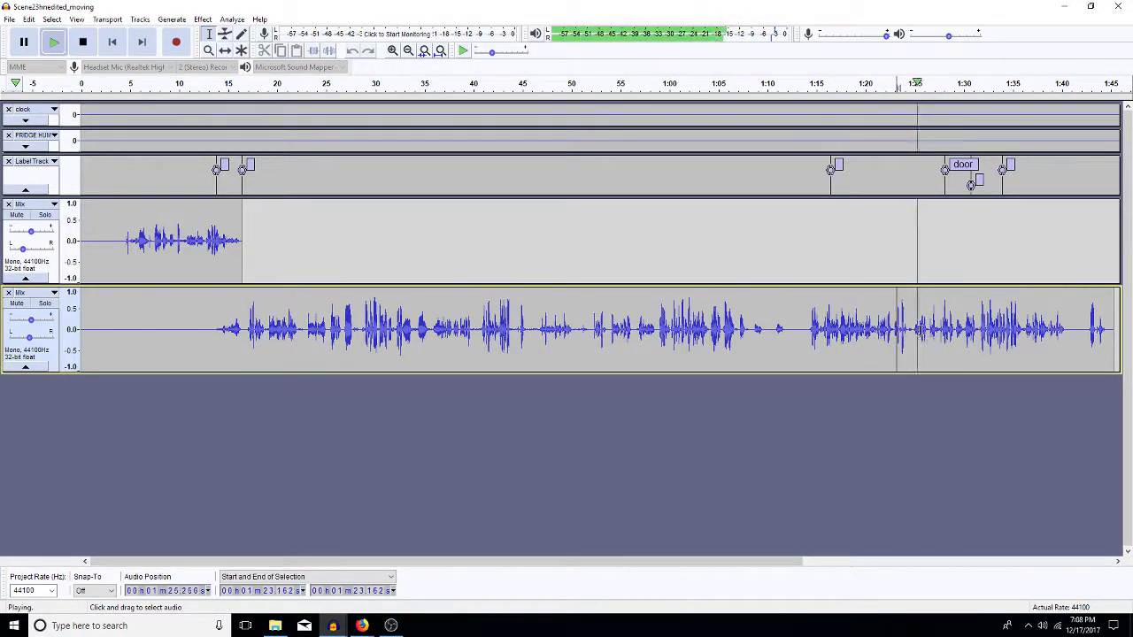
Stop playback and add a blank region label spanning 1 min 16.422 s to 1 min 26.833 s
left_click_drag(932, 323, 830, 319)
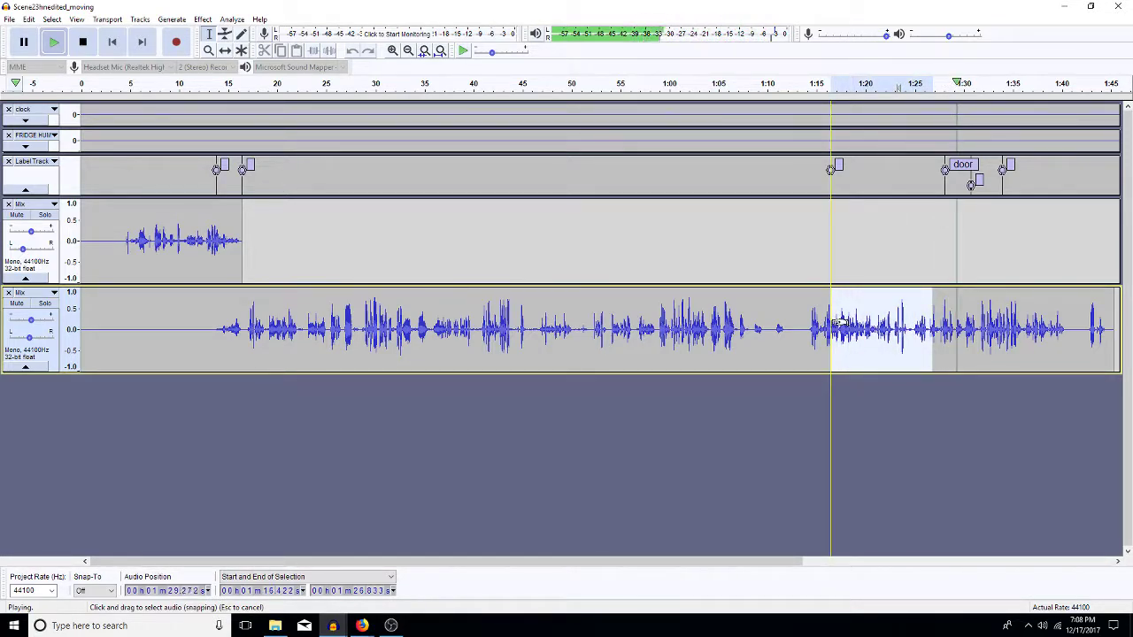
key("space")
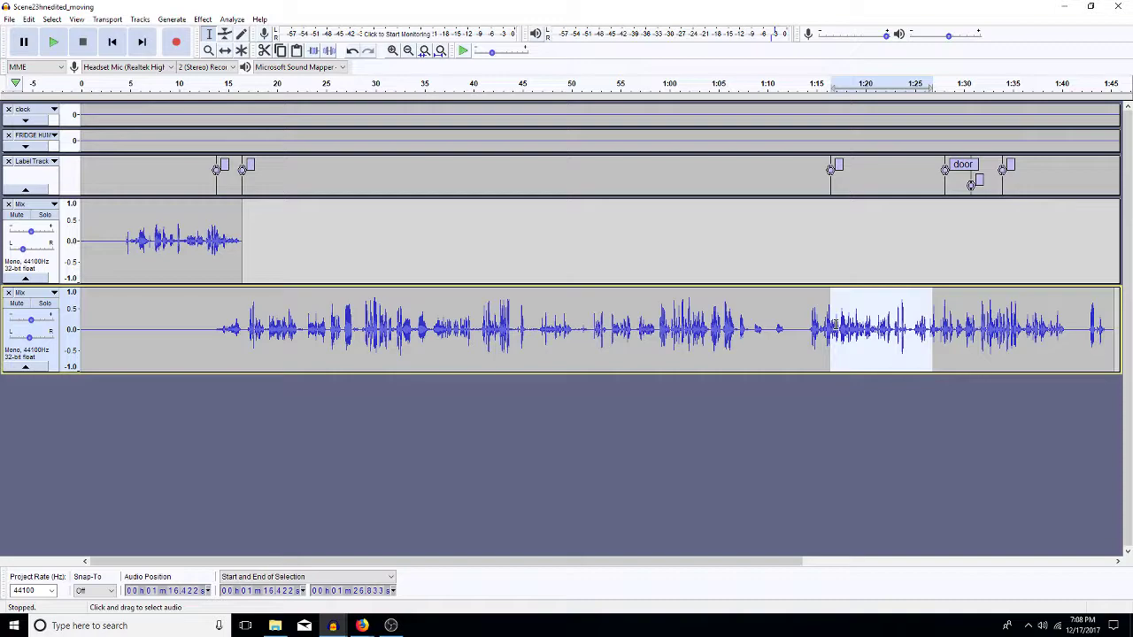
key("ctrl+b")
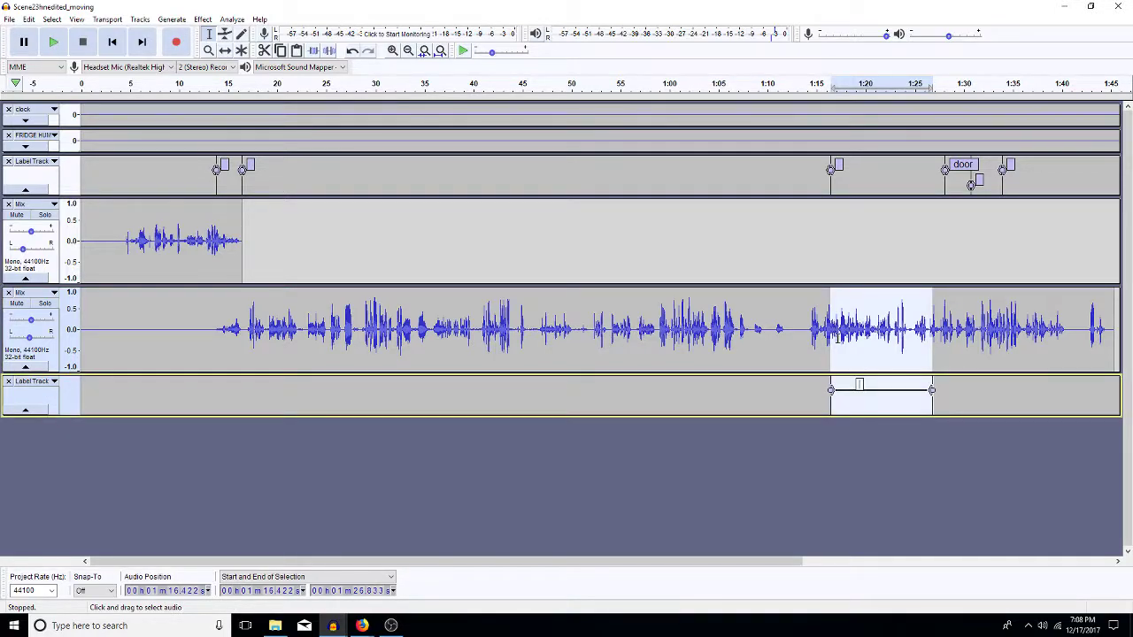
Select the entire lower dialogue copy and duplicate it onto a new track
left_click(805, 322)
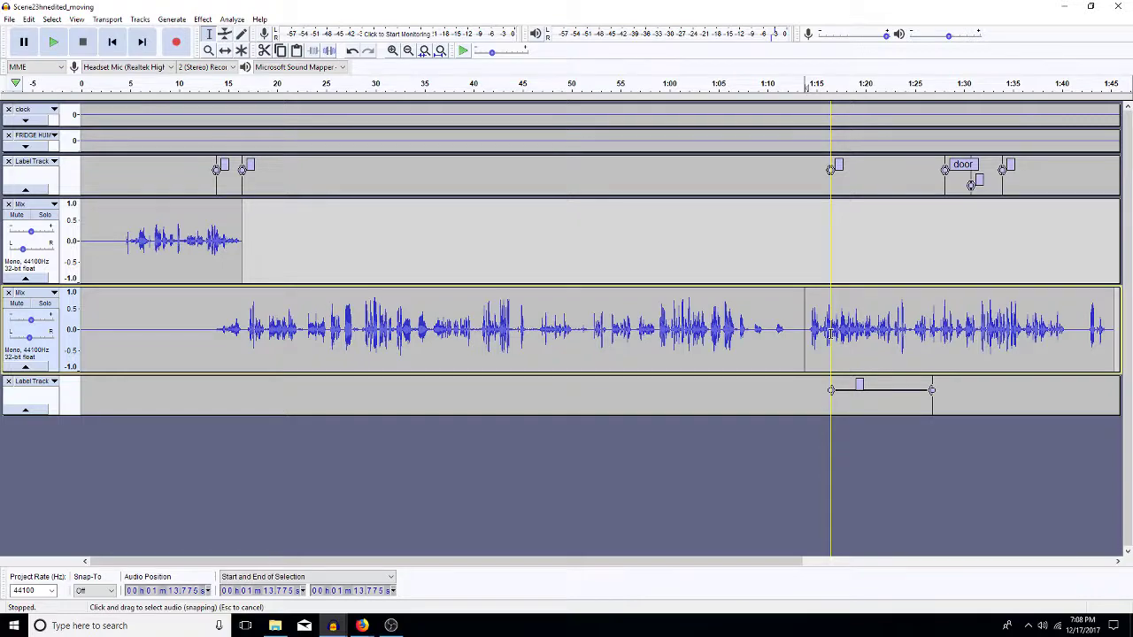
double_click(821, 334)
key("ctrl+d")
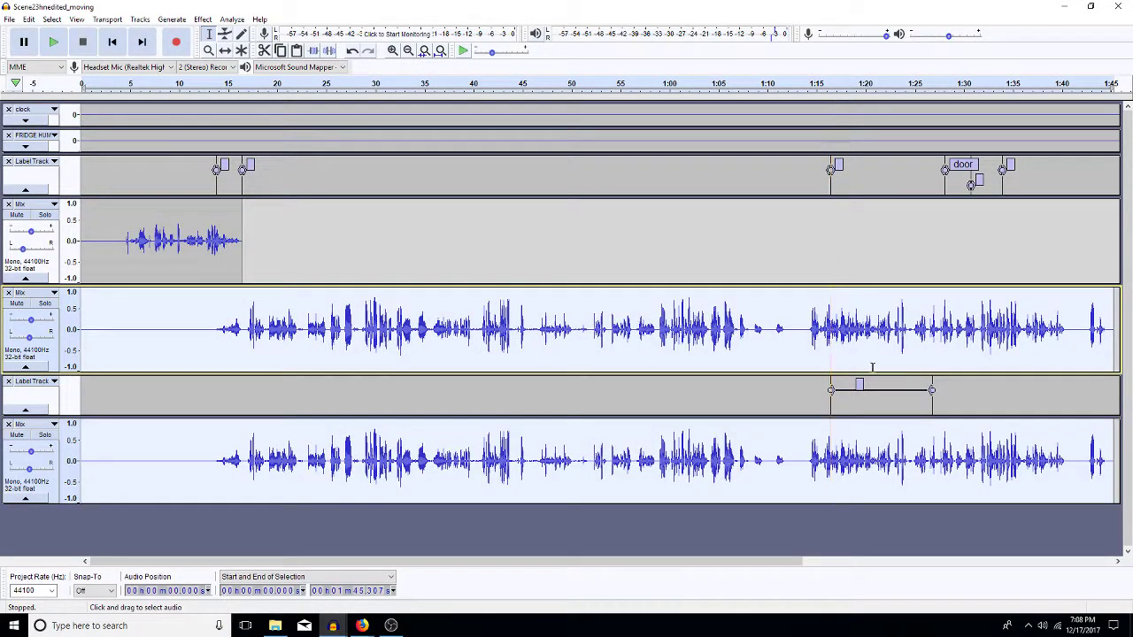
Fade out the original of the duplicated dialogue from 1 min 16.422 s to 1 min 26.833 s and delete its audio after 1 min 26.412 s
left_click_drag(935, 355, 838, 346)
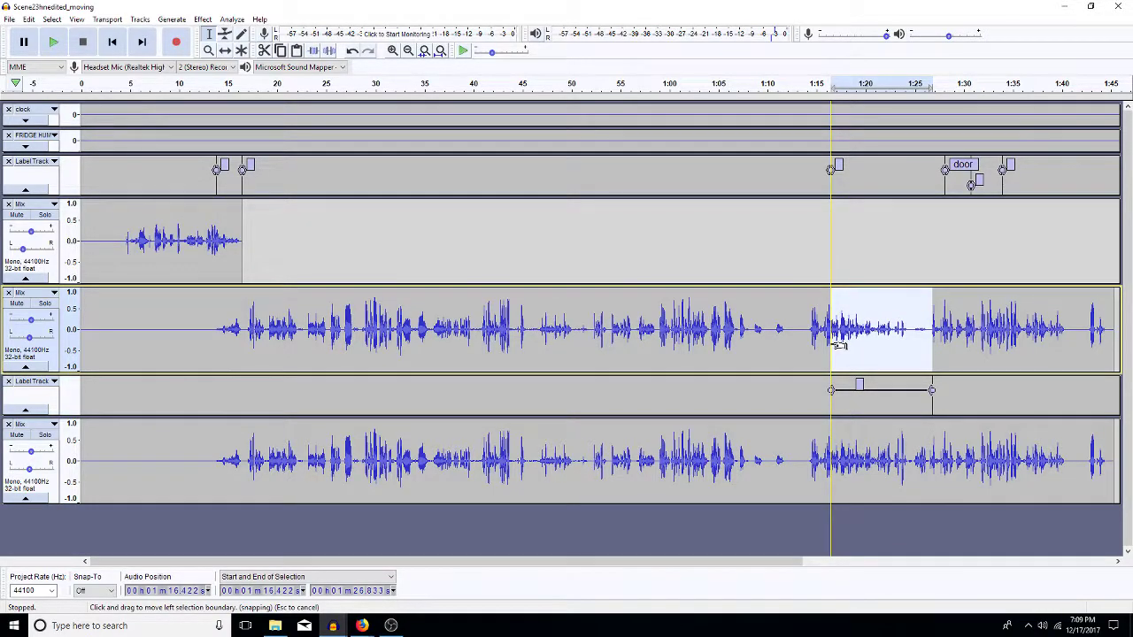
key("Right")
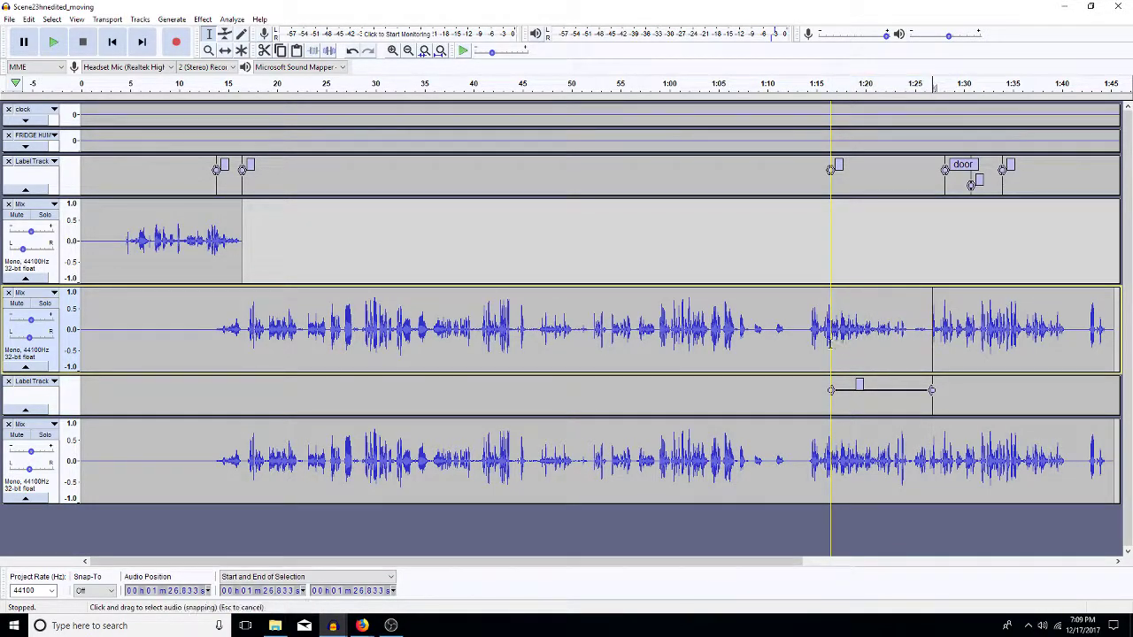
left_click(928, 333)
key("shift+Home")
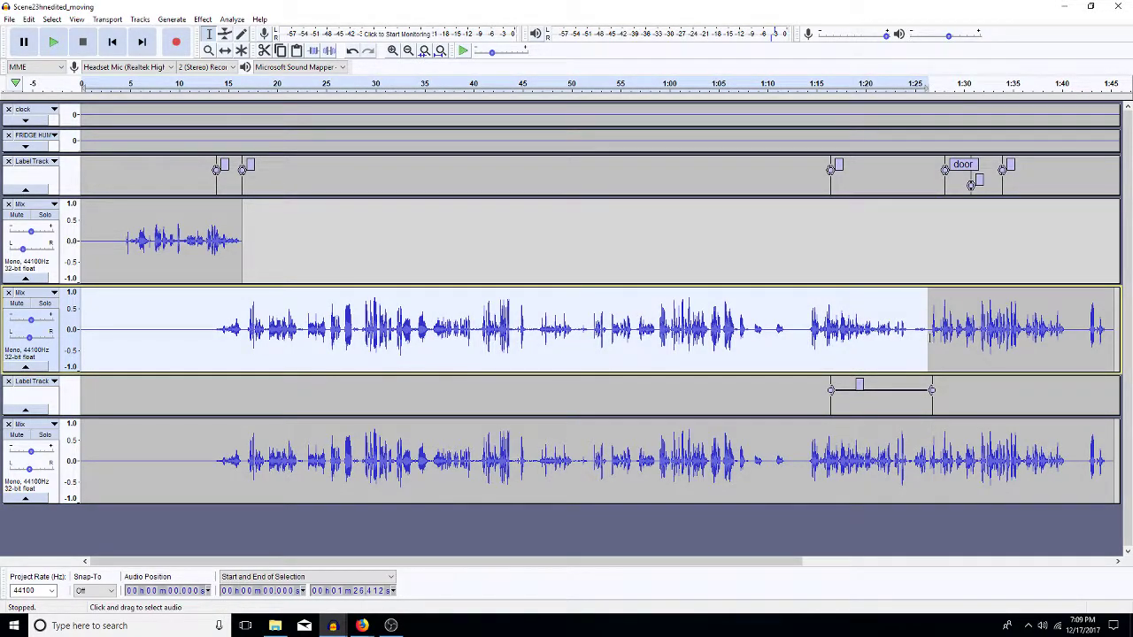
key("shift+End")
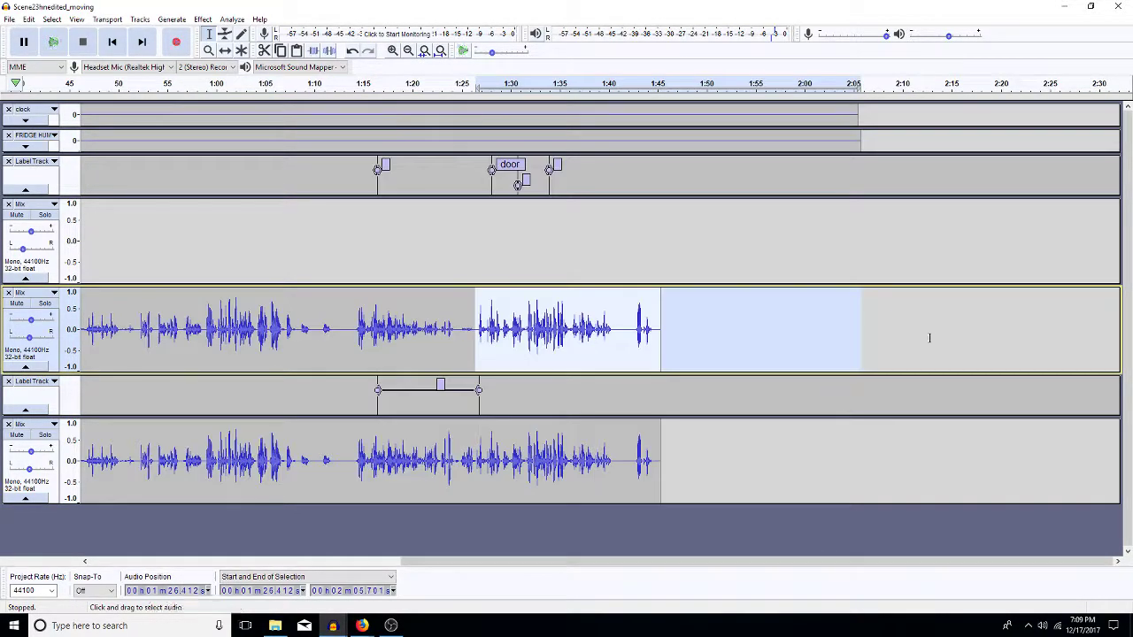
key("Delete")
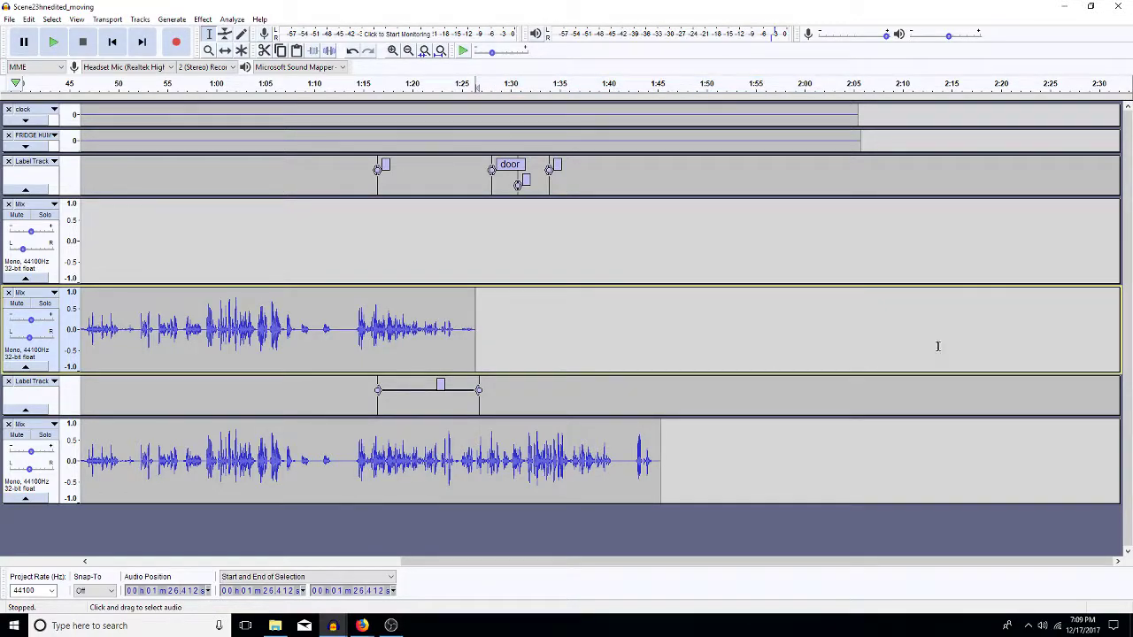
Fade in the newest dialogue copy from 1 min 15.339 s to 1 min 26.412 s and silence it from the start to 1 min 15.399 s
left_click_drag(476, 469, 366, 432)
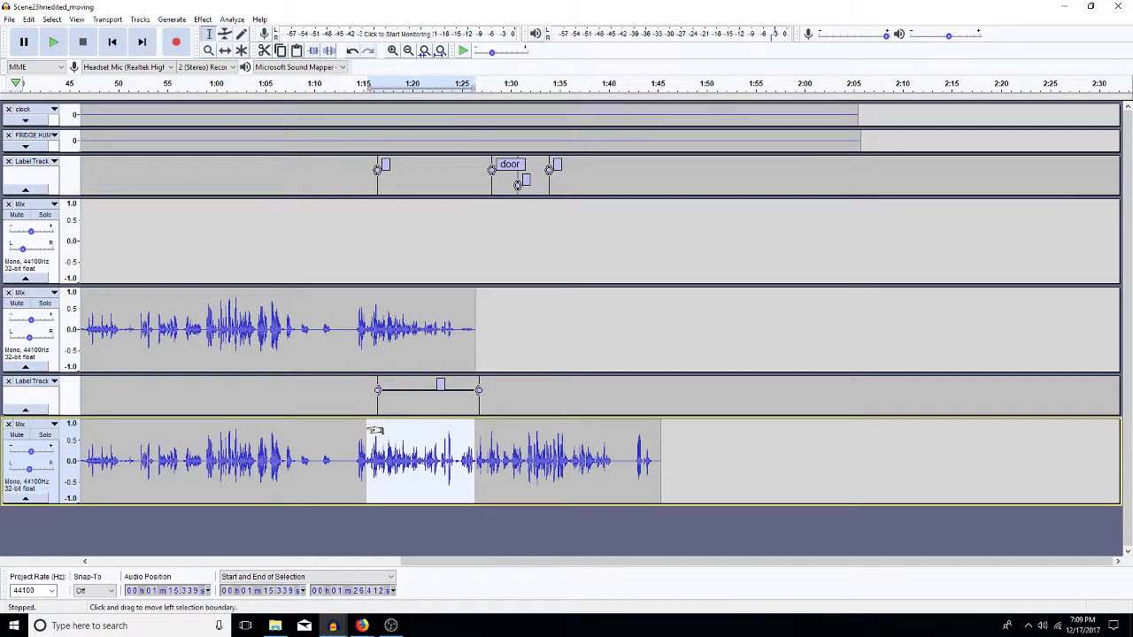
left_click(372, 431)
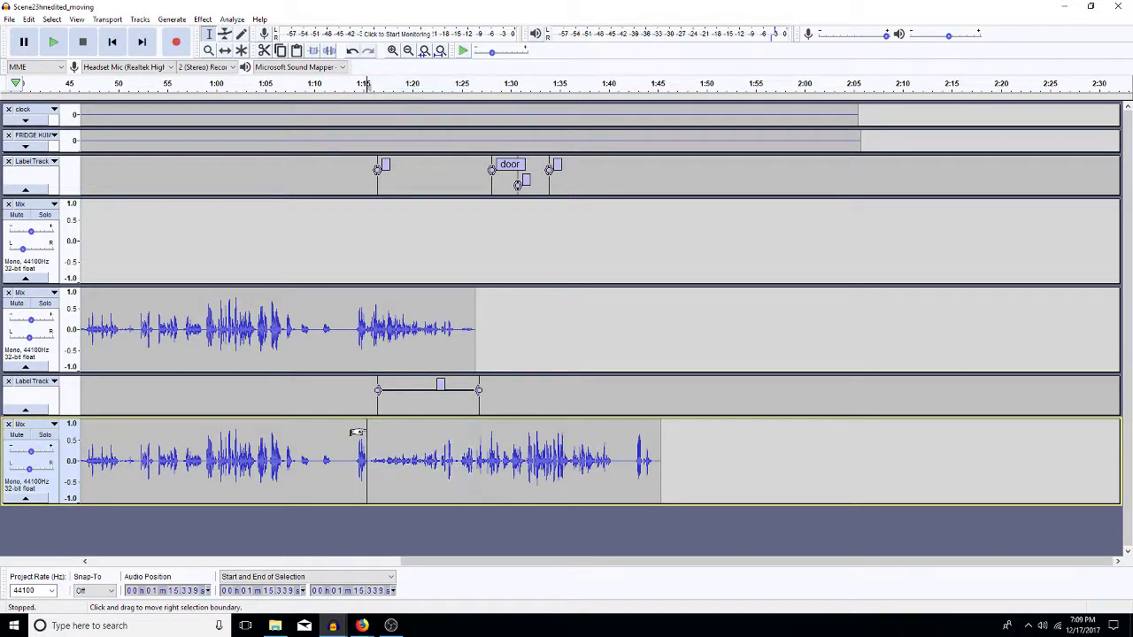
key("ctrl+z")
key("ctrl+z")
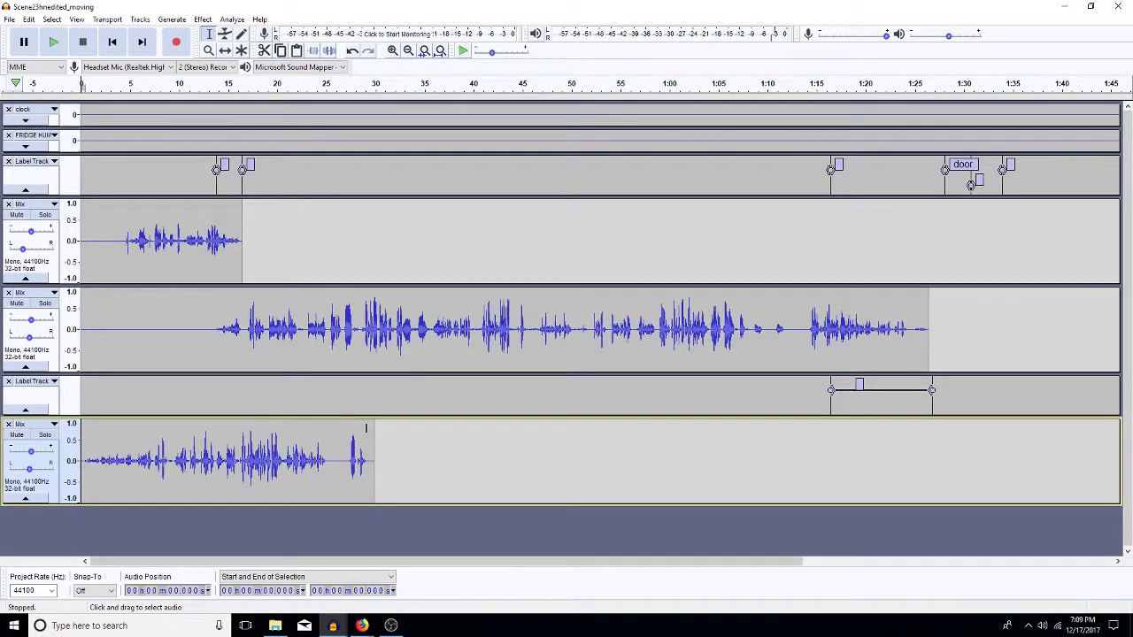
key("ctrl+y")
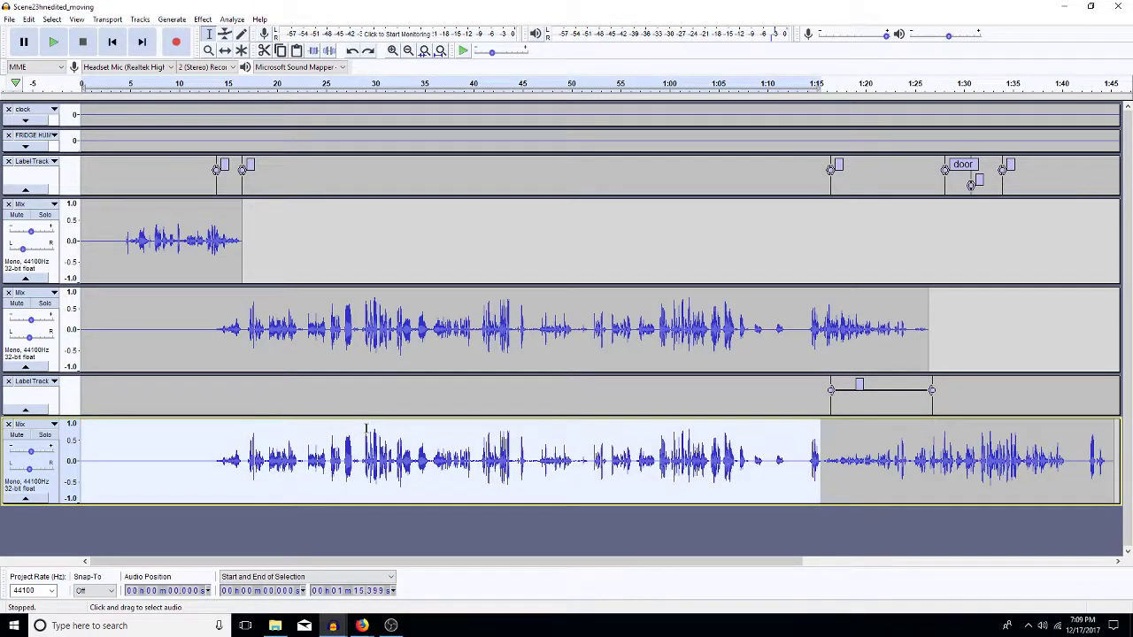
key("ctrl+y")
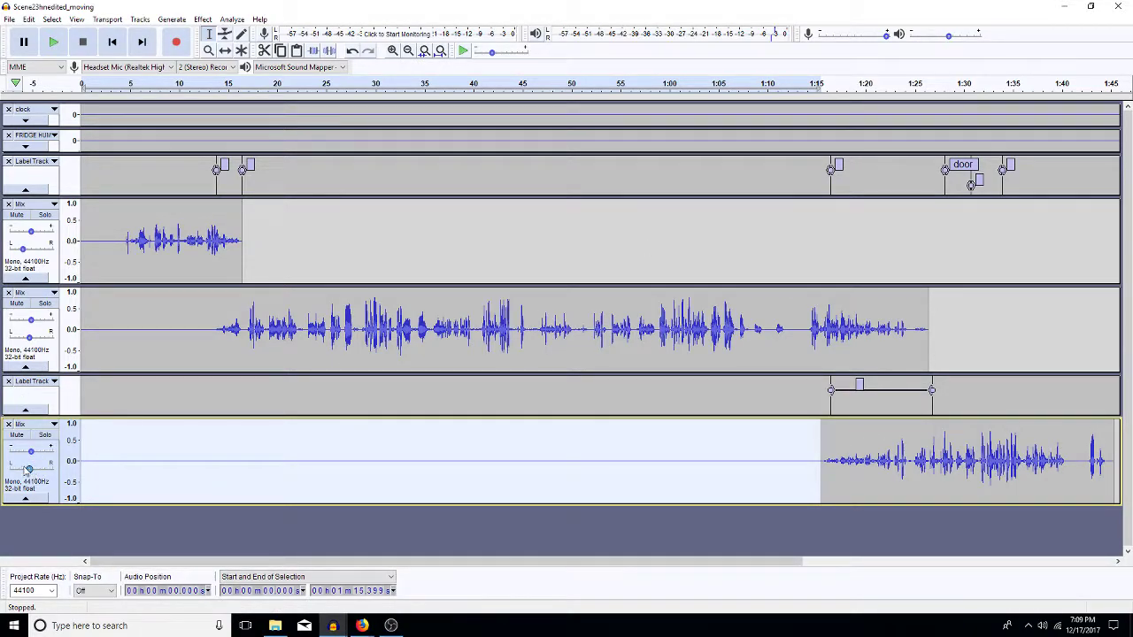
Pan the newest dialogue copy well to the right, but short of 90%, and clear the track selection
left_click_drag(28, 470, 42, 471)
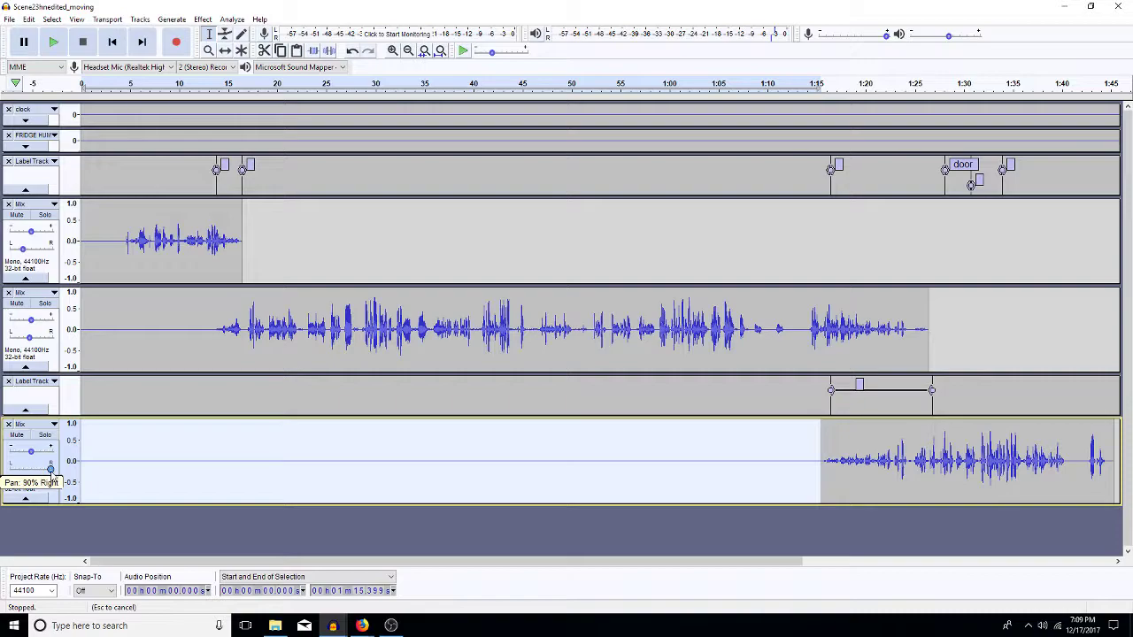
left_click_drag(47, 470, 42, 470)
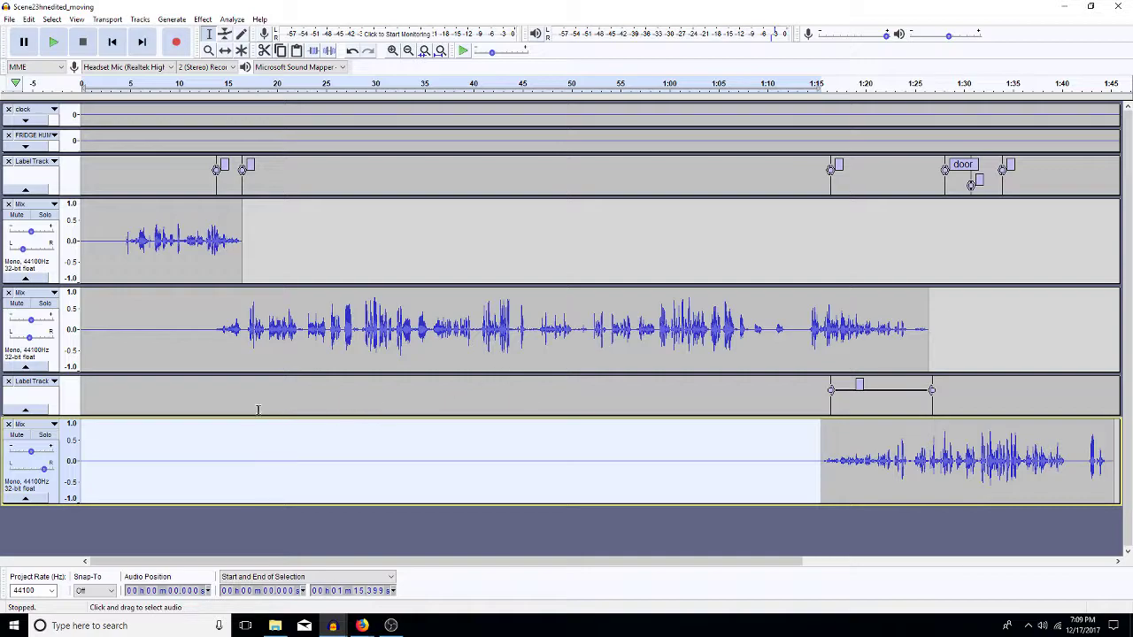
left_click(319, 246)
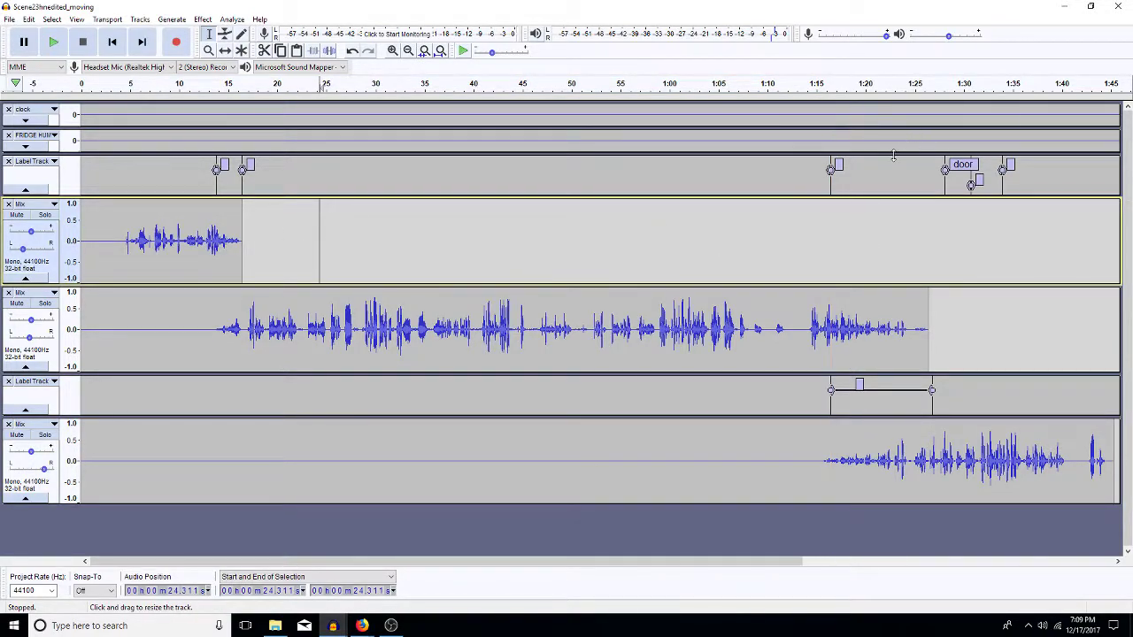
Select 1 min 16.422 s to 1 min 28.096 s on the clock and FRIDGE HUM tracks, and delete both tracks' audio after 1 min 27.976 s
left_click(829, 140)
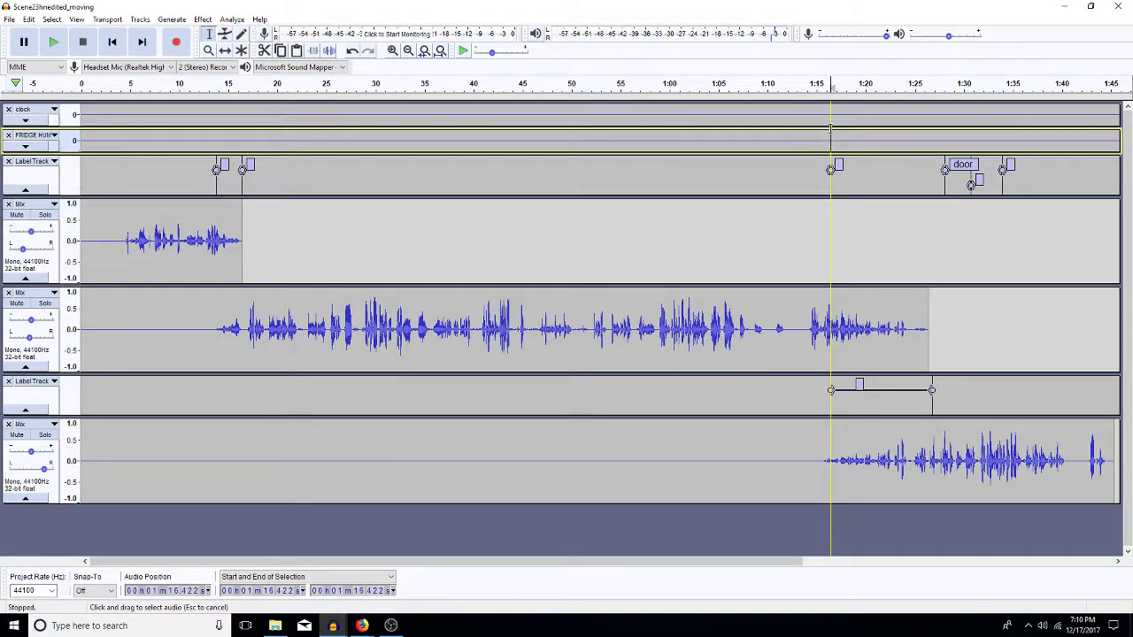
left_click_drag(835, 118, 932, 127)
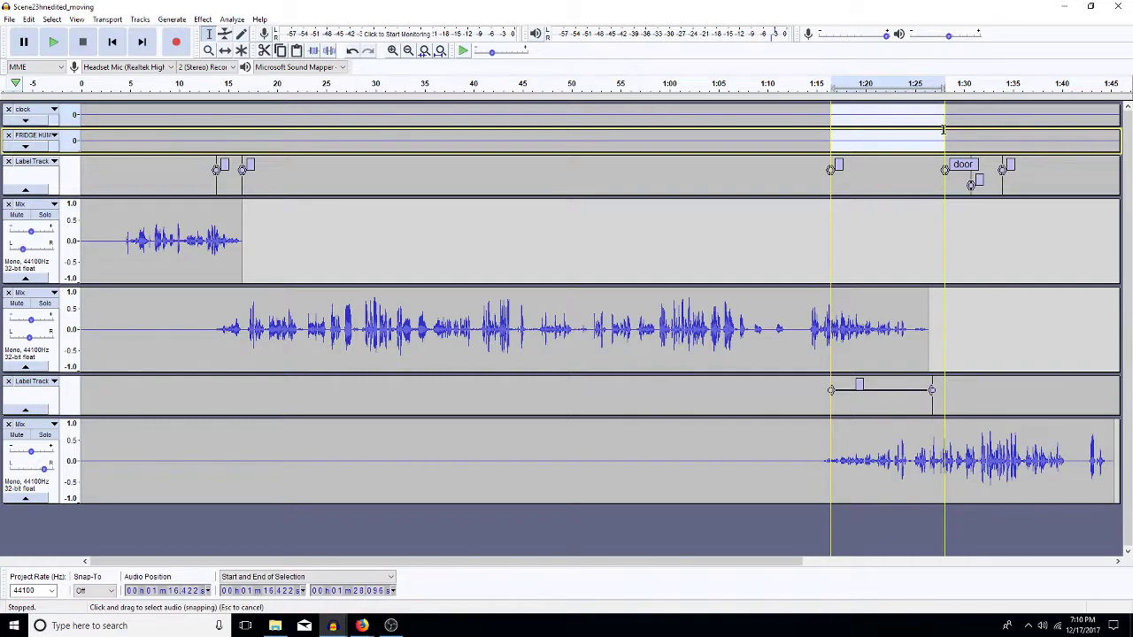
key("Up")
key("Right")
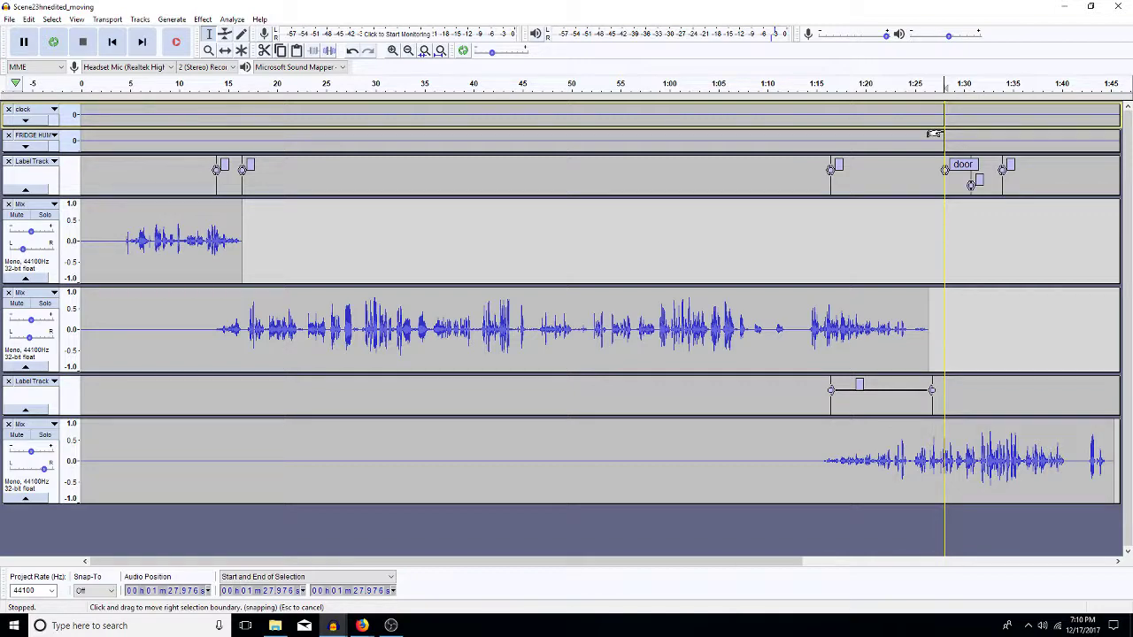
key("shift+End")
key("Delete")
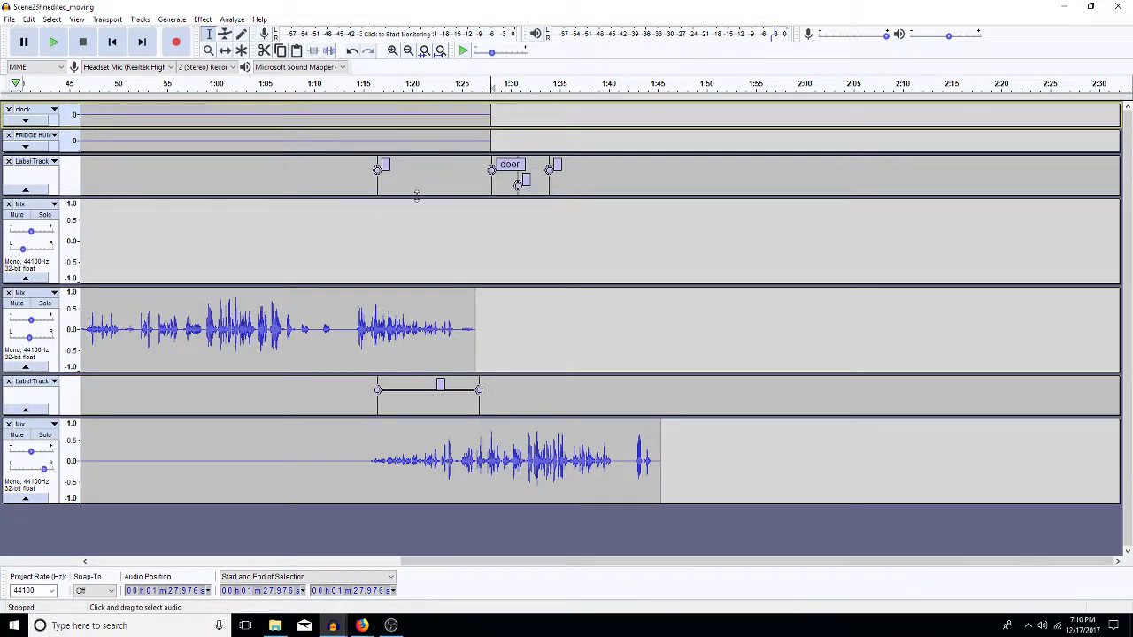
Play the project from the start and again from 1 min 16.422 s to check the panned dialogue crossfades
key("Home")
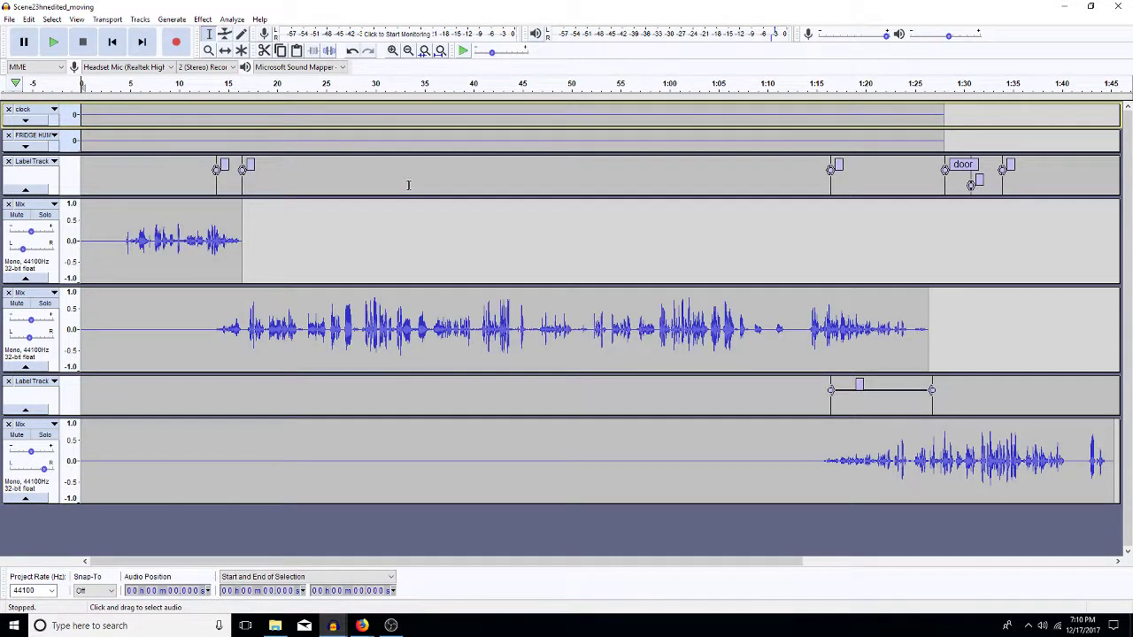
key("space")
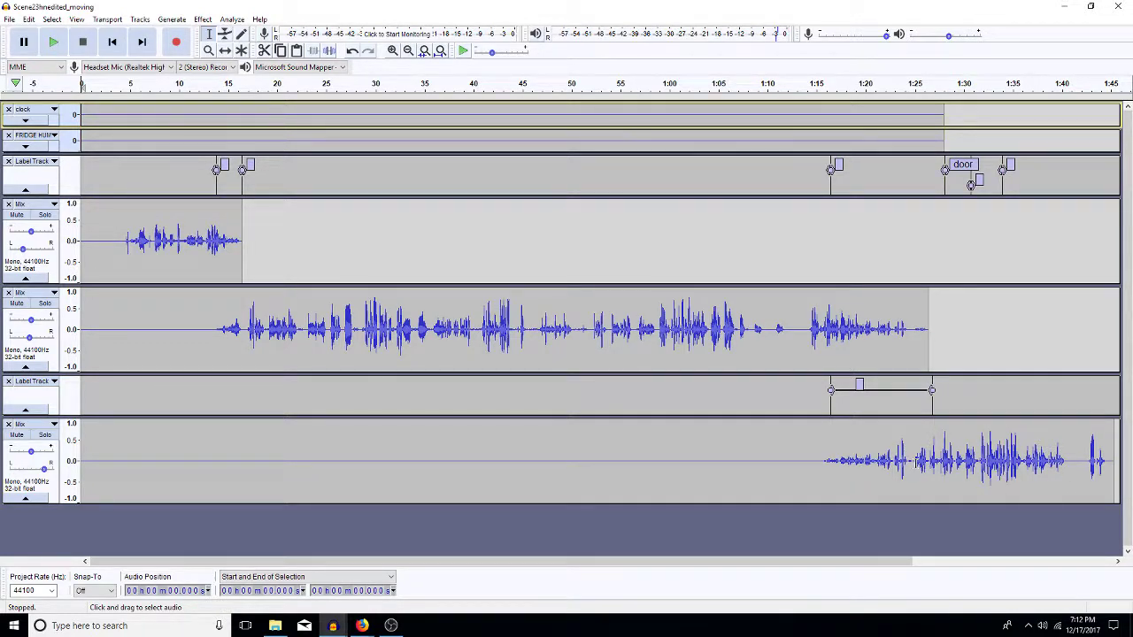
left_click(831, 448)
key("space")
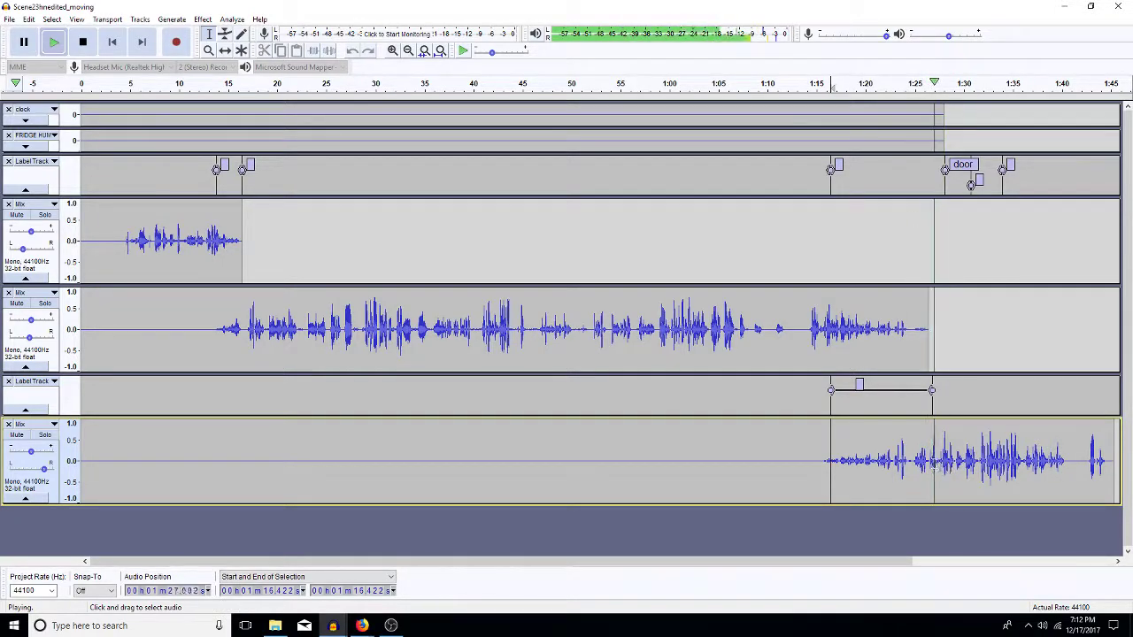
Add blank labels at 1 min 28.096 s and 1 min 43.922 s on a new label track and stop playback
left_click(937, 494)
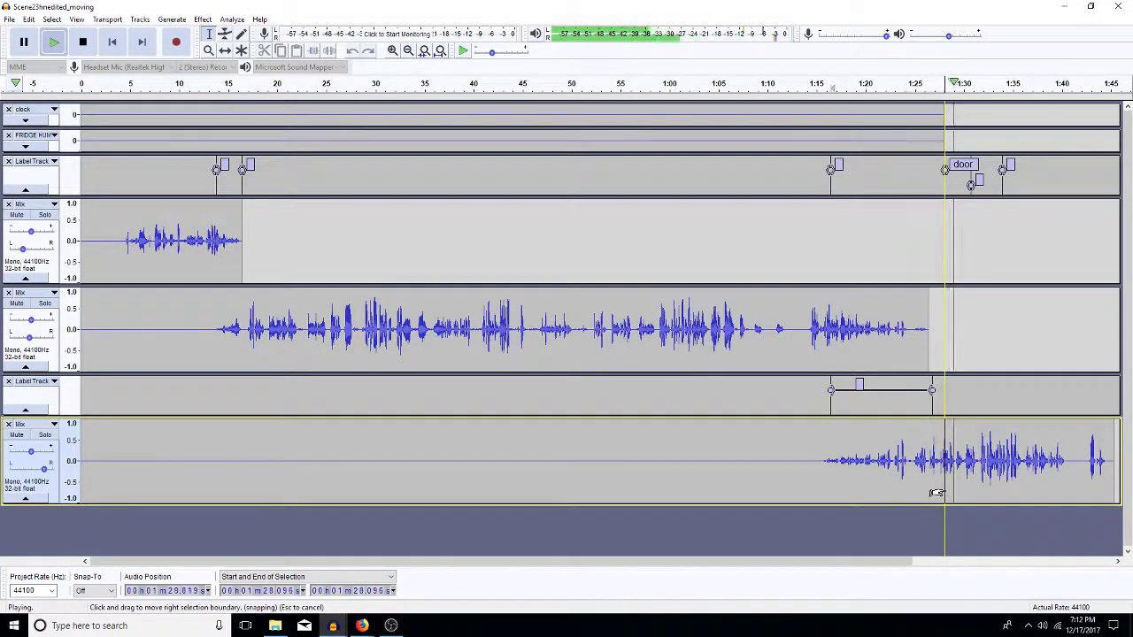
key("ctrl+b")
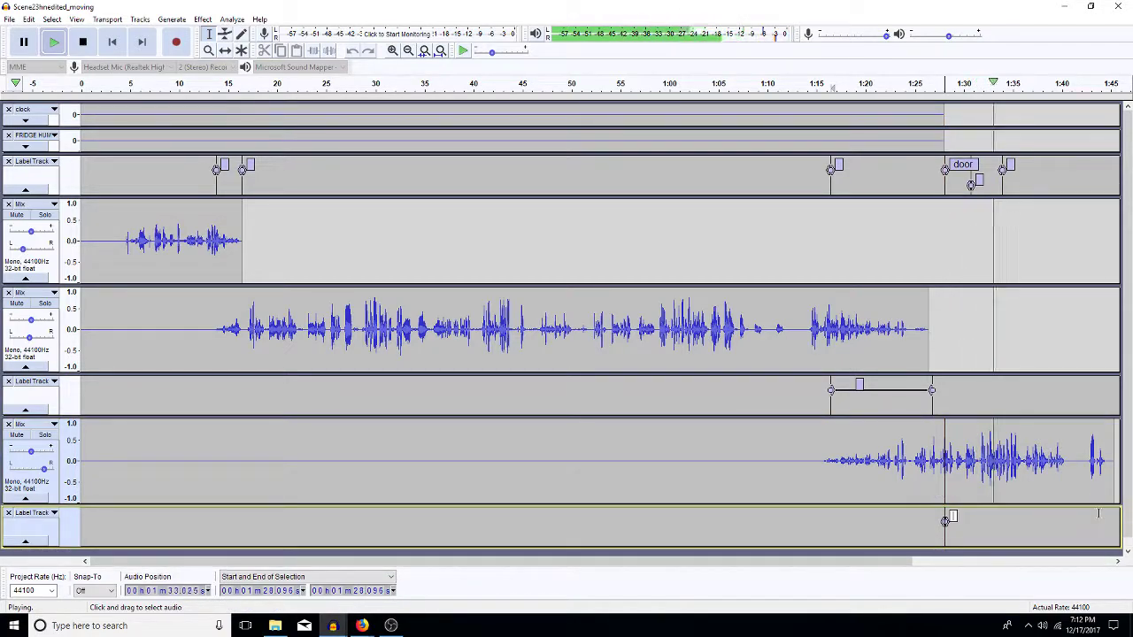
left_click(1091, 518)
left_click(1093, 520)
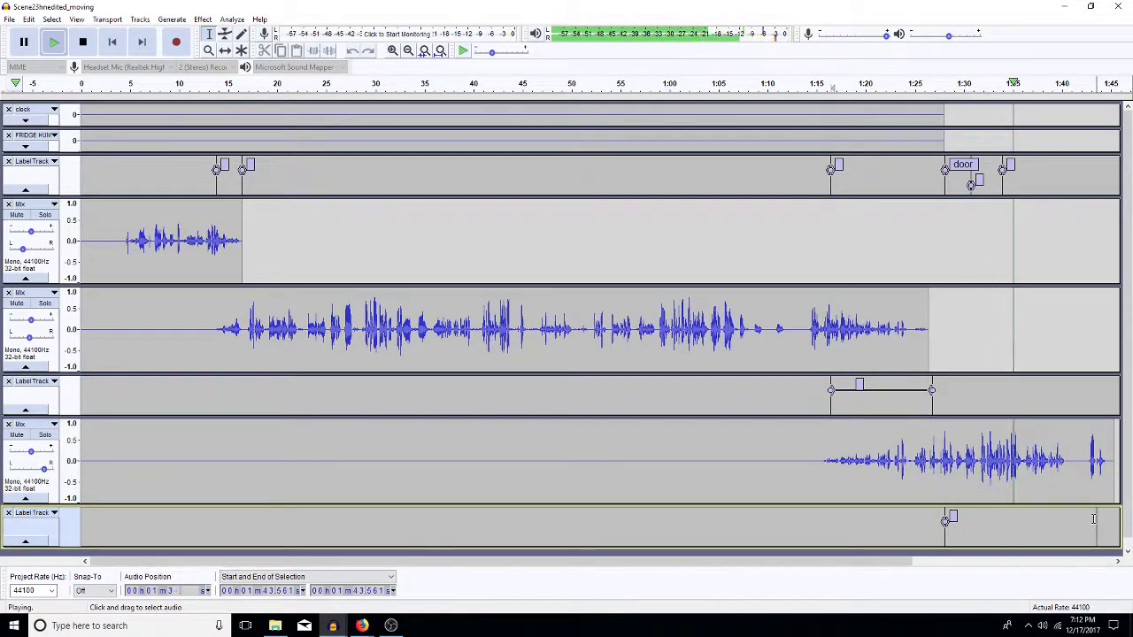
key("space")
left_click(1093, 519)
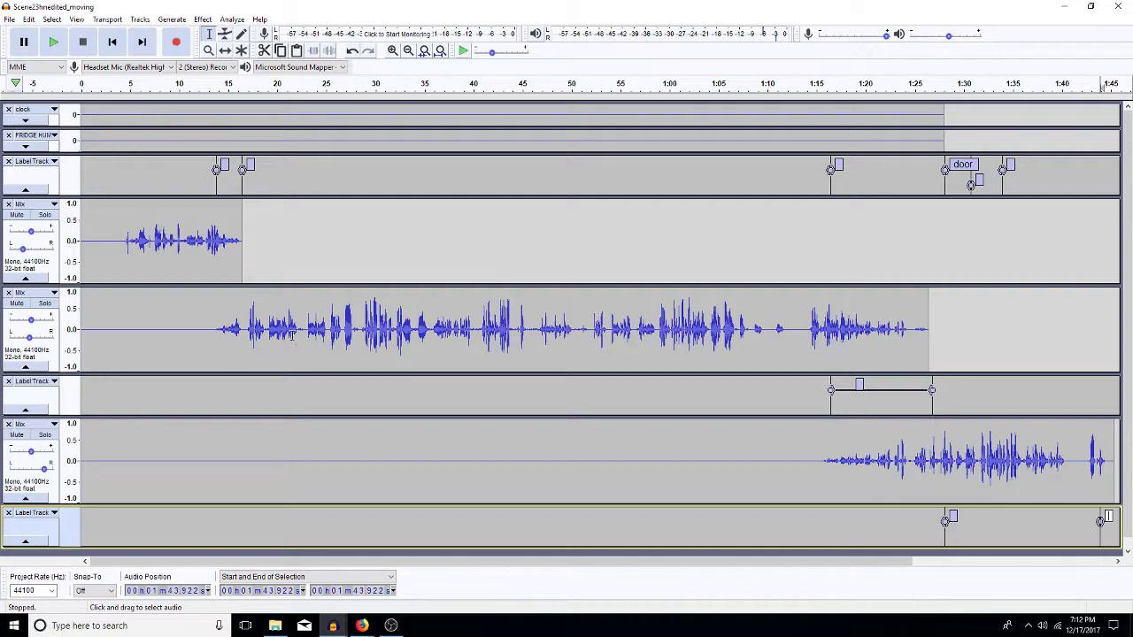
Remove the two older label tracks, keeping the one below the newest dialogue copy
left_click(8, 382)
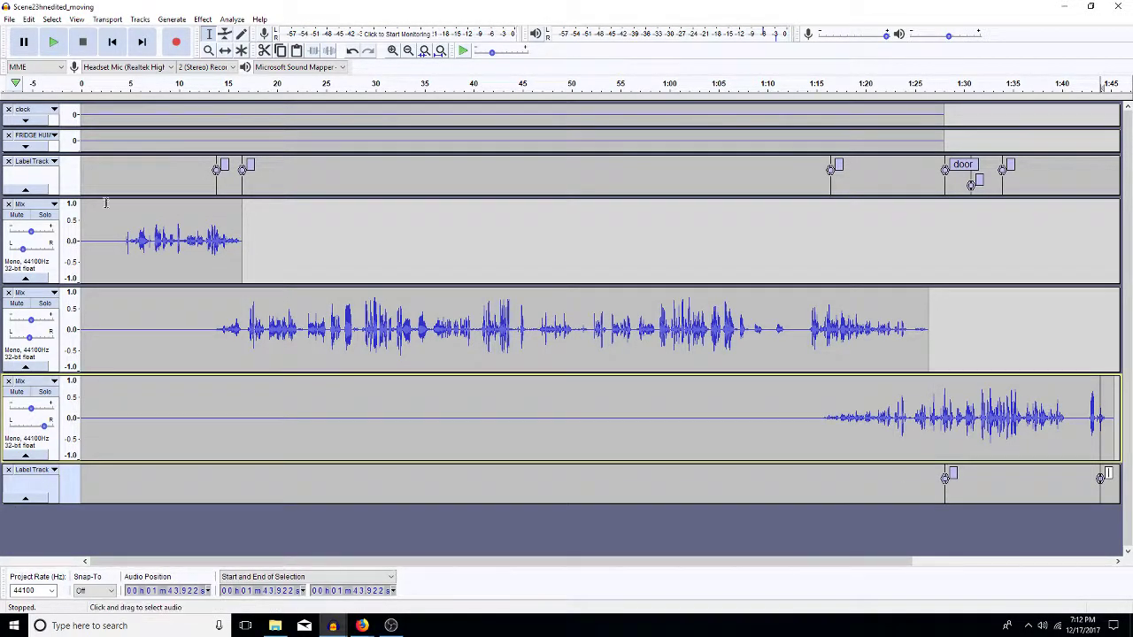
left_click(8, 162)
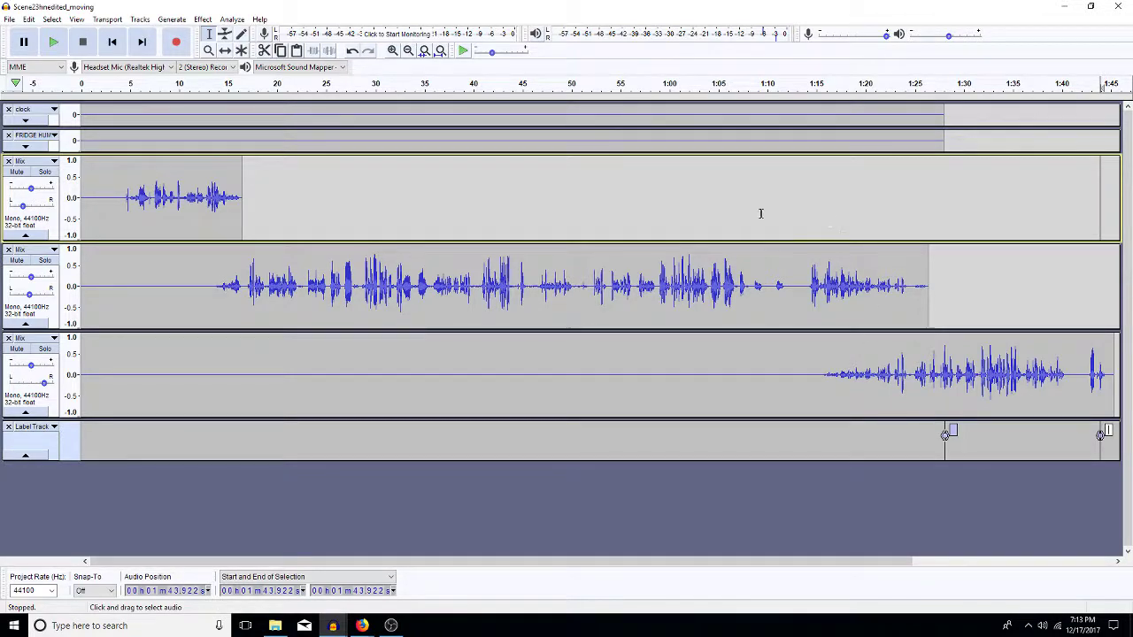
left_click(697, 206)
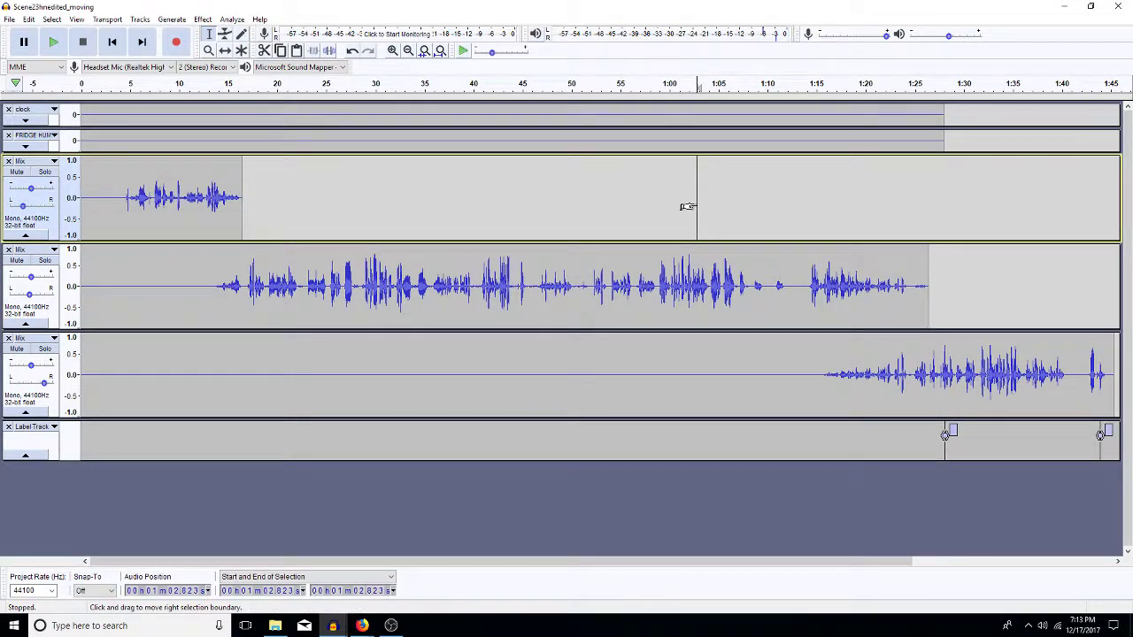